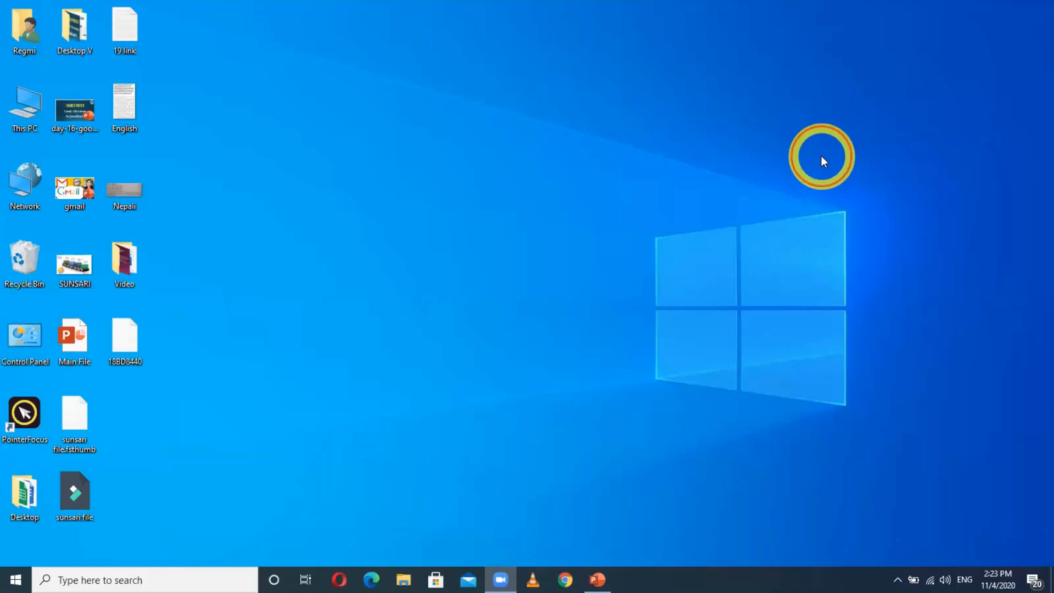
- Refresh the desktop, then launch Google Chrome and maximize its window
right_click(391, 75)
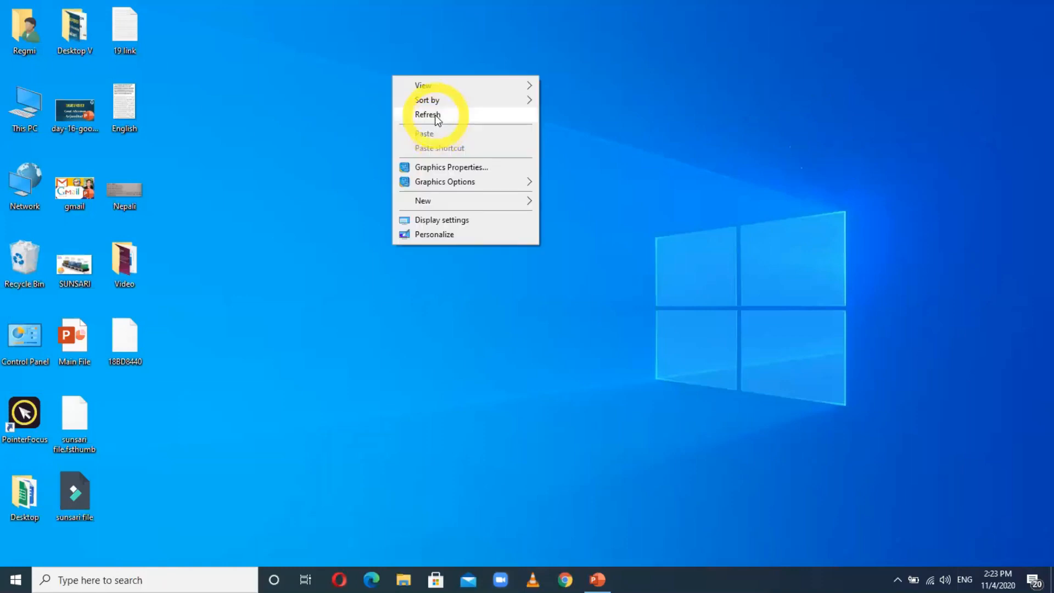
left_click(435, 115)
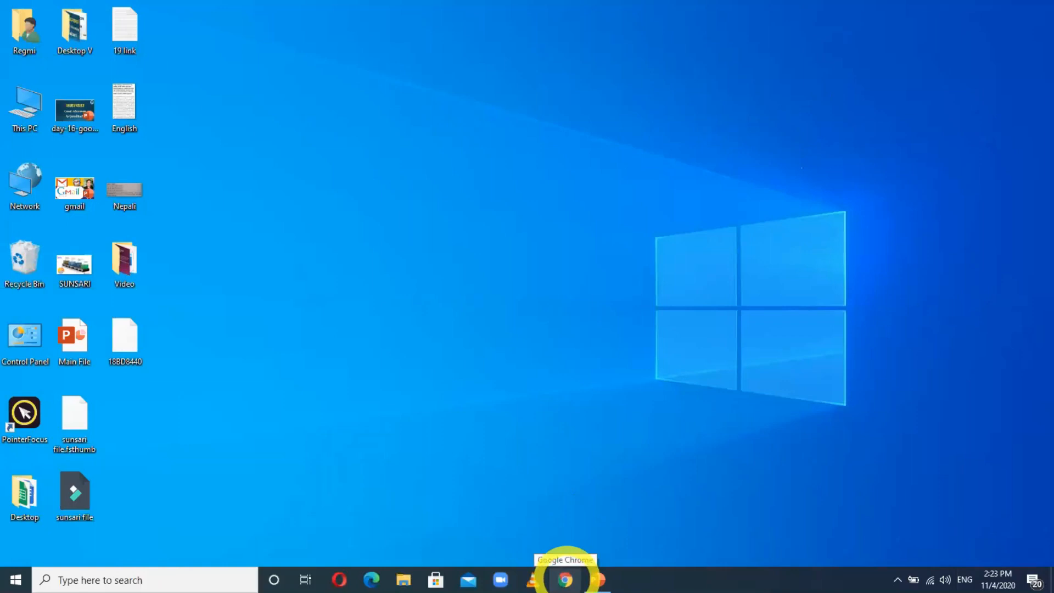
left_click(565, 579)
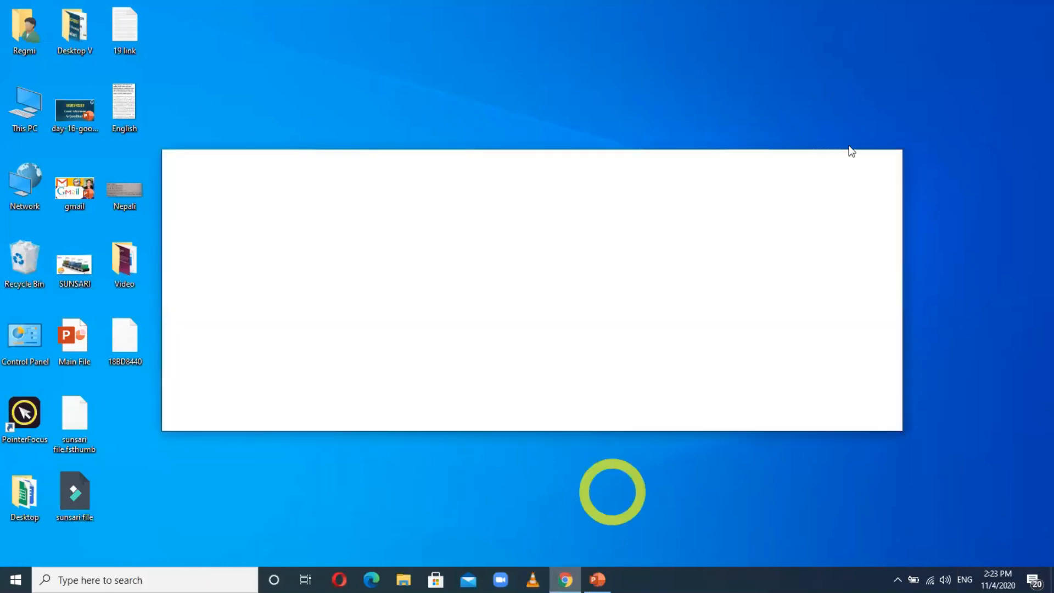
left_click(856, 161)
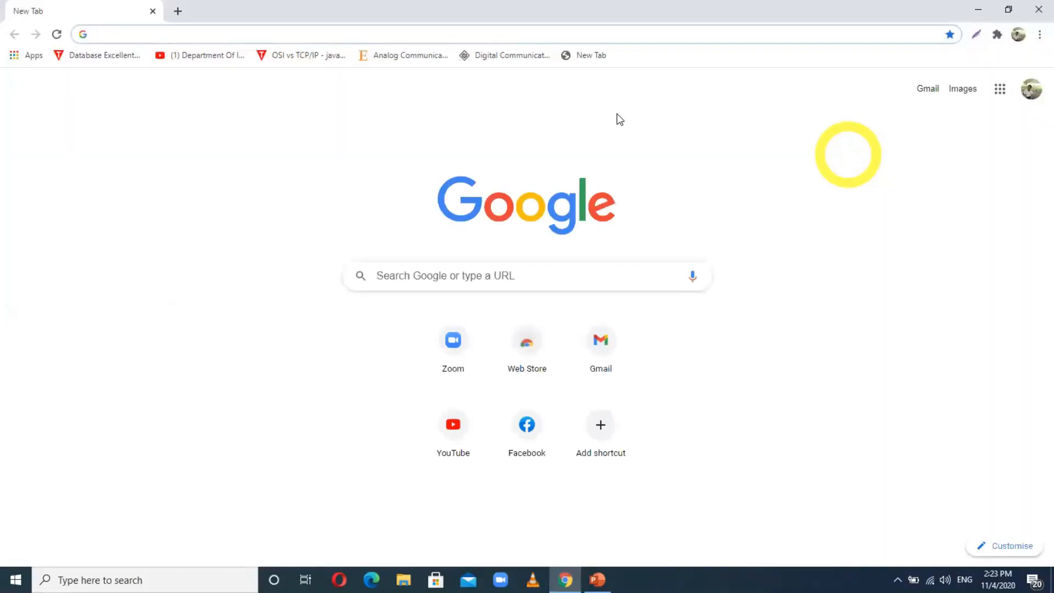
- Go to forms.google.com in the browser
left_click(101, 30)
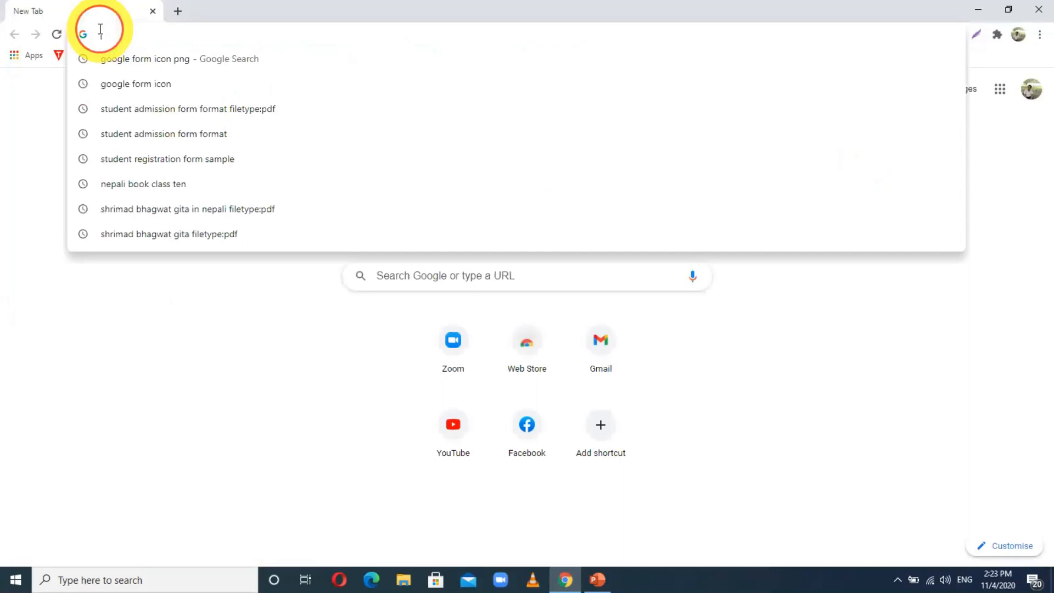
type("forms.")
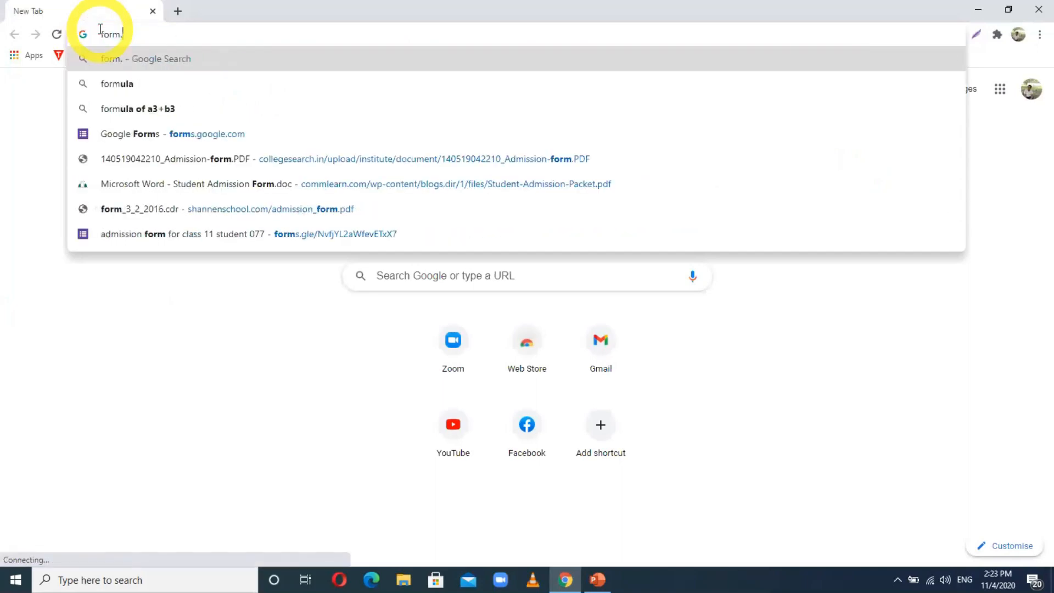
type("g")
key("BackSpace")
key("BackSpace")
type("s.google.com")
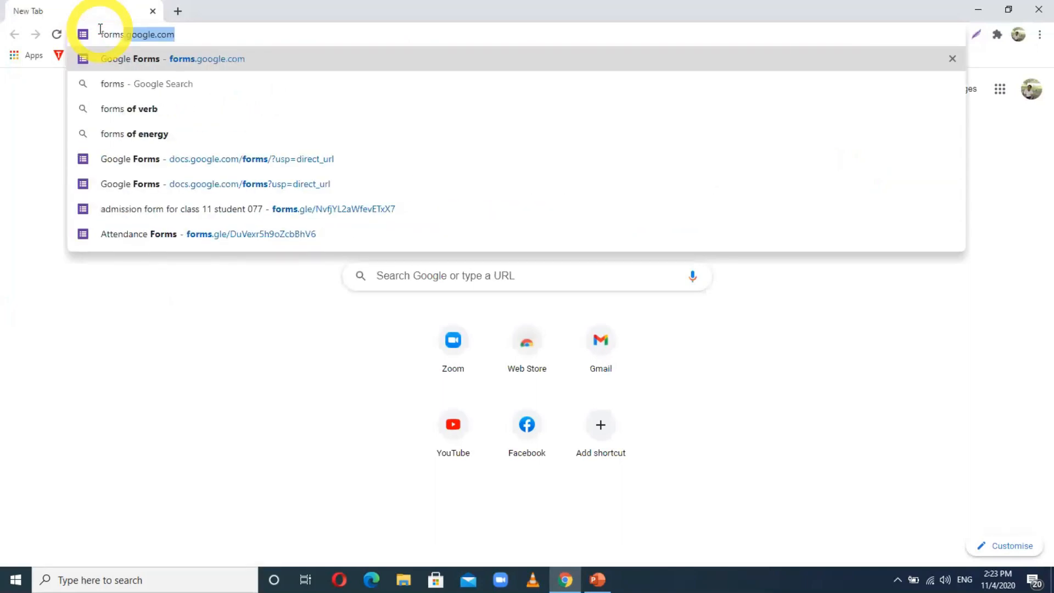
key("Return")
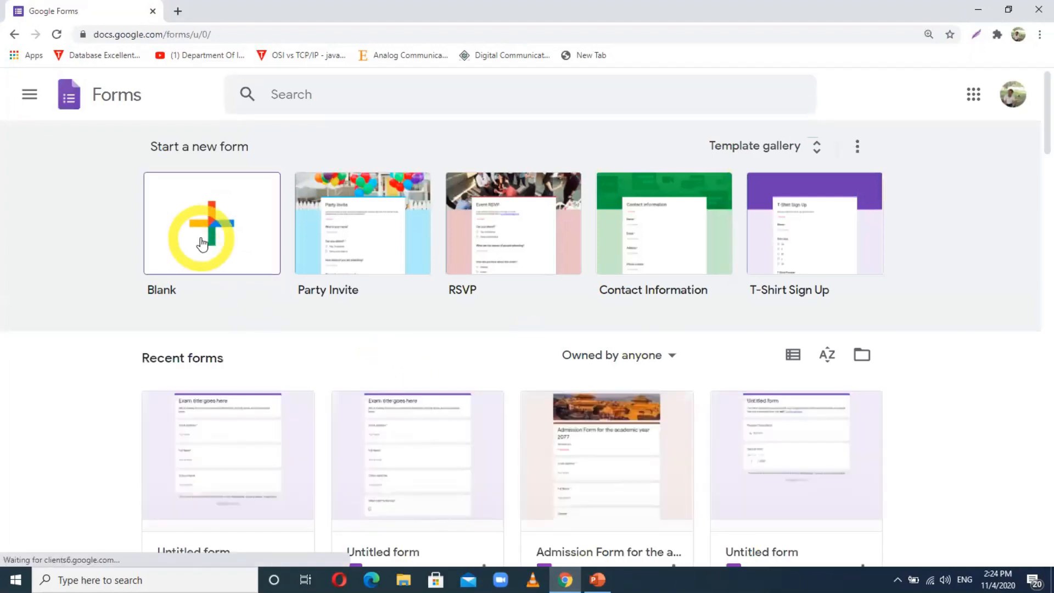
- Create a blank form named 'First Terminal Examination 2077', with a matching heading
left_click(201, 241)
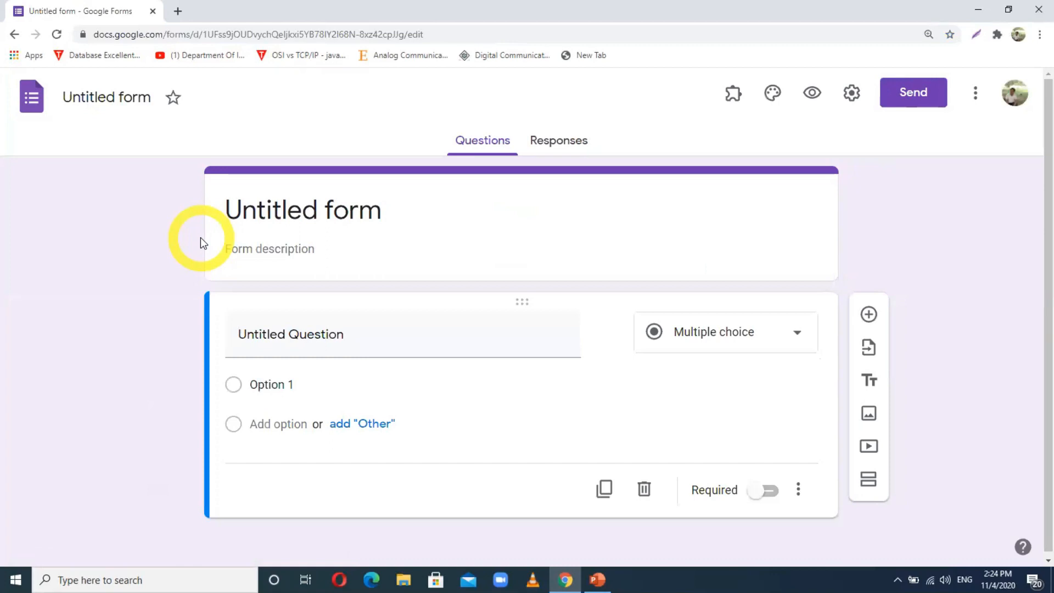
left_click(99, 98)
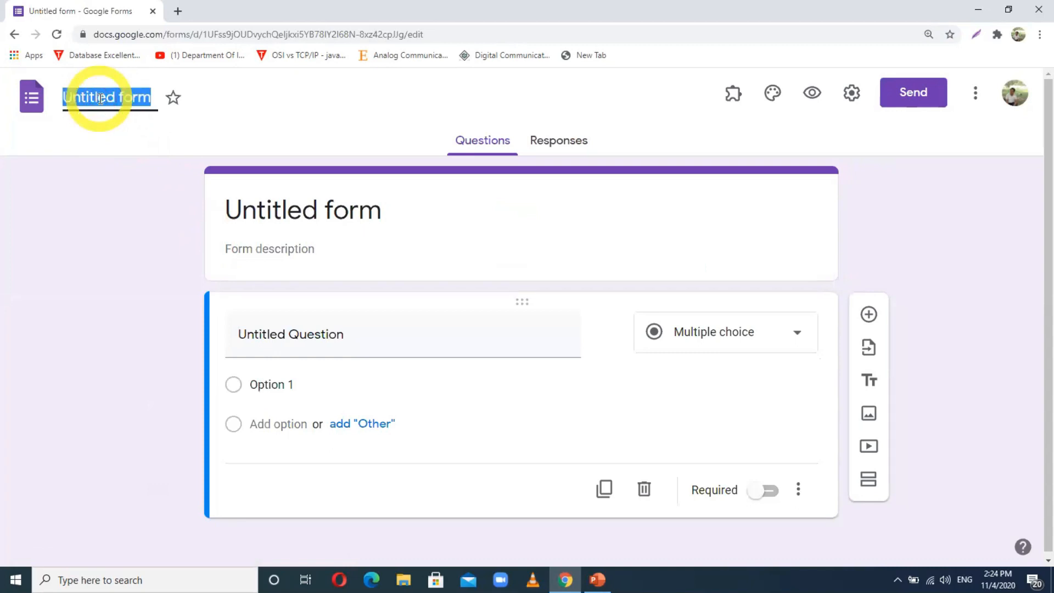
type("First Termin")
key("BackSpace")
key("BackSpace")
key("BackSpace")
key("BackSpace")
key("BackSpace")
key("BackSpace")
type("Terminal Examination 2077")
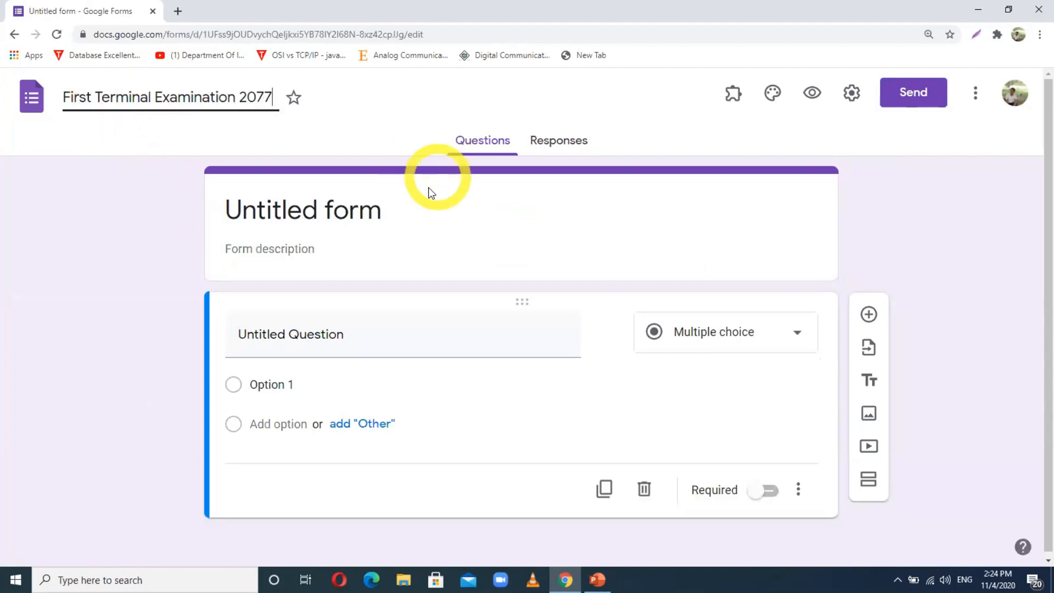
left_click(420, 220)
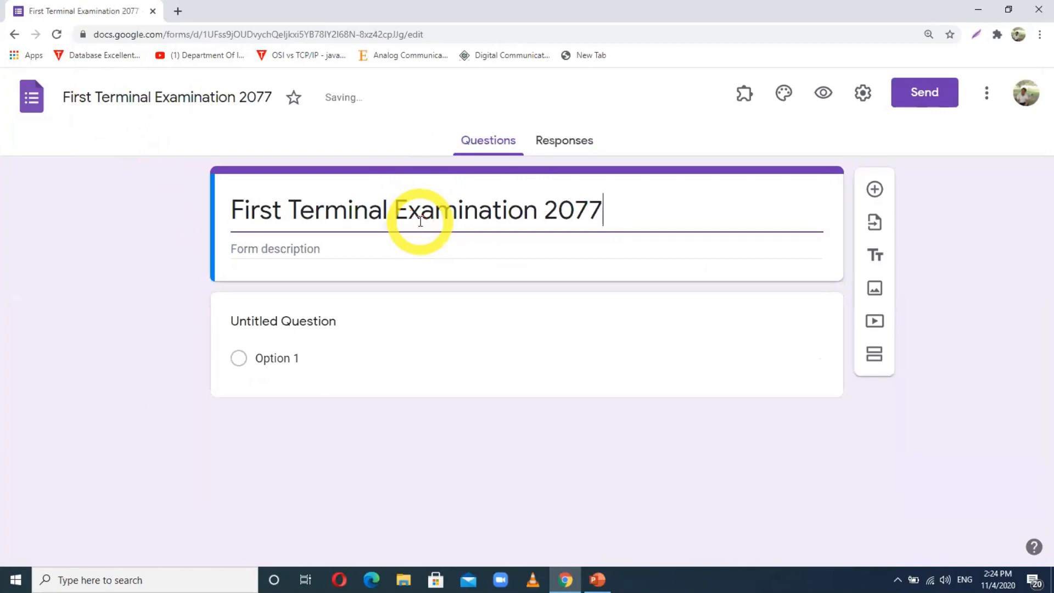
left_click(326, 250)
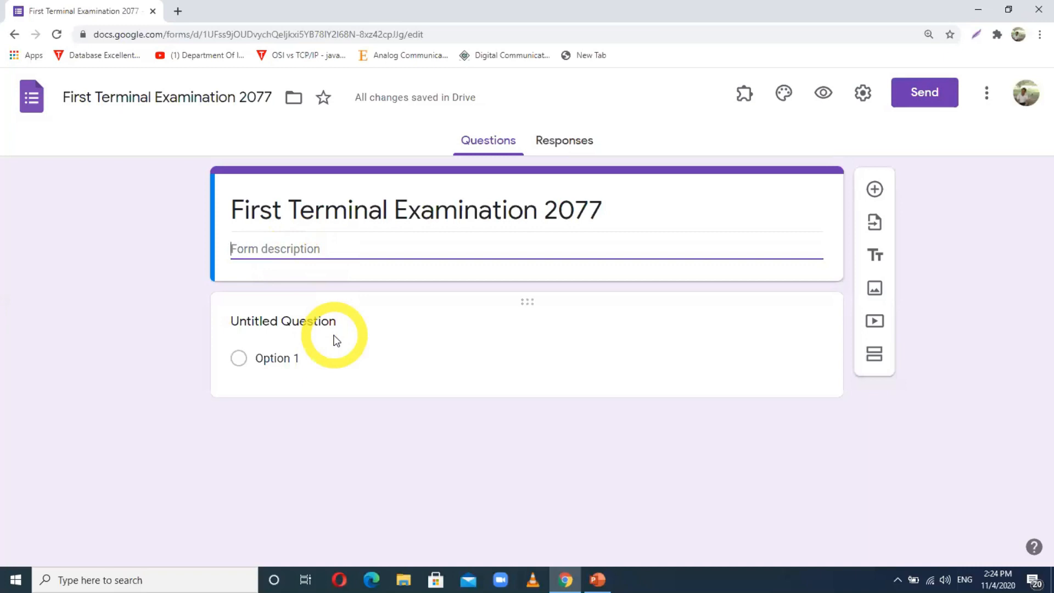
- Enter 'How much free storage space is provided by Google?' as the first question
left_click(309, 323)
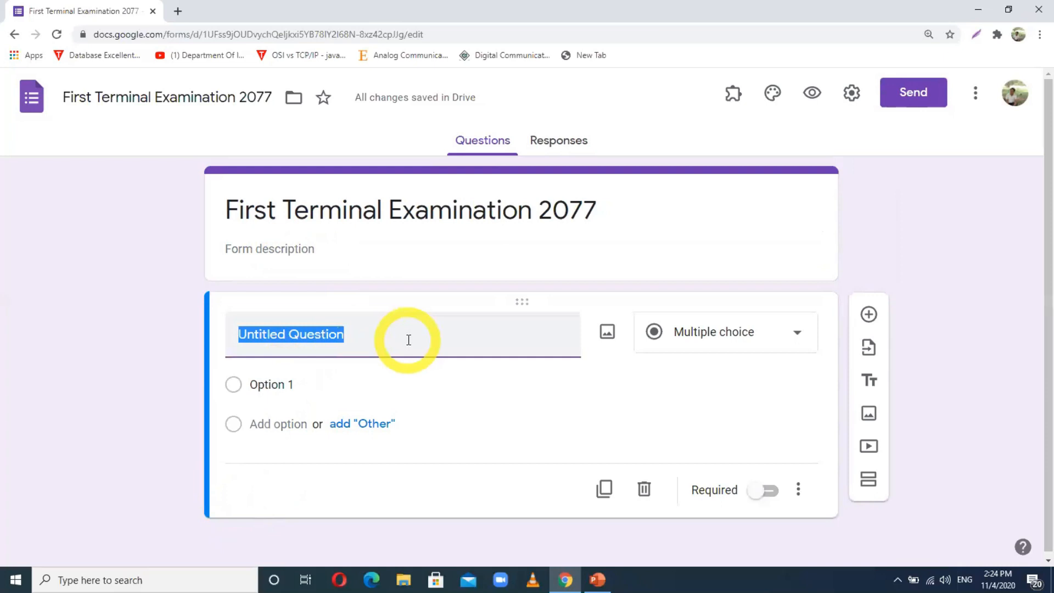
type("How ")
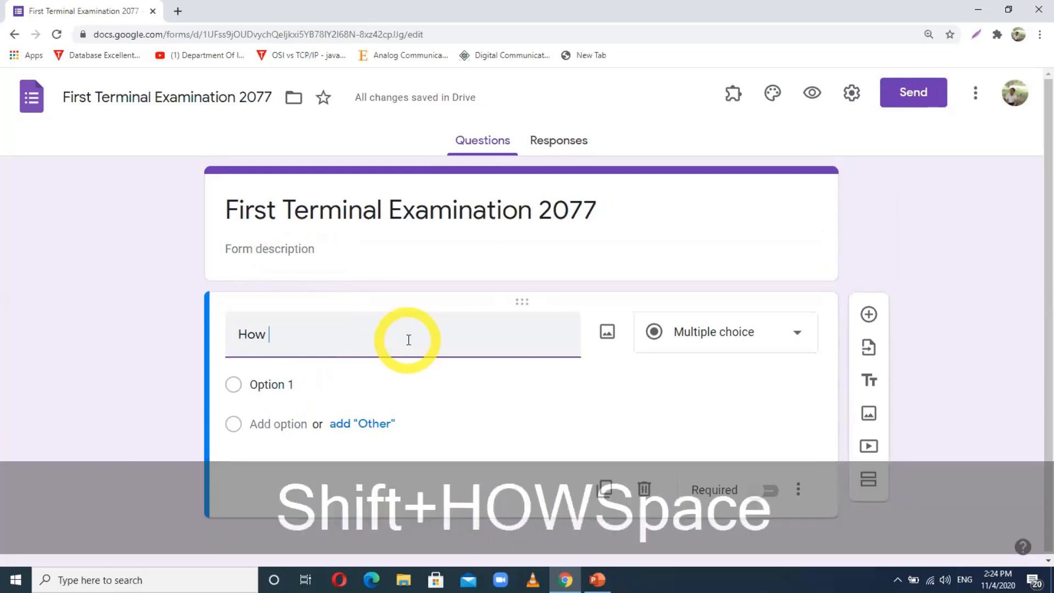
type("much free s")
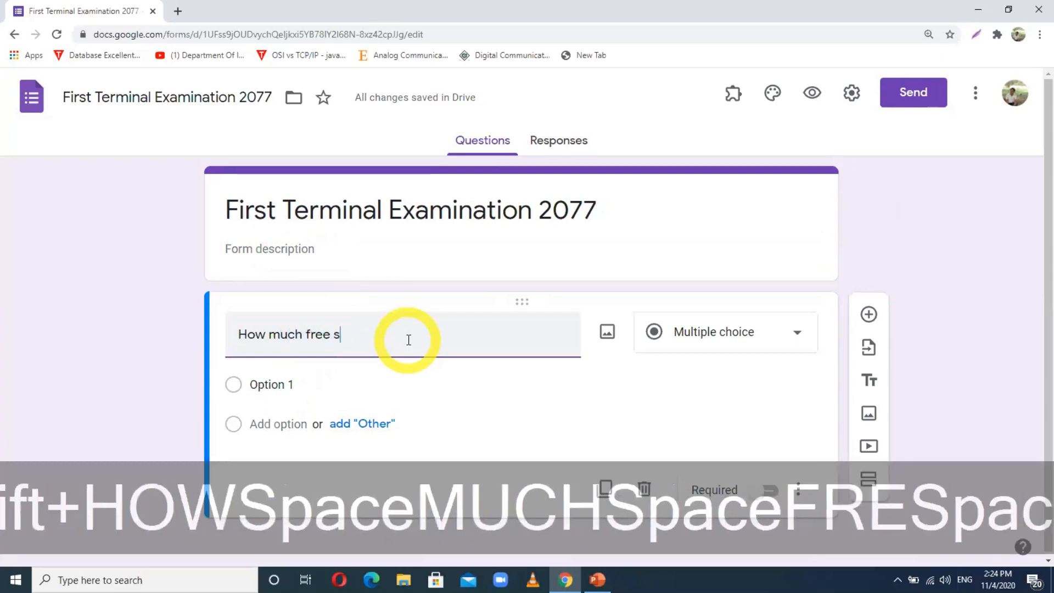
type("torage space i")
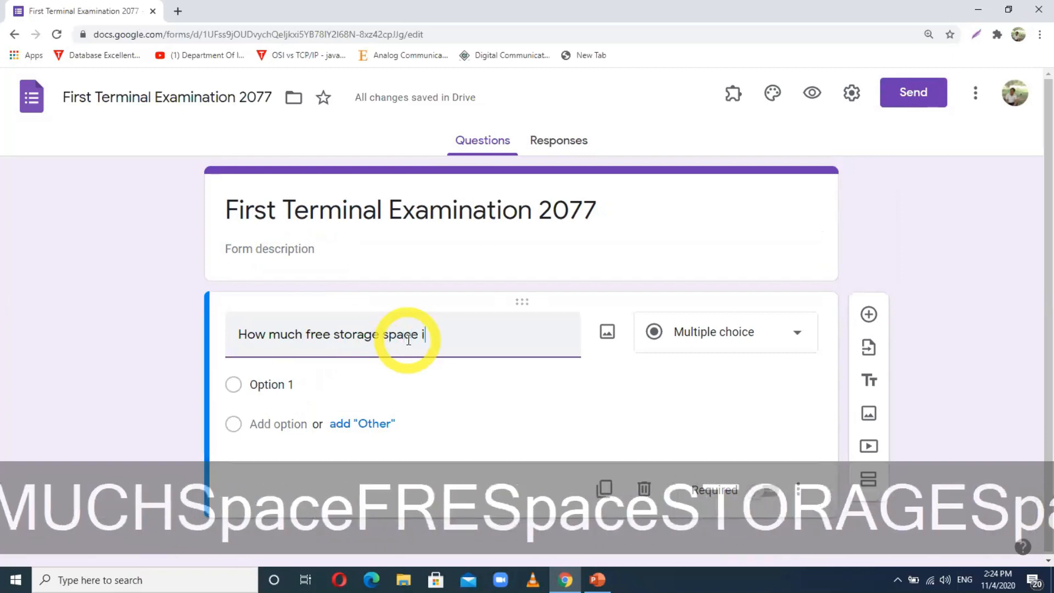
type("s provided by ")
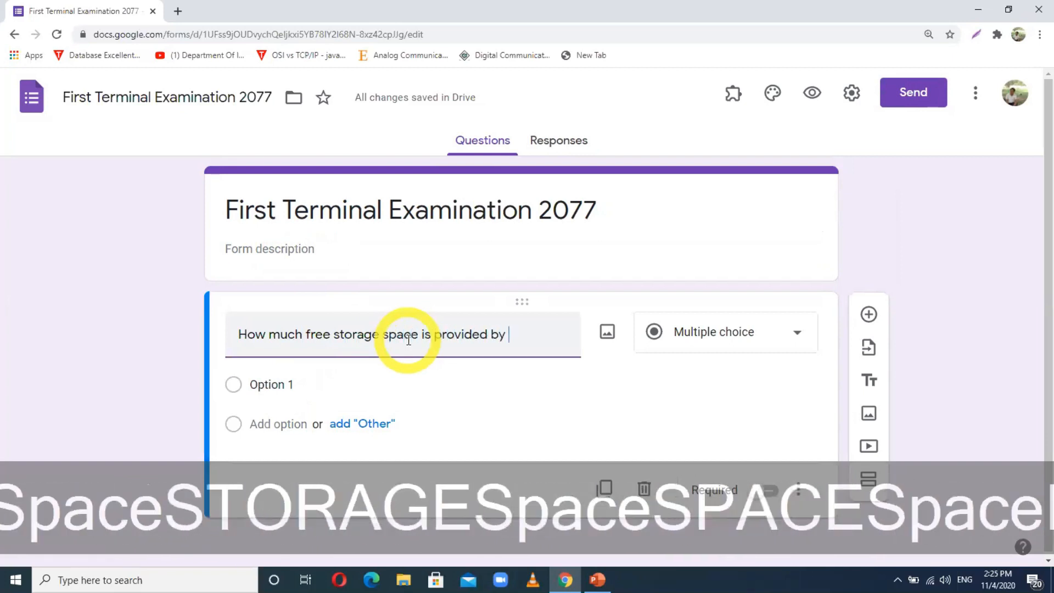
type("Google?")
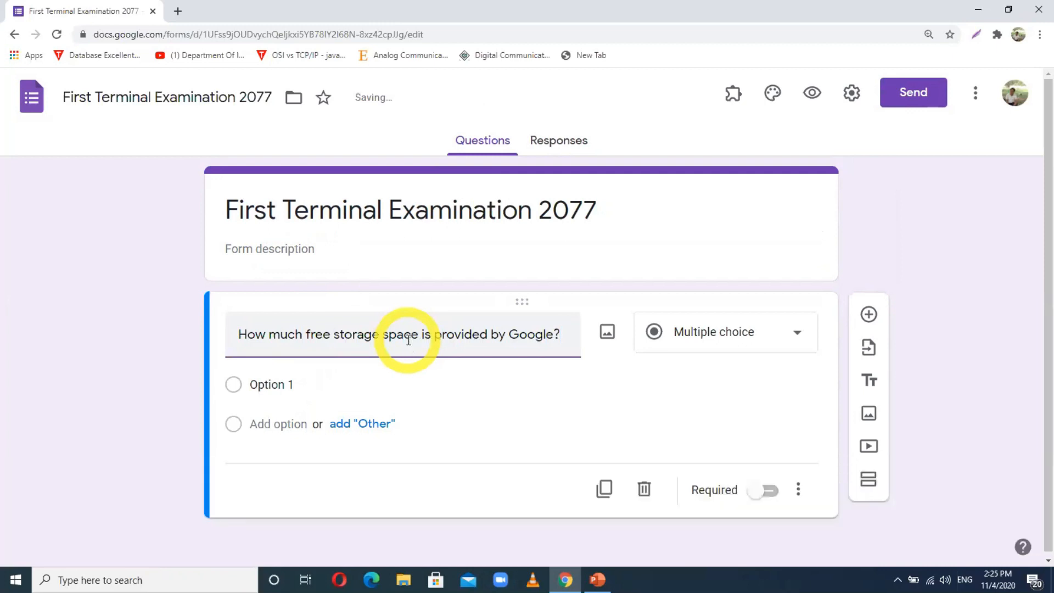
left_click(269, 386)
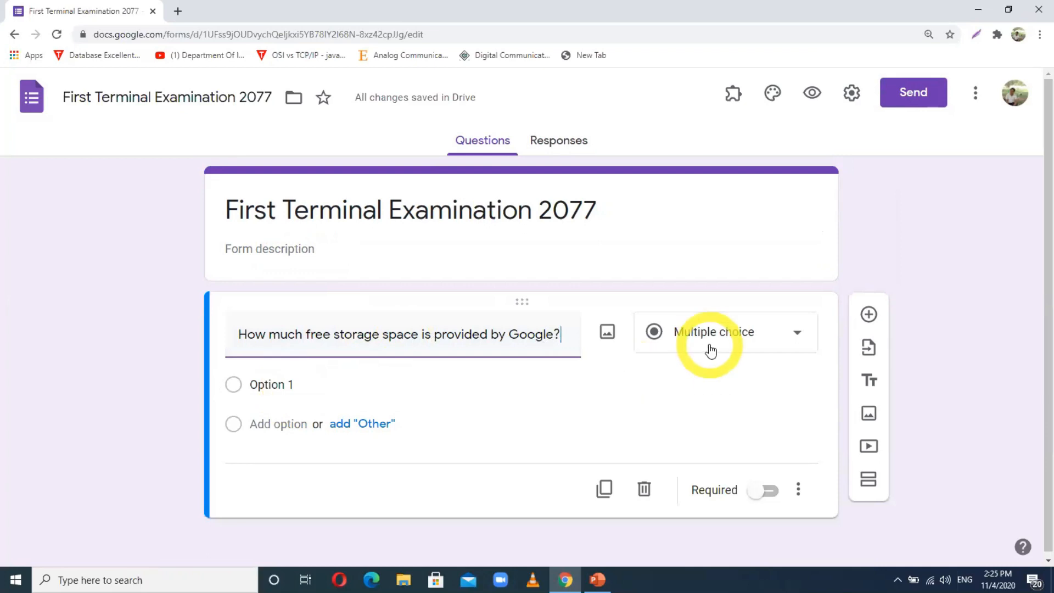
- Fill in the four answer choices 15GB, 15MB, 15KB and 15TB
left_click(266, 384)
triple_click(267, 384)
type("150")
type("B")
key("Down")
type("15MB")
key("Down")
type("15KB")
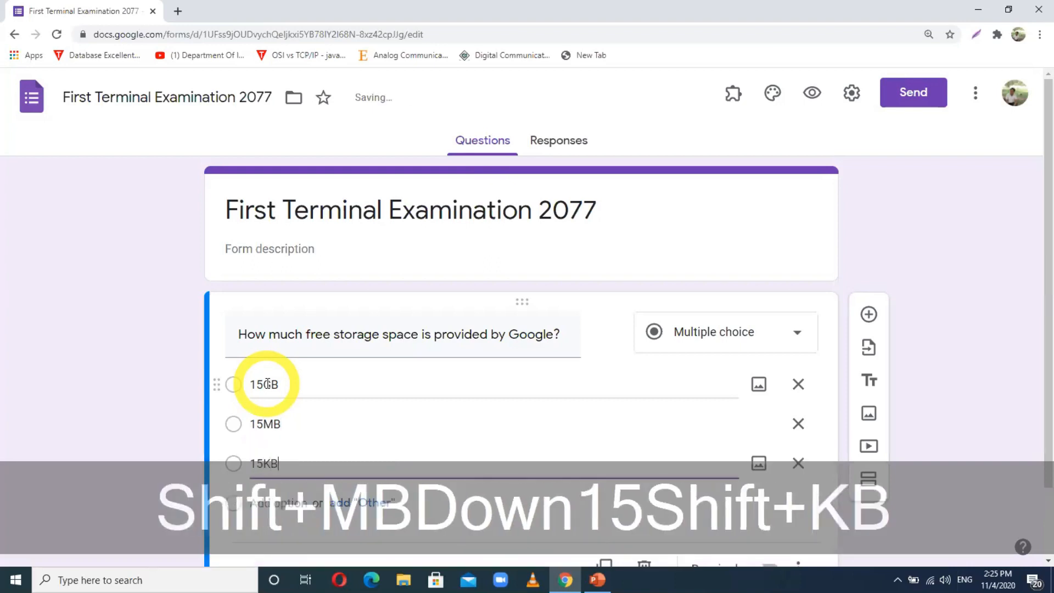
key("Down")
type("1")
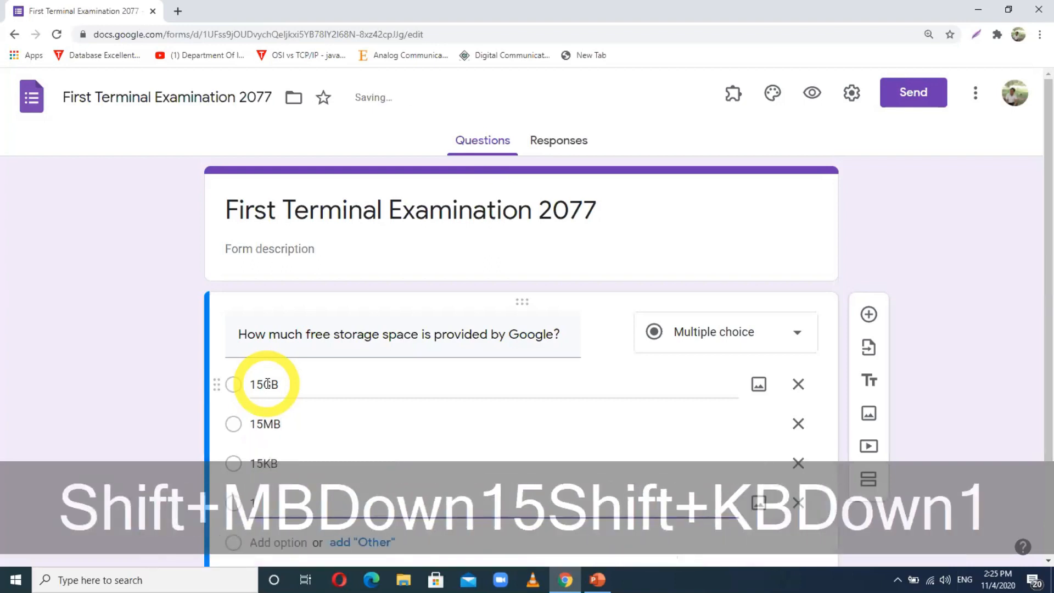
type("5Tb")
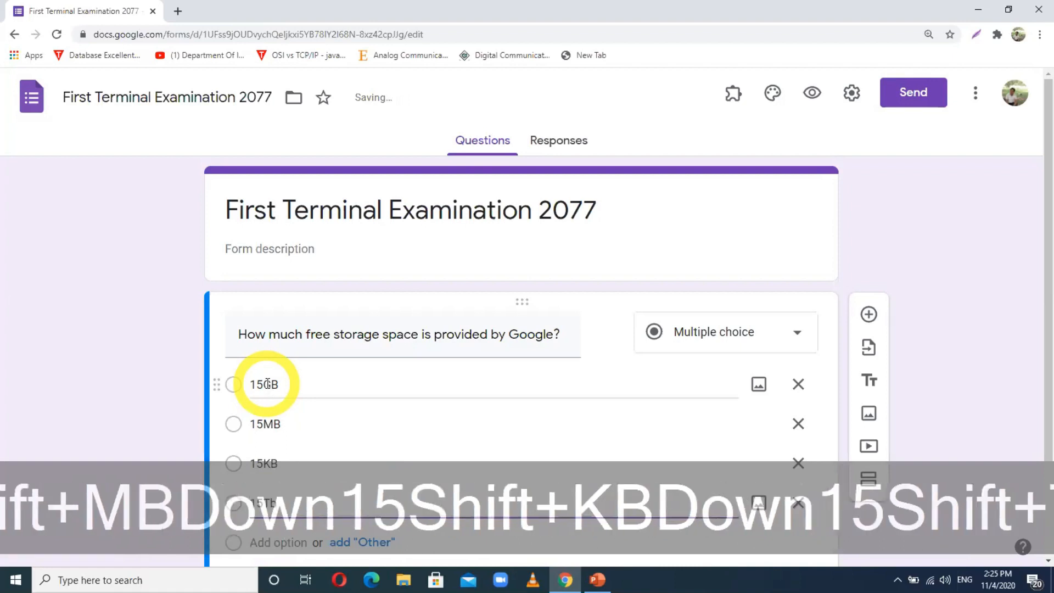
key("BackSpace")
type("B")
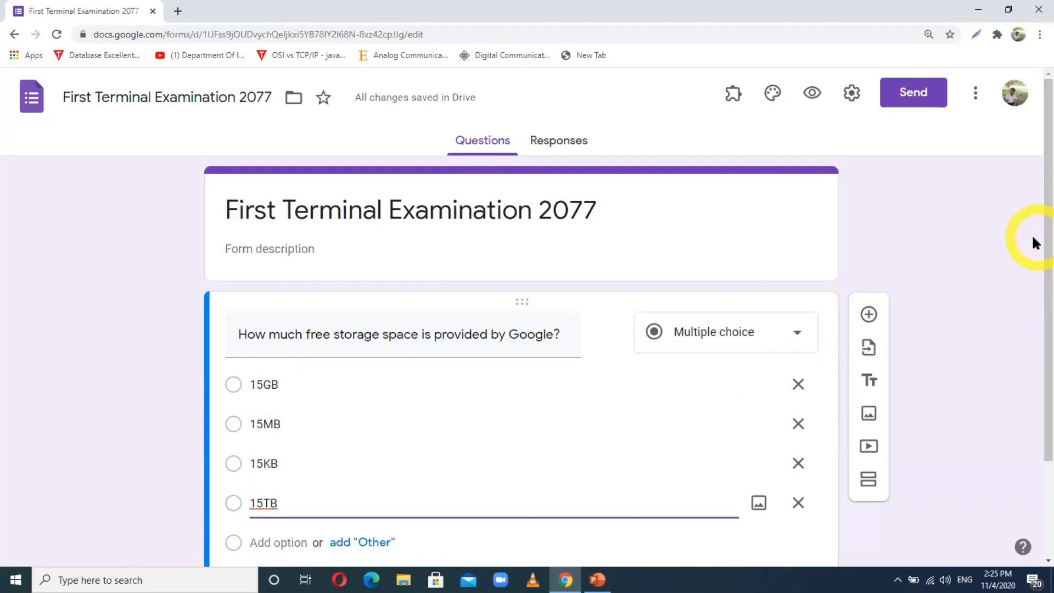
left_click_drag(1047, 252, 1035, 275)
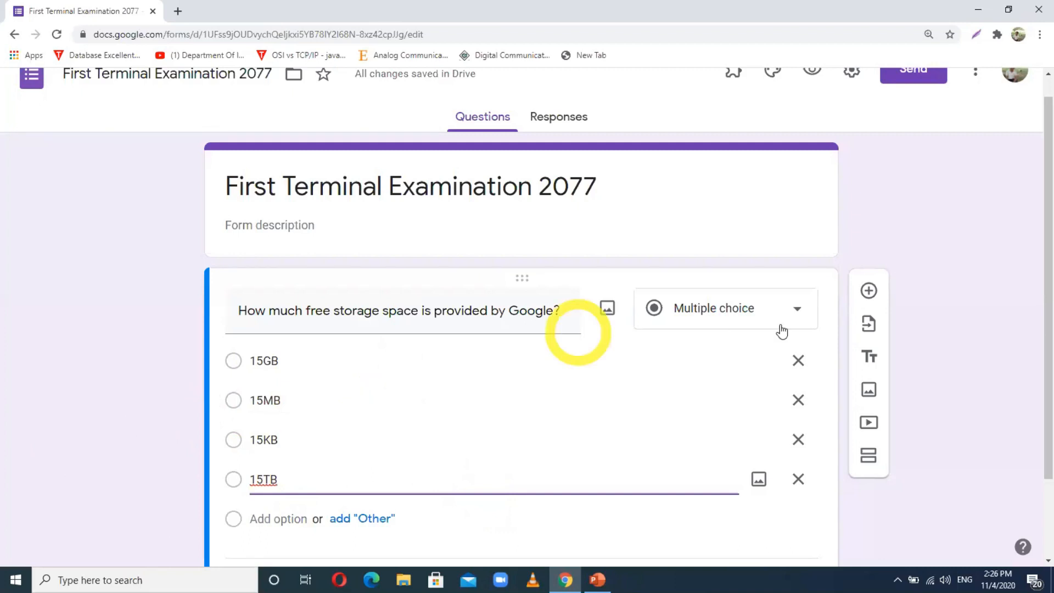
scroll(1035, 241, "up", 1)
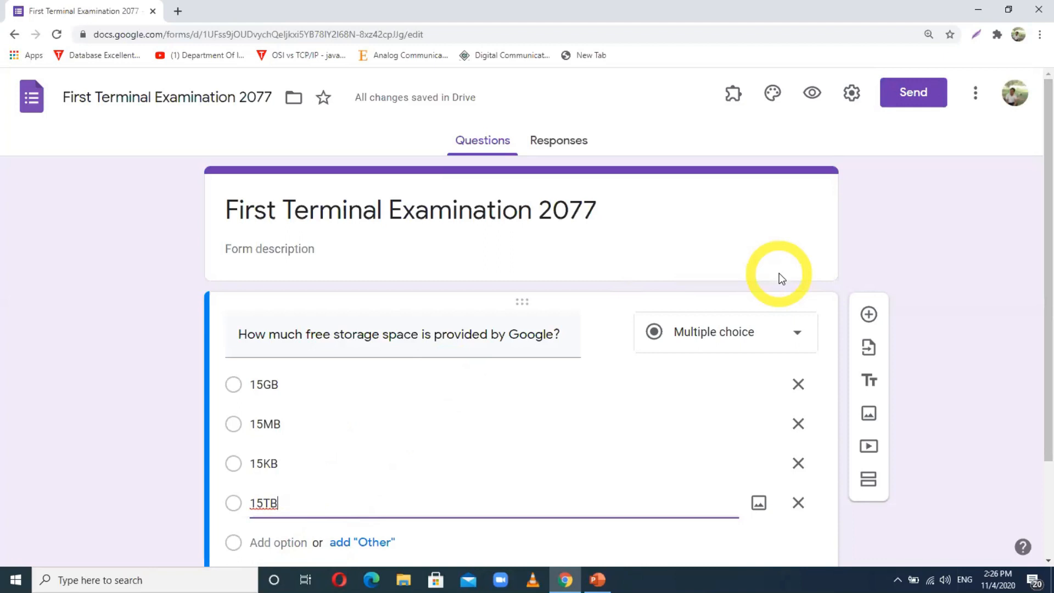
- Enable 'Make this a quiz' in Settings, keeping grade release 'Immediately after each submission'
left_click(850, 100)
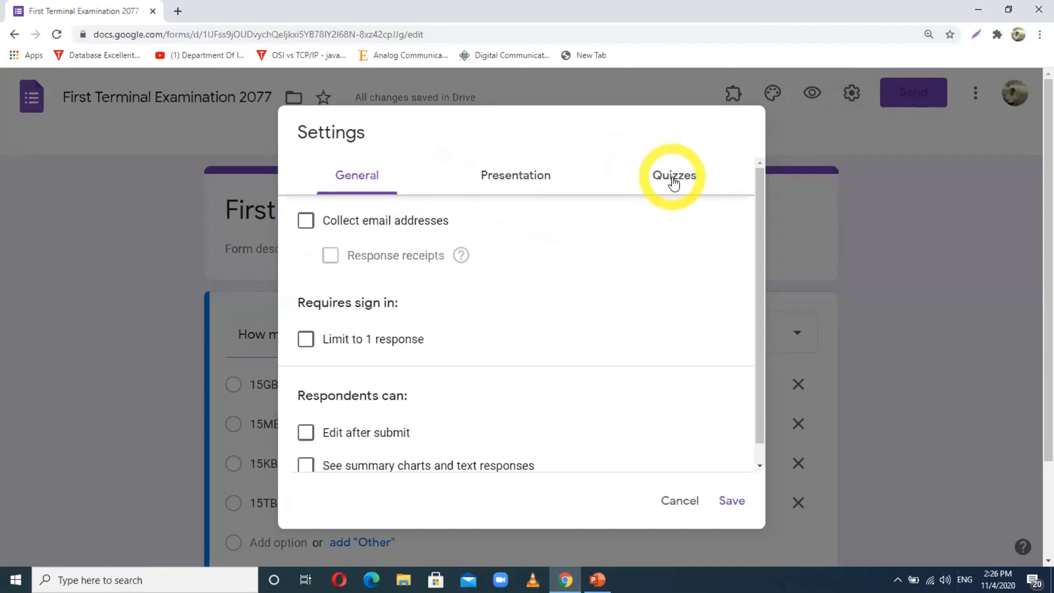
left_click(674, 183)
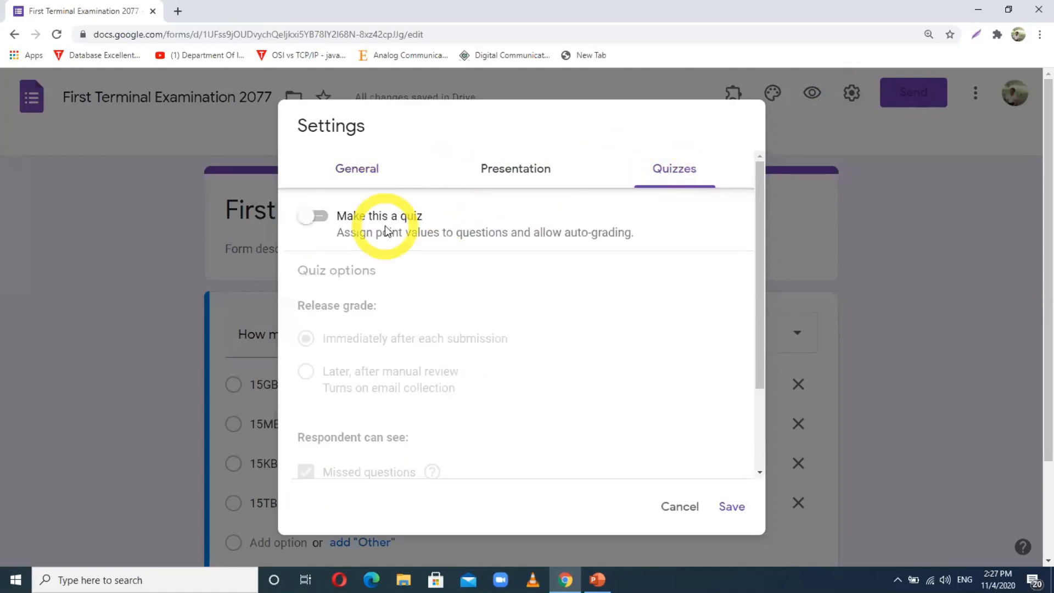
left_click(323, 218)
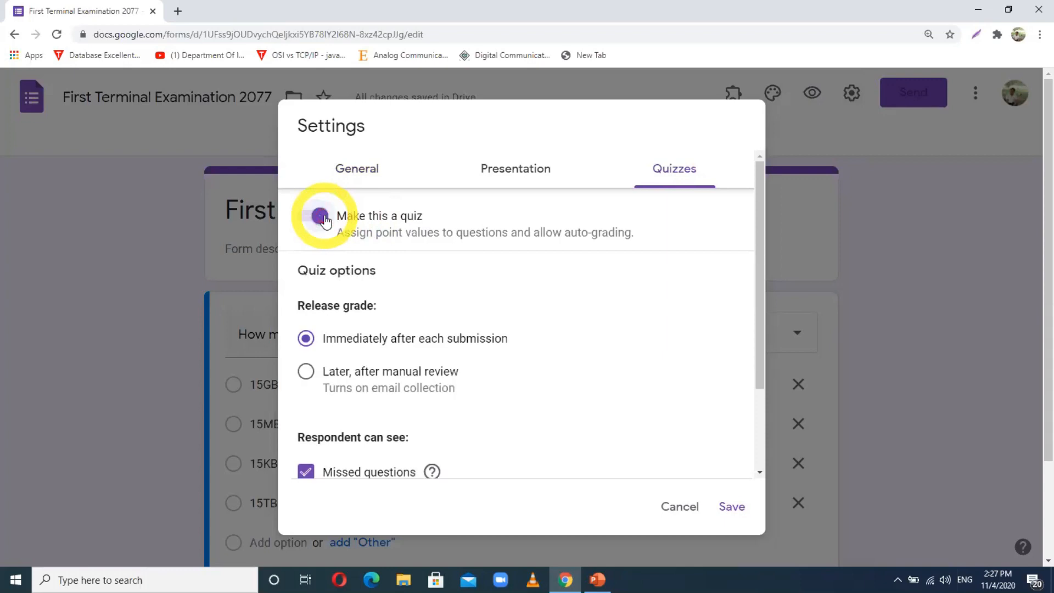
left_click_drag(675, 114, 652, 47)
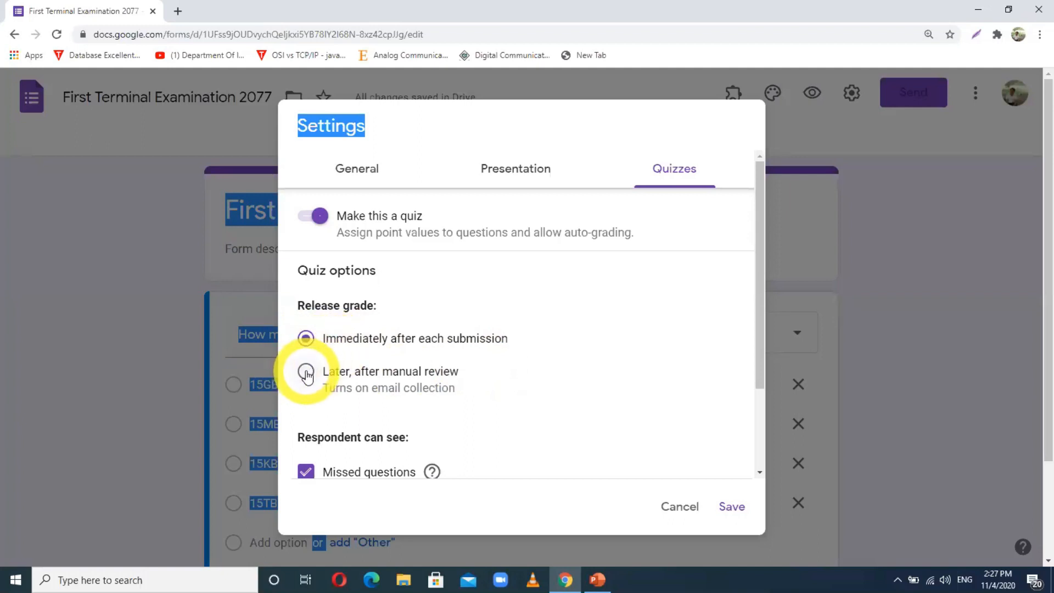
left_click(305, 374)
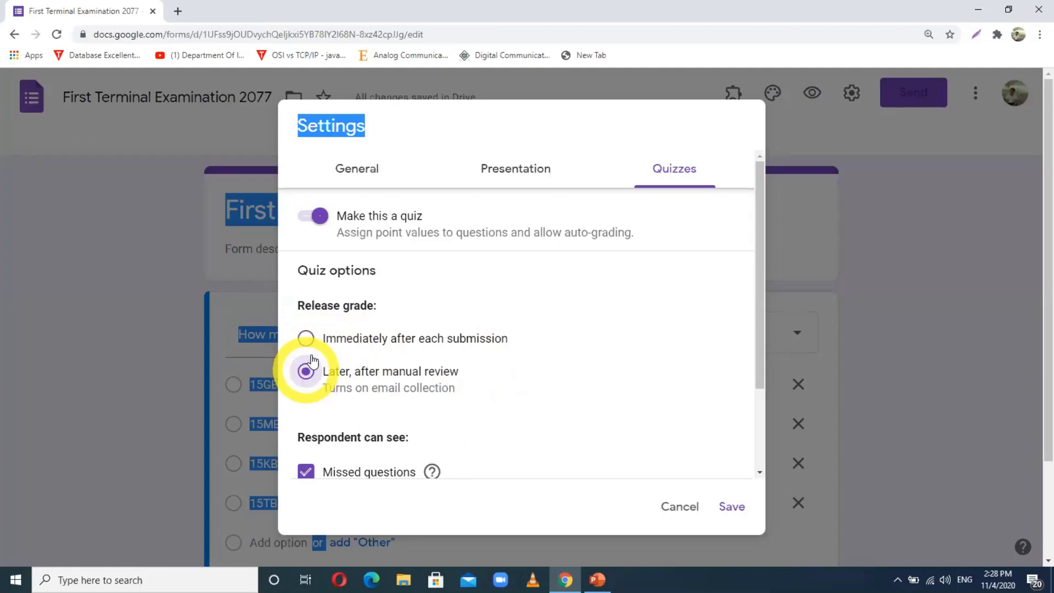
left_click(306, 339)
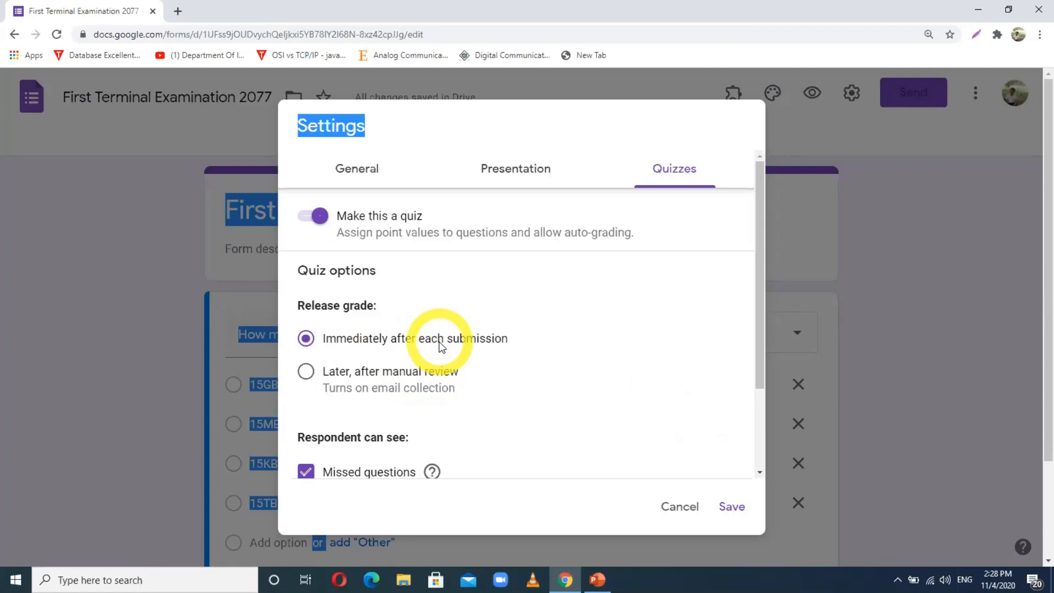
left_click(306, 373)
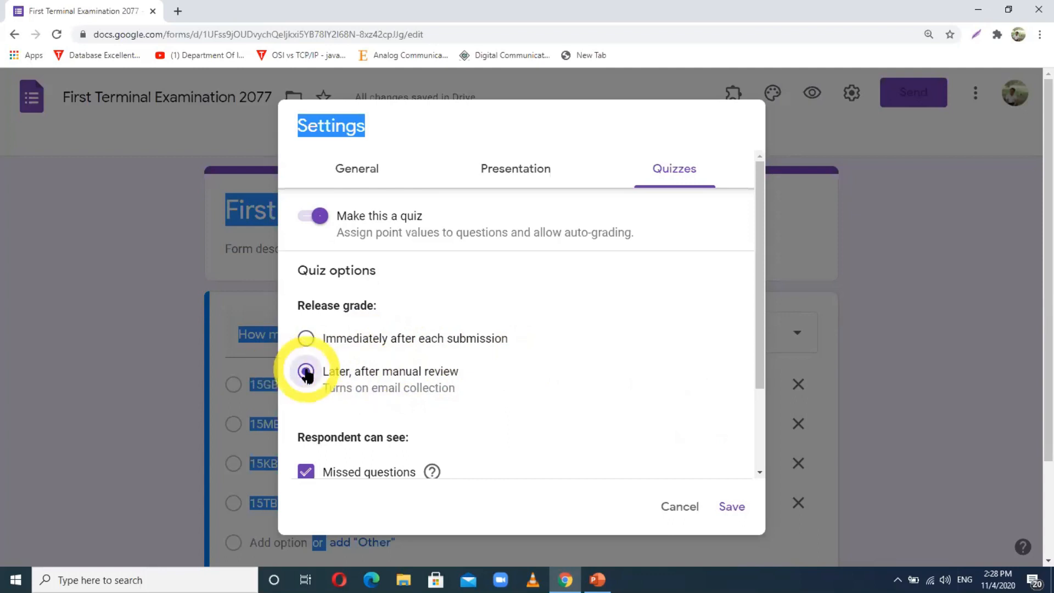
left_click(306, 338)
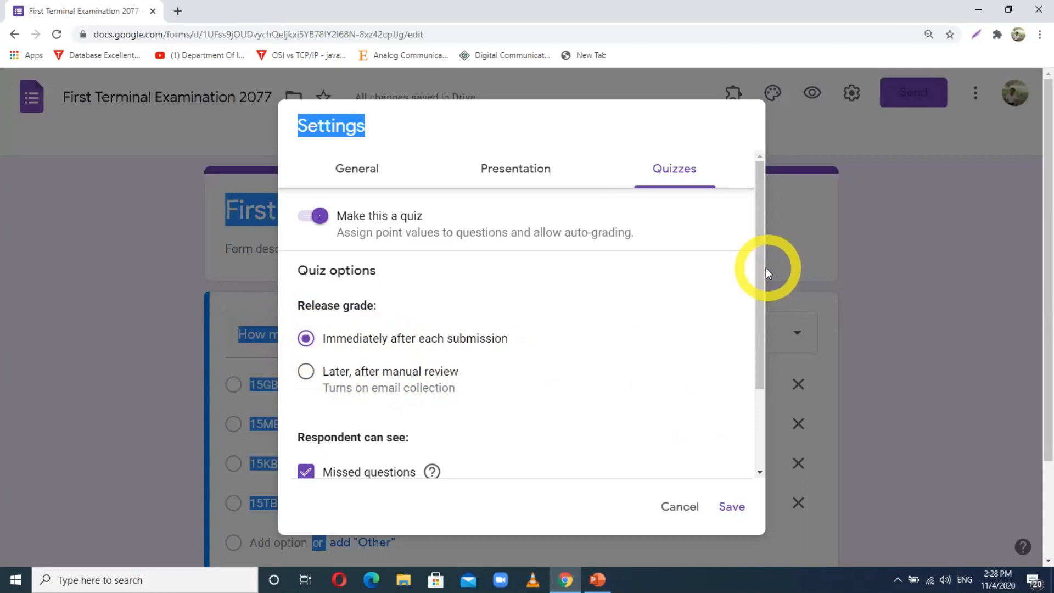
left_click_drag(759, 269, 763, 369)
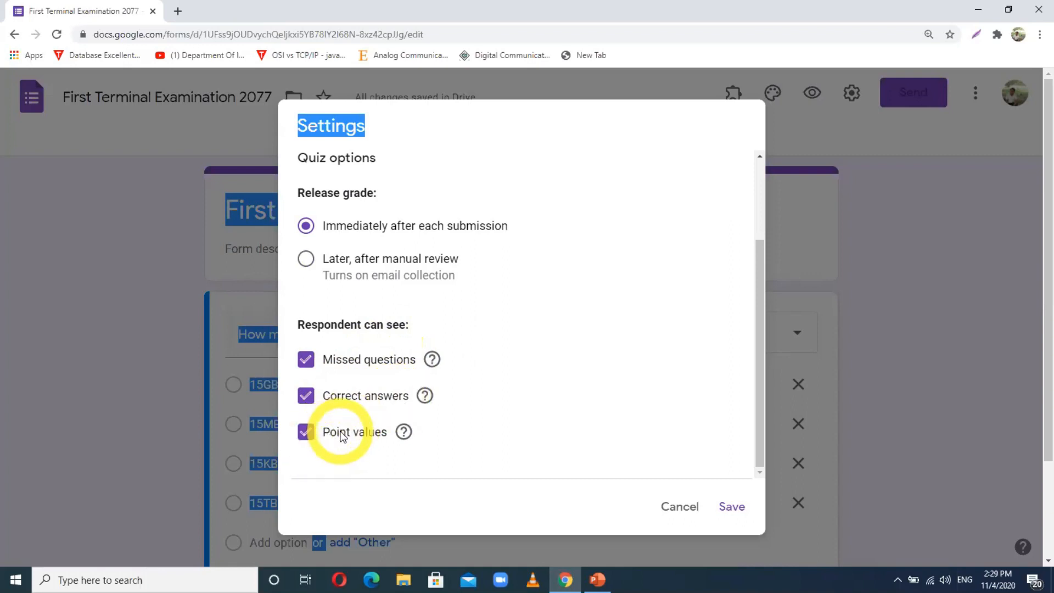
- Uncheck 'Correct answers' in the respondent options and save the quiz settings
left_click(305, 396)
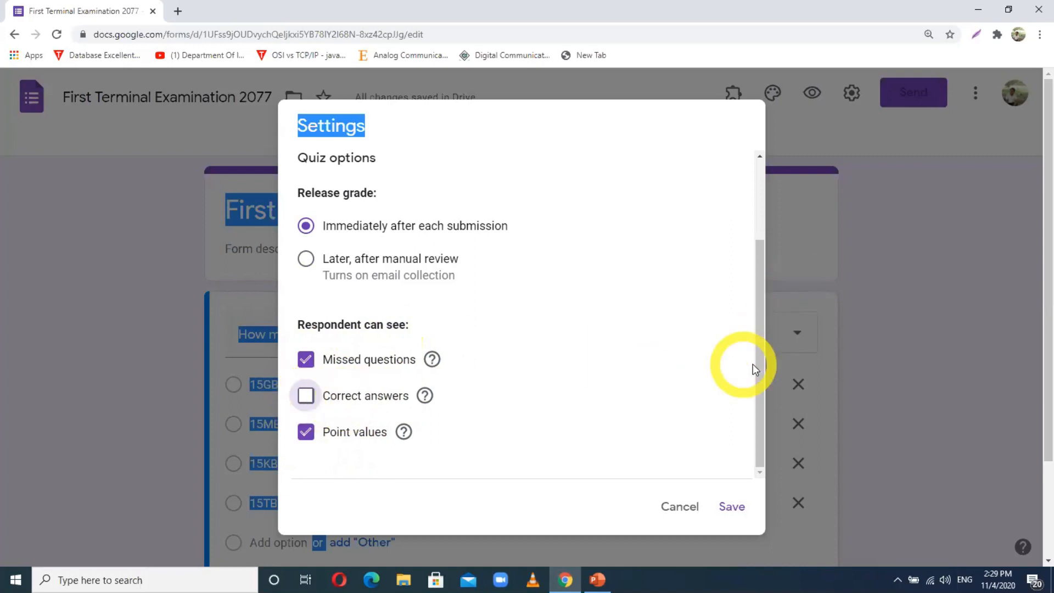
left_click(760, 391)
left_click_drag(759, 391, 766, 216)
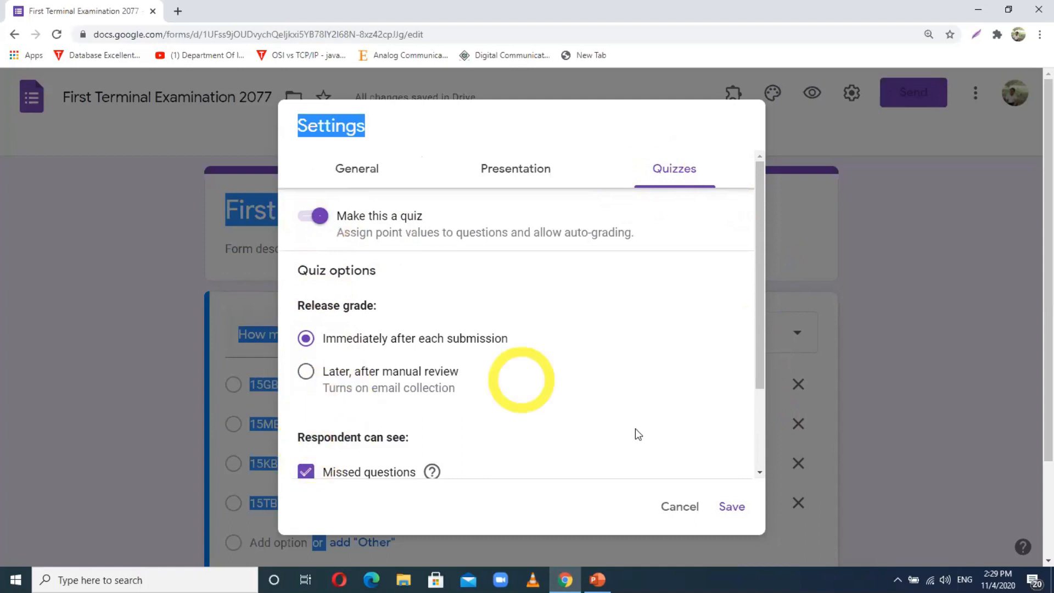
left_click(734, 507)
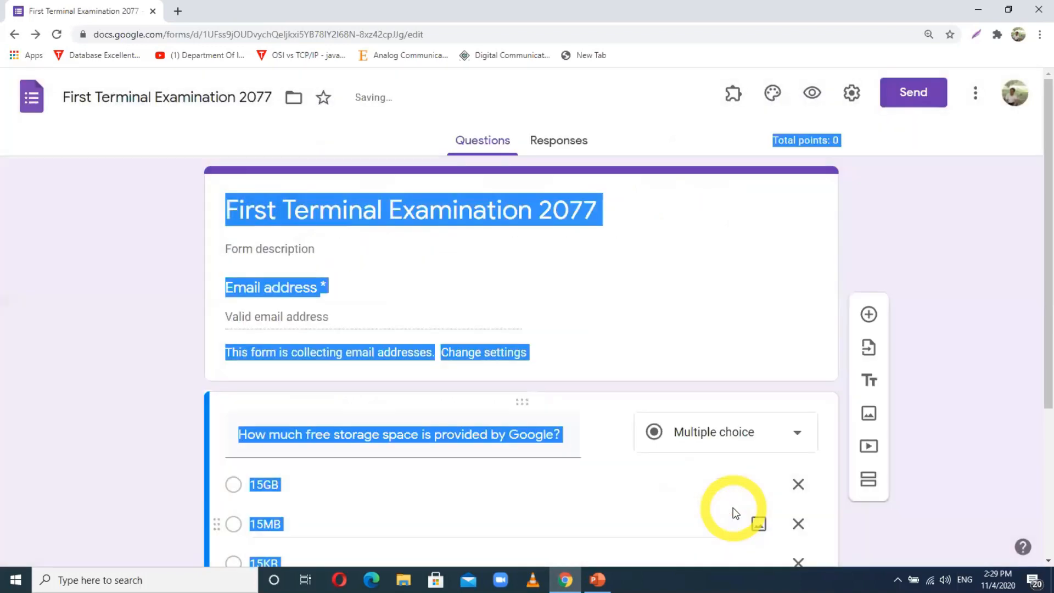
- Clear the selection and select the storage-space question card for editing
left_click(628, 360)
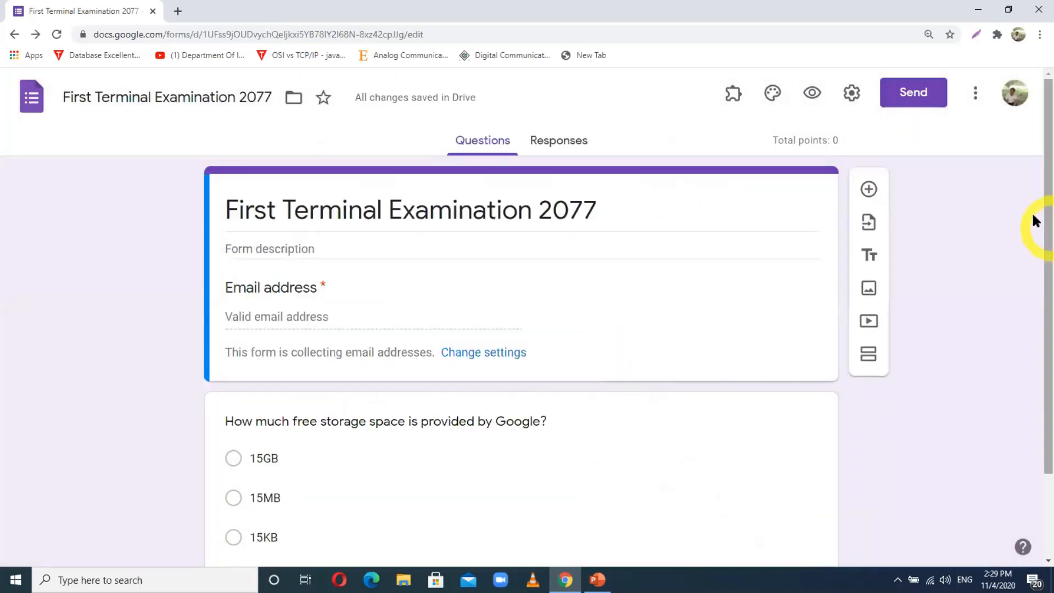
scroll(1033, 231, "down", 2)
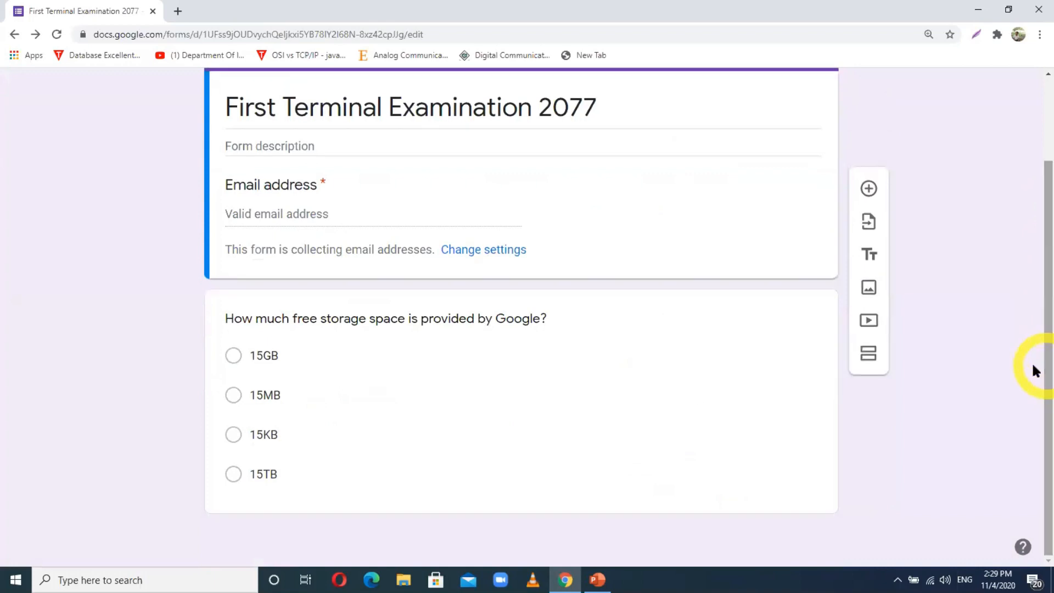
left_click(324, 425)
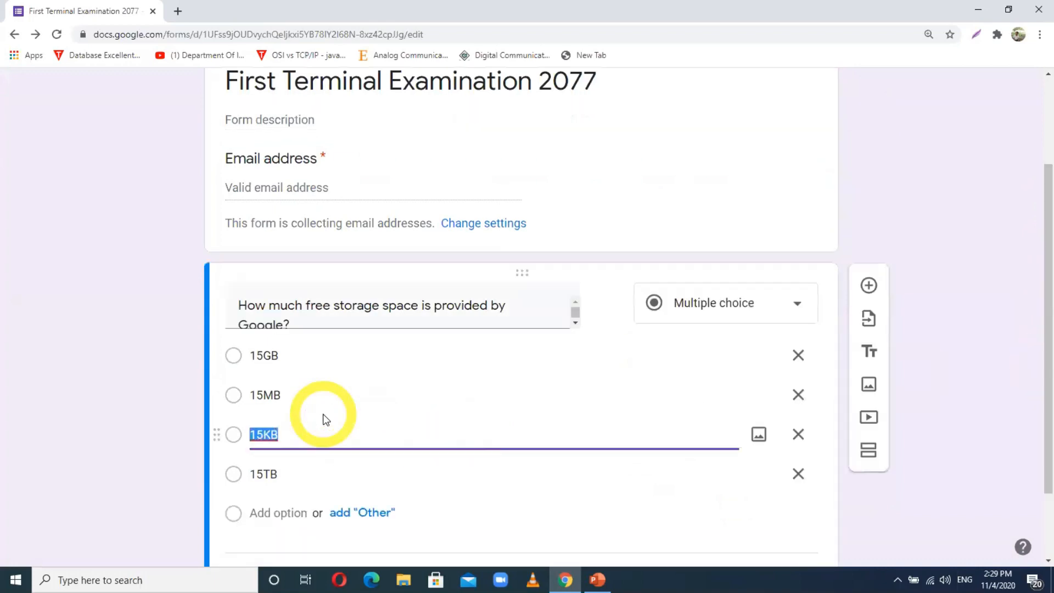
left_click_drag(1032, 255, 1033, 326)
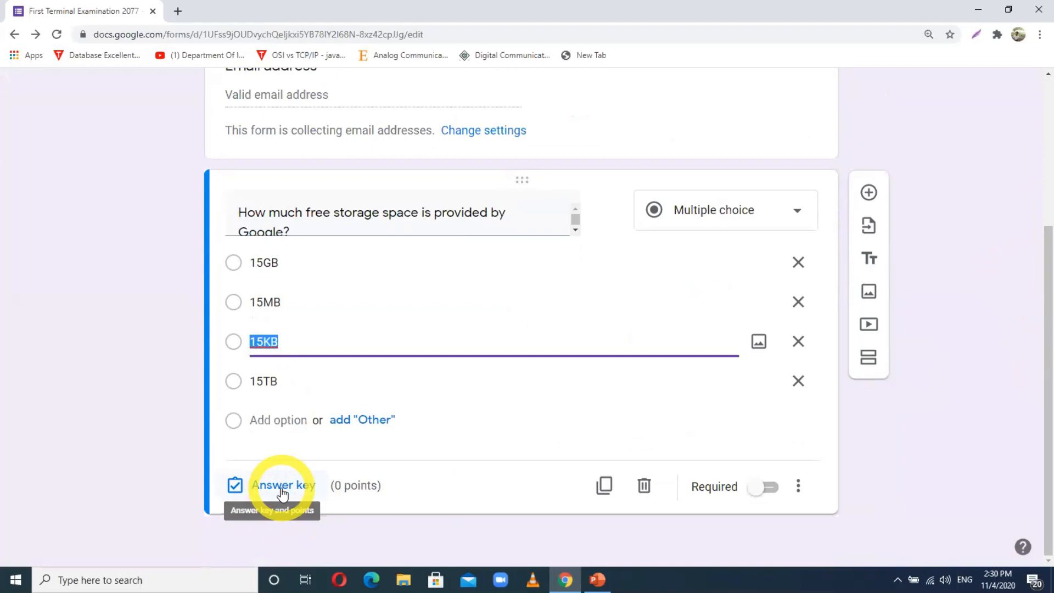
- Mark 15GB as the correct answer worth 2 points, then add a new question
left_click(282, 491)
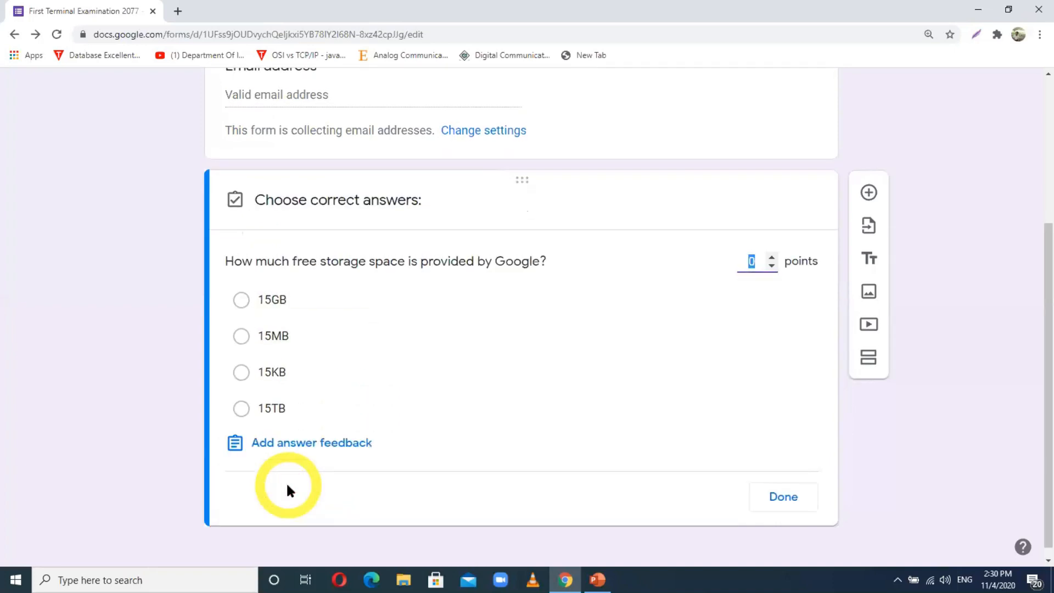
left_click(241, 302)
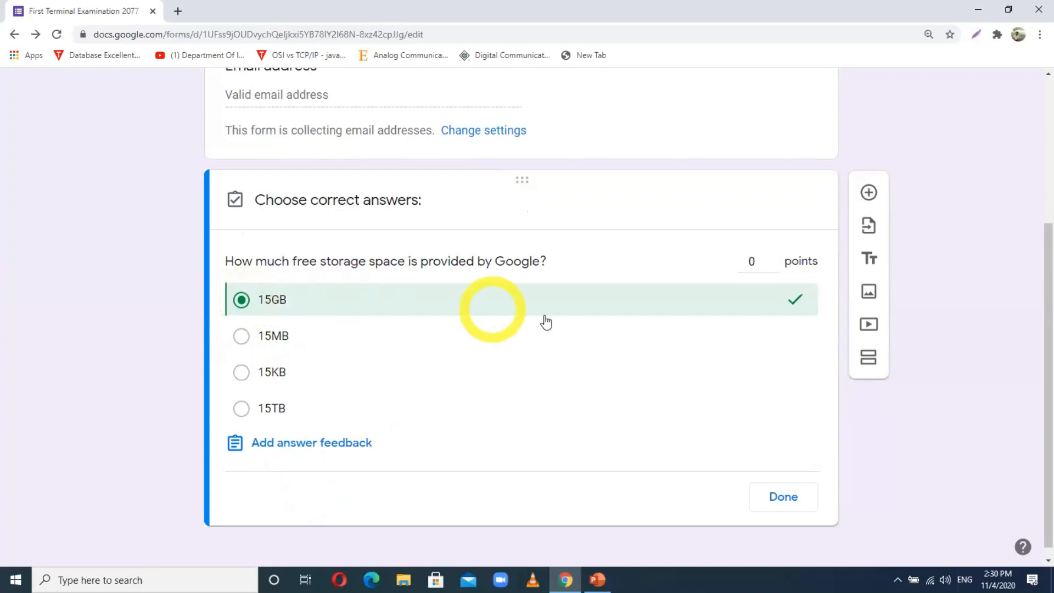
left_click(771, 257)
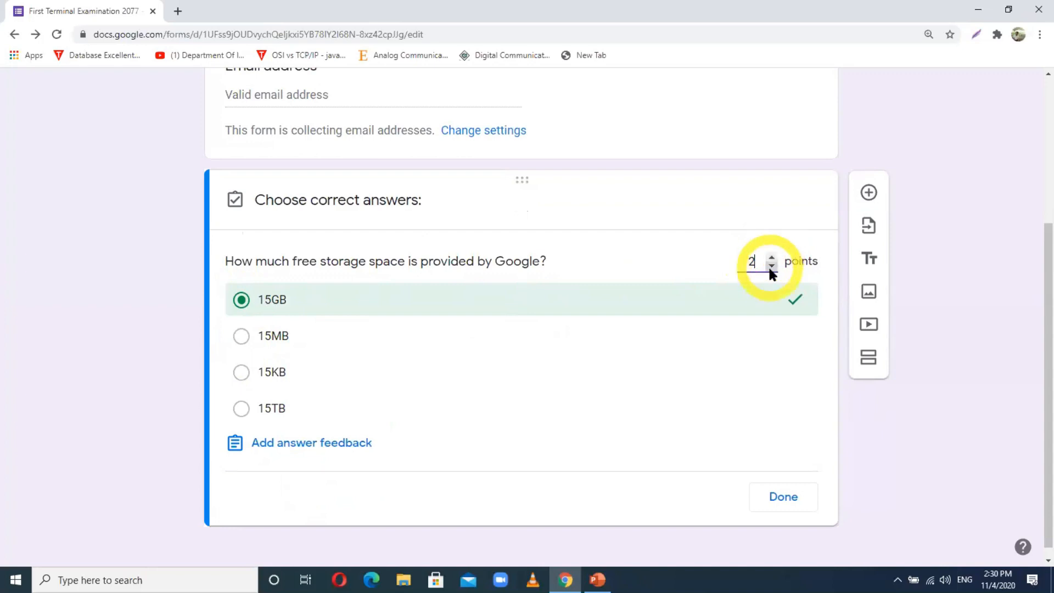
left_click(771, 266)
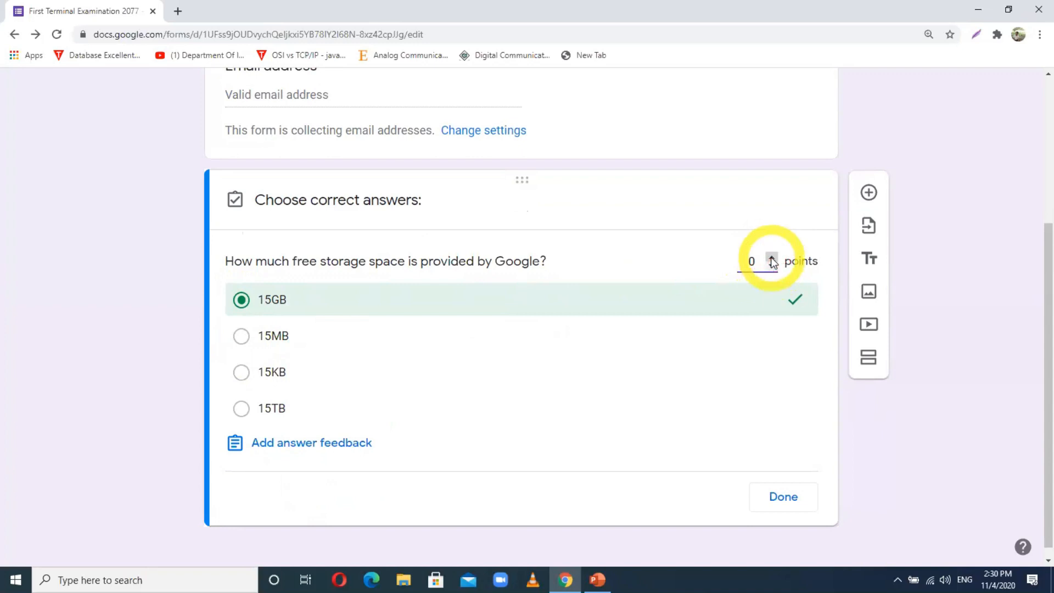
left_click(776, 499)
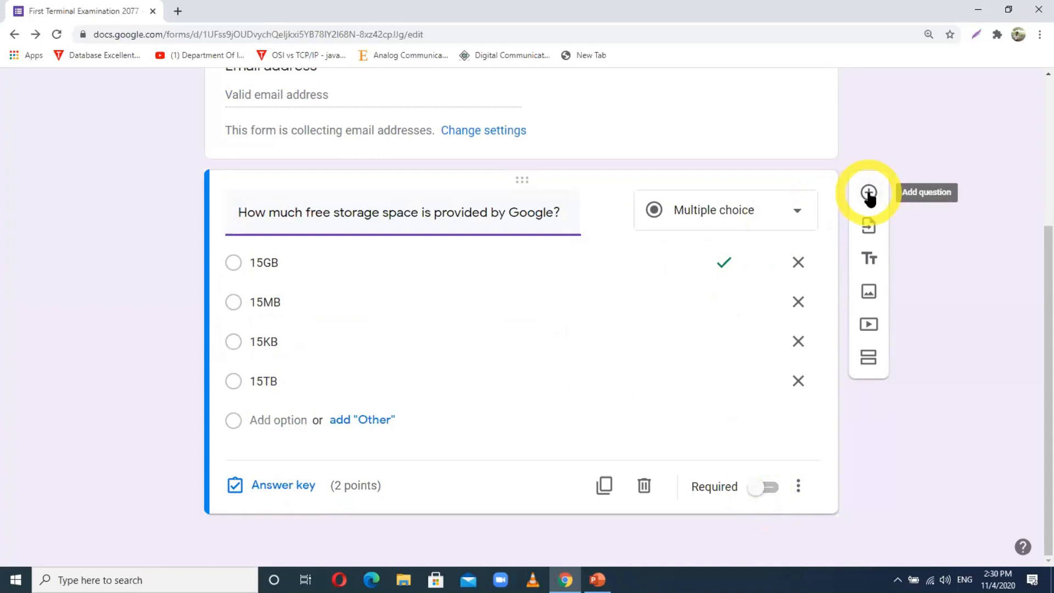
left_click(869, 193)
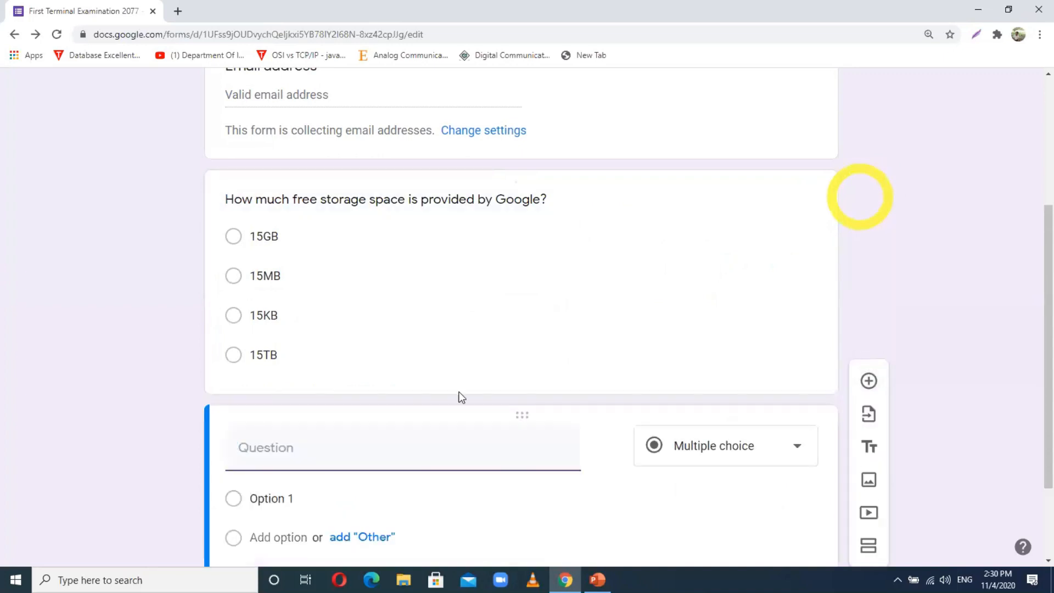
- Enter the question text 'After you create Google Docs, you must _______ it.'
left_click(250, 458)
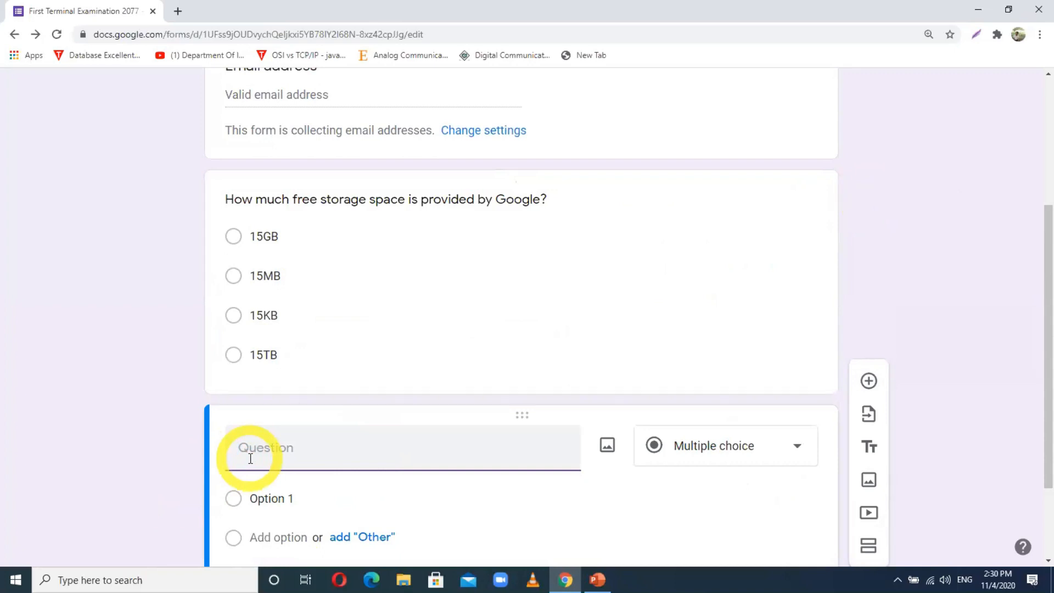
key("shift")
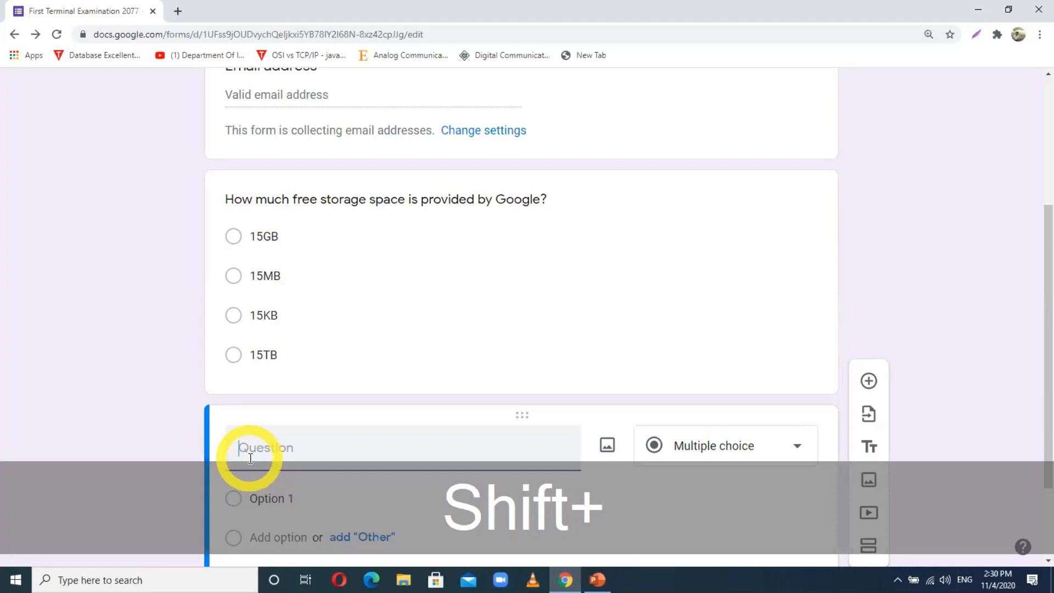
type("After you f")
key("BackSpace")
type("create ")
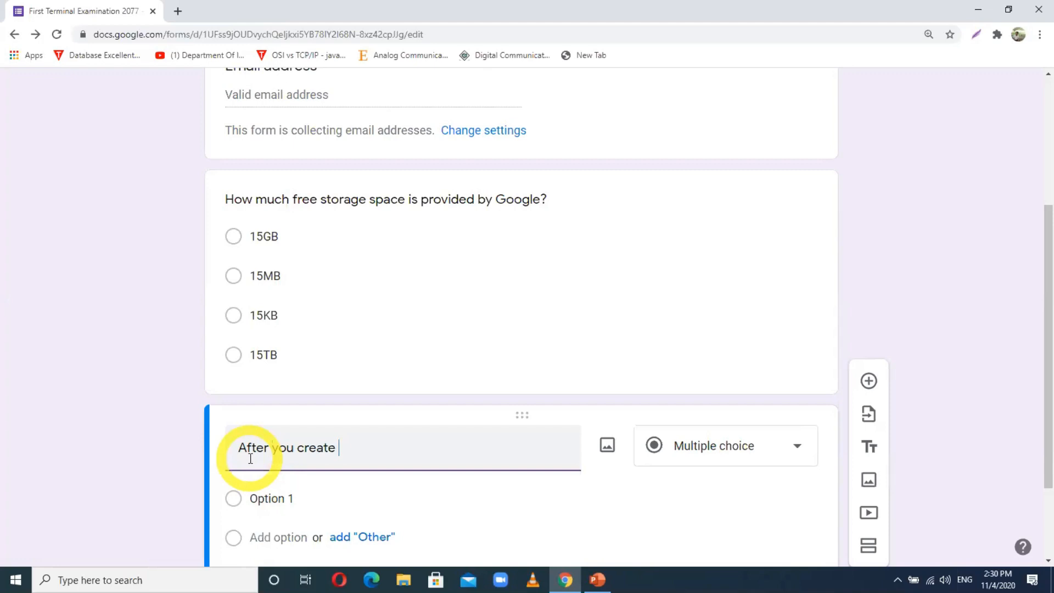
type("Goodle")
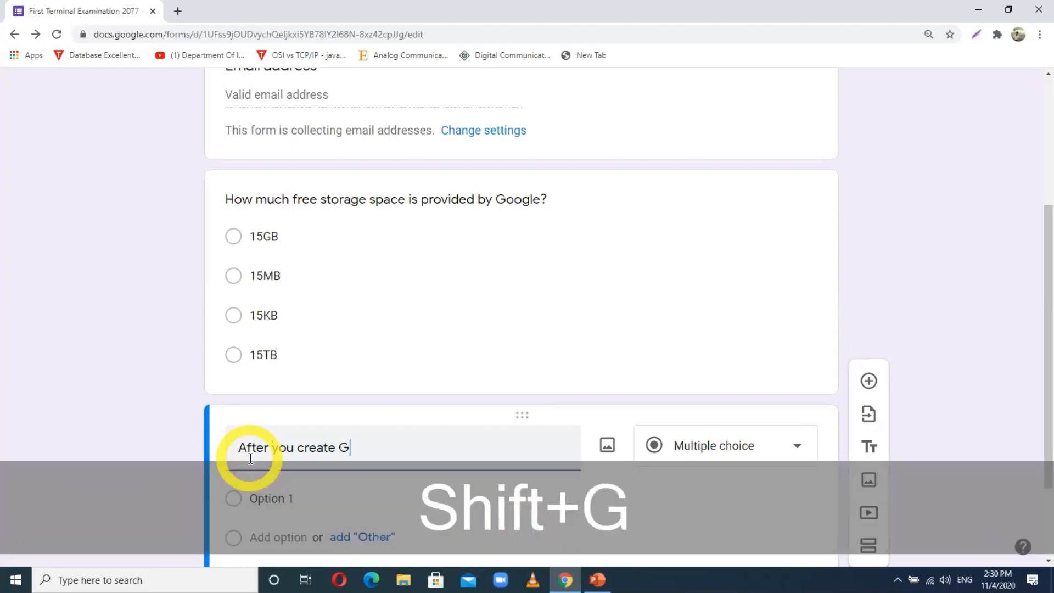
key("BackSpace")
key("BackSpace")
key("BackSpace")
type("gle ")
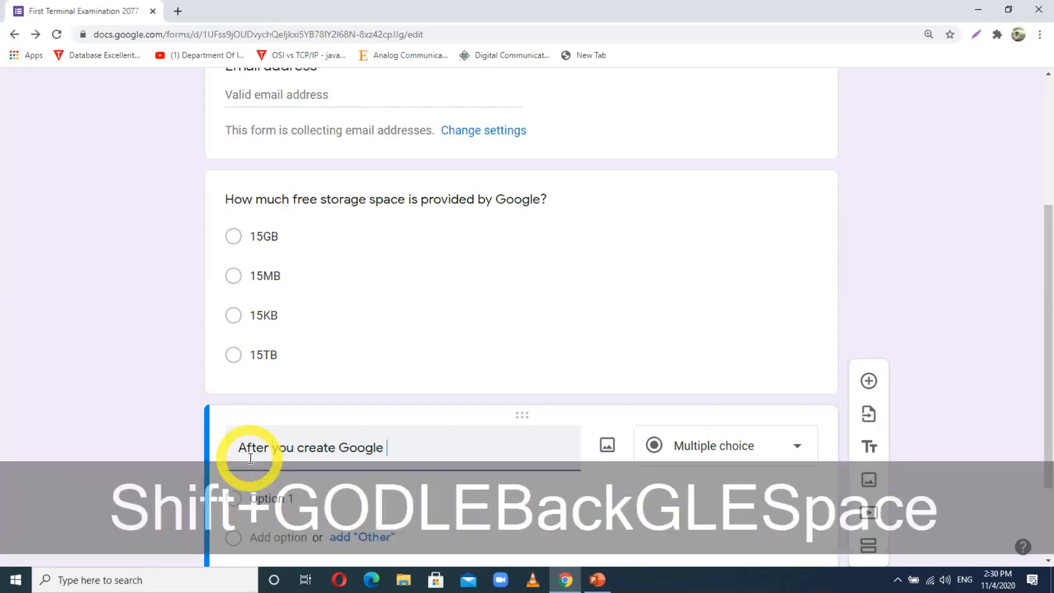
type("Docs,")
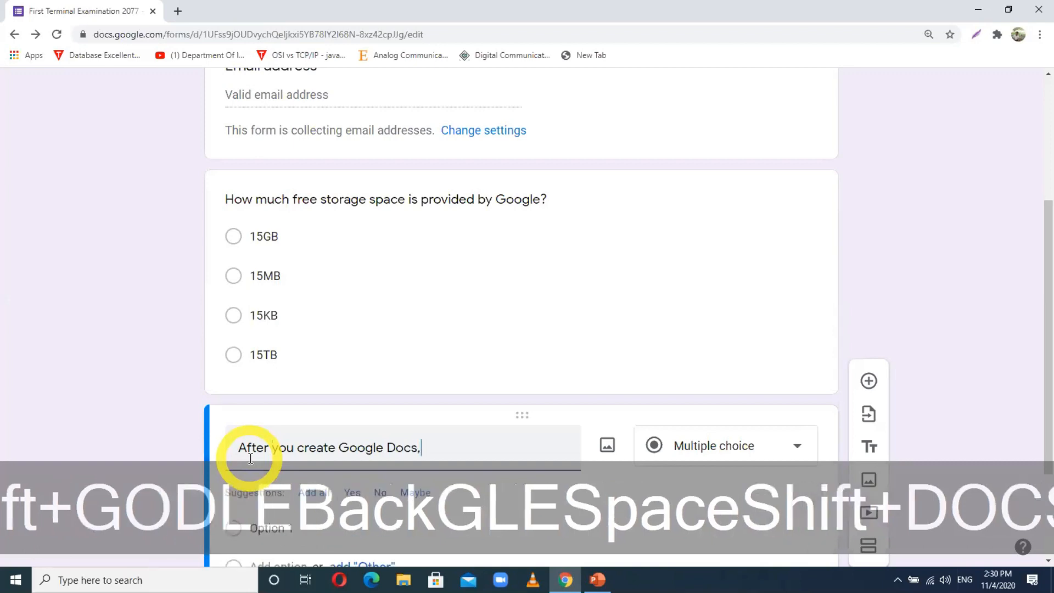
type(" you must ")
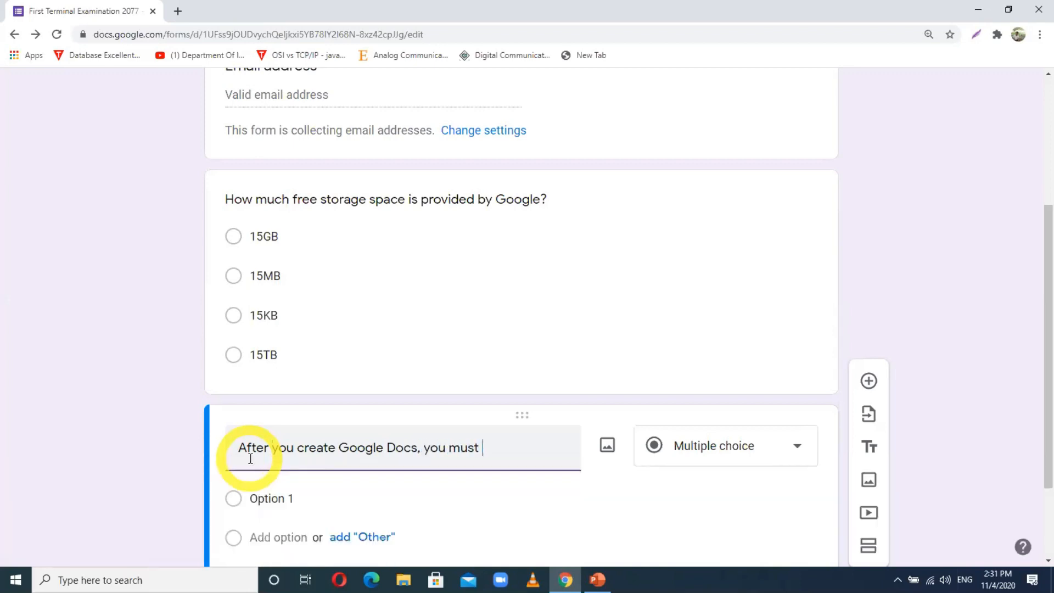
type(">")
key("BackSpace")
type("__")
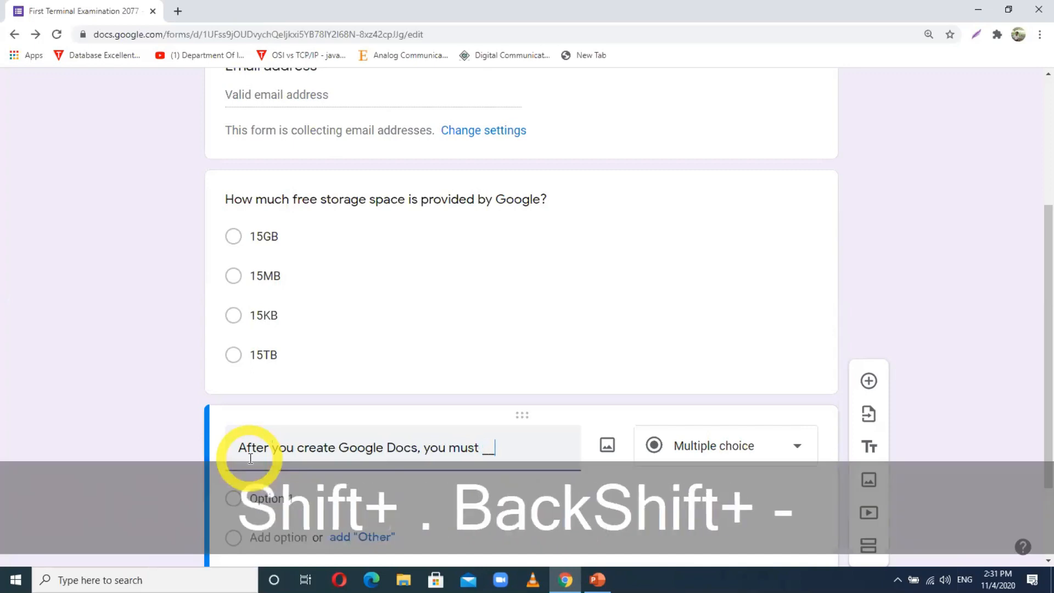
type("_____ it")
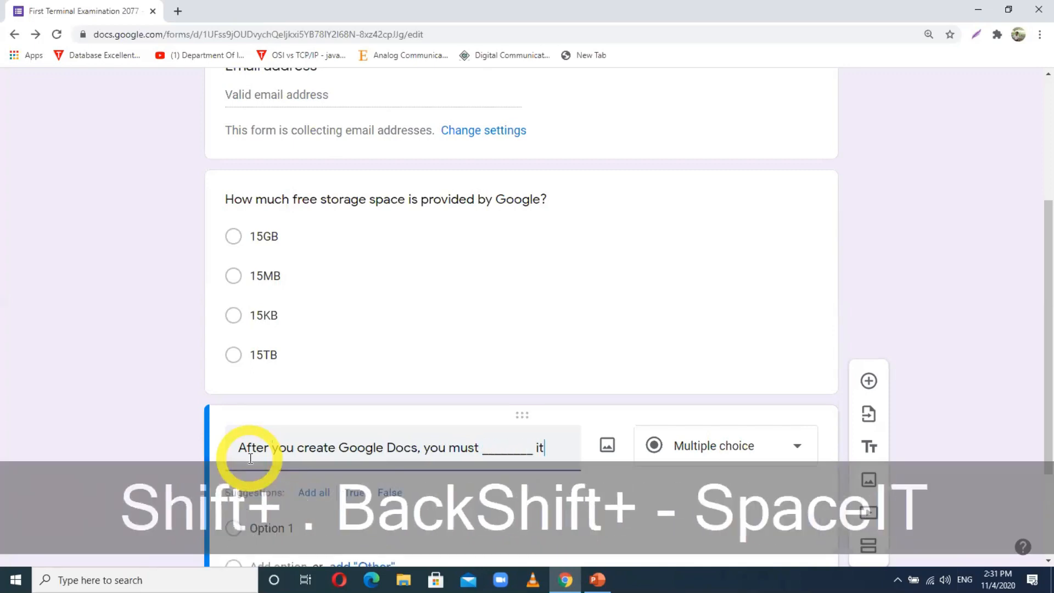
type(".")
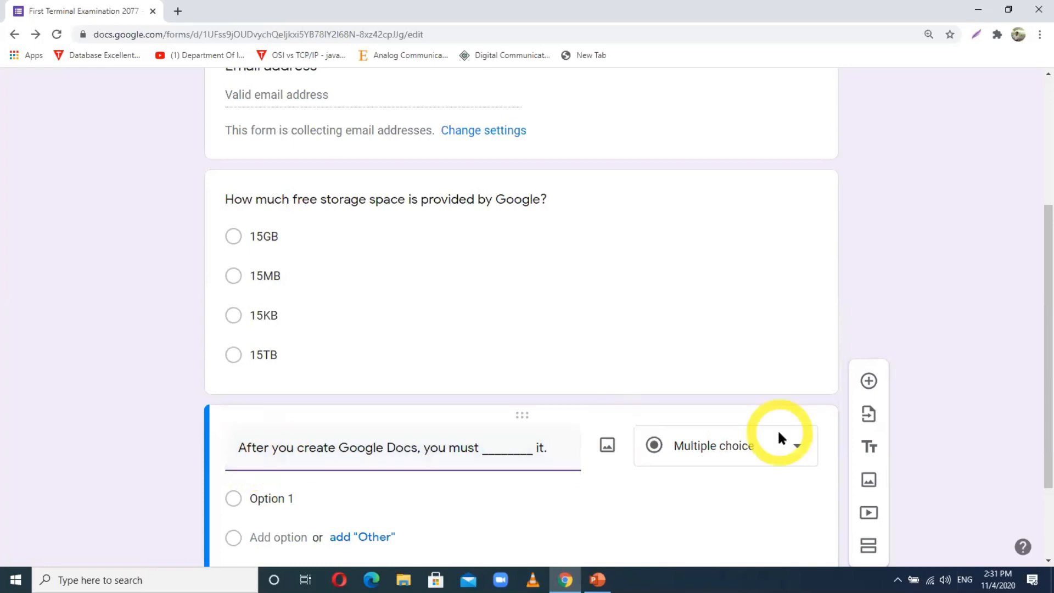
left_click_drag(1032, 269, 1035, 324)
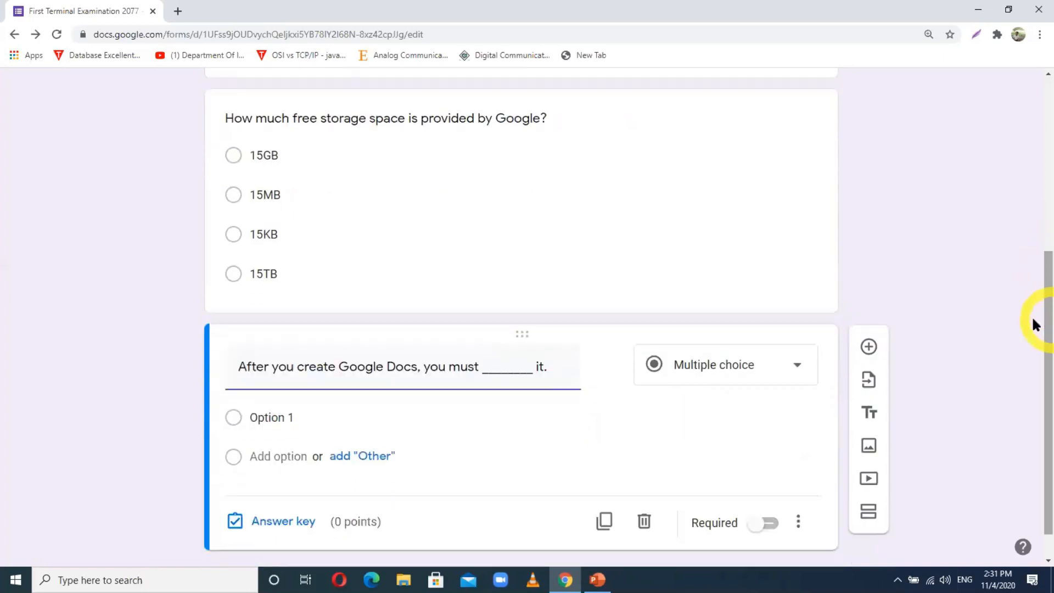
- Enter the answer options Save, Name, Show and Hide for the fill-in-the-blank question
left_click(262, 418)
type("Save")
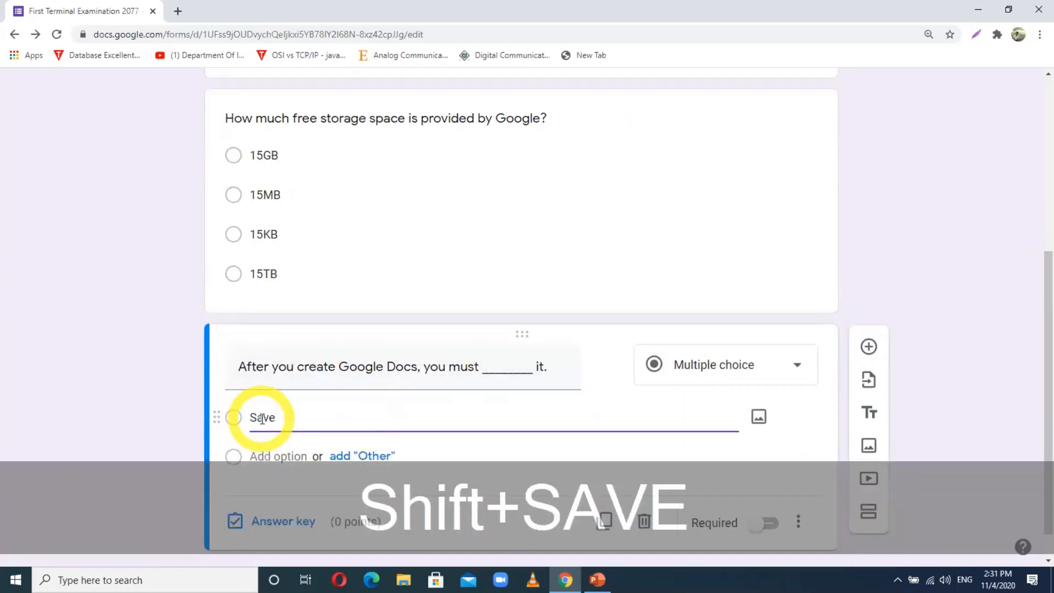
key("Down")
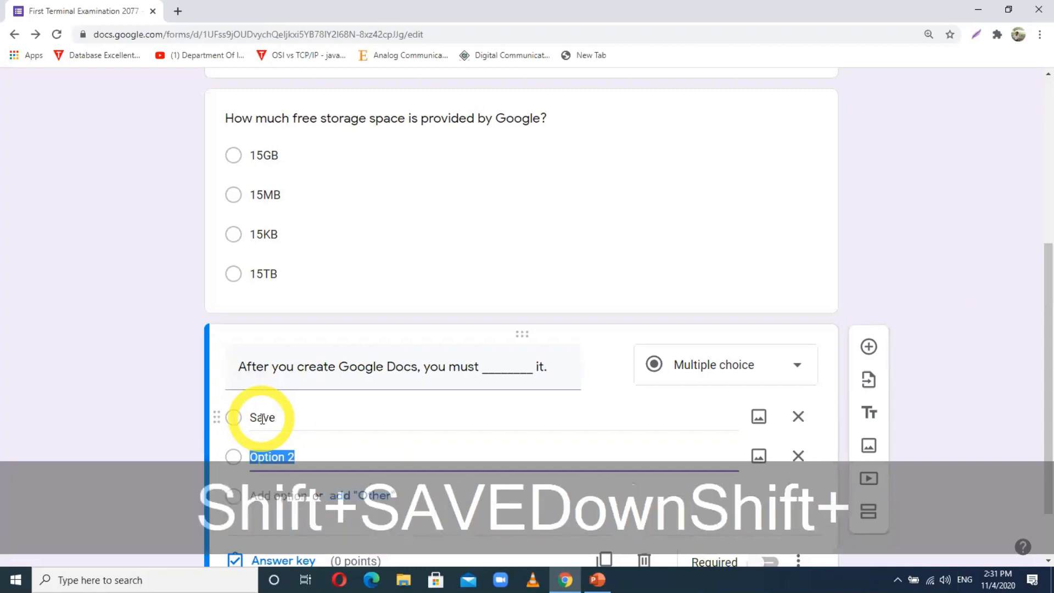
type("Name")
key("Down")
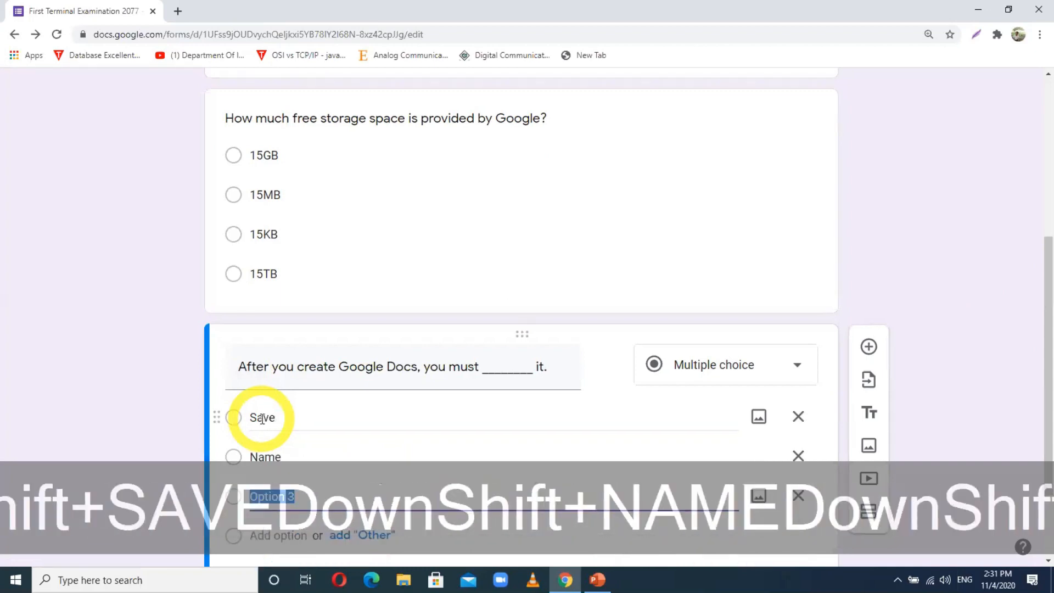
type("Show")
key("Down")
type("Hide")
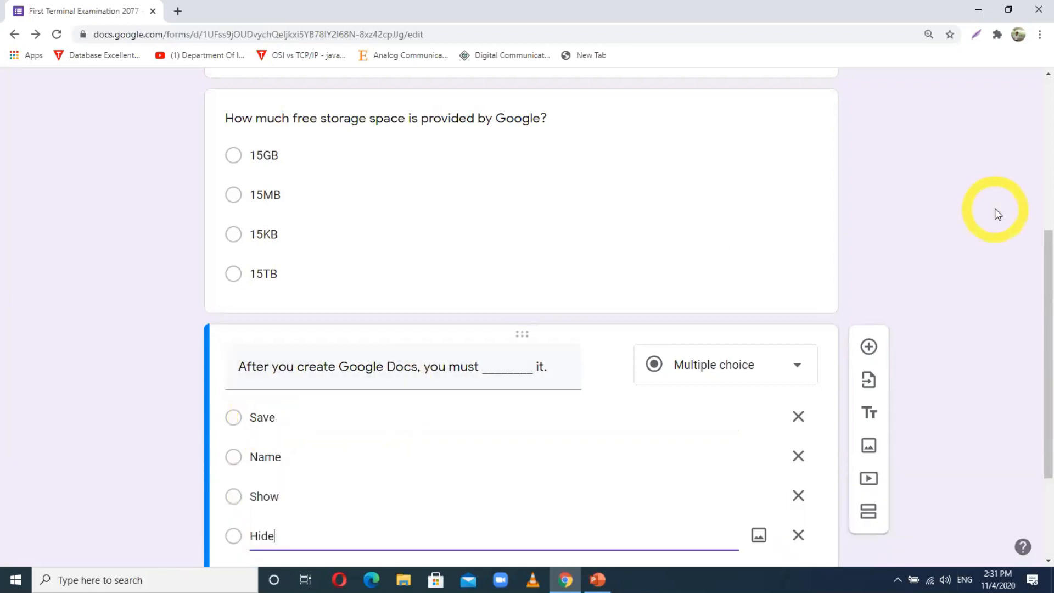
left_click_drag(999, 340, 1034, 317)
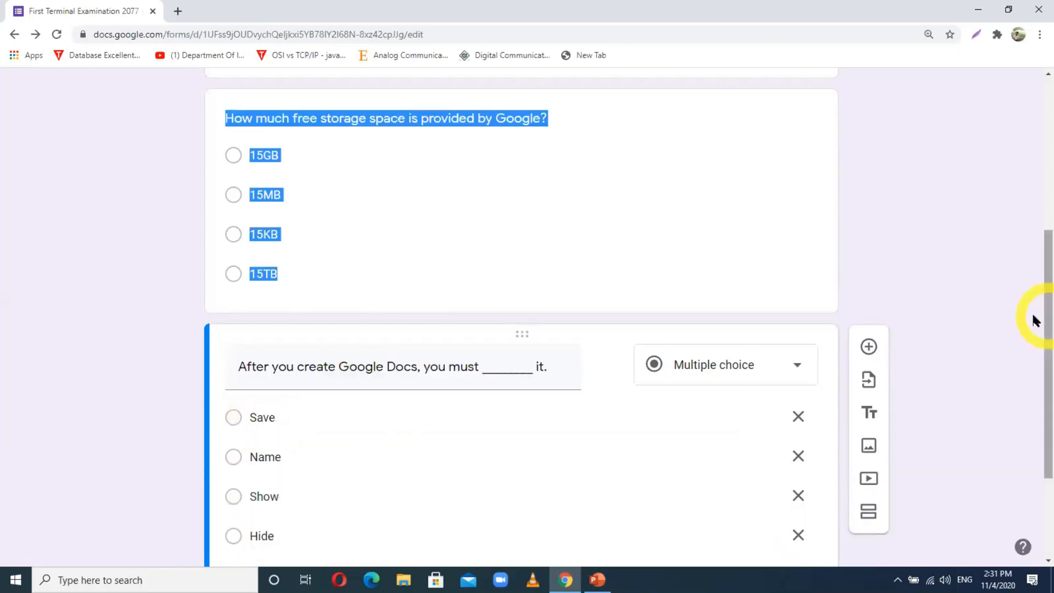
scroll(1036, 330, "down", 3)
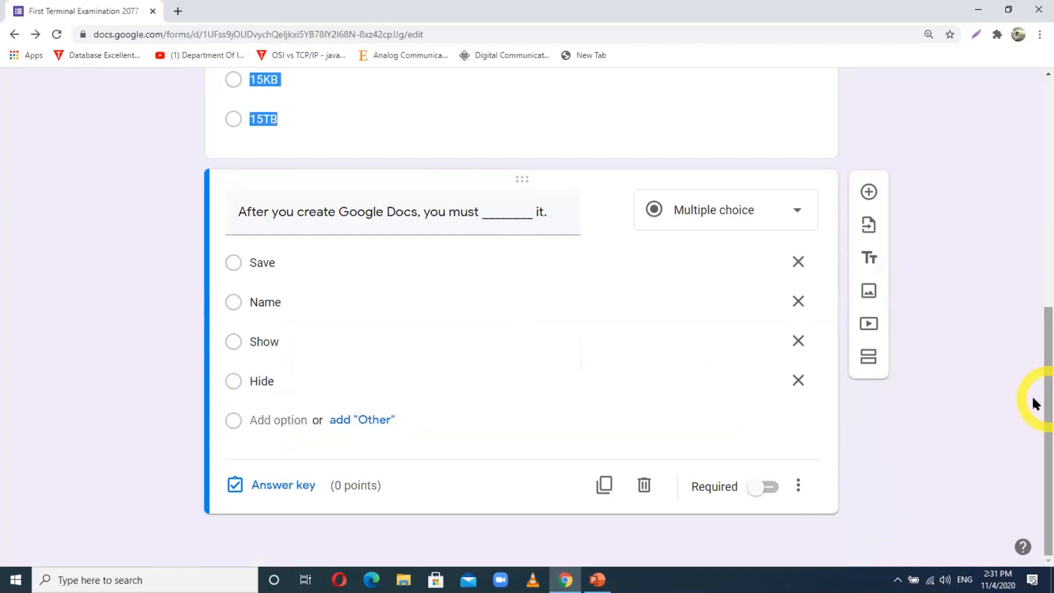
- In the answer key, mark Name as correct and set the question to 2 points
left_click(272, 485)
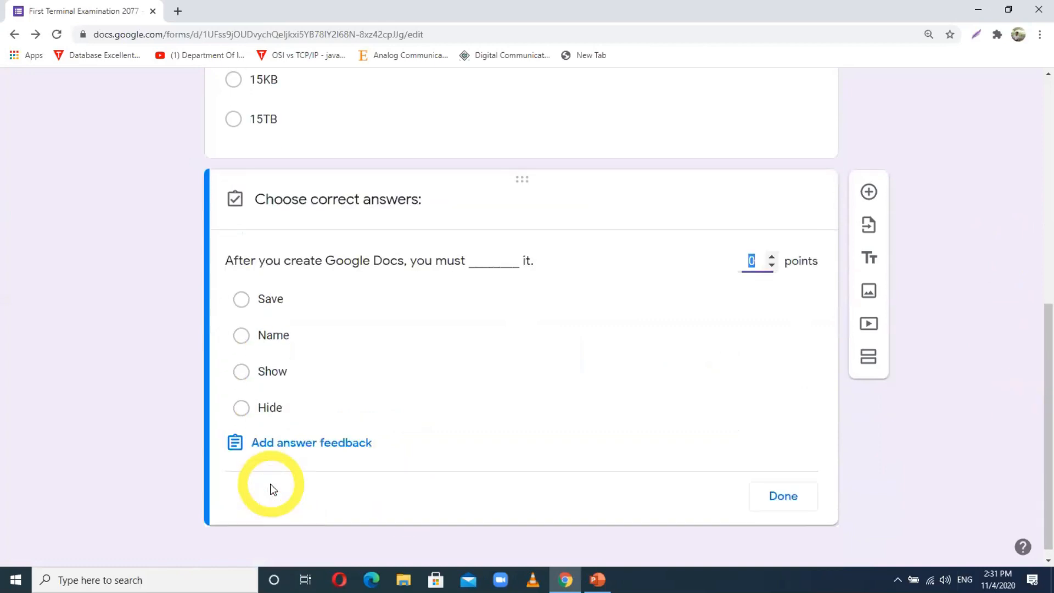
left_click(242, 335)
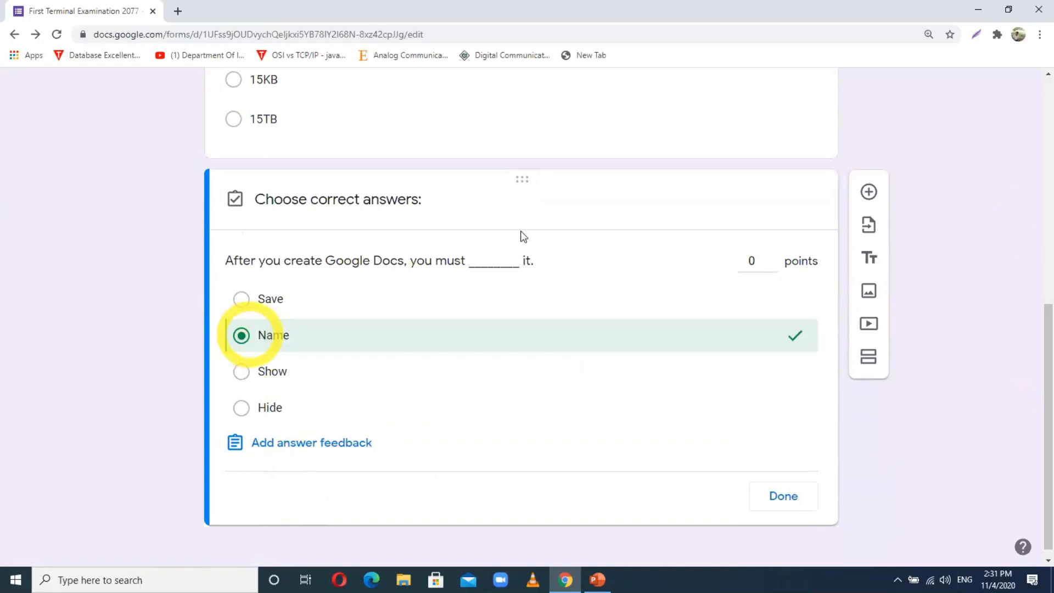
left_click(772, 256)
left_click(772, 255)
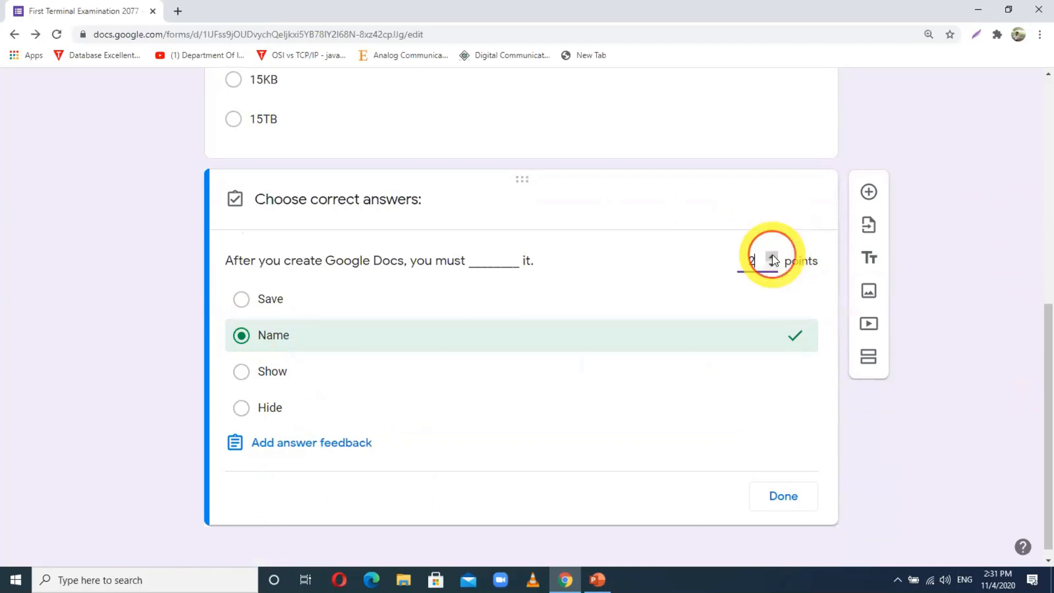
left_click(773, 507)
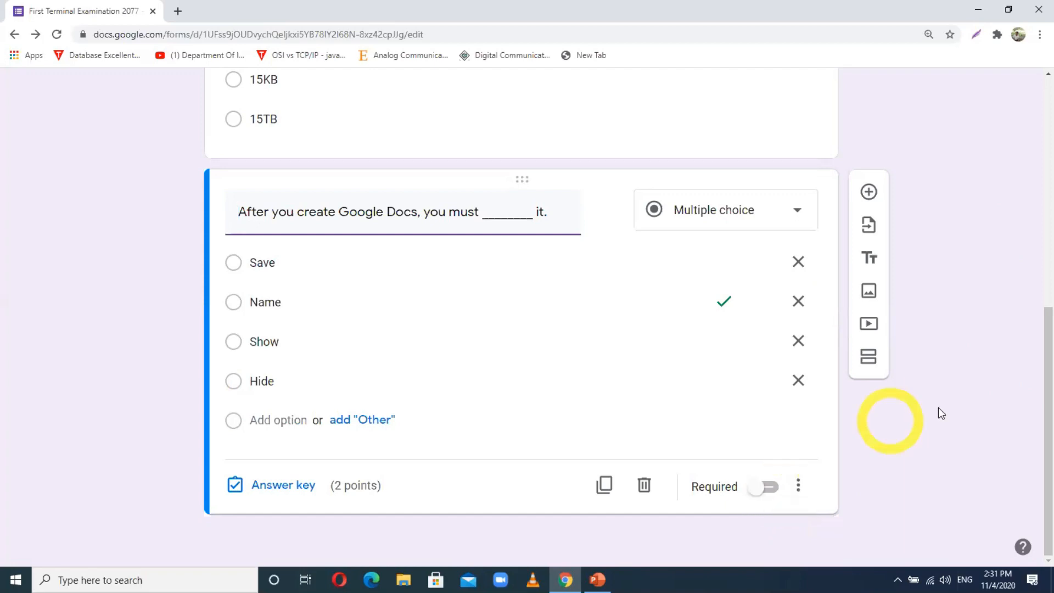
left_click_drag(1048, 380, 1033, 160)
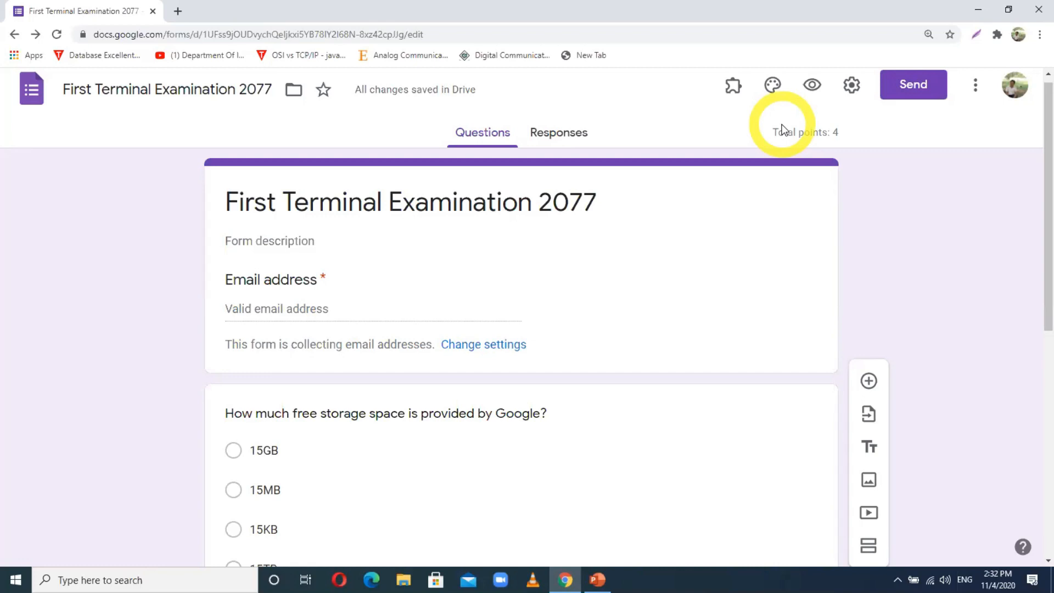
- Copy the form's shortened link from the Send form dialog, then close it
left_click(901, 93)
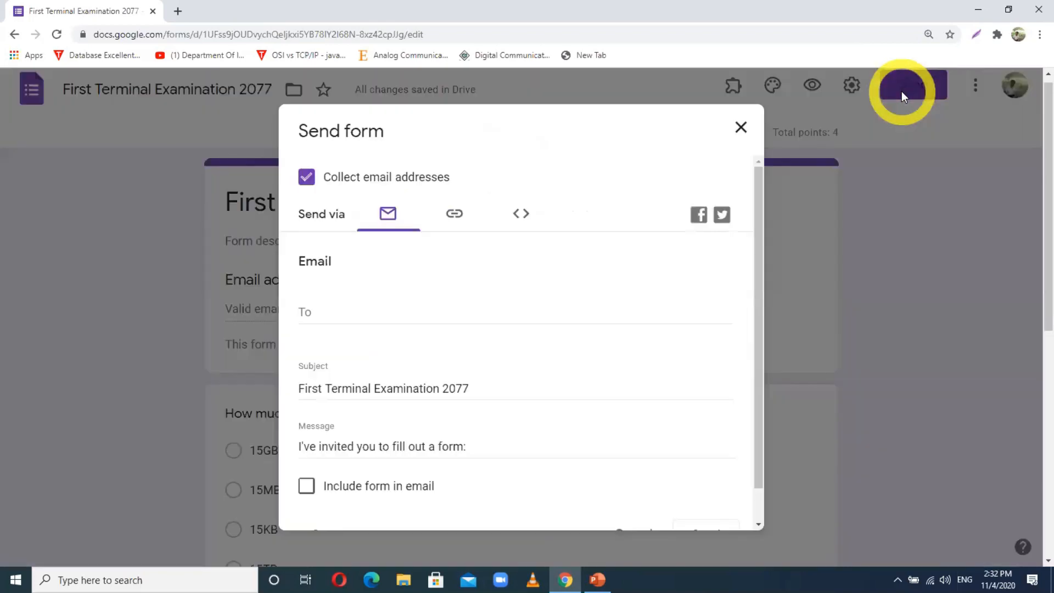
left_click(459, 218)
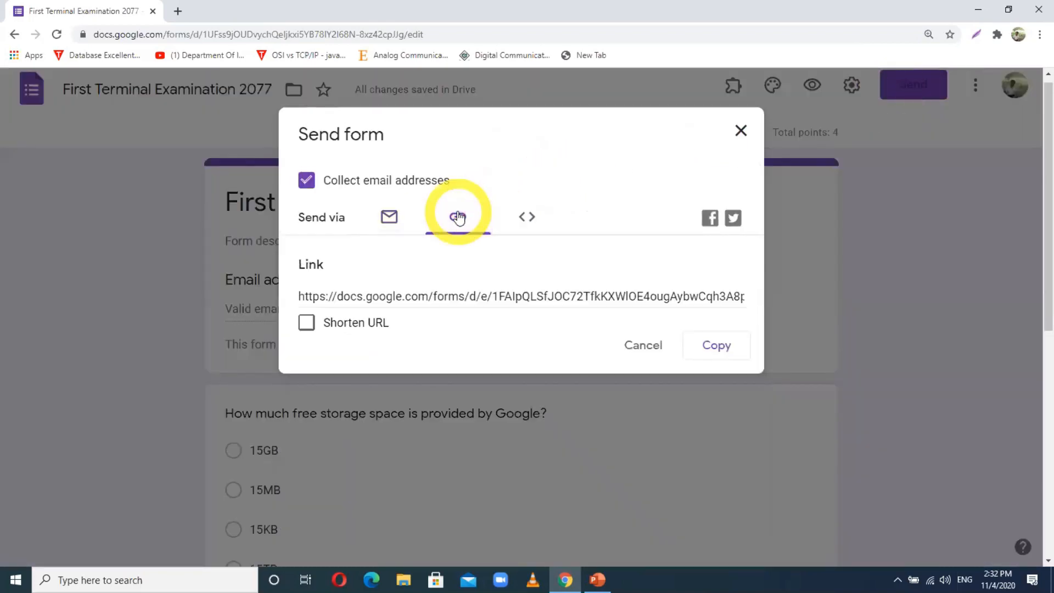
left_click(302, 324)
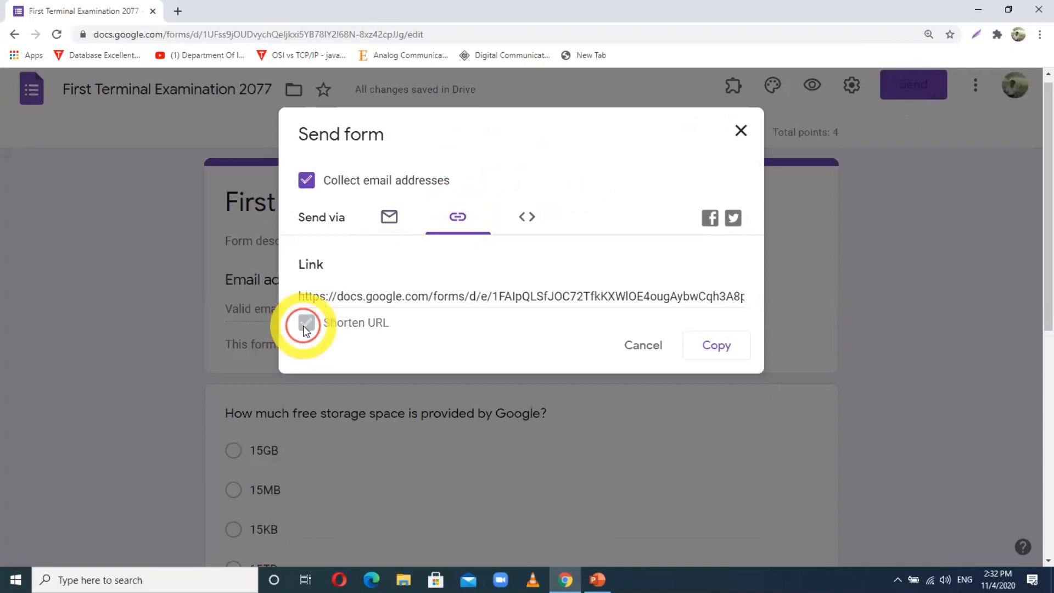
left_click(729, 354)
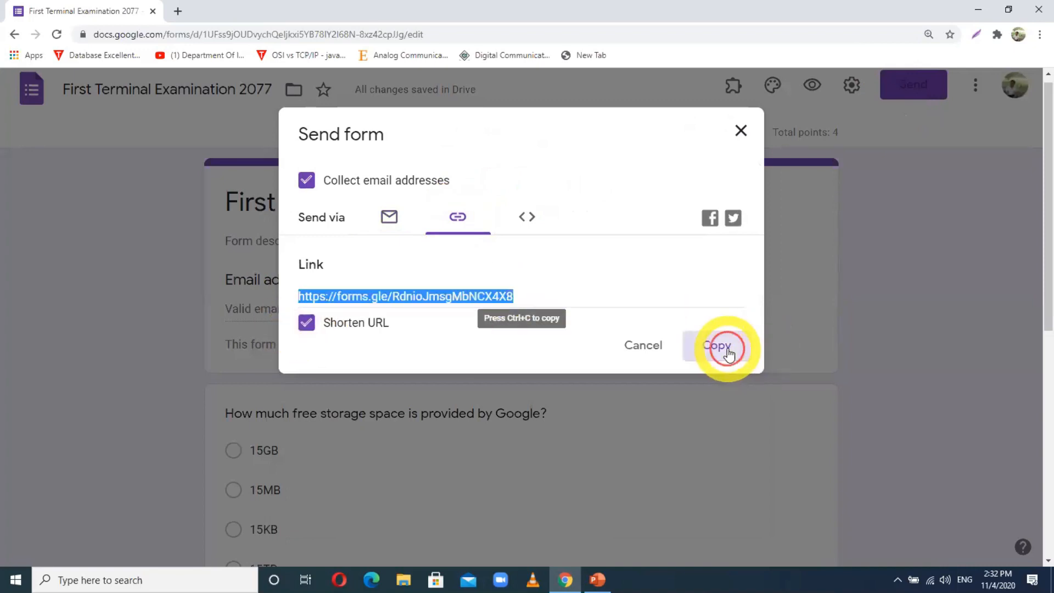
left_click(740, 131)
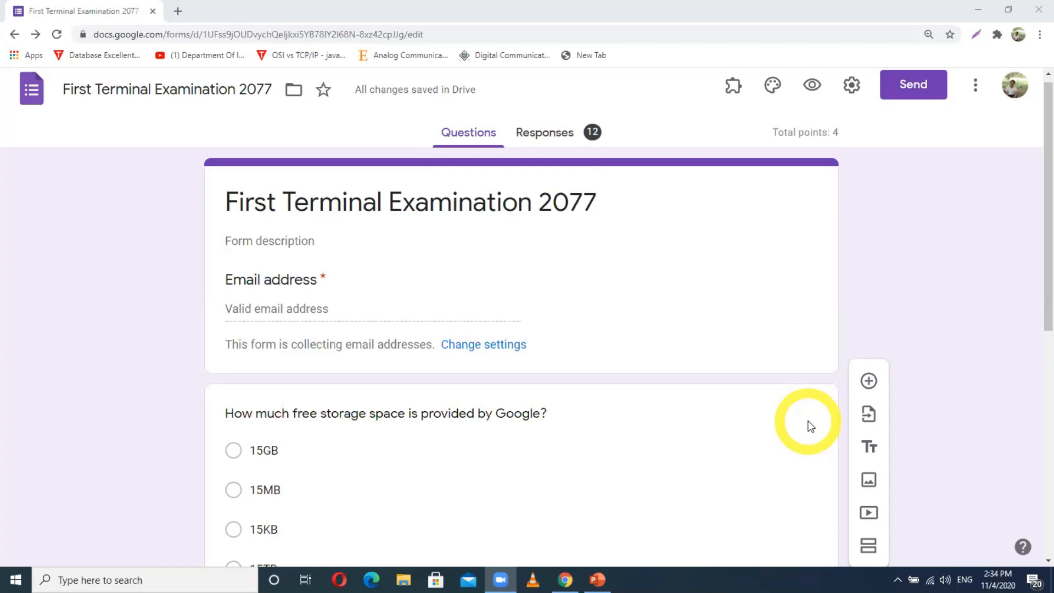
- Turn off Accepting responses on the Responses tab, keeping the 15 collected
left_click(559, 136)
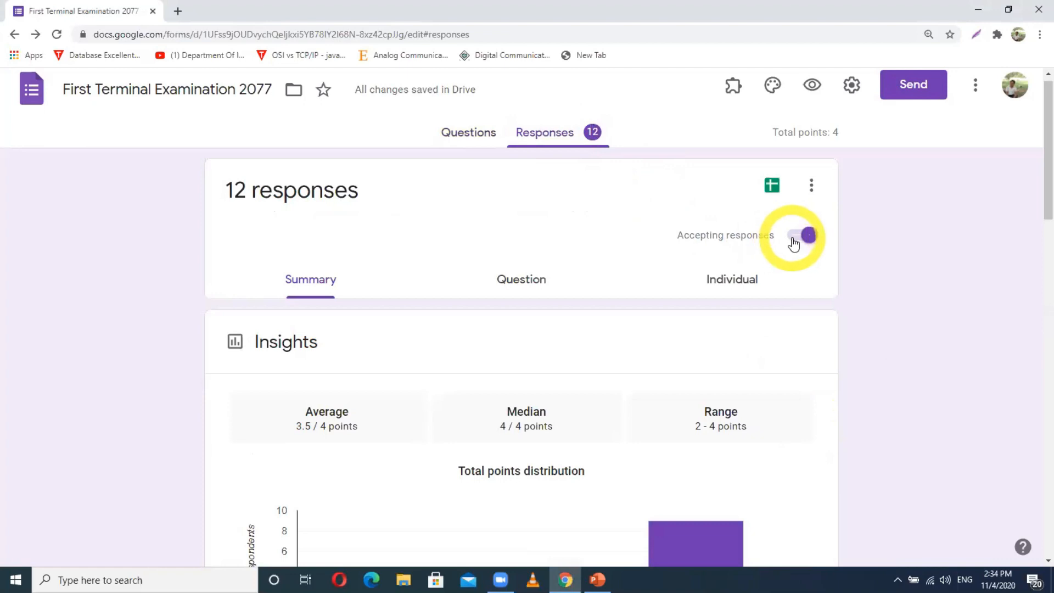
left_click(796, 237)
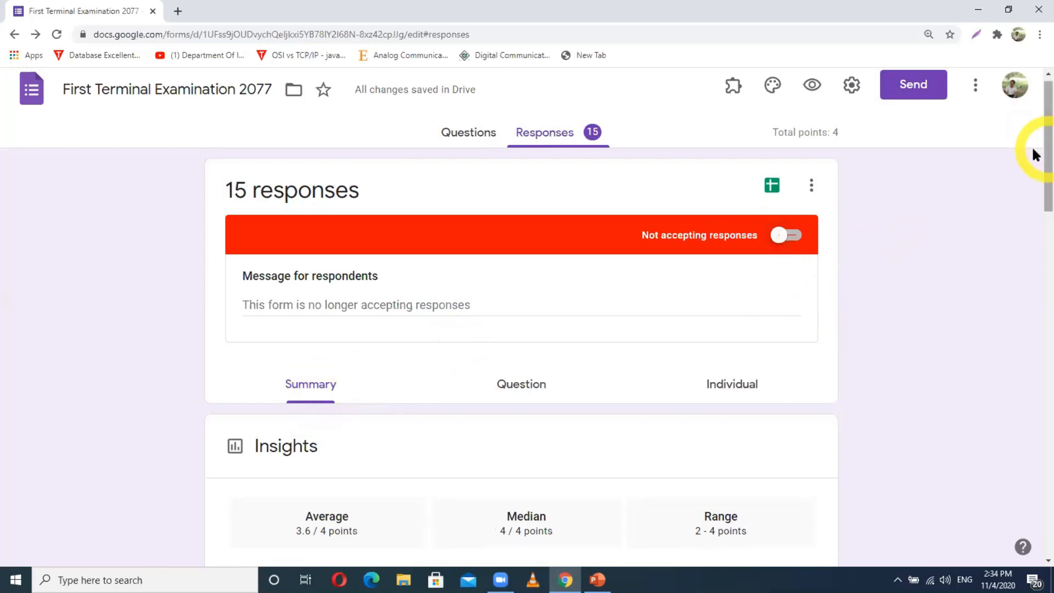
left_click_drag(1034, 181, 1032, 438)
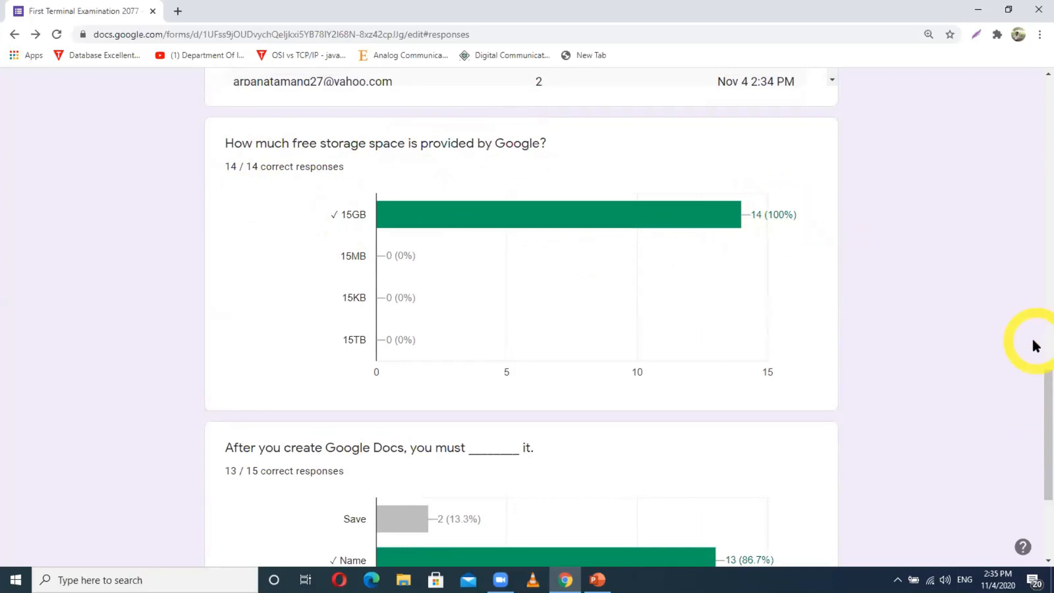
mouse_move(760, 218)
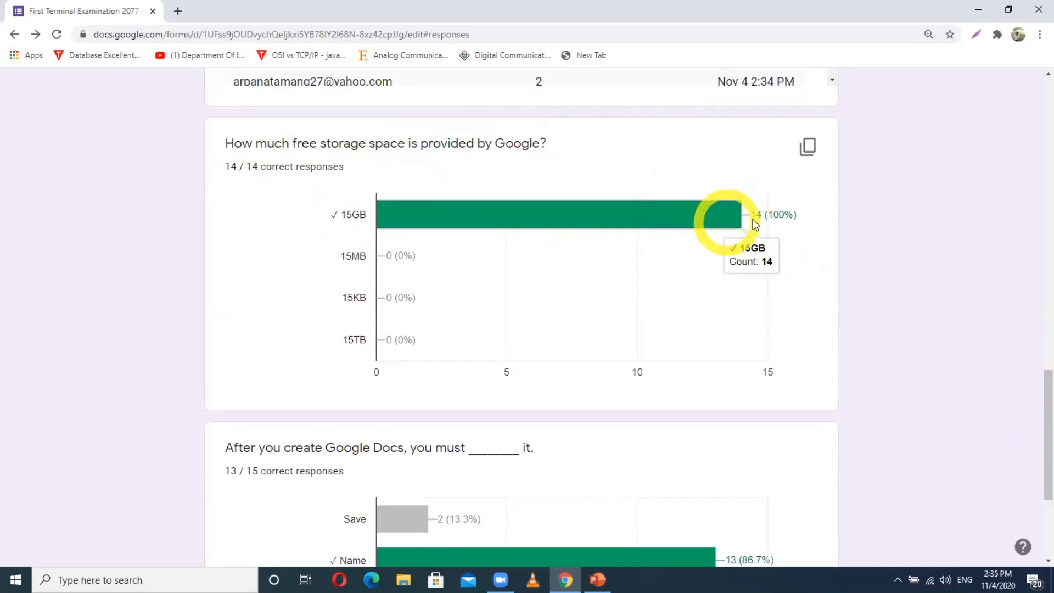
left_click_drag(1035, 398, 1037, 443)
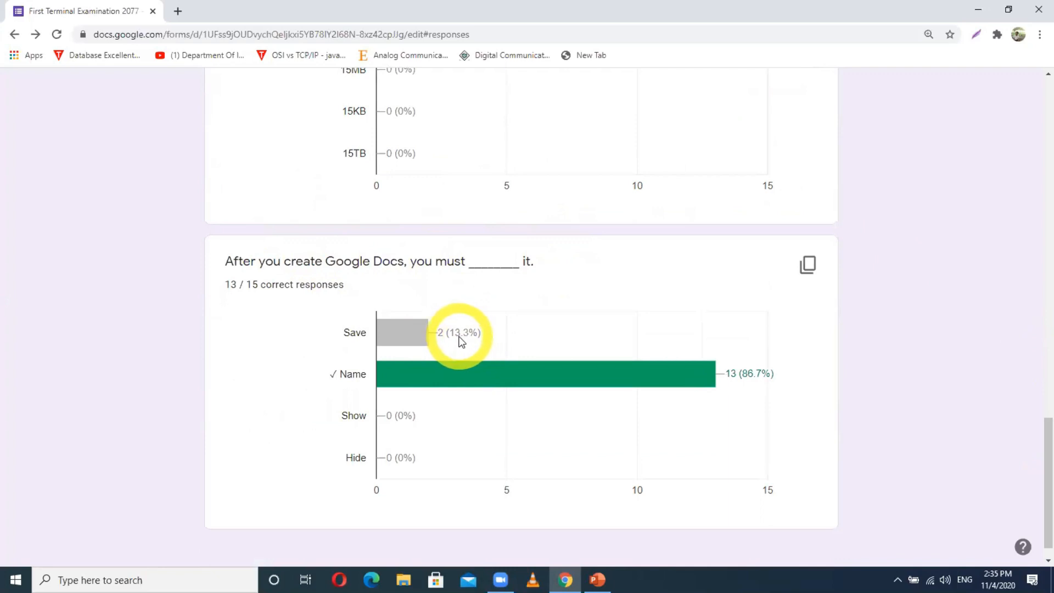
mouse_move(413, 337)
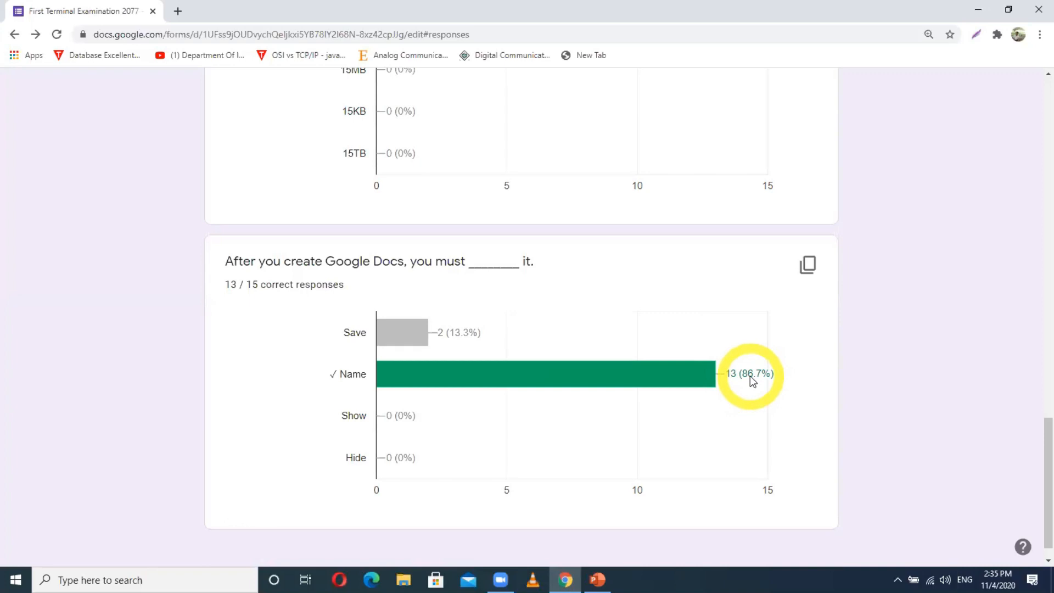
mouse_move(623, 363)
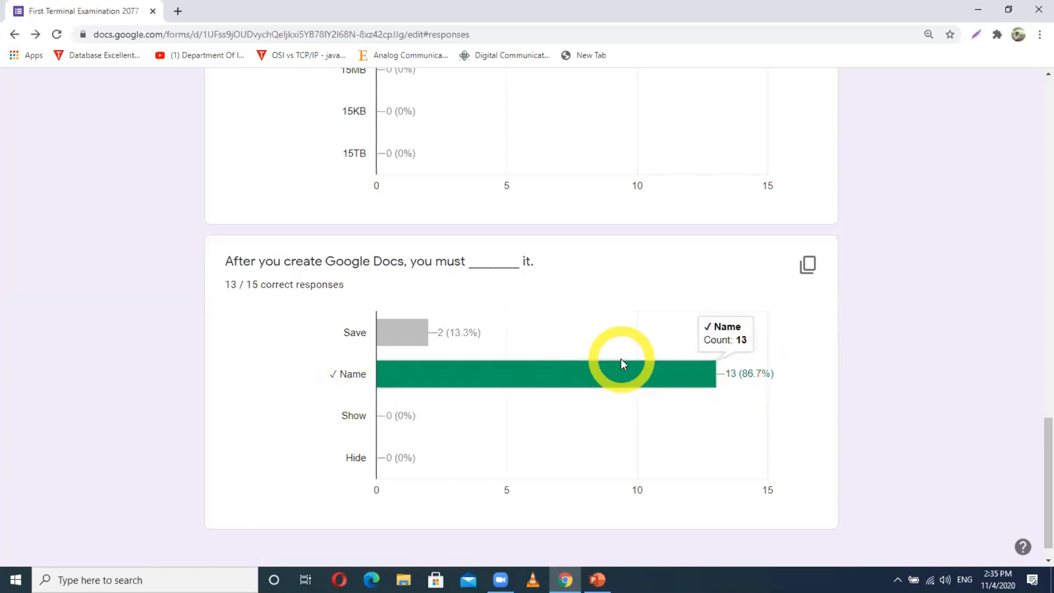
left_click_drag(1048, 431, 1032, 67)
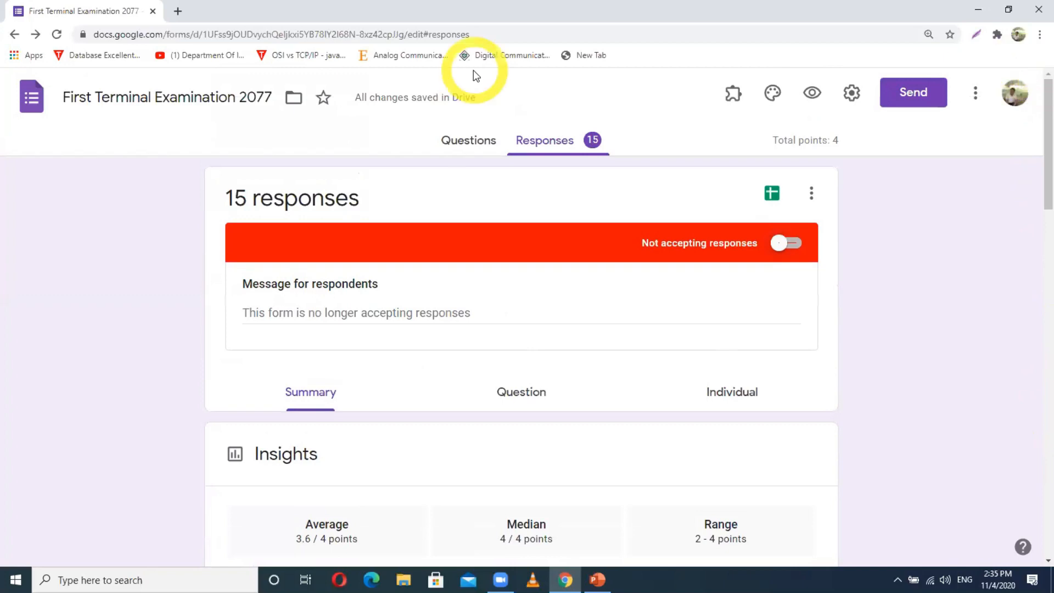
- From the Question view of responses, open the spreadsheet destination dialog via the Sheets icon
left_click(467, 142)
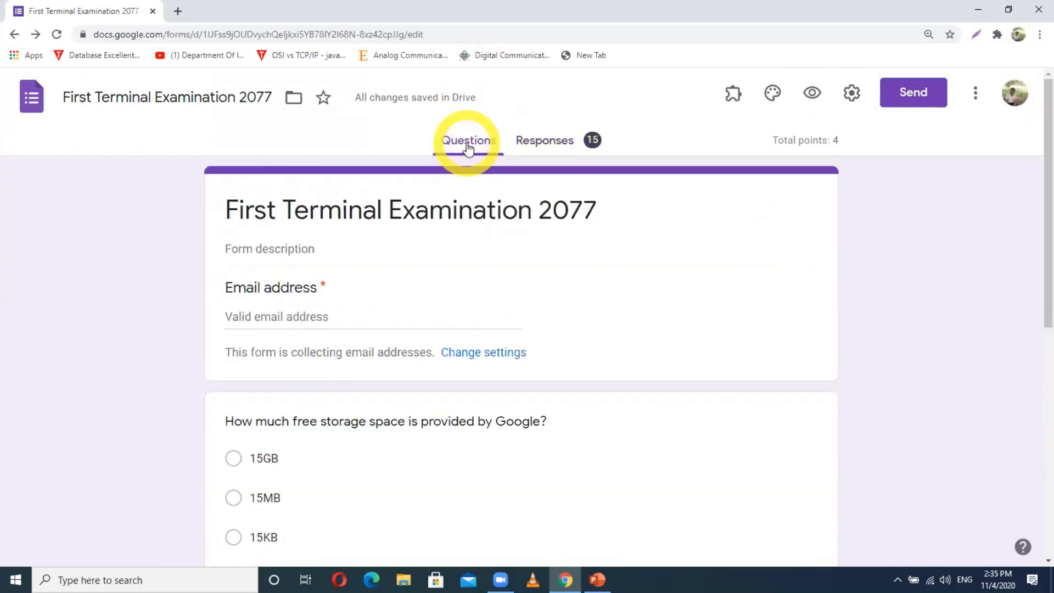
left_click(530, 143)
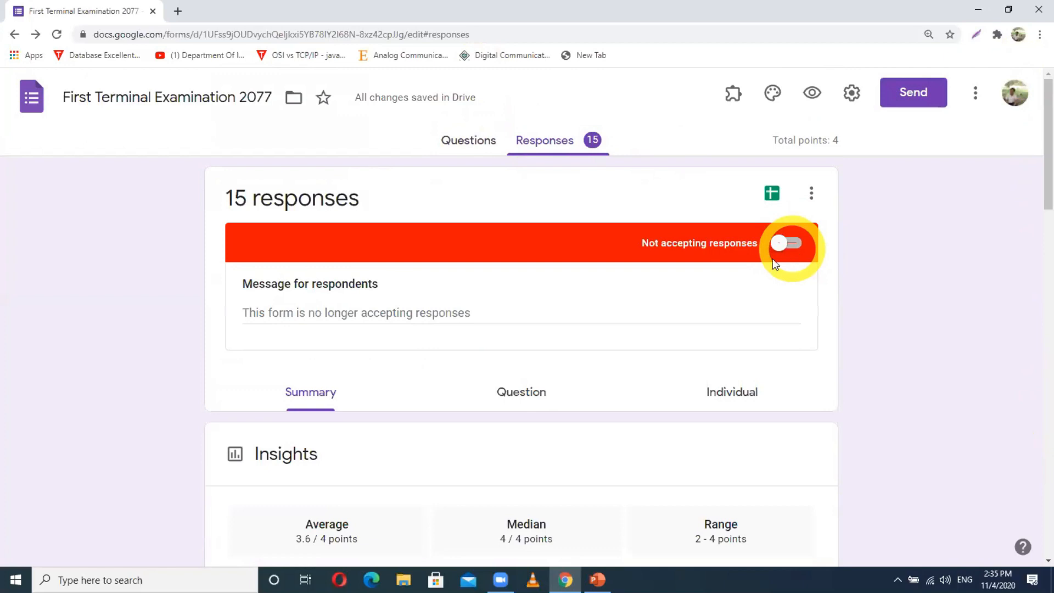
left_click(527, 394)
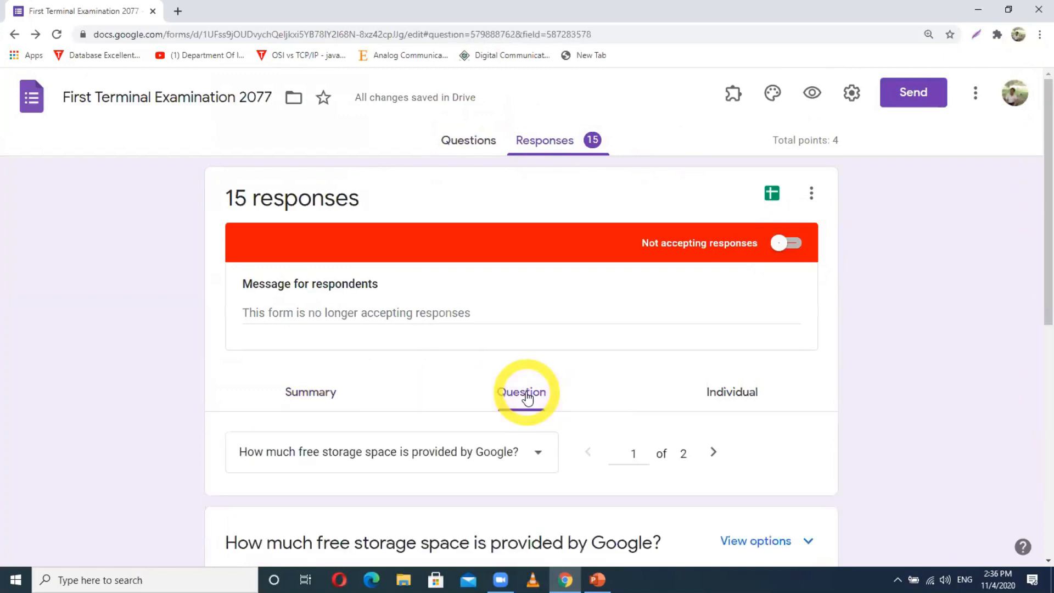
left_click_drag(1049, 191, 1035, 169)
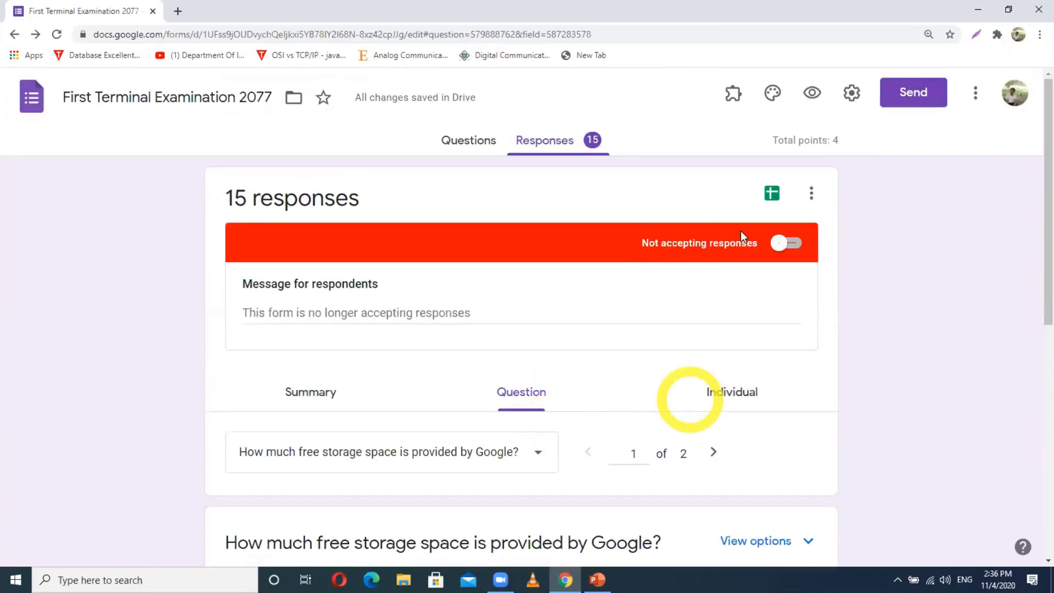
left_click(770, 194)
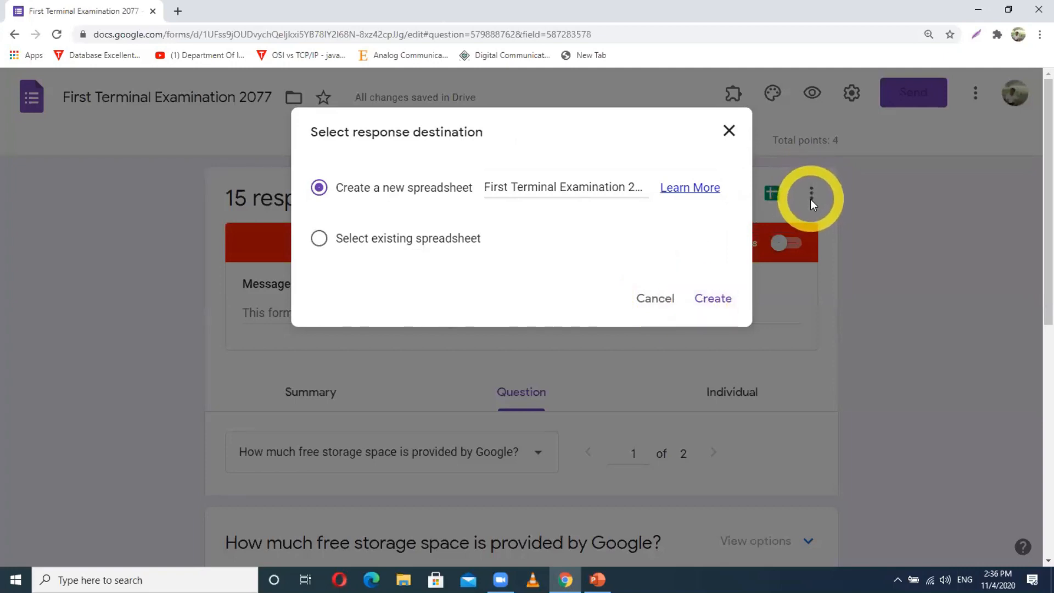
- Create the new spreadsheet 'First Terminal Examination 2077 (Responses)' from the responses
left_click(712, 298)
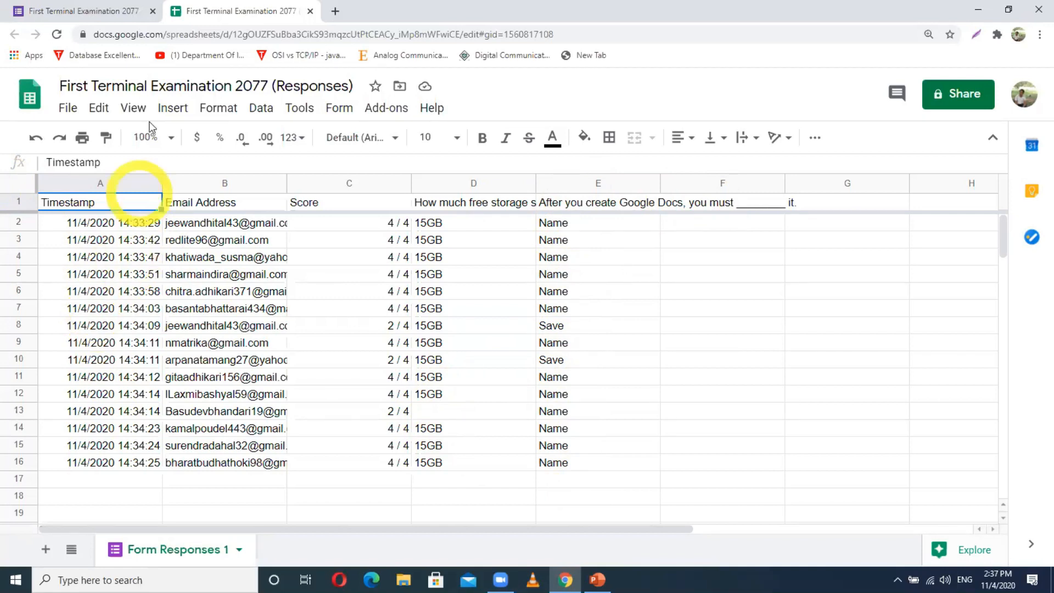
- Return from the exported sheet to the form's Responses page in the first Chrome tab
left_click(112, 8)
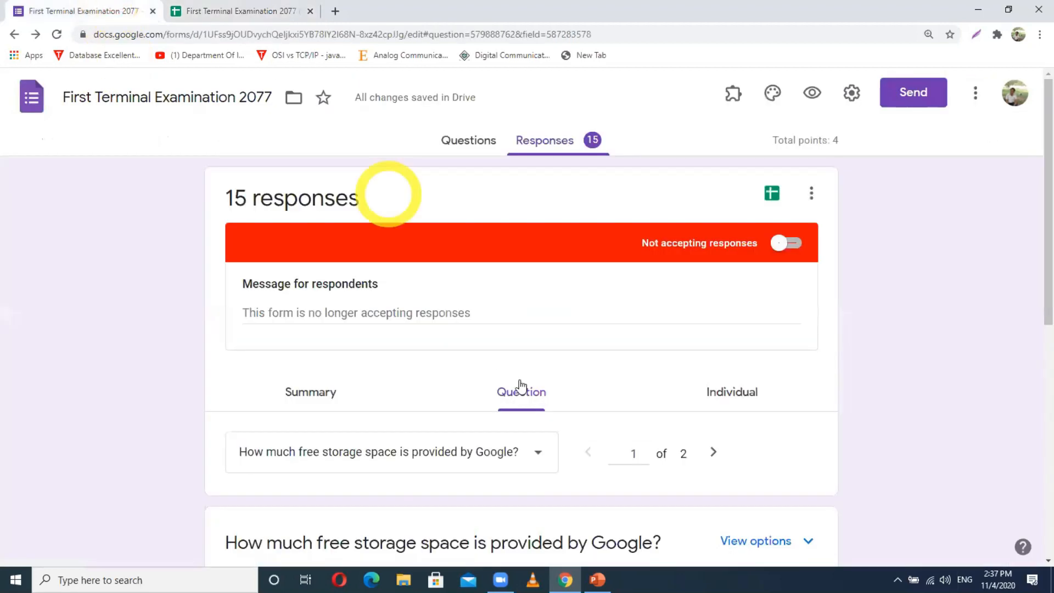
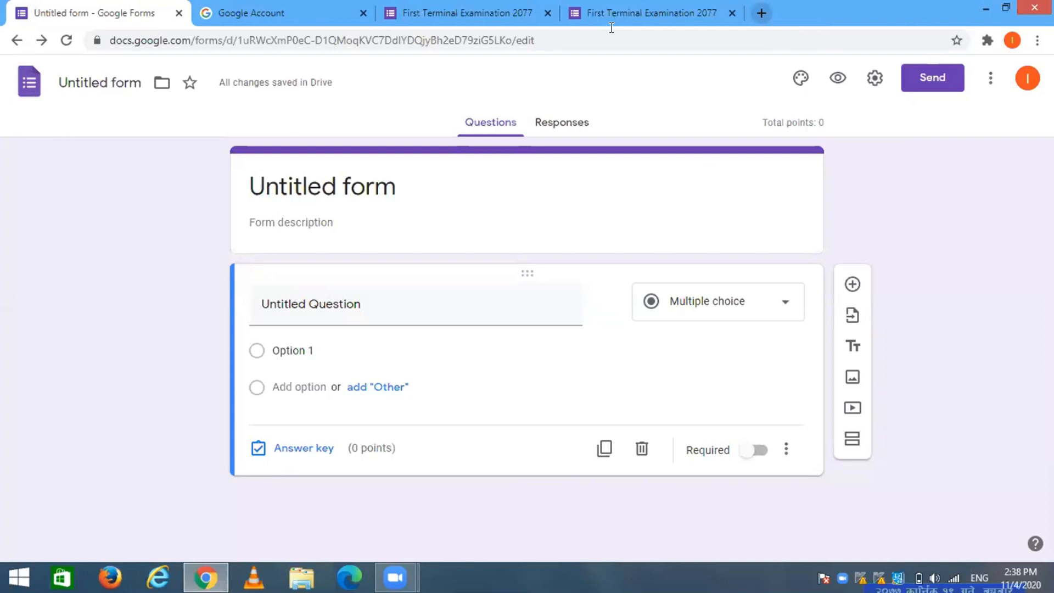
- Go to forms.google.com in a new tab and start a blank form
key("ctrl+t")
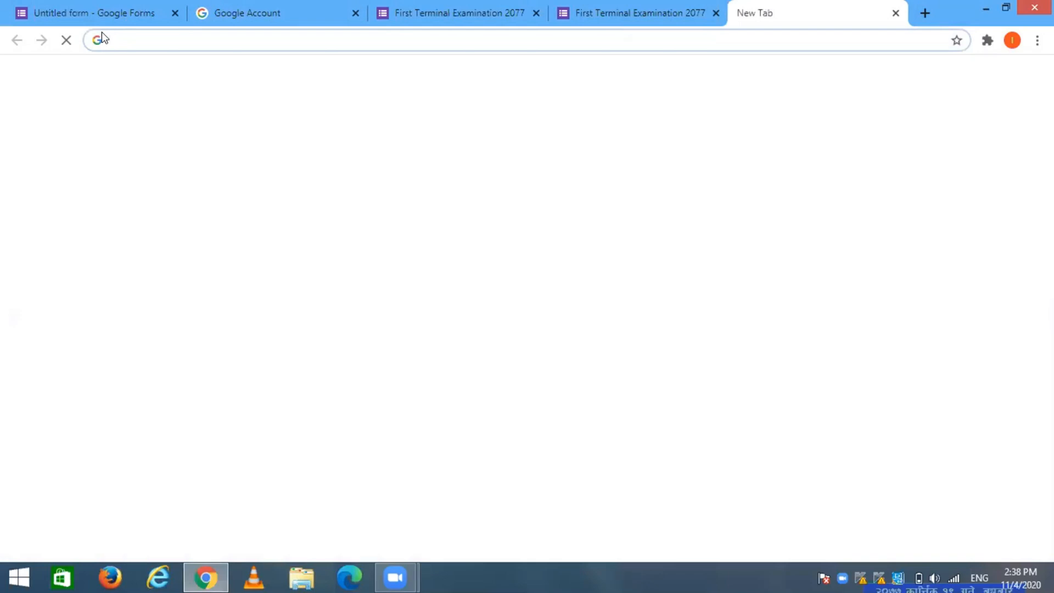
type("forms.google.com")
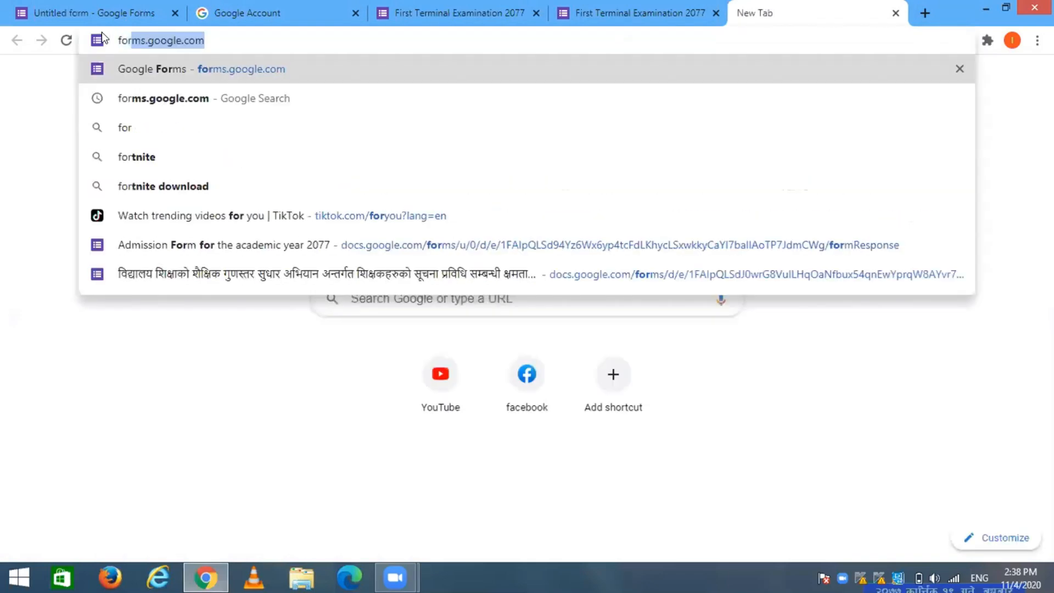
key("Return")
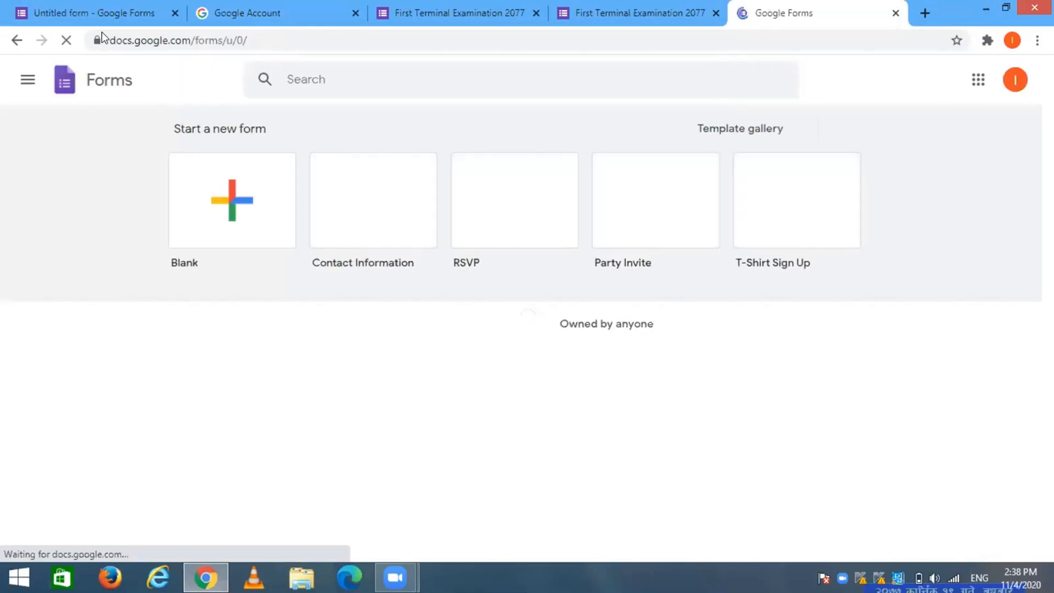
left_click(220, 183)
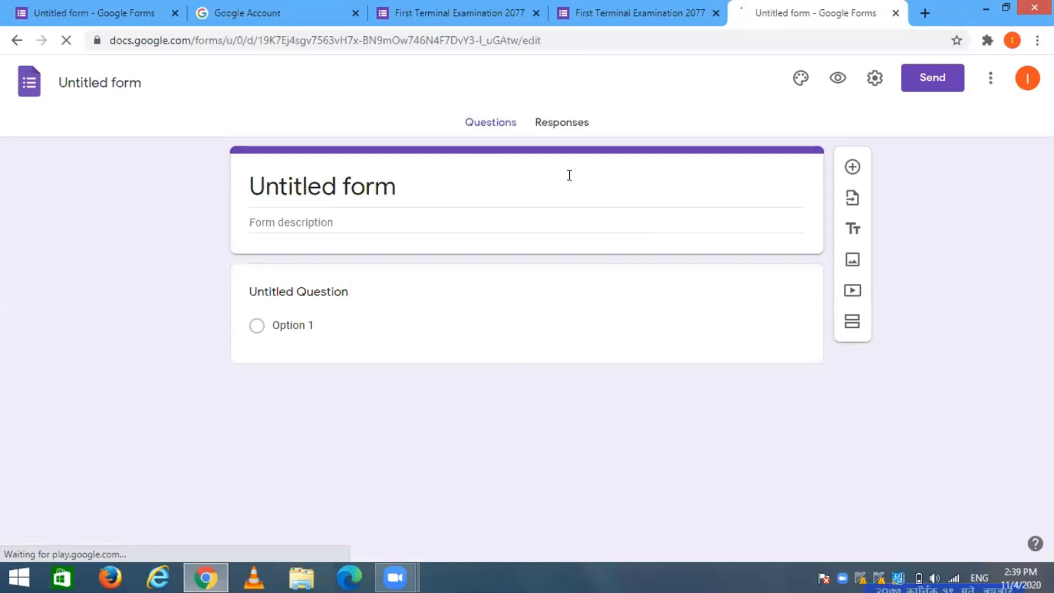
left_click(138, 83)
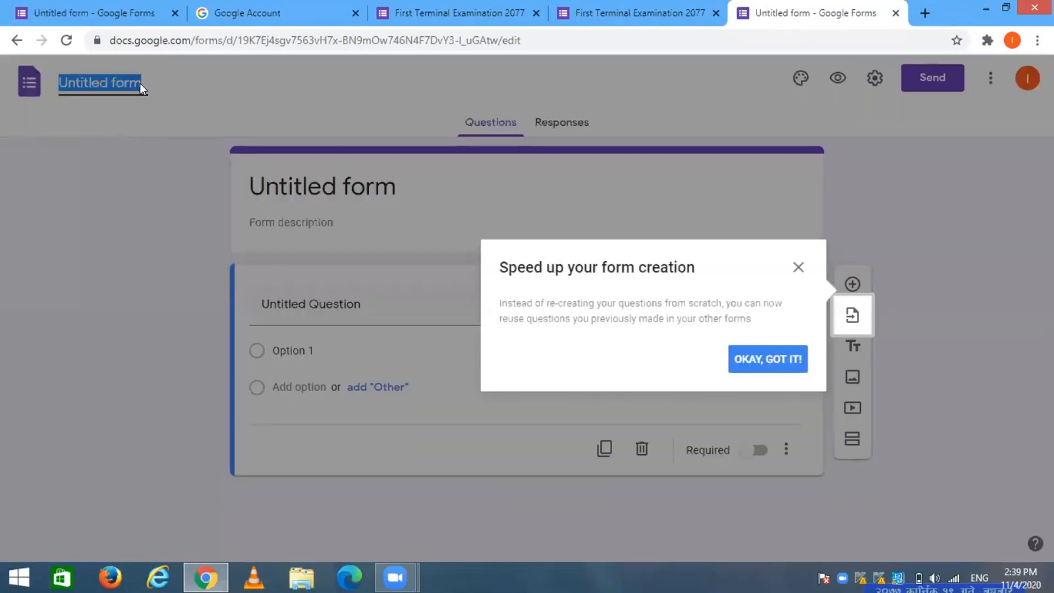
- Rename the form title to 'Quiz', fixing the misspelling
type("Qui")
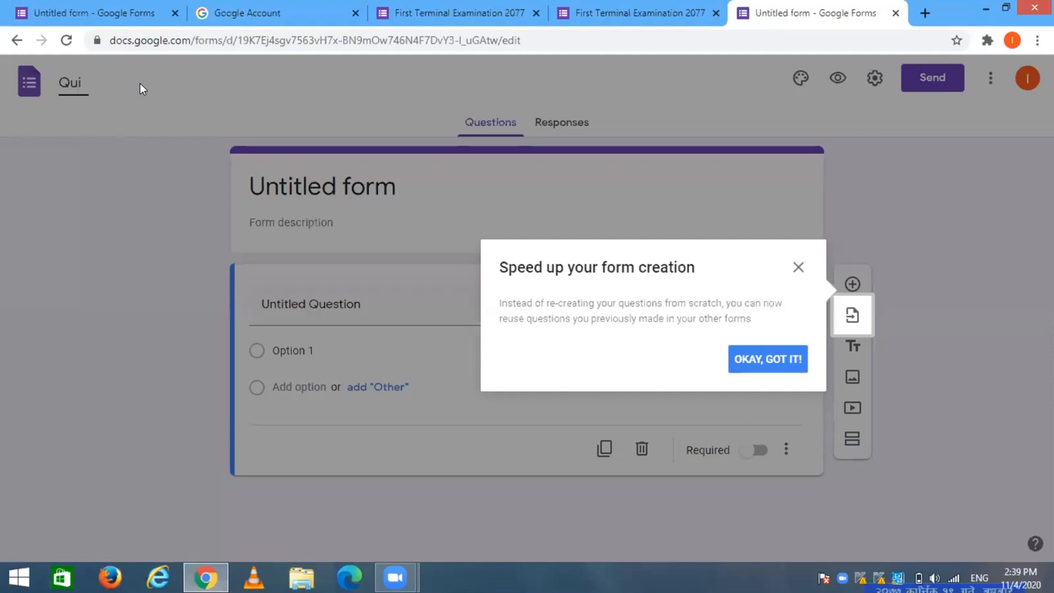
left_click(766, 371)
type("ze")
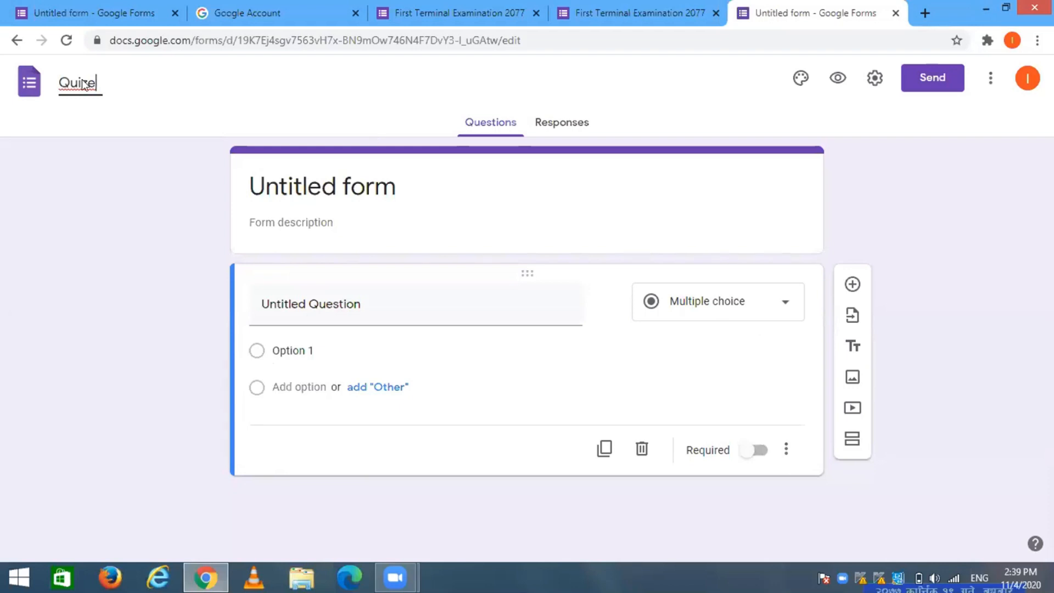
key("ctrl+a")
type("Quiz")
- Add the form description 'Lets Play' and bring up the form settings
mouse_move(323, 305)
left_click(280, 221)
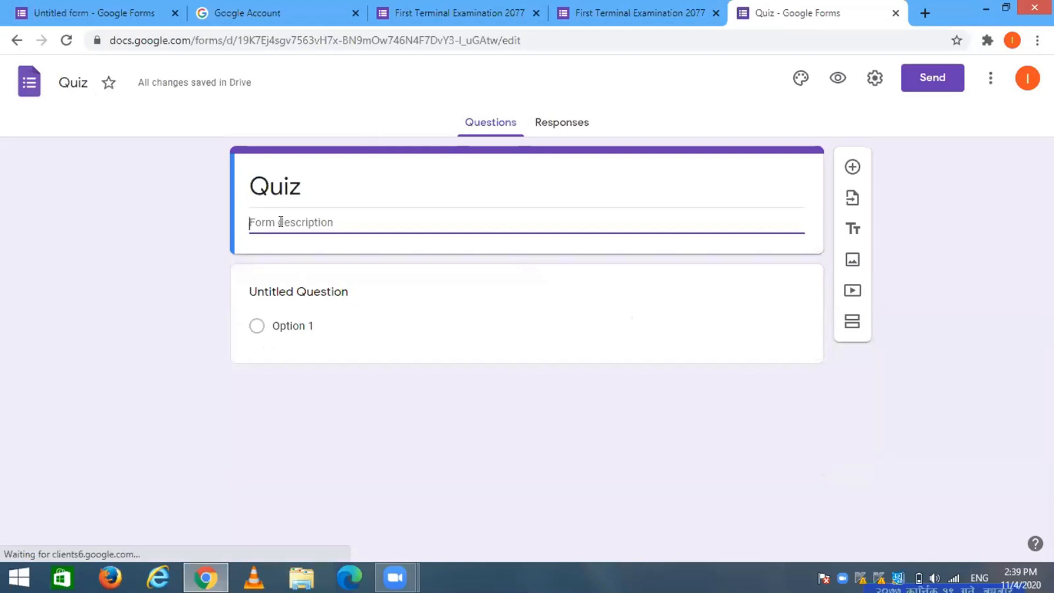
type("Let")
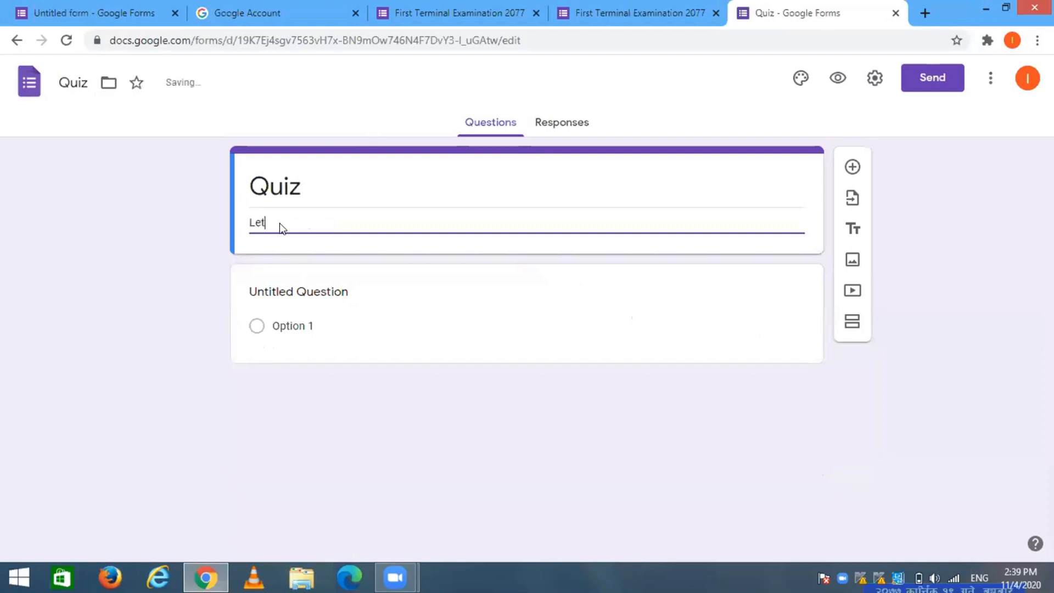
type("s")
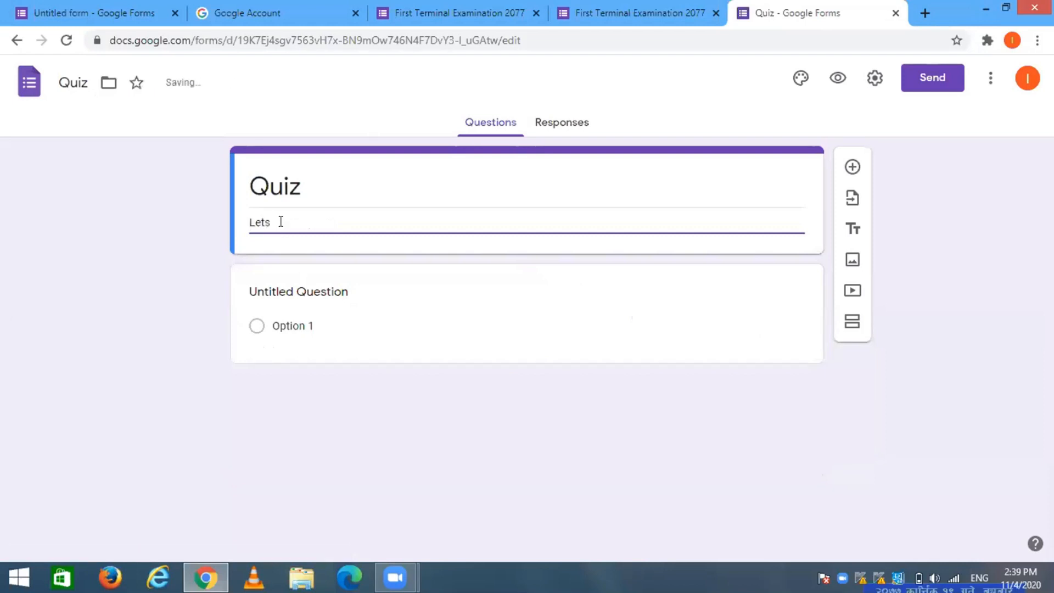
type(" Play")
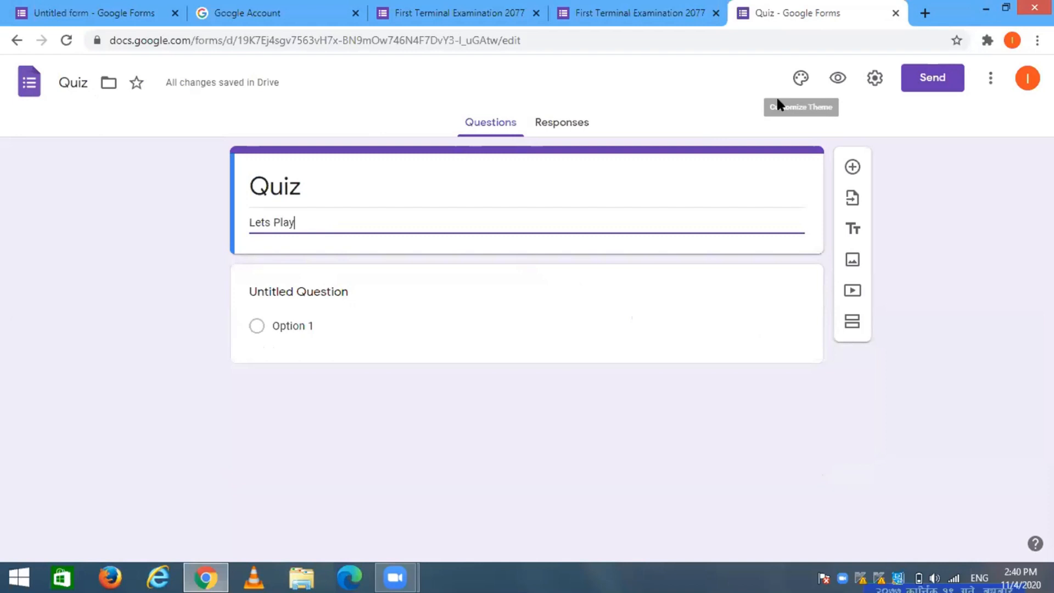
left_click(868, 84)
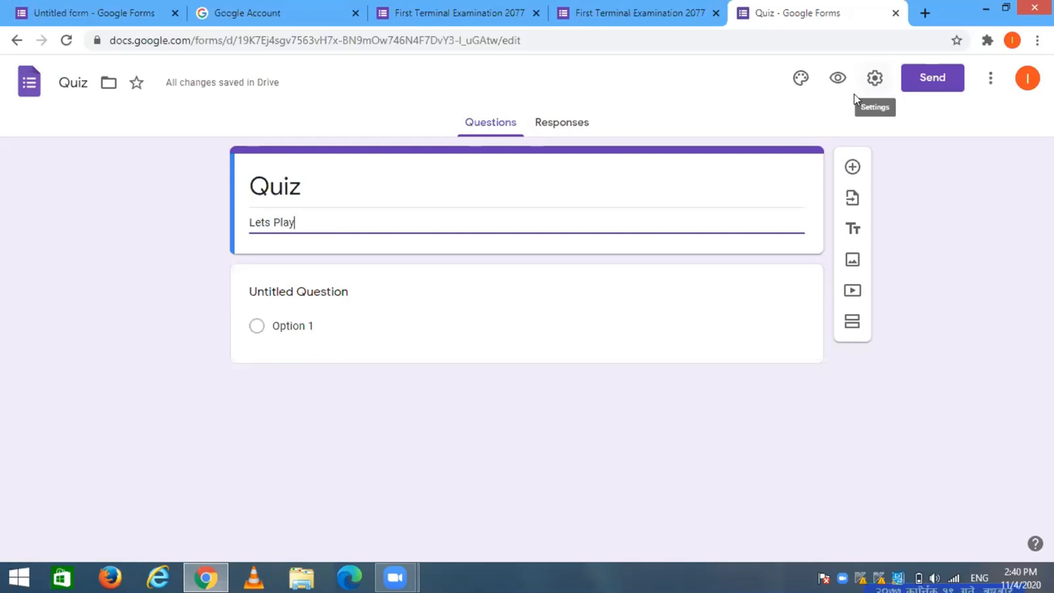
left_click(875, 79)
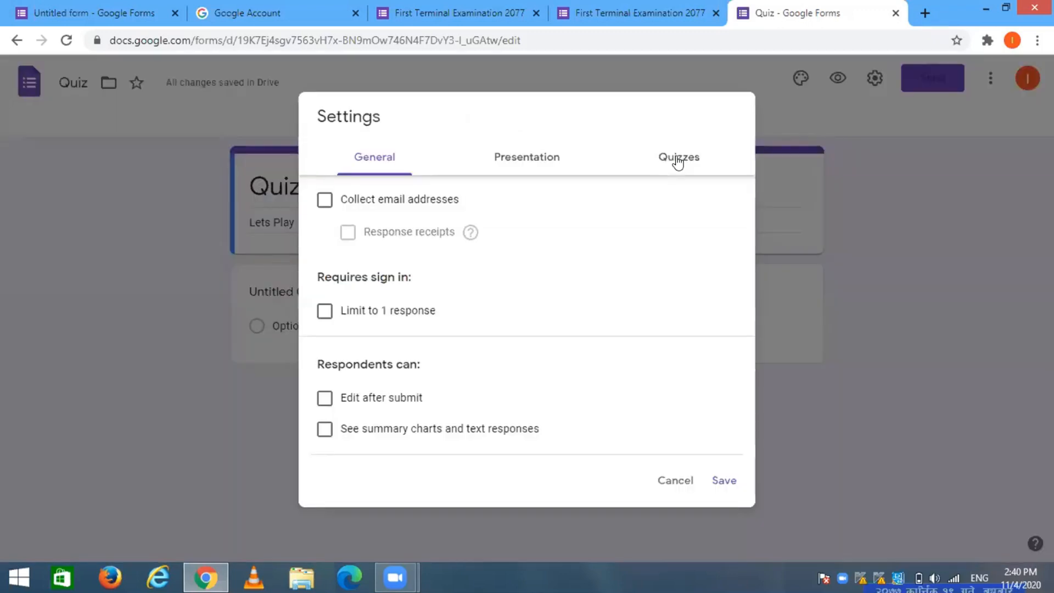
- Turn on Make this a quiz with correct answers hidden from respondents, and save
left_click(678, 159)
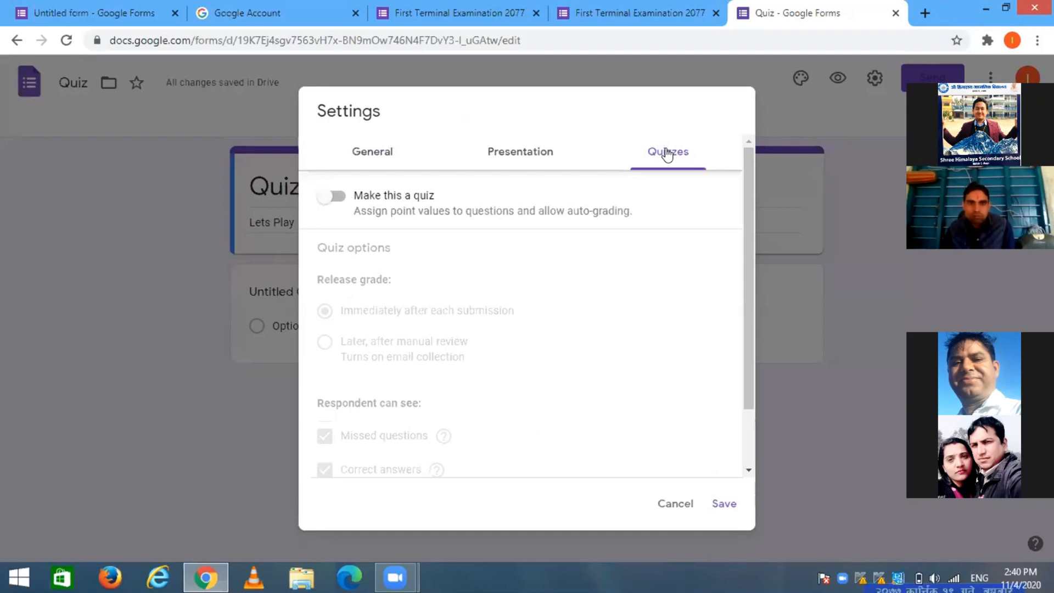
left_click(667, 153)
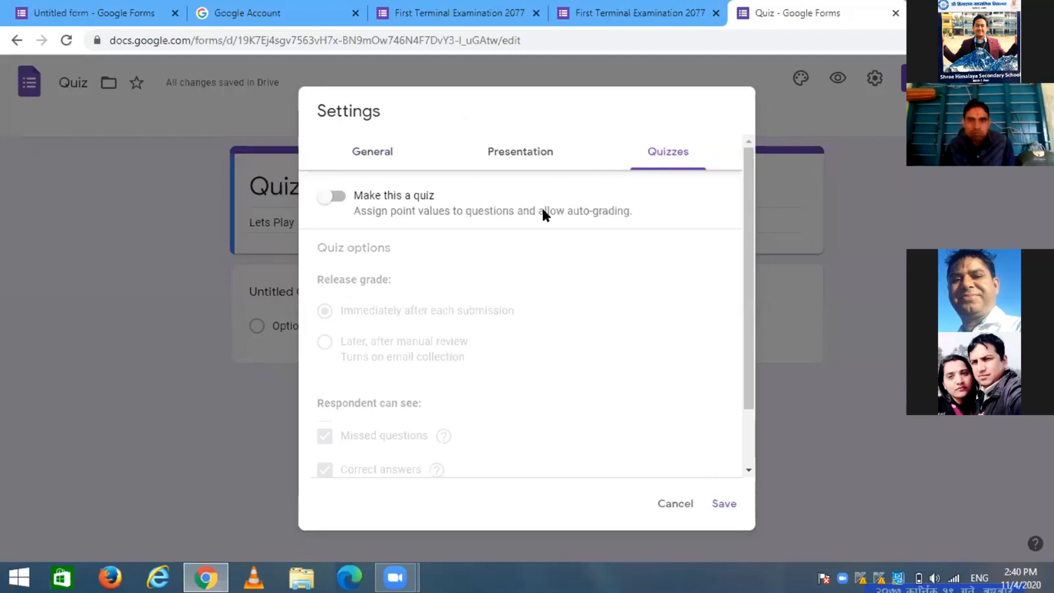
left_click(666, 157)
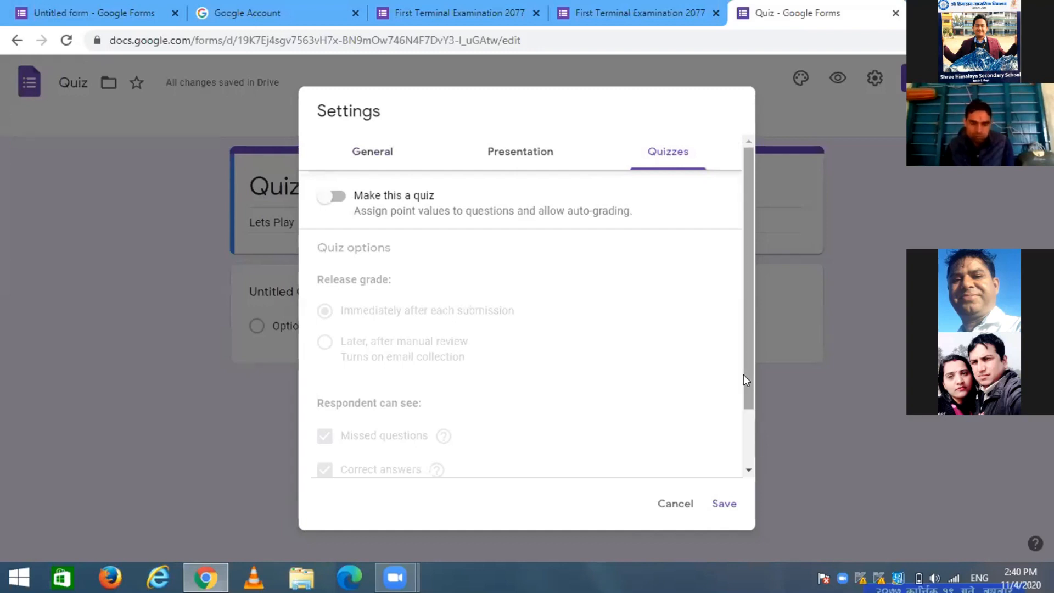
scroll(733, 304, "down", 2)
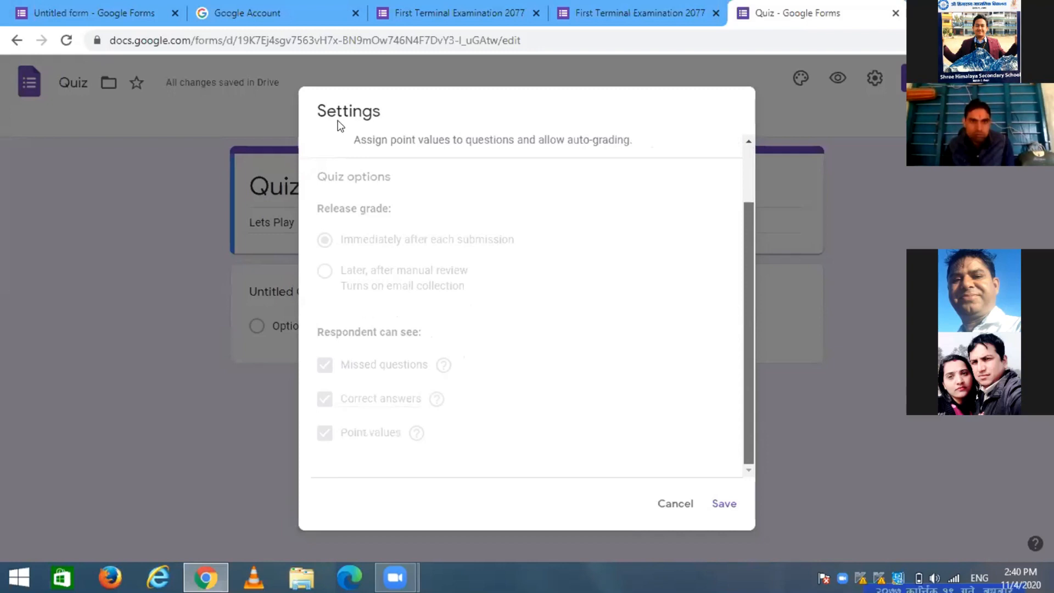
scroll(351, 156, "up", 1)
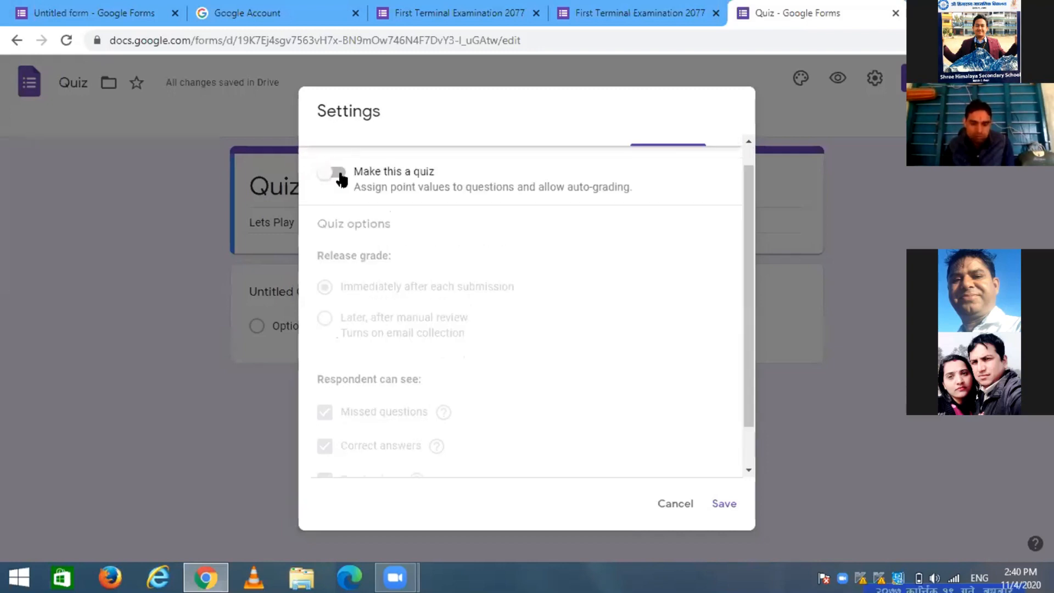
left_click(340, 175)
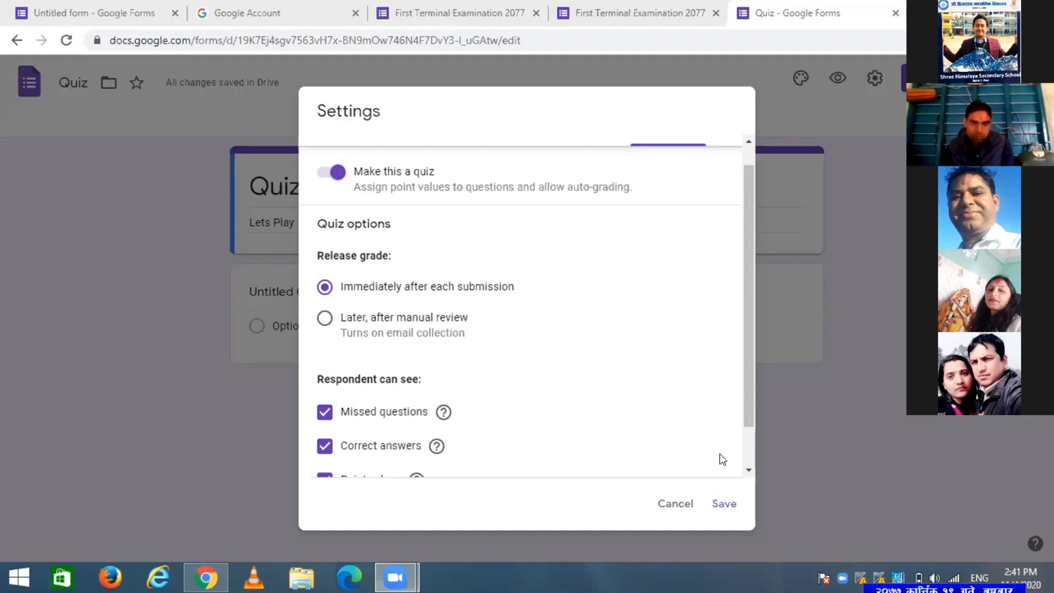
left_click(745, 458)
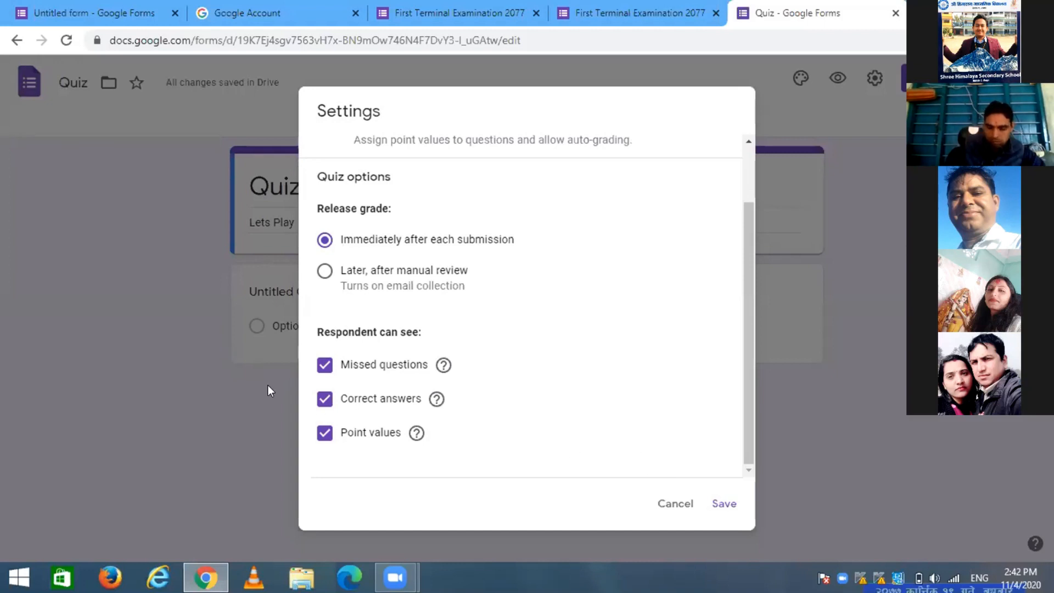
left_click(329, 402)
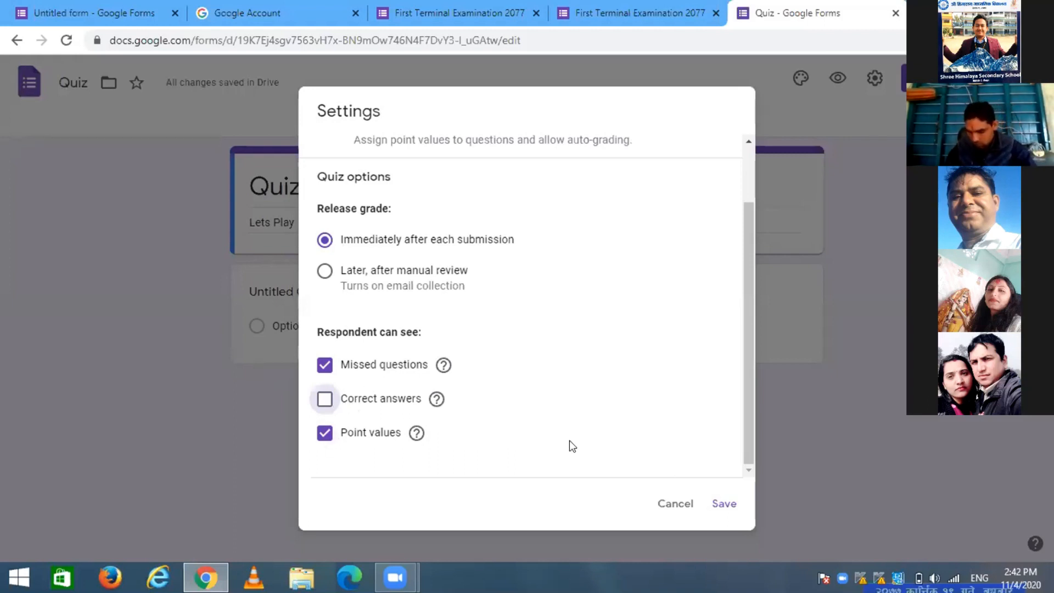
left_click(720, 505)
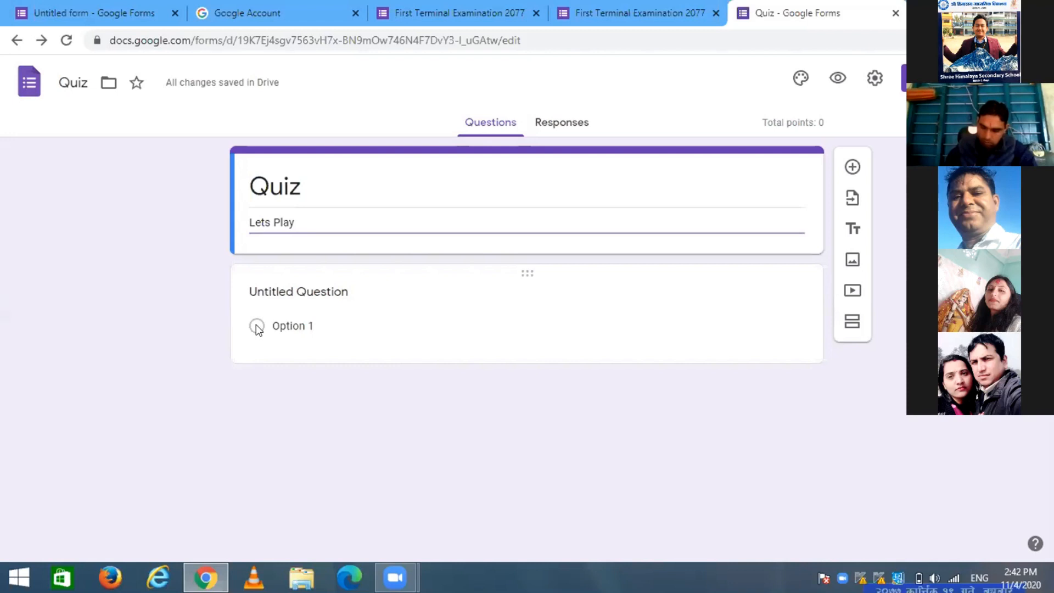
- Set the first question title to 'Who invented Analytical Engine ?', correcting the typos
left_click(256, 325)
left_click(338, 351)
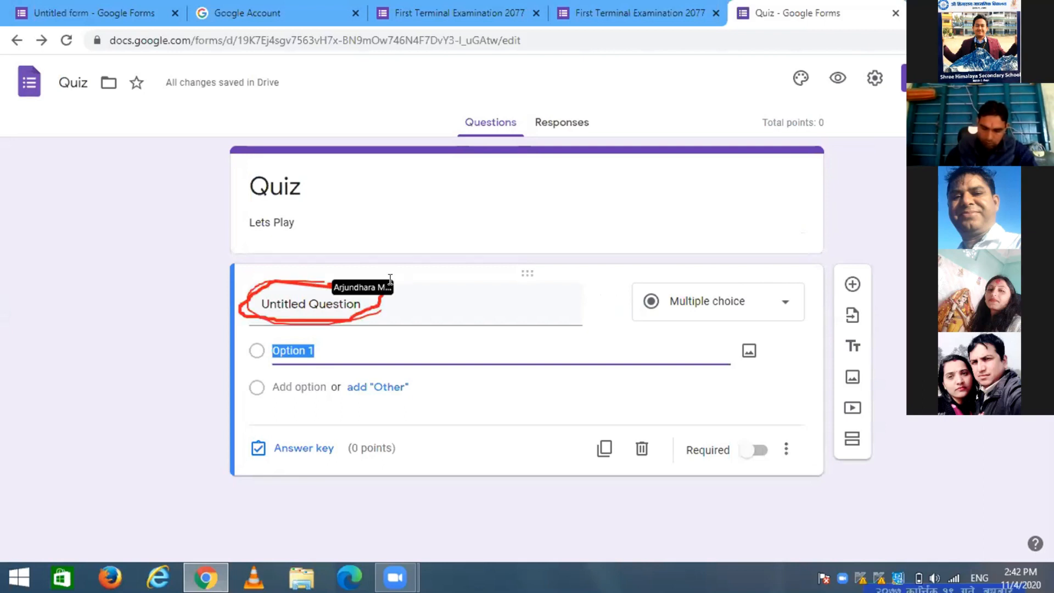
left_click(368, 299)
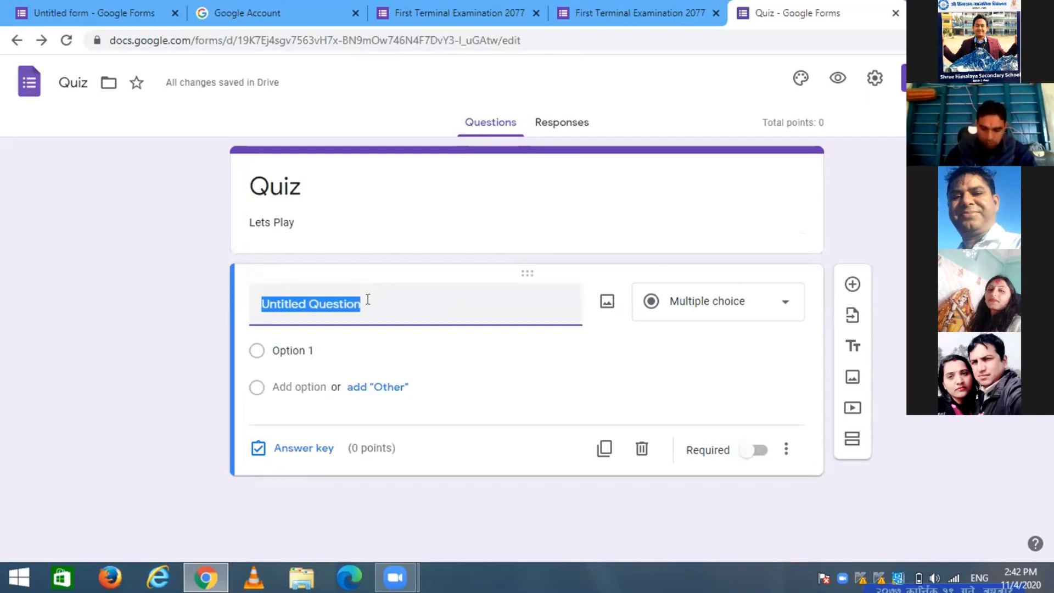
type("Who")
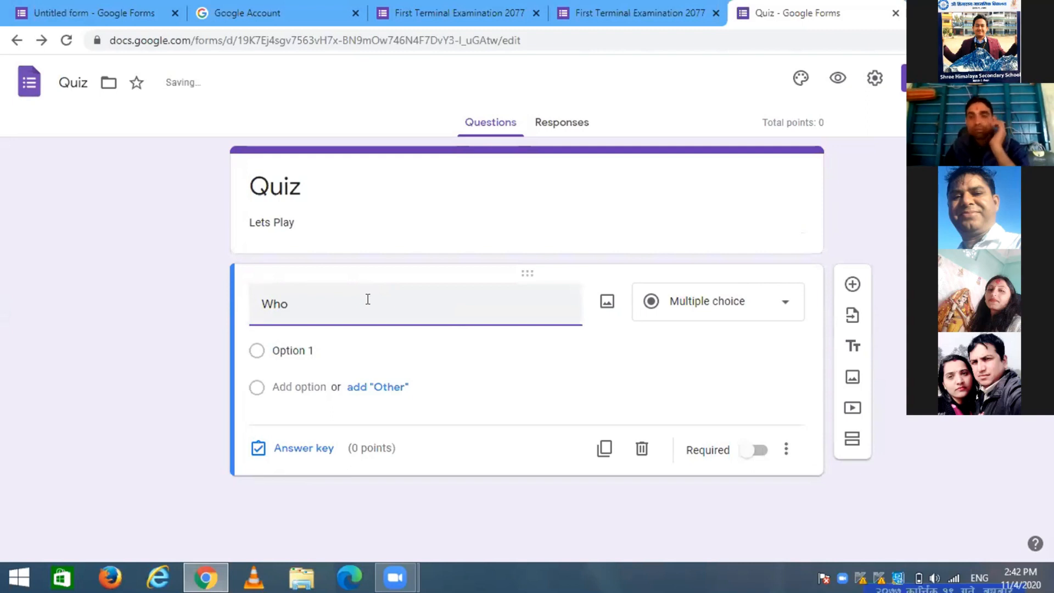
type(" i")
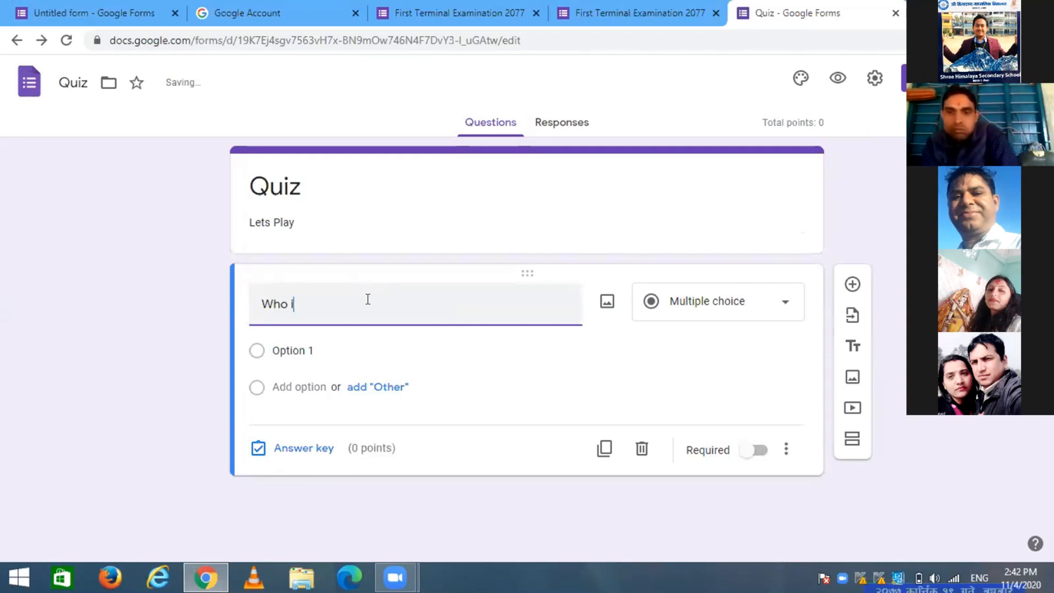
type("nven")
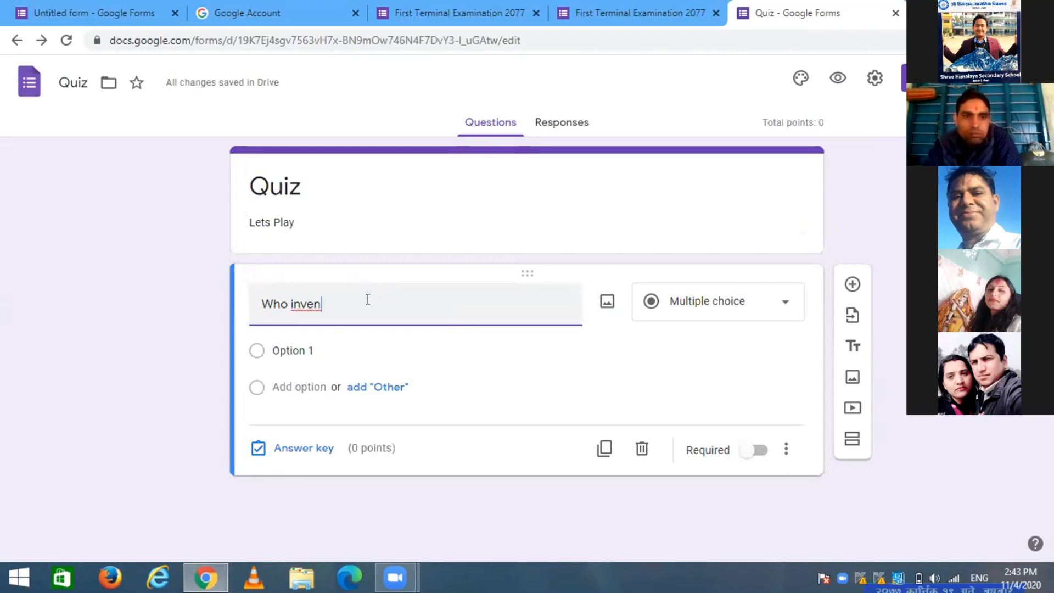
type("tade")
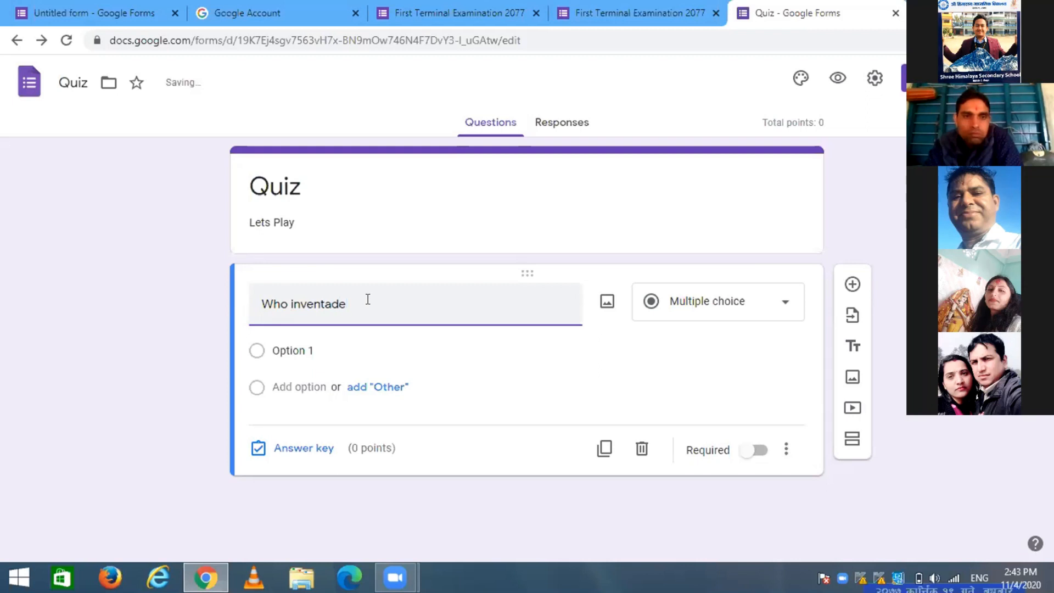
type(" An")
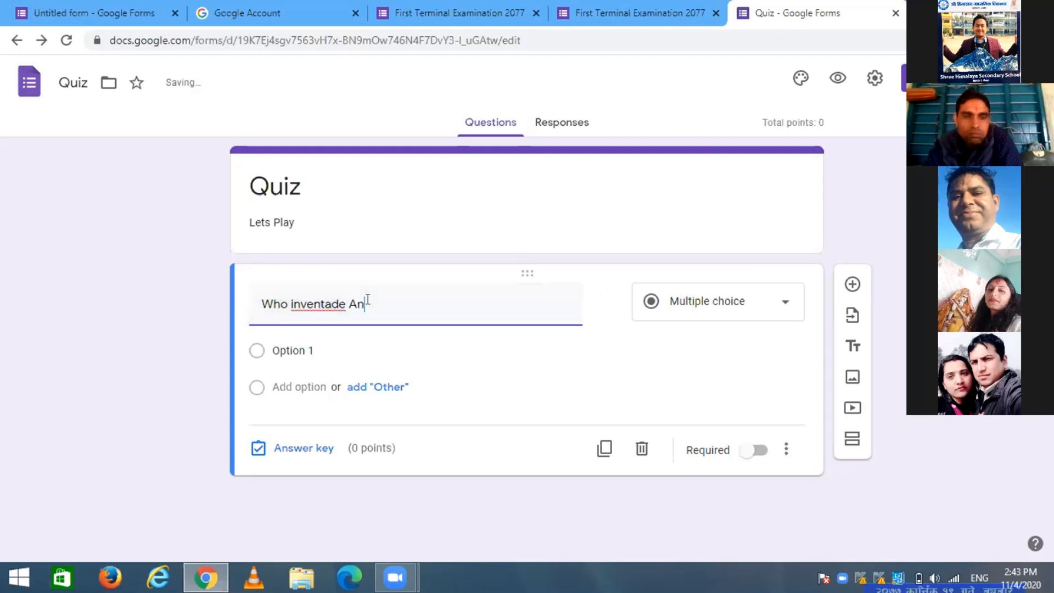
type("d")
type("ly")
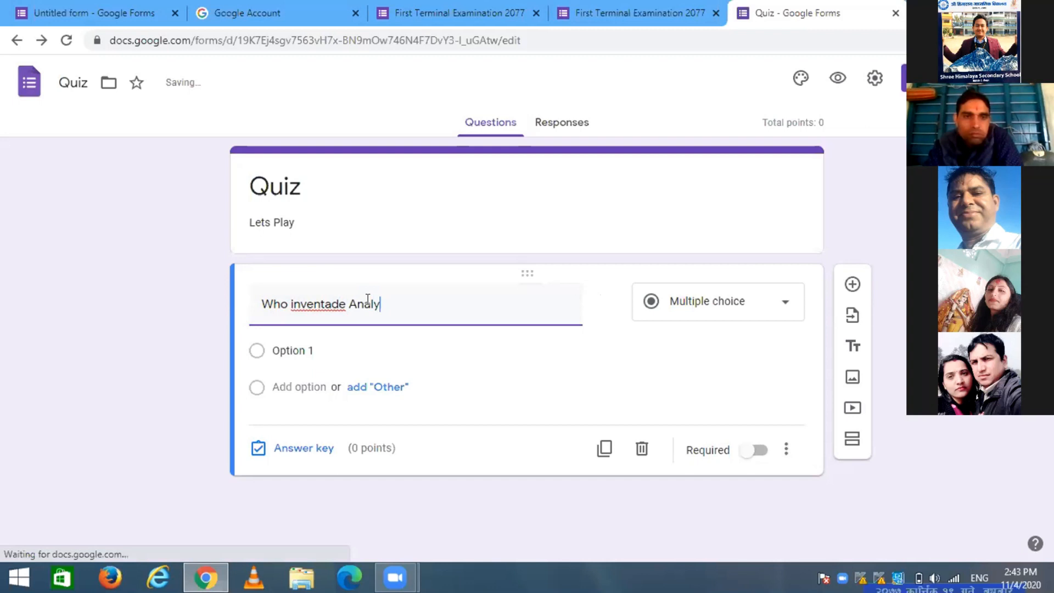
type("tical E")
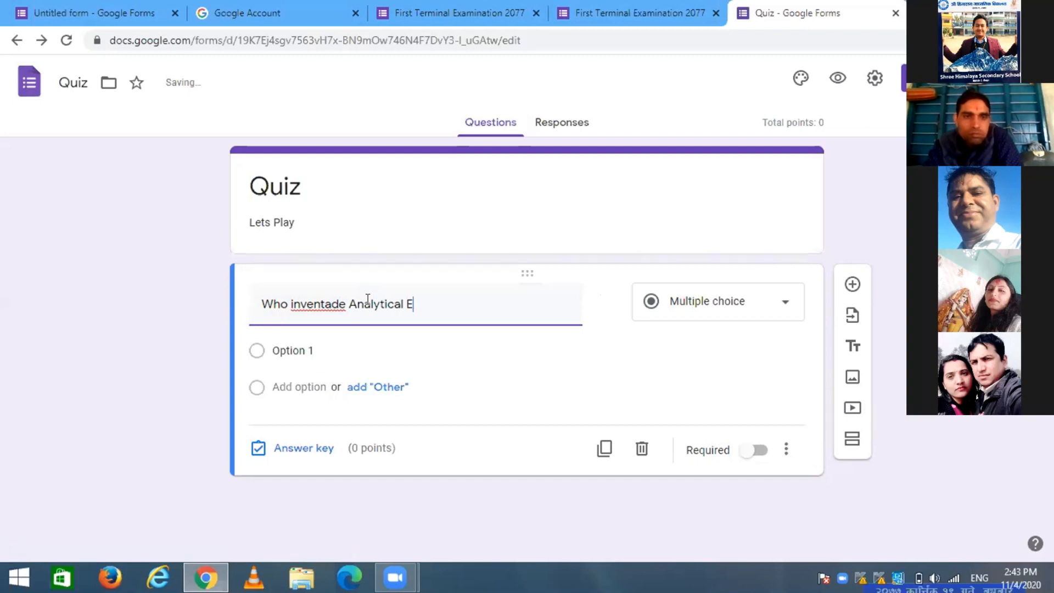
type("ng")
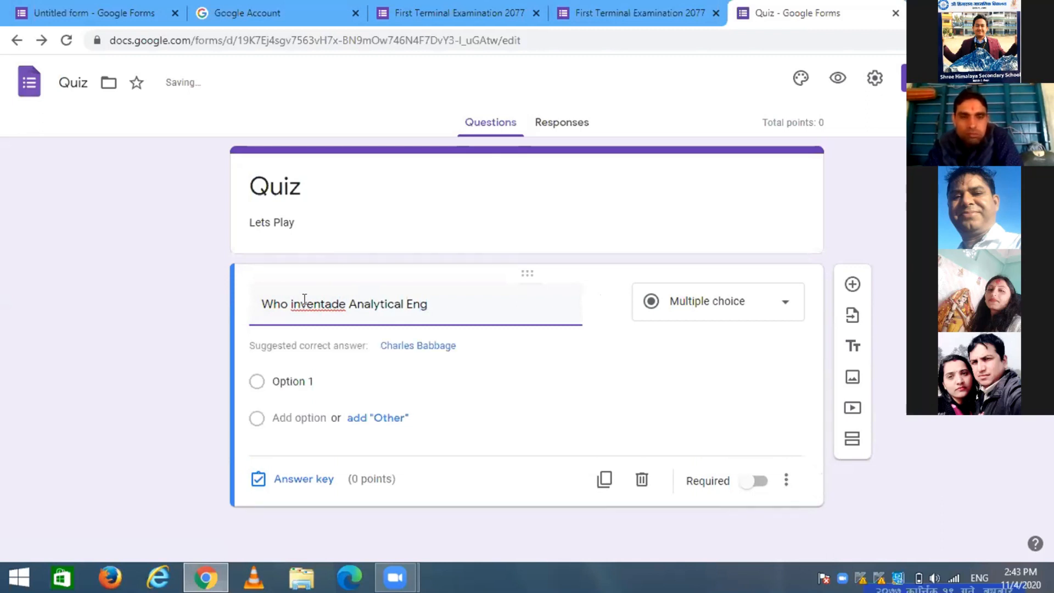
type("ine")
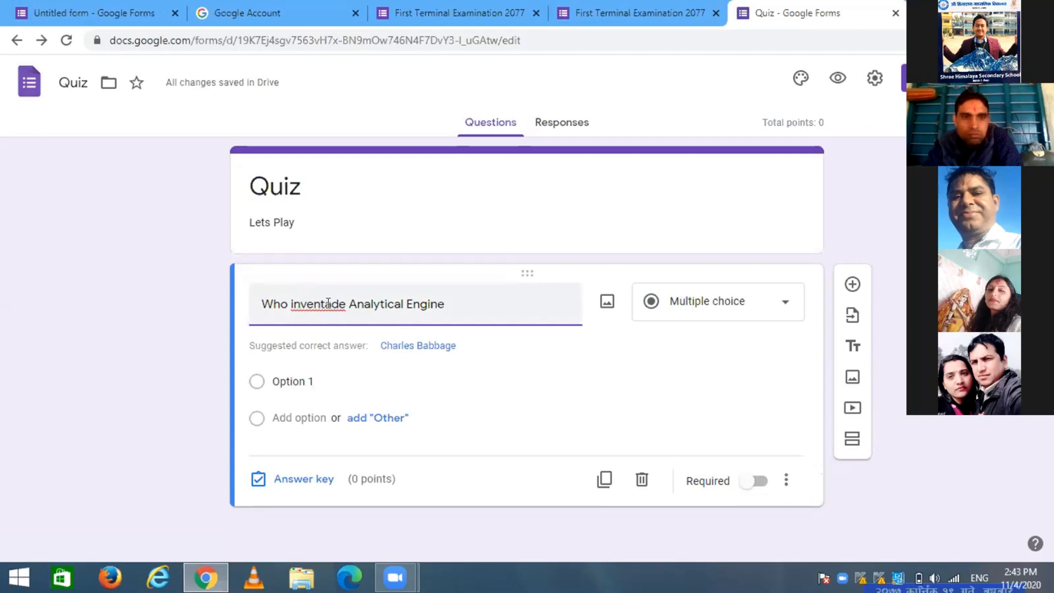
left_click(326, 305)
key("Delete")
type("e")
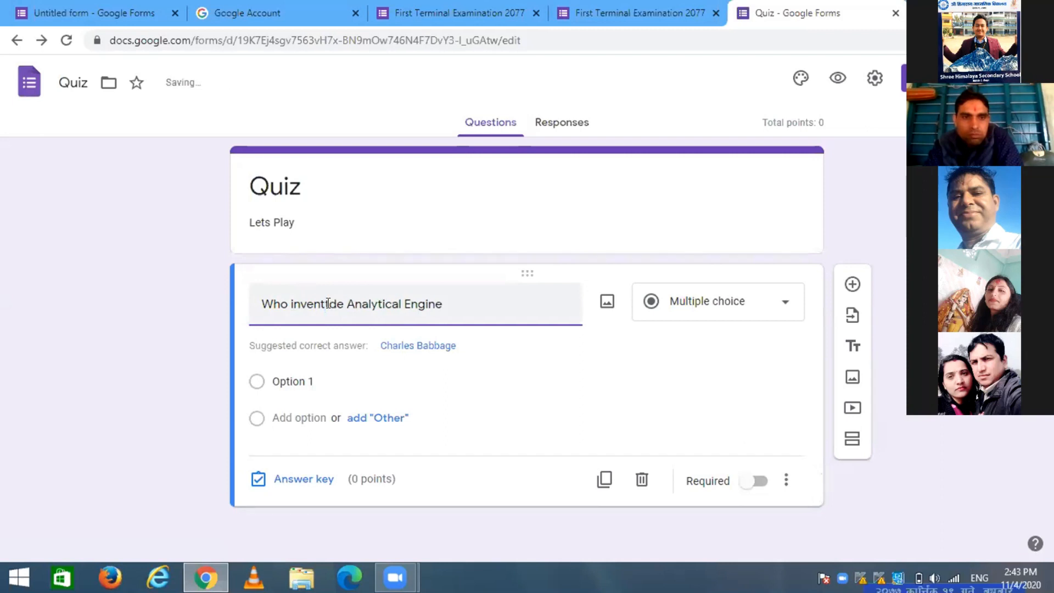
type("e")
left_click(343, 303)
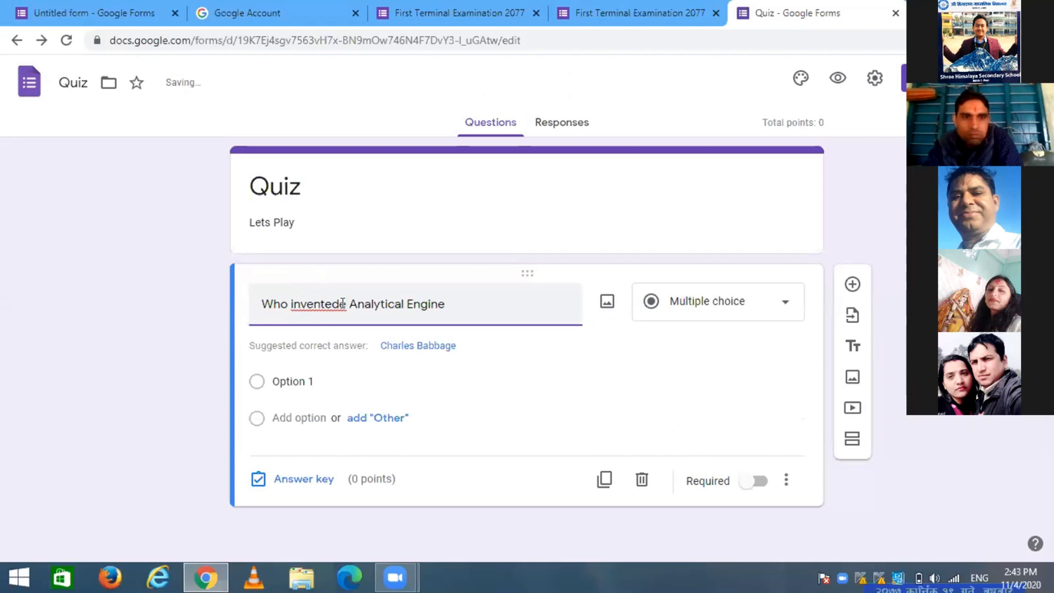
key("BackSpace")
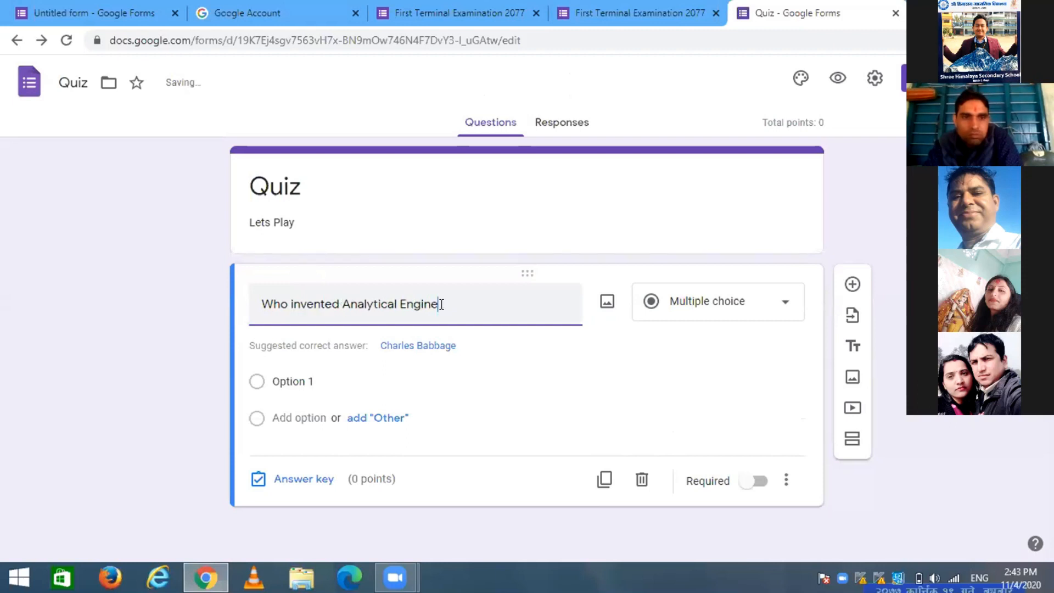
type("? ?")
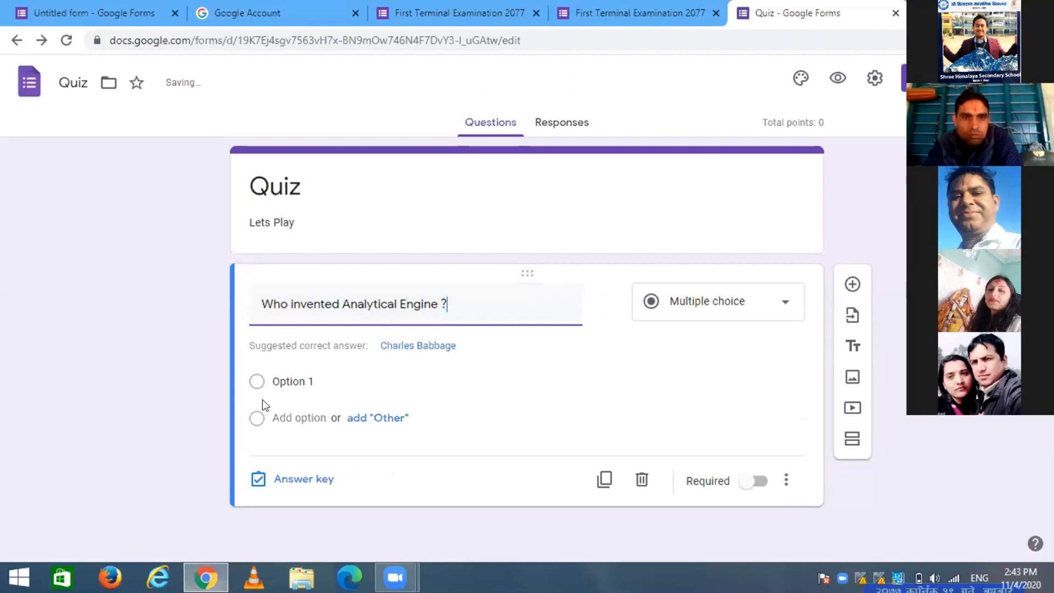
- Replace Option 1 with 'Blaise Pascal' and add an 'Other' choice
left_click(291, 379)
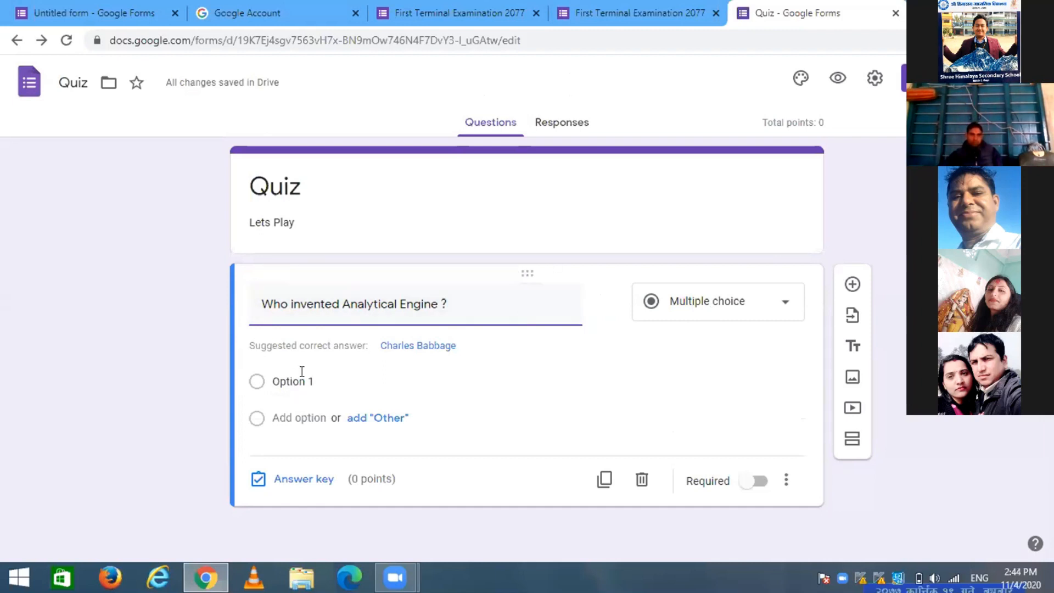
left_click(257, 383)
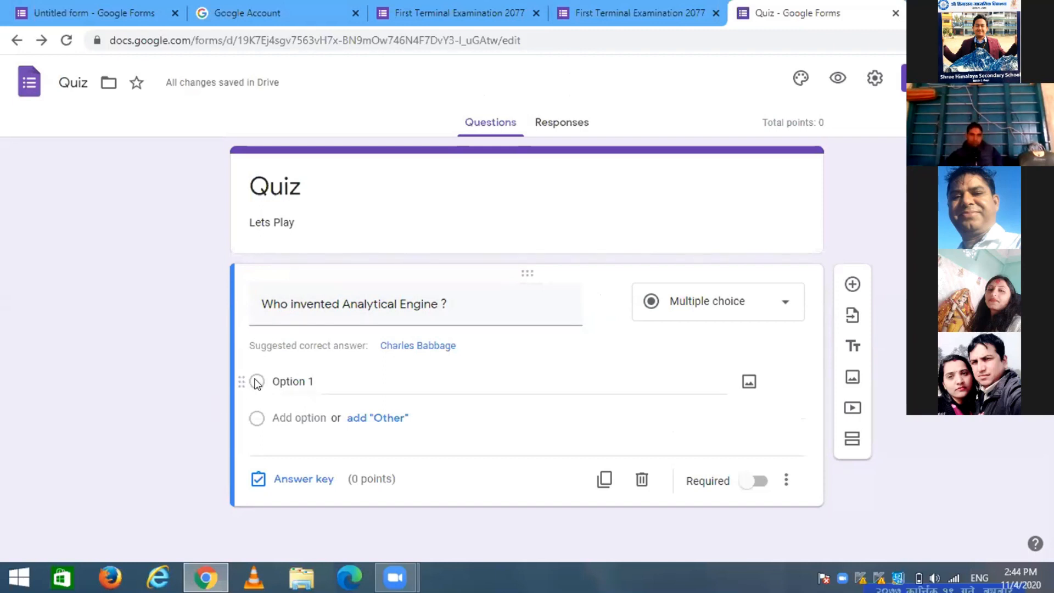
left_click(303, 379)
left_click_drag(317, 381, 316, 381)
left_click(309, 381)
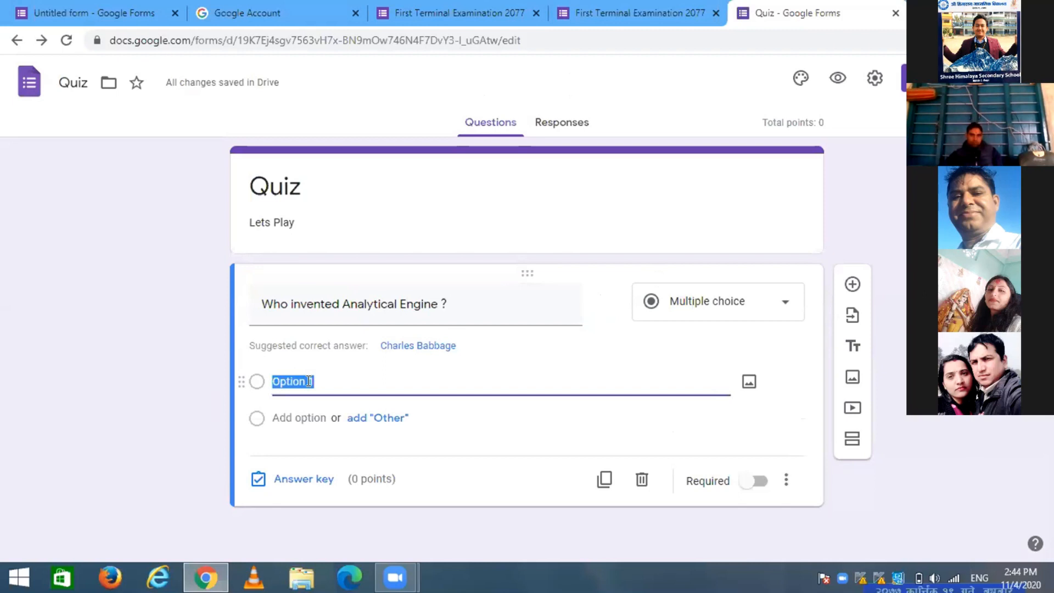
type("bALACE")
key("BackSpace")
key("BackSpace")
key("BackSpace")
key("BackSpace")
key("BackSpace")
key("BackSpace")
type("Balace")
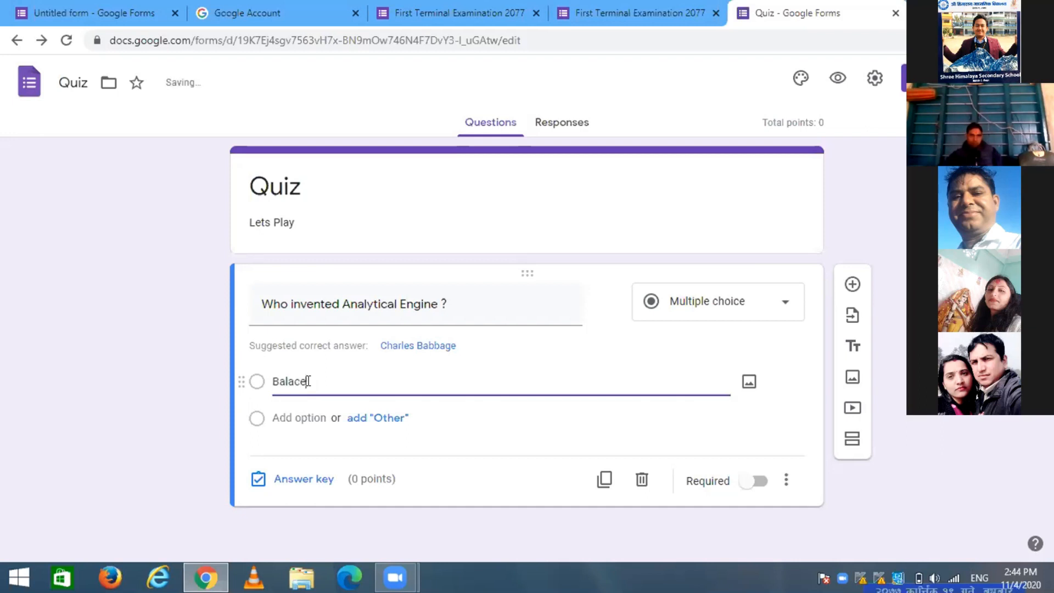
type(" Pascal")
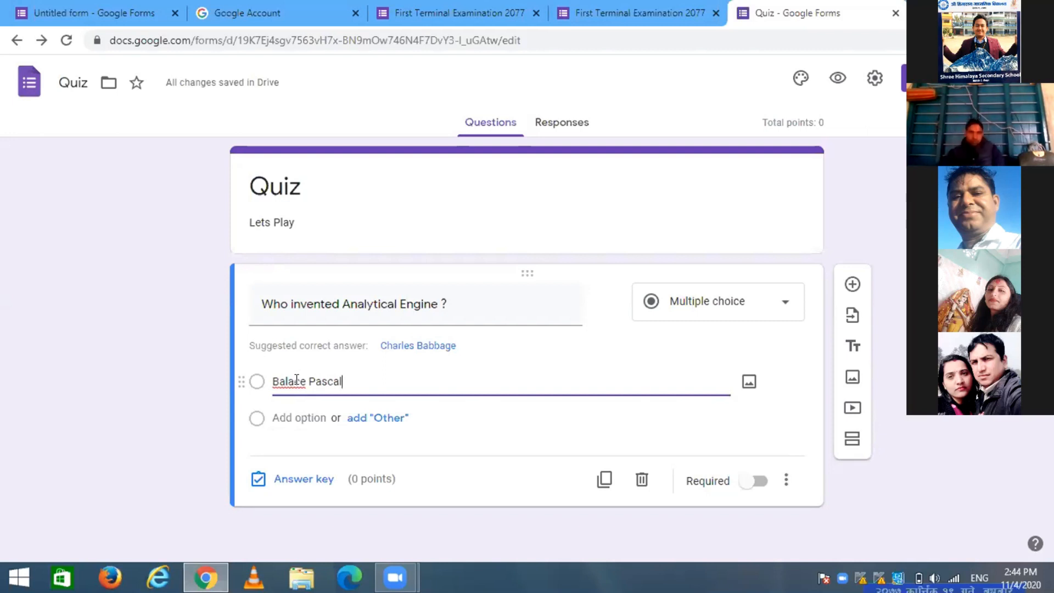
left_click(296, 380)
key("Delete")
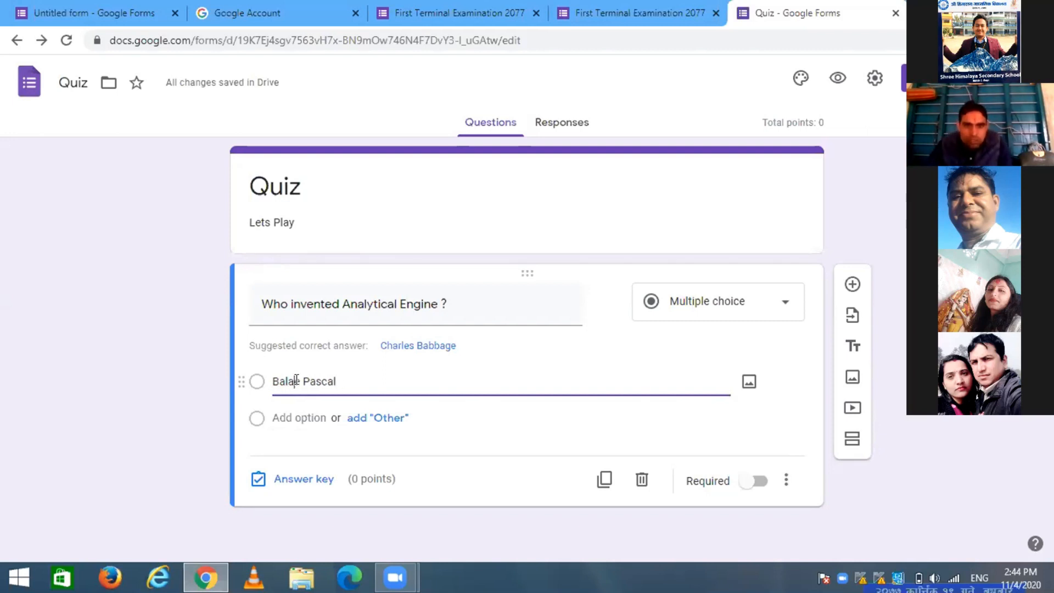
key("BackSpace")
key("BackSpace")
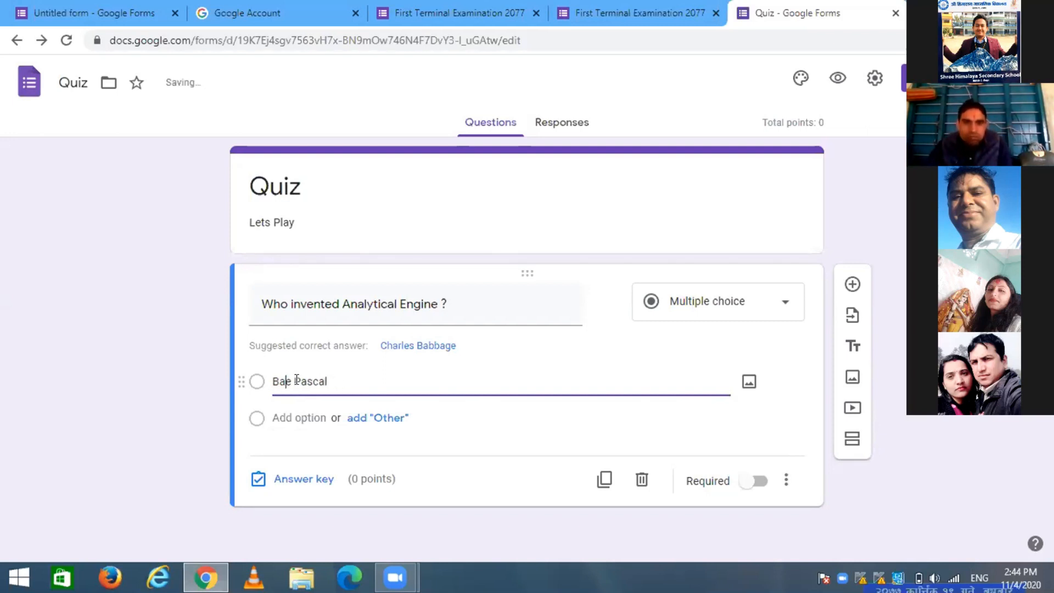
type("is")
left_click(339, 380)
left_click(280, 378)
type("l")
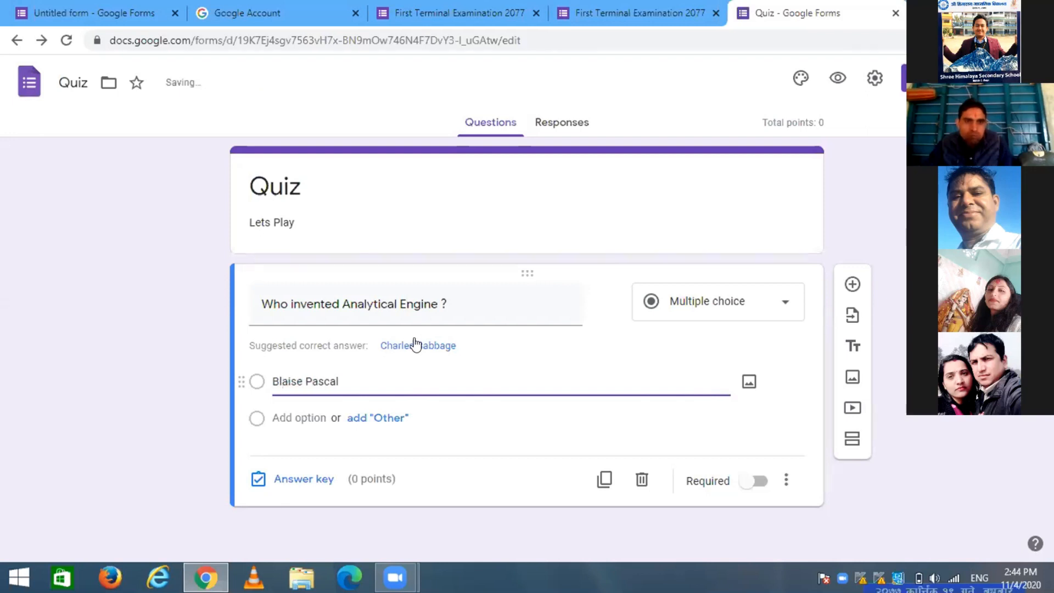
left_click(355, 417)
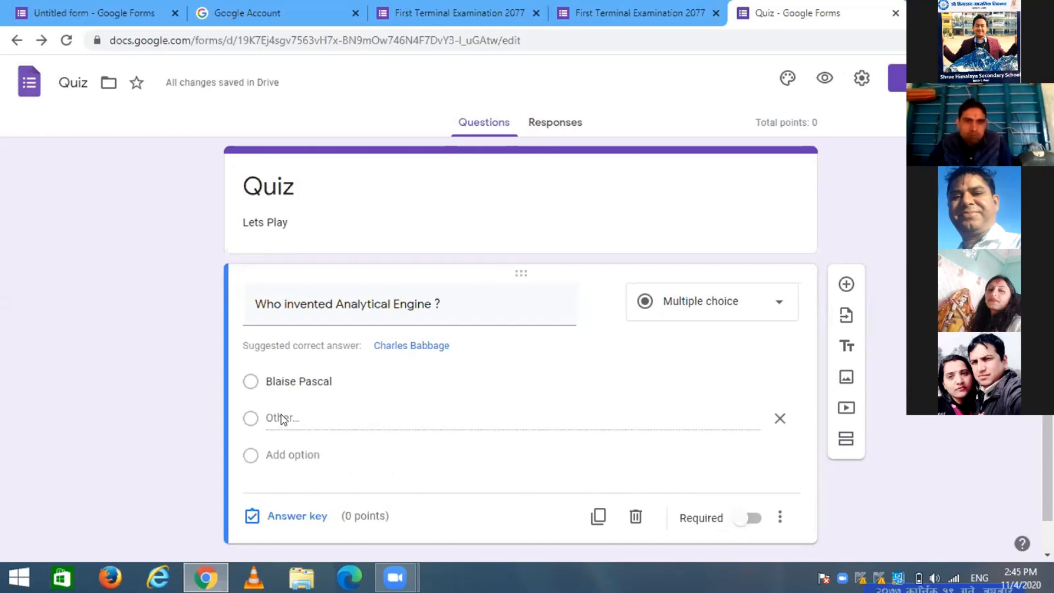
- Add a second choice, replacing the Option 2 placeholder with 'GeorgeBool'
left_click(251, 455)
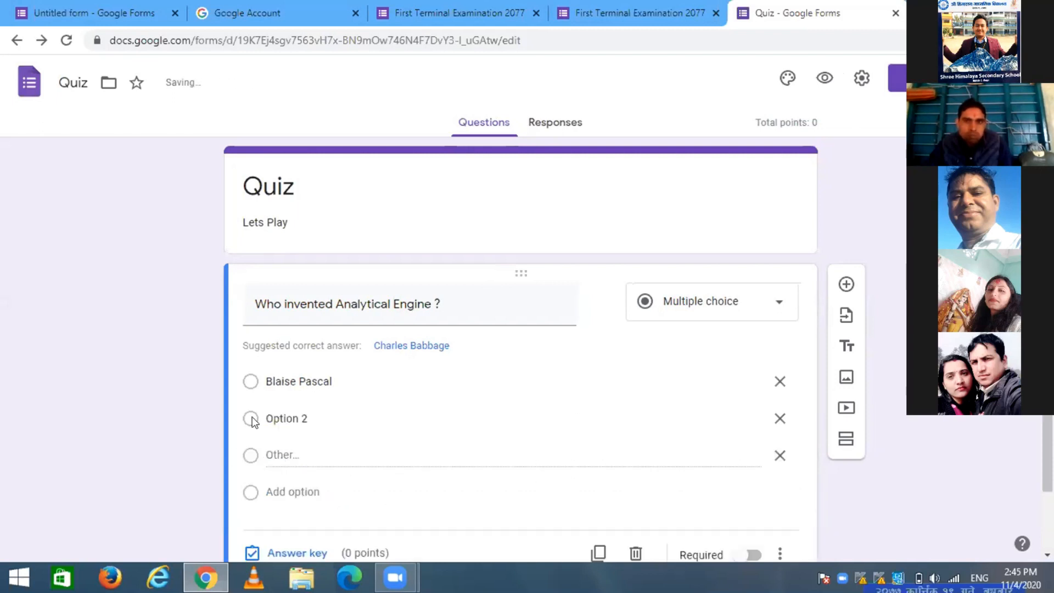
left_click(366, 417)
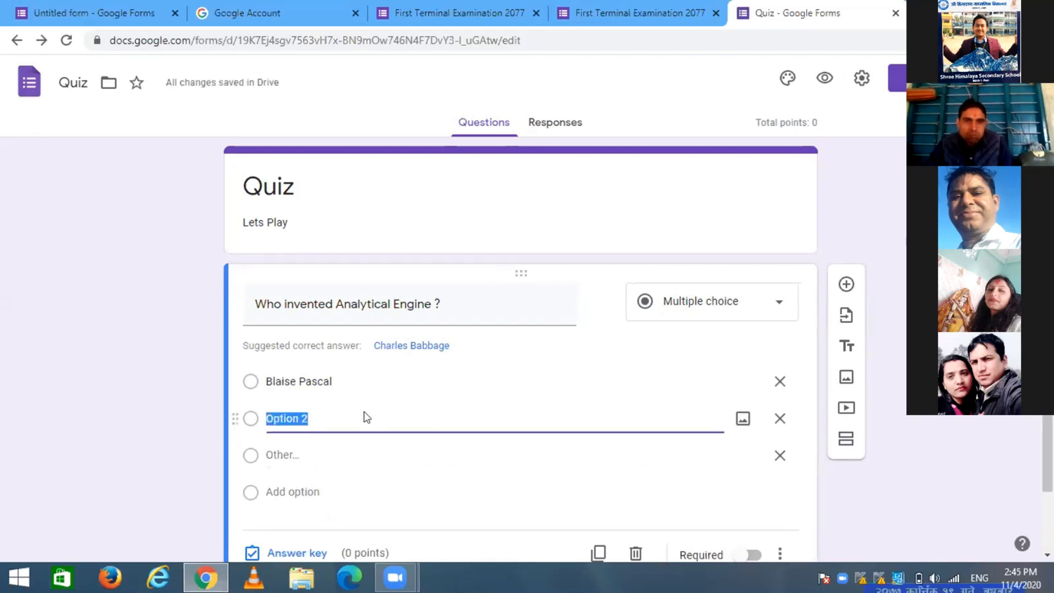
left_click(361, 410)
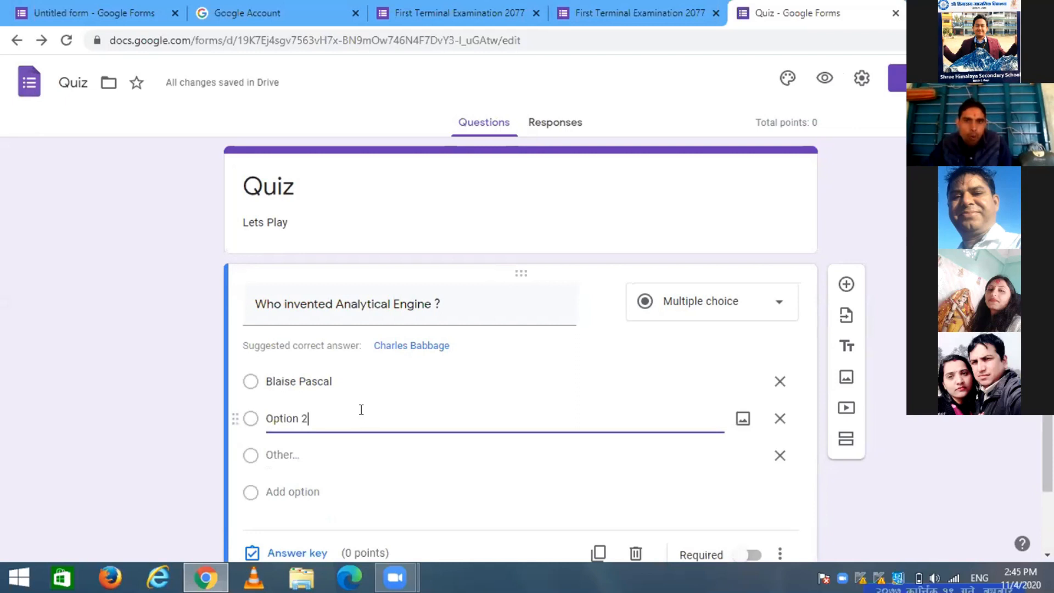
type("Geor")
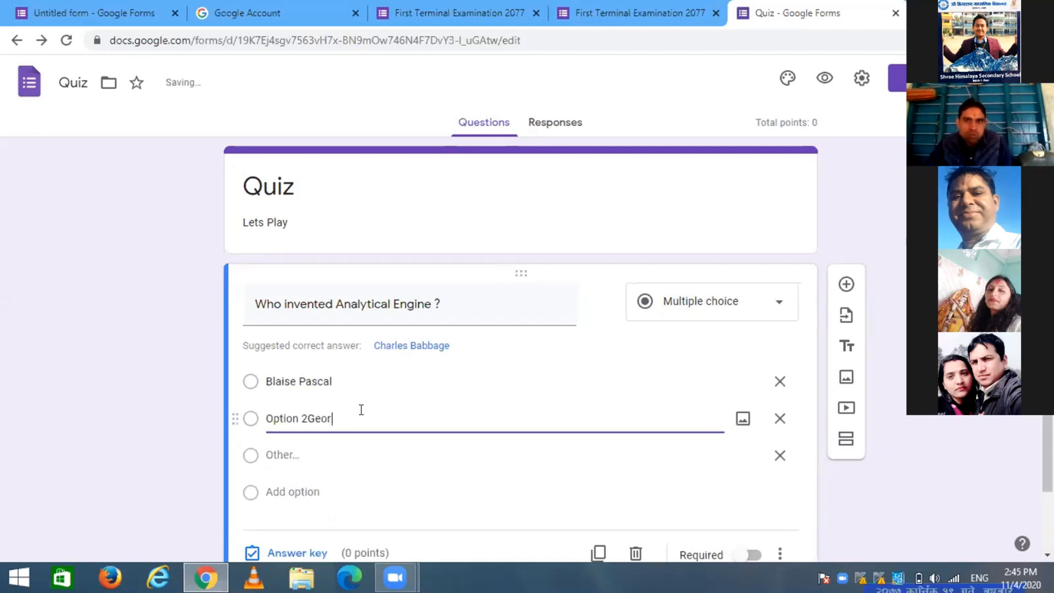
type("ge")
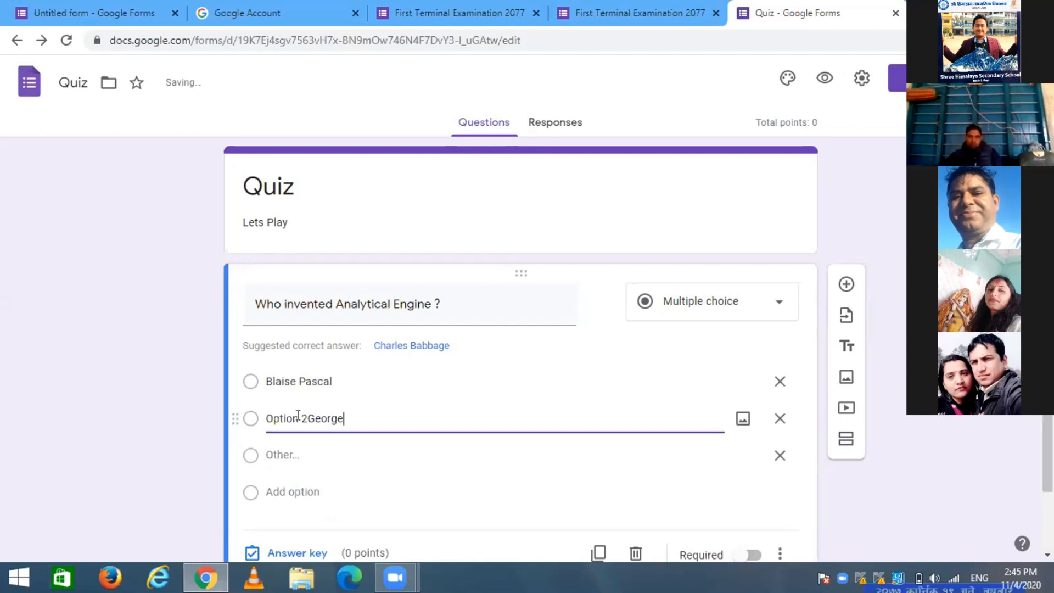
key("BackSpace")
key("BackSpace")
key("BackSpace")
key("BackSpace")
key("BackSpace")
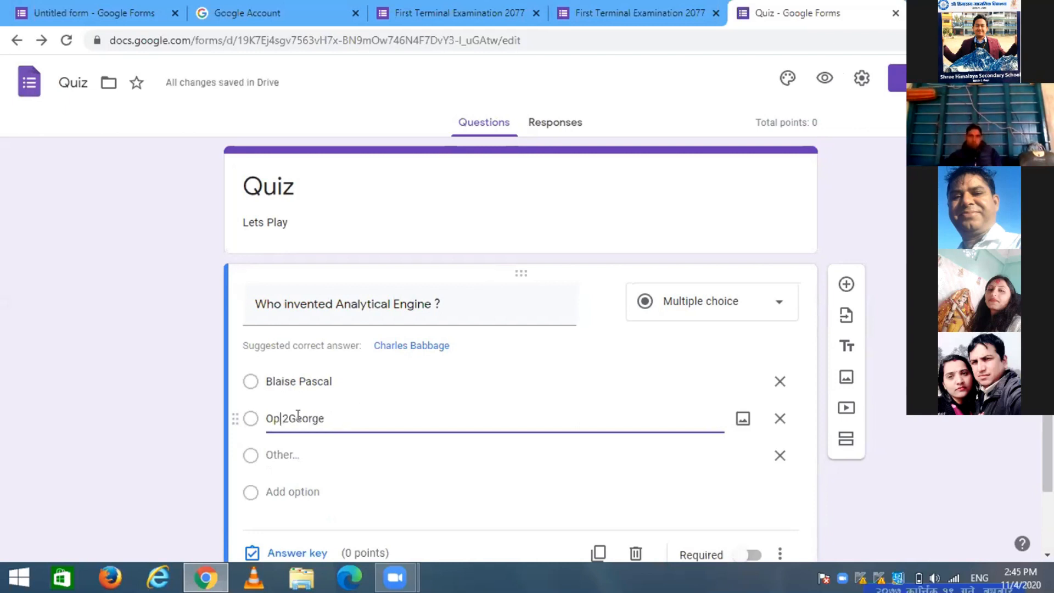
key("BackSpace")
key("BackSpace")
key("BackSpace")
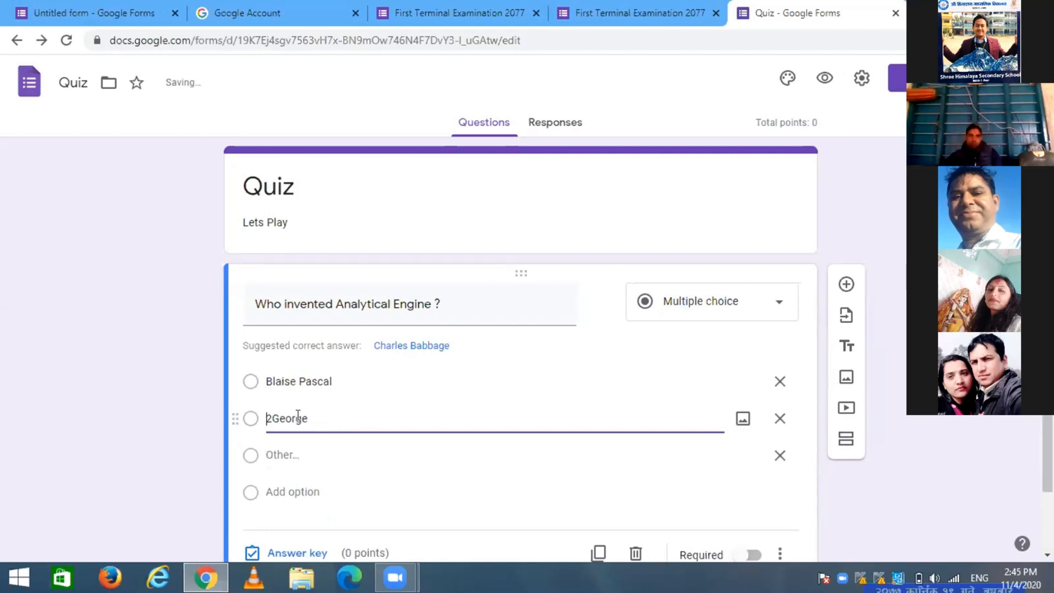
key("BackSpace")
left_click(299, 417)
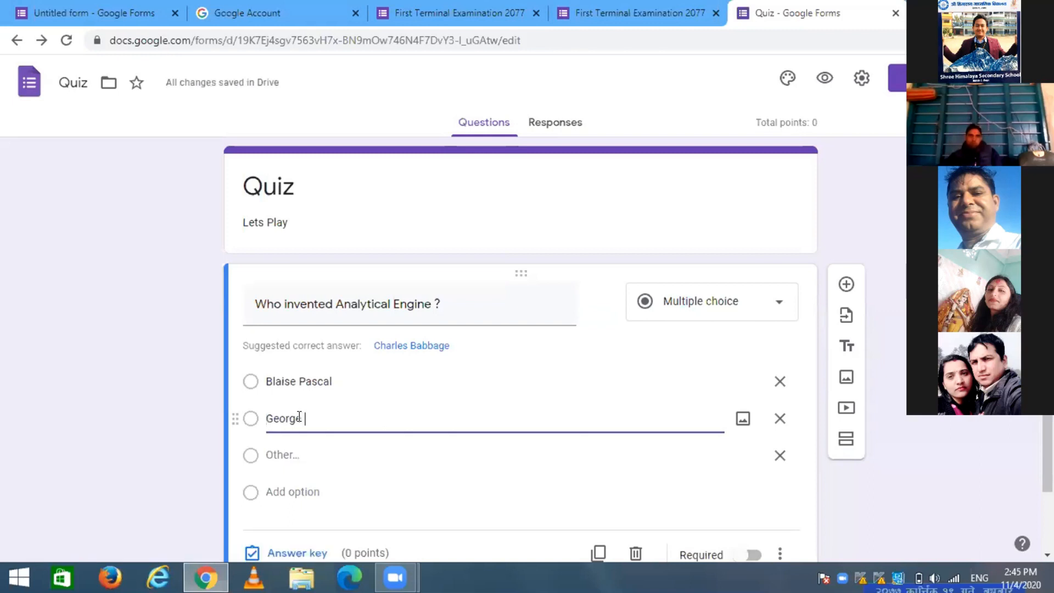
key("BackSpace")
type("Bool")
left_click(253, 450)
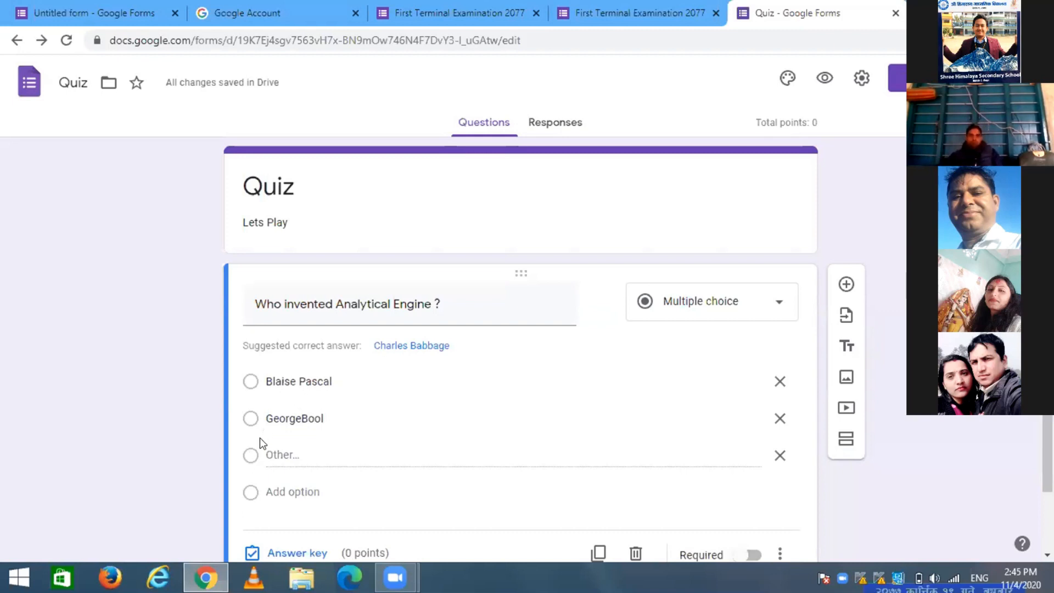
- Remove the Other choice from the question, then add it back after GeorgeBool
double_click(280, 457)
scroll(279, 456, "down", 1)
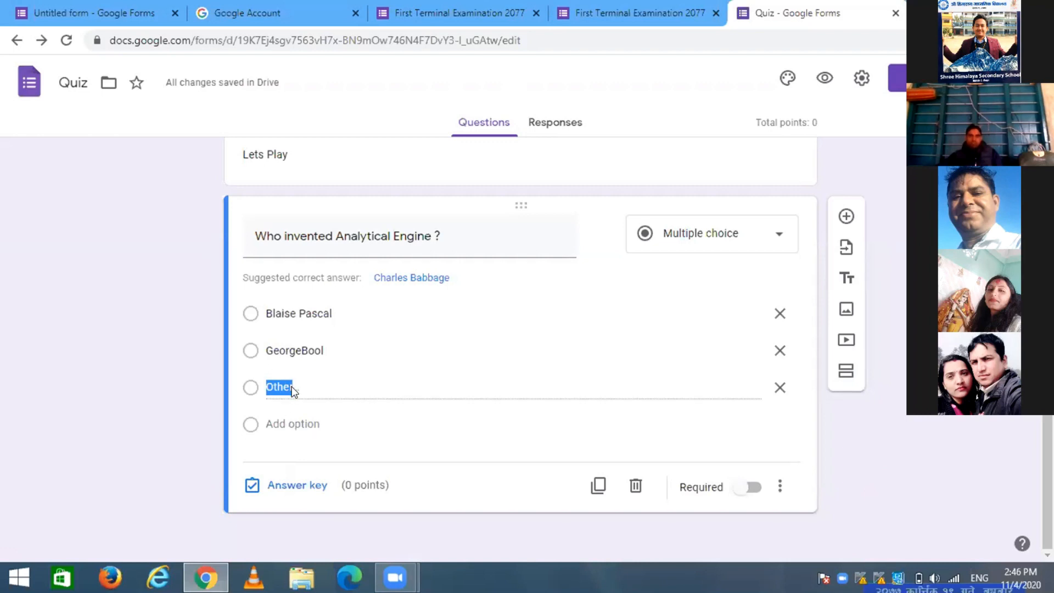
key("BackSpace")
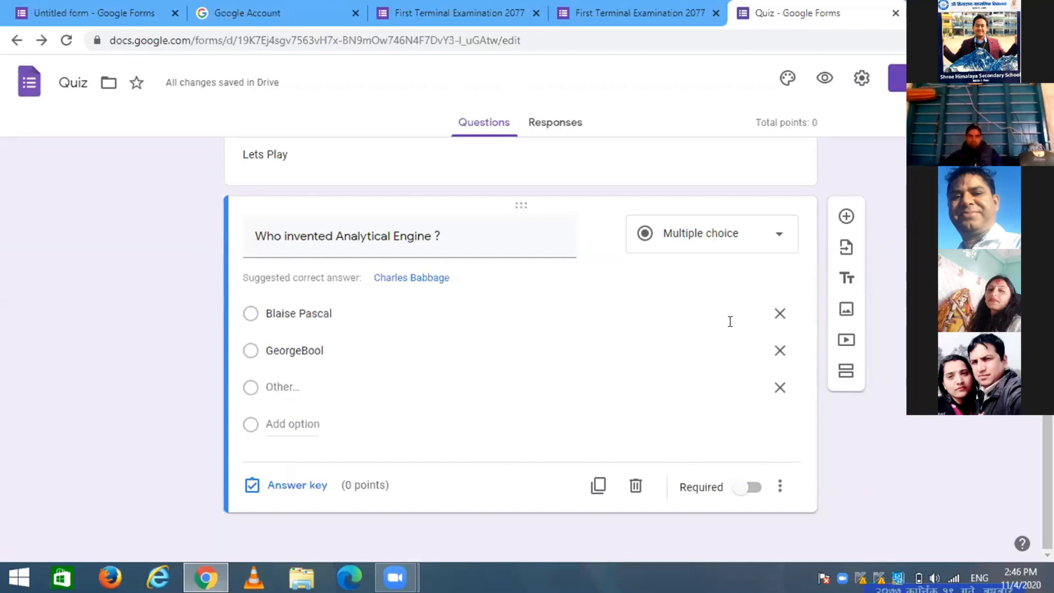
left_click(780, 387)
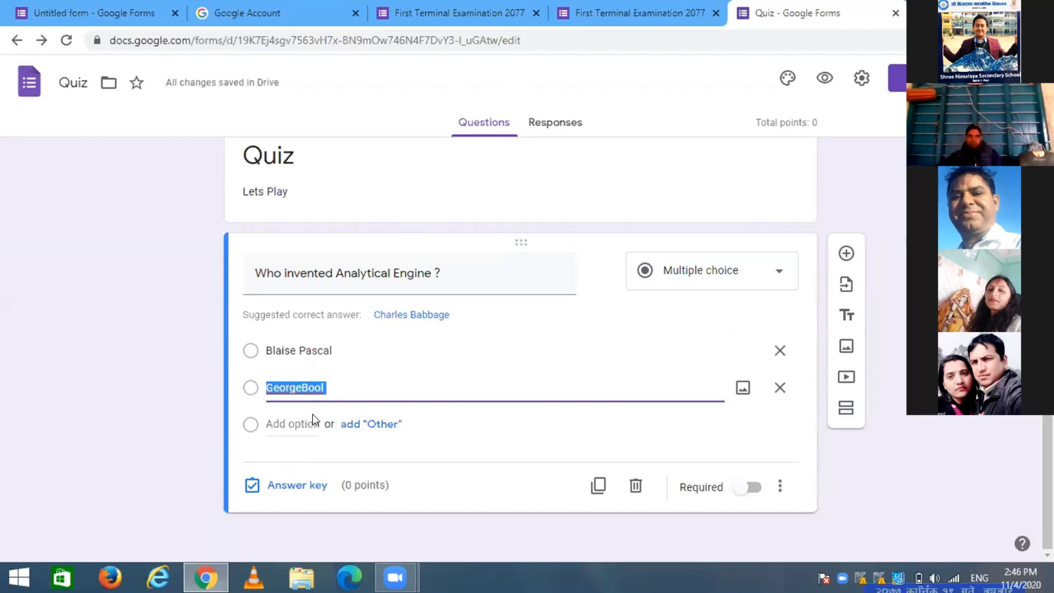
left_click(251, 427)
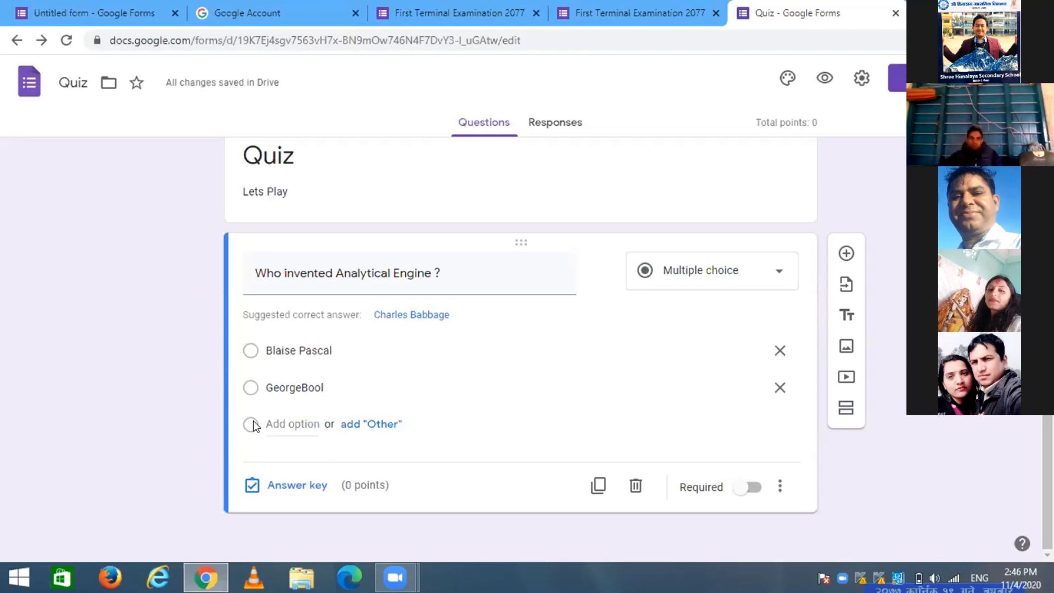
double_click(329, 424)
left_click(372, 424)
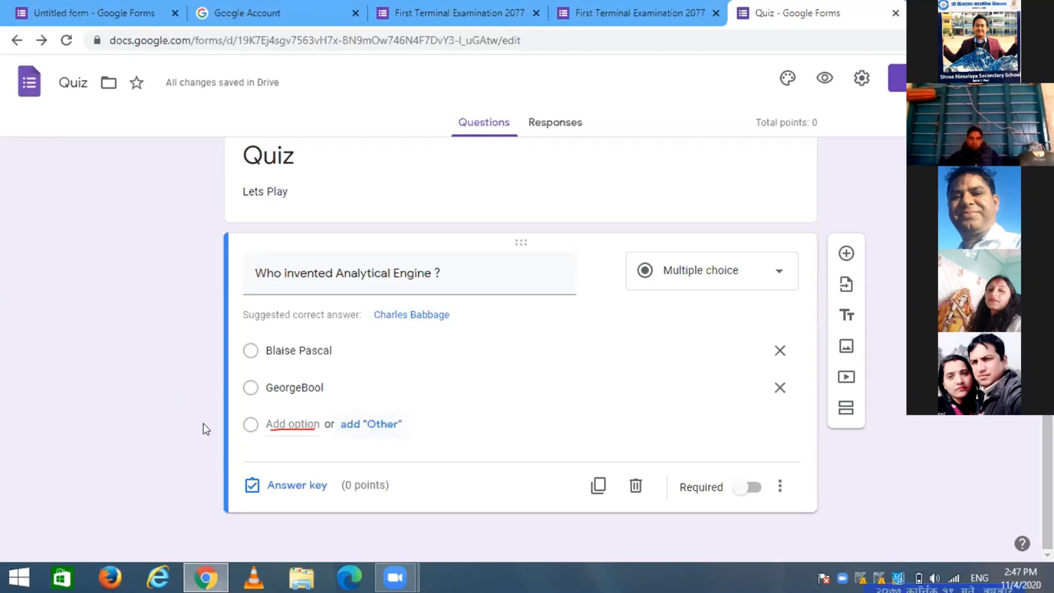
double_click(249, 428)
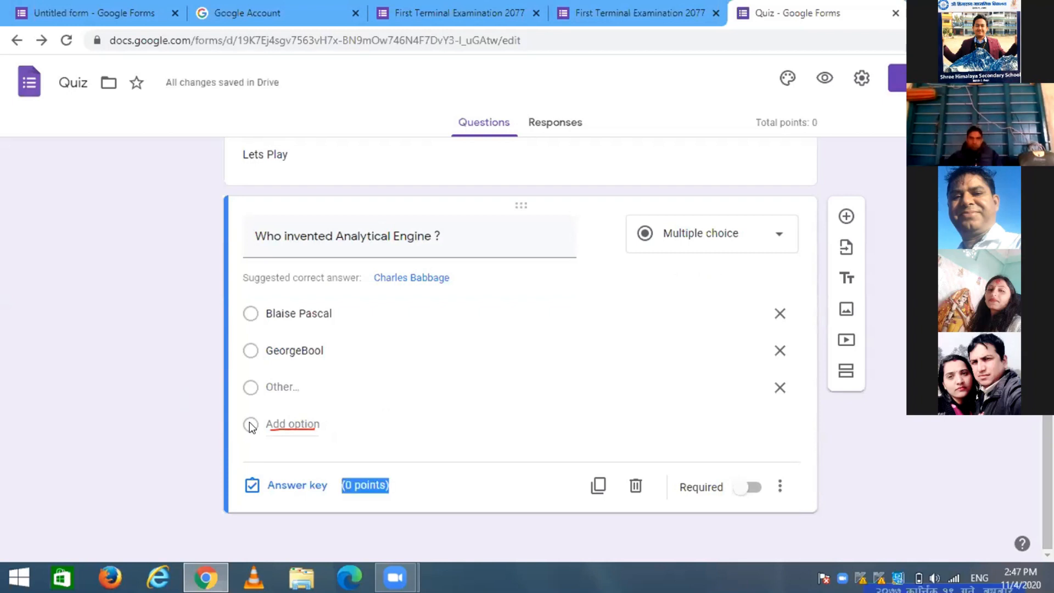
scroll(250, 427, "up", 1)
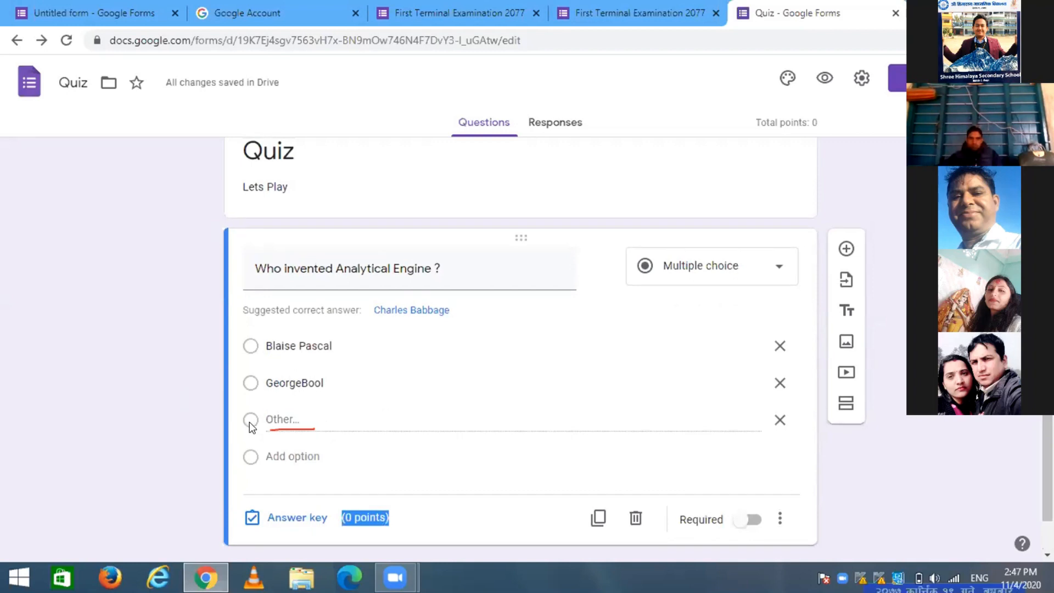
scroll(249, 422, "up", 1)
scroll(250, 451, "down", 1)
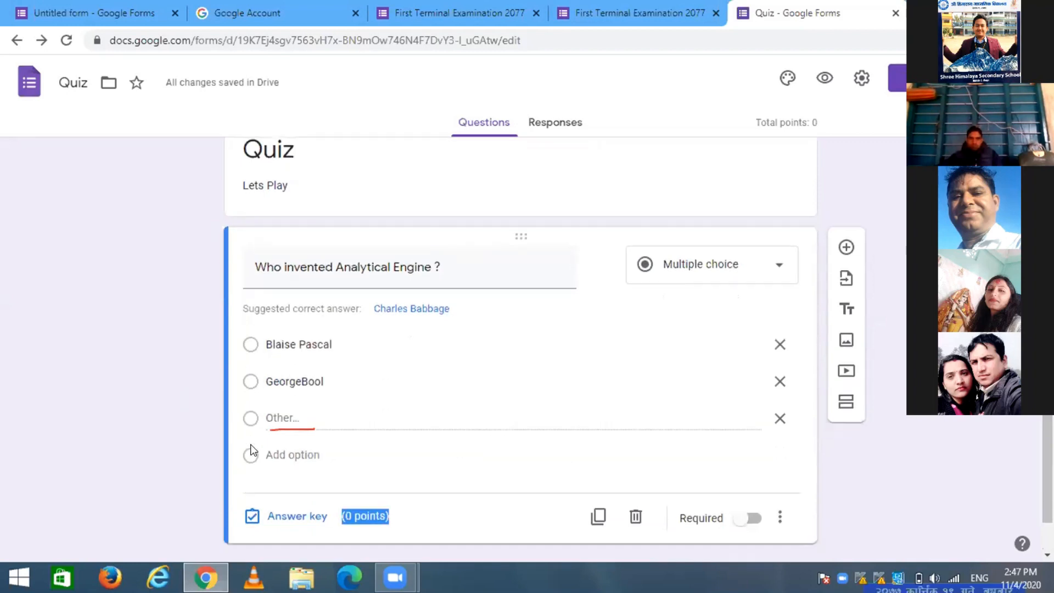
left_click(293, 420)
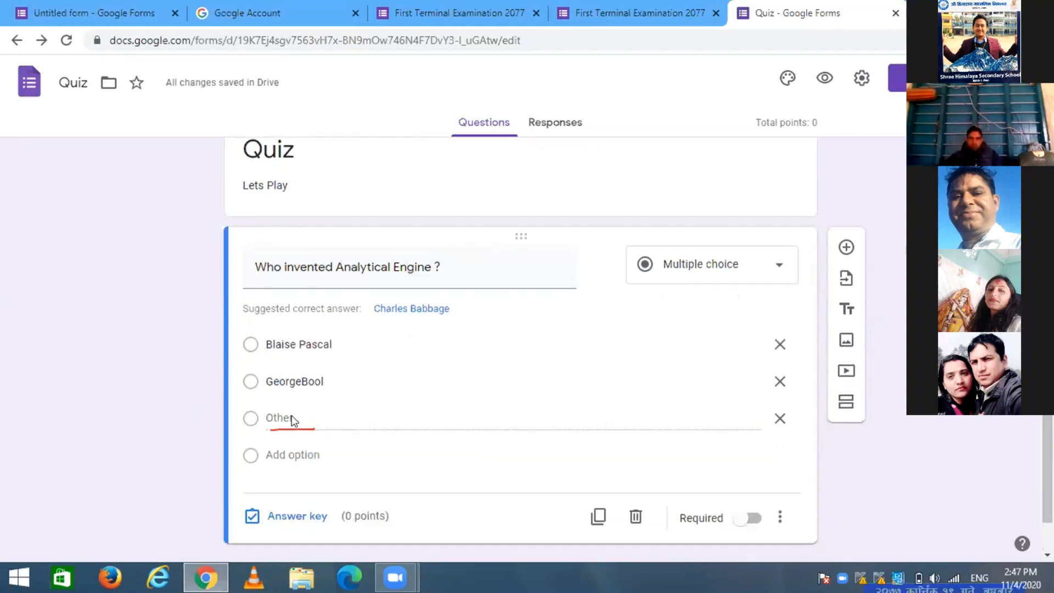
double_click(796, 416)
left_click(780, 417)
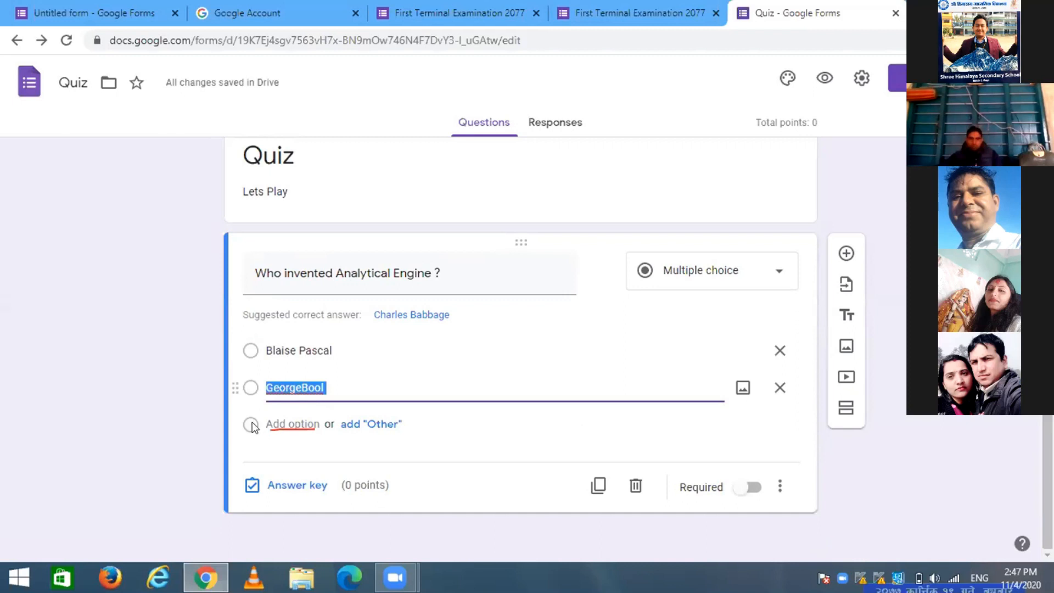
left_click(572, 374)
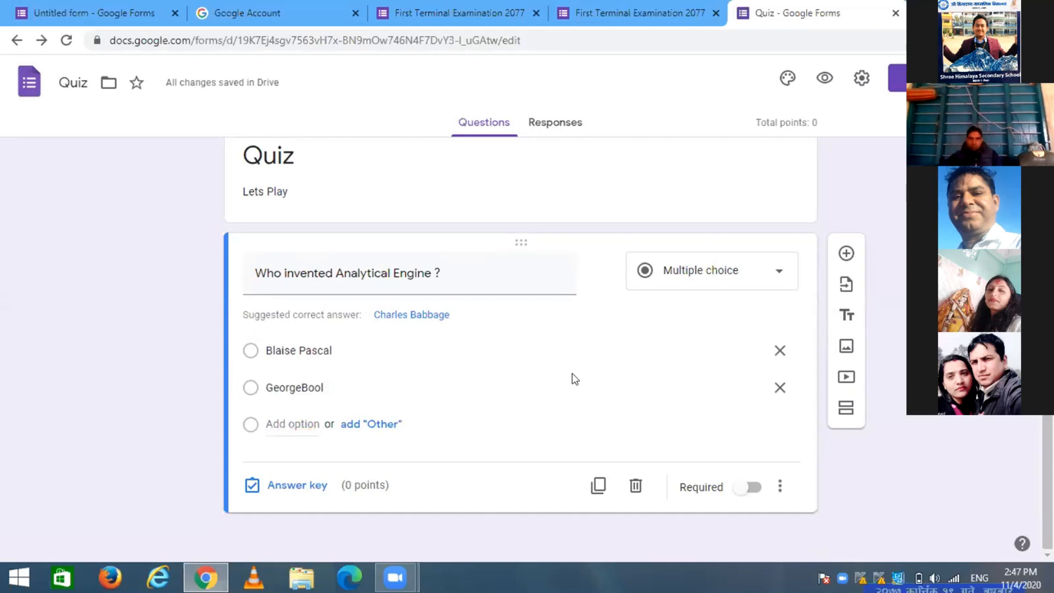
left_click(352, 425)
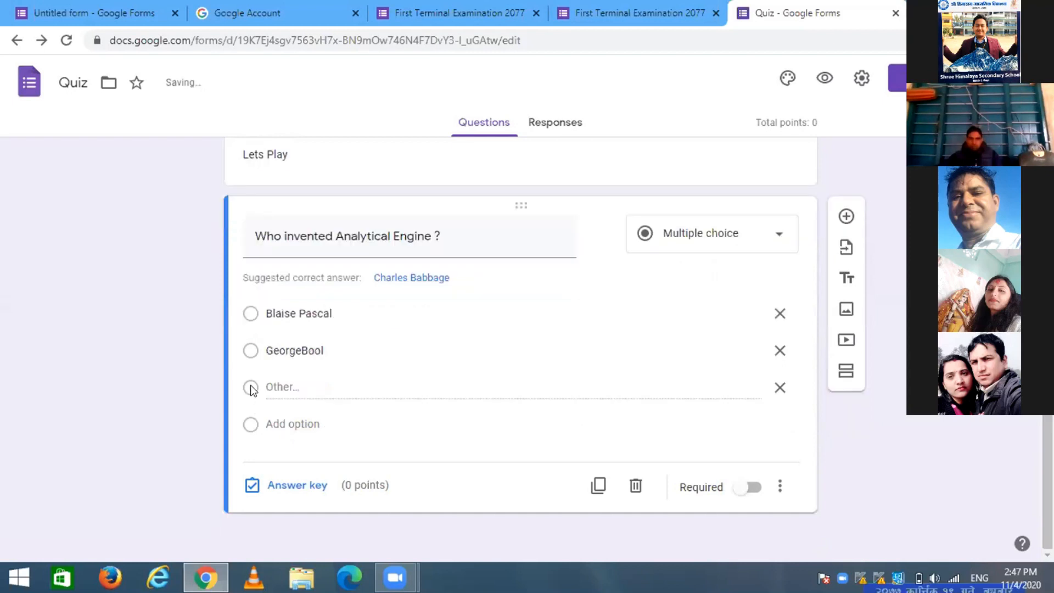
double_click(251, 391)
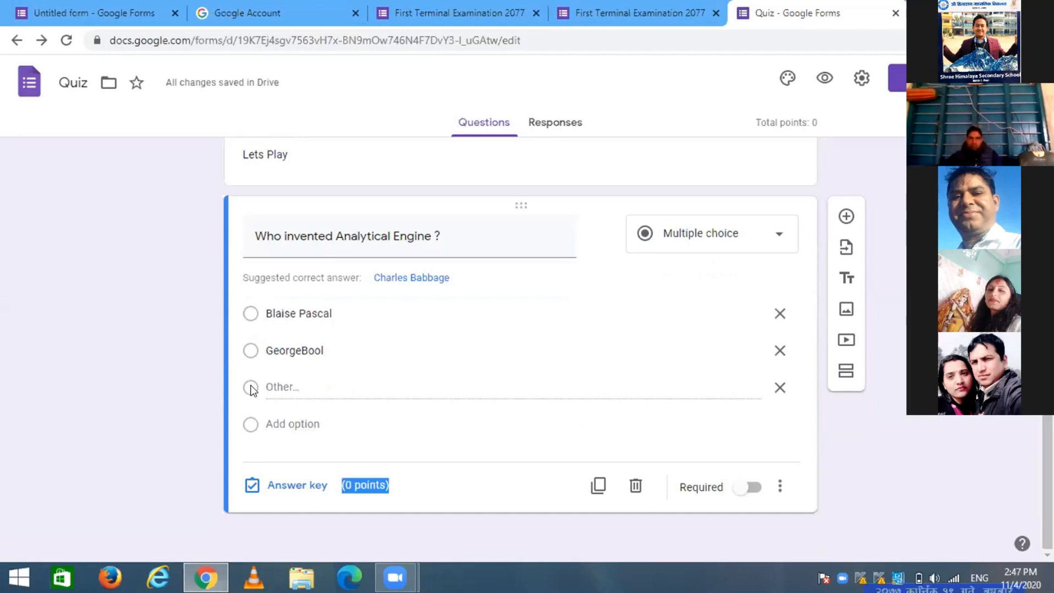
double_click(251, 391)
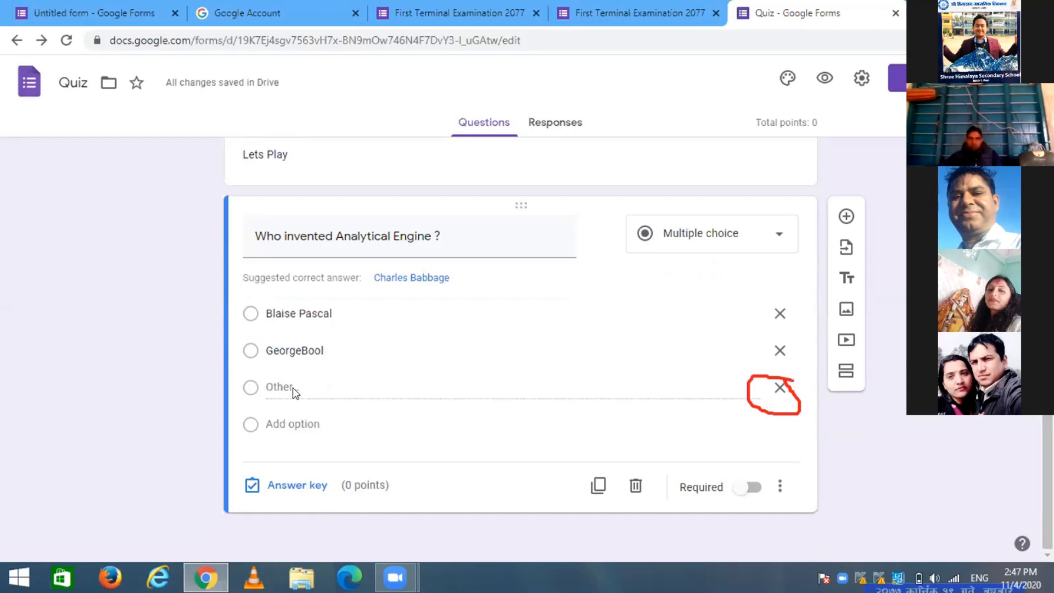
double_click(262, 400)
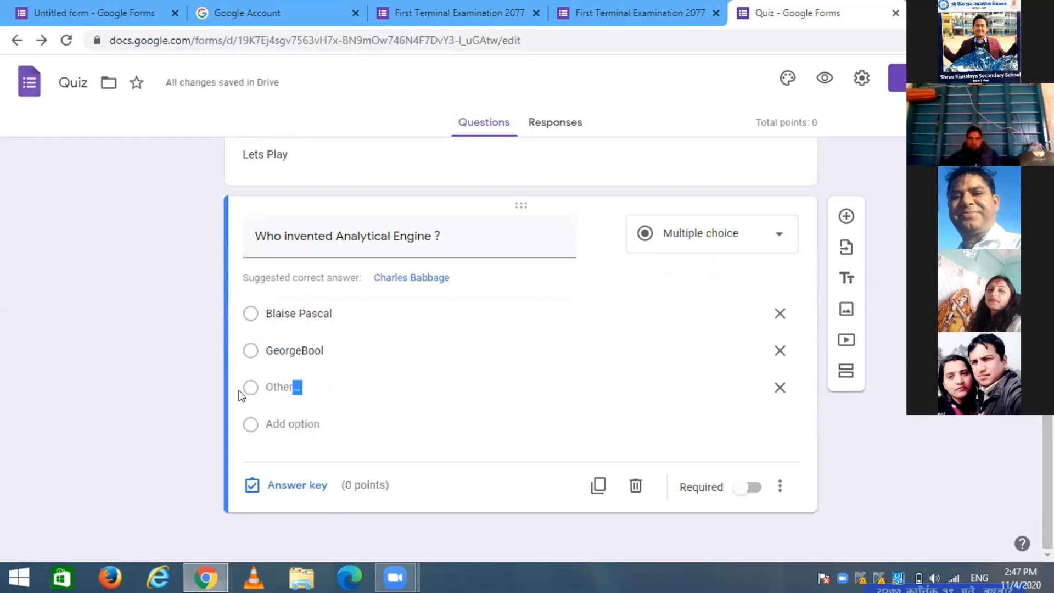
left_click(322, 387)
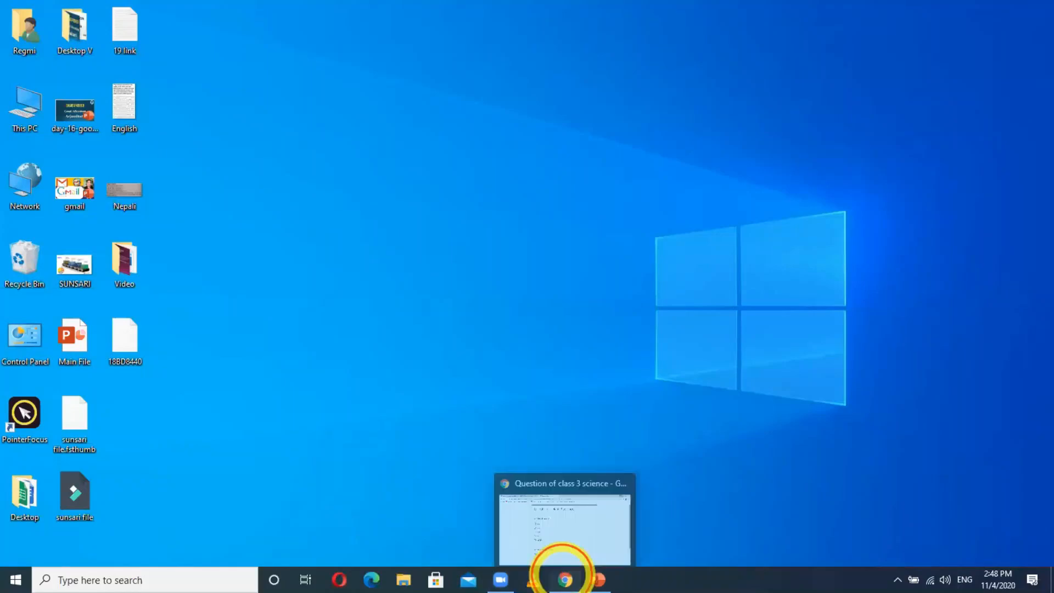
- Switch to the First Terminal Examination 2077 form and select its 15TB answer choice
left_click(562, 569)
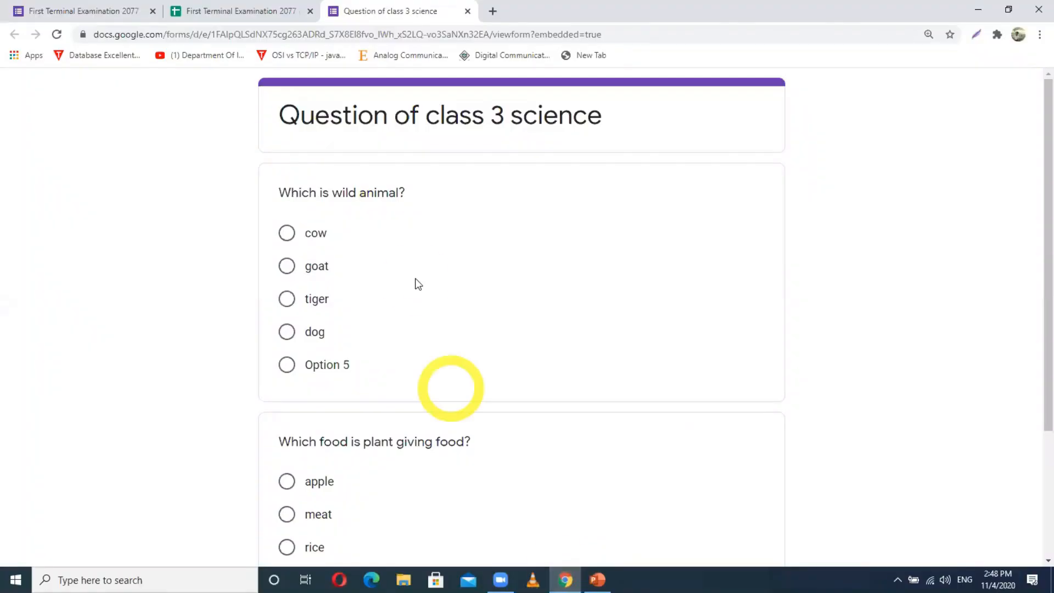
left_click(75, 12)
left_click(454, 142)
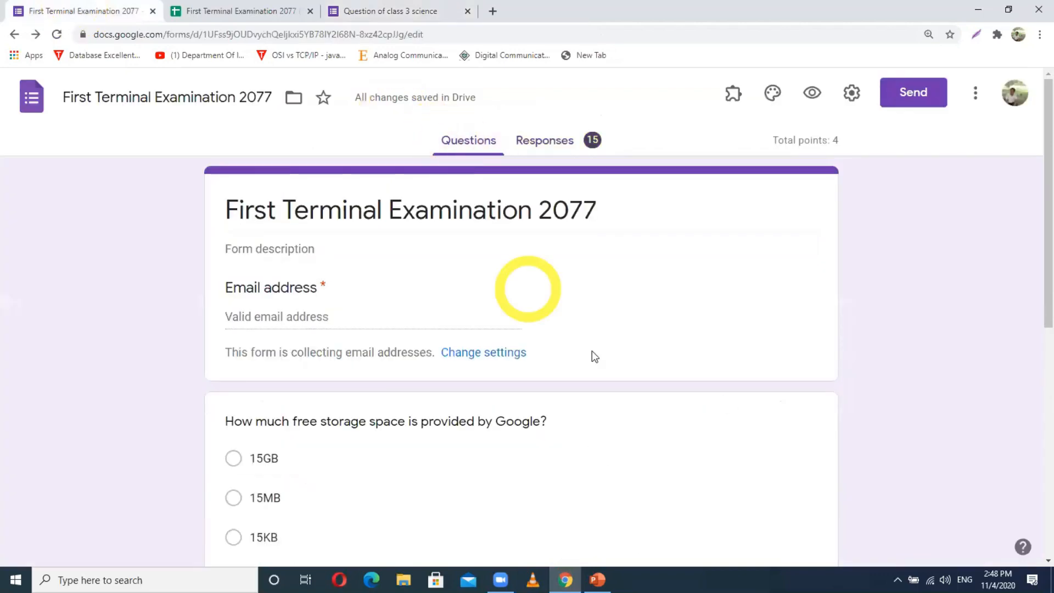
left_click_drag(1047, 200, 1035, 282)
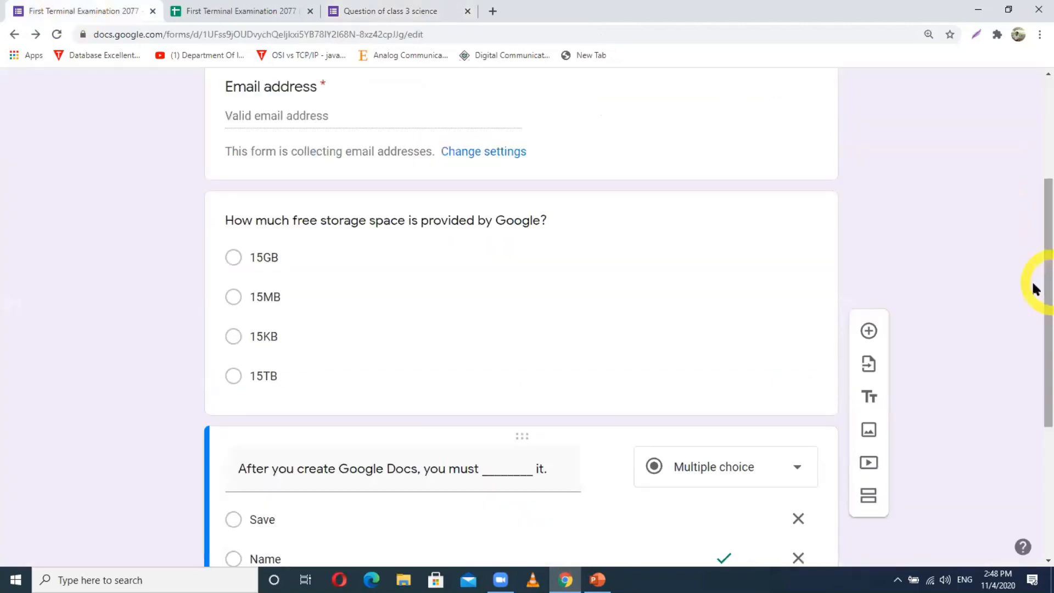
left_click(265, 373)
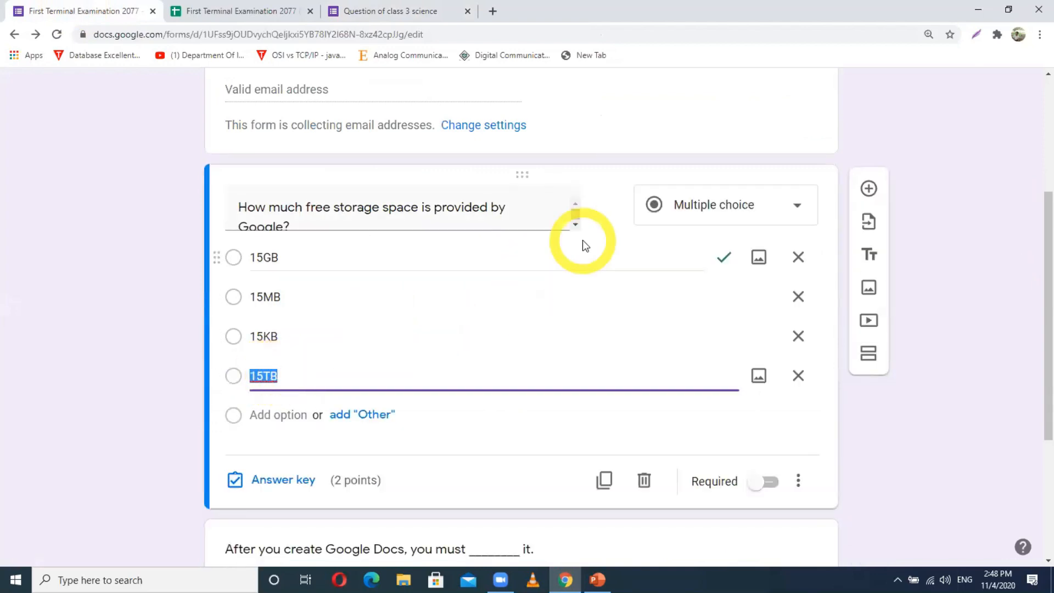
key("super")
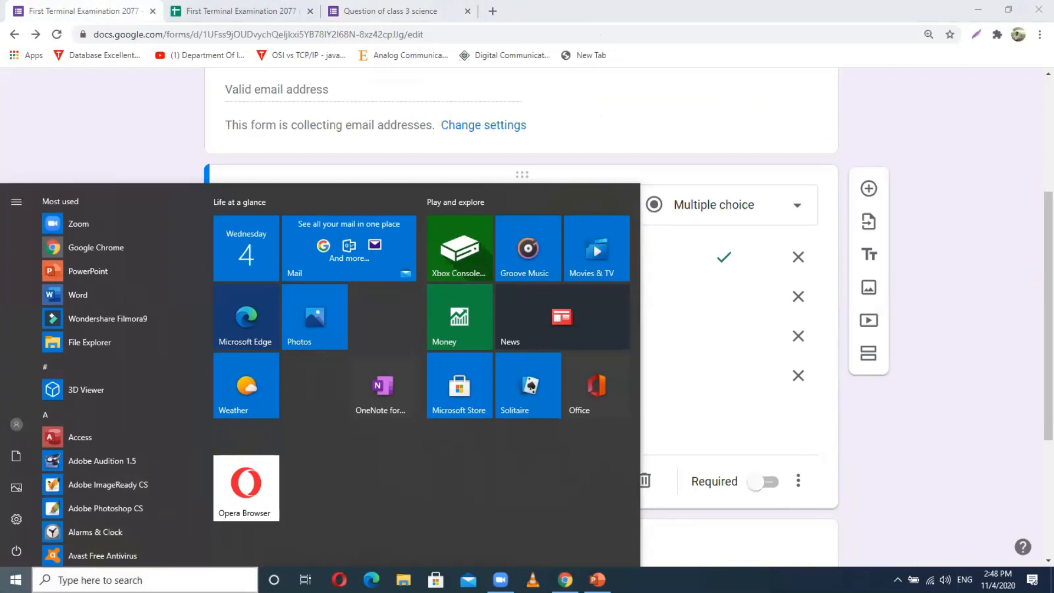
- Launch the Windows On-Screen Keyboard by searching 'onscreen'
left_click(94, 580)
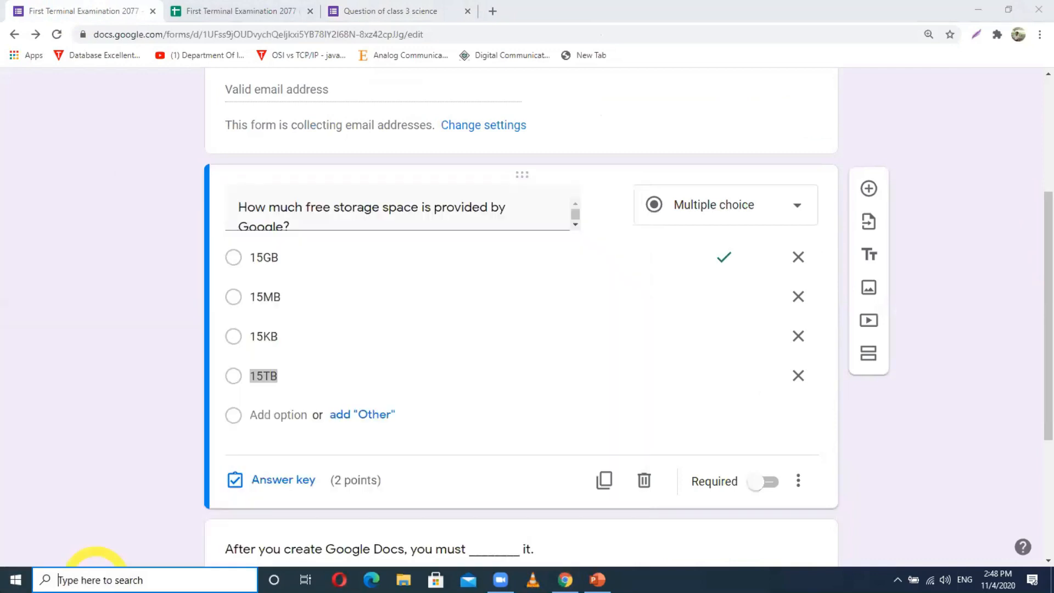
type("onscreen")
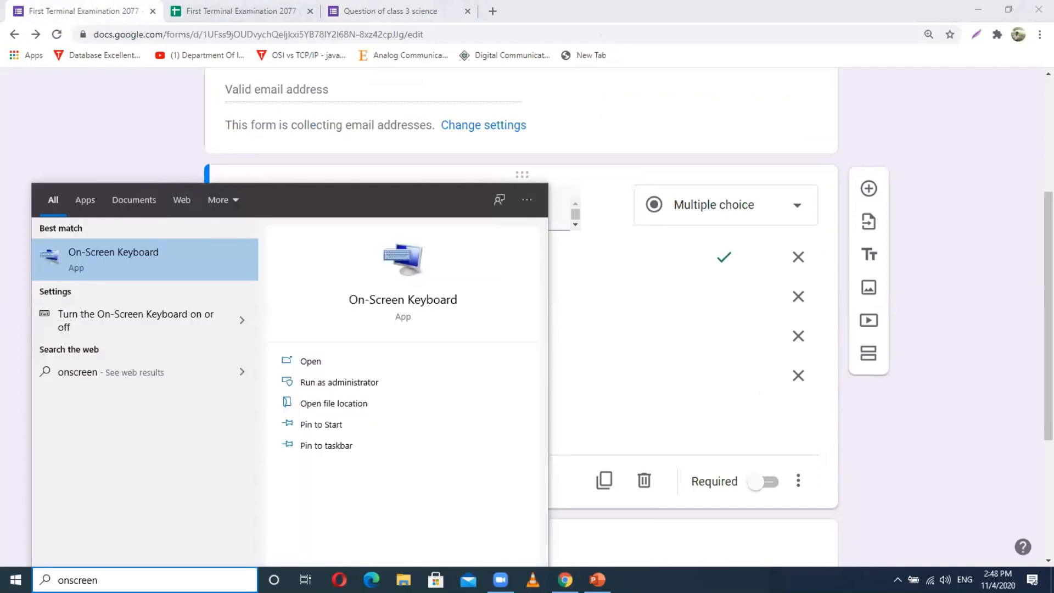
left_click(131, 264)
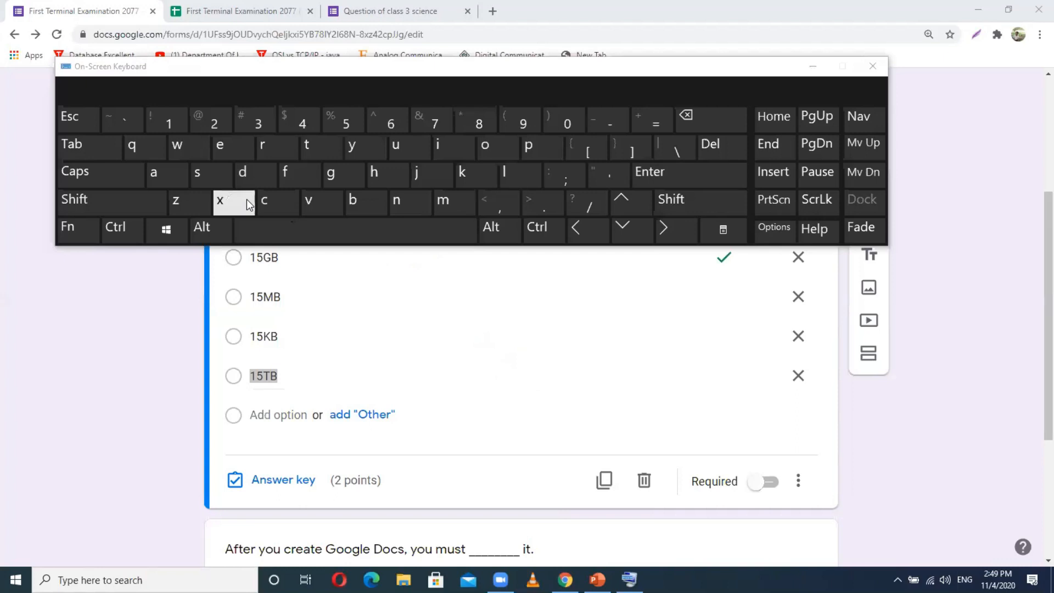
- Change the 15TB choice to 'George Boole' and add a 'Next option' choice
left_click(278, 374)
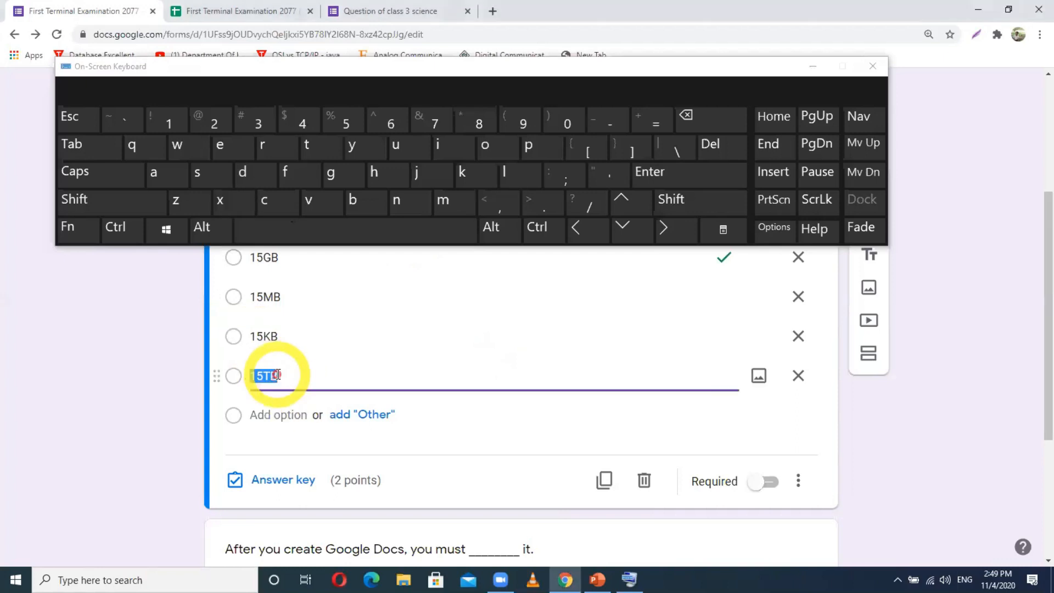
left_click(278, 374)
key("BackSpace")
key("BackSpace")
key("BackSpace")
key("BackSpace")
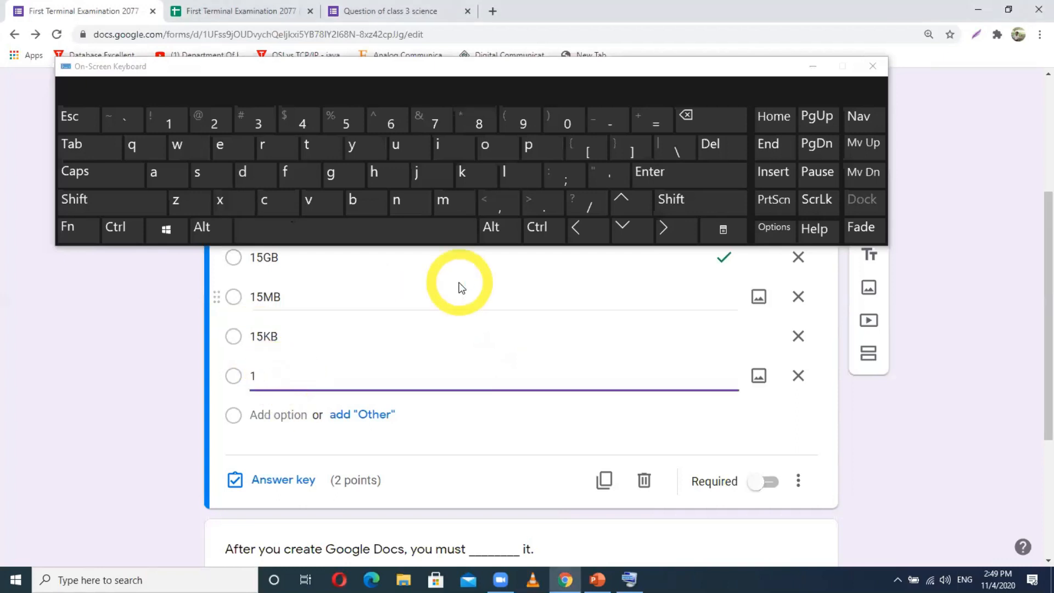
type("George Boole")
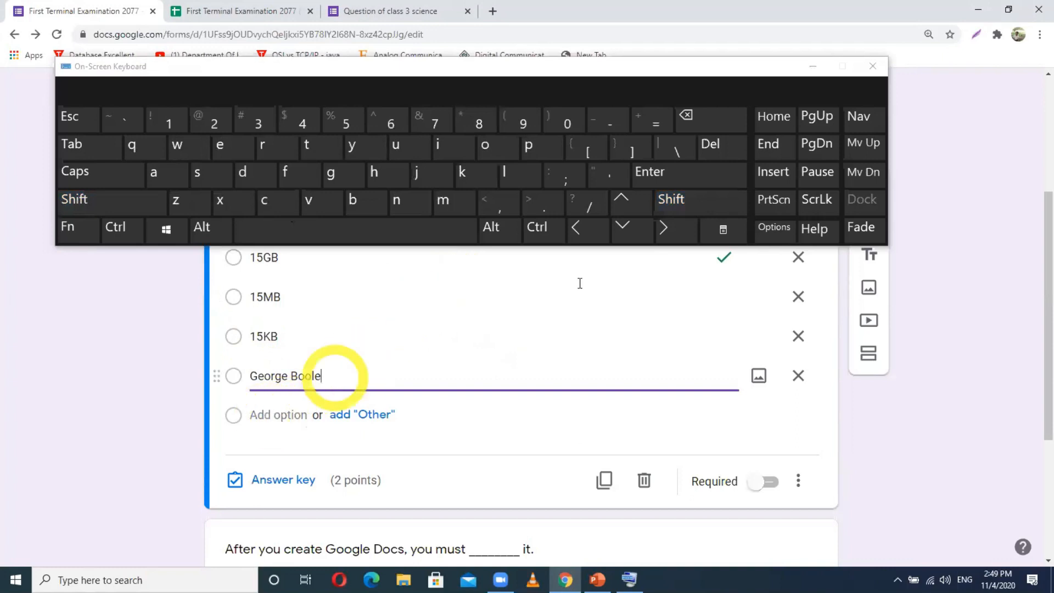
left_click(628, 233)
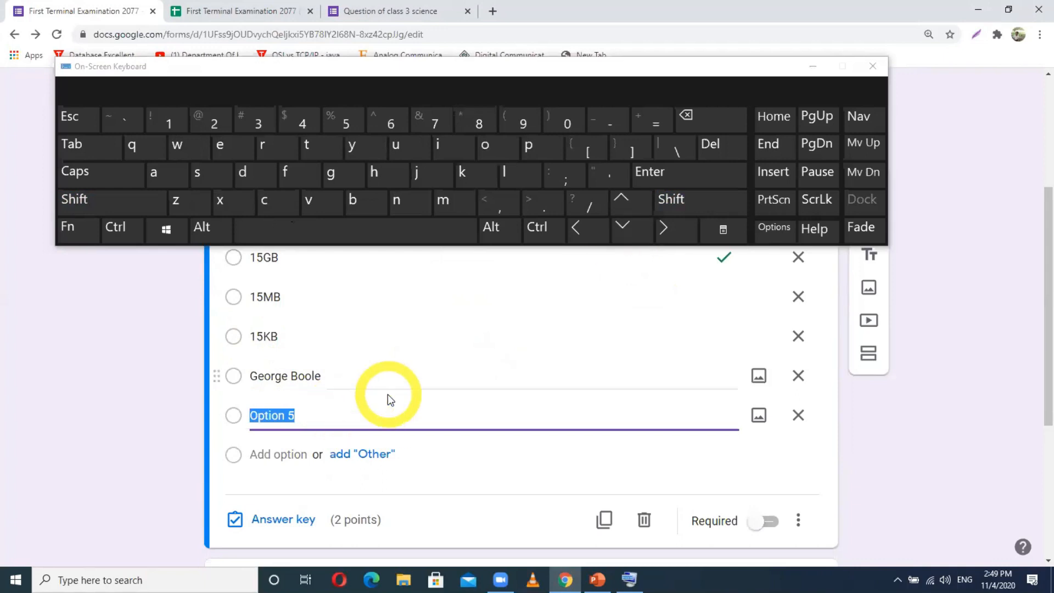
type("Next option")
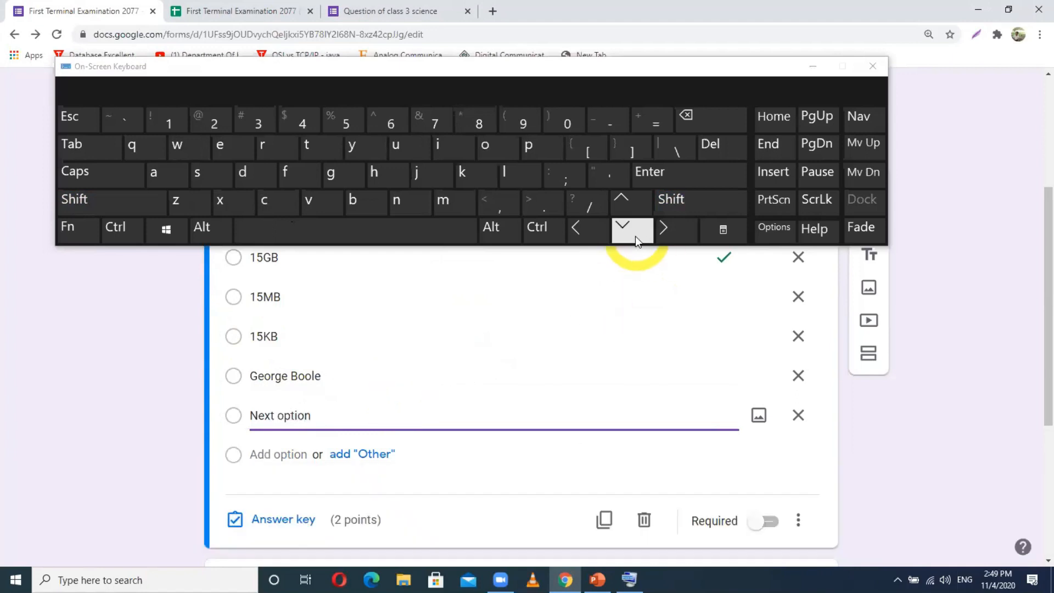
left_click(633, 230)
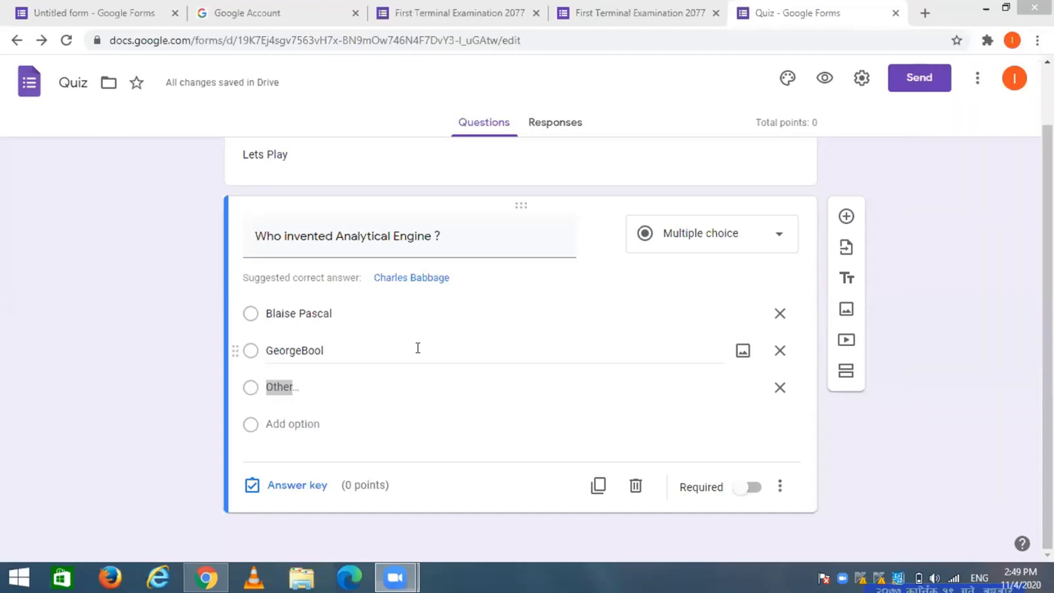
- Add 'Chalses Babbage' and 'Dr.Herman' as the third and fourth choices
left_click(774, 388)
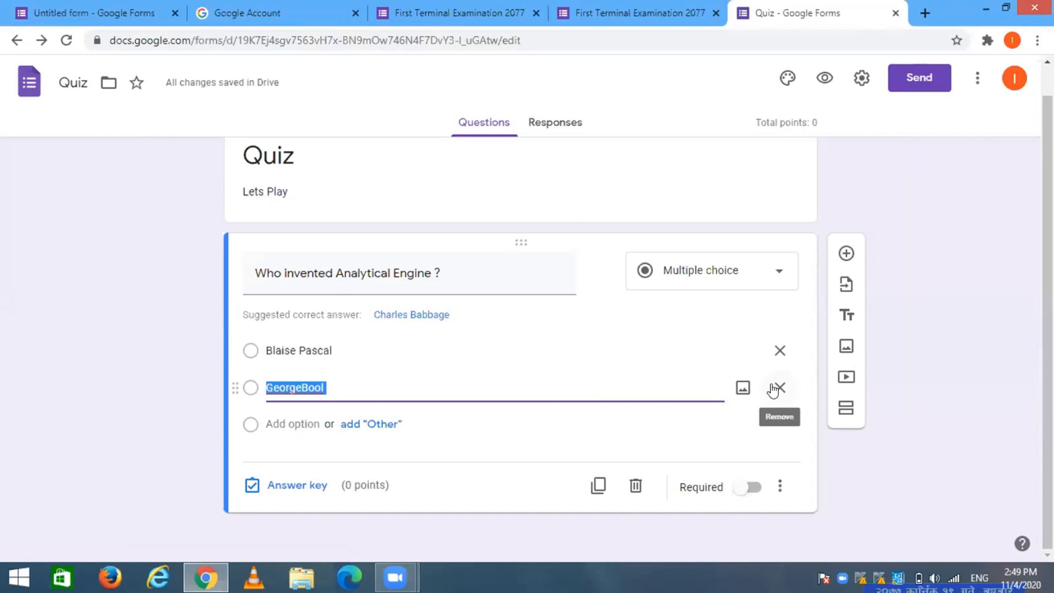
key("Return")
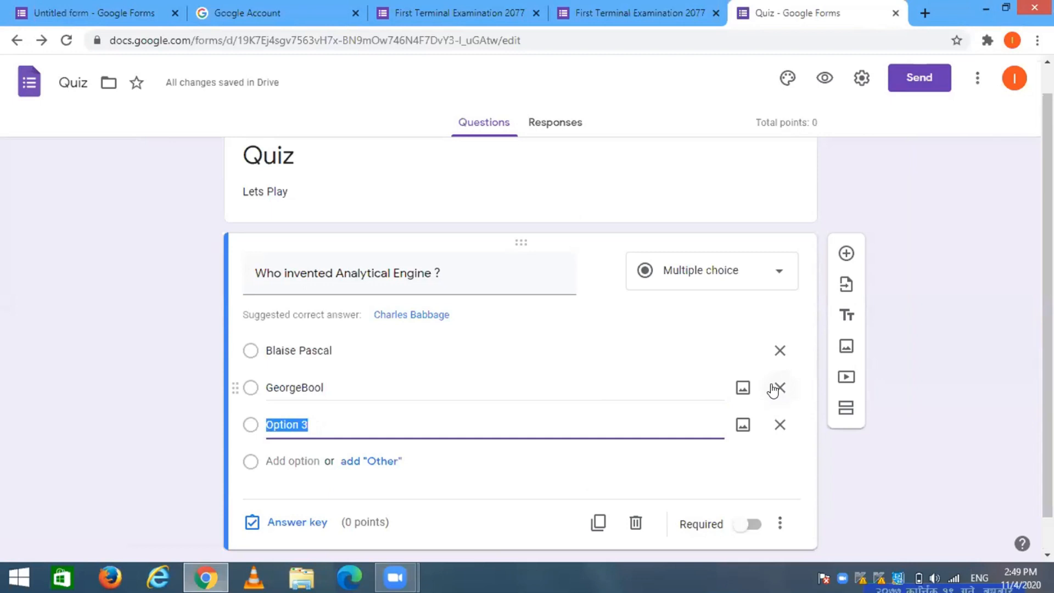
type("Cha")
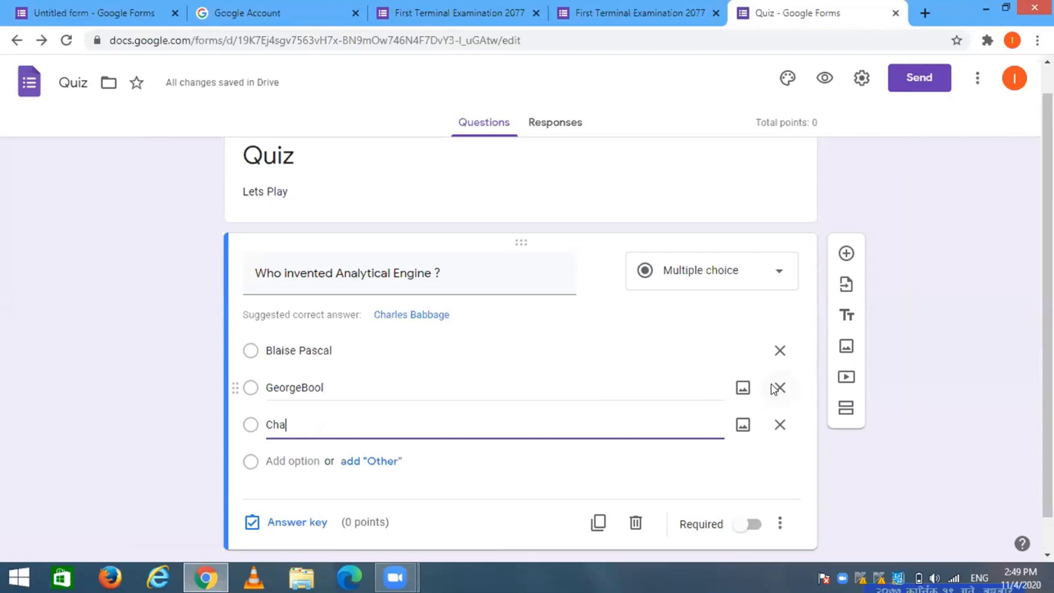
type("lse Babb")
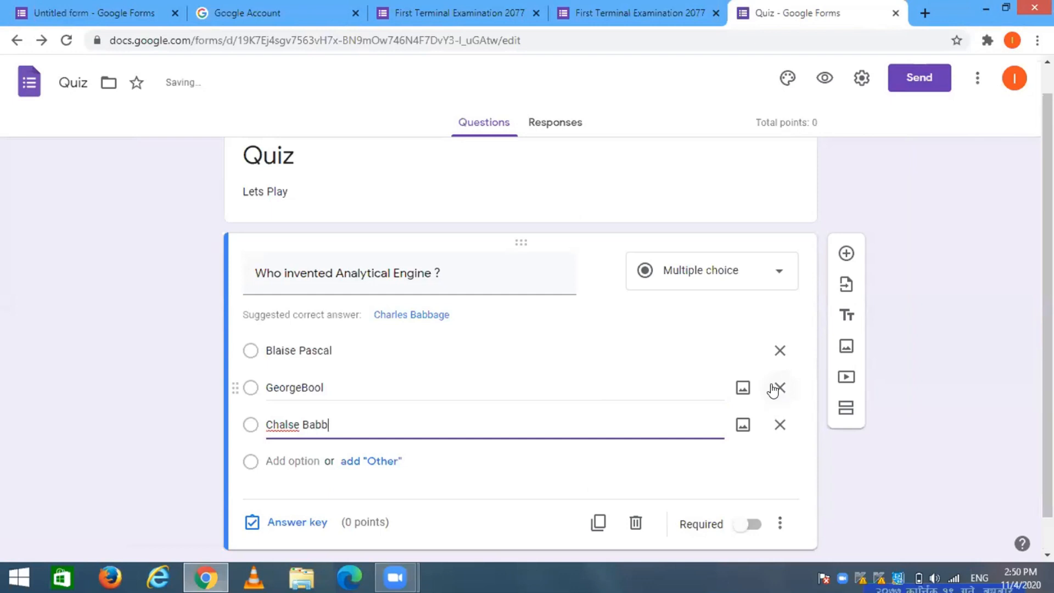
type("age")
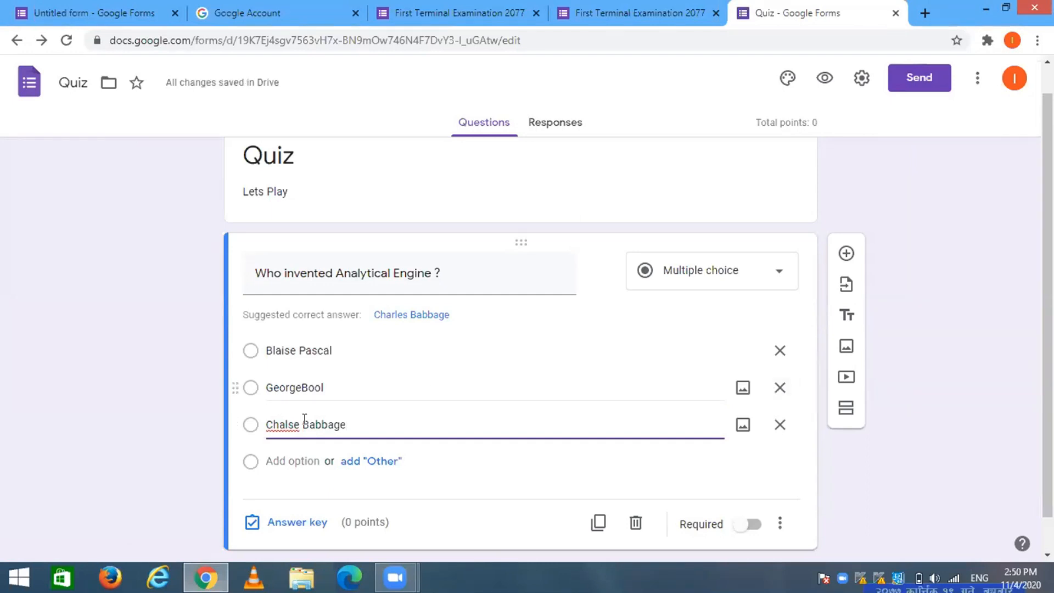
type("s")
left_click(352, 426)
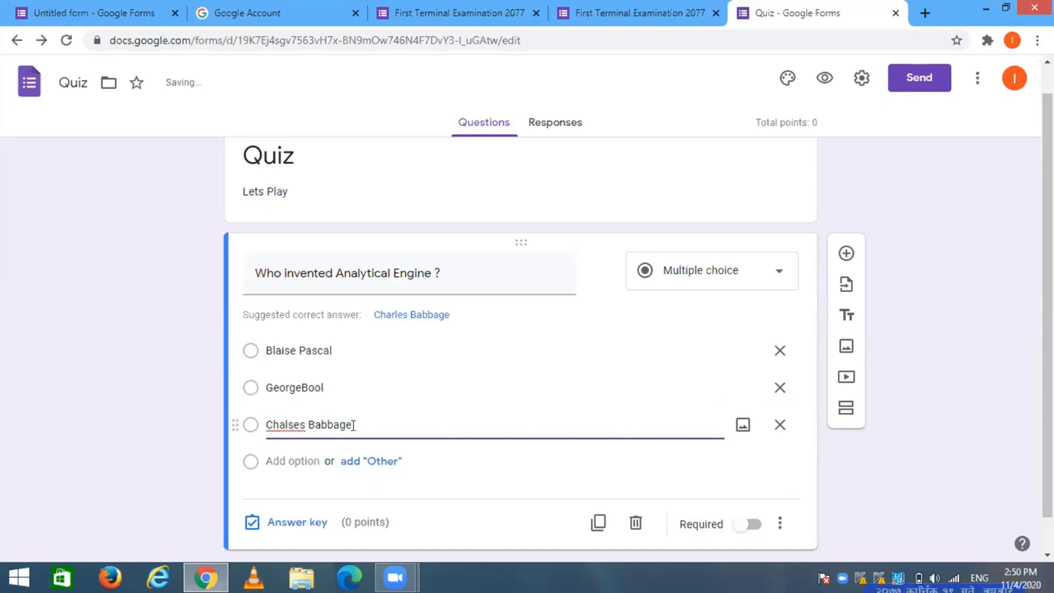
key("Return")
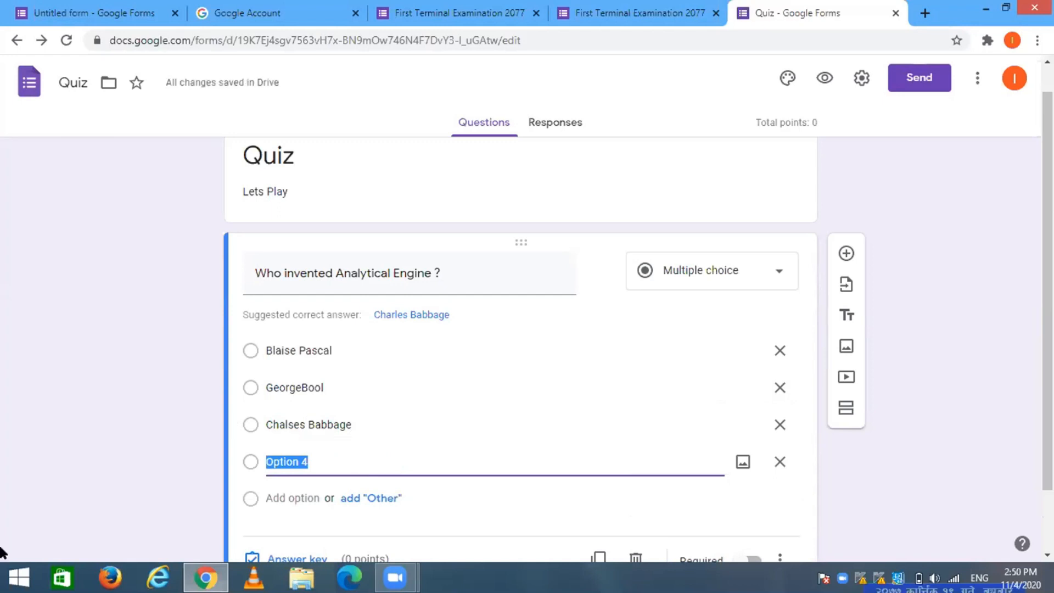
type("Dr")
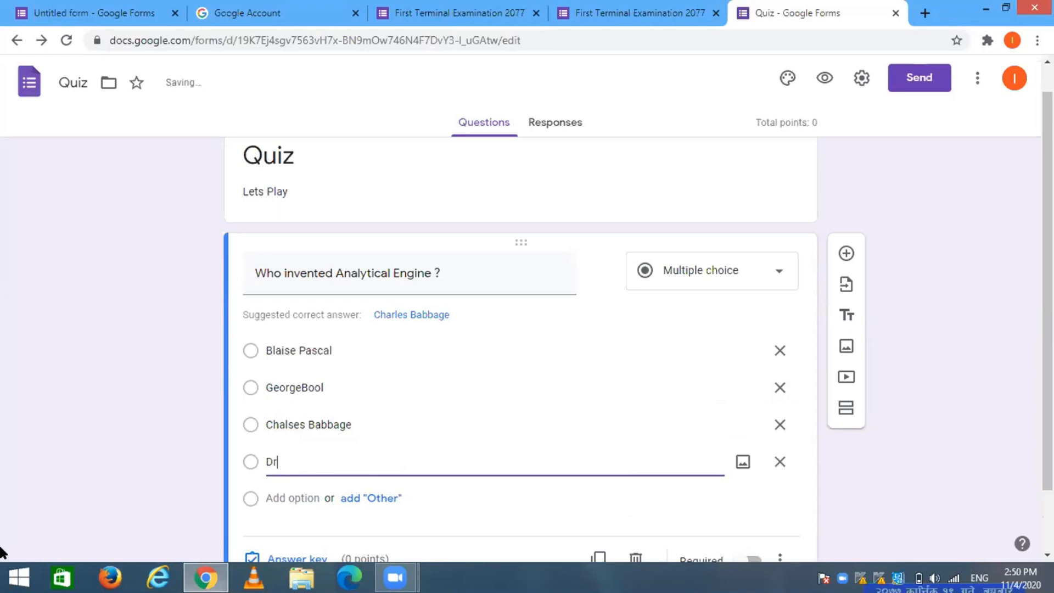
type(".Herman")
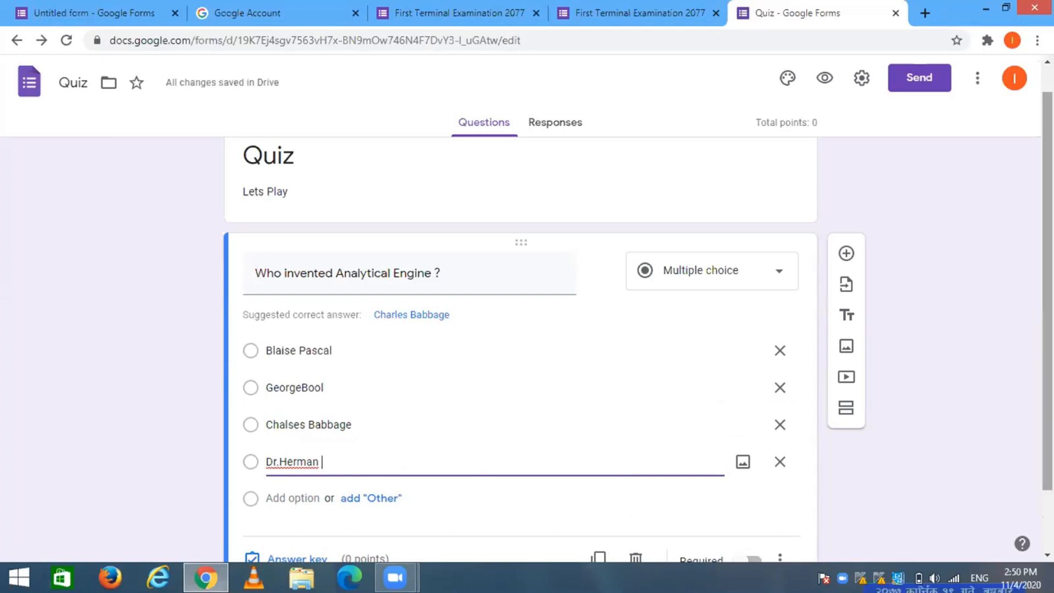
scroll(304, 526, "down", 2)
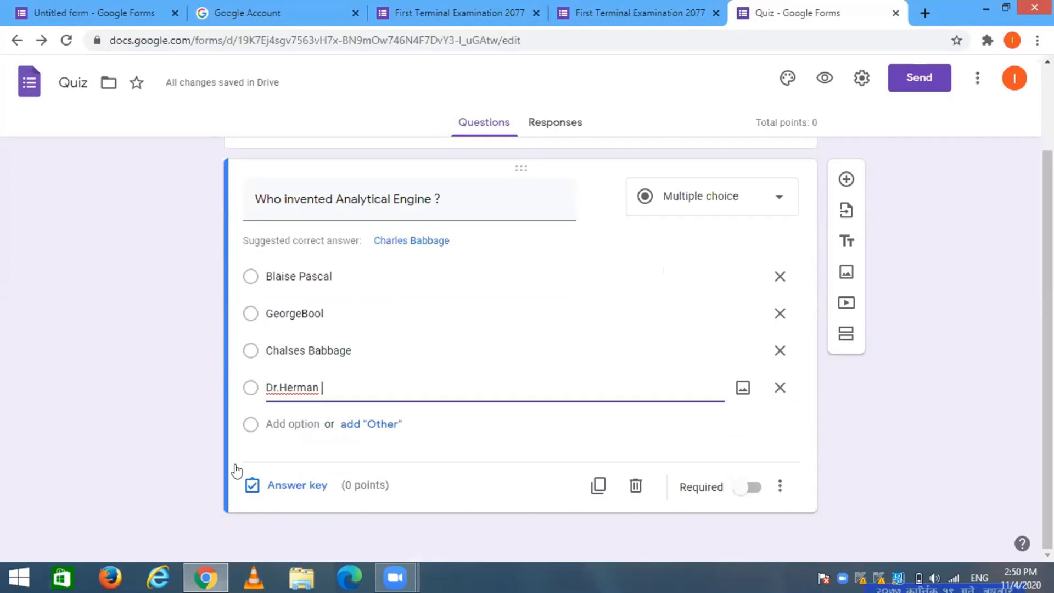
- In the answer key, mark Chalses Babbage correct and set the question to 3 points
left_click(276, 485)
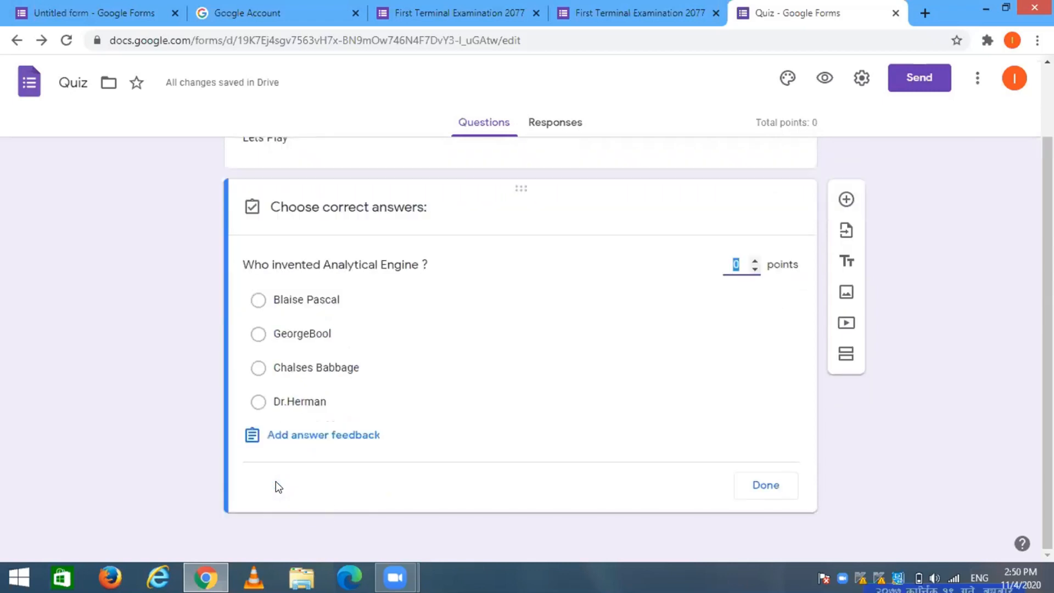
left_click(259, 367)
left_click(259, 368)
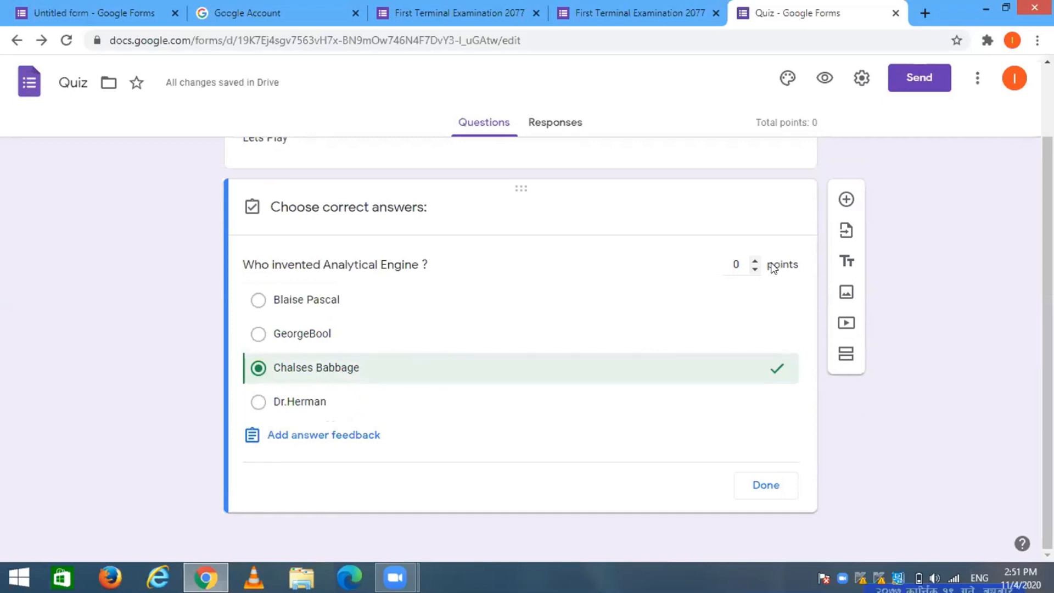
left_click(754, 261)
left_click(755, 261)
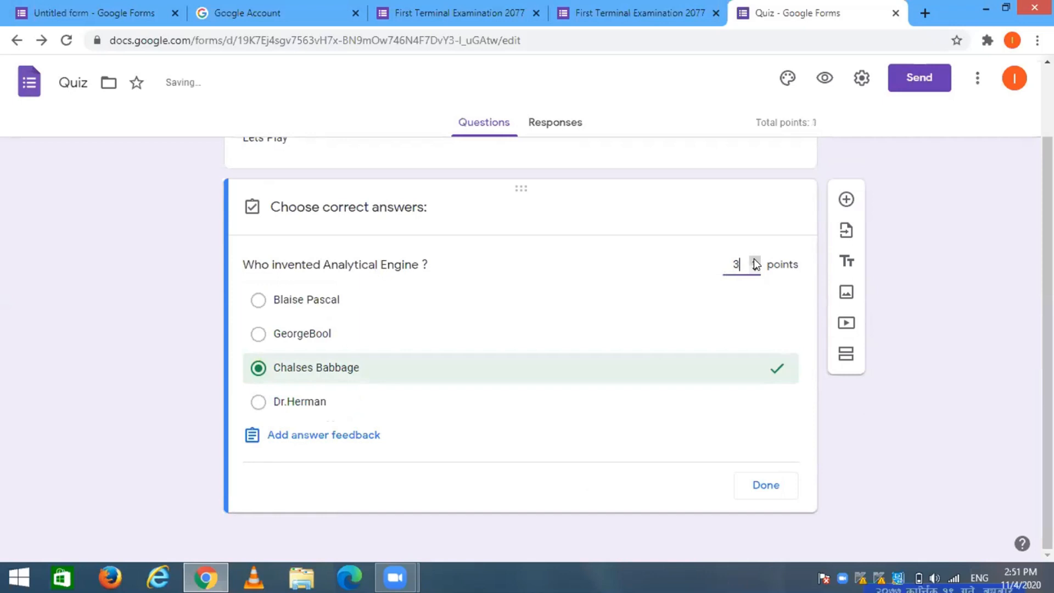
left_click(766, 486)
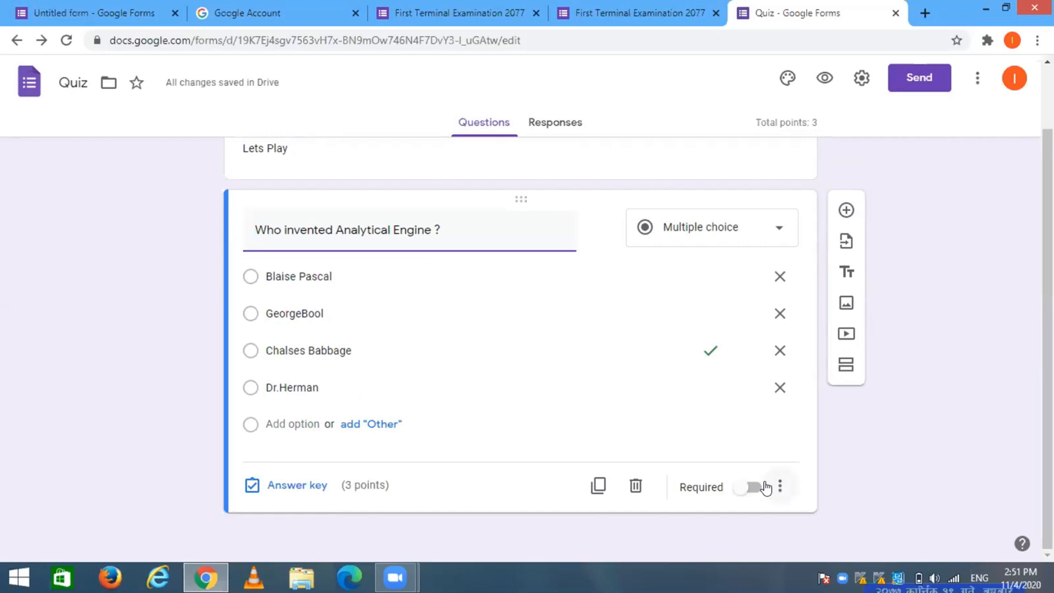
- Copy the quiz's shortened forms.gle link from the Send form dialog, then close the dialog
left_click(906, 80)
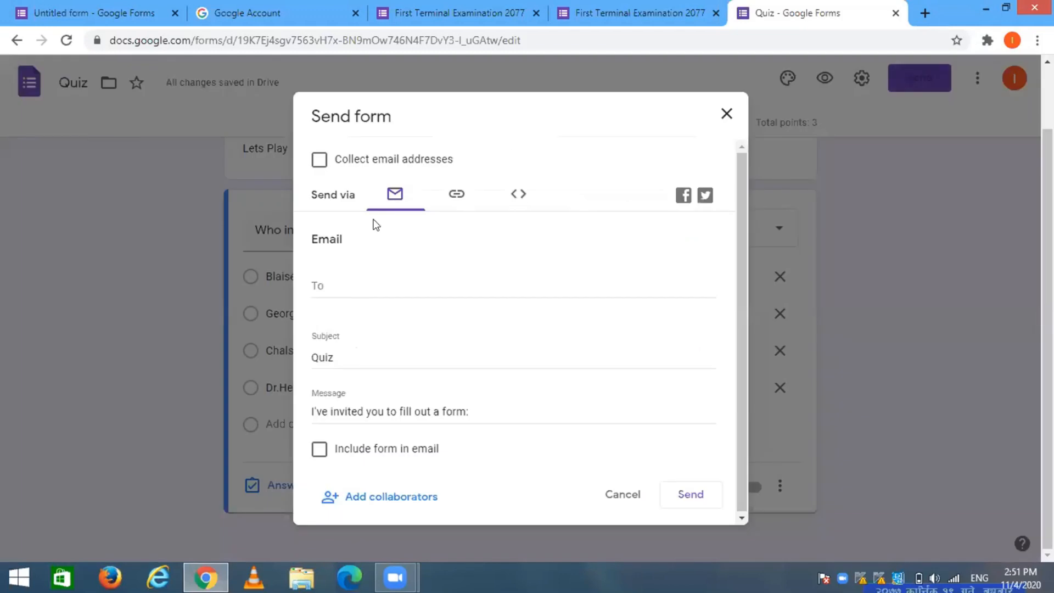
left_click(333, 279)
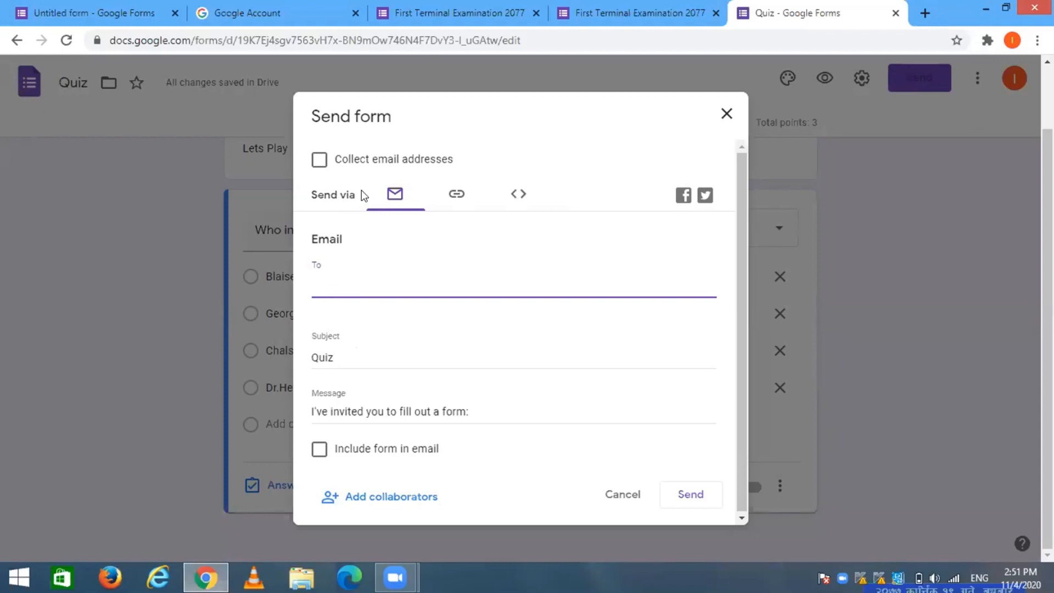
left_click(393, 198)
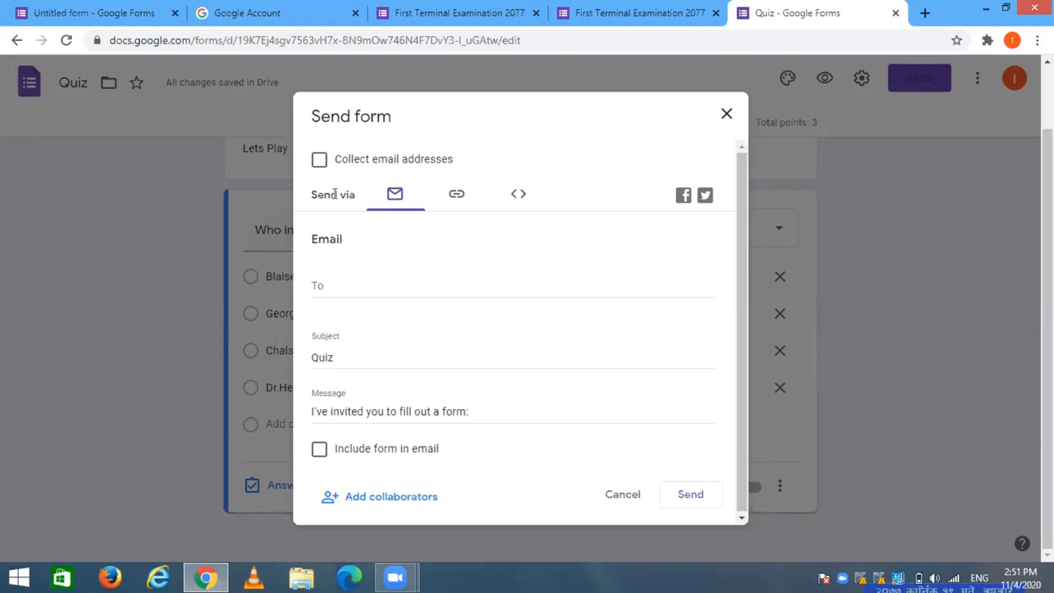
left_click(460, 195)
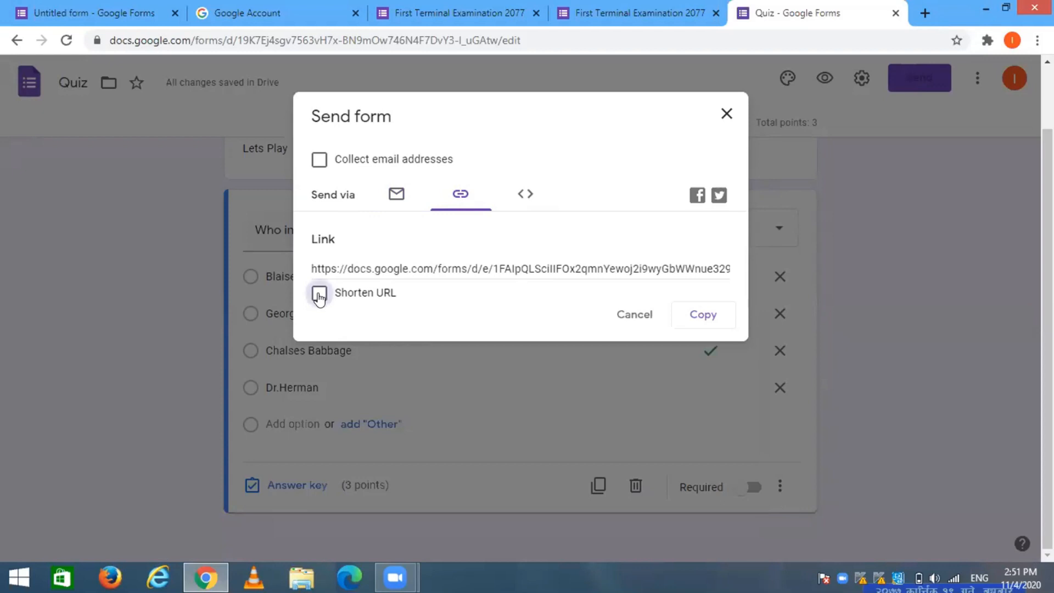
left_click(318, 295)
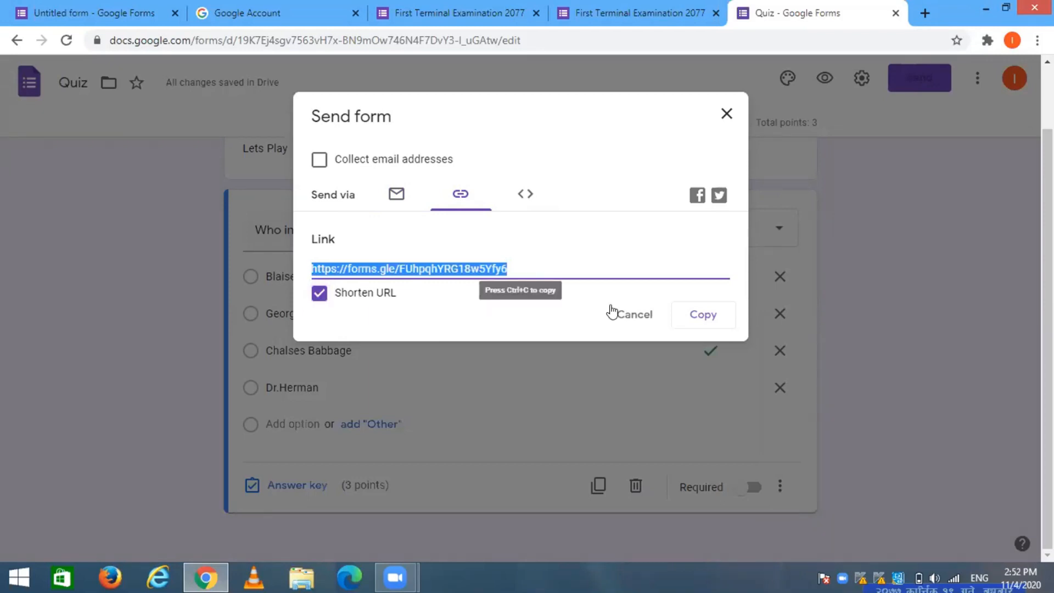
left_click(705, 316)
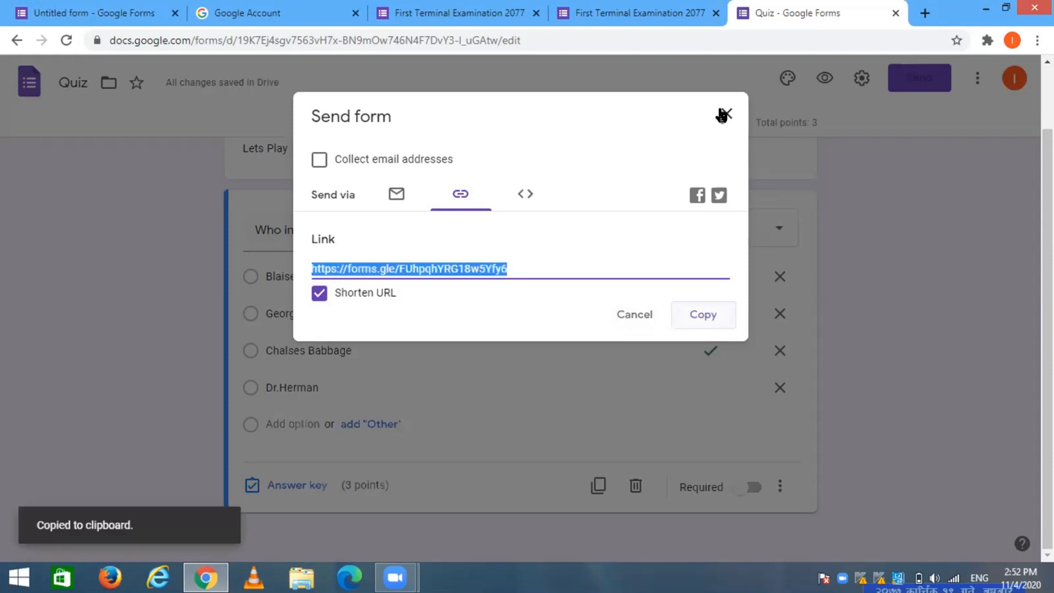
left_click(727, 115)
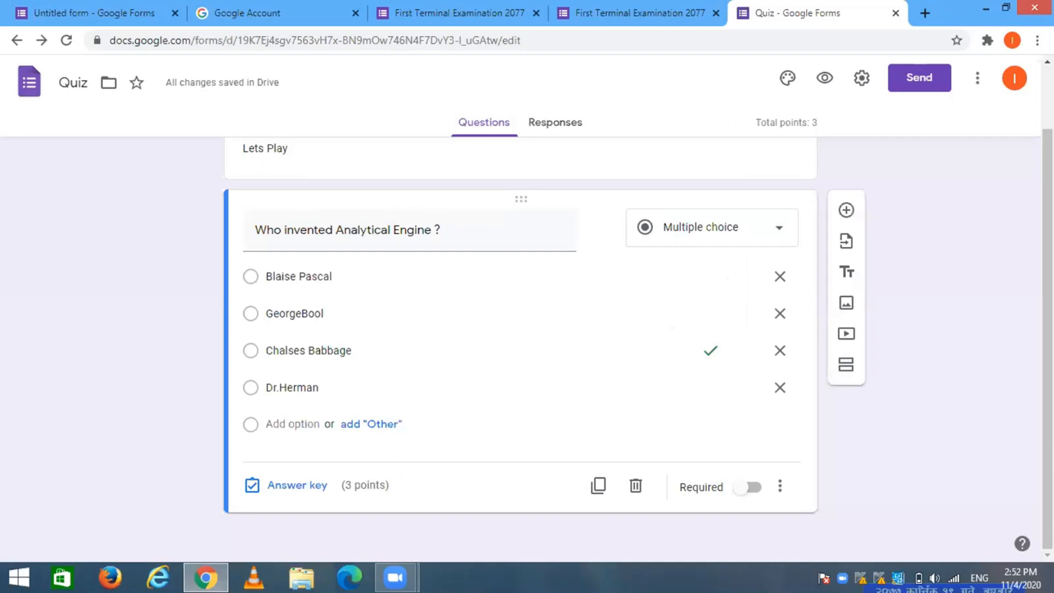
- Dismiss the Zoom window previews and minimize Chrome to reveal the desktop
mouse_move(396, 576)
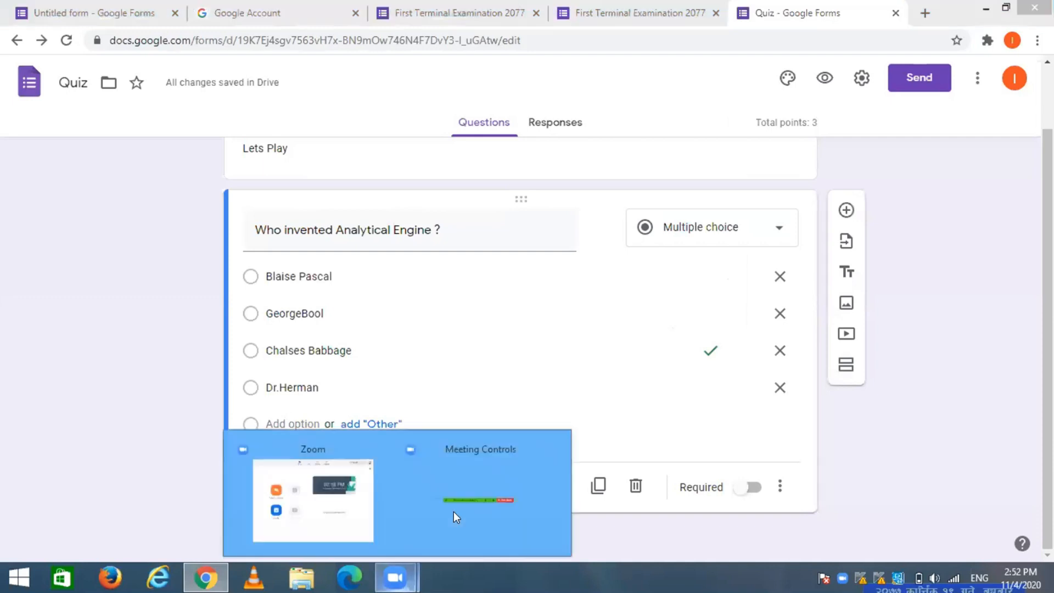
left_click(440, 521)
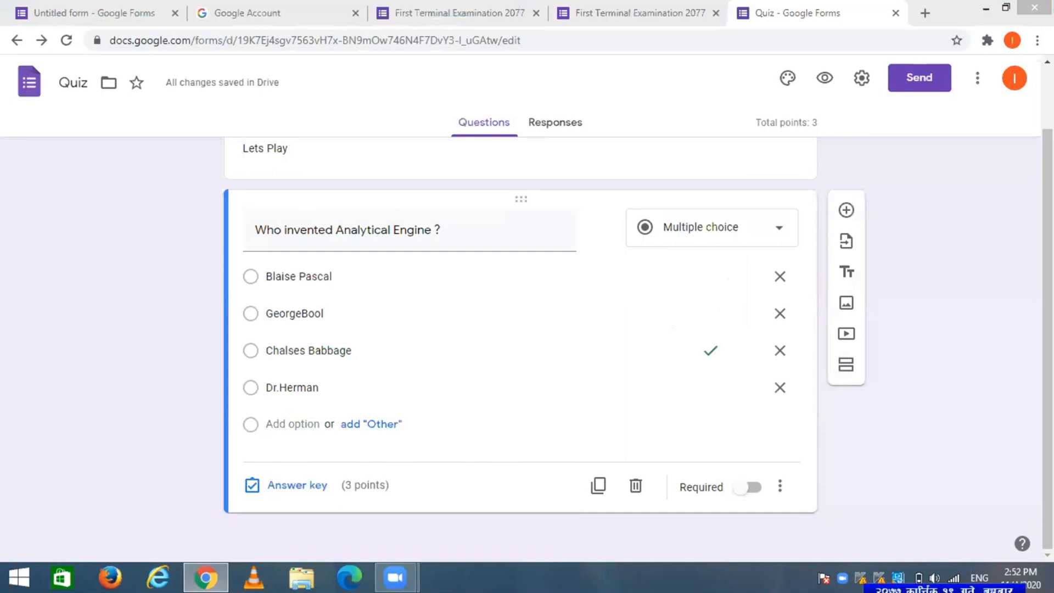
left_click(1005, 9)
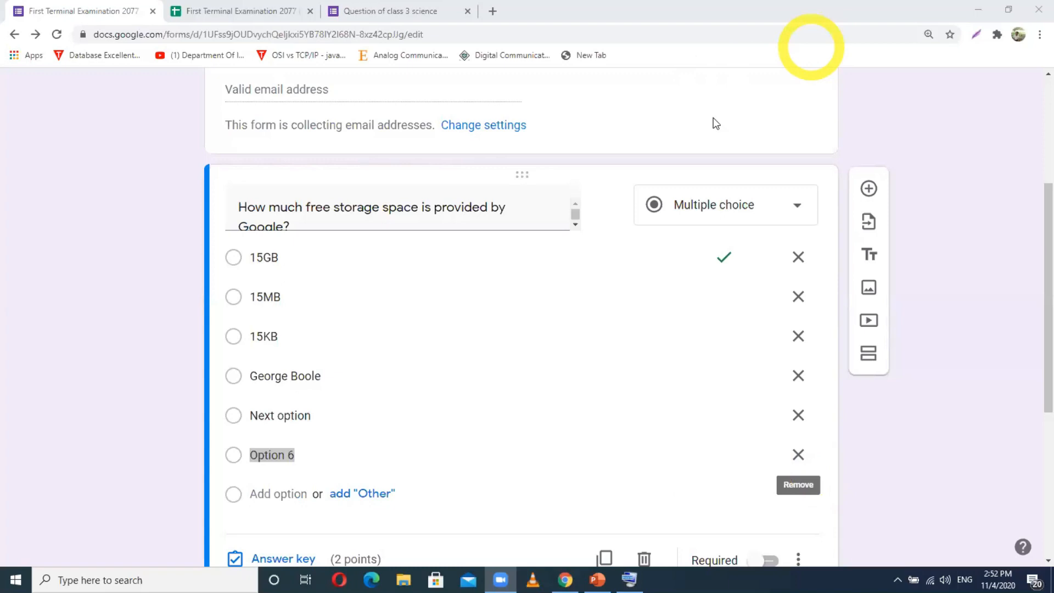
left_click(610, 235)
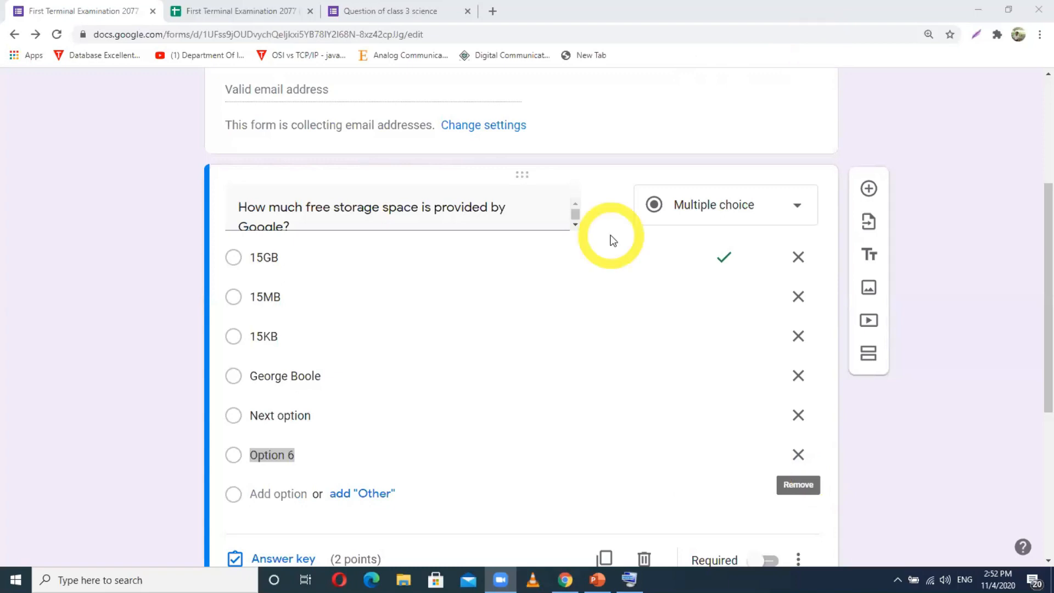
left_click(626, 163)
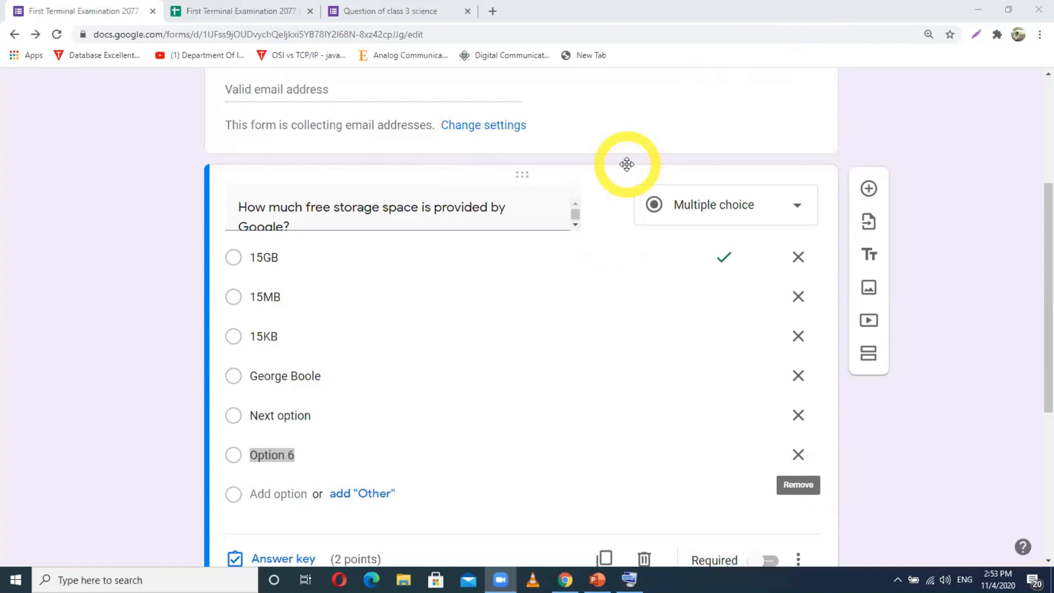
left_click_drag(1036, 228, 1035, 95)
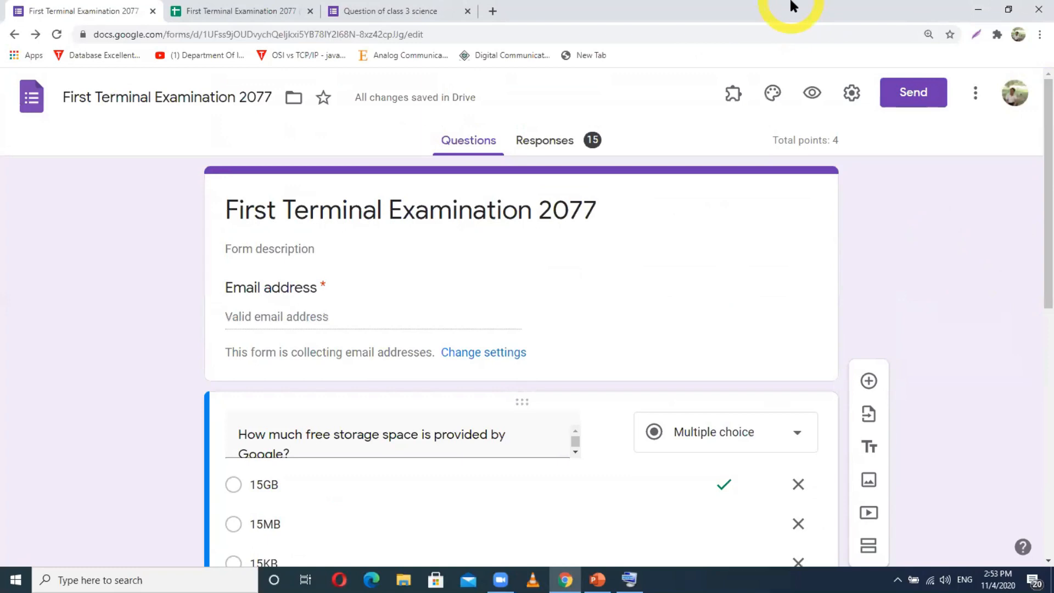
left_click(966, 8)
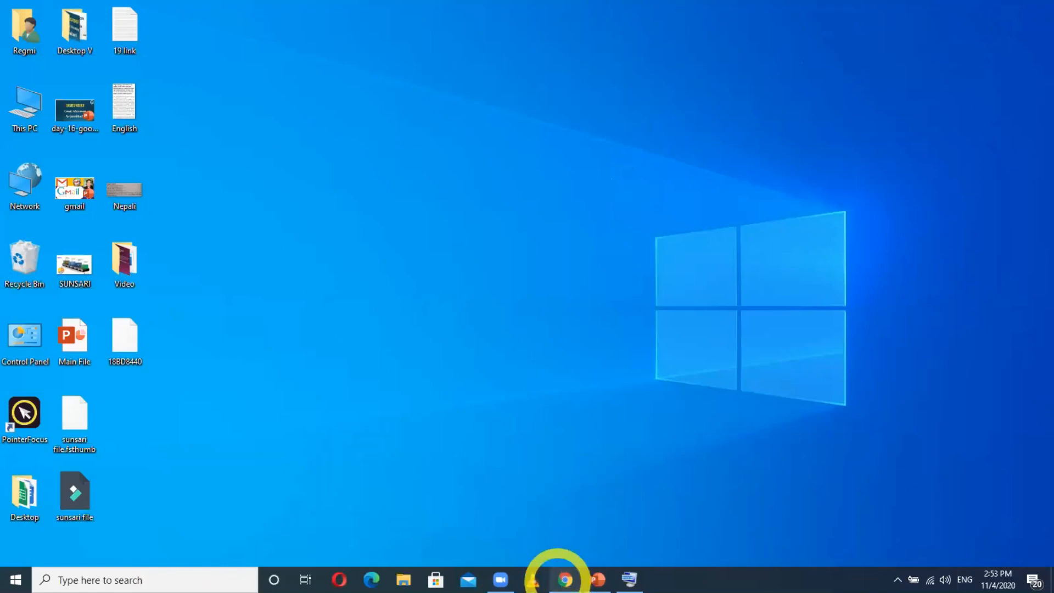
- Reopen Chrome on the First Terminal Examination 2077 form and scroll to its top
left_click(559, 579)
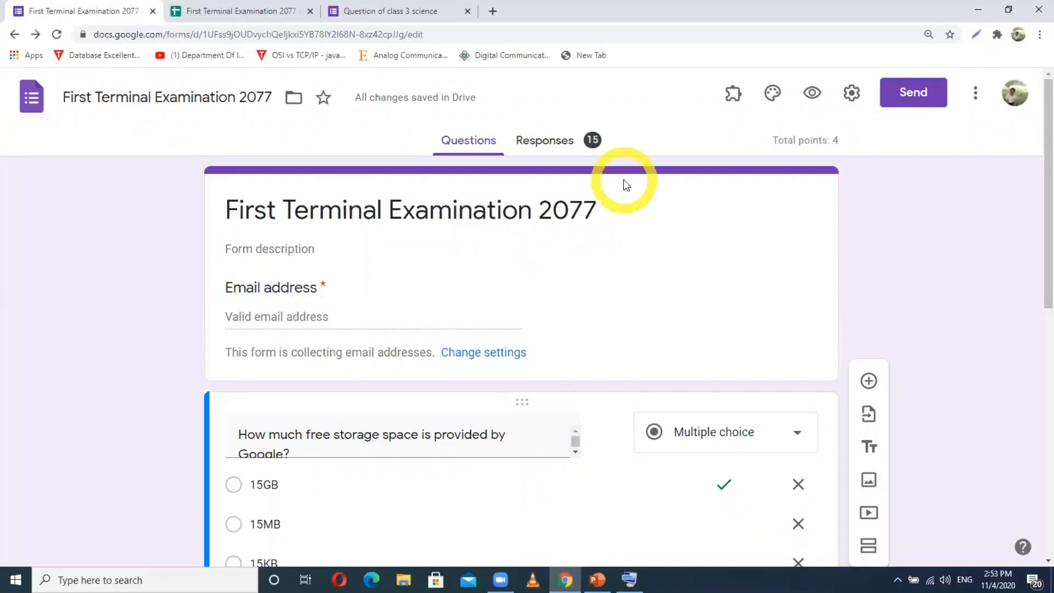
left_click_drag(1034, 236, 1035, 311)
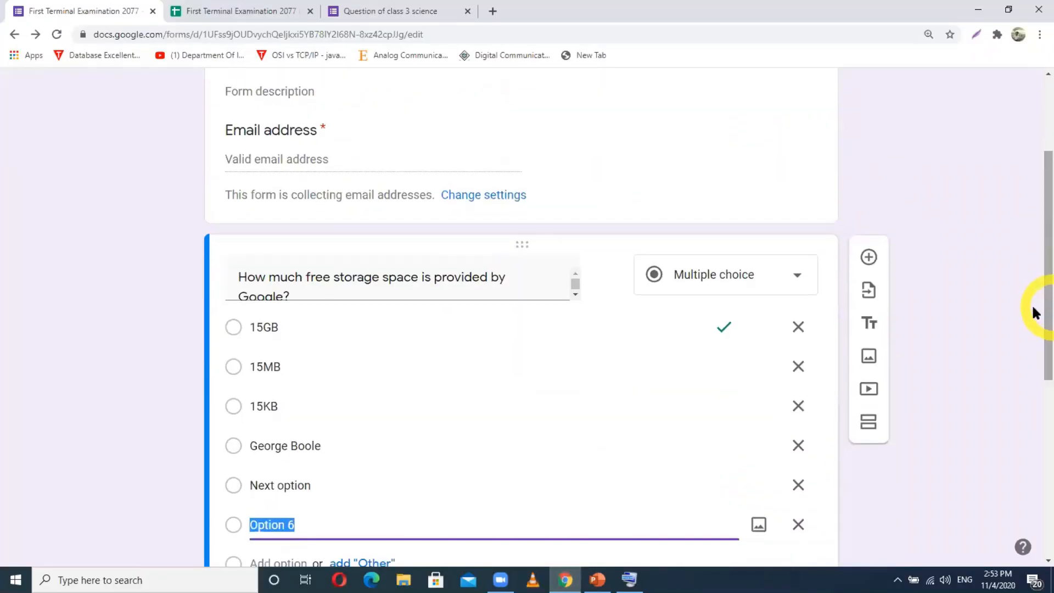
left_click_drag(1035, 276, 1035, 336)
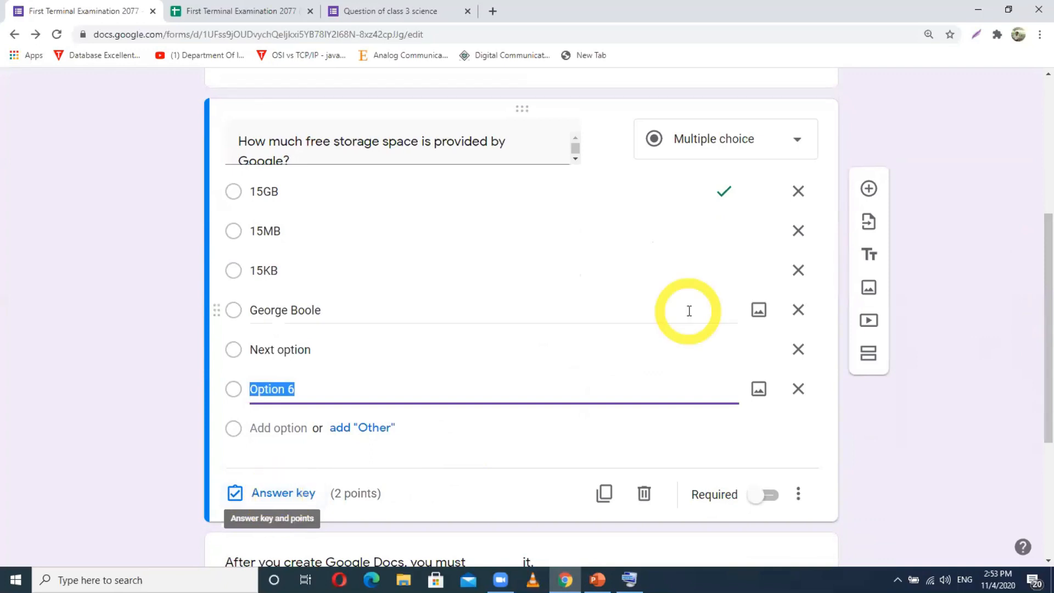
left_click_drag(1036, 246, 1035, 61)
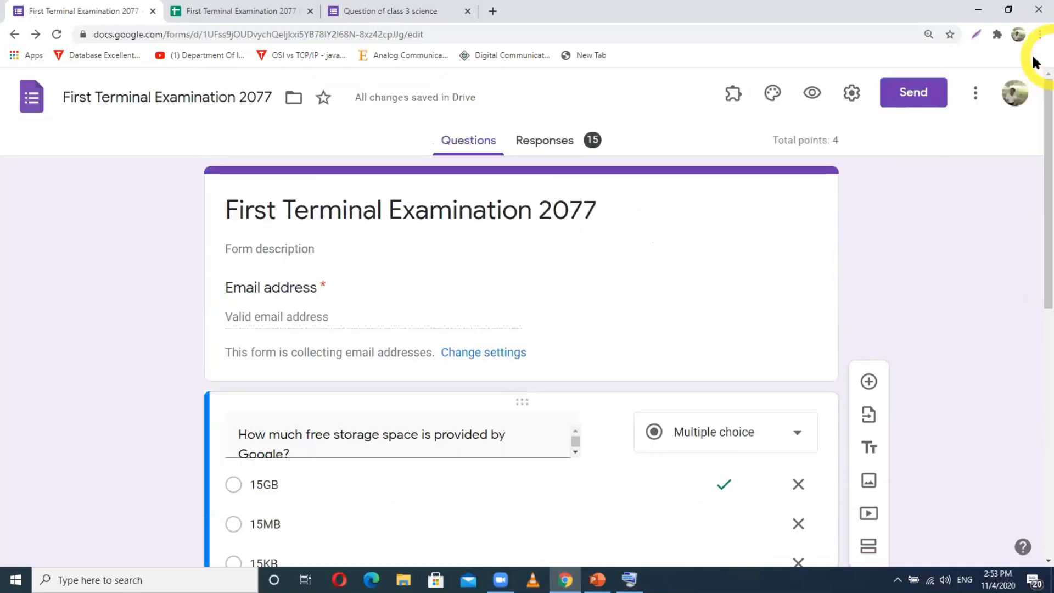
left_click(851, 95)
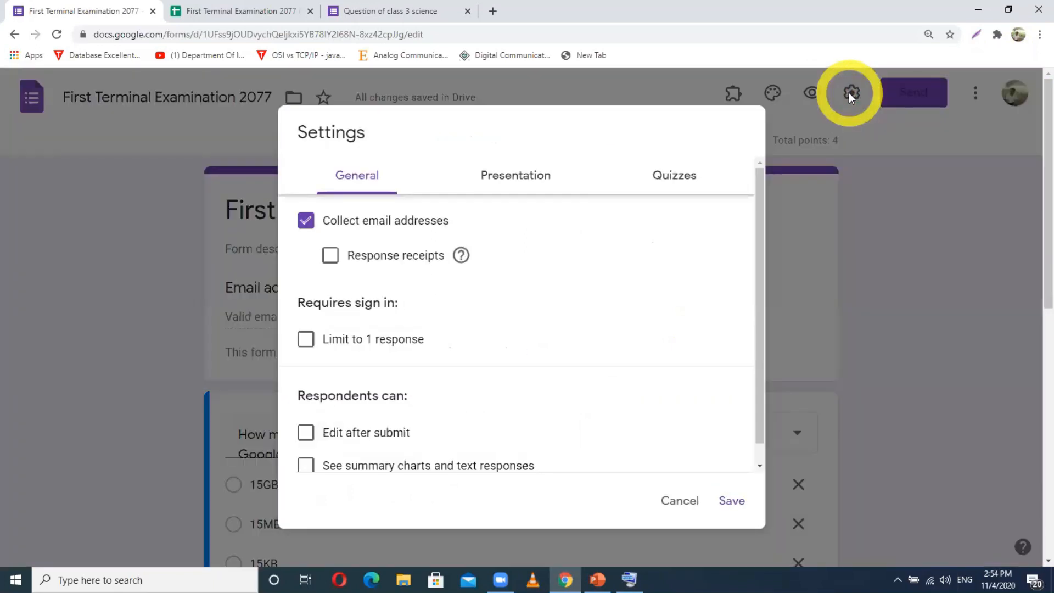
left_click(675, 178)
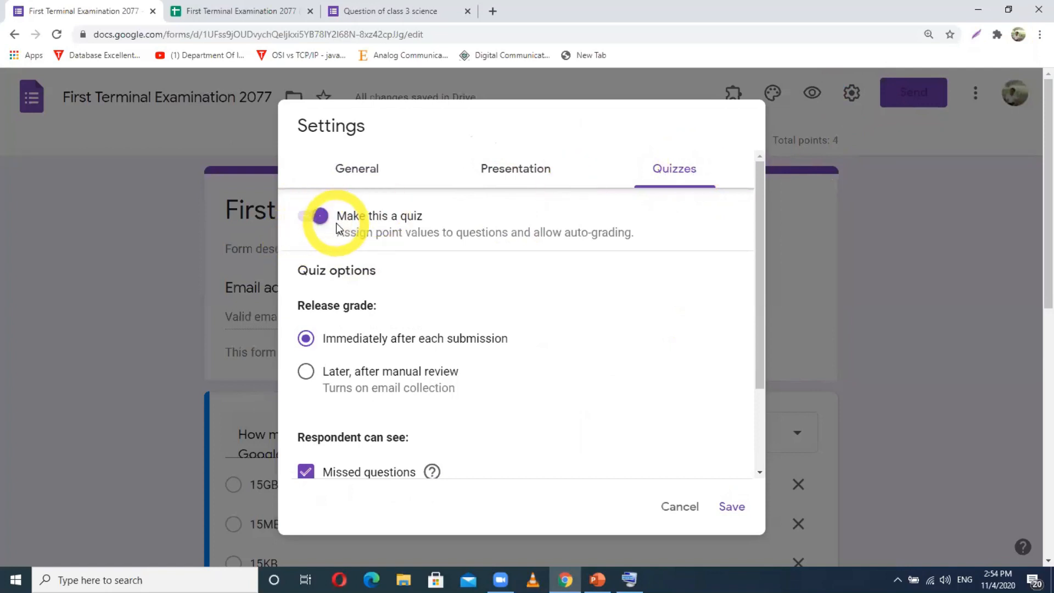
left_click(695, 512)
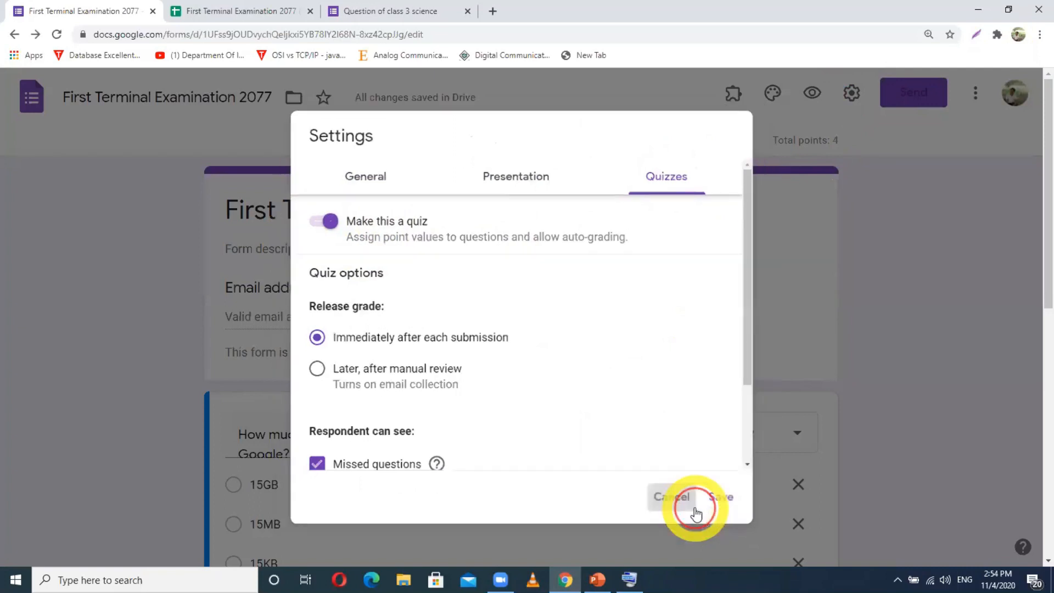
left_click_drag(1035, 224, 1032, 339)
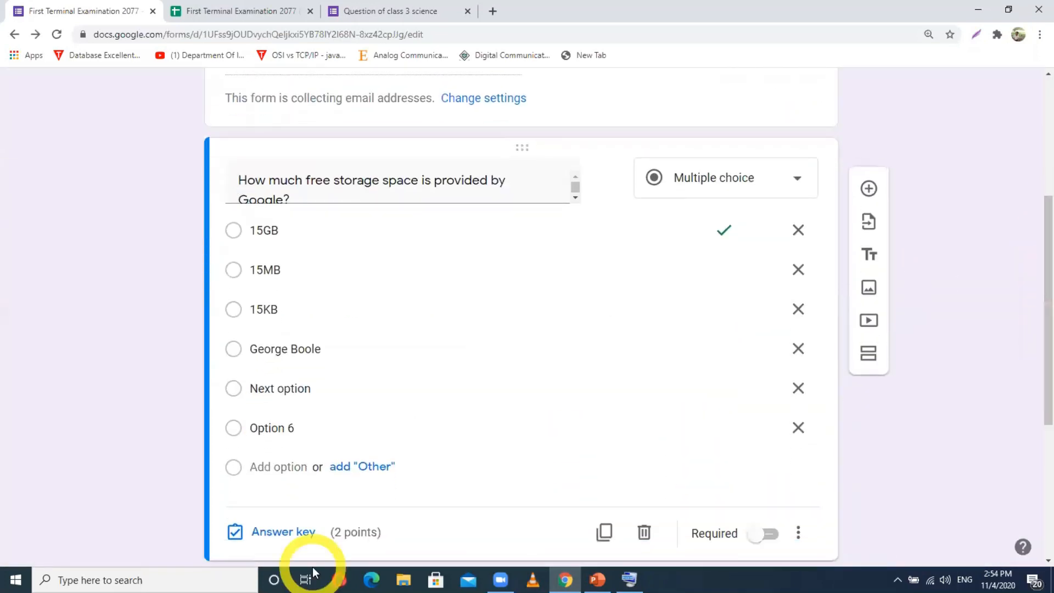
- Keep 15GB as the storage question's correct answer and make it worth 4 points
left_click(288, 531)
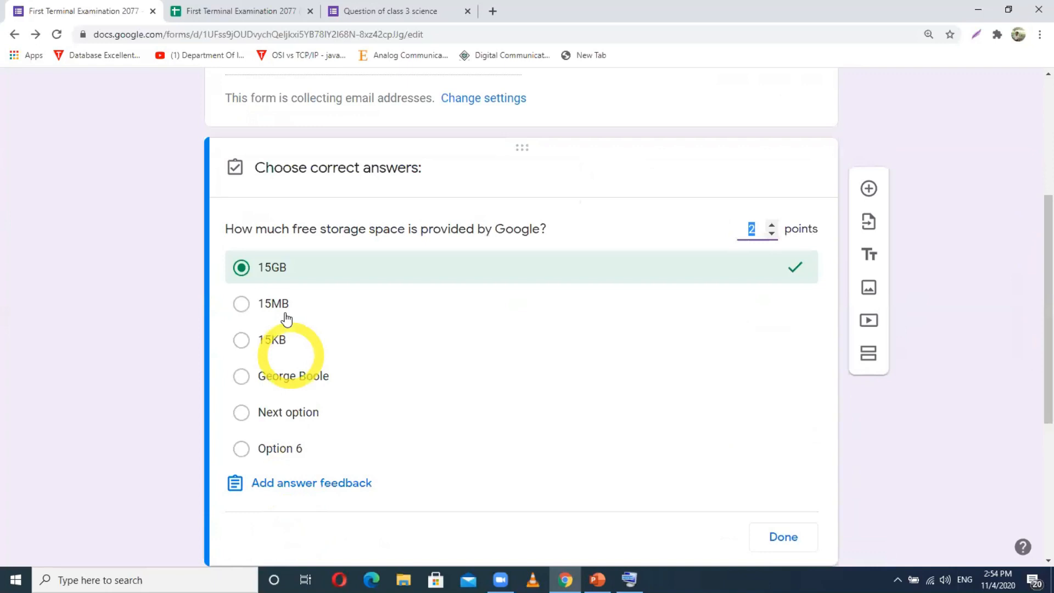
left_click(241, 268)
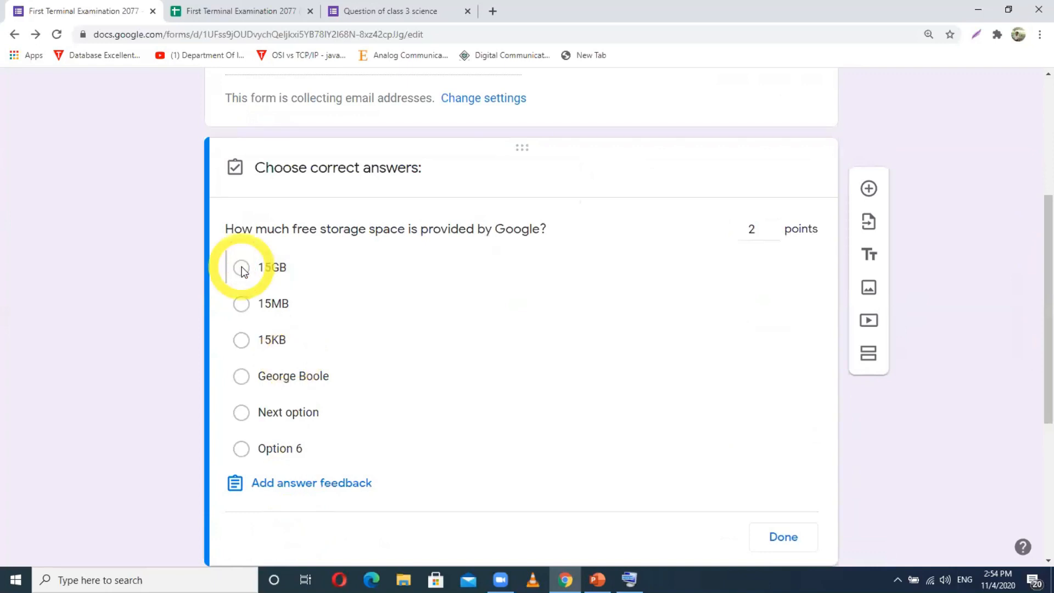
left_click(241, 269)
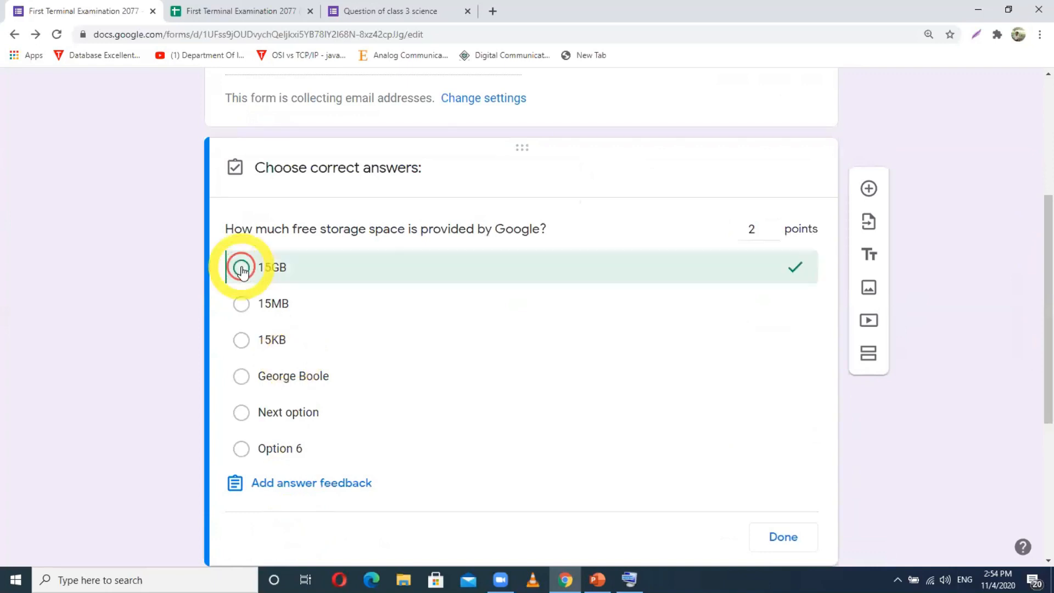
left_click(773, 225)
left_click(773, 225)
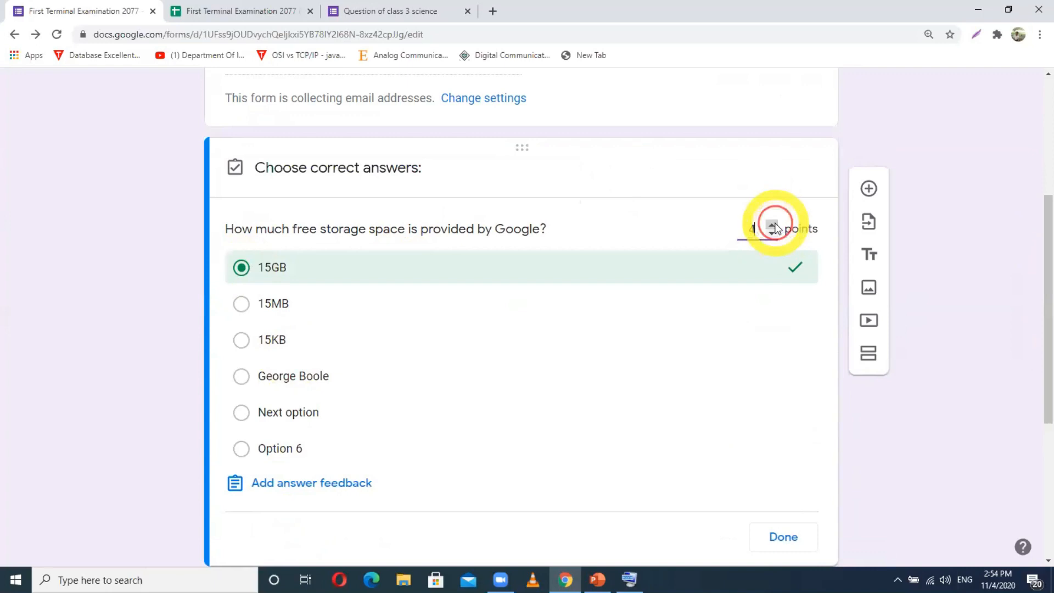
left_click(780, 538)
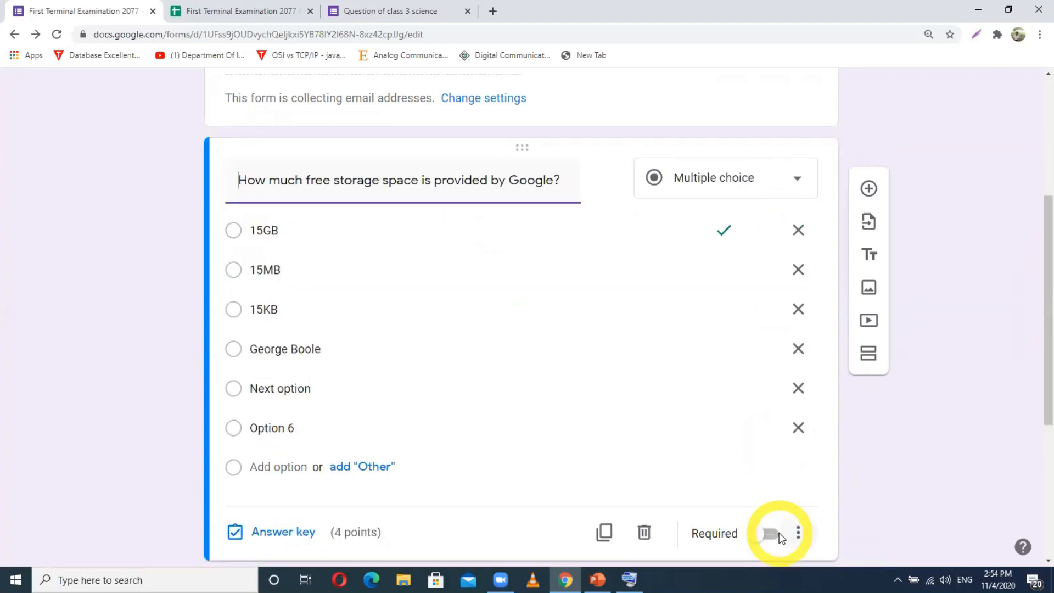
- Add a new blank question below the 'After you create Google Docs' question
left_click(494, 23)
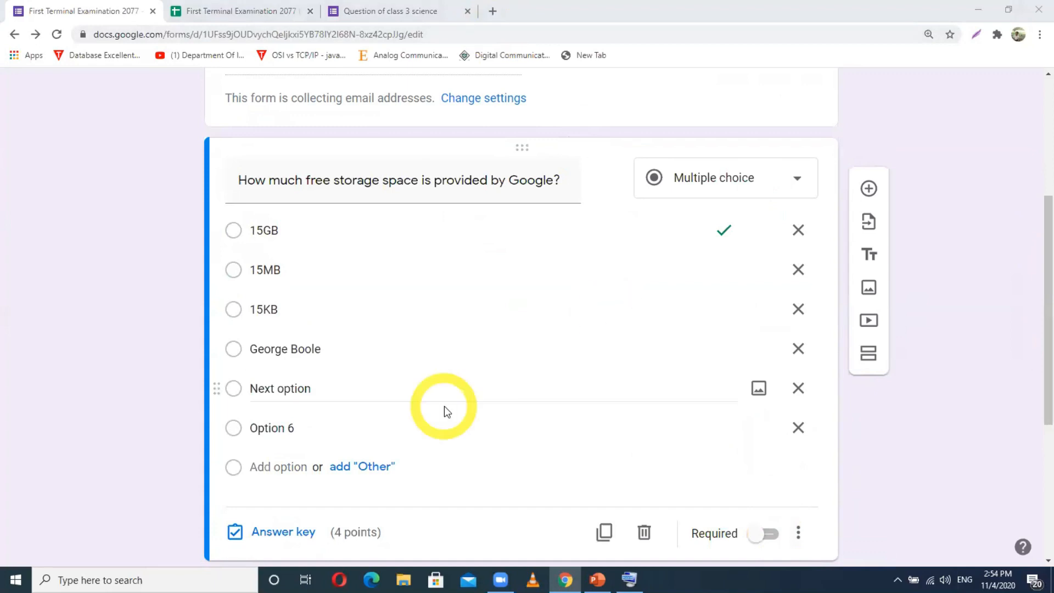
left_click(507, 201)
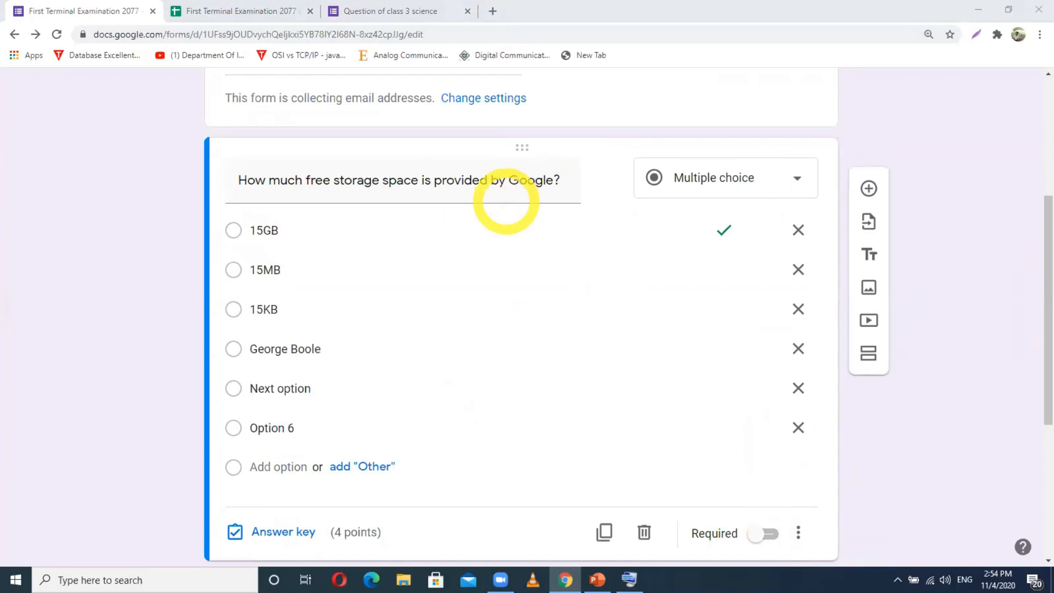
left_click(562, 225)
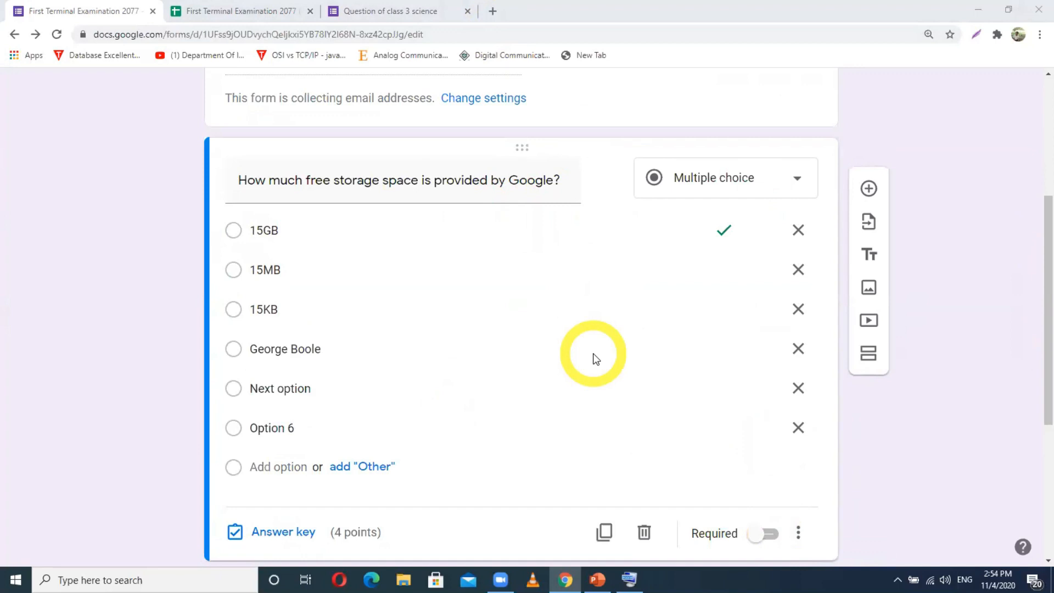
left_click(589, 233)
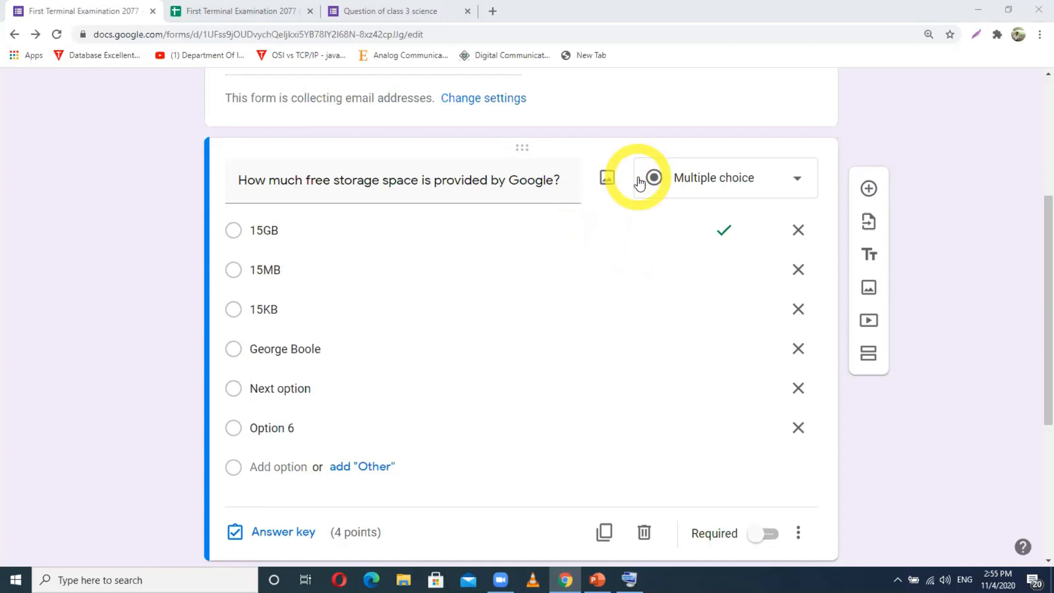
left_click_drag(1048, 225, 1035, 158)
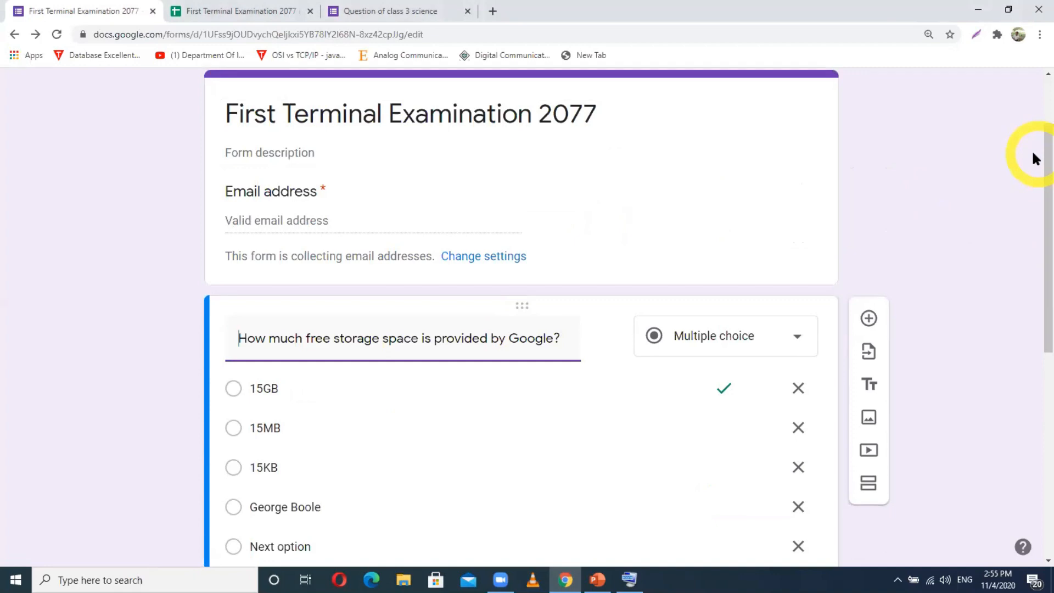
left_click_drag(1047, 162, 1037, 412)
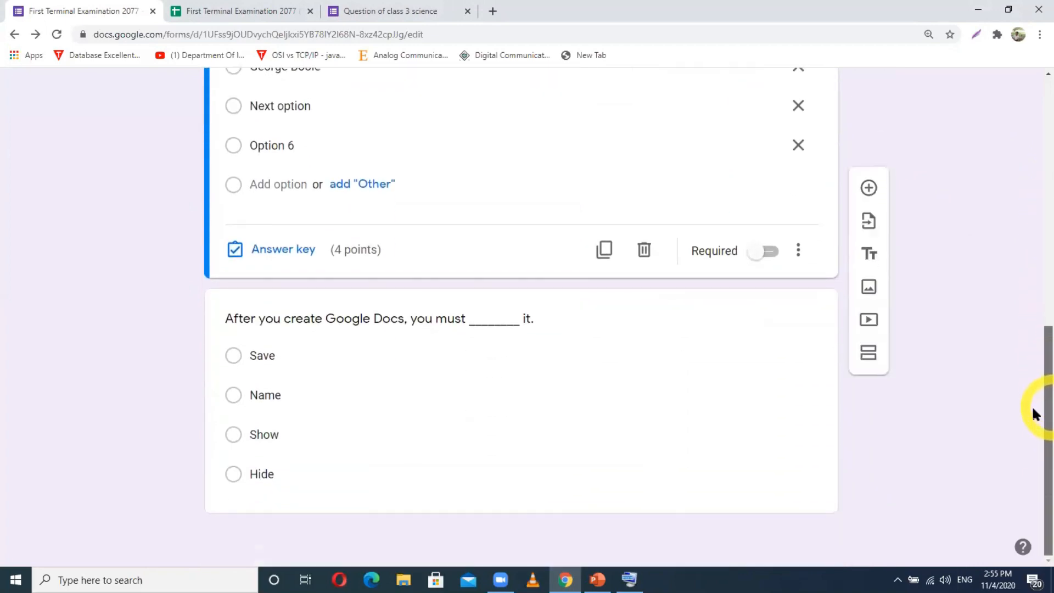
left_click(340, 481)
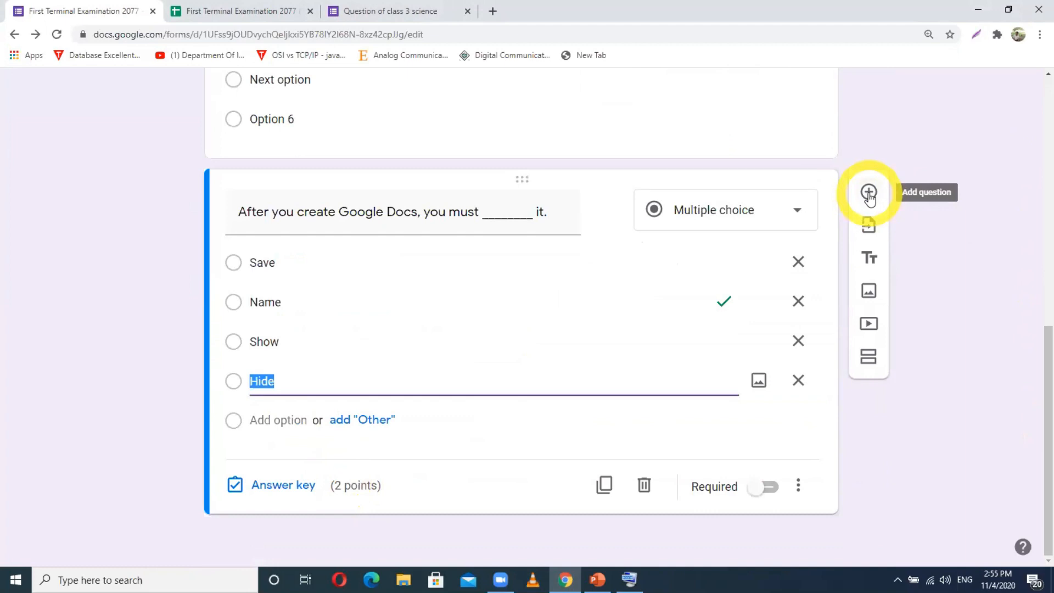
left_click(869, 193)
left_click(279, 451)
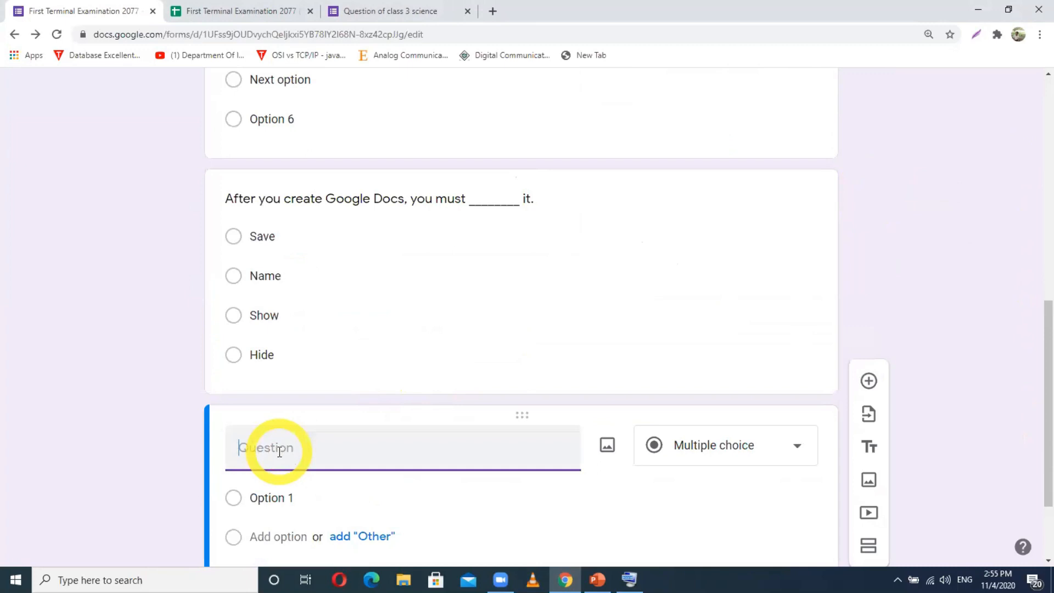
- Enter the question 'What do you type in Run command to start Microsoft Word?'
type("What is")
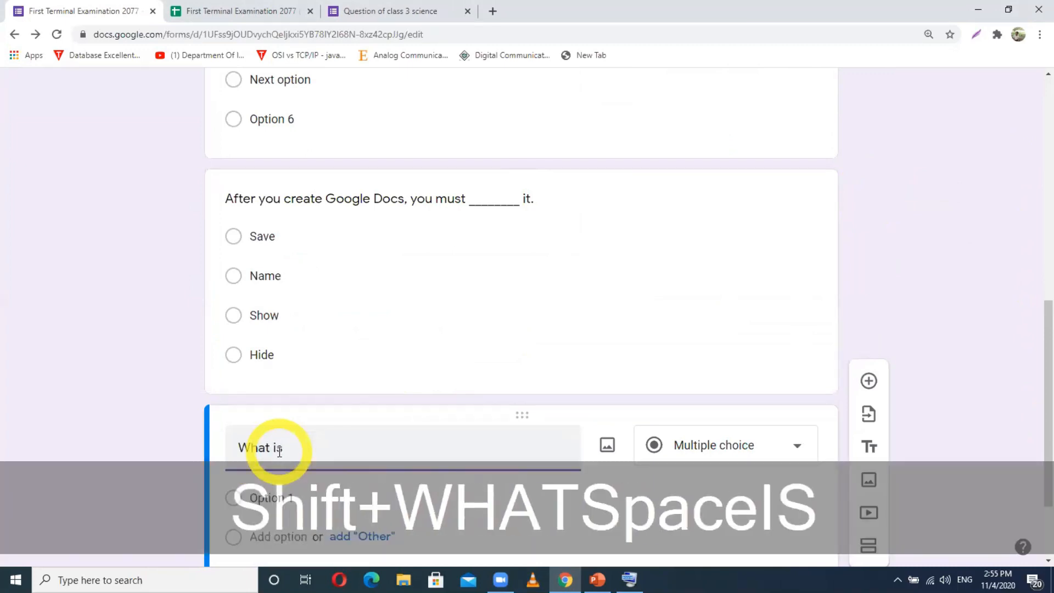
key("BackSpace")
key("BackSpace")
type("do youtype")
key("BackSpace")
key("BackSpace")
key("BackSpace")
type("type in ")
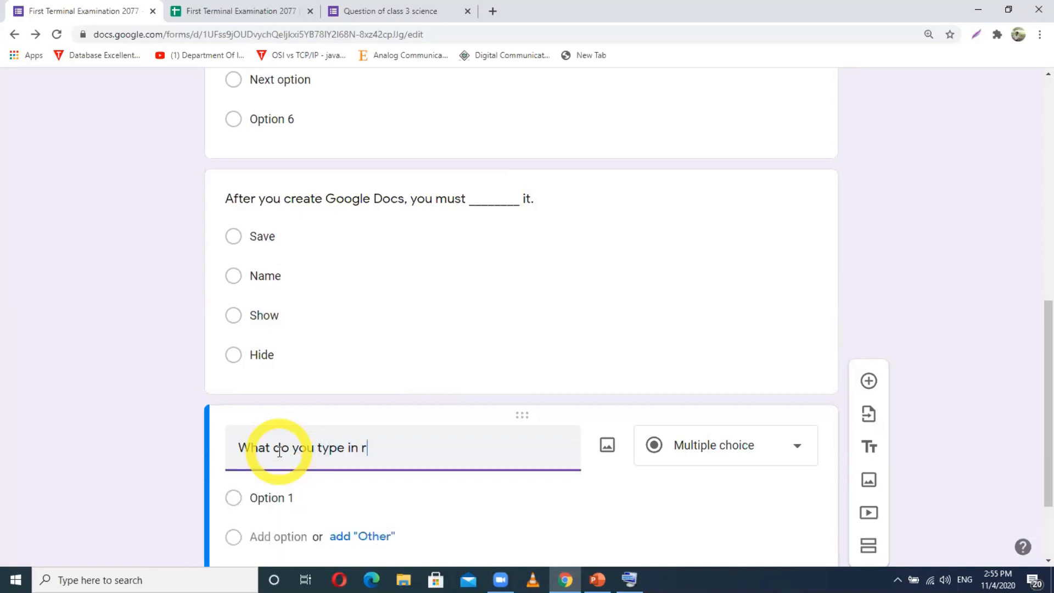
type("Run command ")
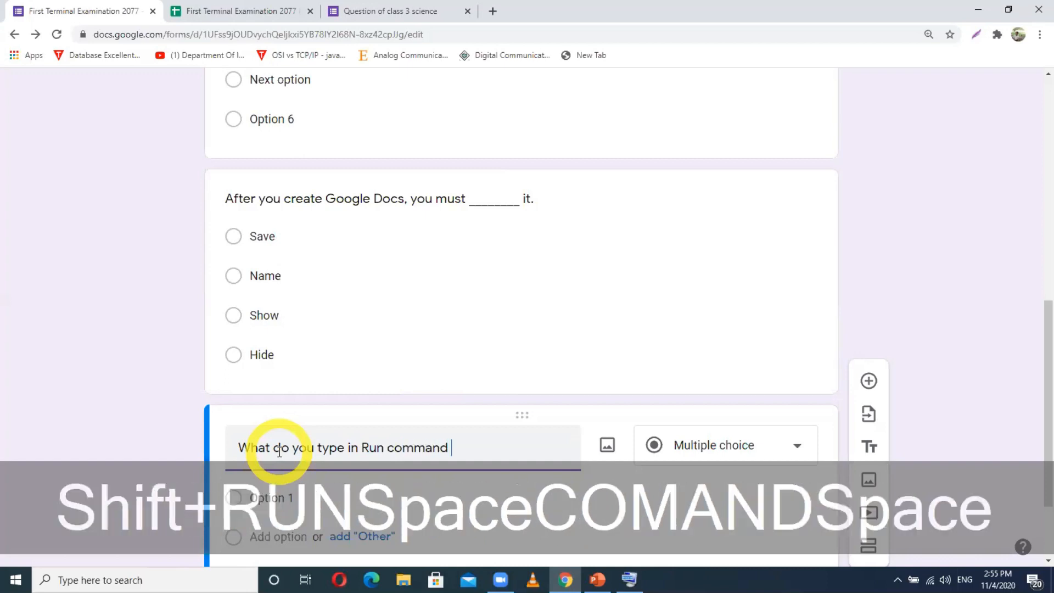
type("to start ")
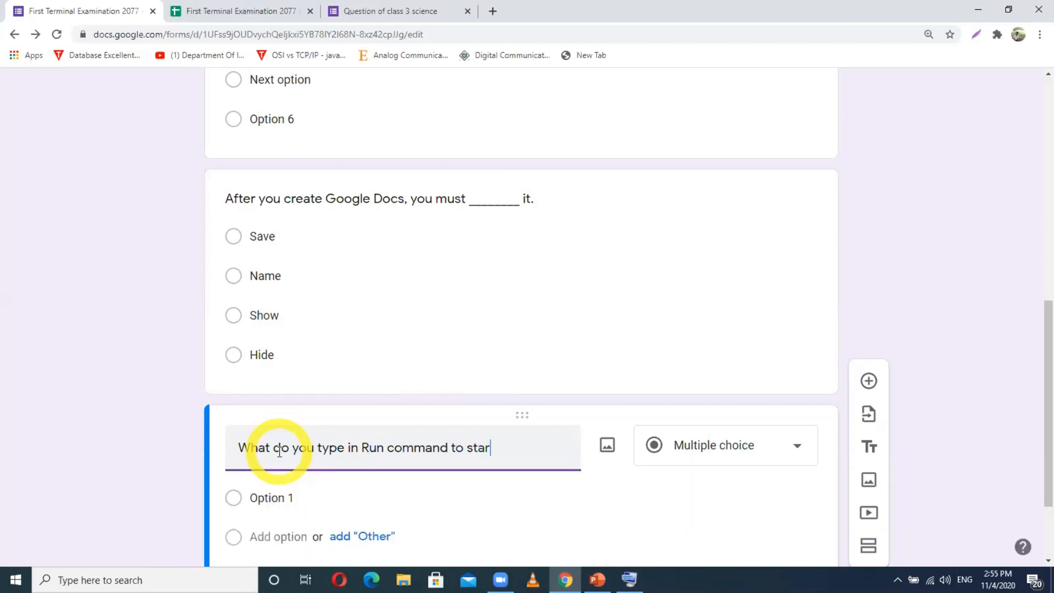
type("Micro")
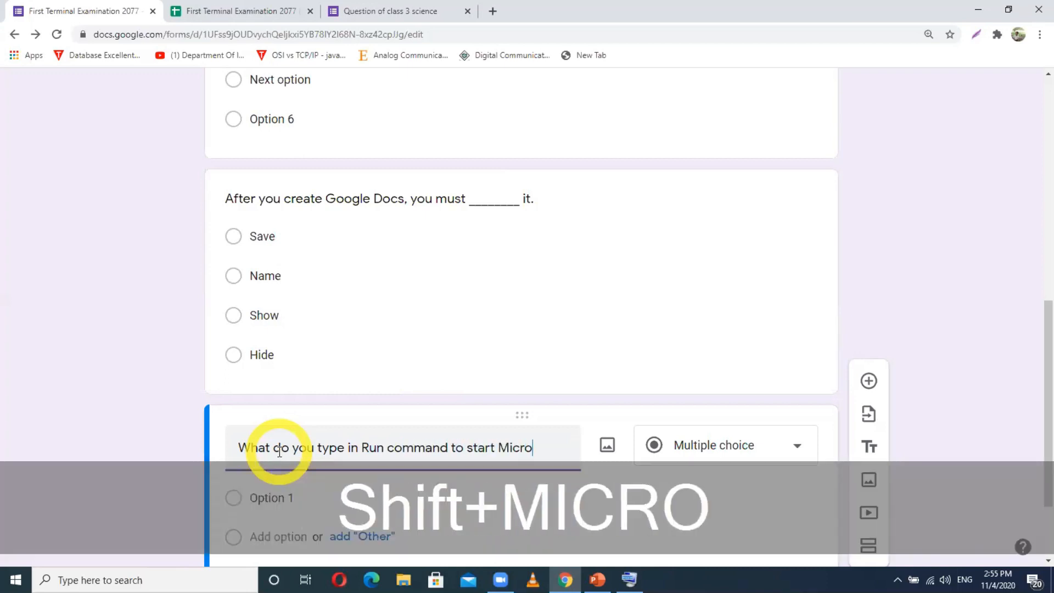
type("soft Word?")
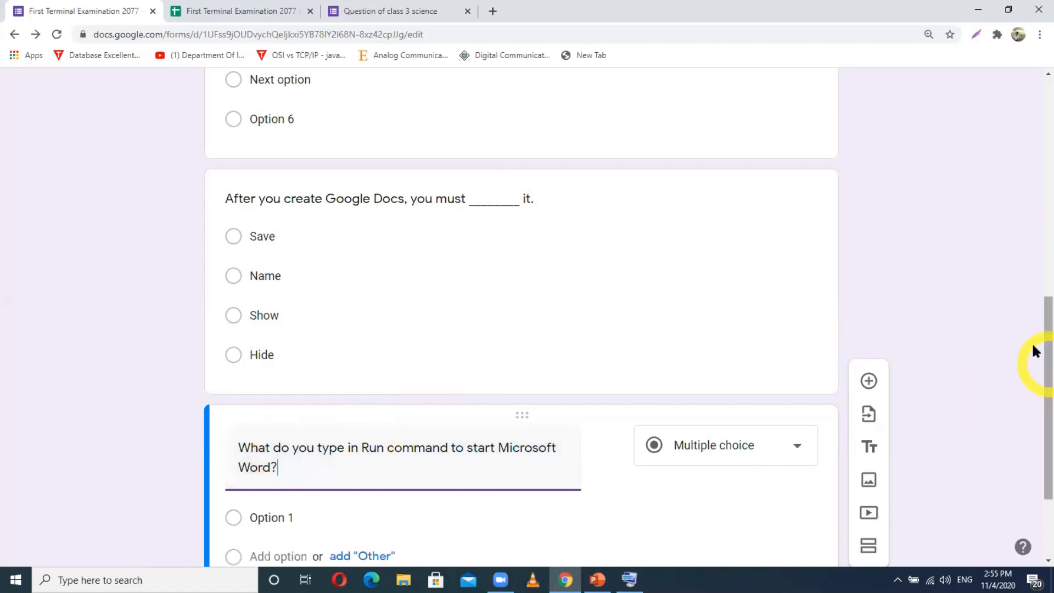
- Add the answer options Winword, Word, Microsoft Word and MSword
scroll(1034, 372, "down", 1)
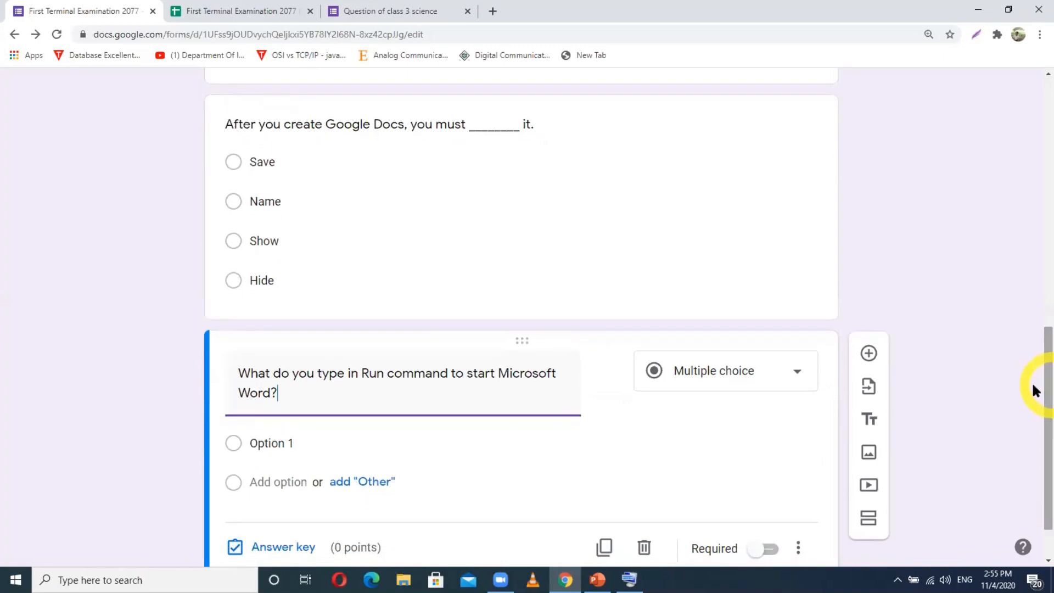
left_click(278, 442)
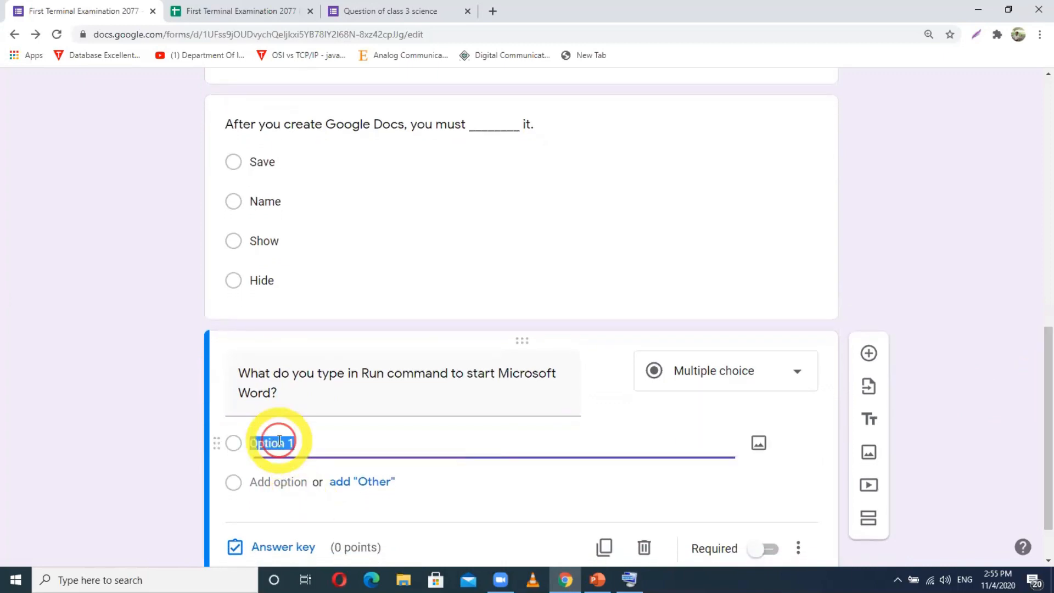
type("Winword")
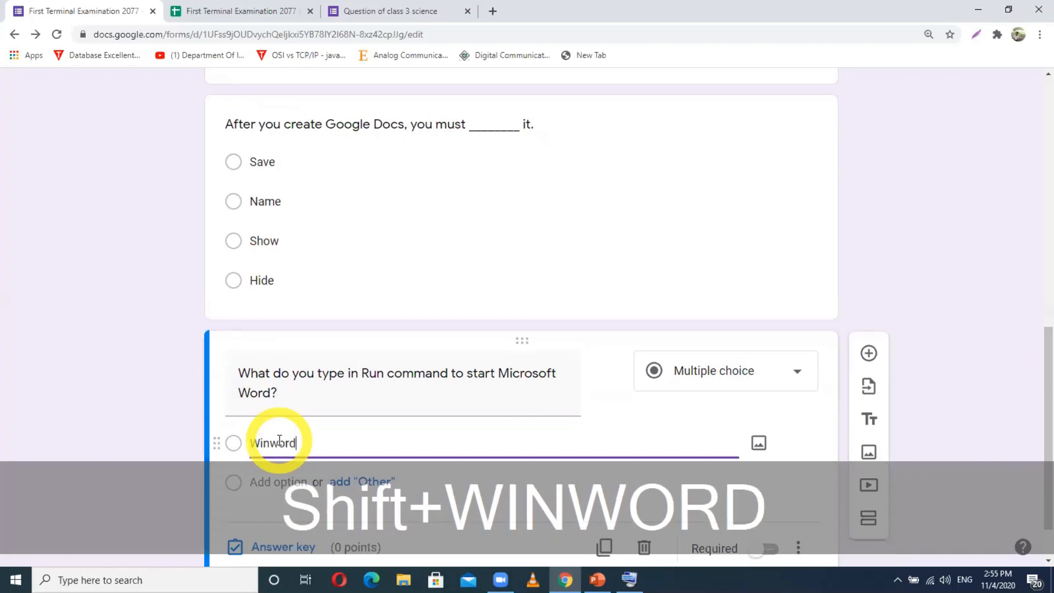
key("Down")
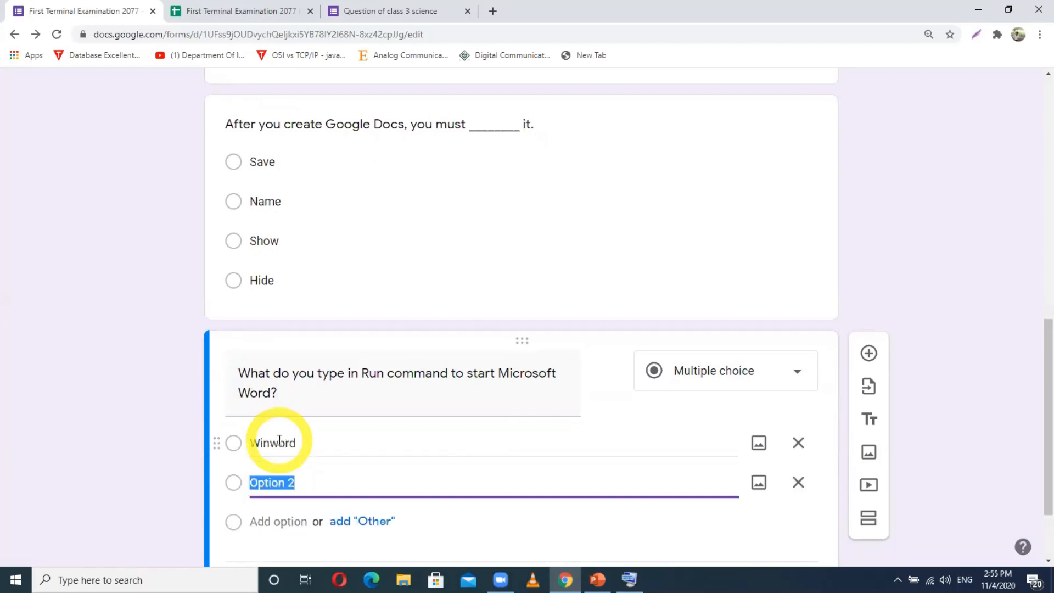
type("Word")
key("Down")
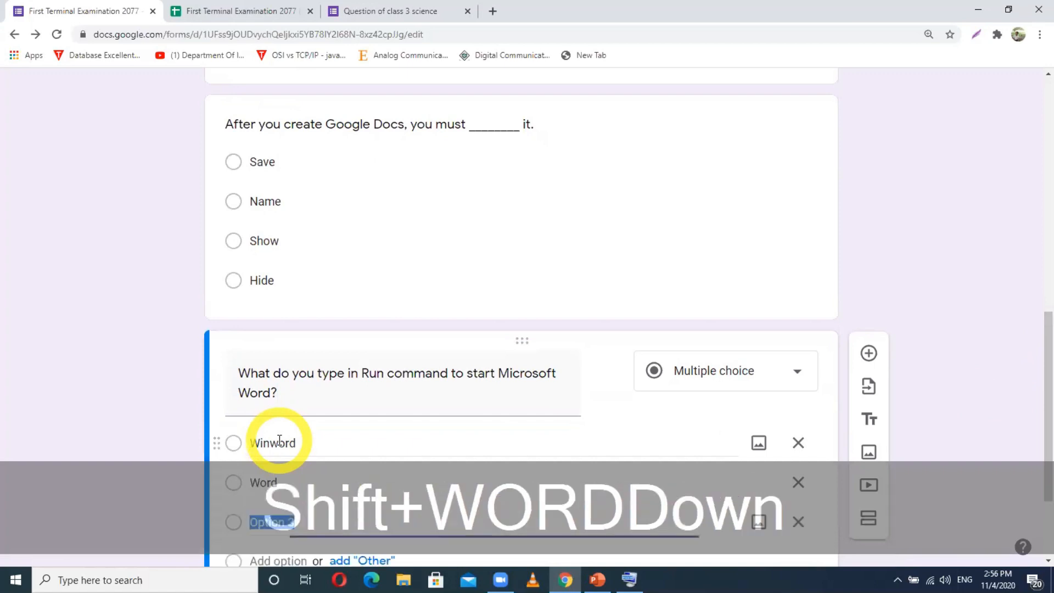
key("shift")
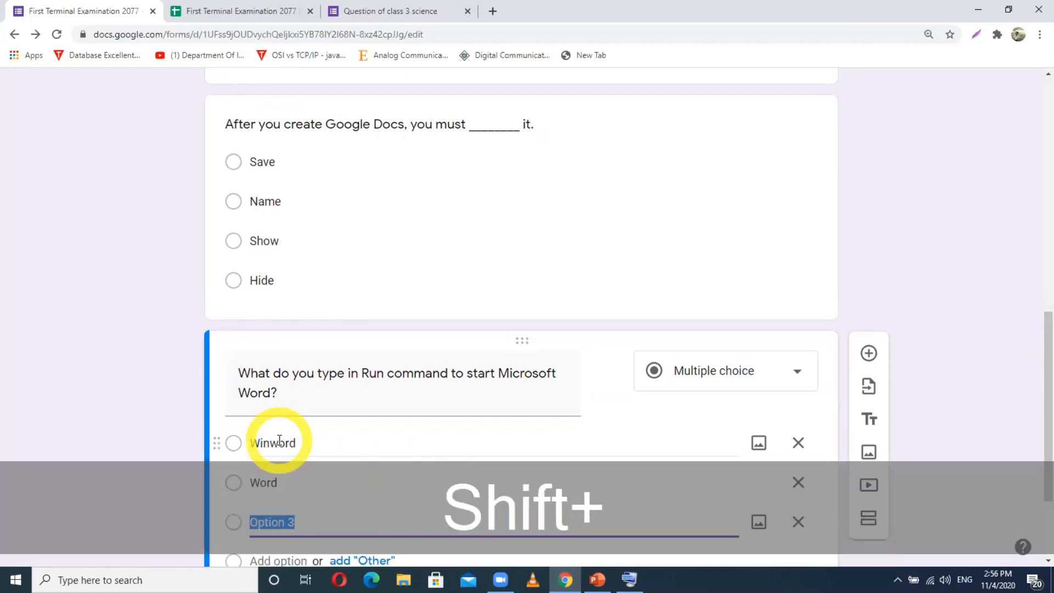
type("Microsoft Word")
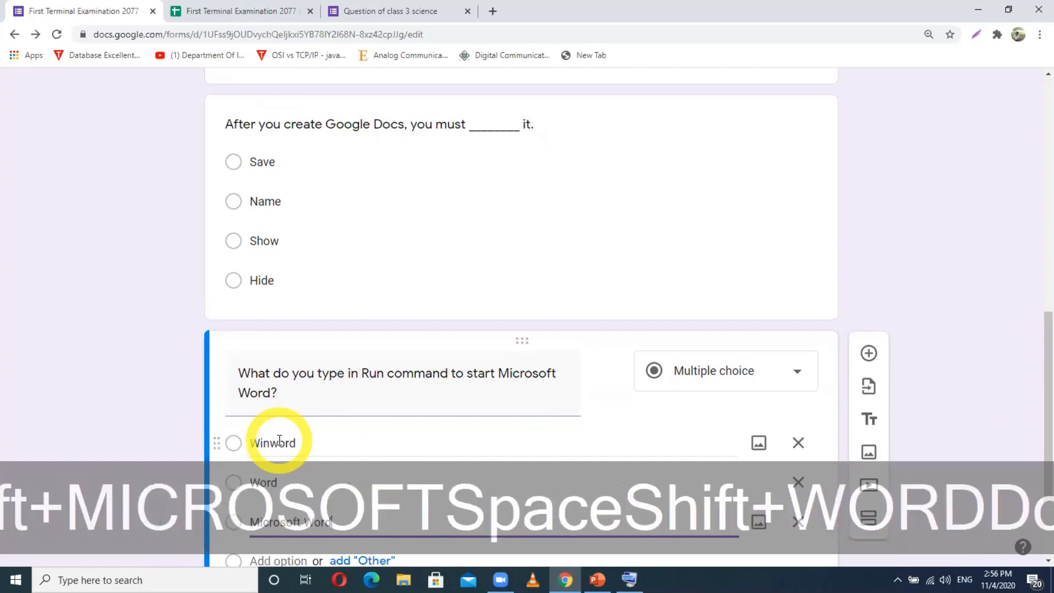
key("Down")
key("shift")
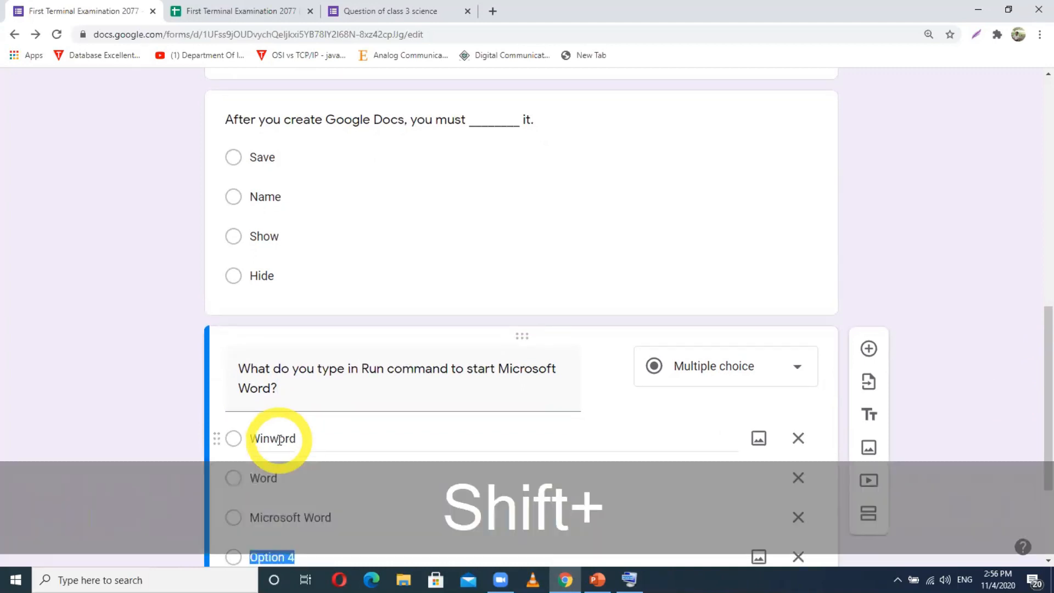
type("MSword")
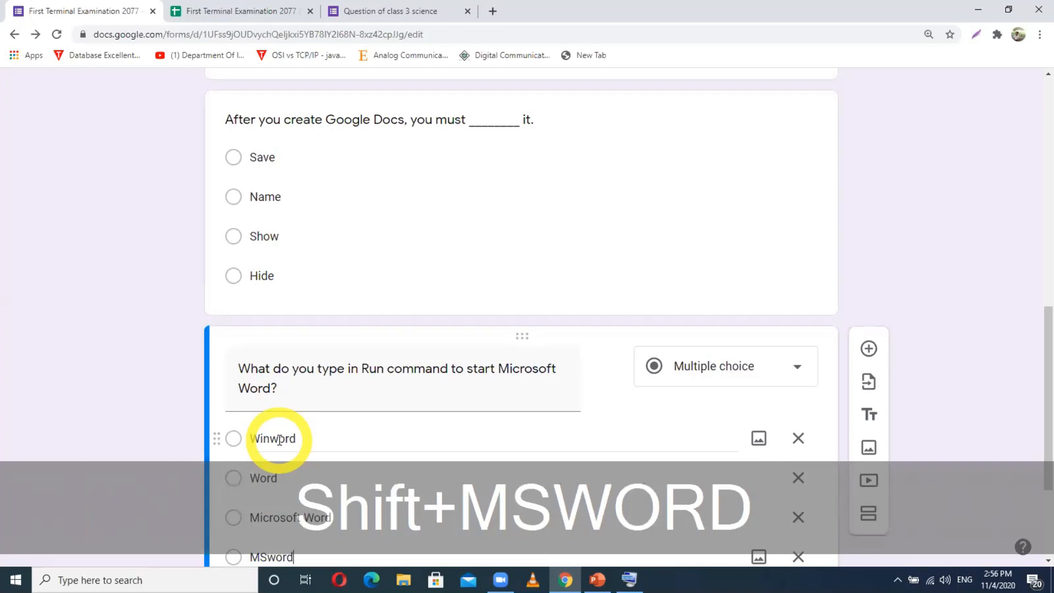
- Mark Winword correct for 2 points and add another blank question below
left_click_drag(1035, 337, 1035, 405)
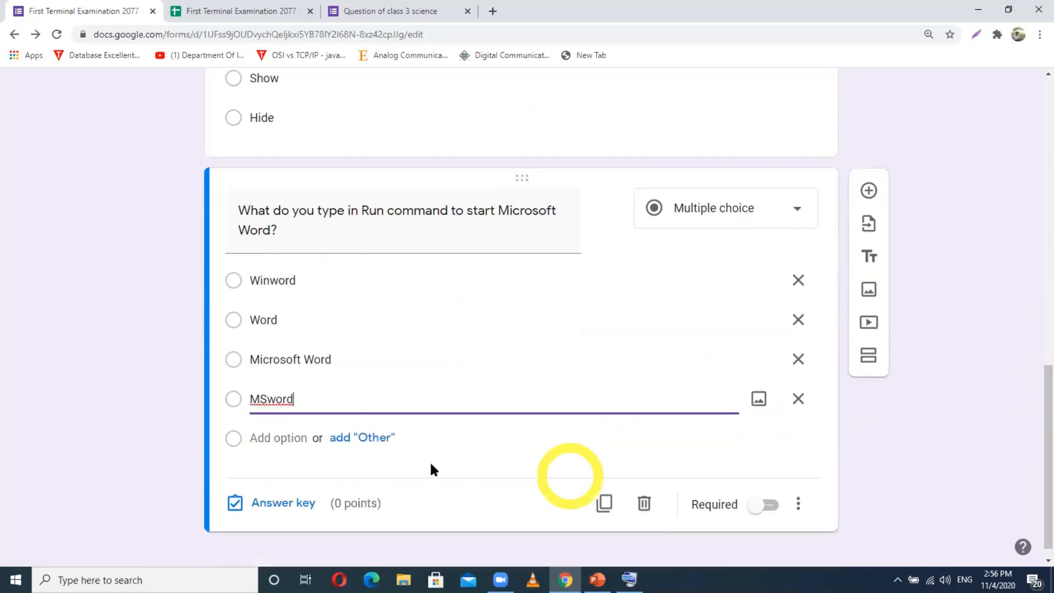
left_click(294, 503)
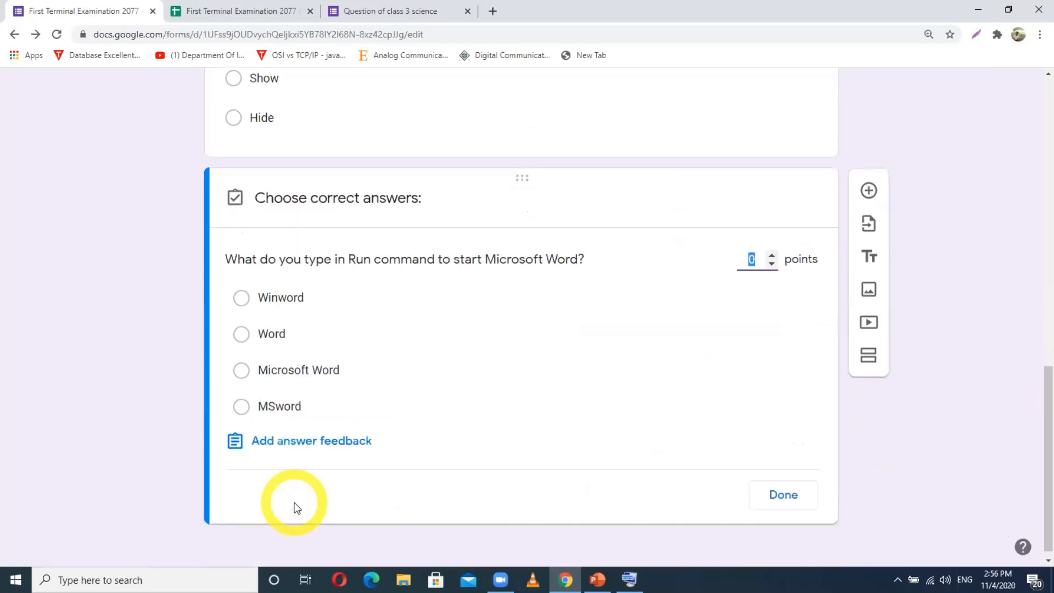
left_click(243, 303)
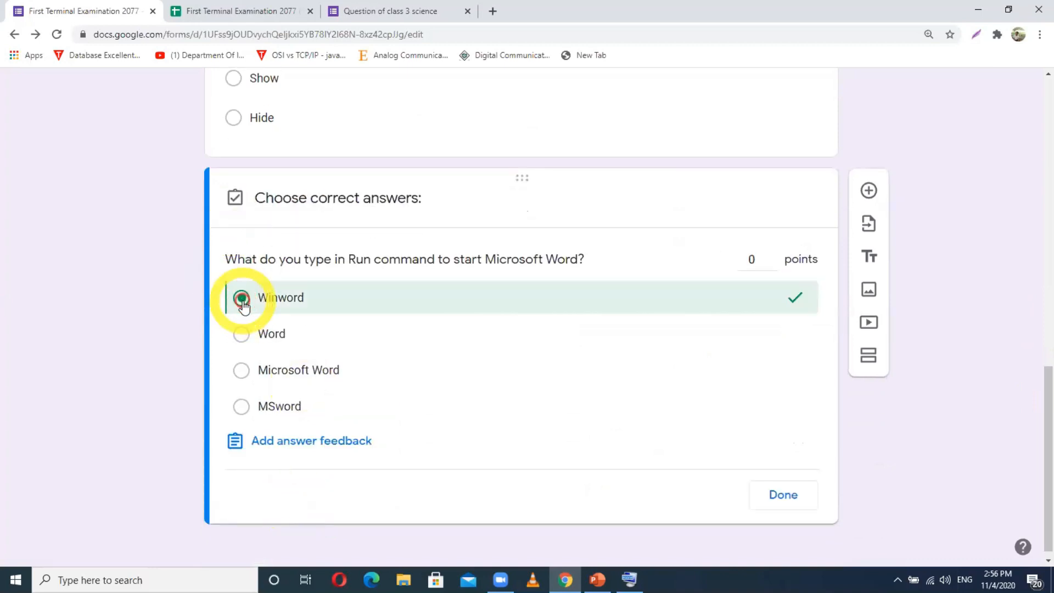
left_click(772, 256)
left_click(771, 256)
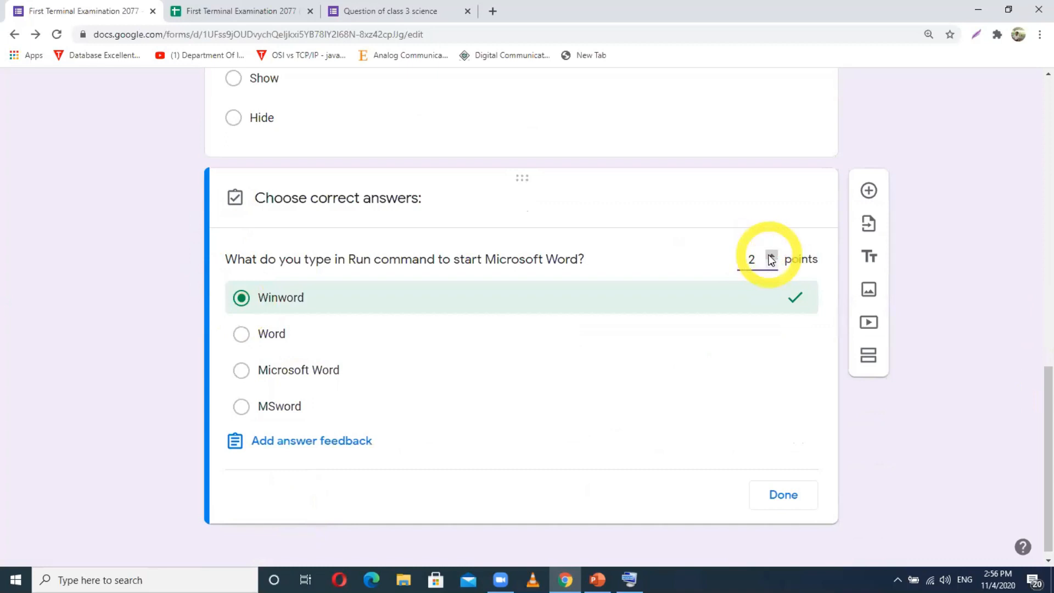
left_click(783, 497)
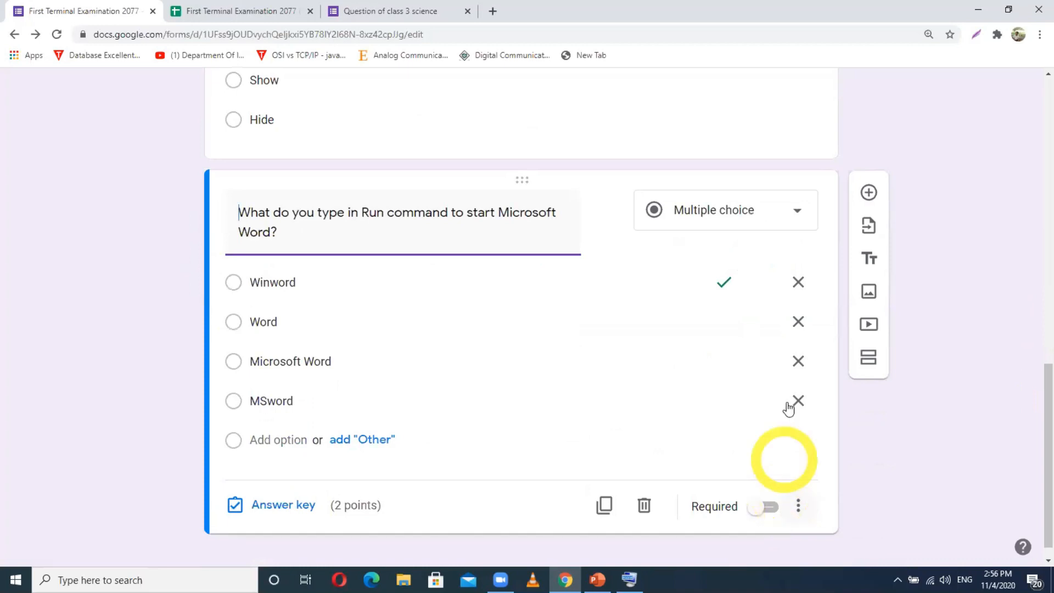
left_click(868, 193)
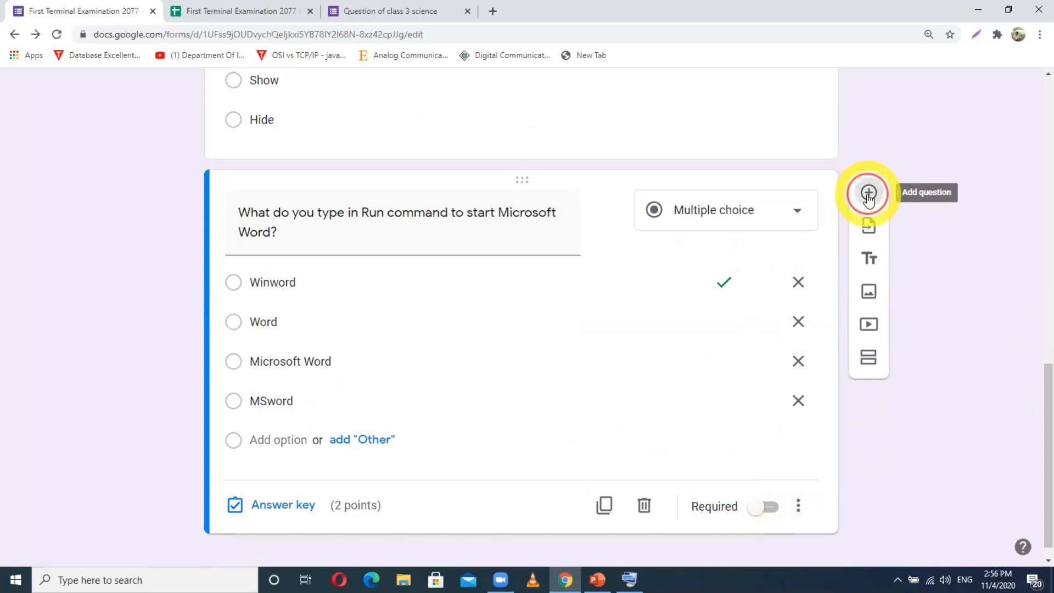
left_click(255, 474)
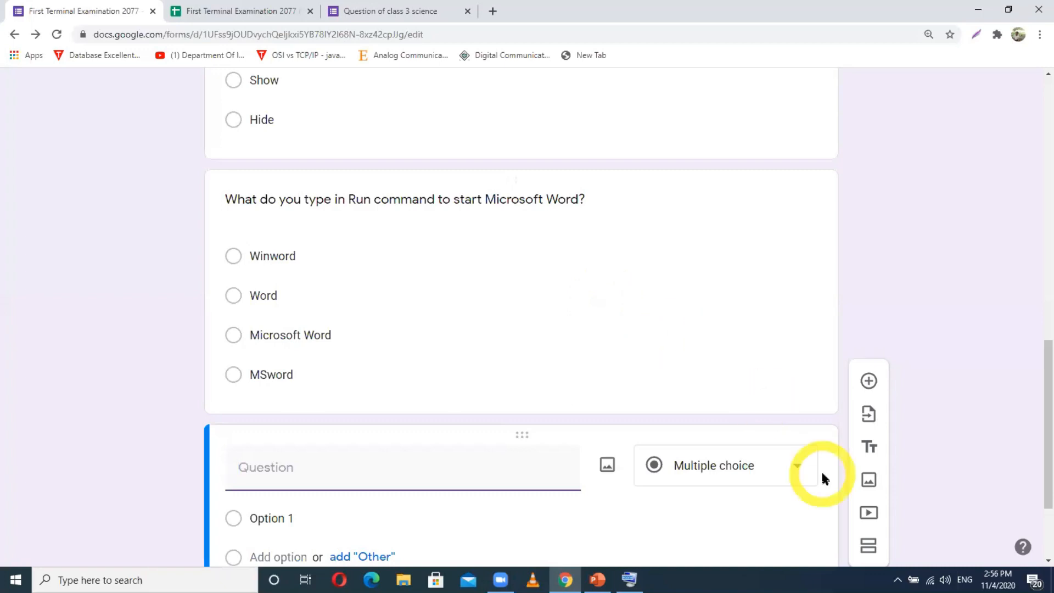
- Switch to the Nepali input tool and type the question about working days
left_click(965, 580)
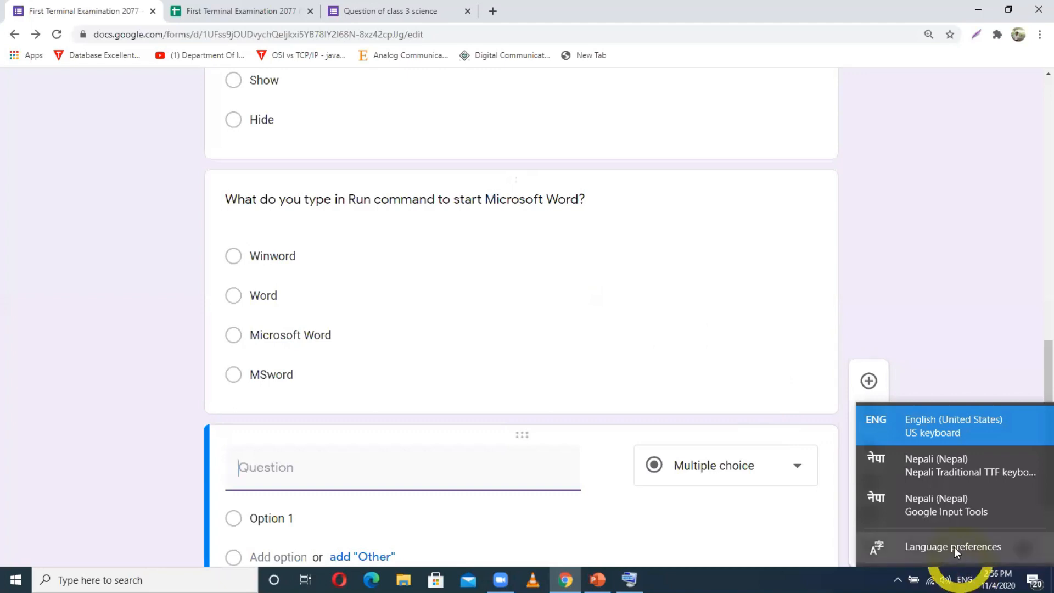
left_click(928, 511)
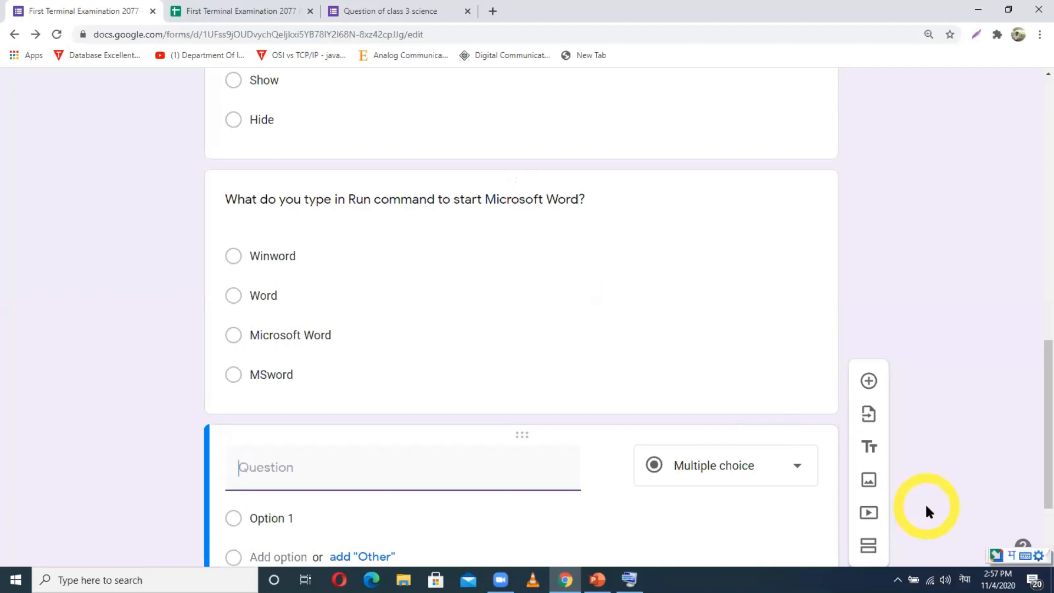
type("आज हामी")
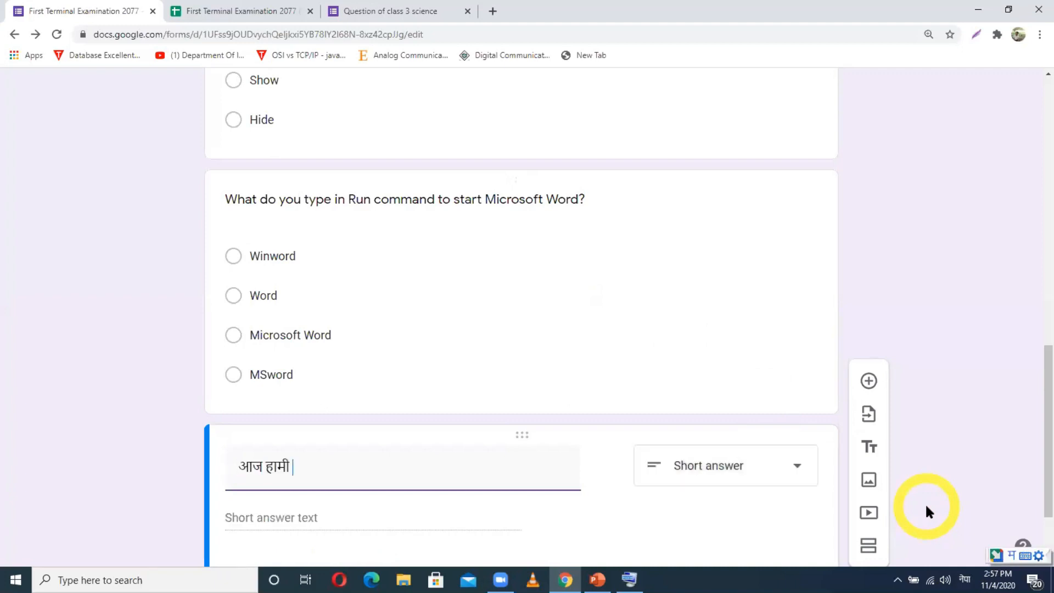
type(" कति ओ")
type(" दिन मा")
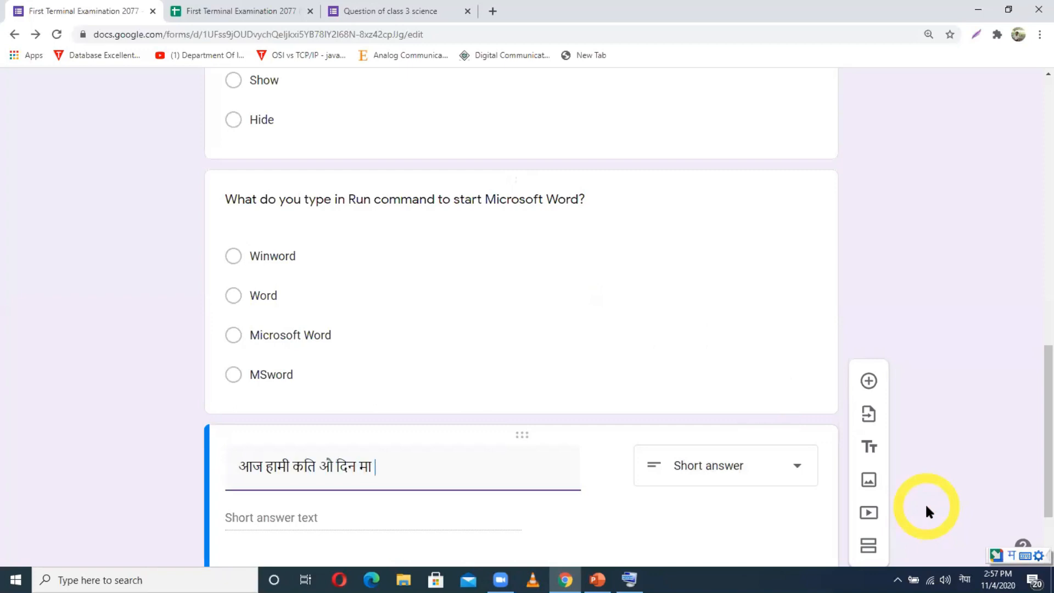
type(" छौ?")
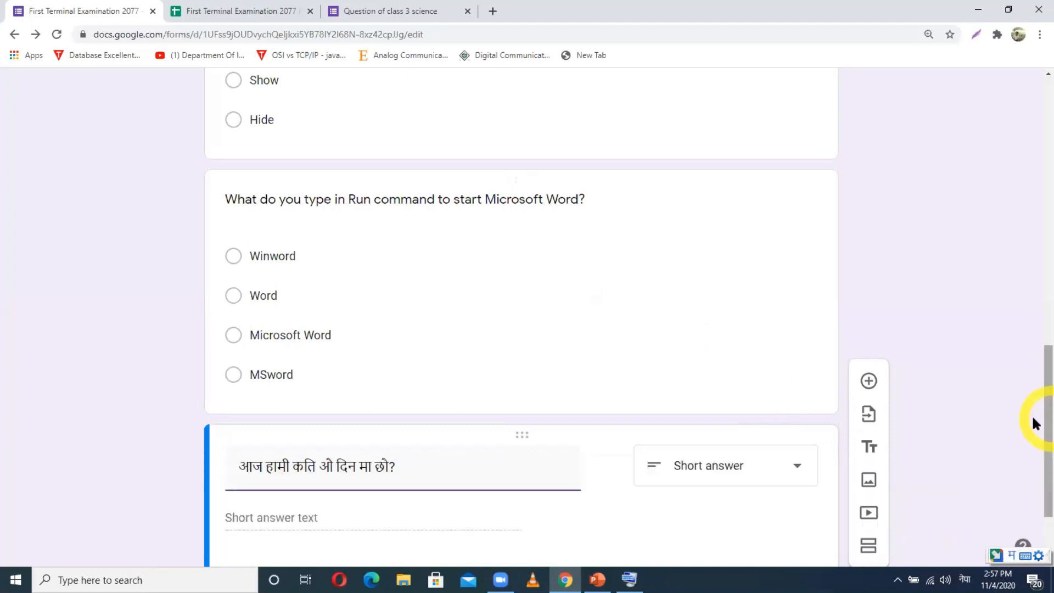
key("Left")
key("Left")
key("Left")
type("कार्य")
type("गरदेछौ")
key("Delete")
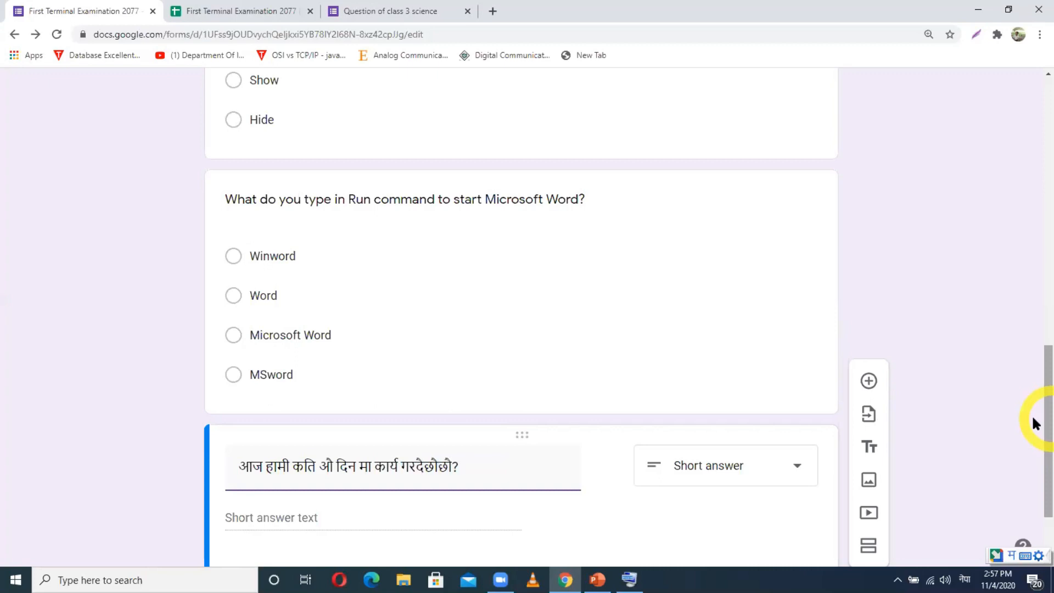
key("Delete")
key("Delete")
type("?")
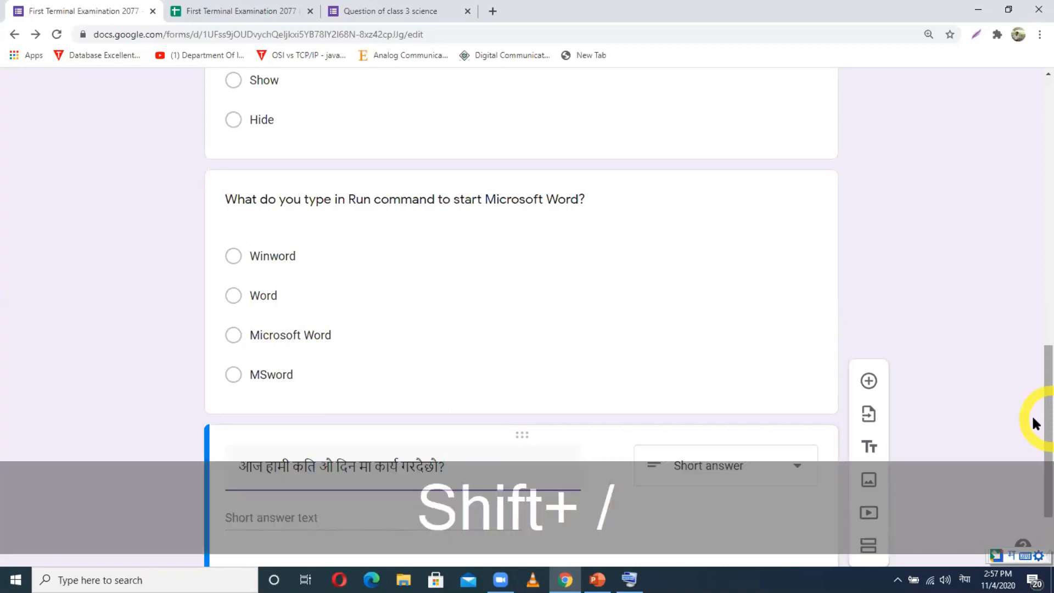
- Make the question multiple choice with options २०, २१, १८ and १९
scroll(1034, 384, "down", 2)
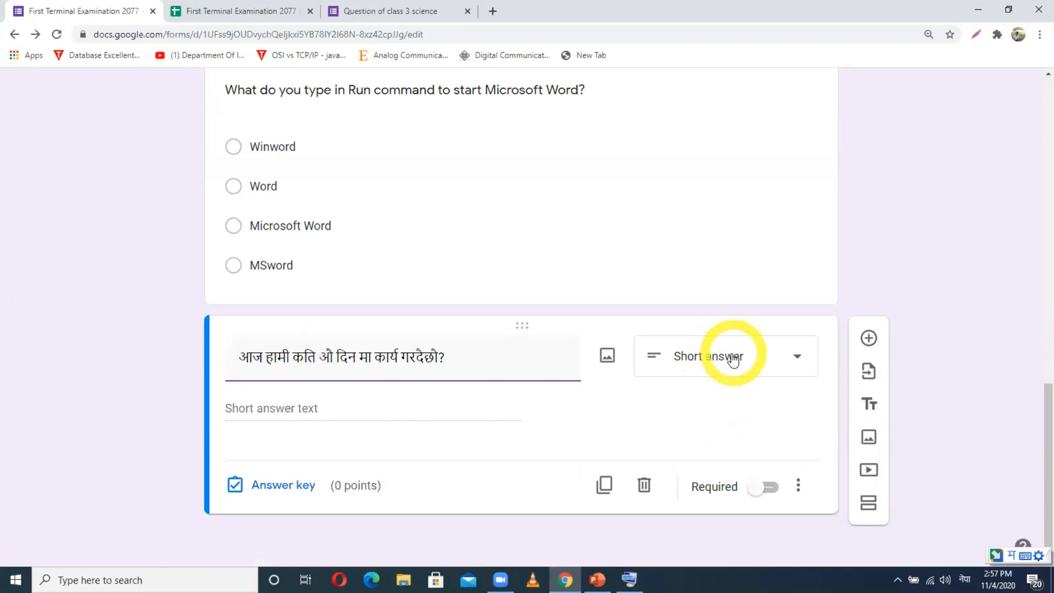
left_click(727, 367)
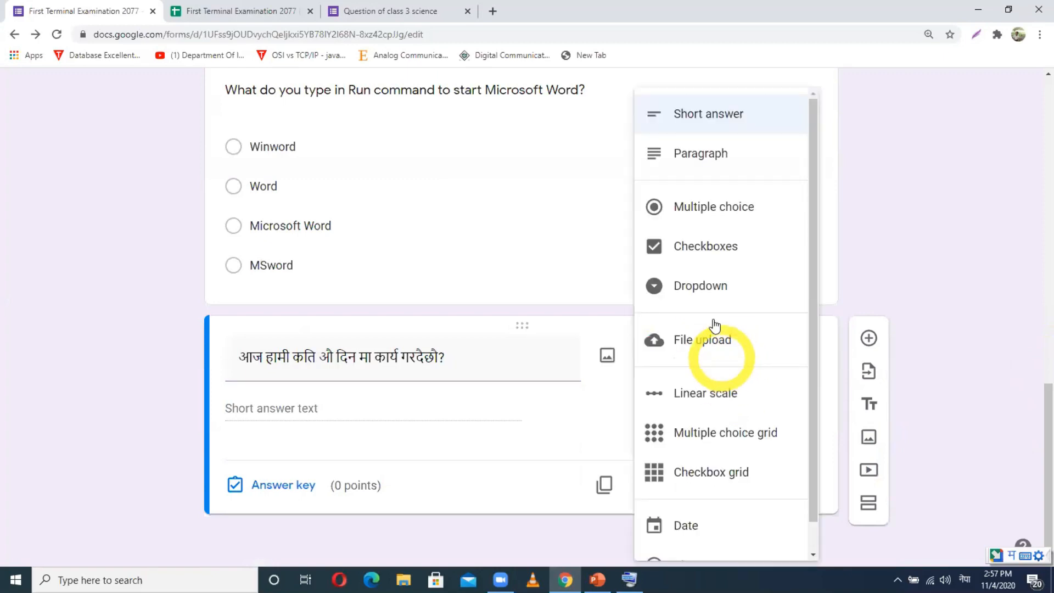
left_click(715, 218)
left_click(272, 409)
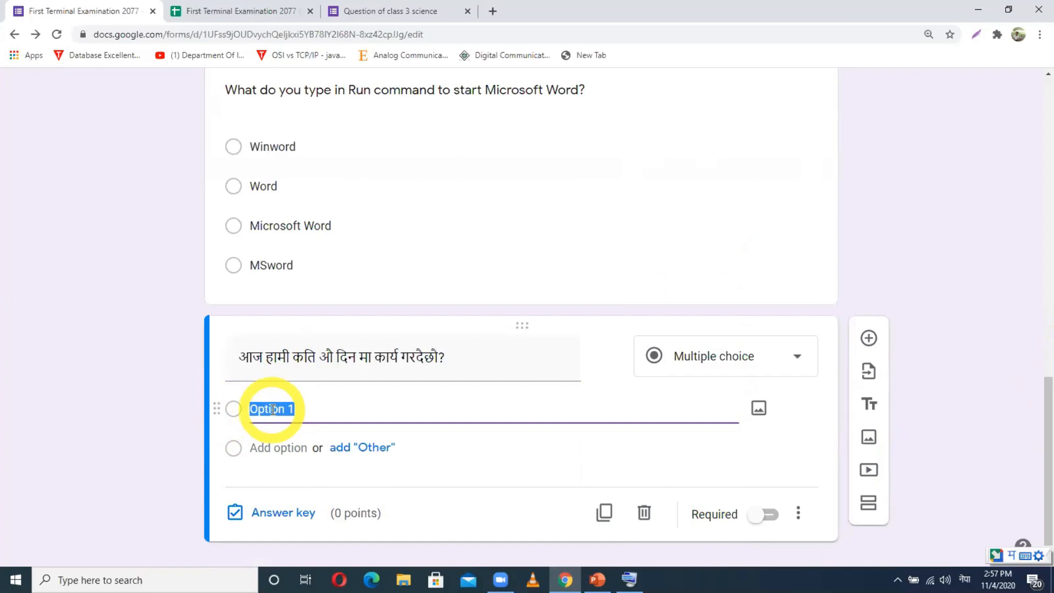
type("२०")
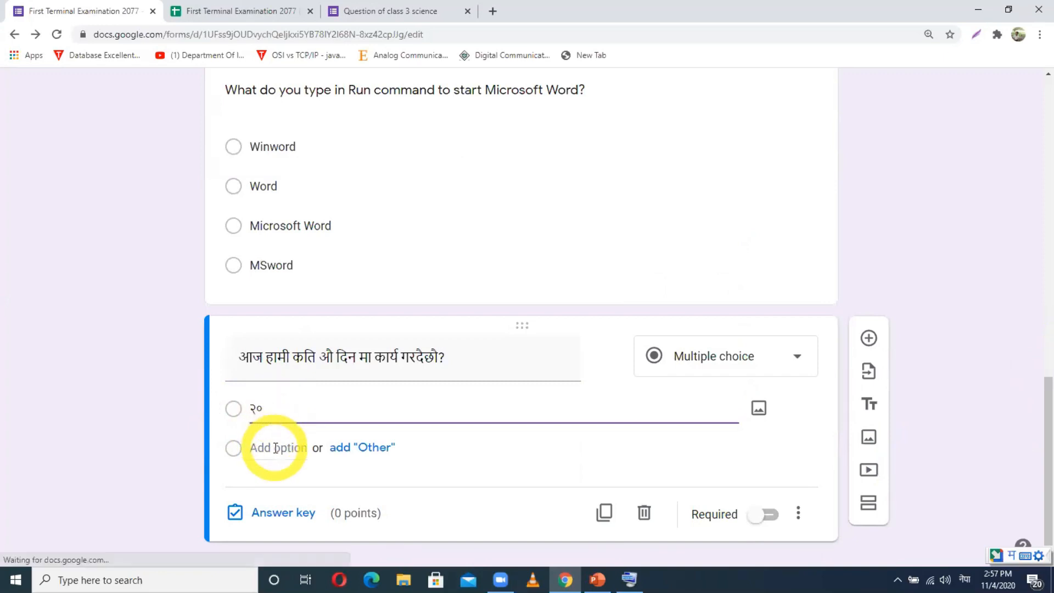
left_click(276, 449)
type("२१")
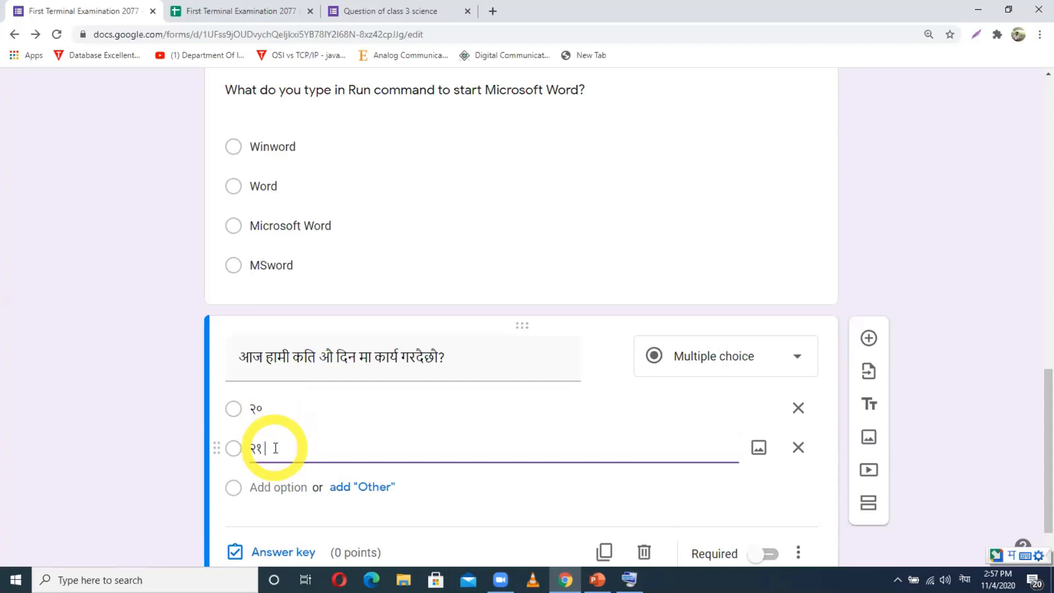
key("Return")
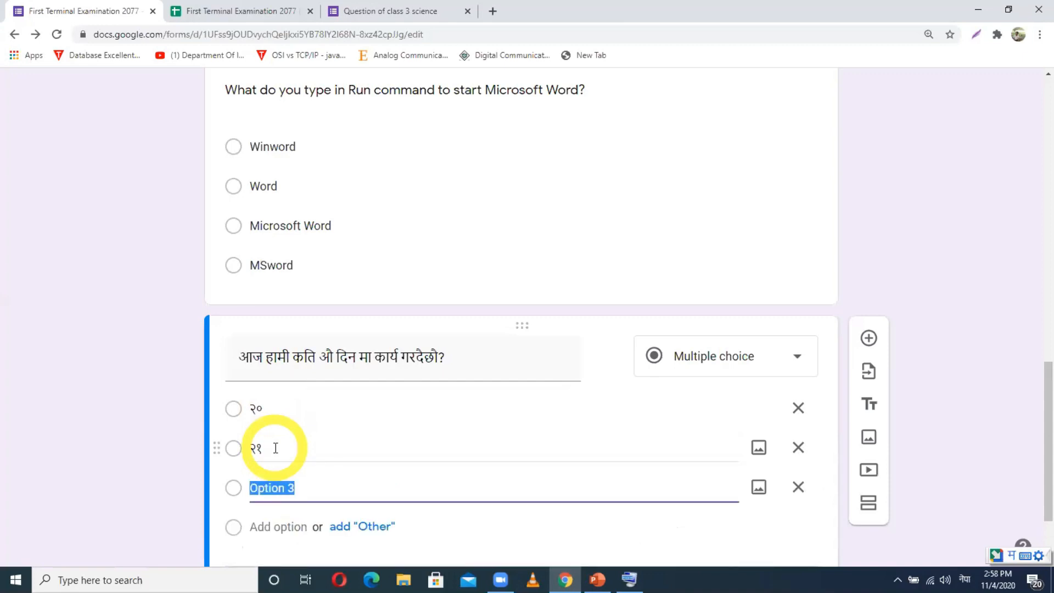
type("१८")
key("Return")
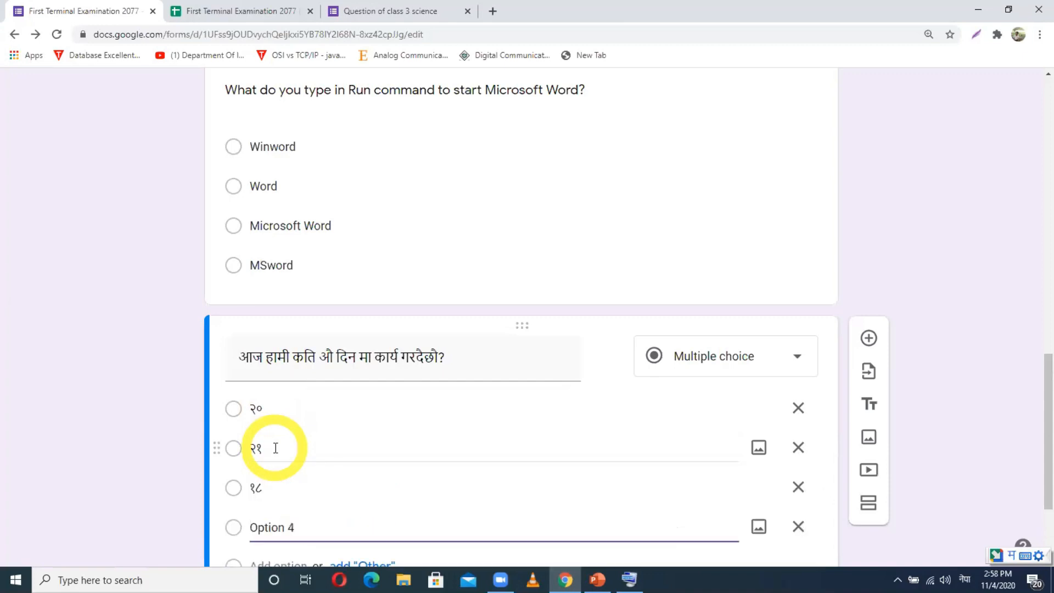
type("११")
key("Delete")
key("Delete")
key("Delete")
key("Delete")
key("Delete")
key("Delete")
key("Delete")
key("Delete")
left_click_drag(1034, 383, 1034, 423)
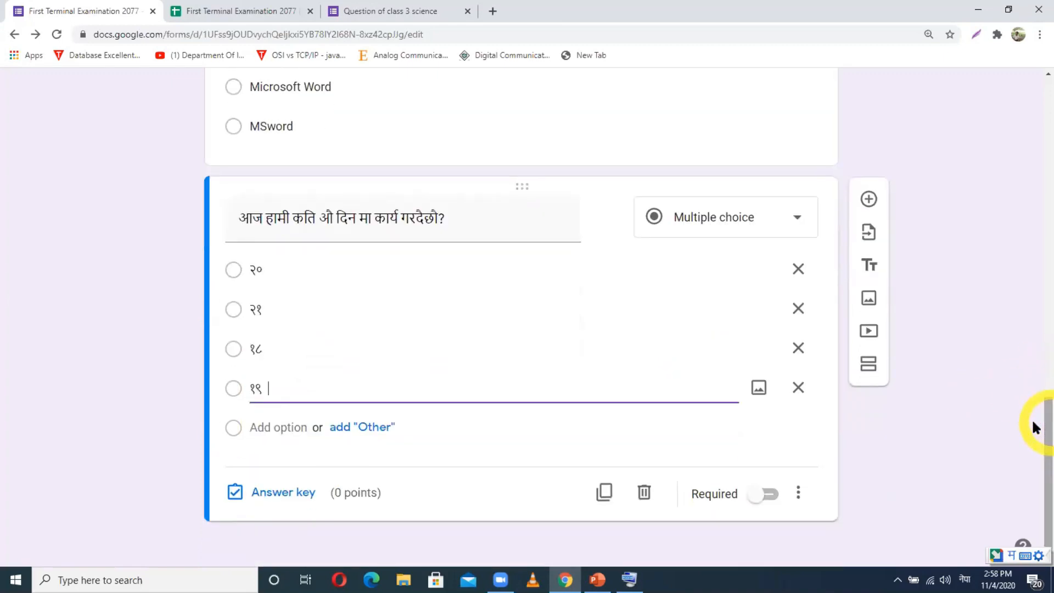
left_click(283, 497)
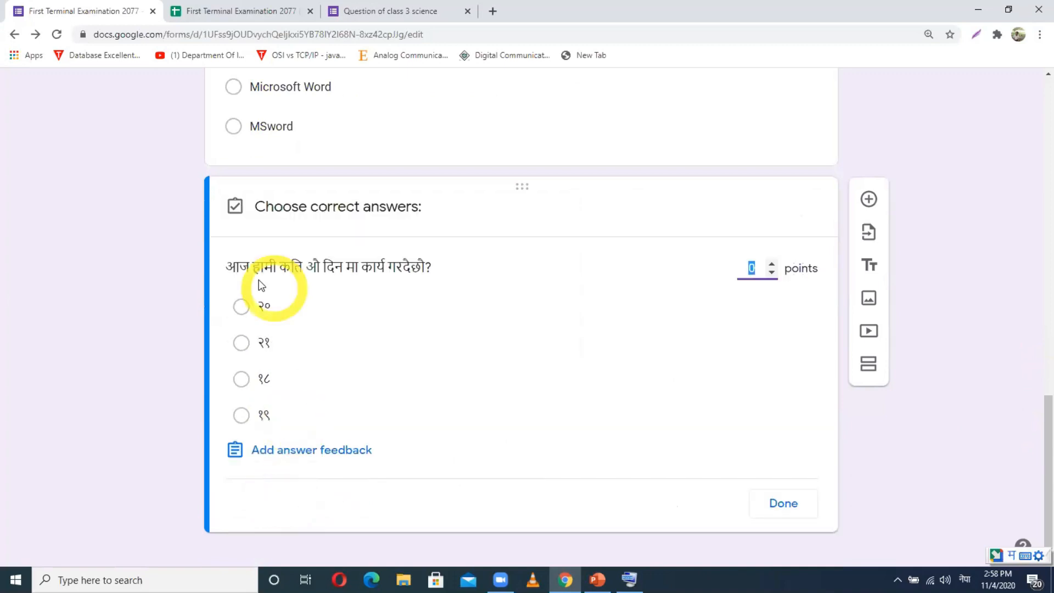
- Mark २० as the Nepali question's correct answer and give it 2 points
left_click(241, 308)
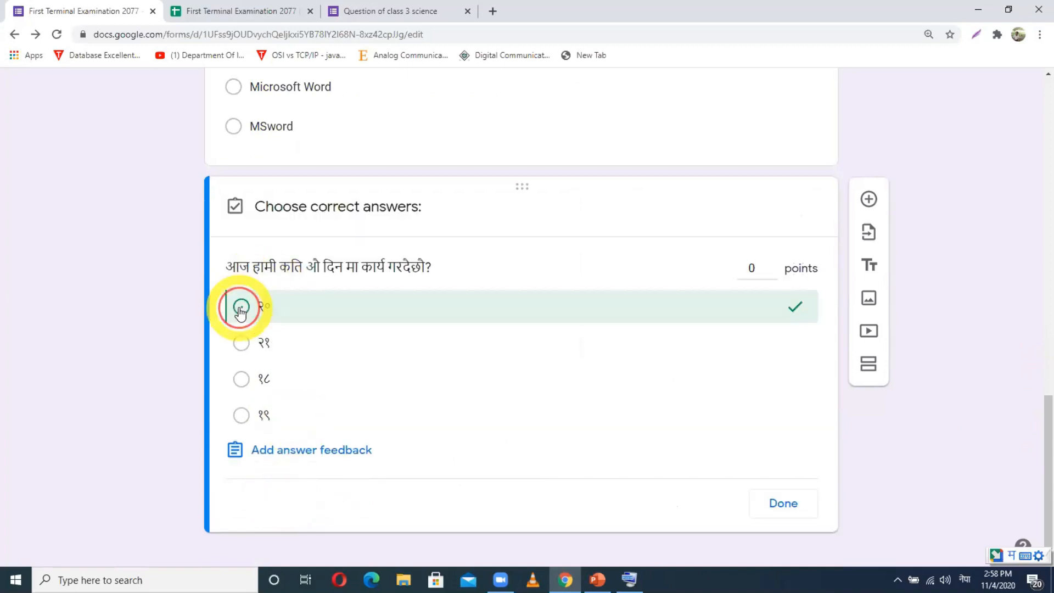
left_click(769, 264)
left_click(769, 264)
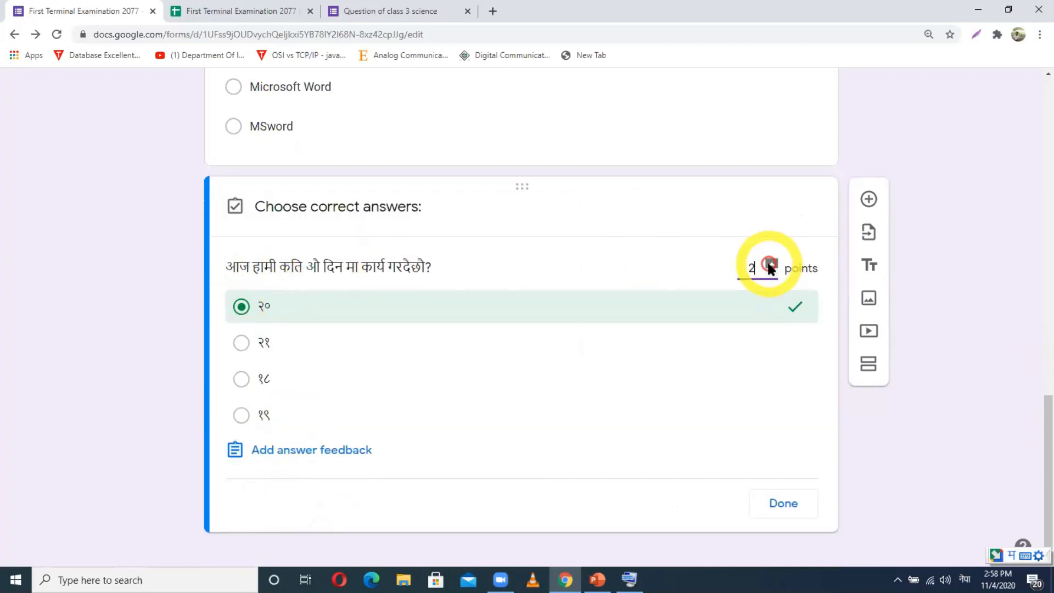
left_click(769, 502)
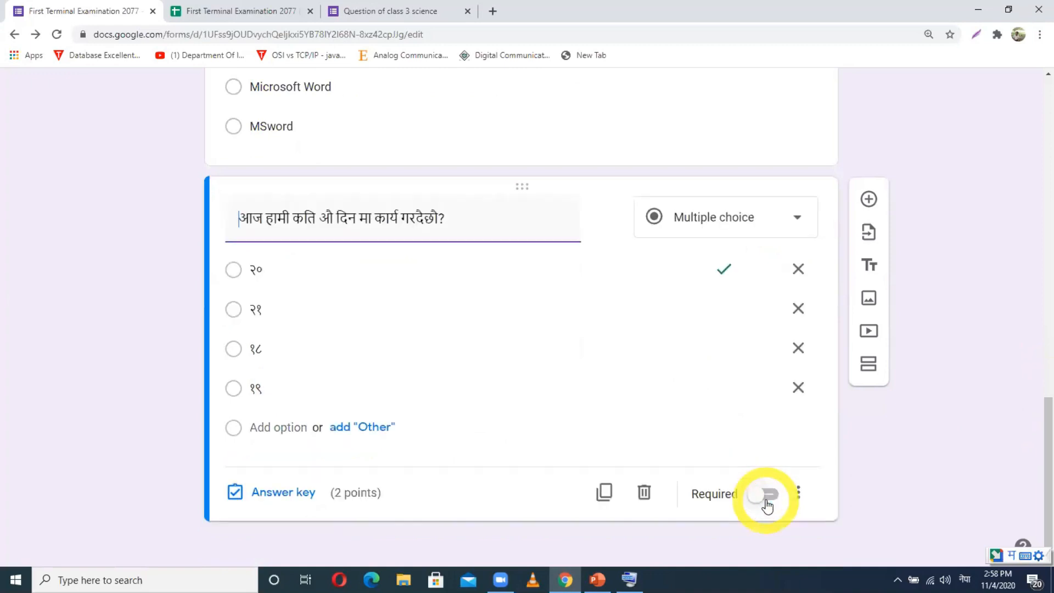
left_click_drag(1037, 435, 1035, 171)
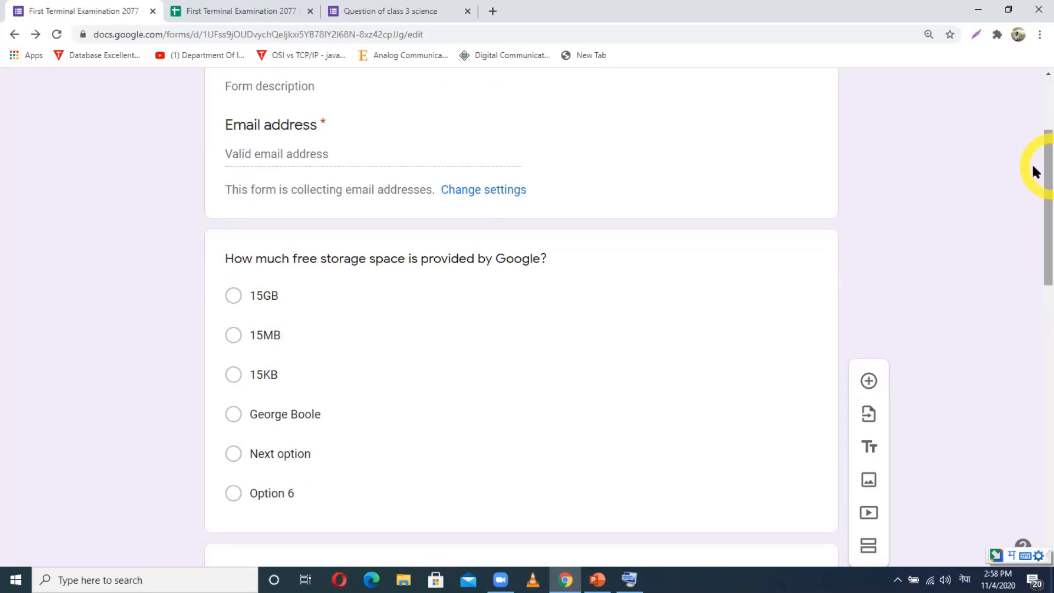
- Delete the George Boole, Next option and Option 6 choices from the storage question
scroll(1033, 175, "down", 1)
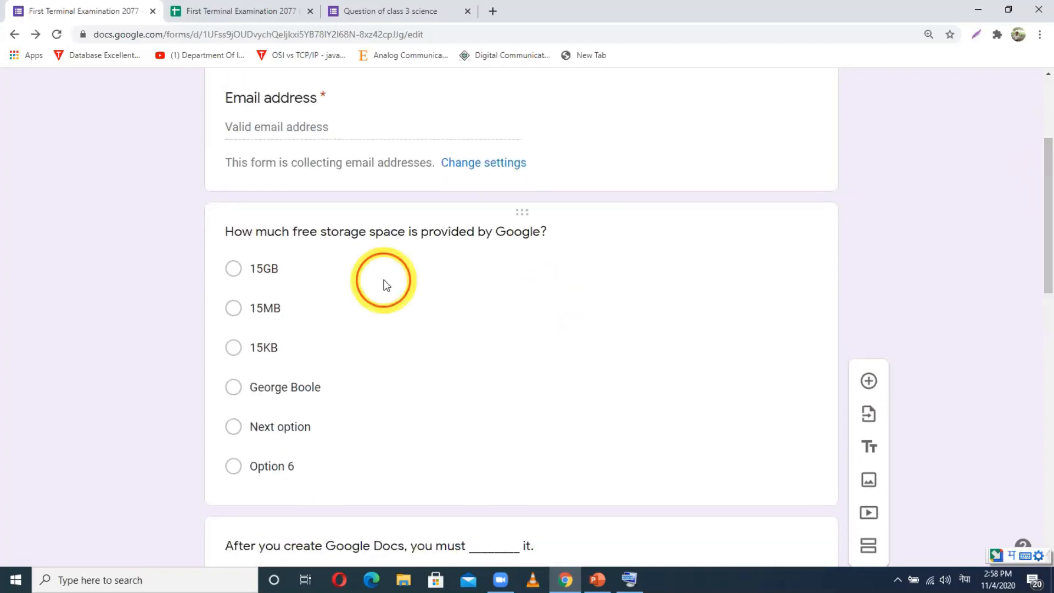
left_click(384, 280)
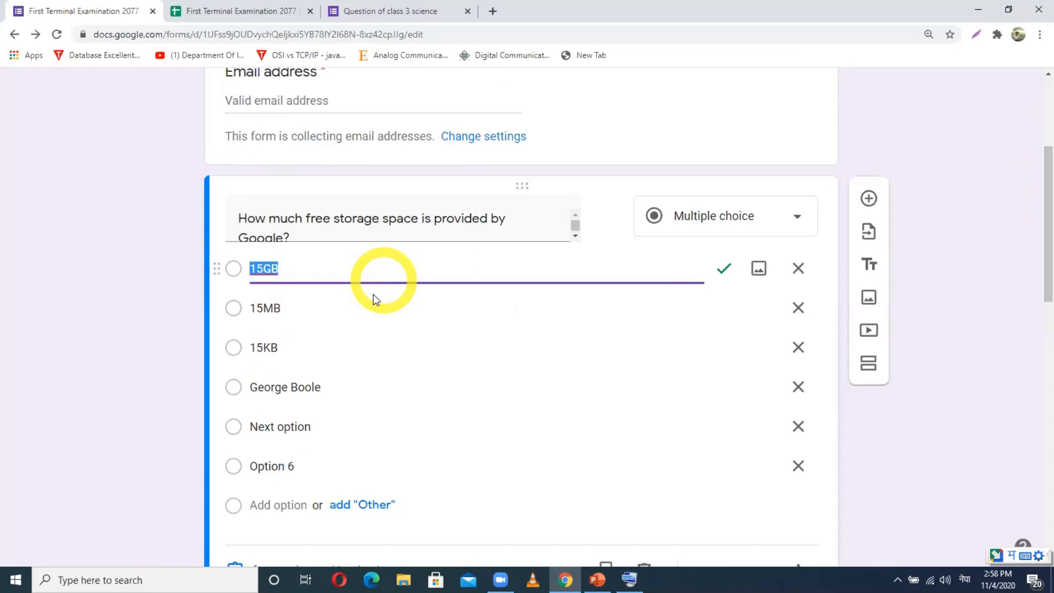
left_click(798, 387)
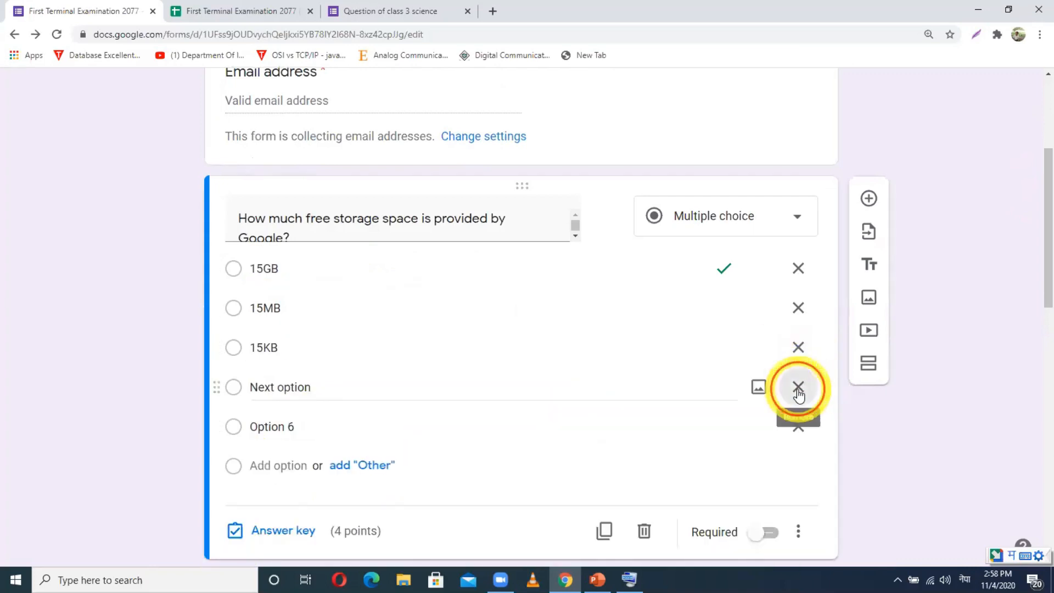
left_click(800, 391)
left_click(799, 391)
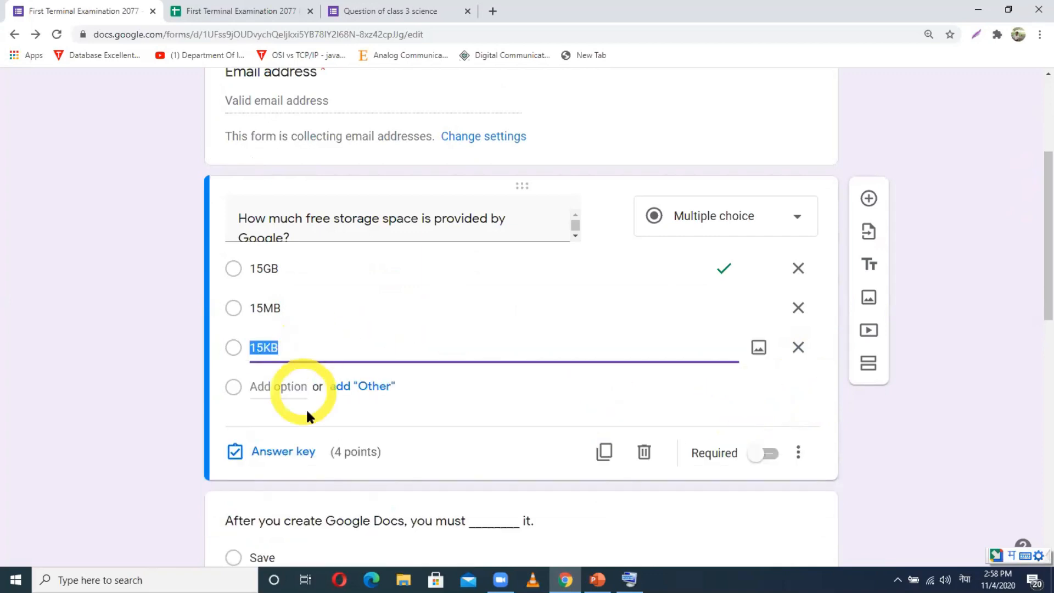
- Lower the storage question's answer-key points to 2
left_click(311, 455)
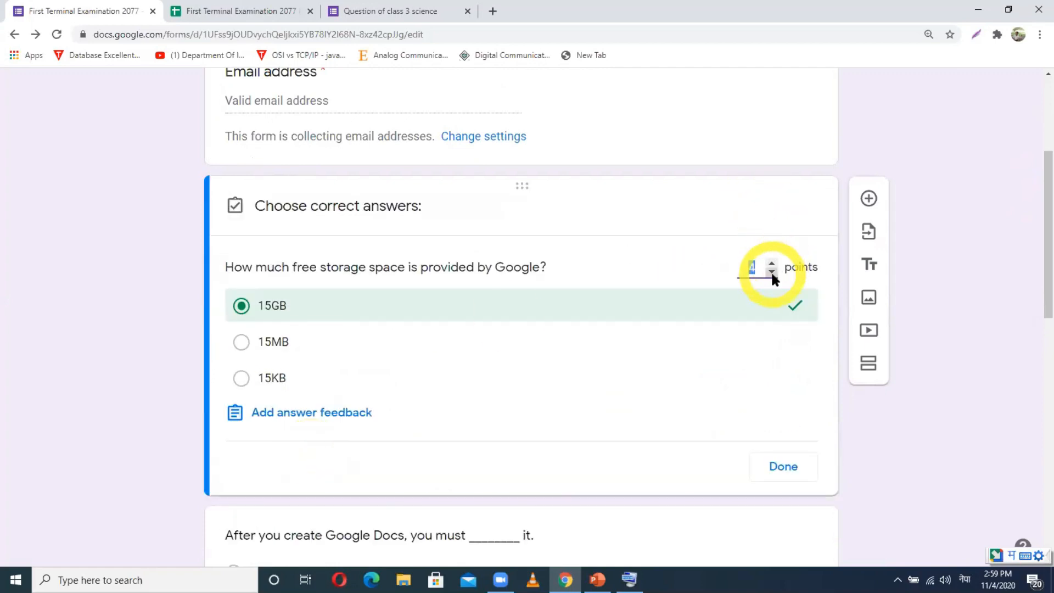
left_click(772, 273)
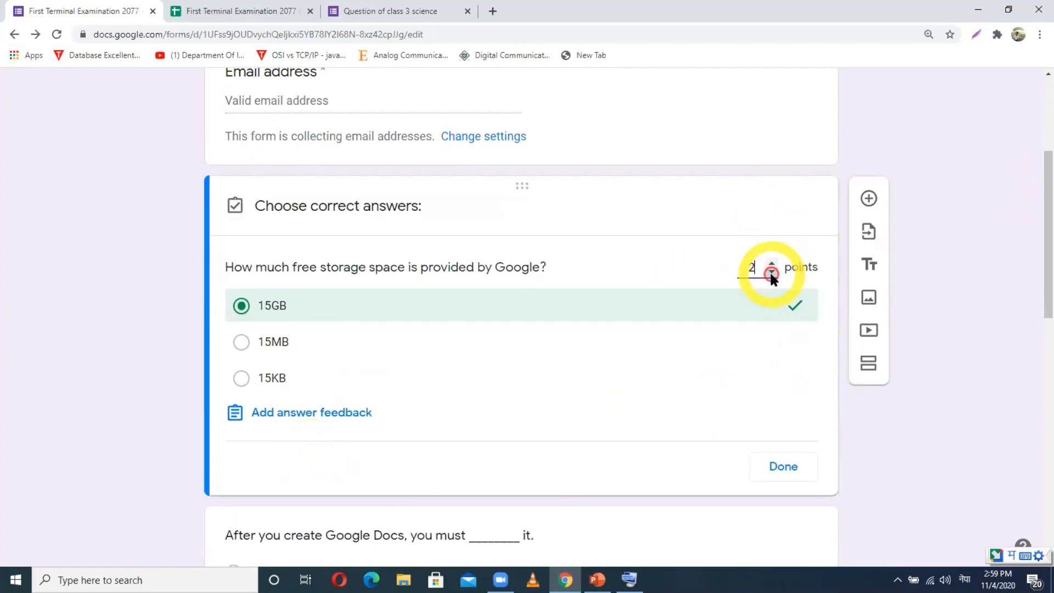
left_click(783, 466)
left_click_drag(1047, 216, 1037, 247)
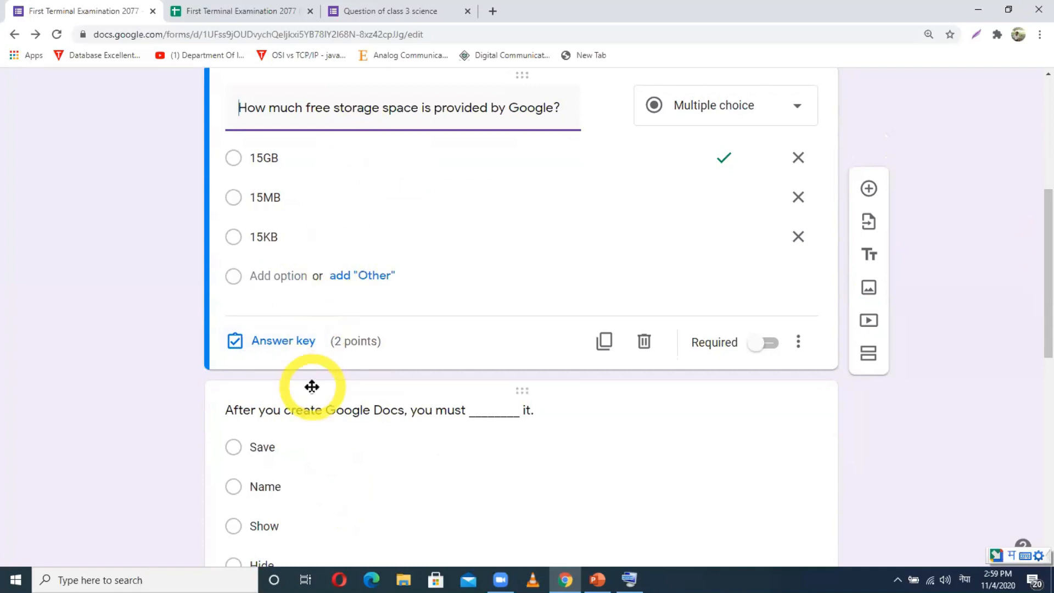
- Add a section break after the Google Docs fill-in question
left_click(394, 470)
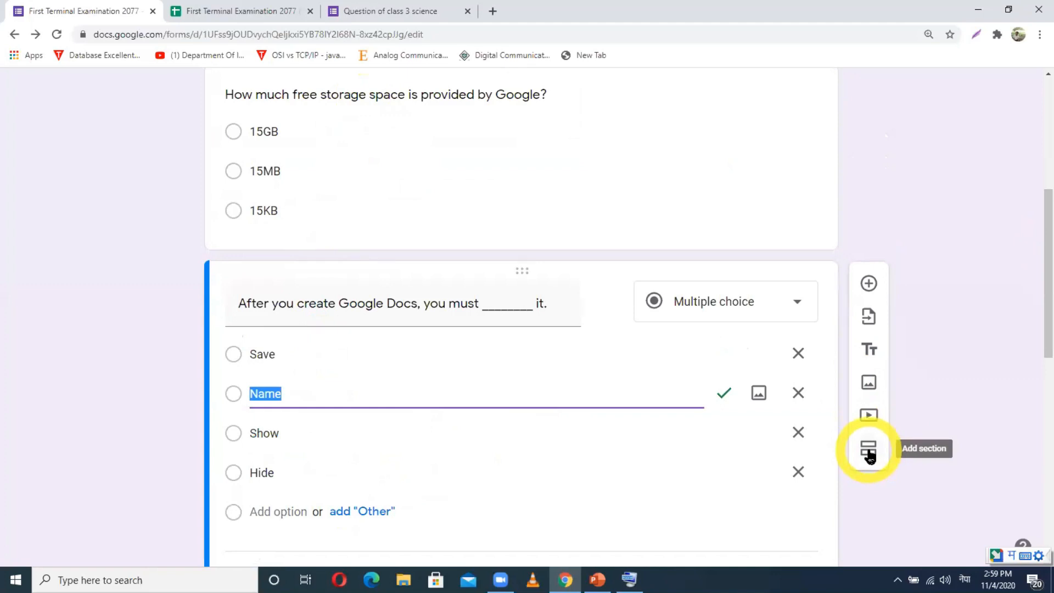
left_click(869, 451)
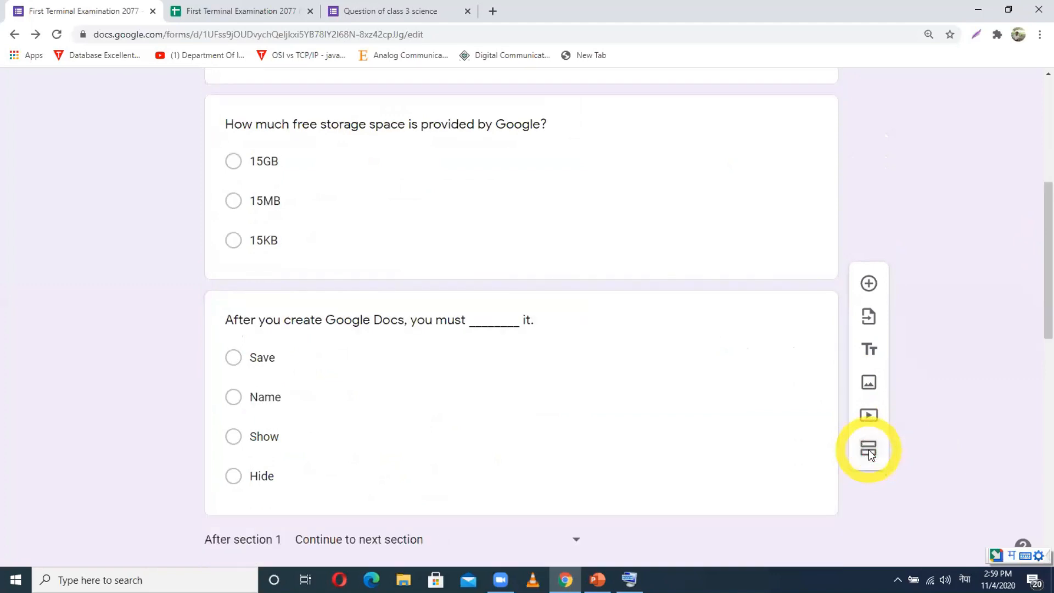
left_click_drag(1036, 277, 987, 393)
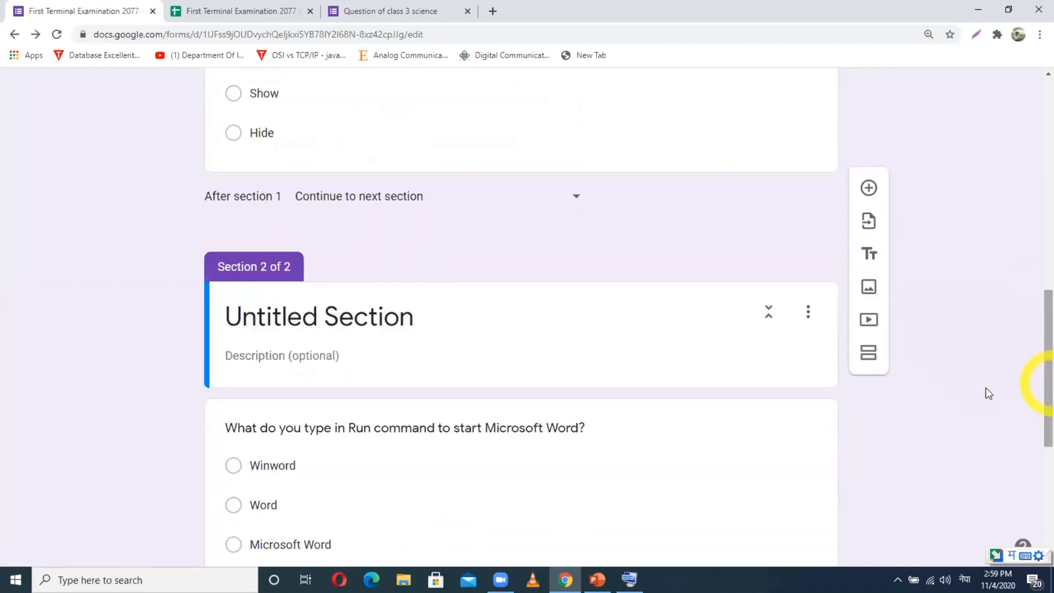
- Title the new section 'Unit II' and add another section after the Word question
left_click(307, 319)
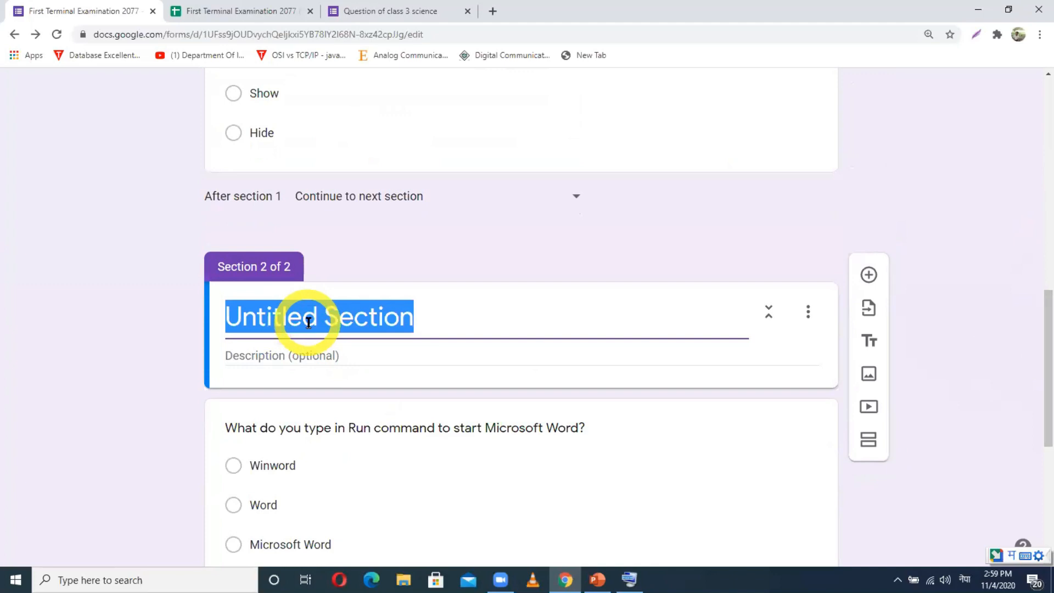
type("उनित")
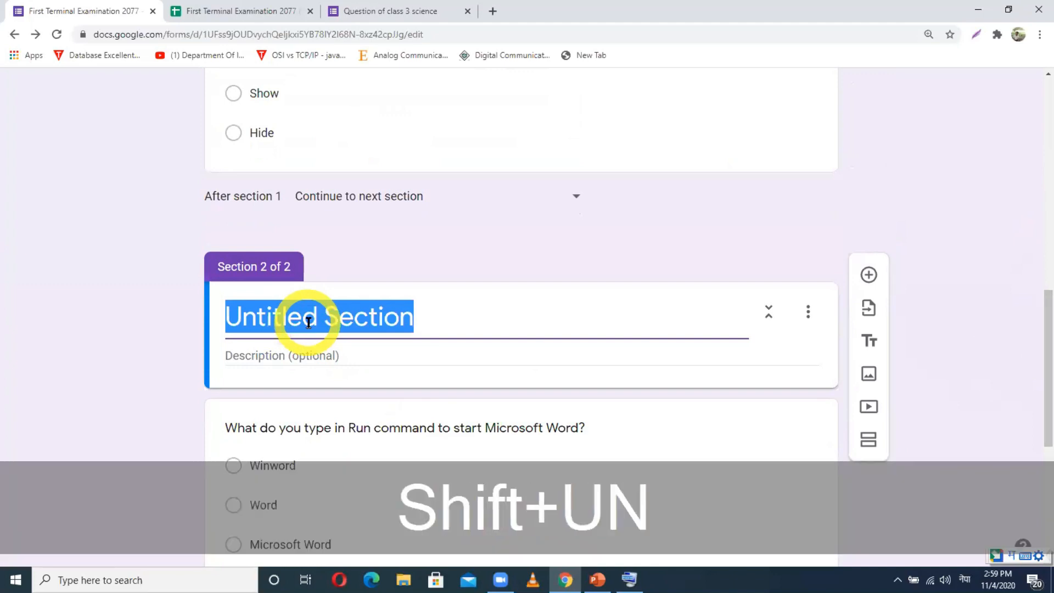
key("shift+BackSpace")
key("shift+BackSpace")
key("shift+BackSpace")
key("shift+BackSpace")
key("shift+BackSpace")
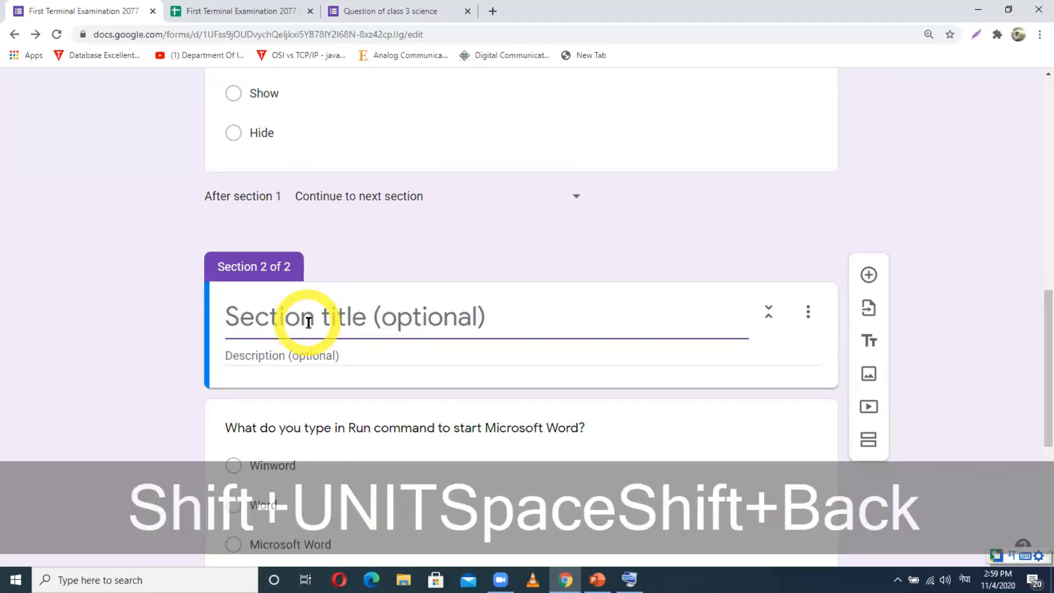
key("super+space")
type("Unit II")
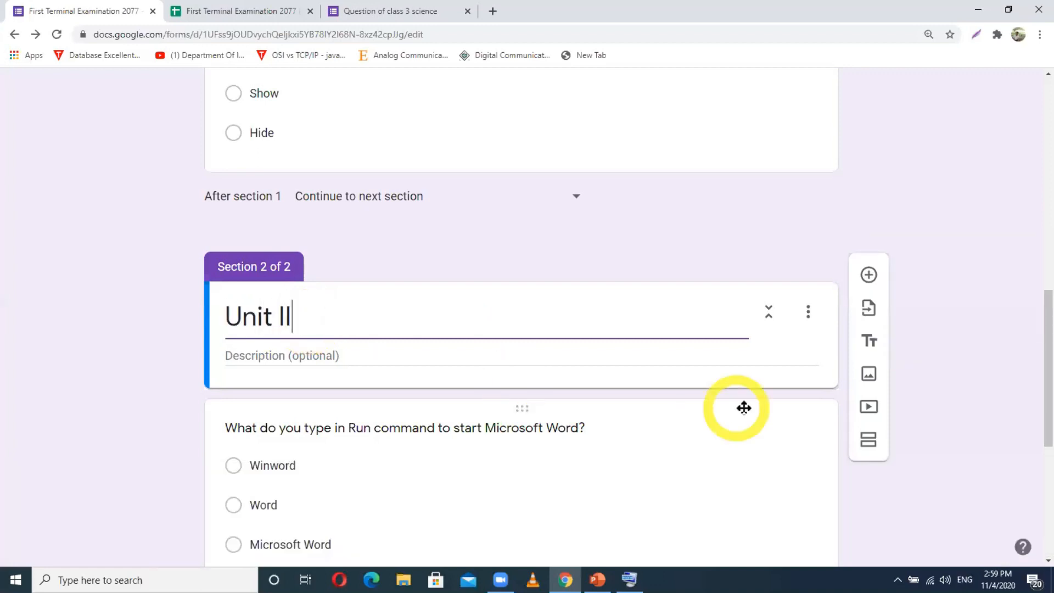
left_click_drag(1033, 325, 1035, 386)
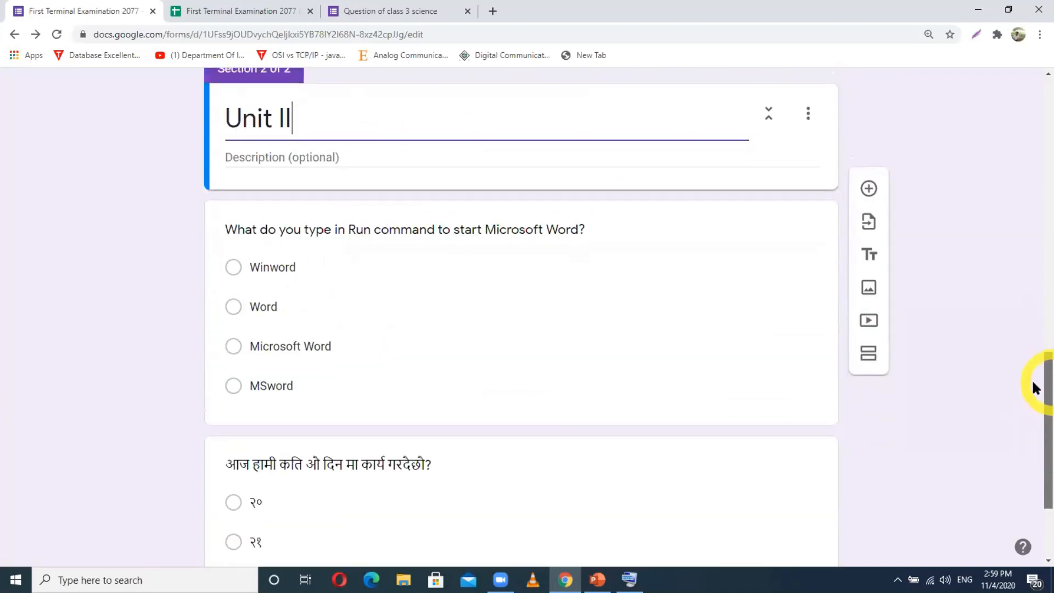
left_click(348, 324)
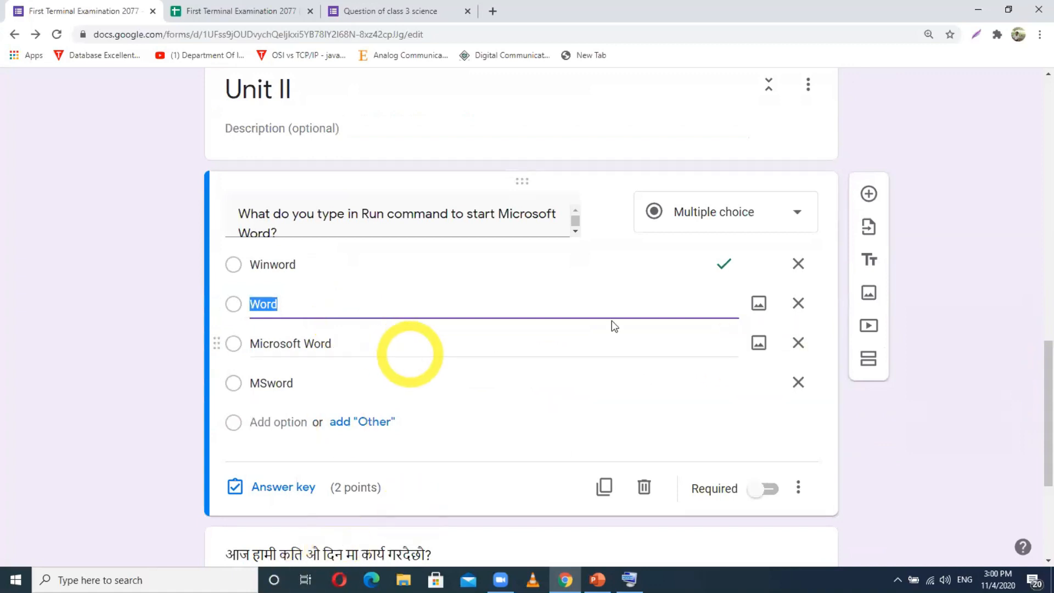
left_click(868, 366)
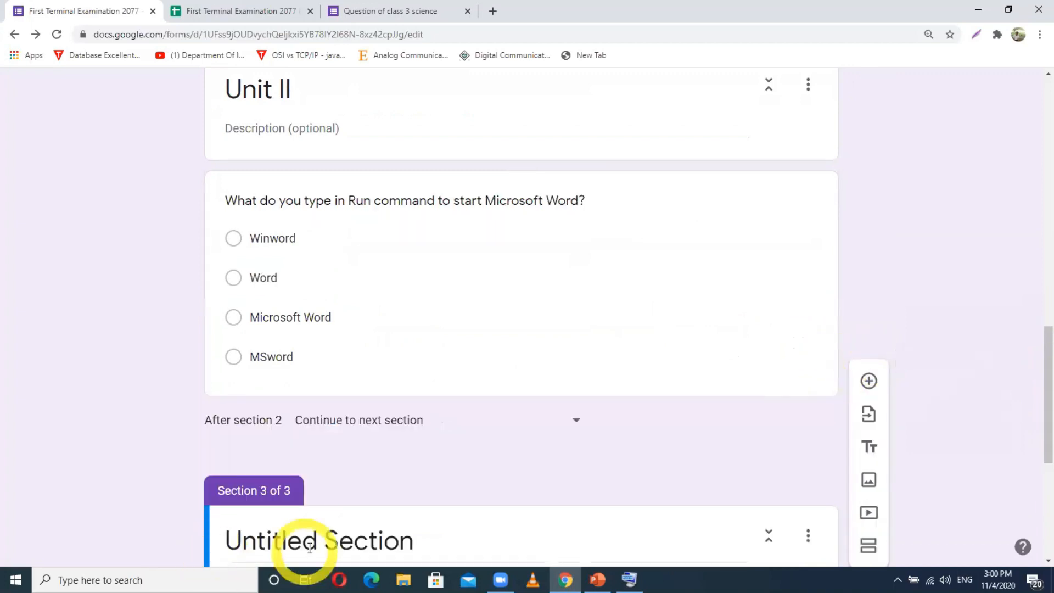
- Rename the third section's Untitled Section title to 'Unit III'
triple_click(310, 548)
type("Unit III")
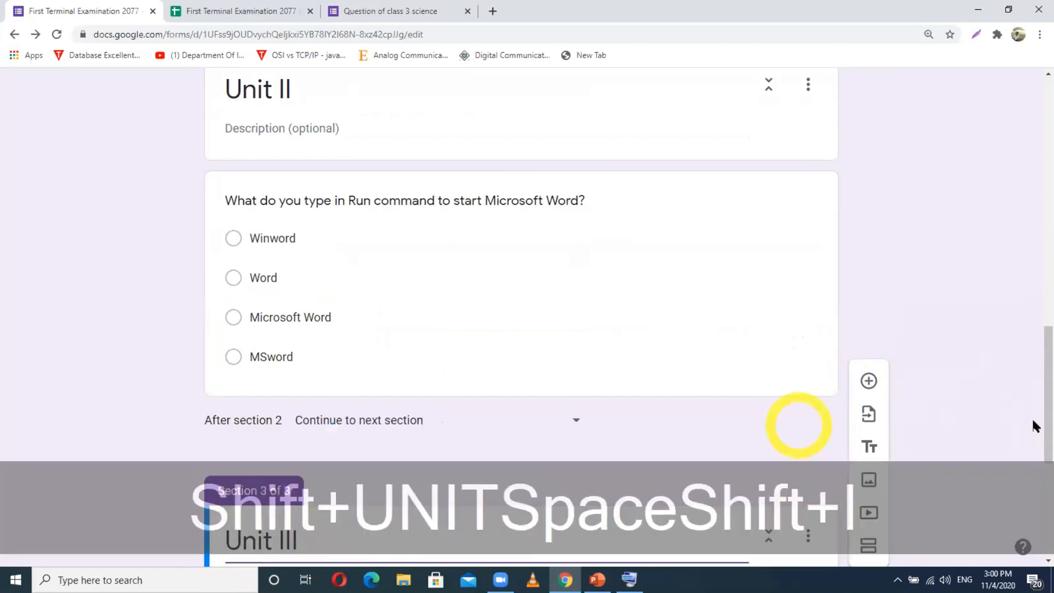
scroll(1036, 438, "down", 1)
left_click_drag(1036, 437, 1034, 378)
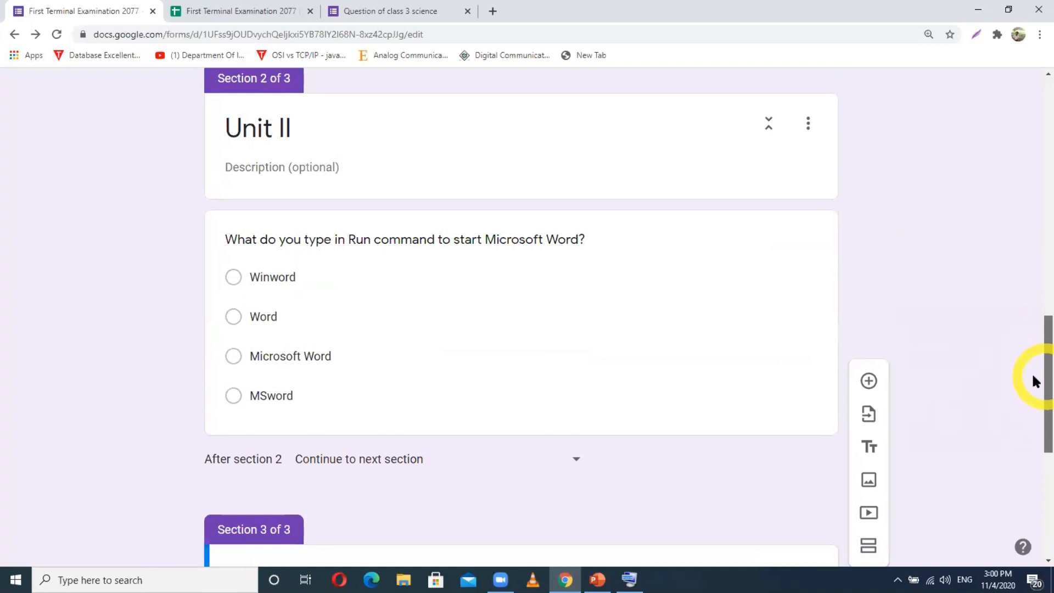
left_click_drag(1032, 373, 1035, 328)
left_click_drag(1035, 237, 1036, 199)
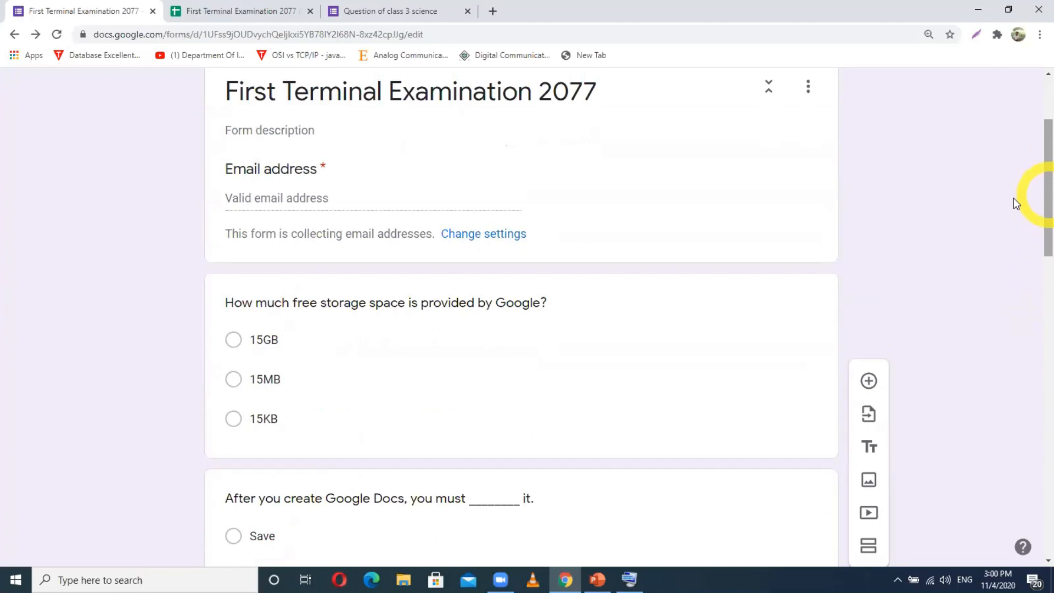
- Add a section after the storage question and title it 'Unit IV'
left_click(324, 399)
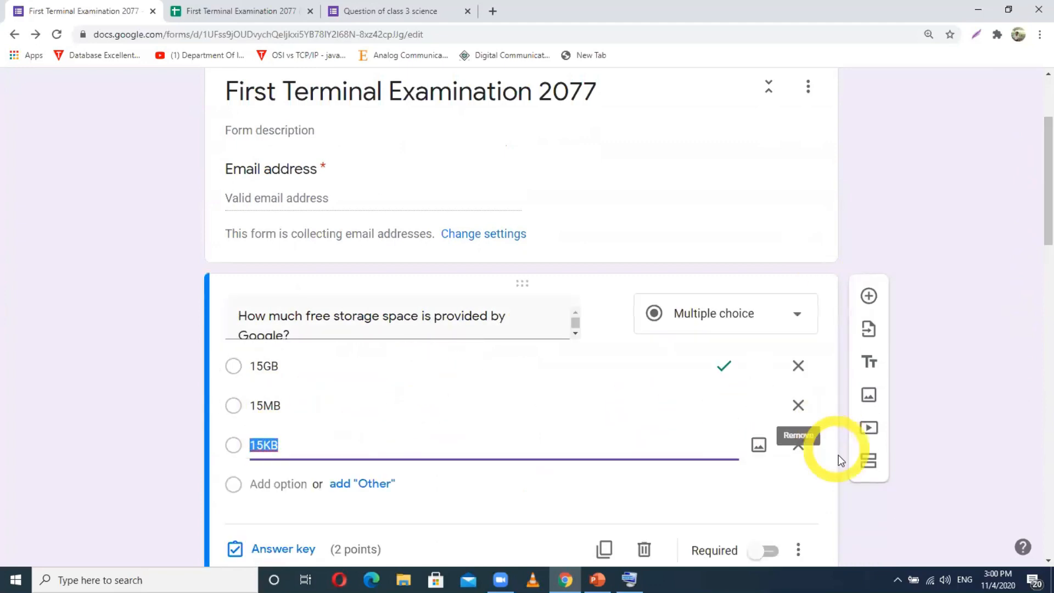
left_click(868, 461)
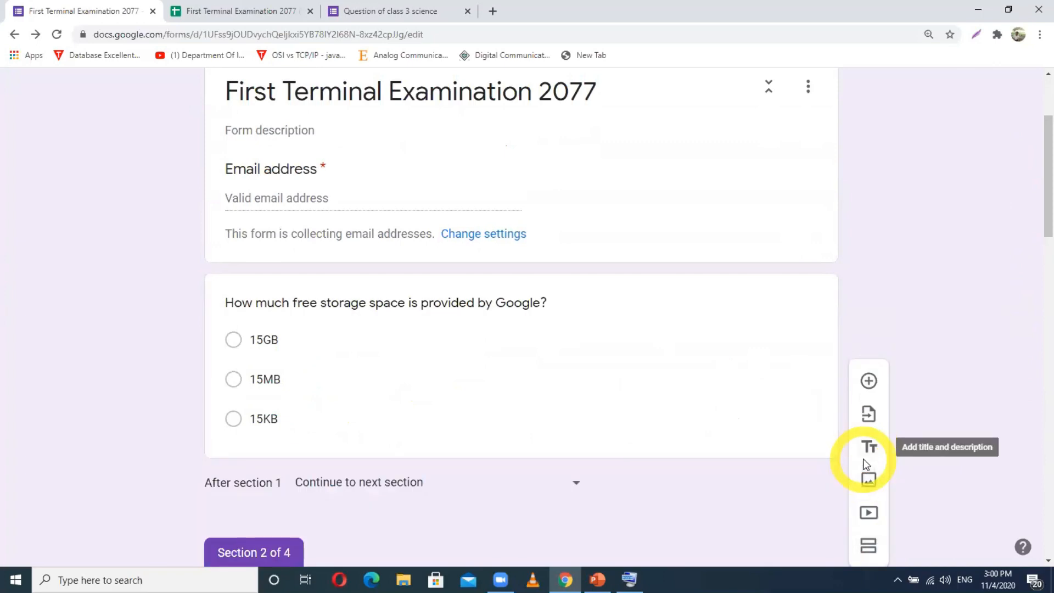
left_click_drag(1040, 229, 1033, 308)
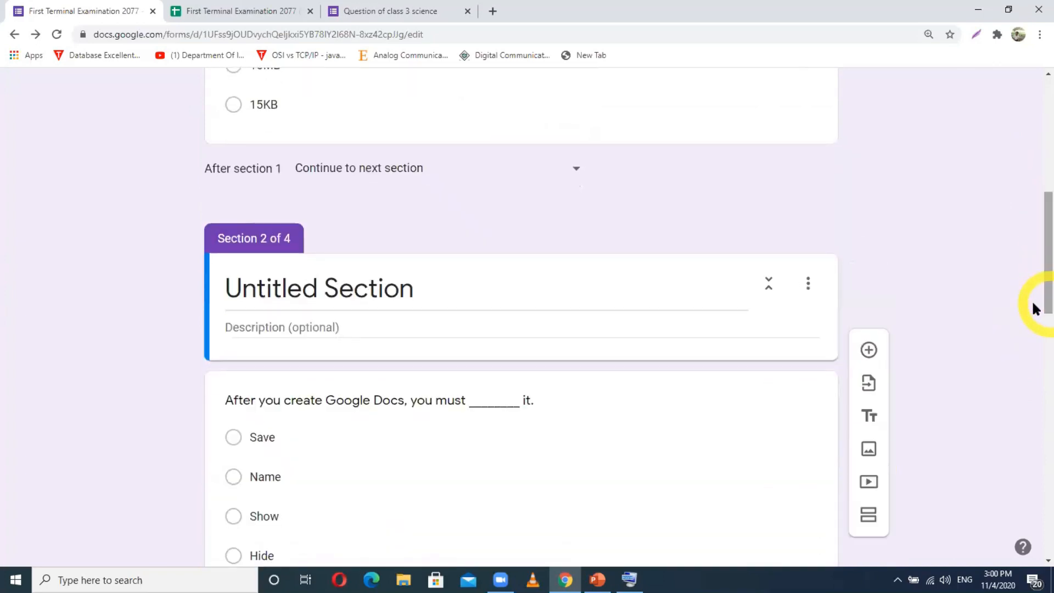
triple_click(313, 281)
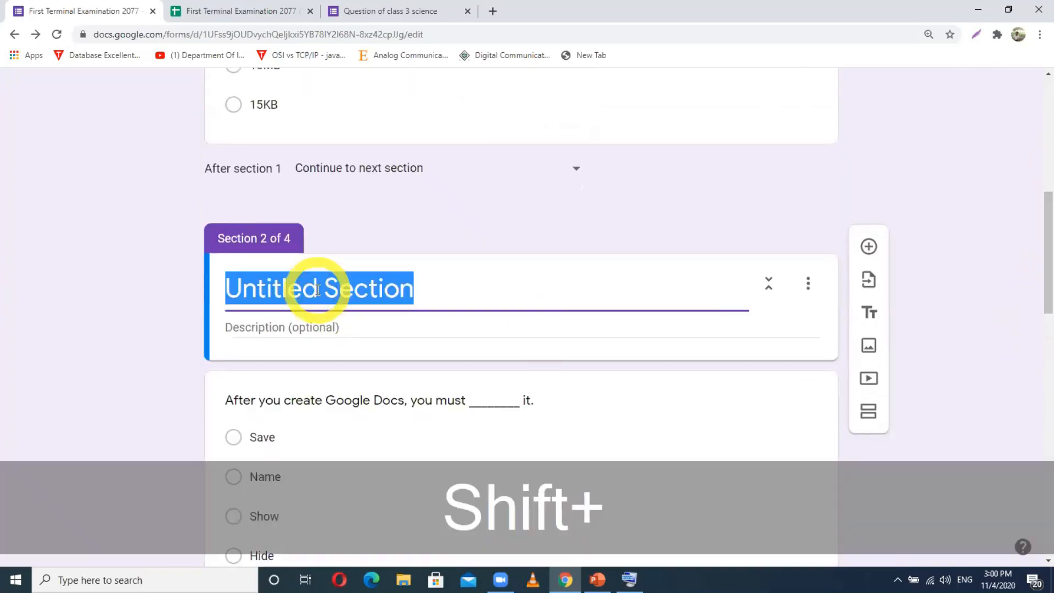
type("Unit IV")
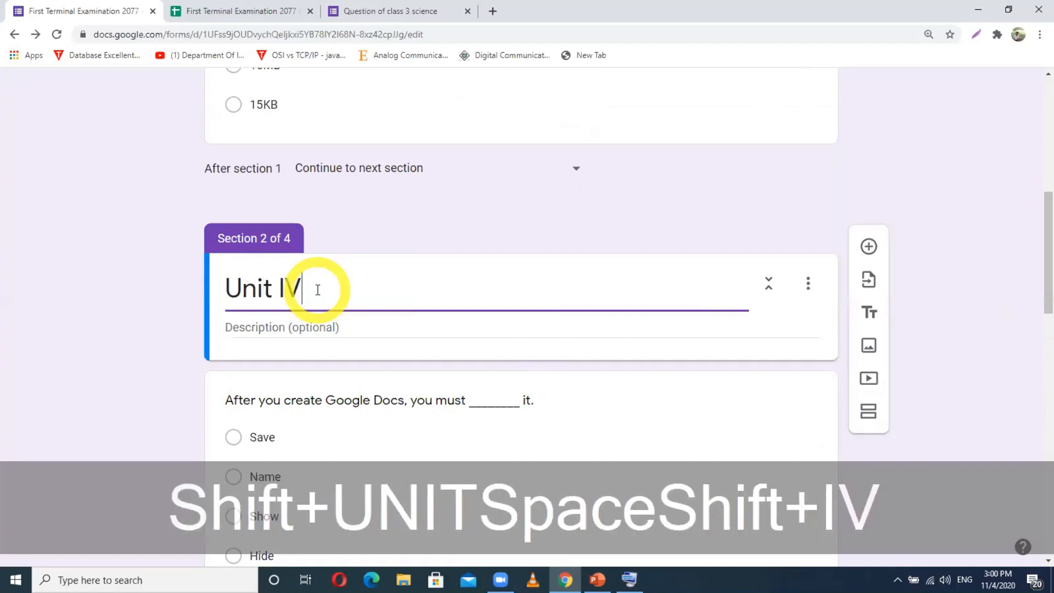
left_click(953, 357)
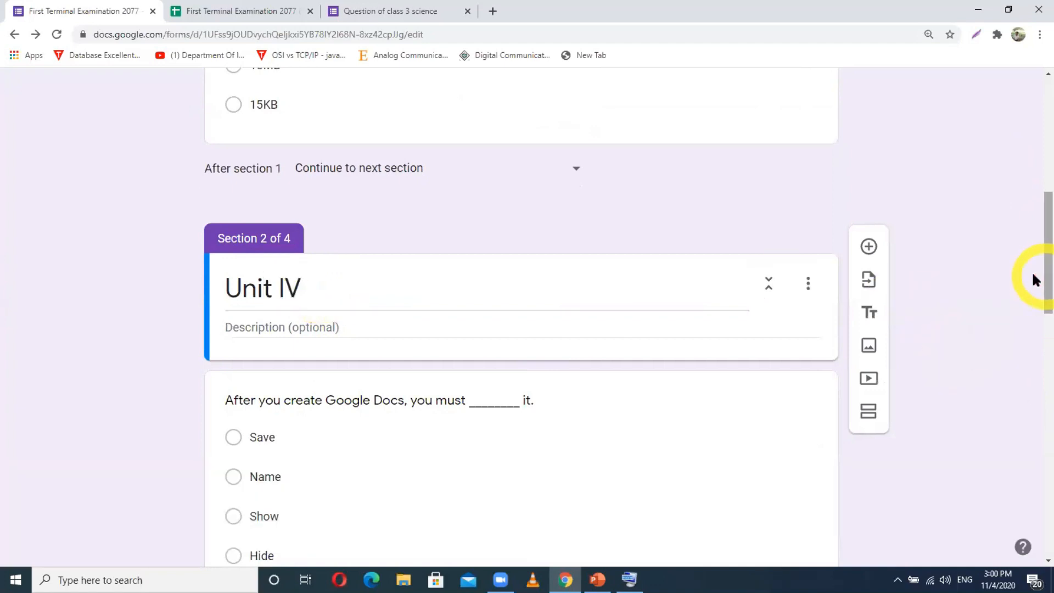
left_click_drag(1032, 280, 1032, 149)
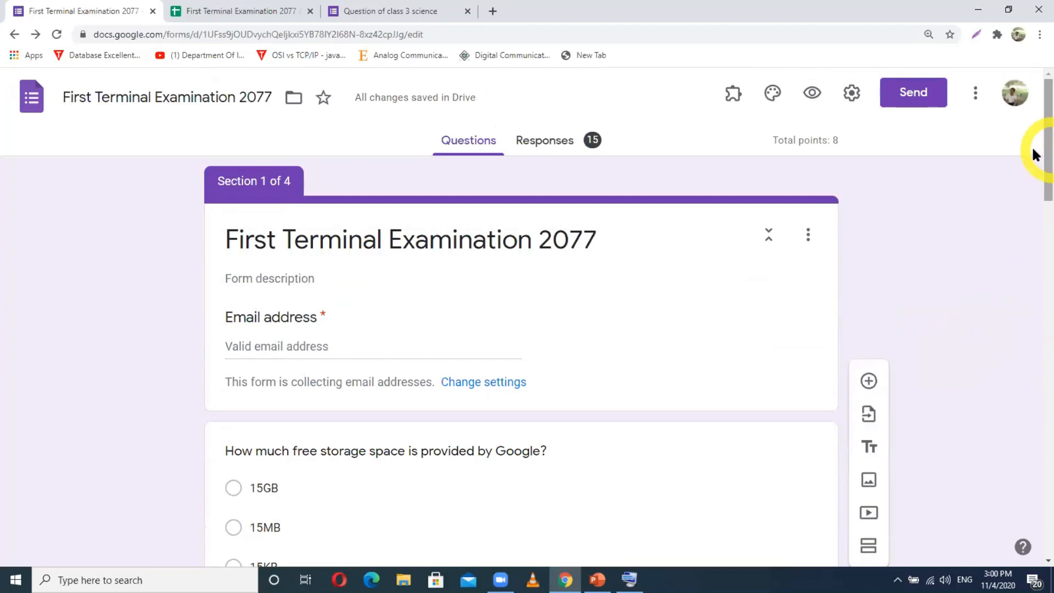
- Turn on the progress bar, set the confirmation message to 'Thank you for your active participation.', and save
left_click(851, 95)
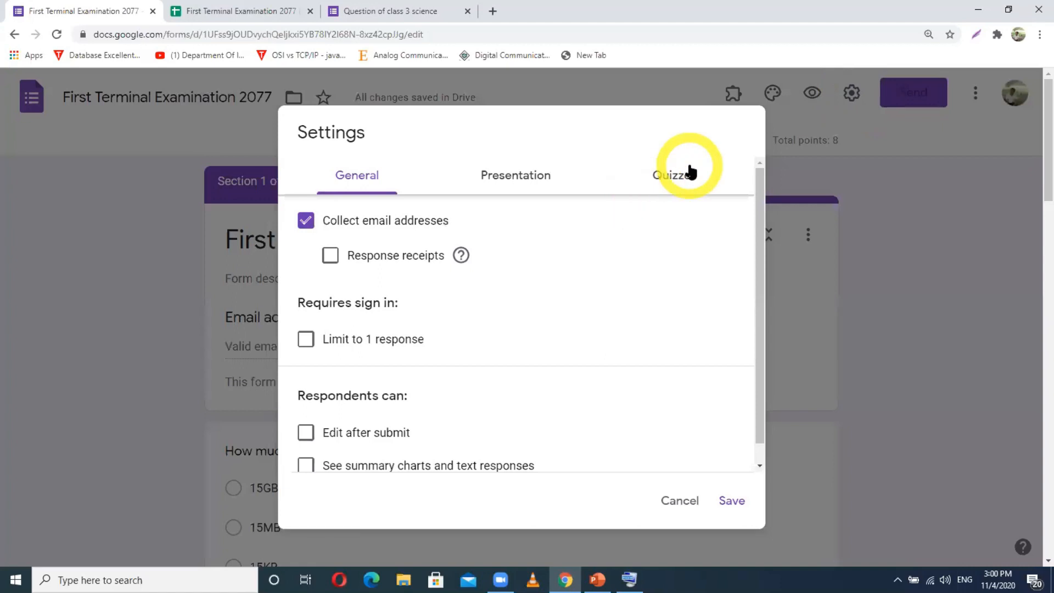
left_click(520, 178)
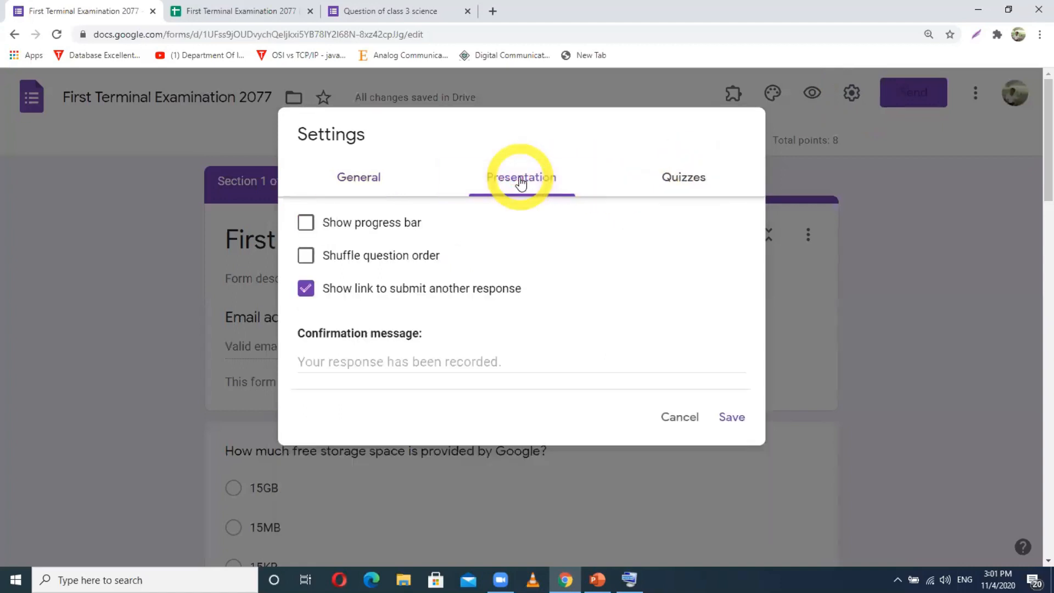
left_click(306, 224)
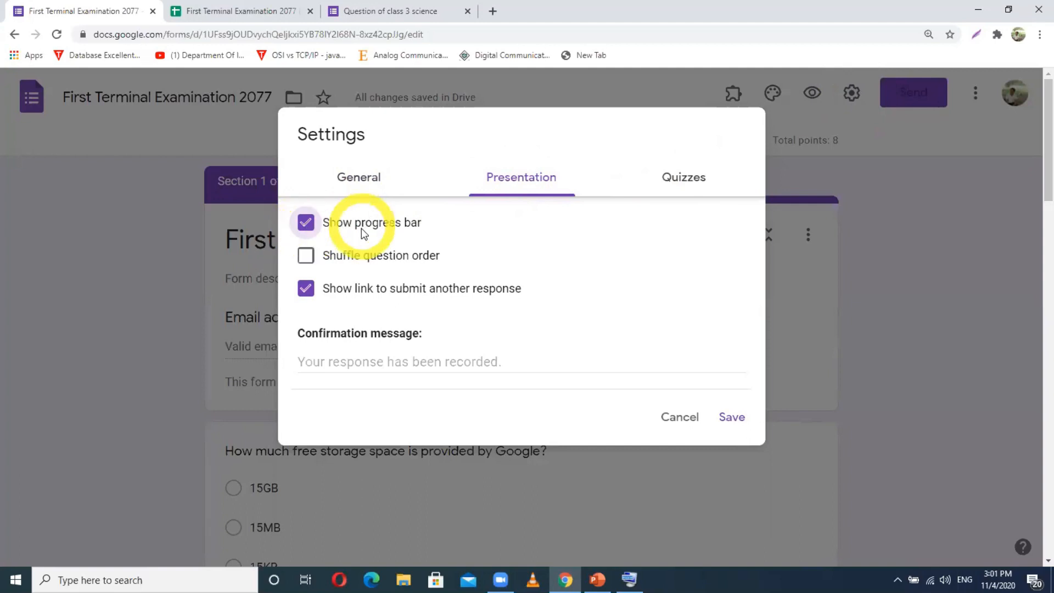
left_click(388, 362)
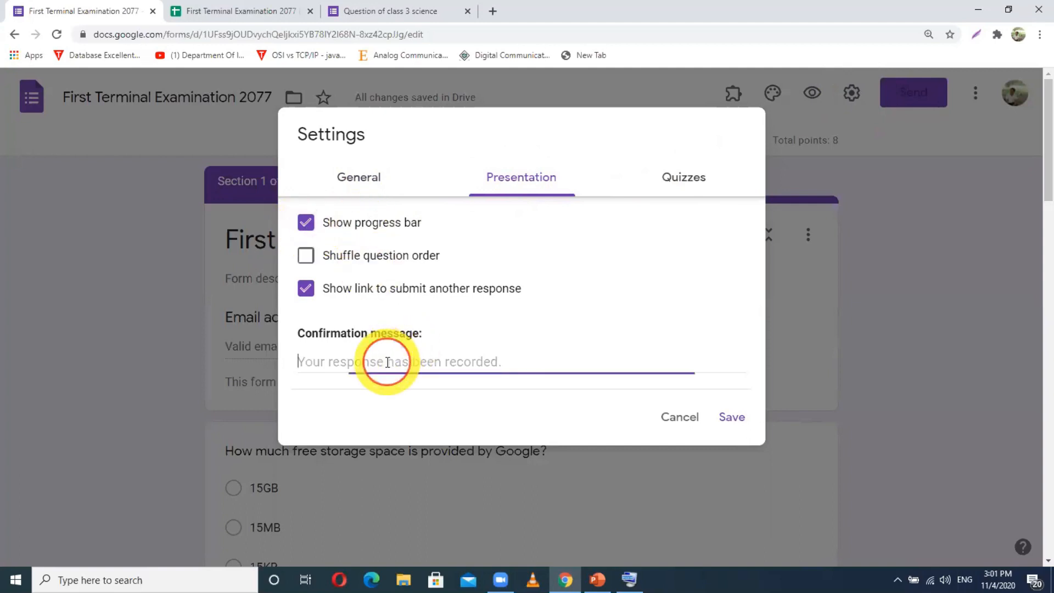
type("Than")
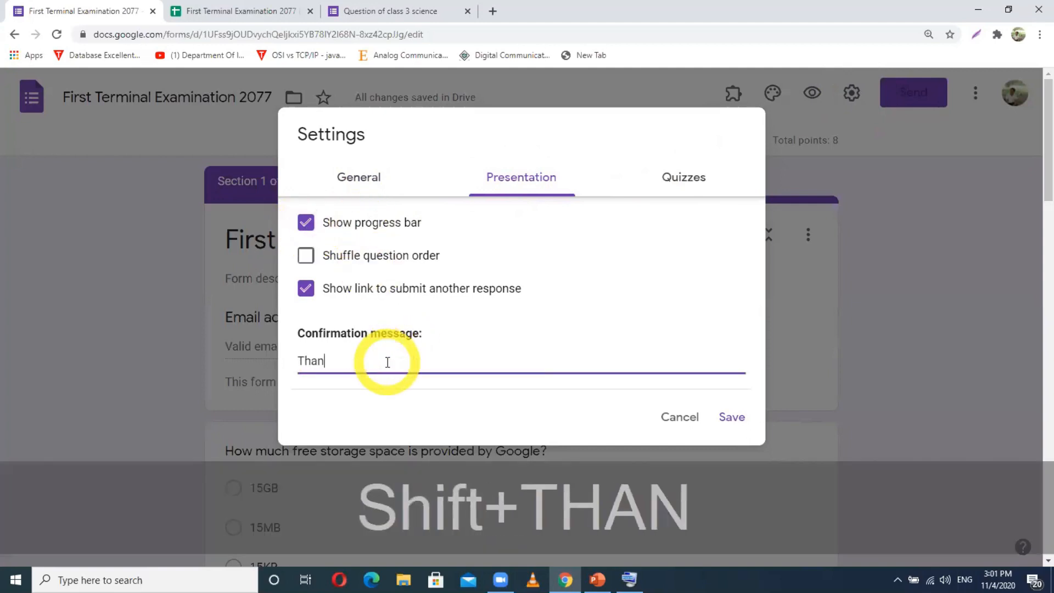
type("k you for yo")
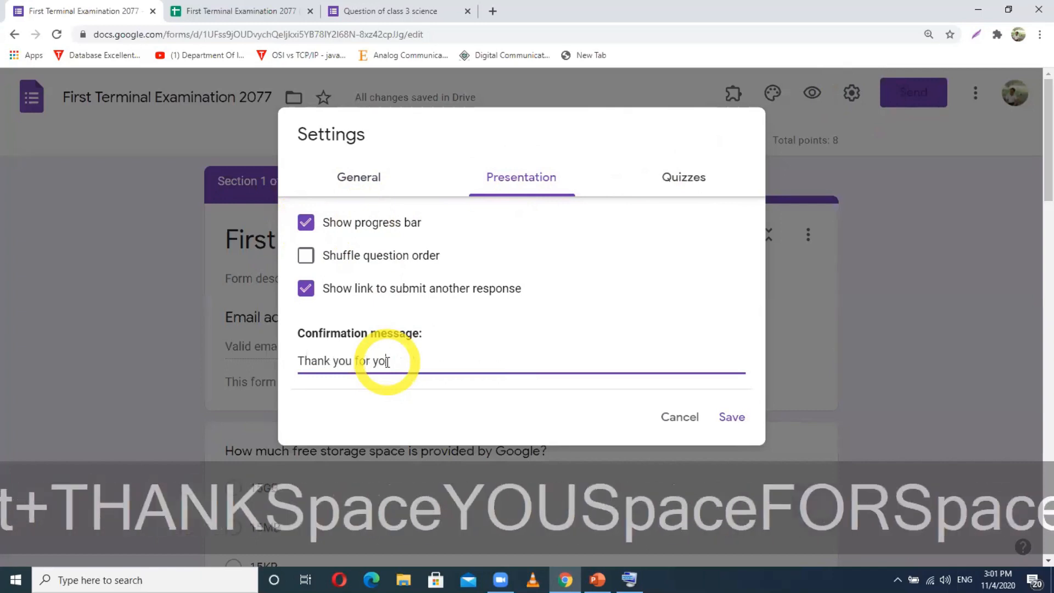
type("ur active participation.")
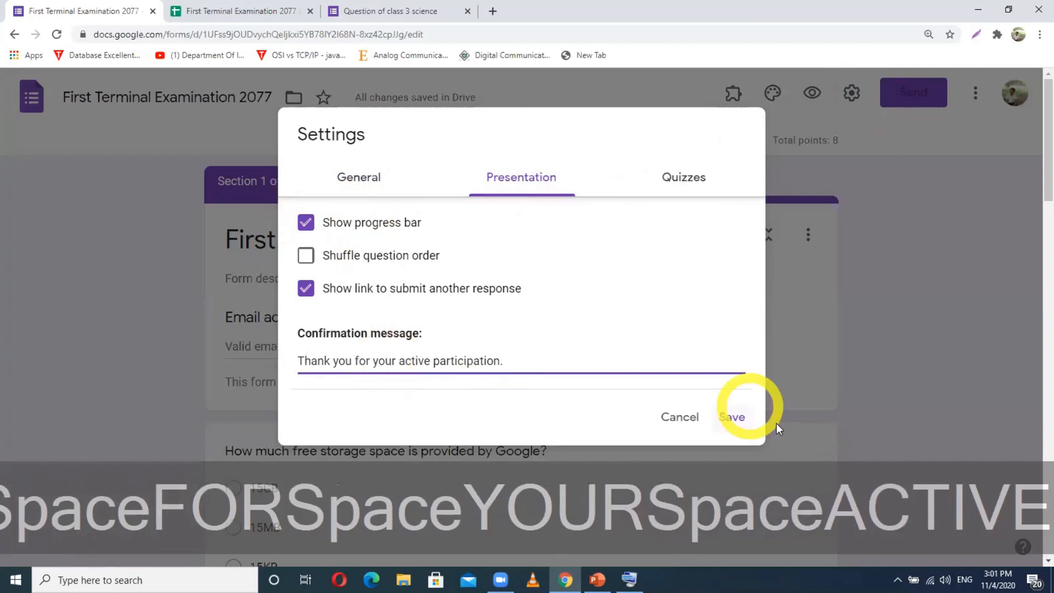
left_click(732, 418)
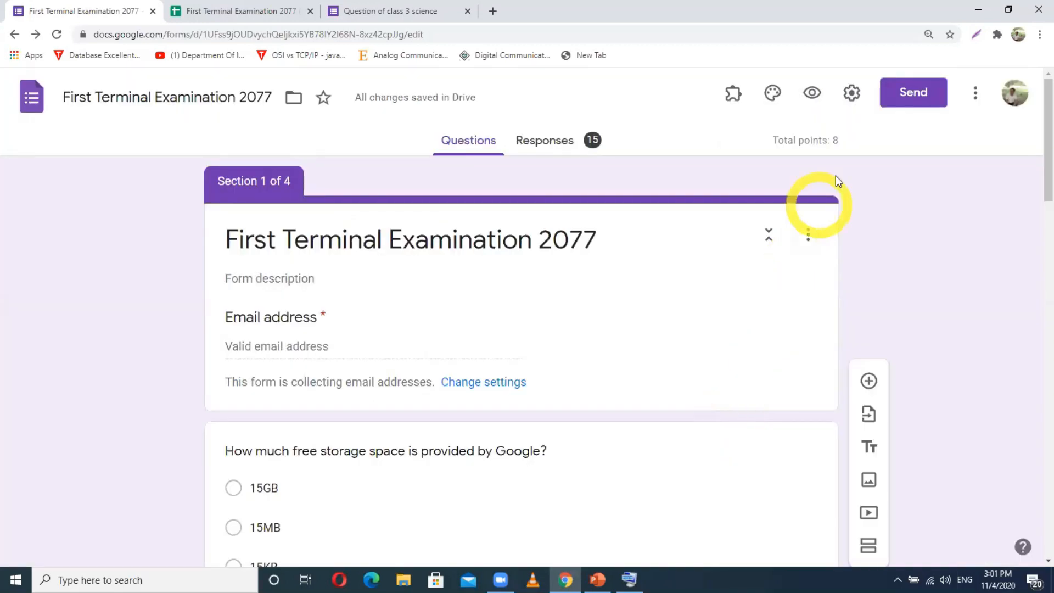
- Copy a shortened share link for the First Terminal Examination 2077 form
left_click(906, 107)
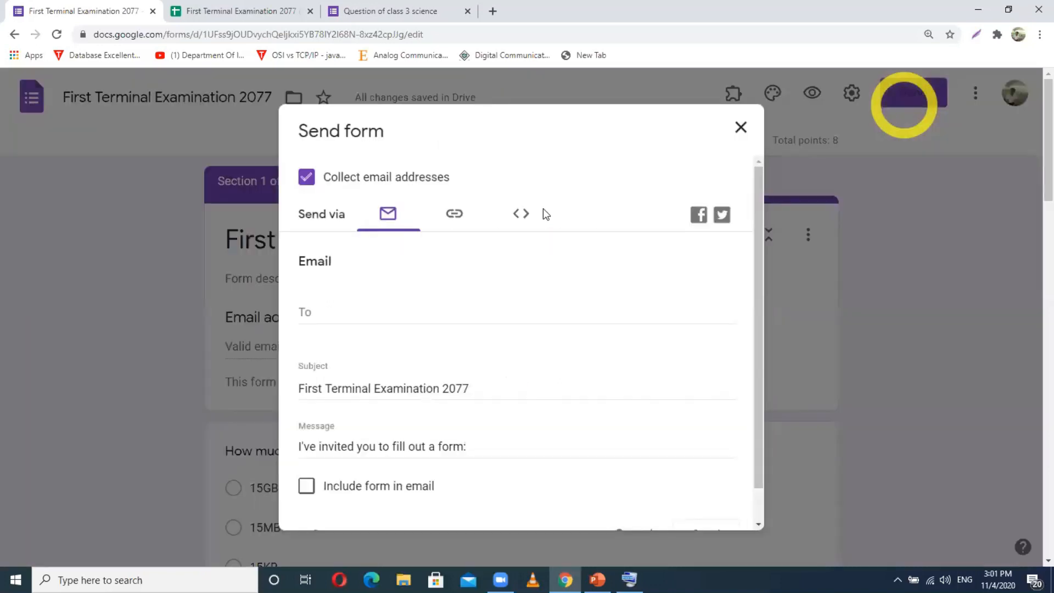
left_click(461, 217)
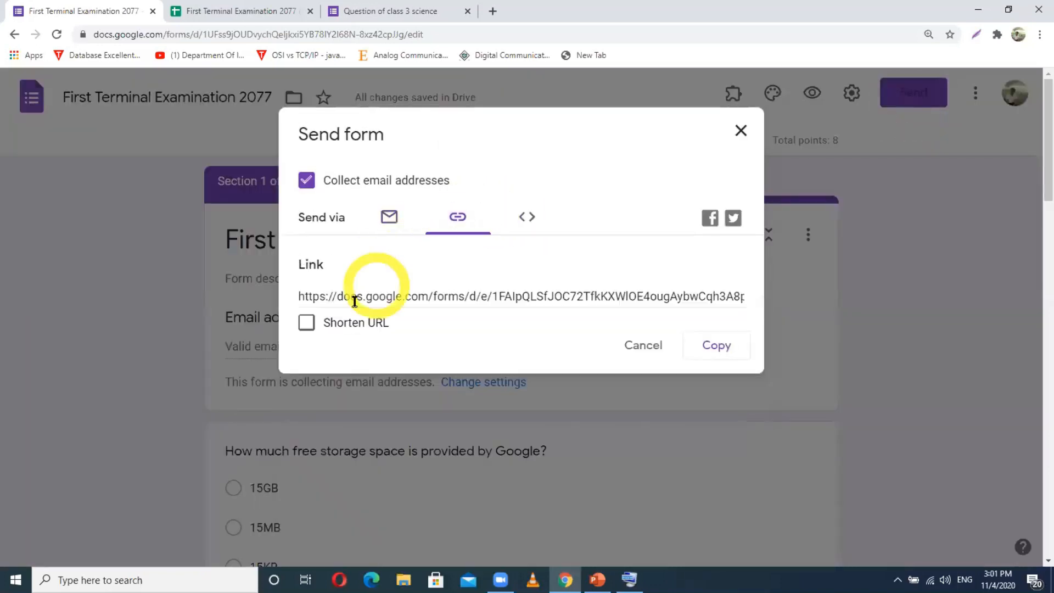
left_click(303, 326)
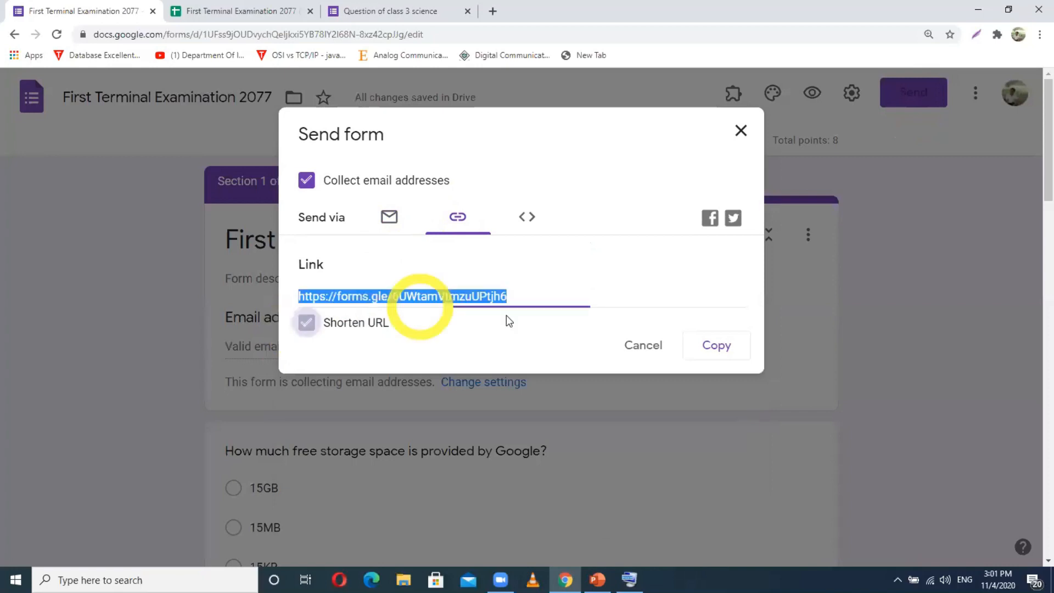
left_click(701, 351)
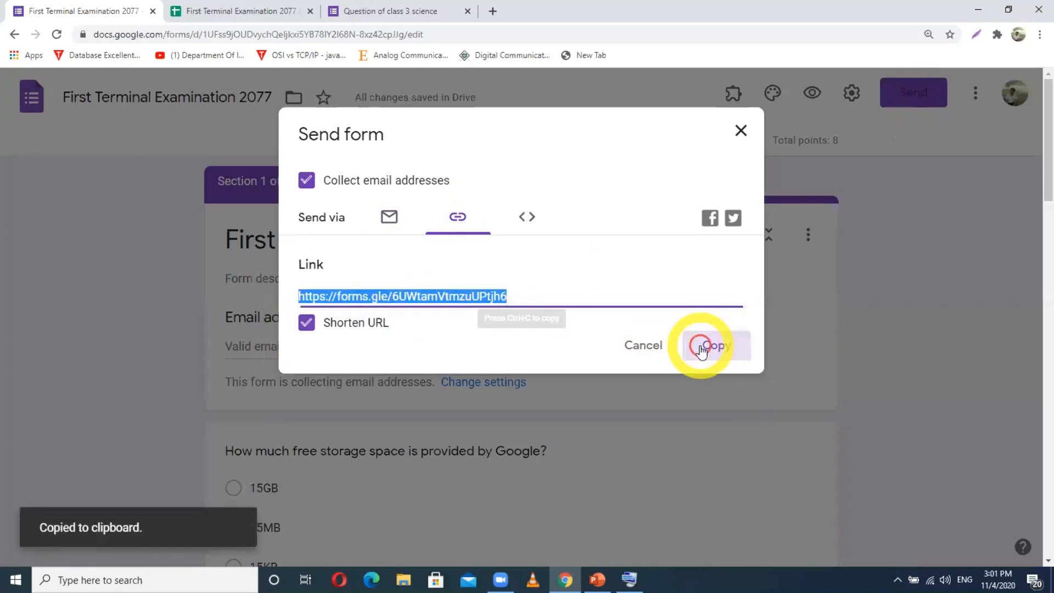
left_click(741, 134)
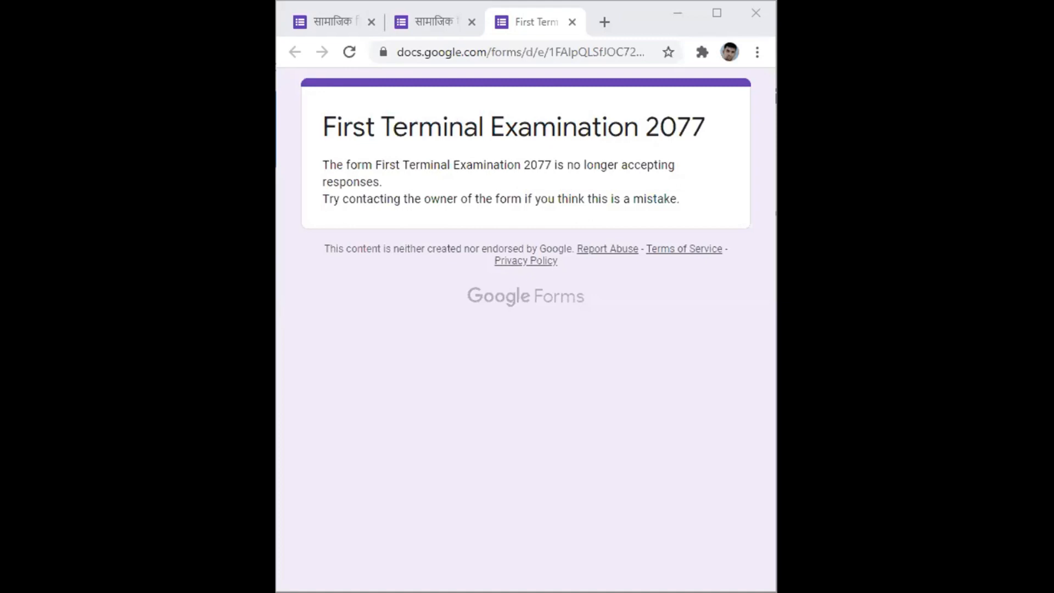
- Maximize the browser window and reload the live quiz form
left_click(723, 15)
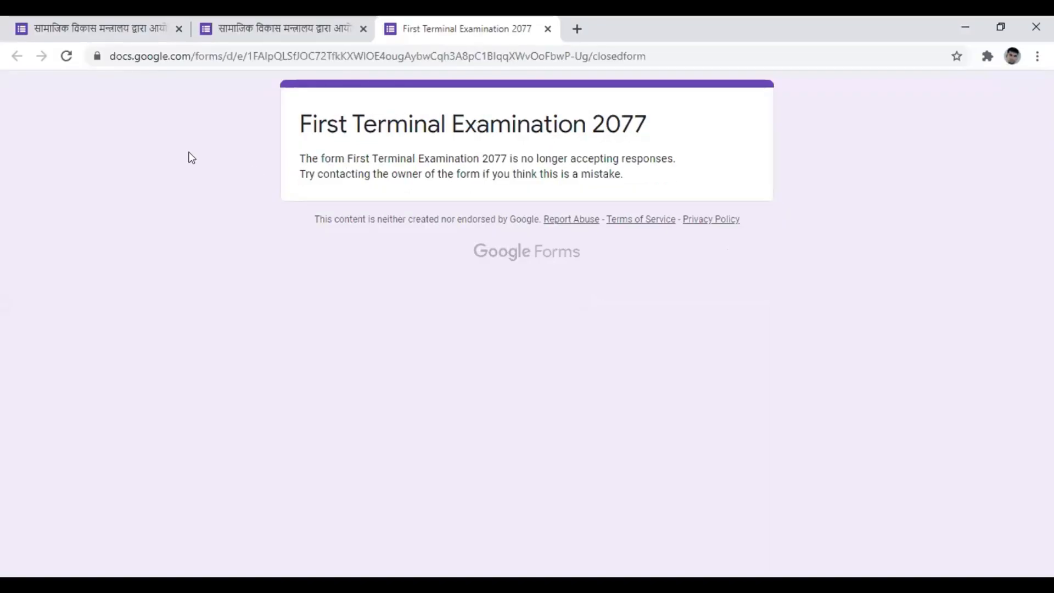
left_click(66, 57)
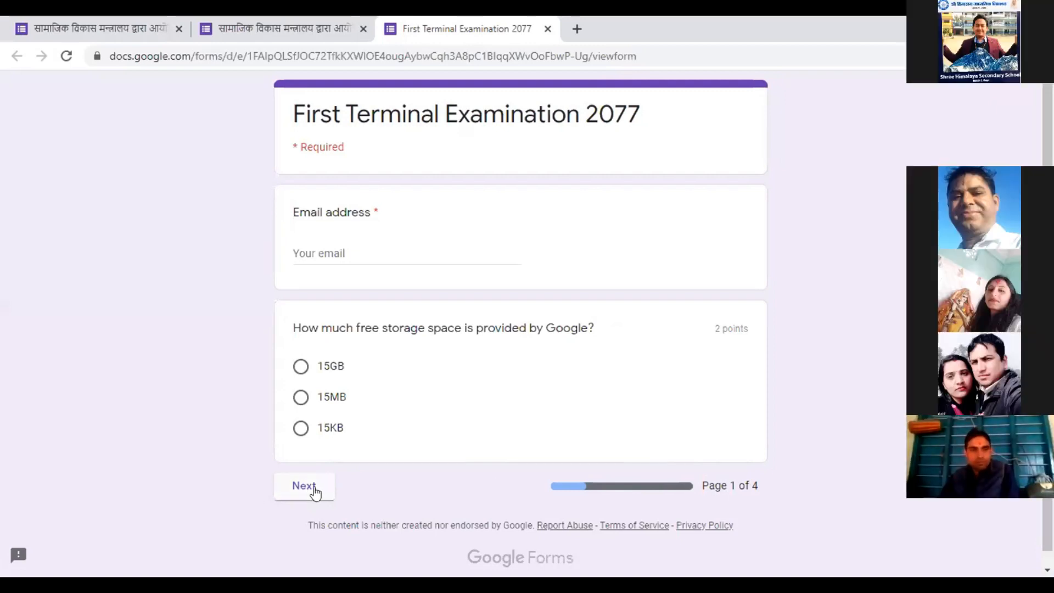
- Enter the respondent's email address, answer 15GB to the storage question, and go to page 2
left_click(361, 249)
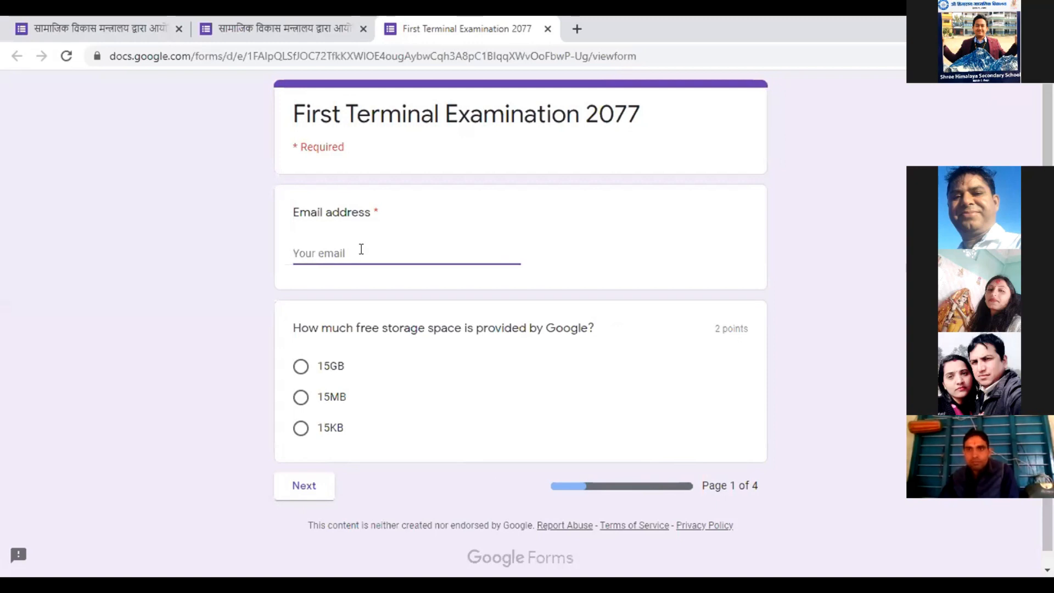
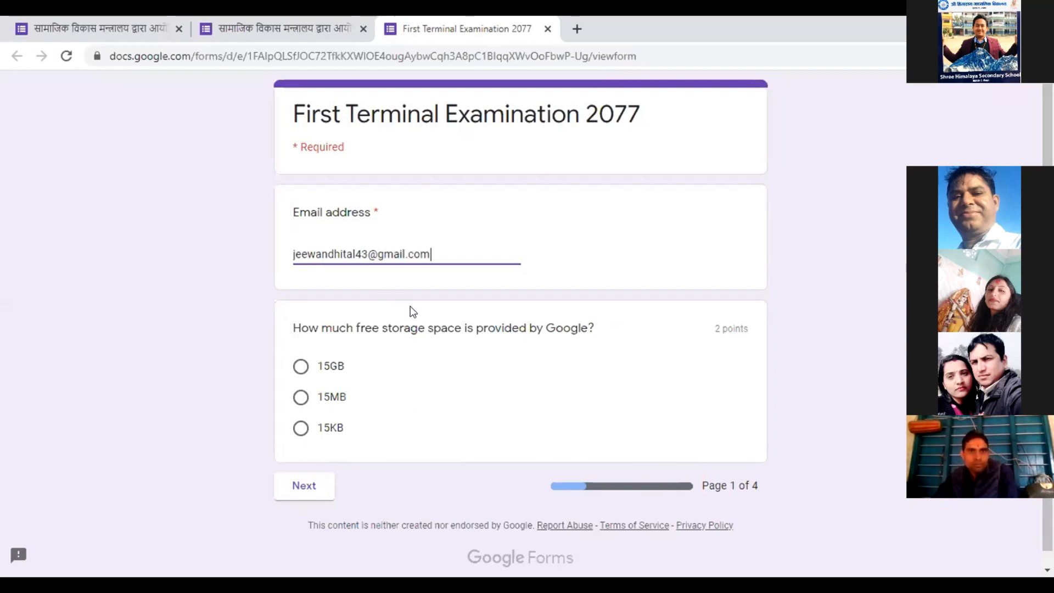
left_click(299, 367)
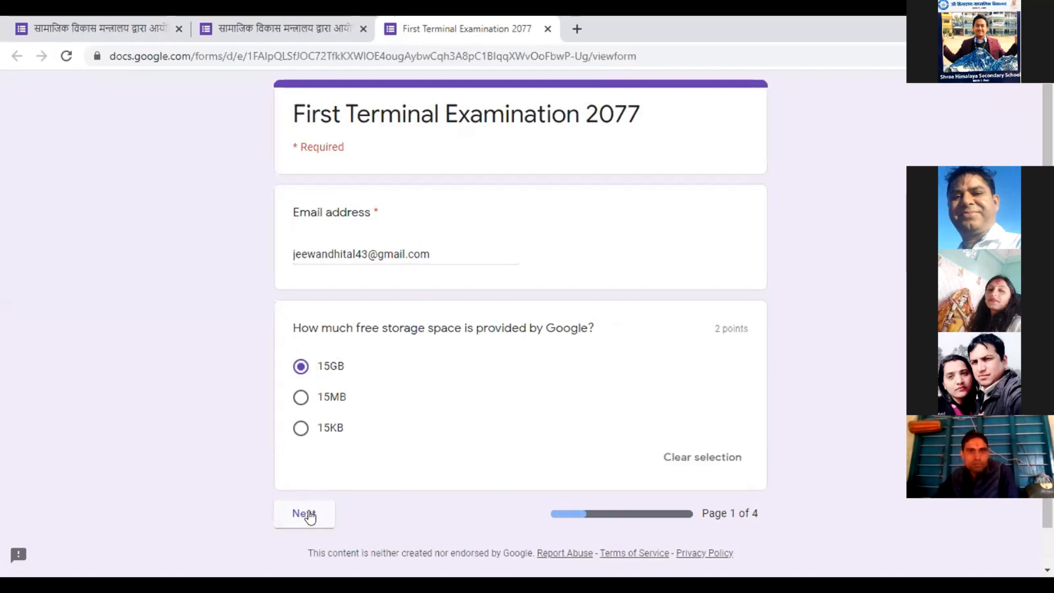
left_click(311, 516)
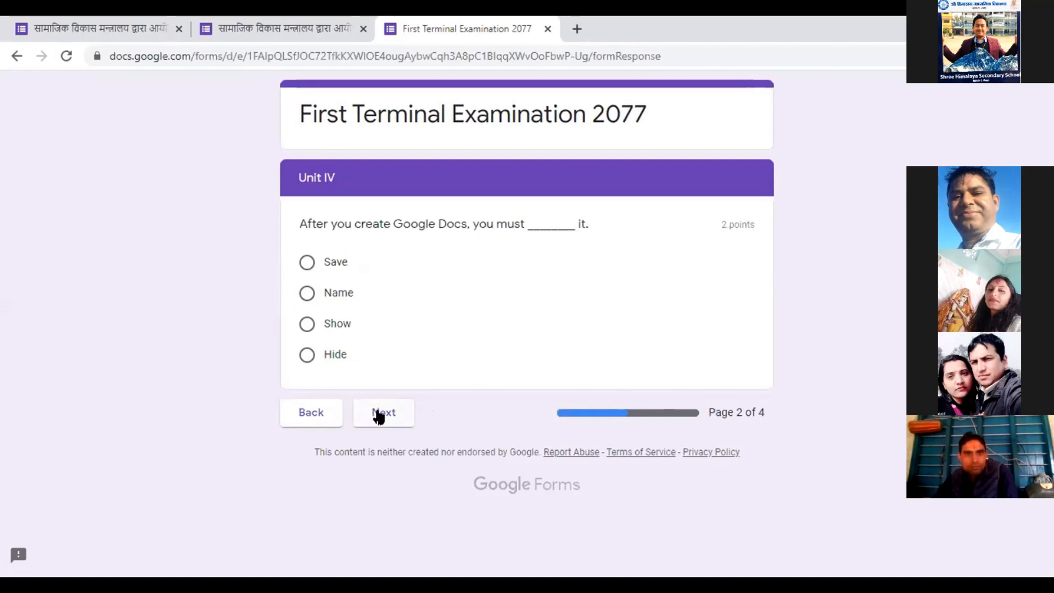
- Answer Show to the Unit IV fill-in-the-blank question and continue to page 3
left_click(306, 296)
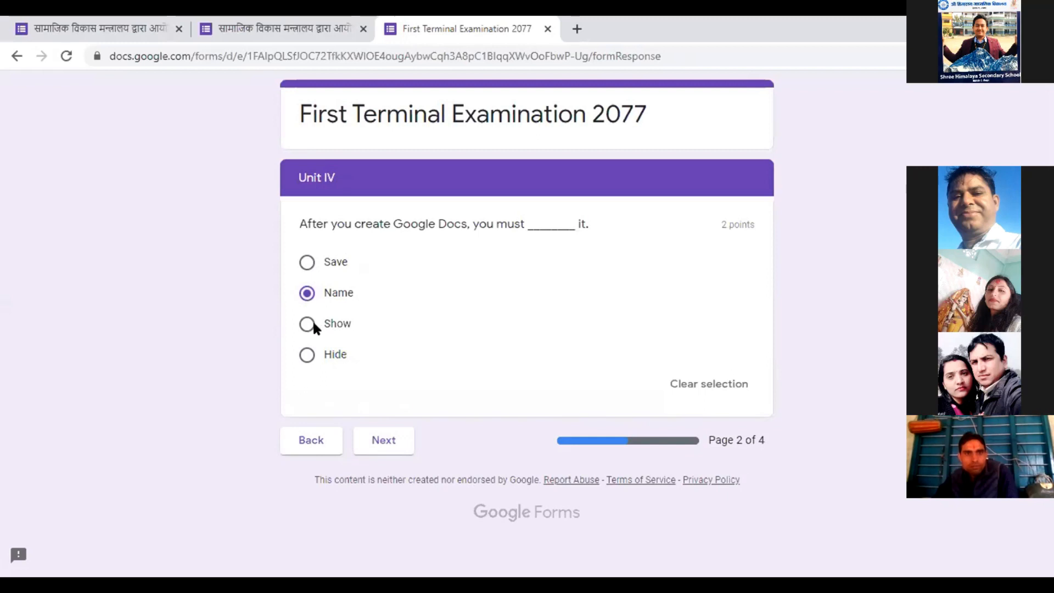
left_click(307, 327)
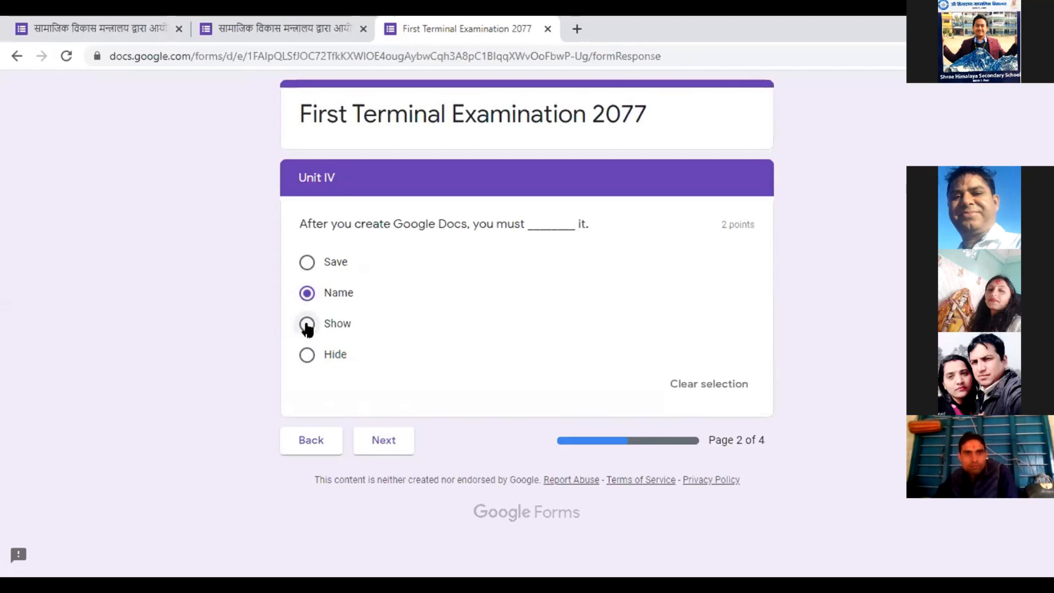
left_click(393, 441)
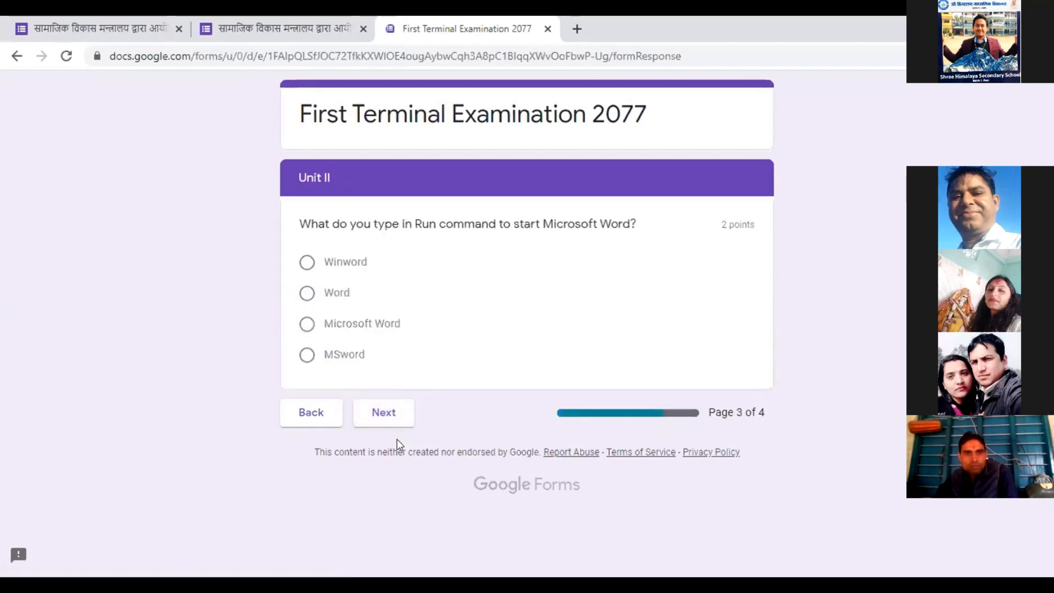
- Change the Unit IV answer to Name, then answer Winword on the Unit II page
left_click(318, 415)
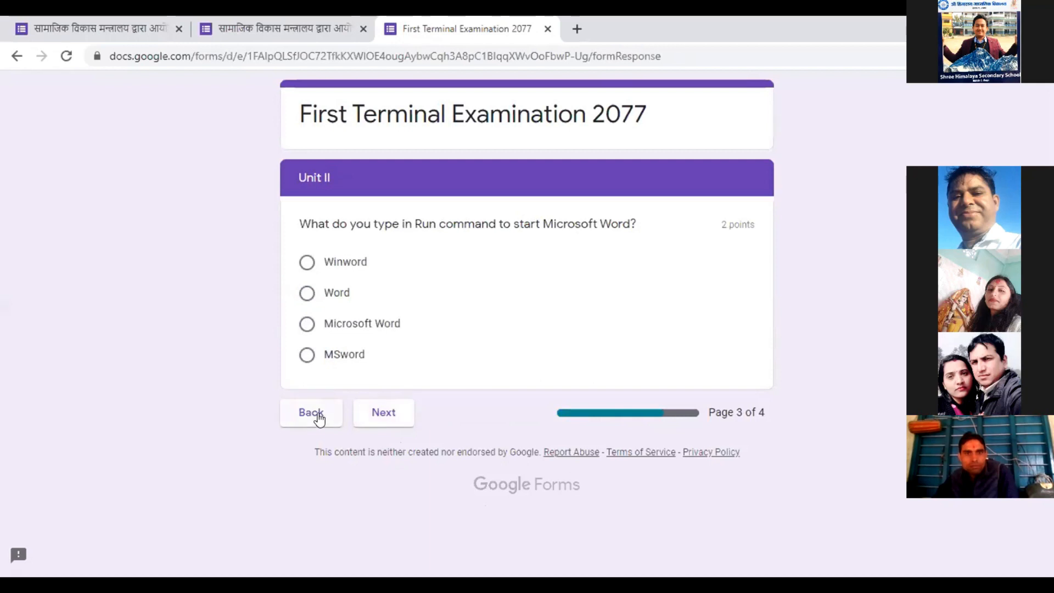
left_click(318, 415)
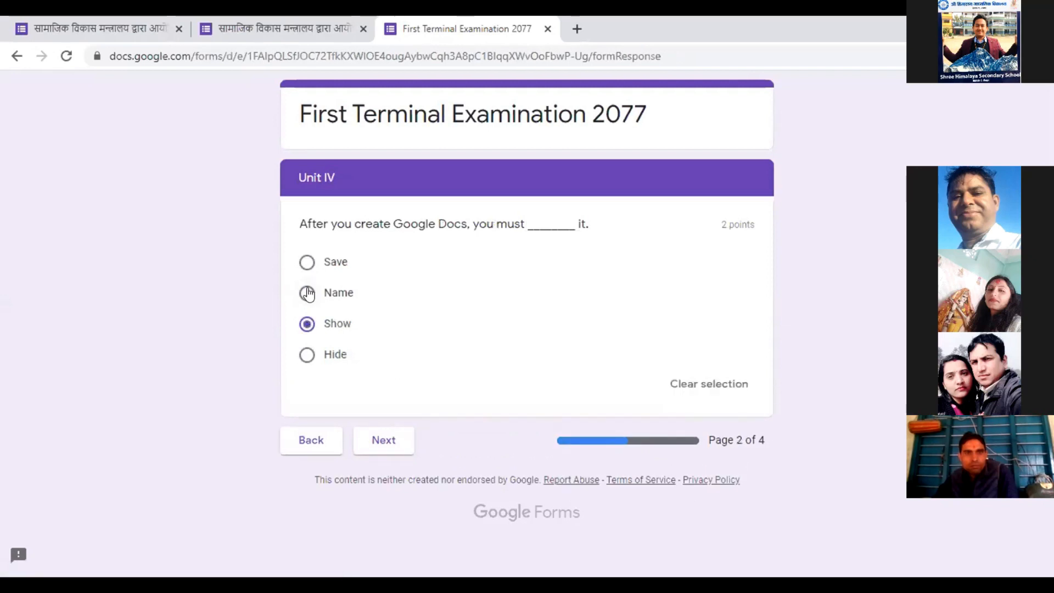
left_click(307, 293)
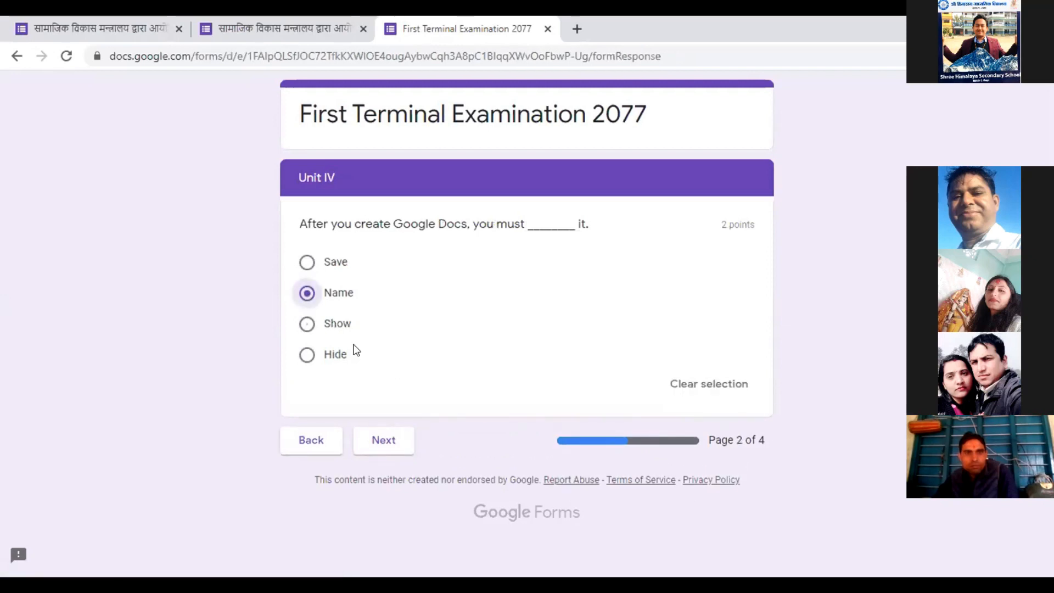
left_click(388, 441)
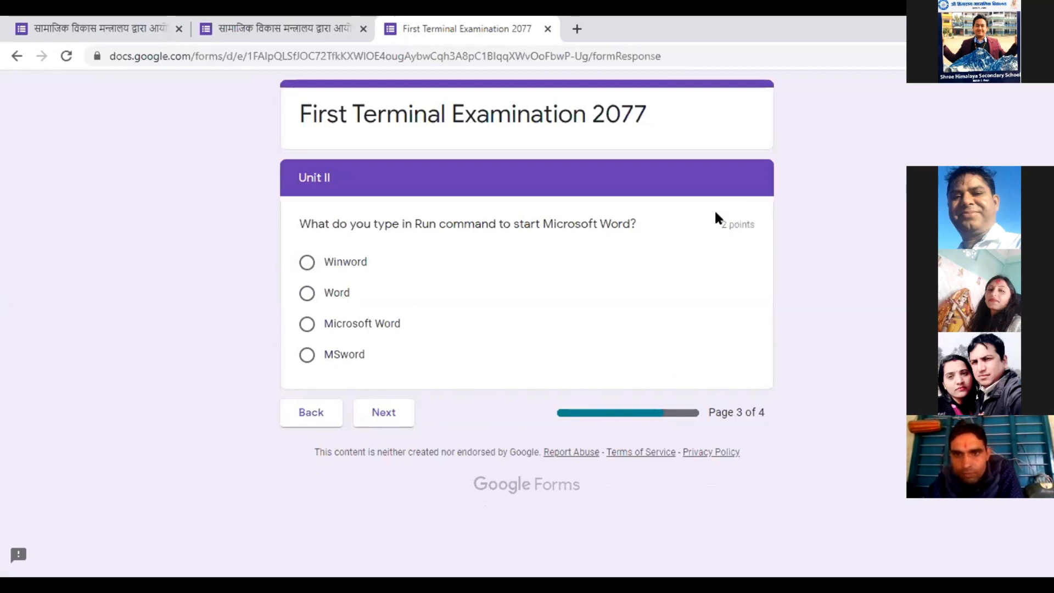
left_click(307, 262)
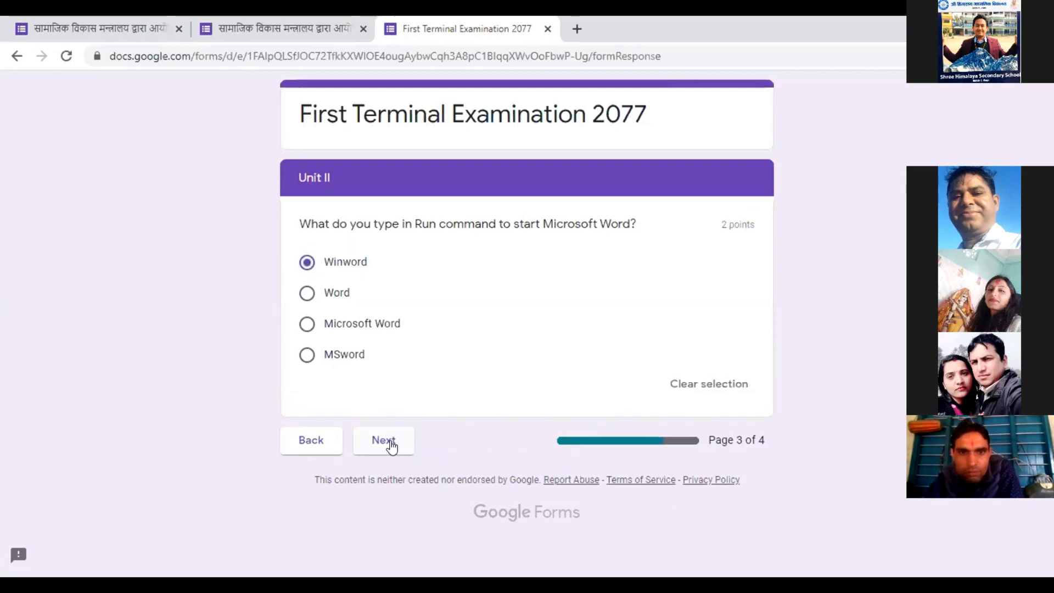
left_click(391, 446)
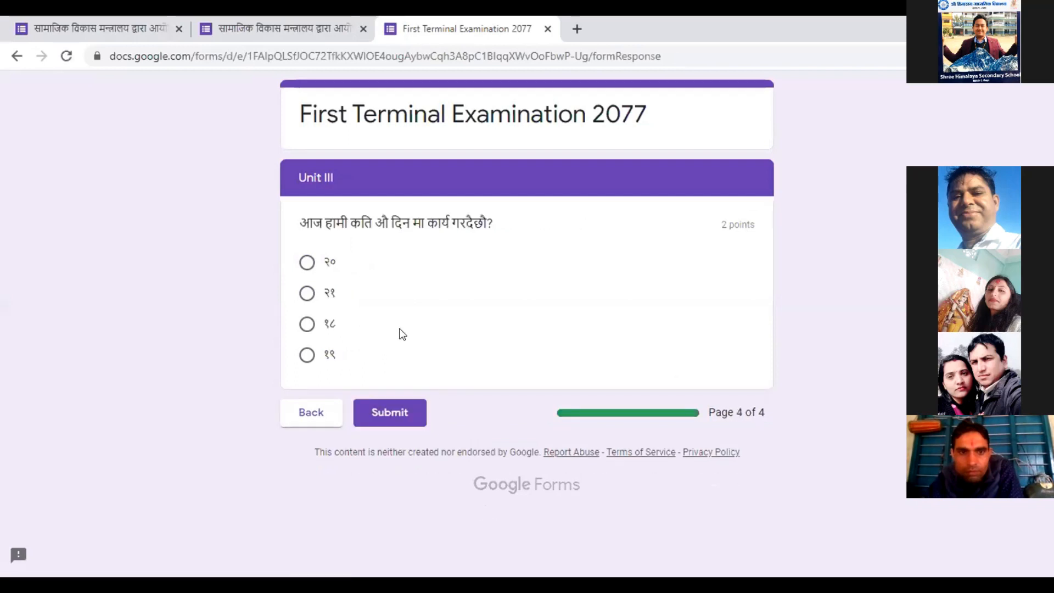
- After trying २१, १८ and १९, settle on २० for Unit III and return to page 3
left_click(308, 295)
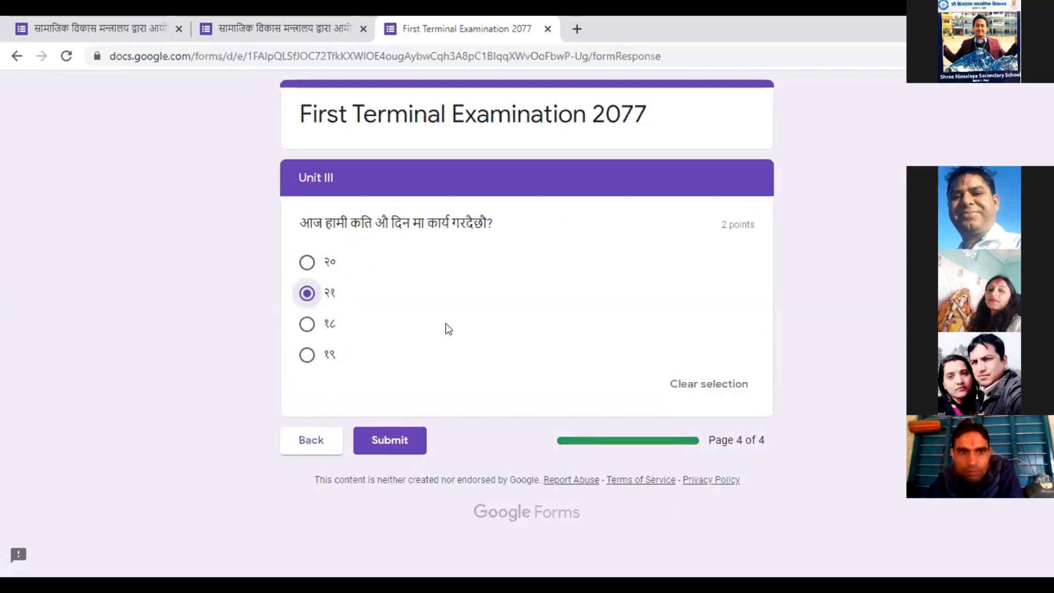
left_click(706, 385)
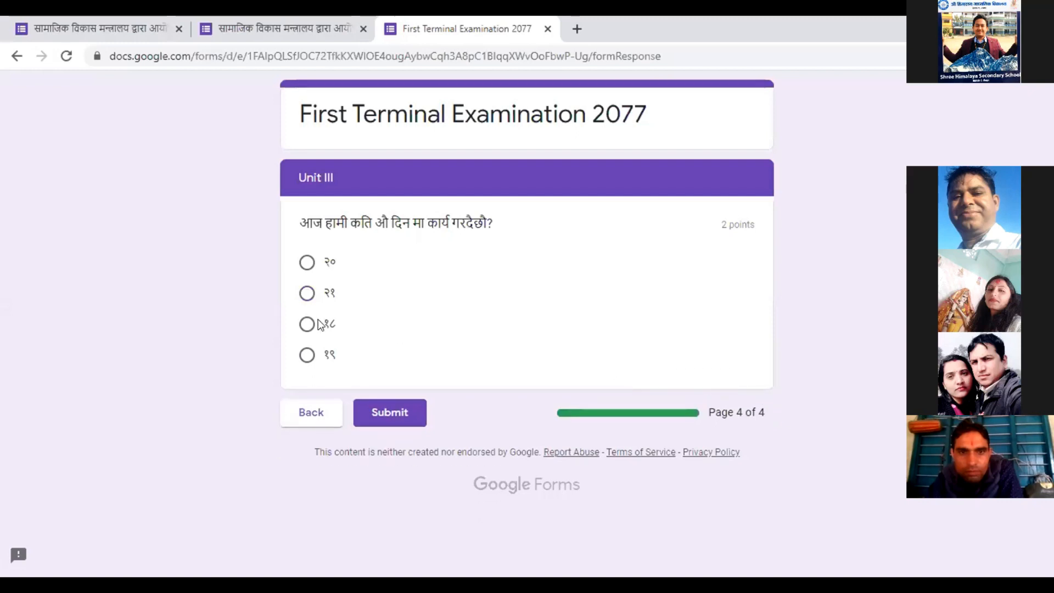
left_click(308, 324)
left_click(684, 384)
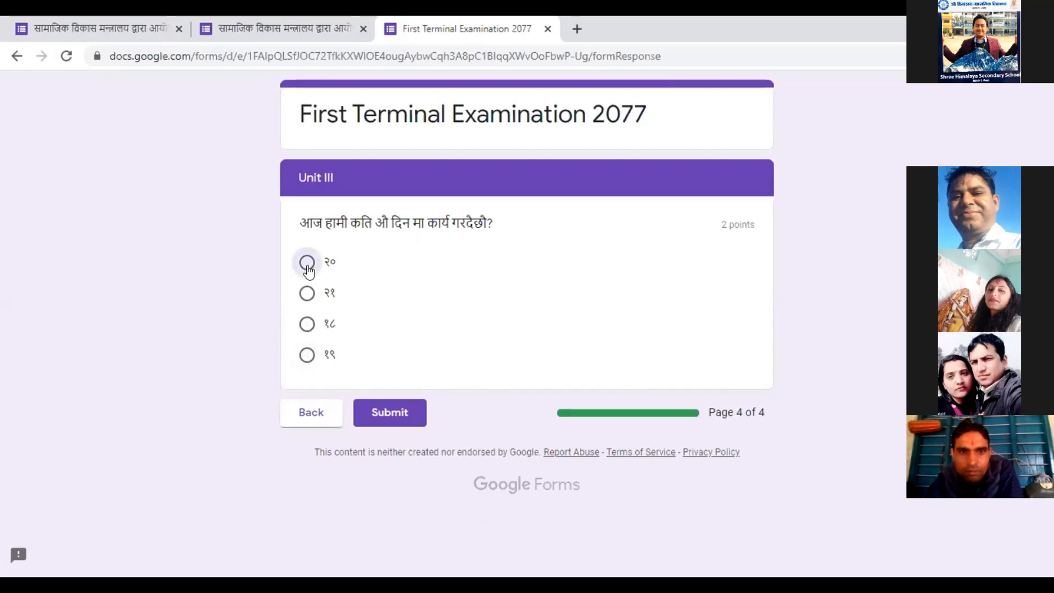
left_click(307, 355)
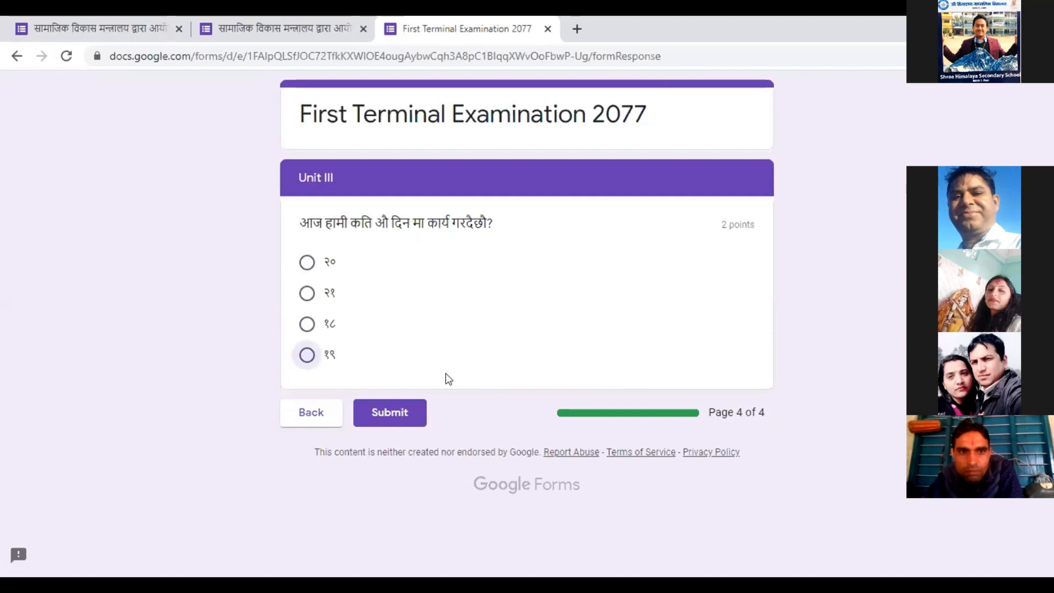
left_click(698, 386)
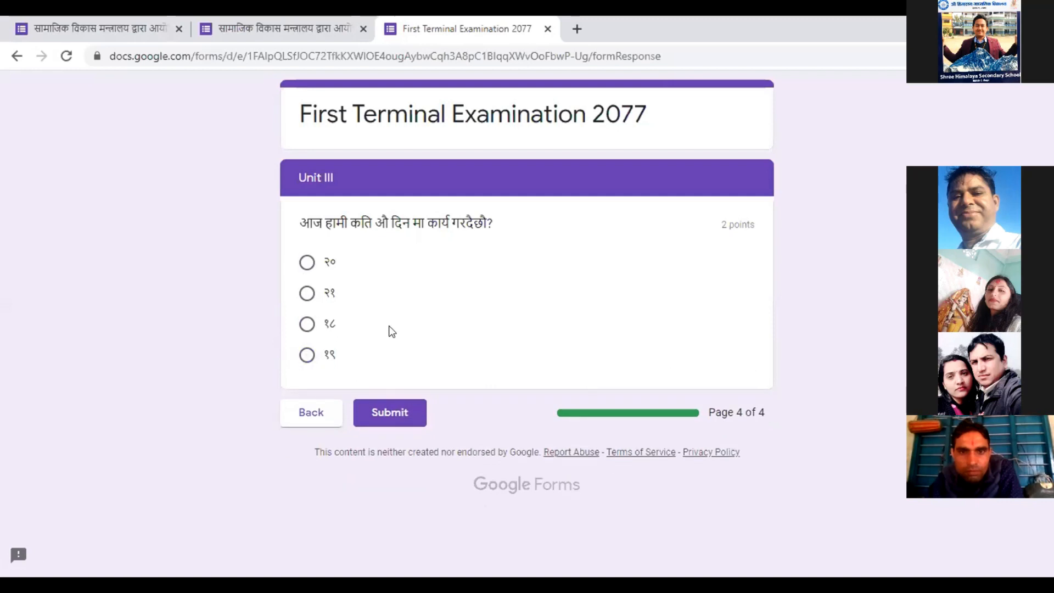
left_click(306, 264)
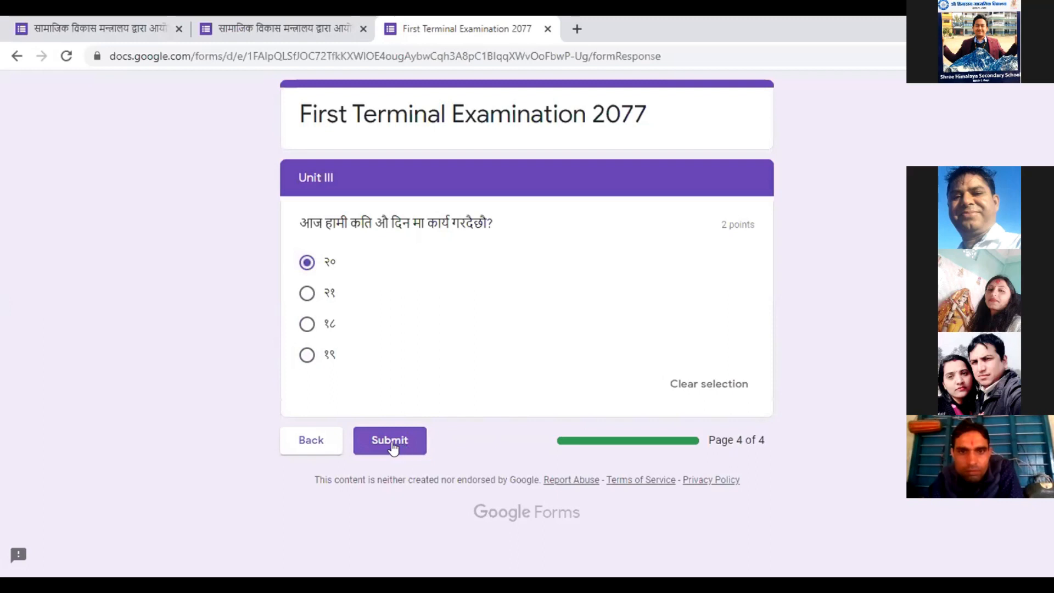
left_click(310, 445)
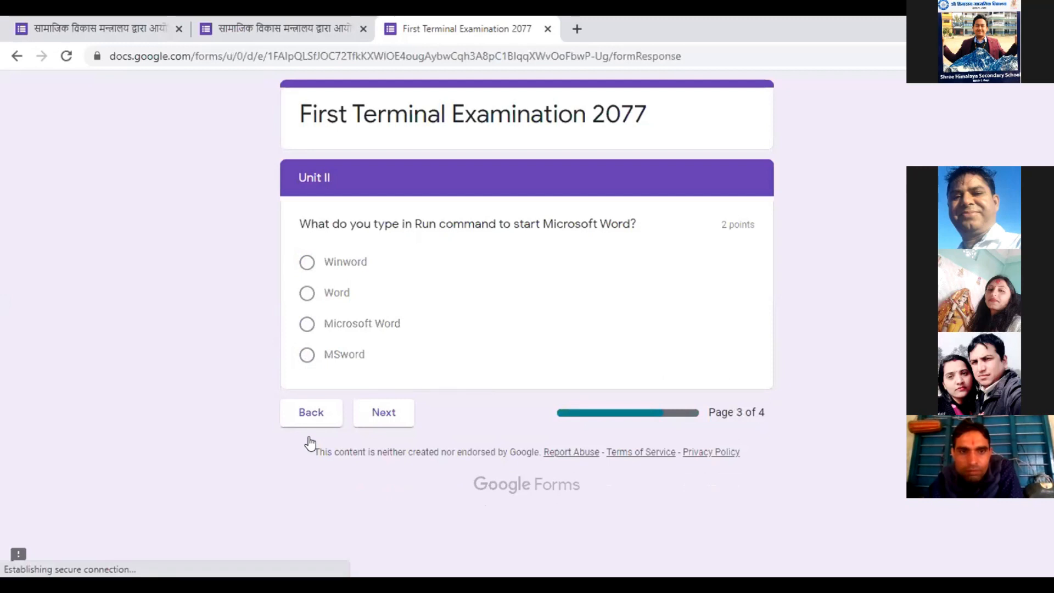
- Page back to page 1 to review the 15GB answer, then forward to page 4
left_click(318, 442)
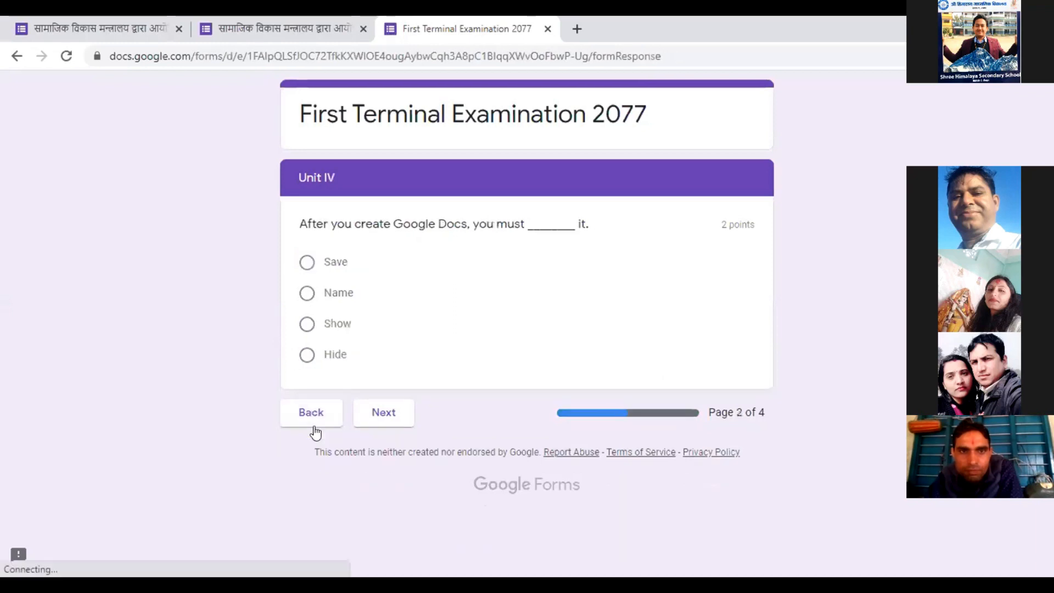
left_click(318, 442)
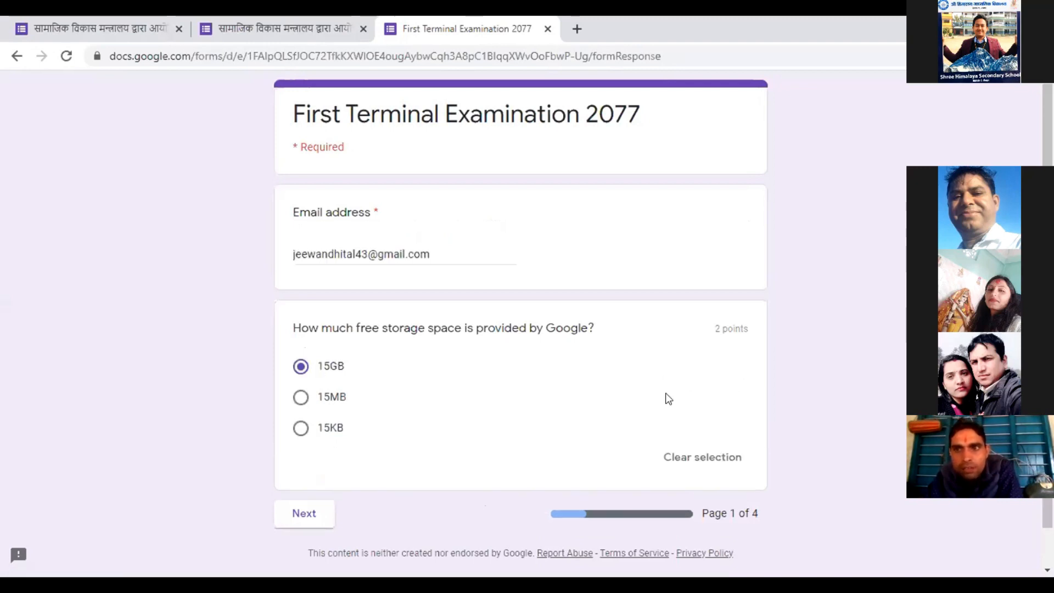
left_click(328, 517)
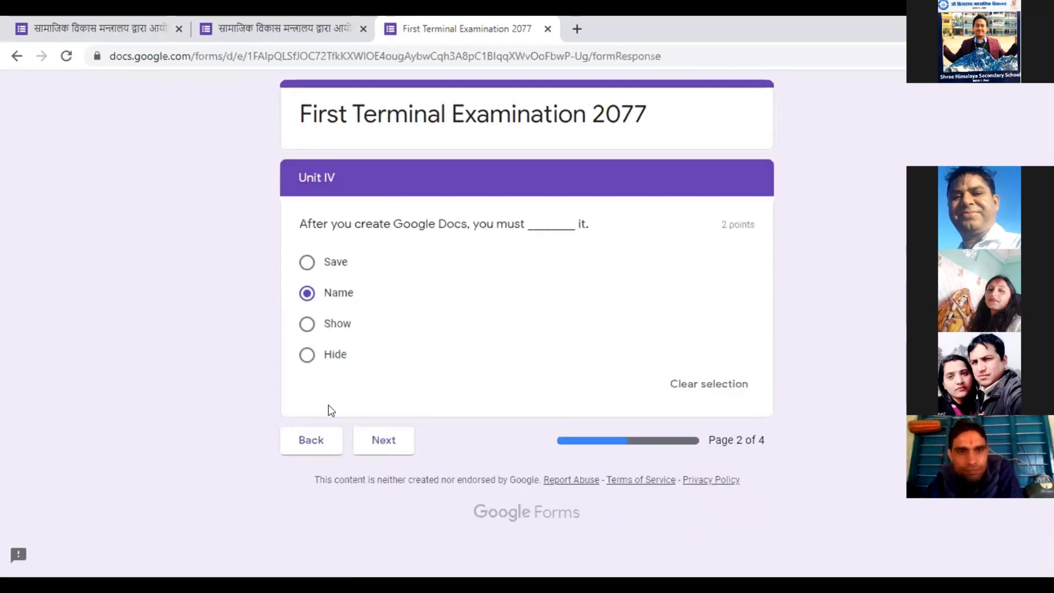
left_click(383, 446)
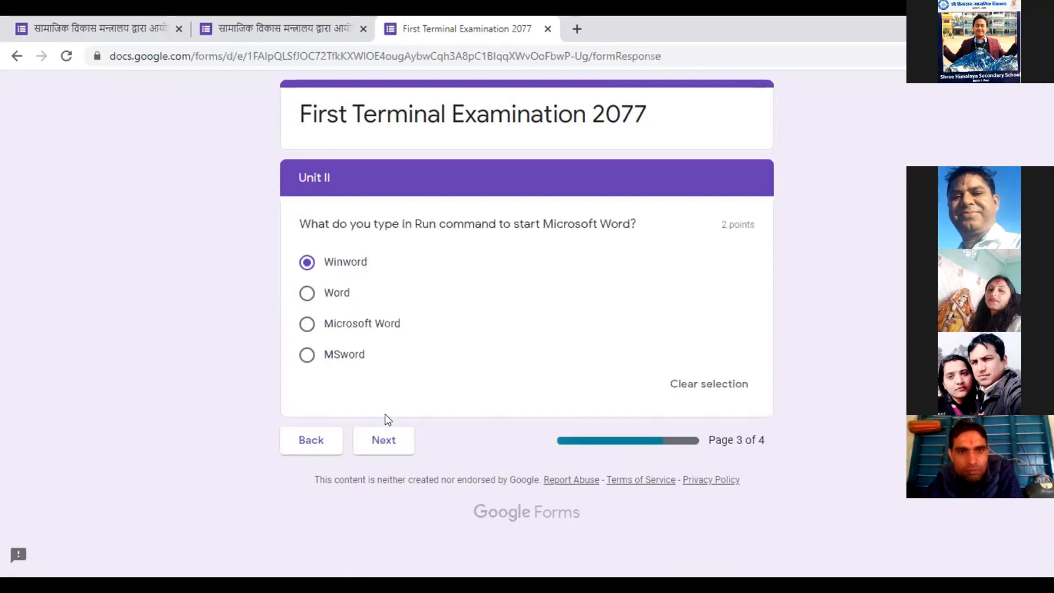
left_click(383, 440)
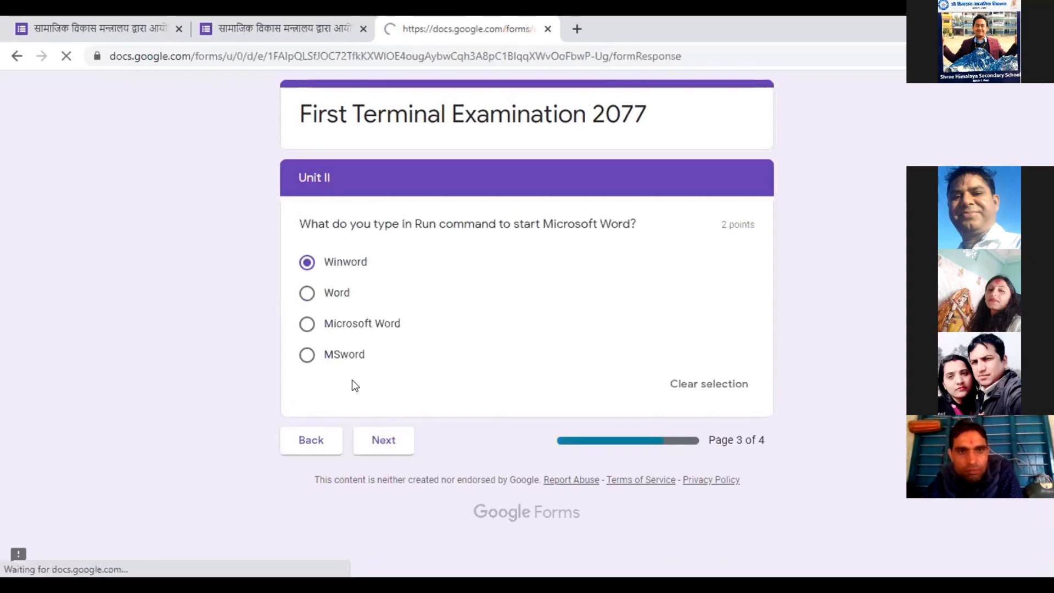
left_click(391, 413)
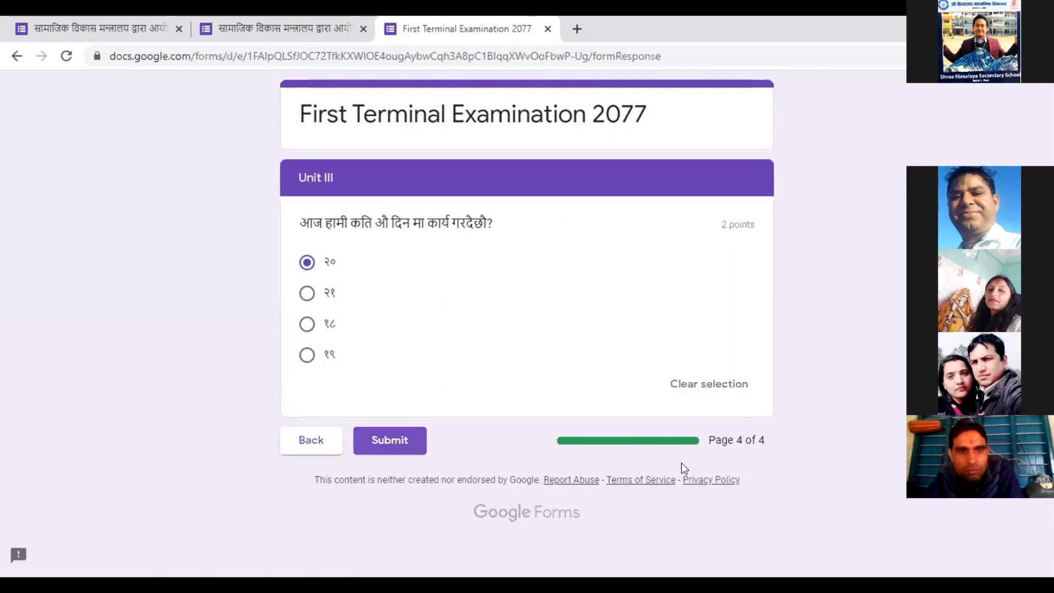
- Submit the quiz response and open its score page from the confirmation screen
left_click(410, 446)
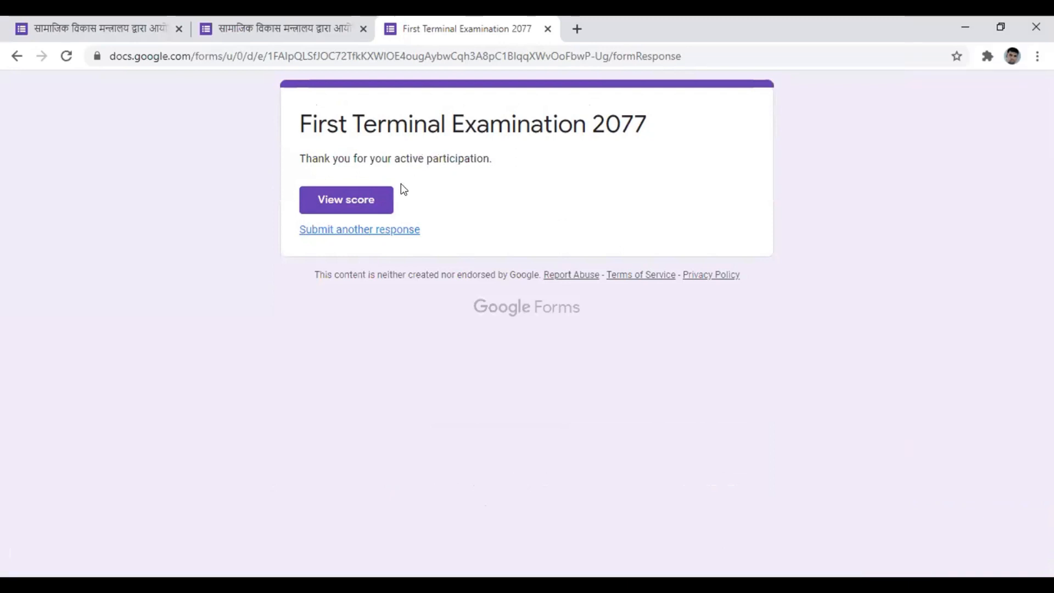
left_click(357, 202)
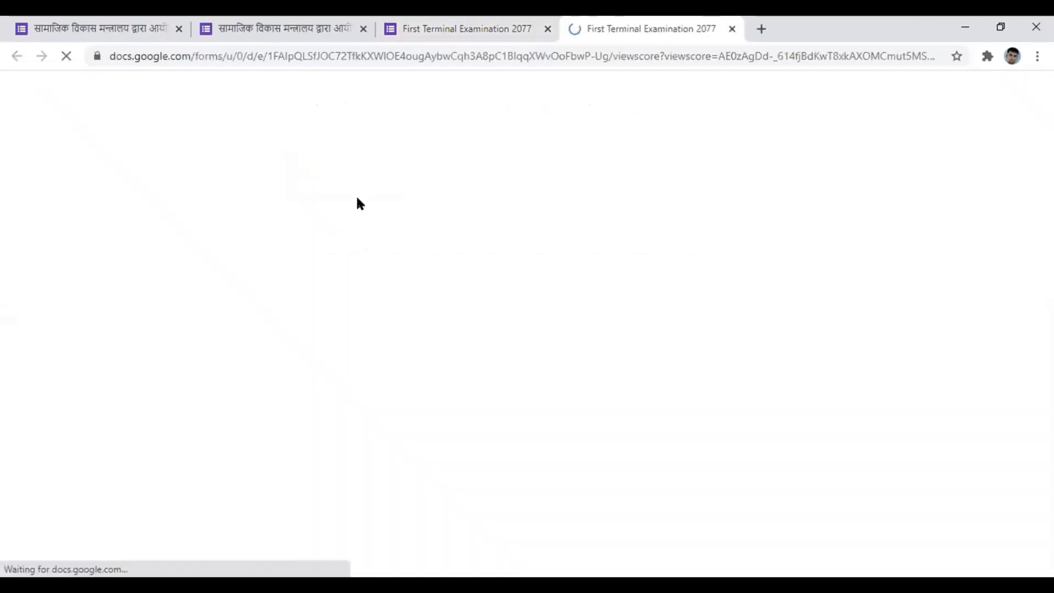
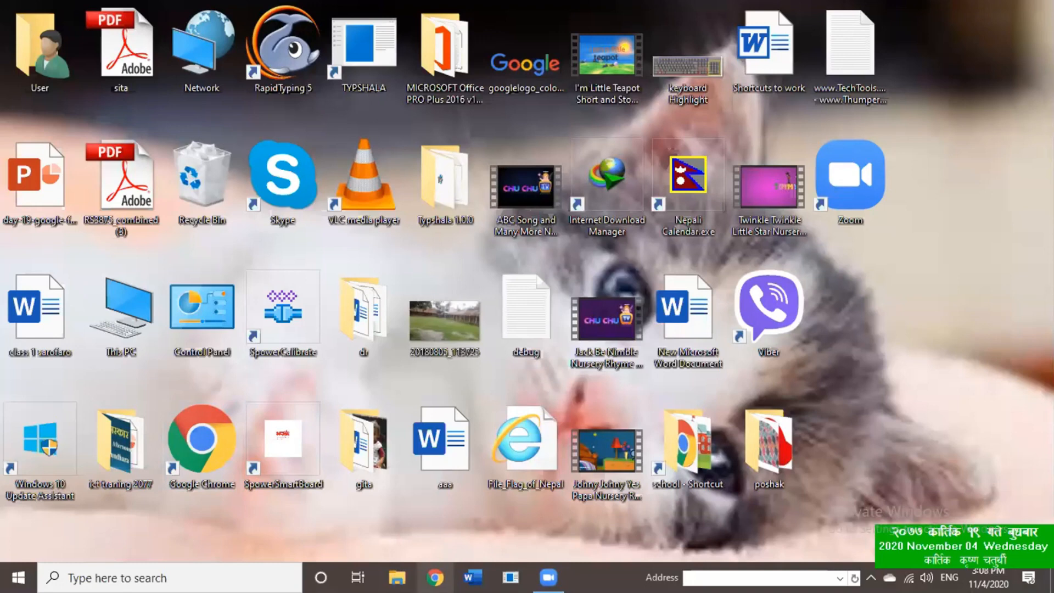
- Open Chrome and load forms.google.com, fixing the mistyped address
left_click(436, 577)
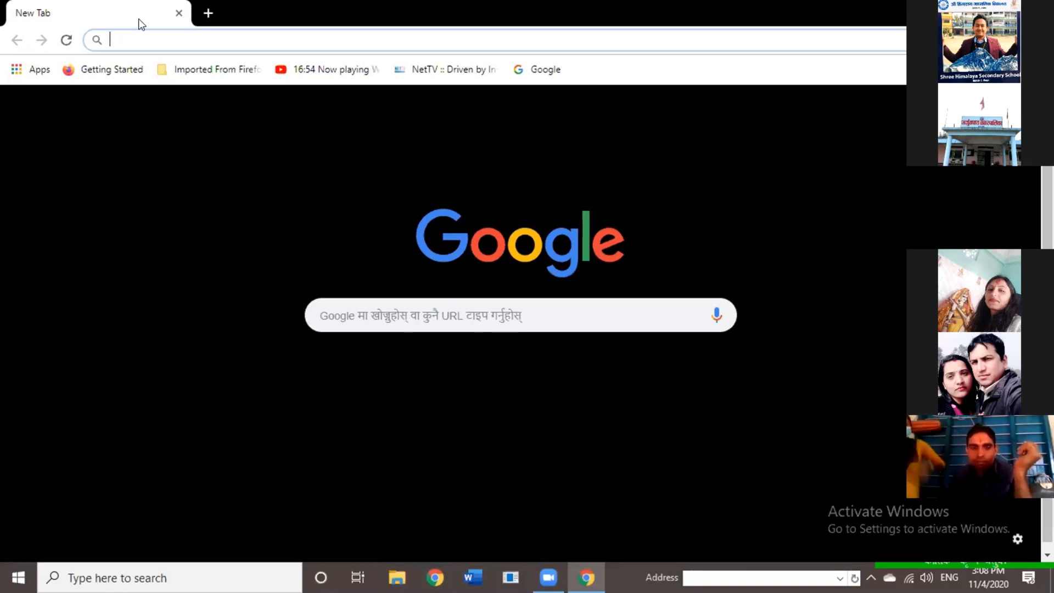
type("fr")
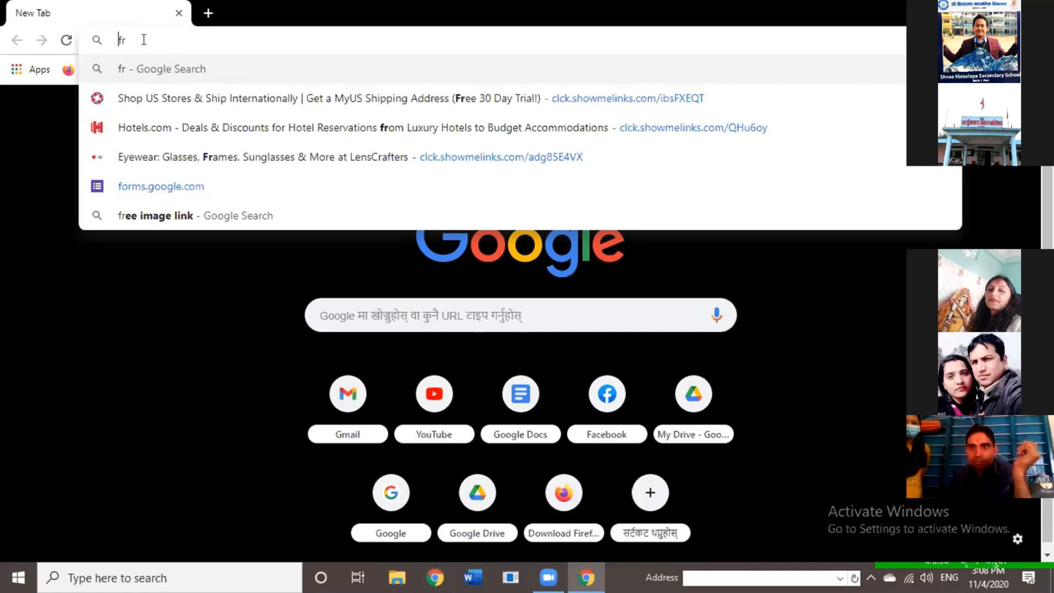
type("o")
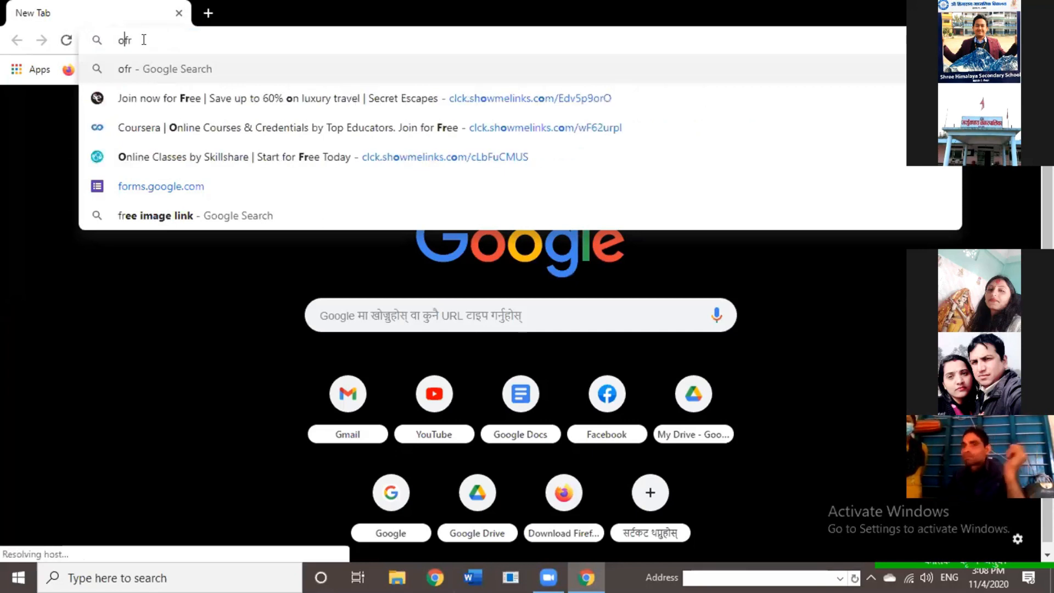
left_click(135, 36)
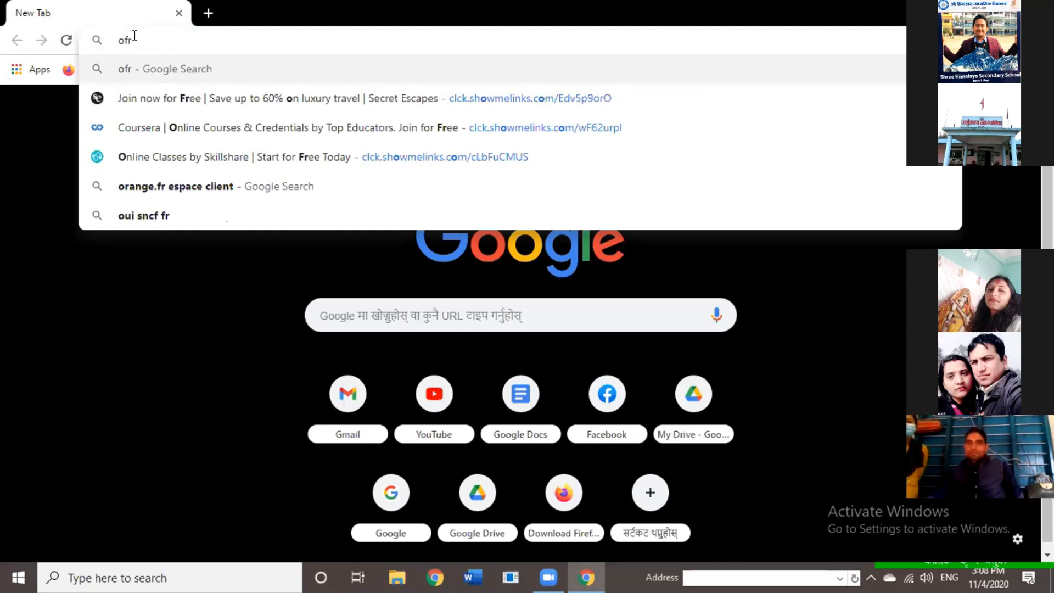
key("BackSpace")
key("BackSpace")
key("BackSpace")
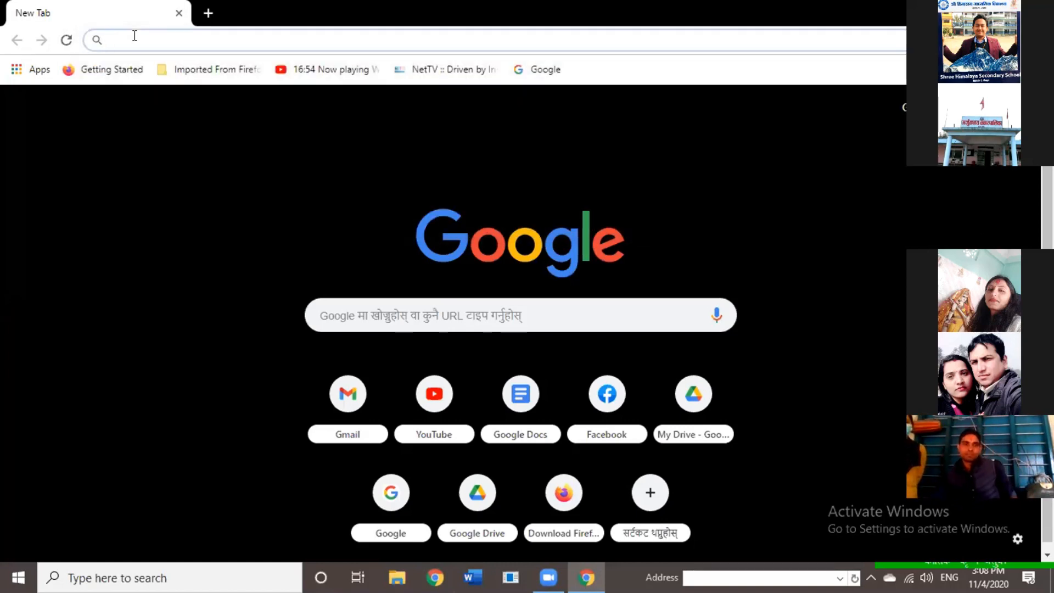
type("fro")
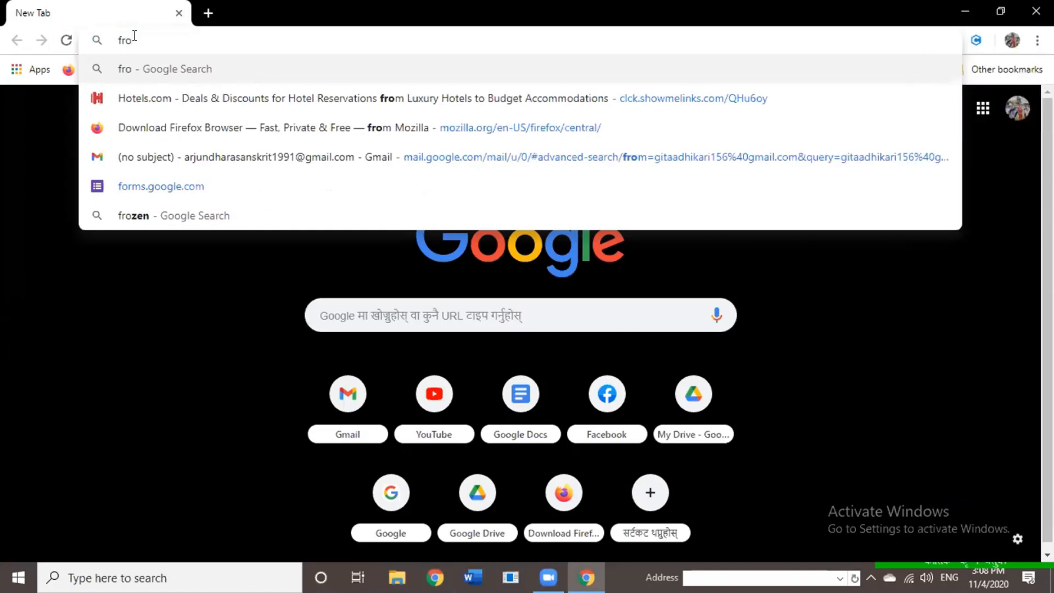
type("m")
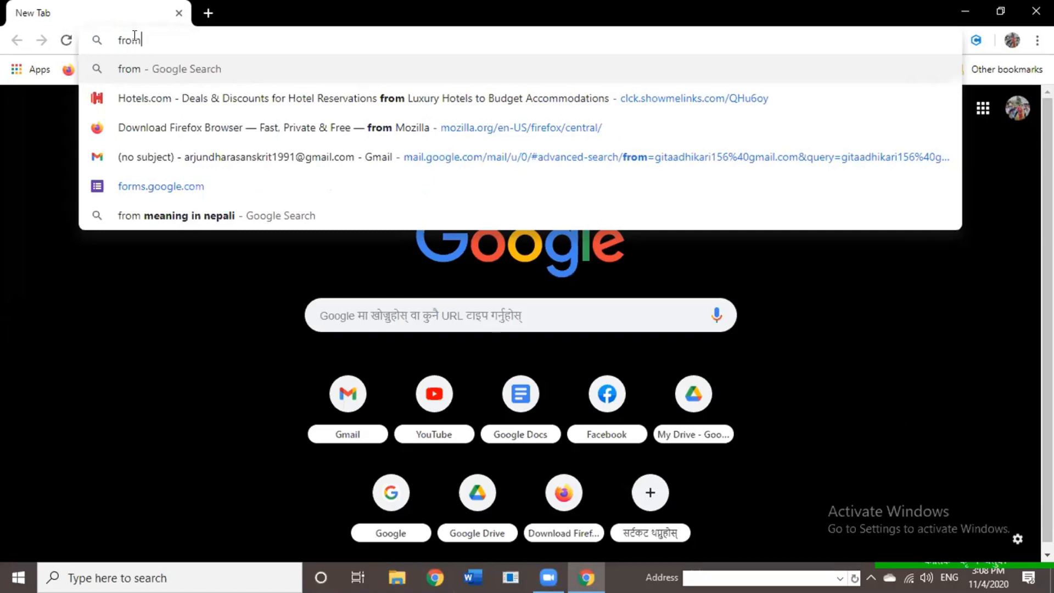
key("BackSpace")
key("BackSpace")
key("BackSpace")
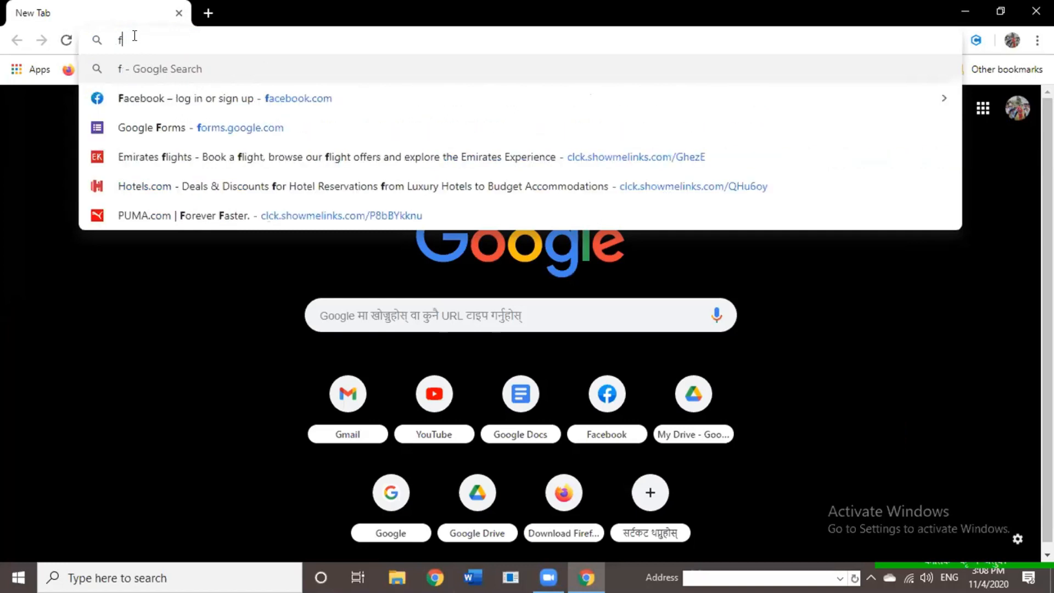
type("o")
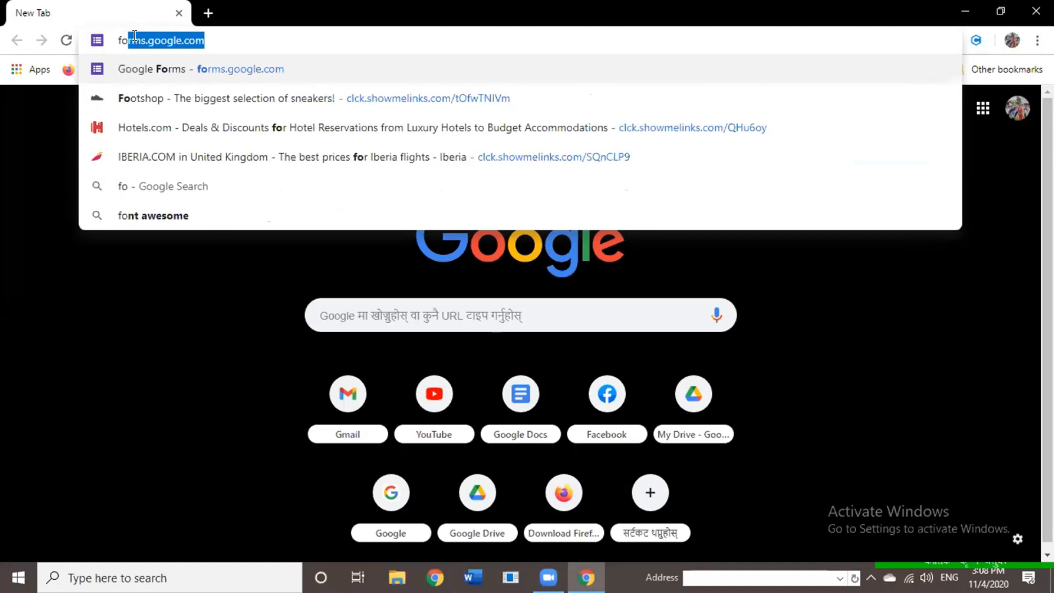
type("rm")
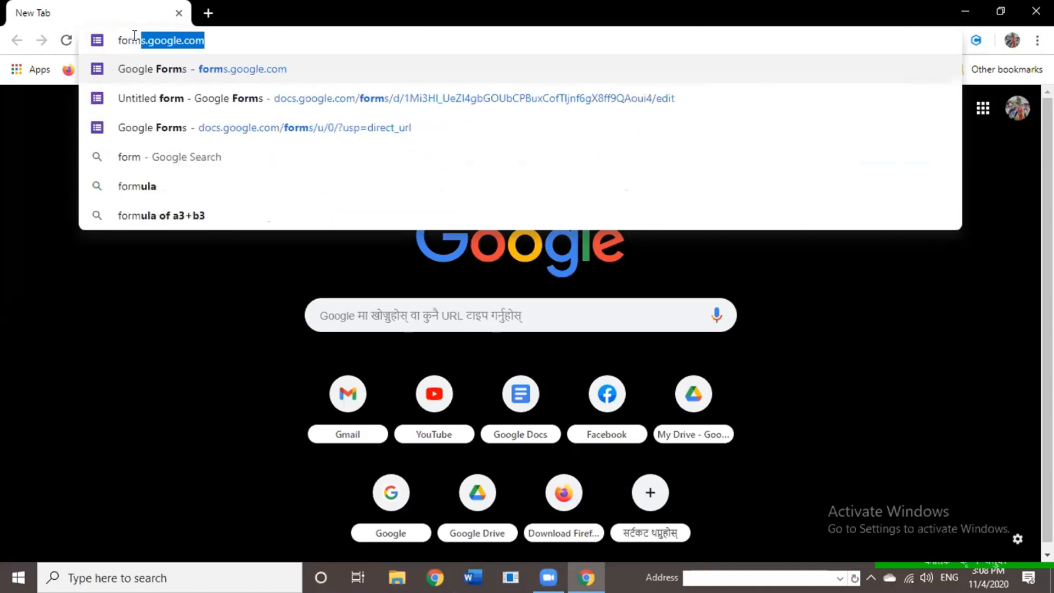
type("s.g")
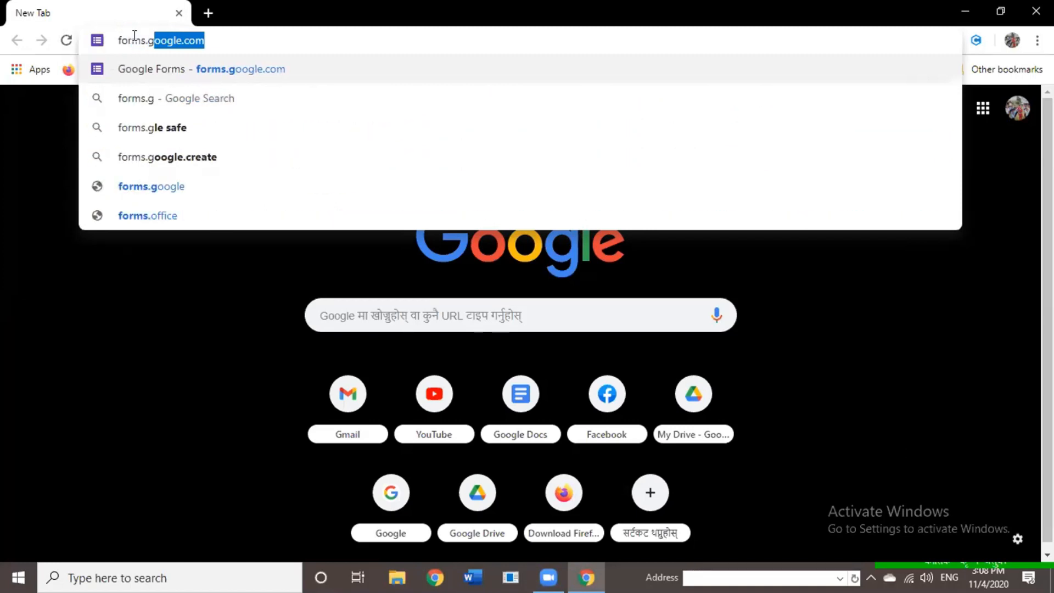
type("oo")
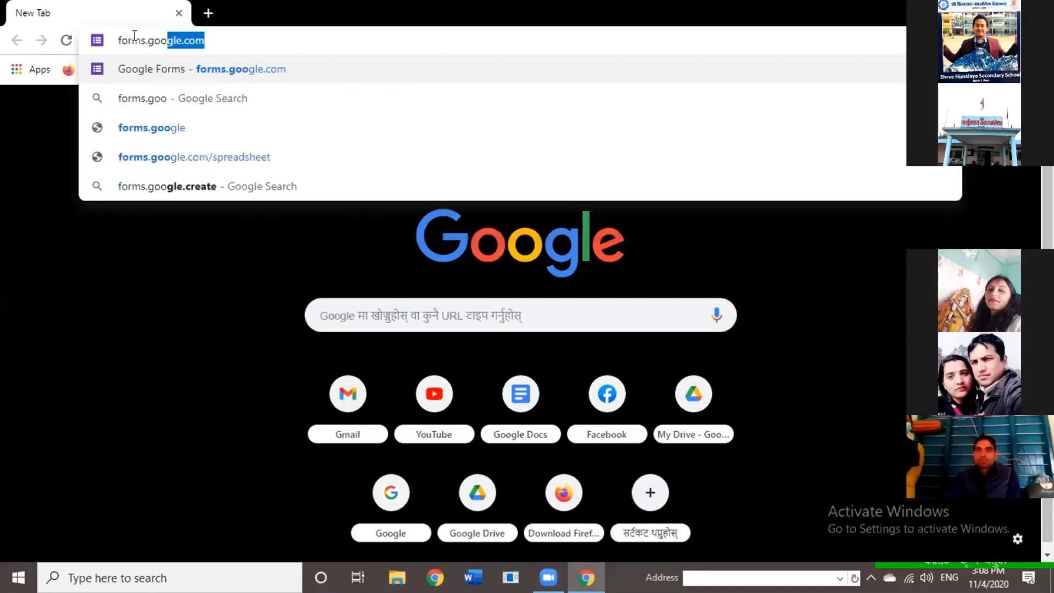
type("gle.")
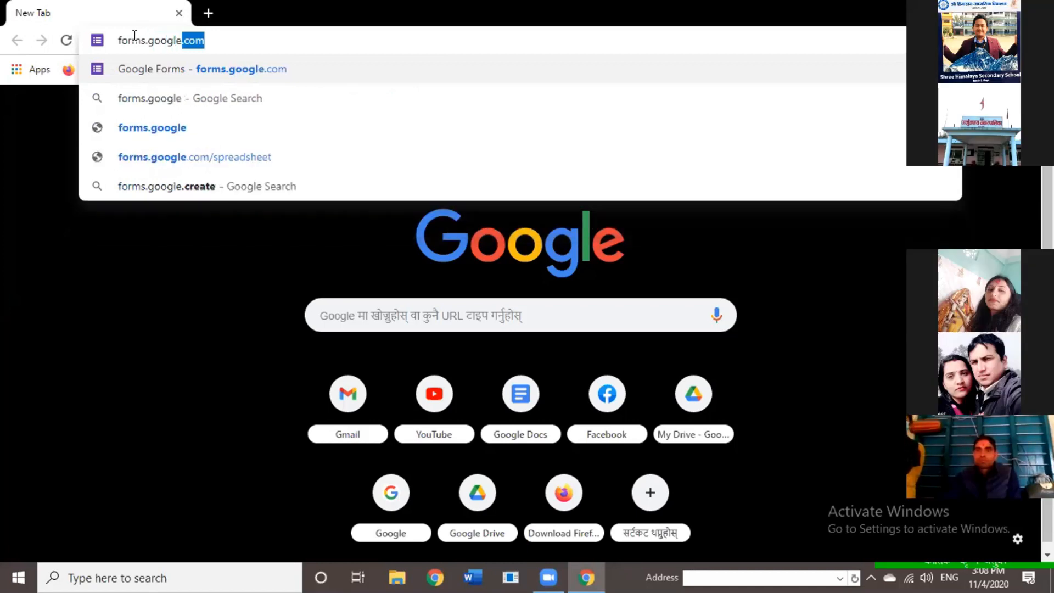
type("c")
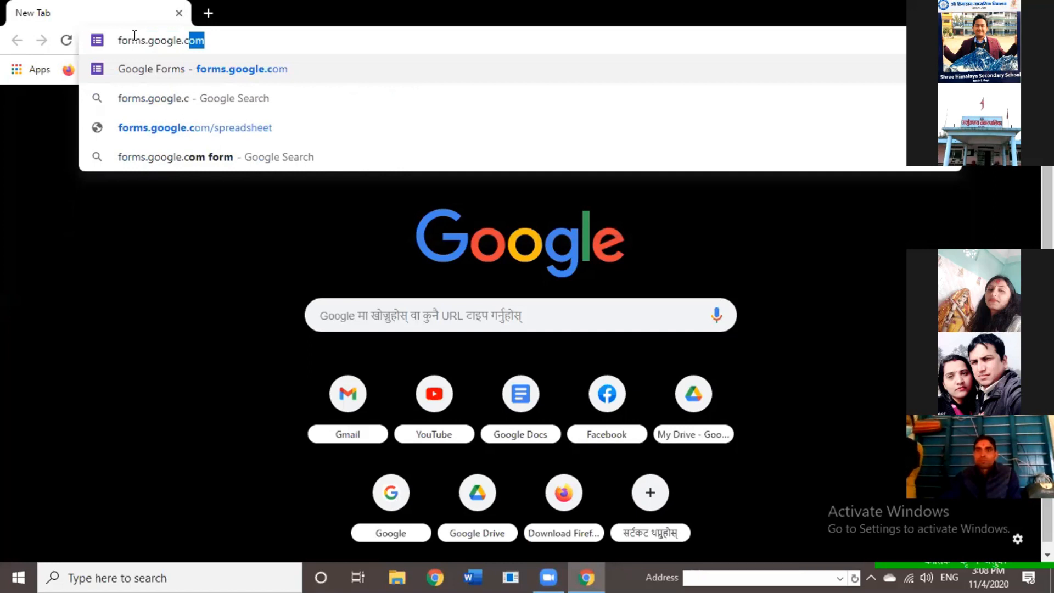
type("om")
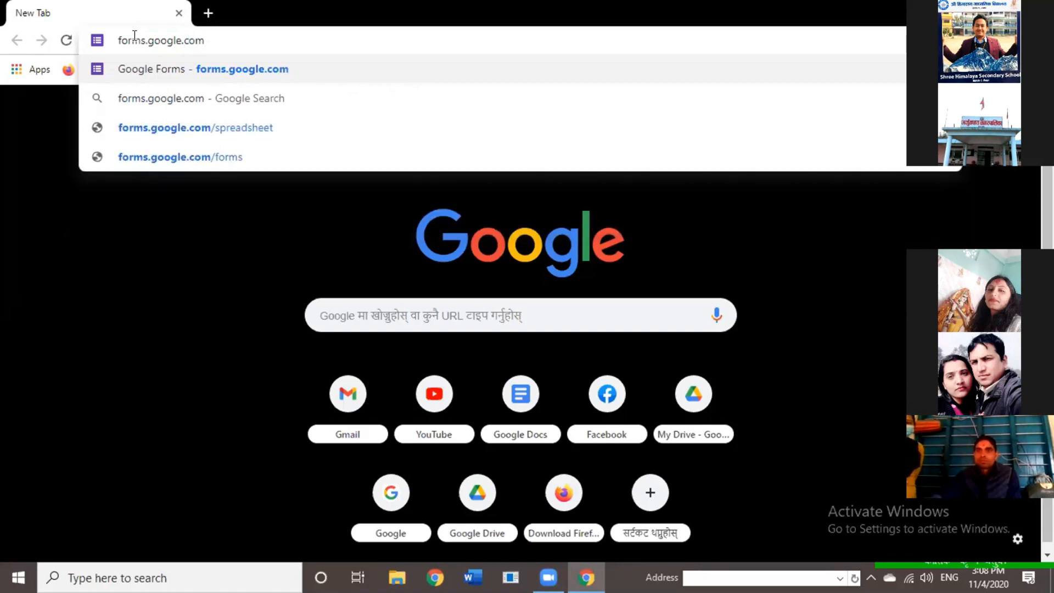
key("Return")
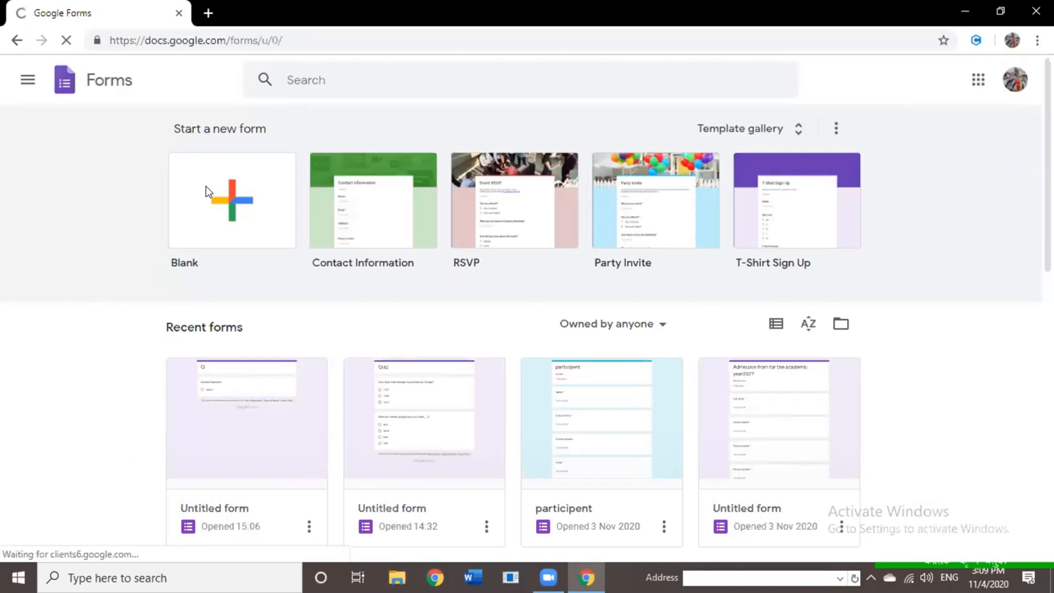
- Create a blank form and title it 'quiz'
left_click(220, 186)
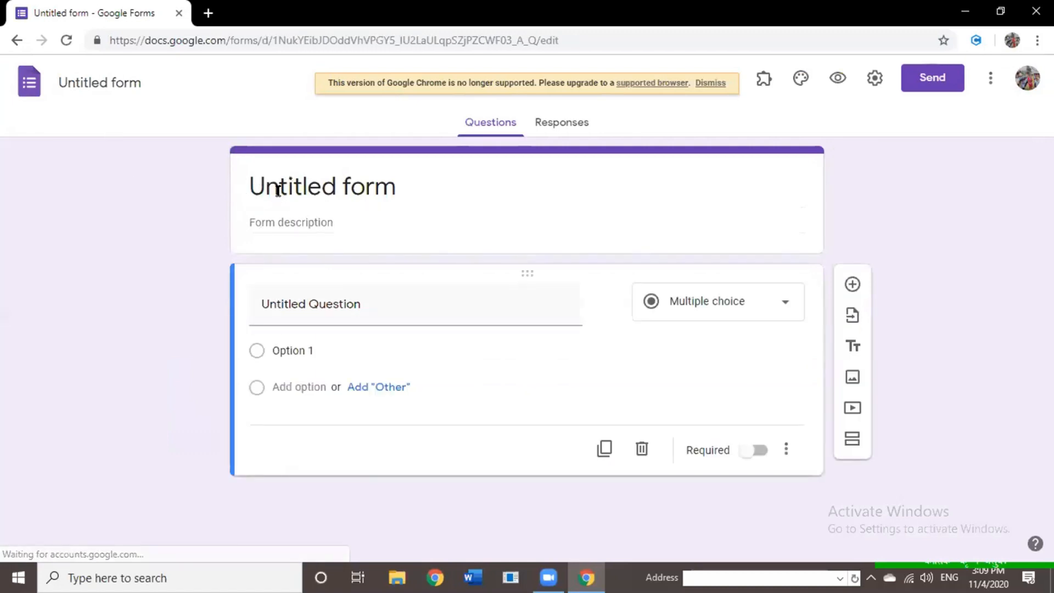
left_click(278, 191)
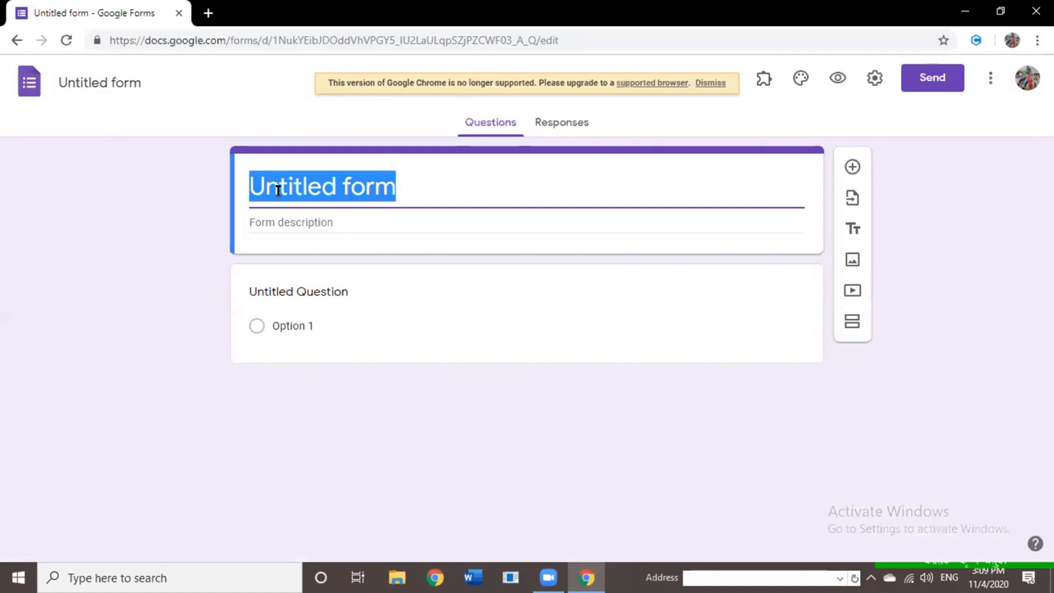
type("q")
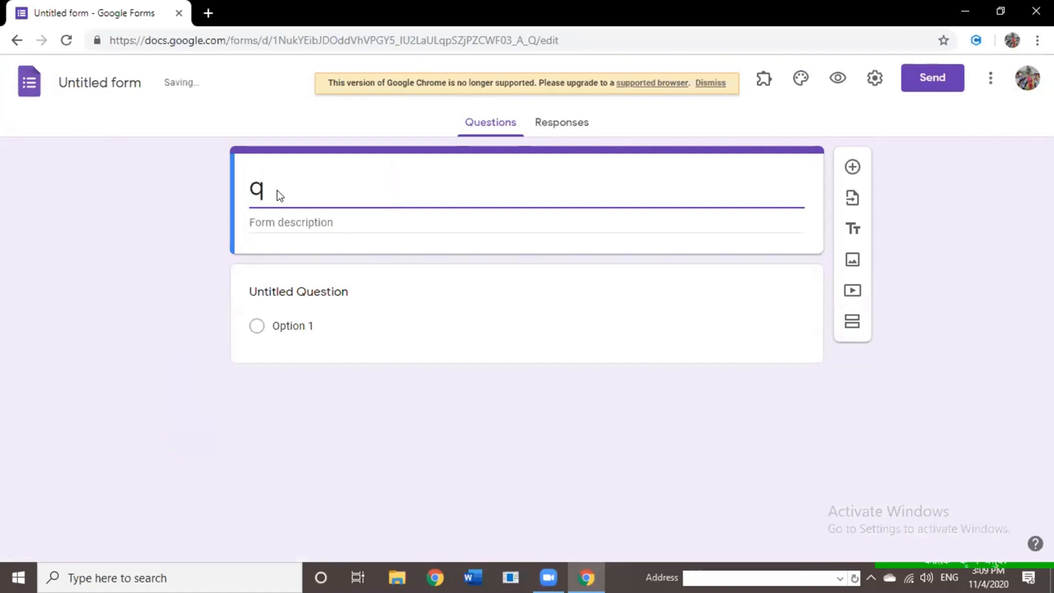
type("u")
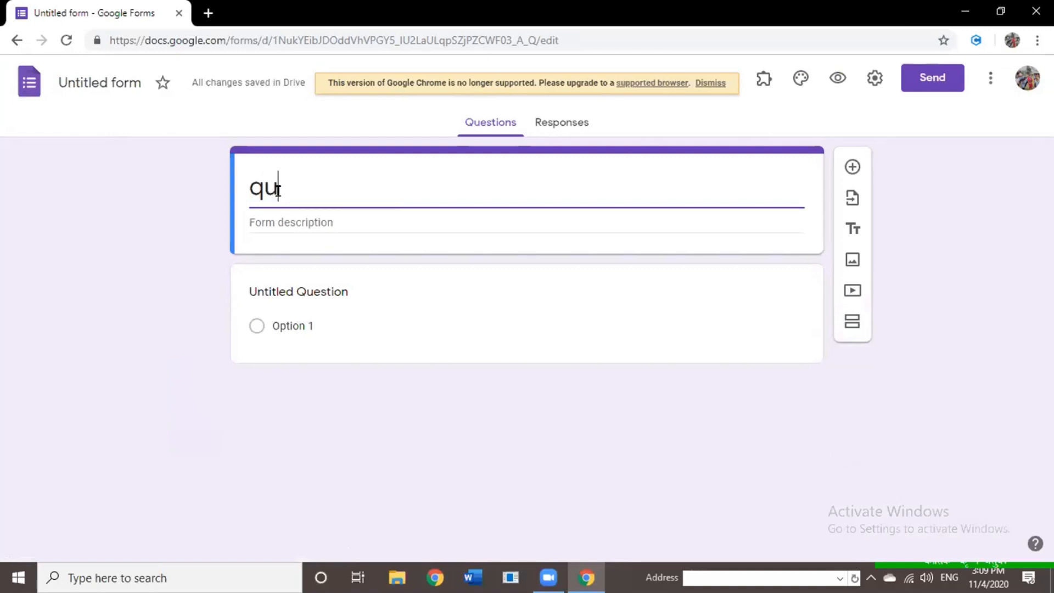
type("i")
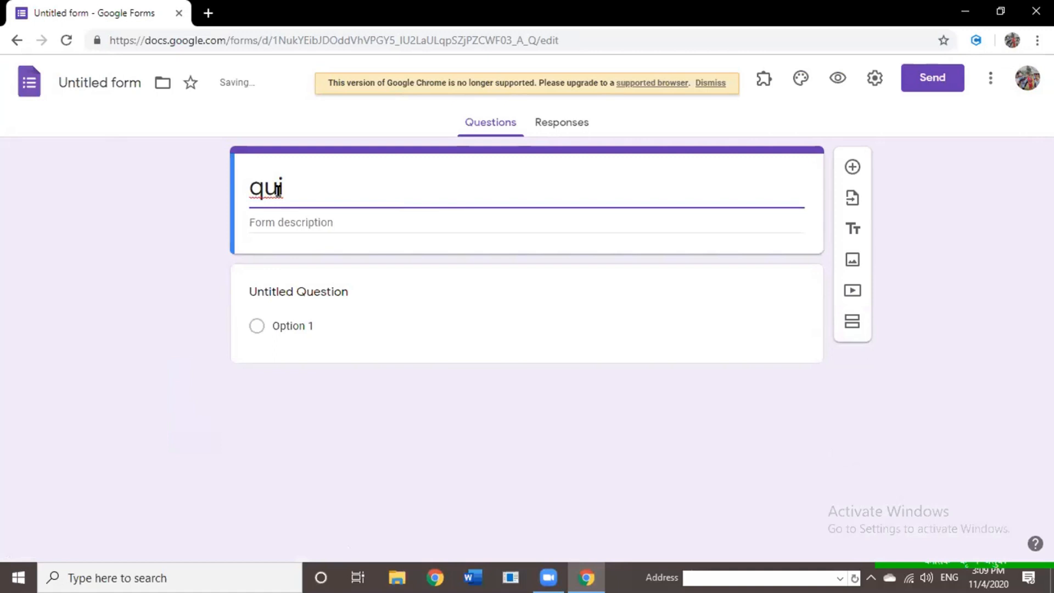
type("z")
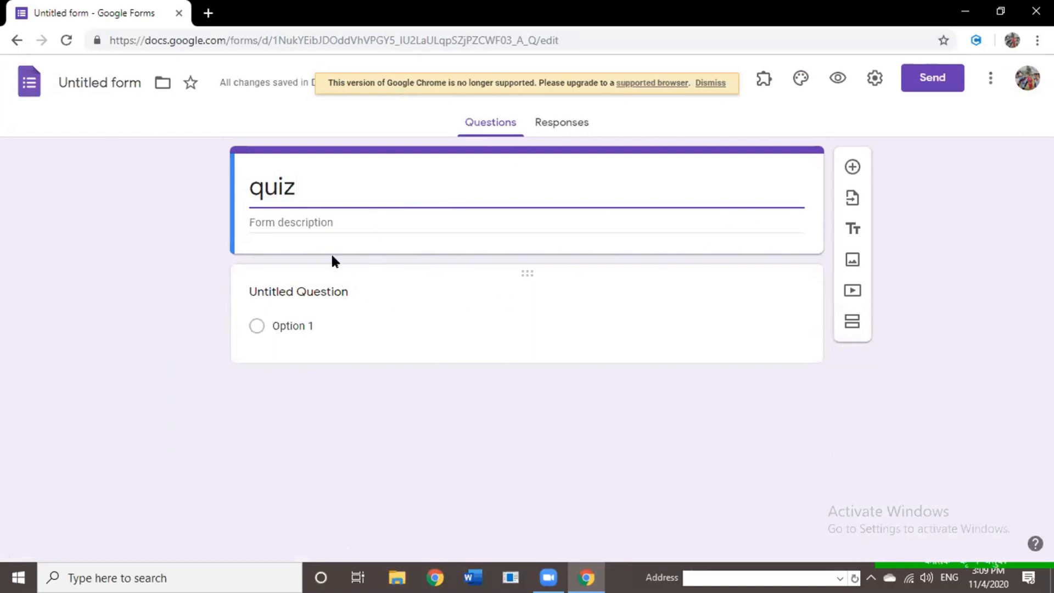
- Make the form a quiz and stop showing respondents the correct answers
left_click(877, 78)
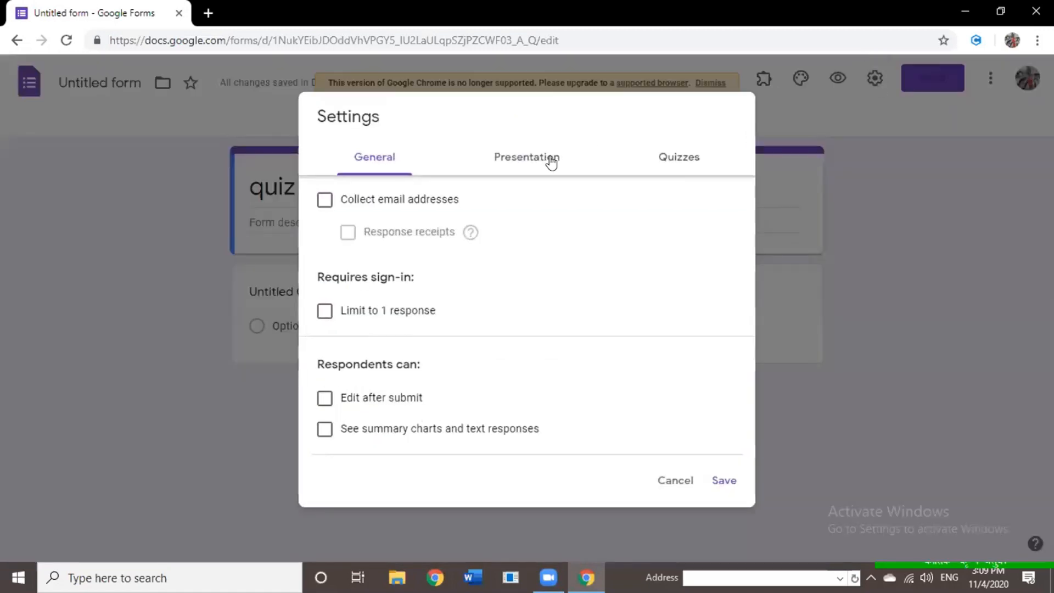
left_click(685, 158)
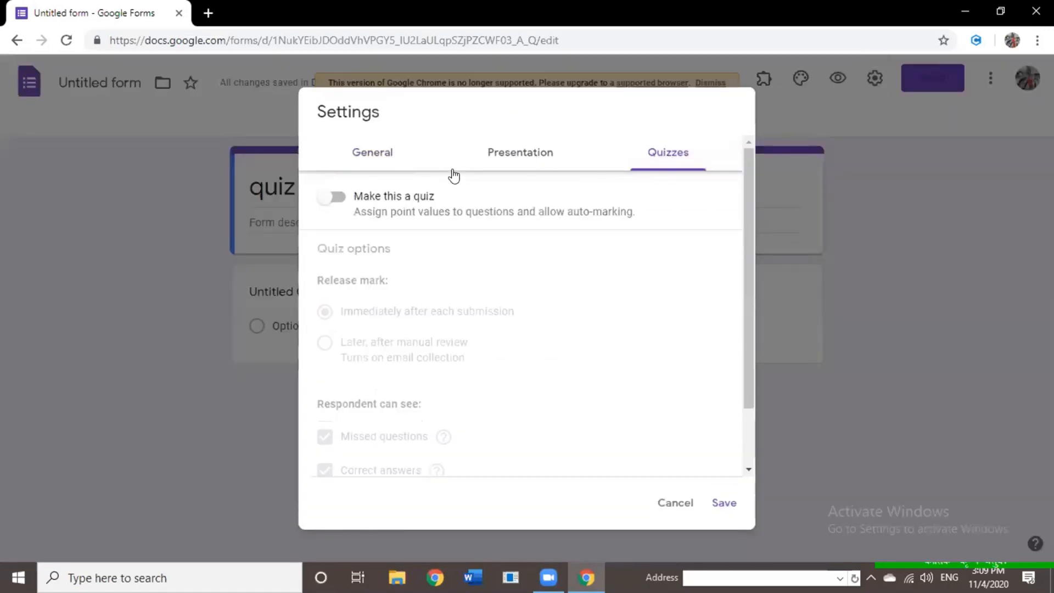
left_click(362, 195)
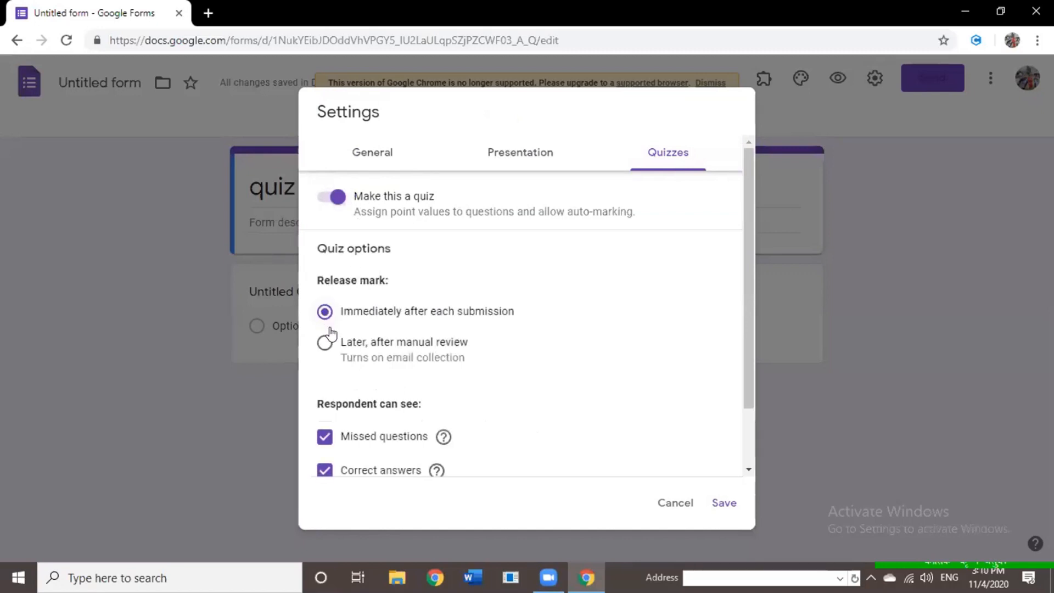
left_click(324, 473)
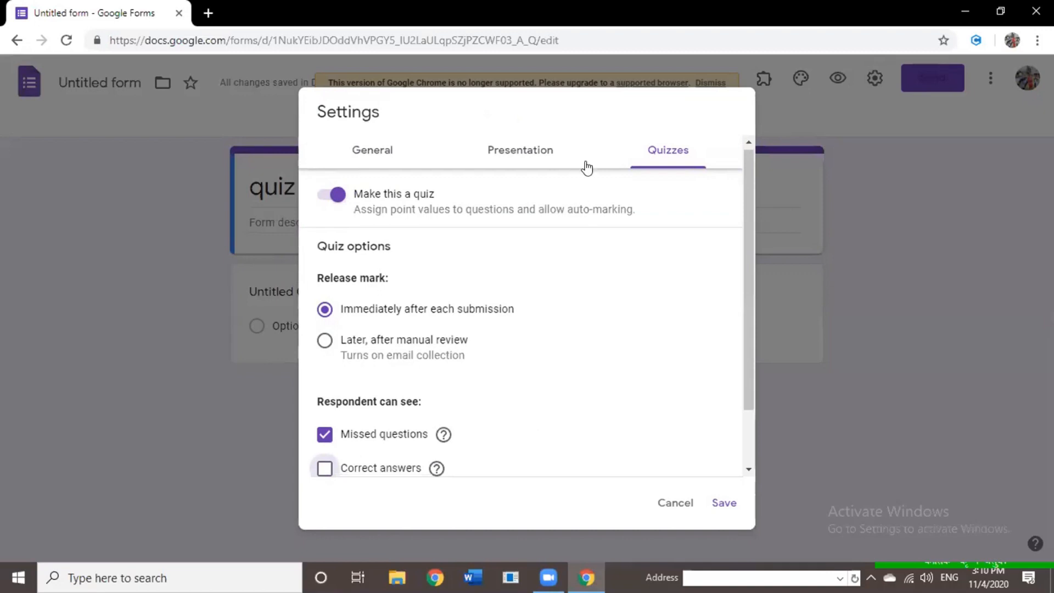
- Show a progress bar, drop the submit-another-response link, and save confirmation message 'thankyou'
left_click(505, 157)
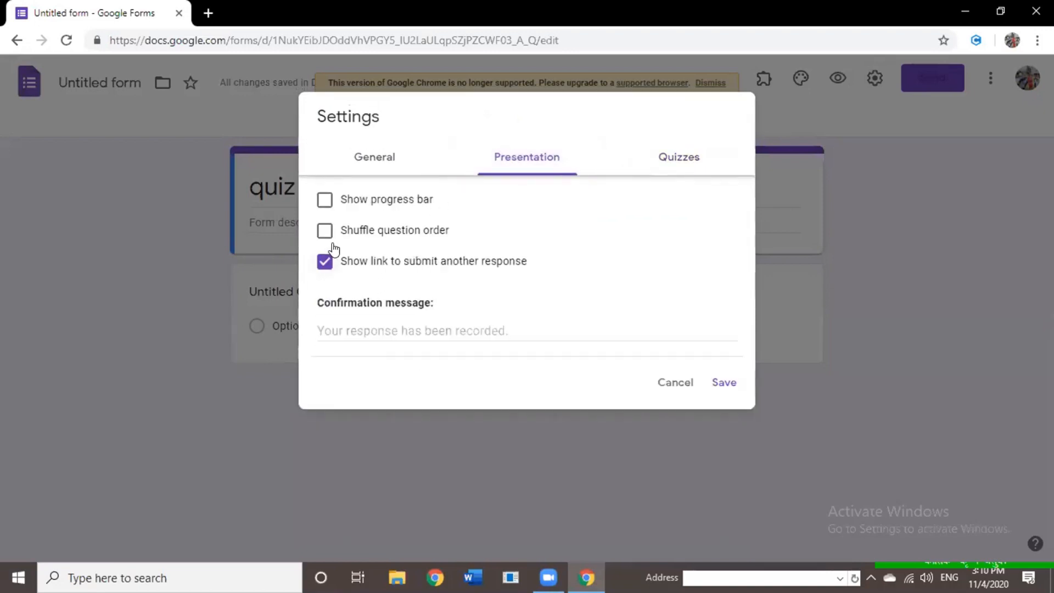
left_click(325, 201)
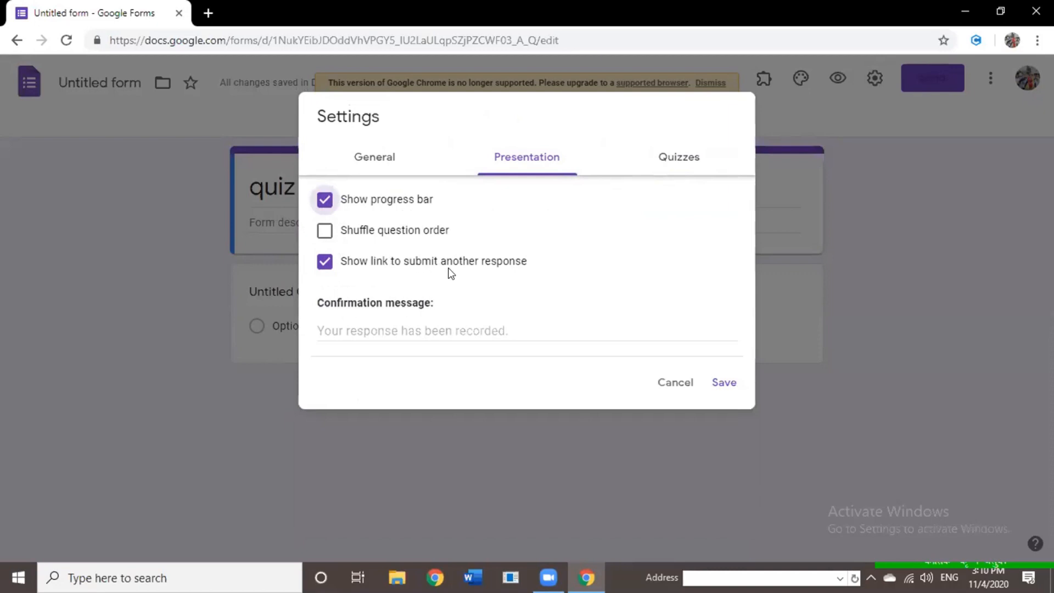
left_click(325, 263)
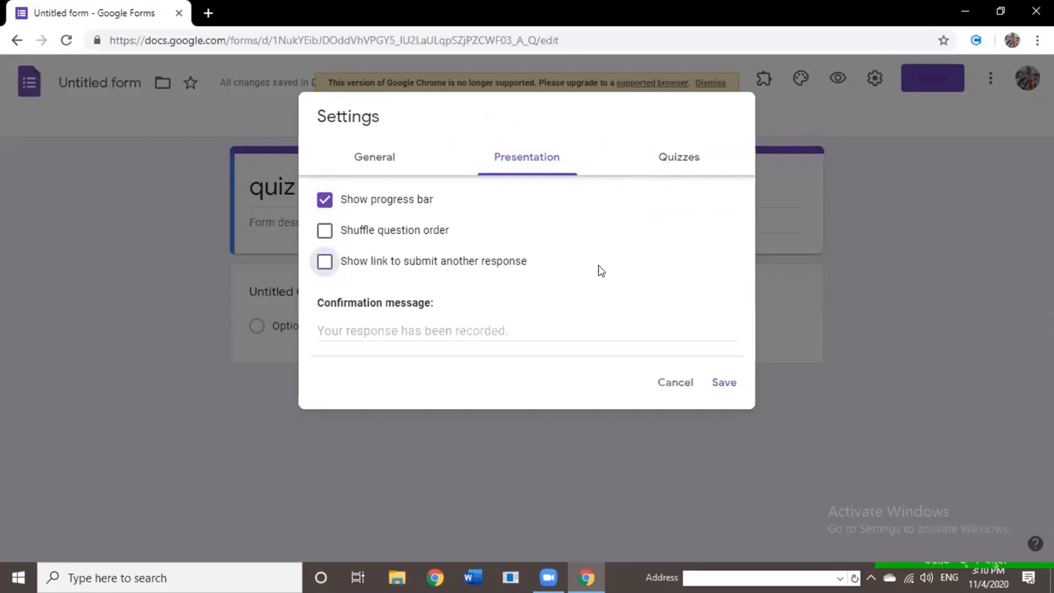
left_click(353, 329)
type("t")
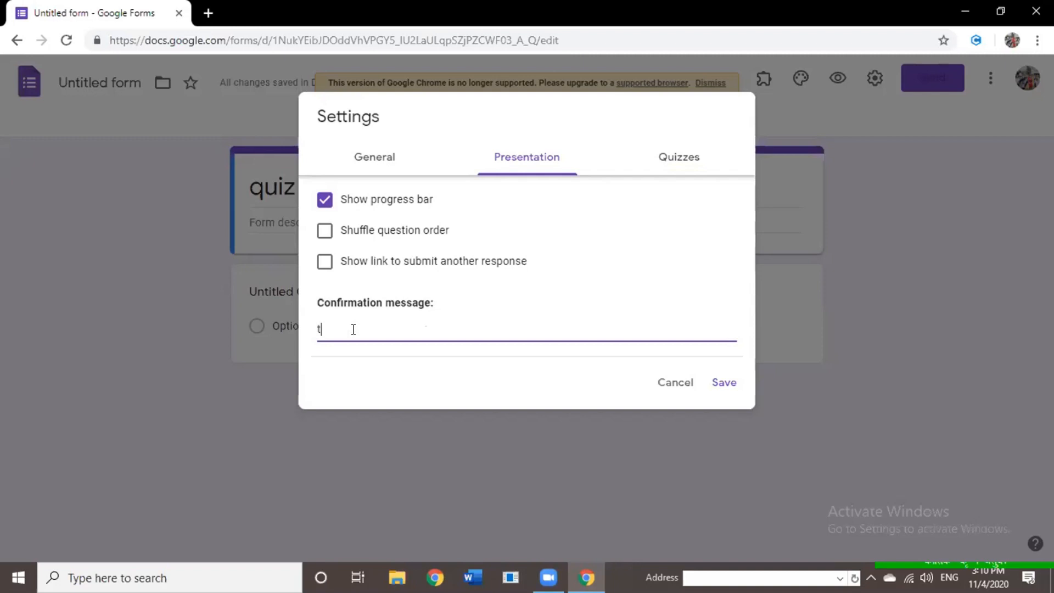
type("hank")
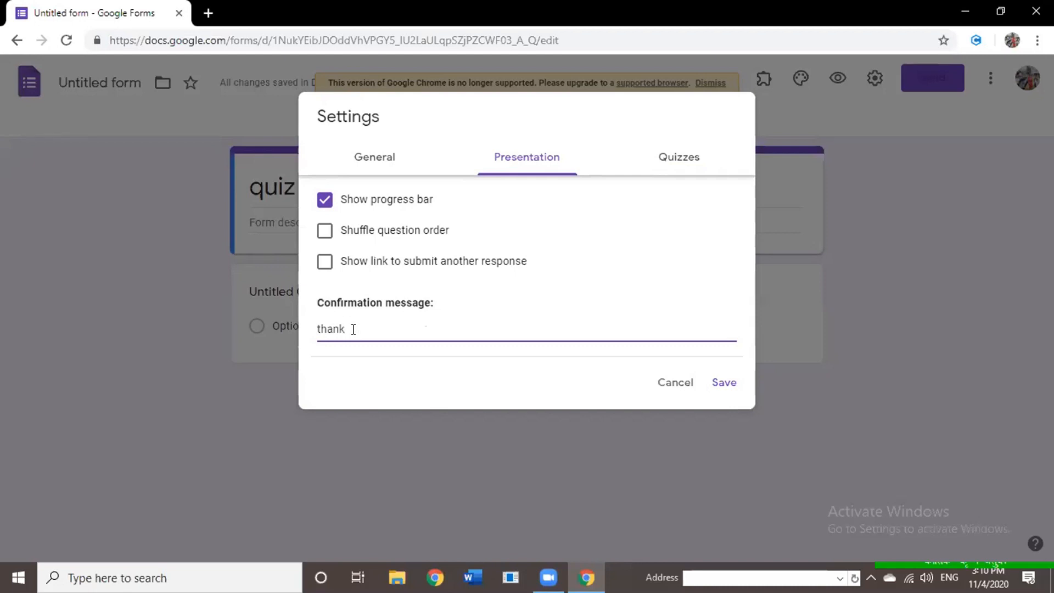
type("you")
left_click(722, 383)
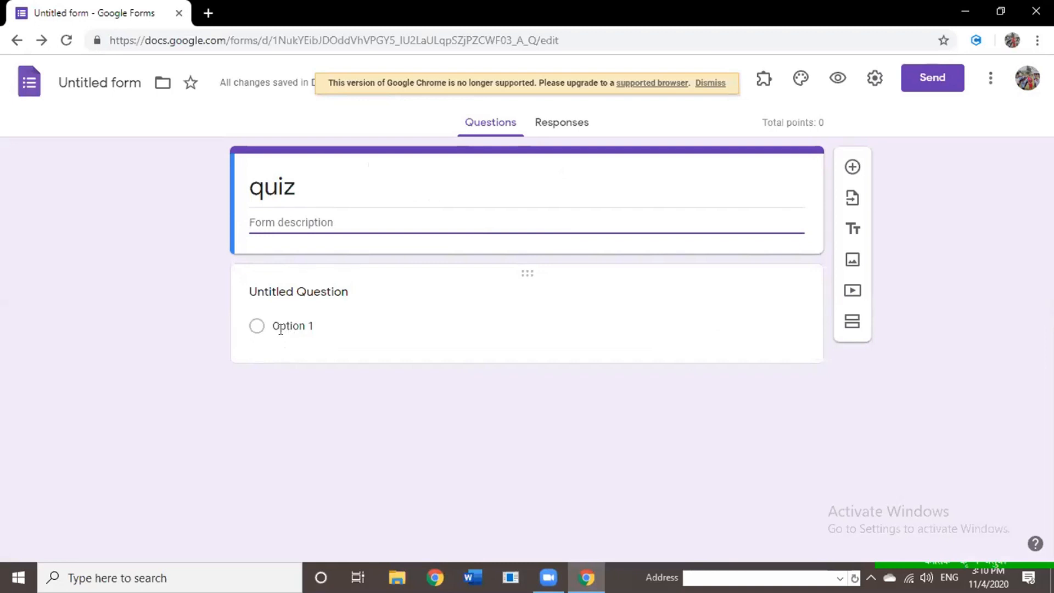
- Write the first question 'what comes 20 before' with choices 19, 18, 21 and 13
left_click(277, 290)
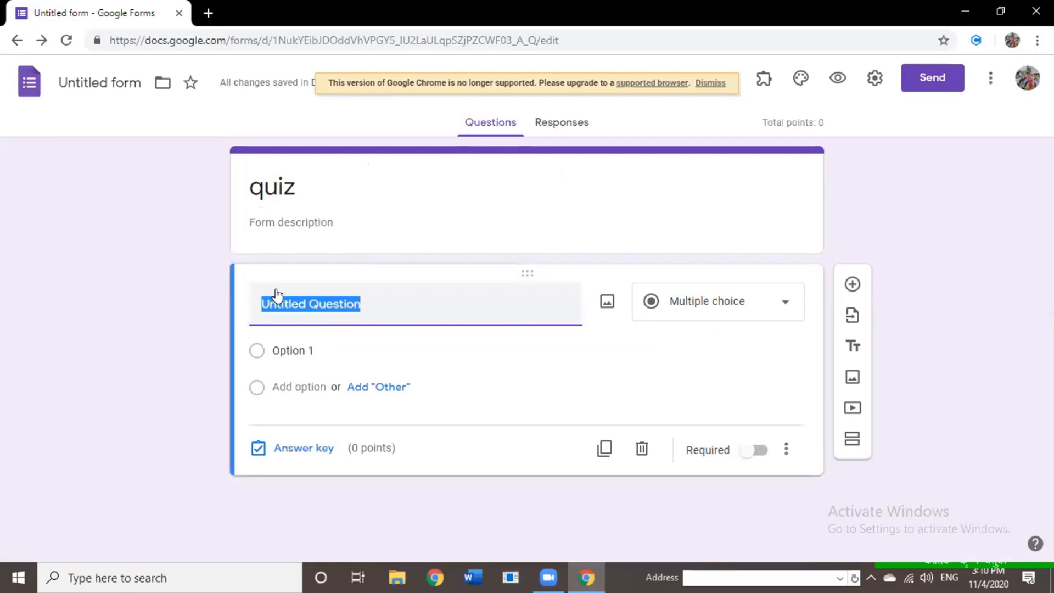
type("w")
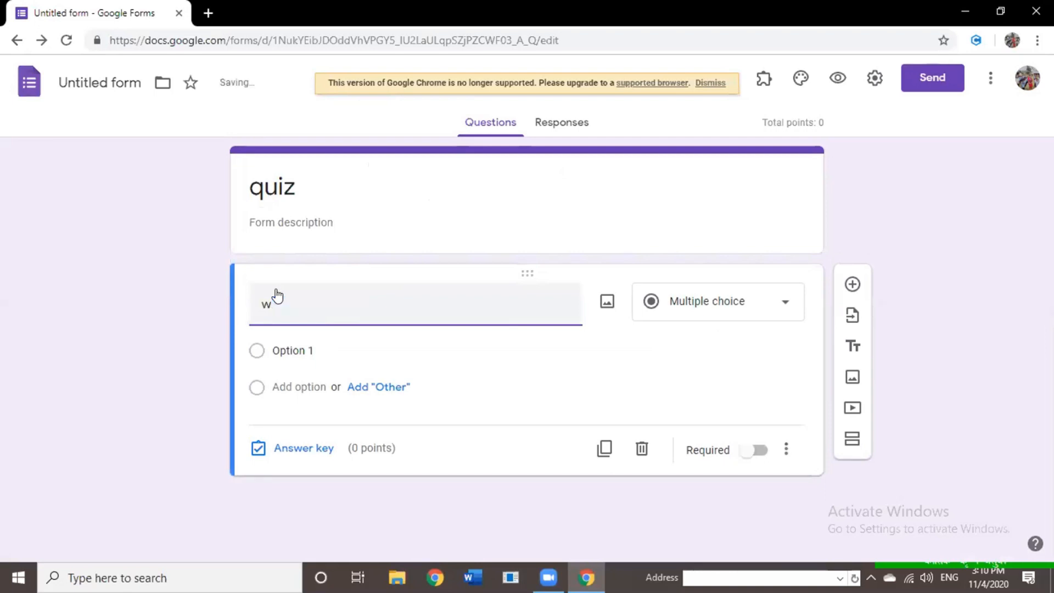
type("hat com")
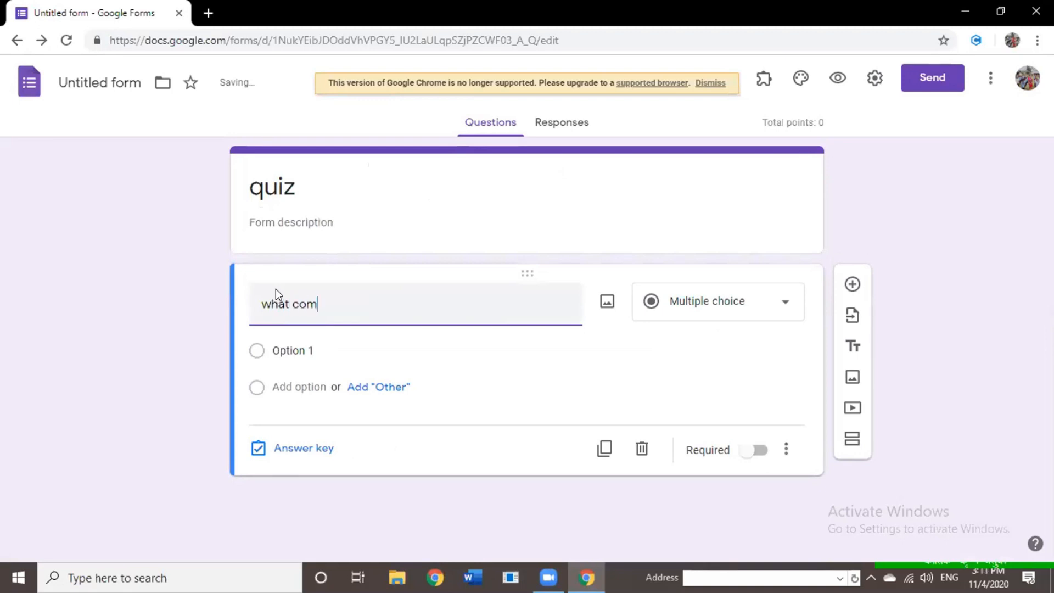
type("es")
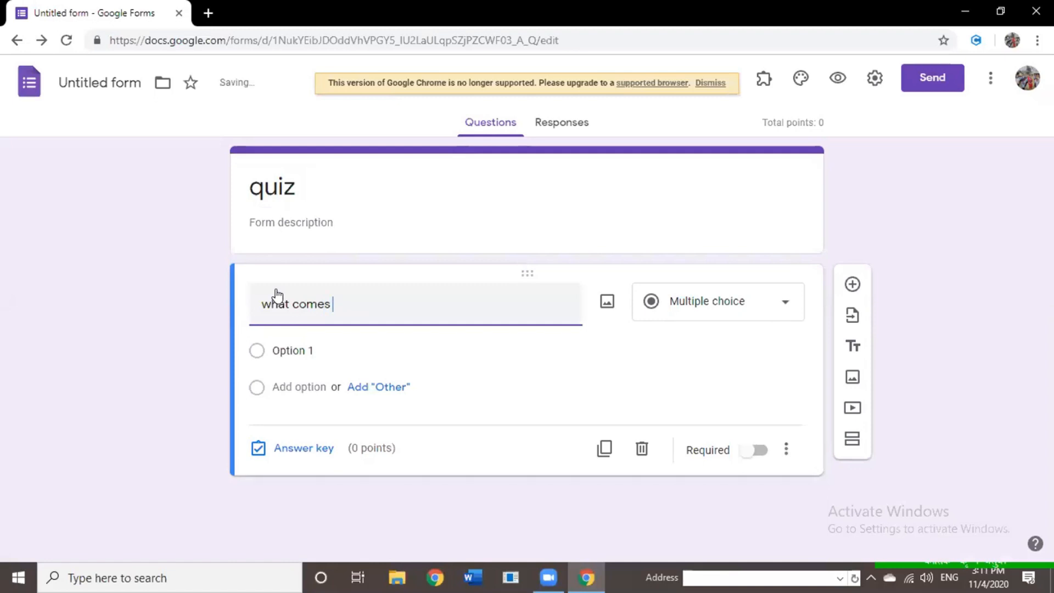
type(" 20")
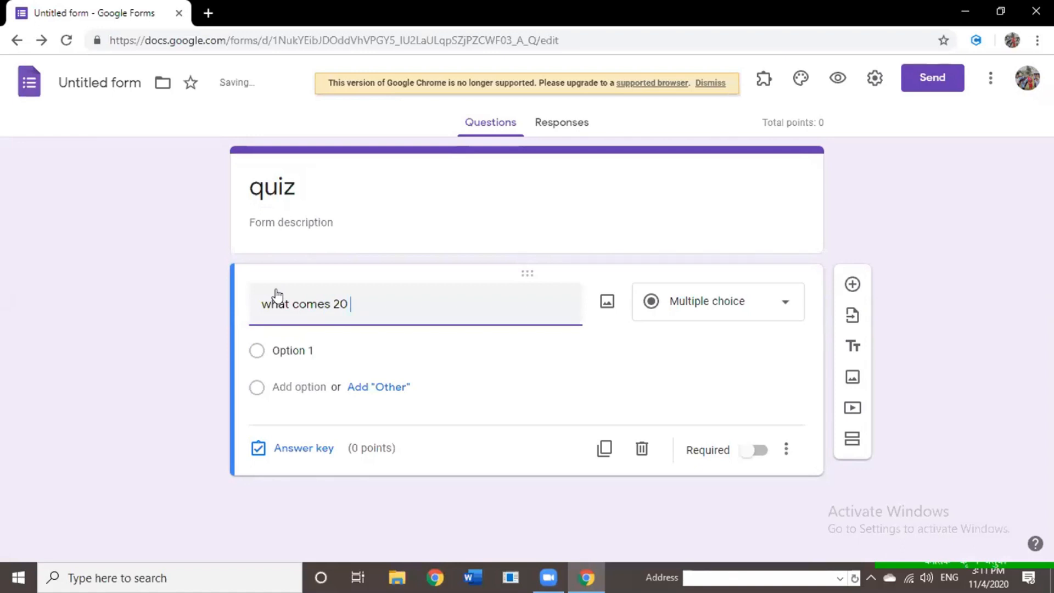
type(" before?")
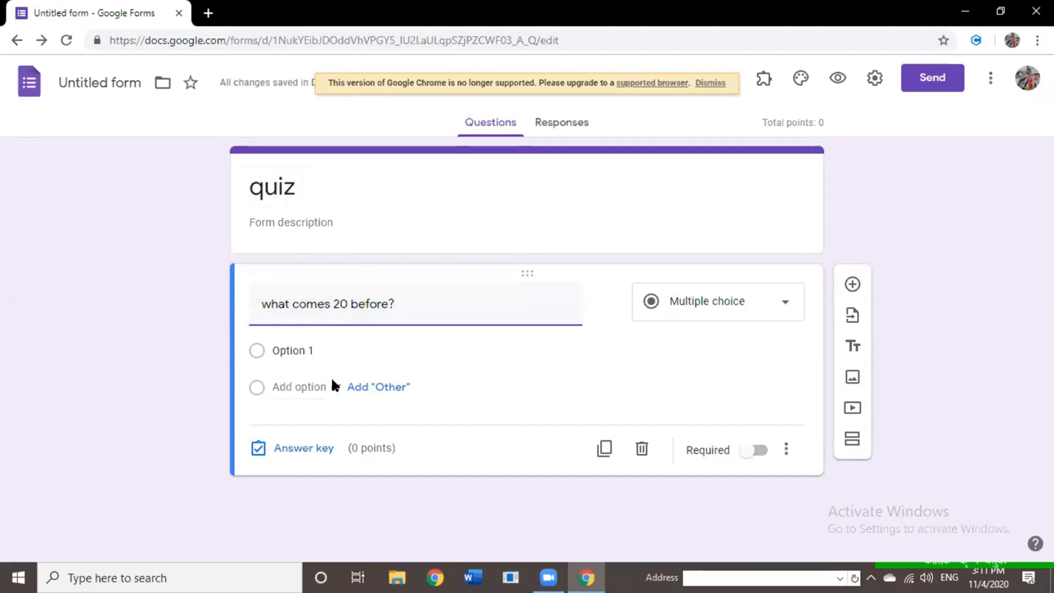
left_click(262, 353)
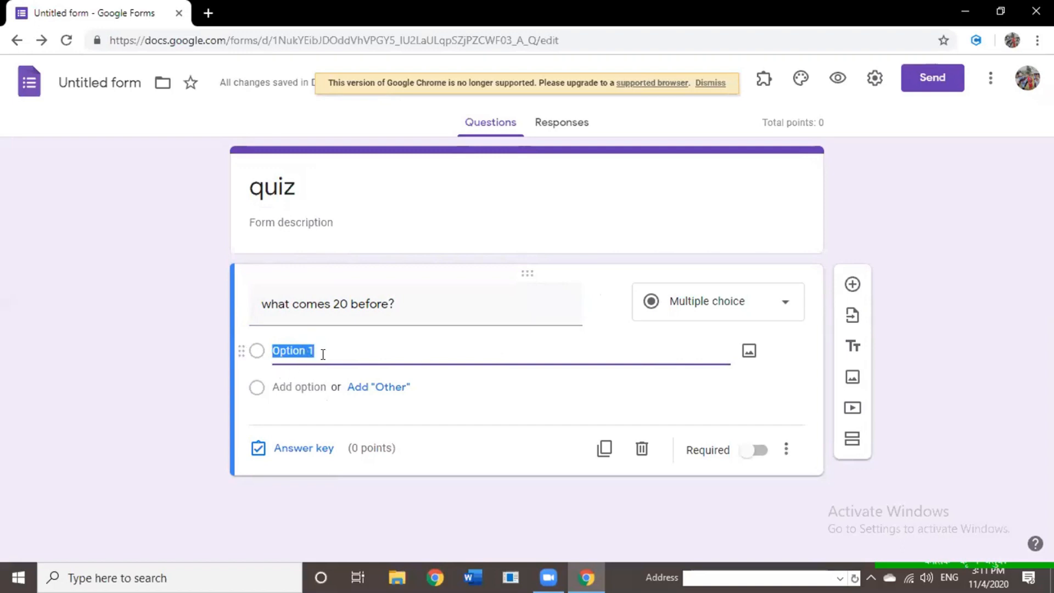
type("19")
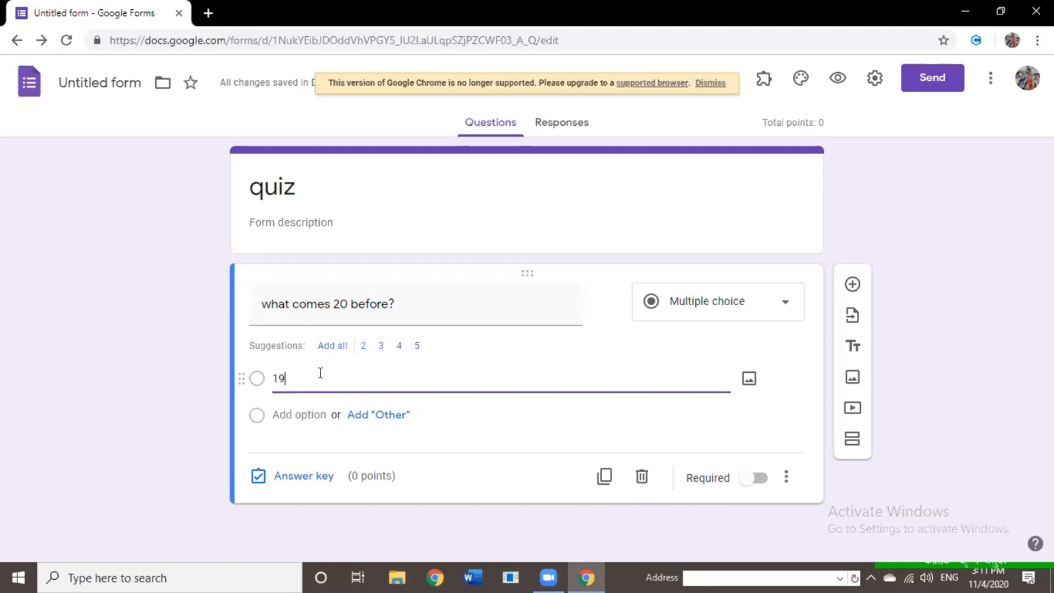
key("Return")
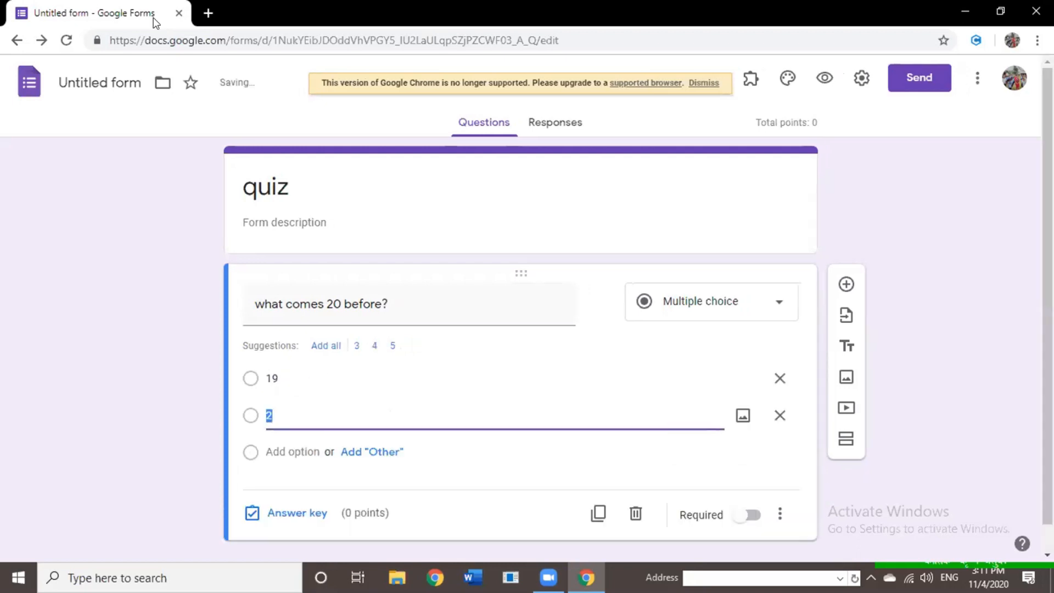
type("18")
key("Return")
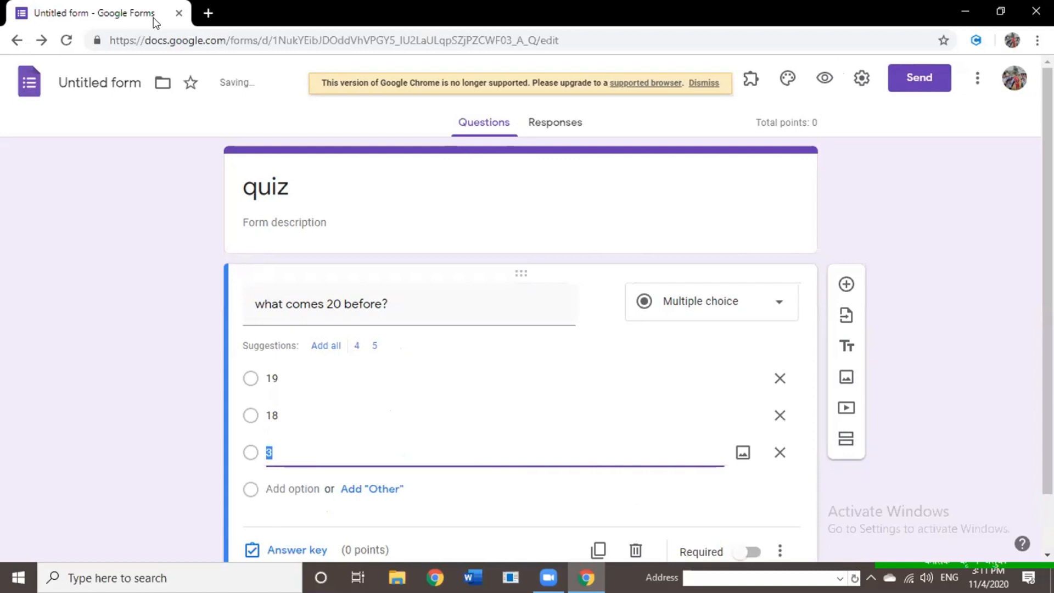
type("21")
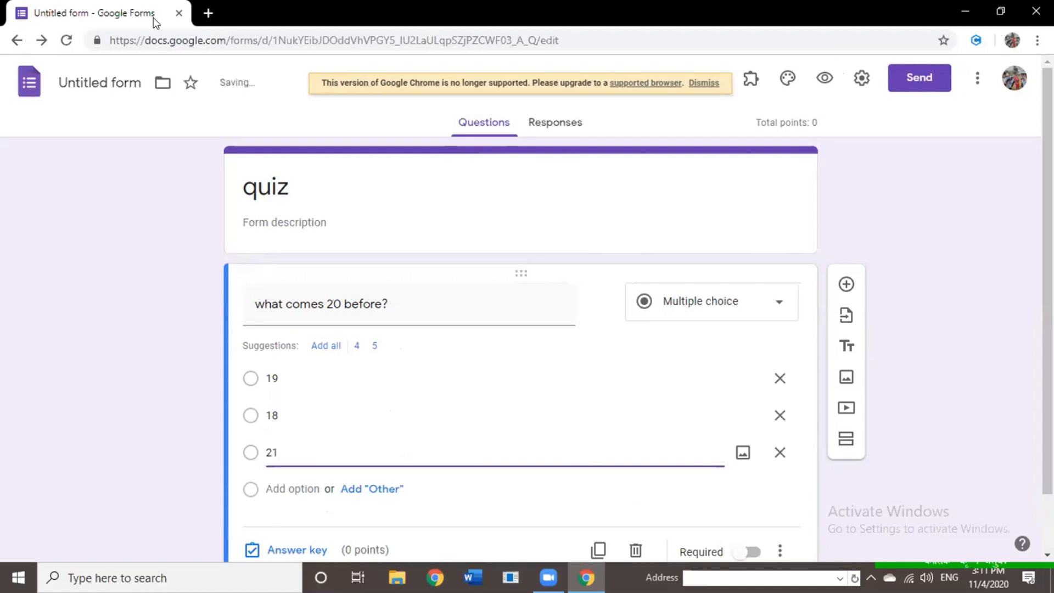
key("Return")
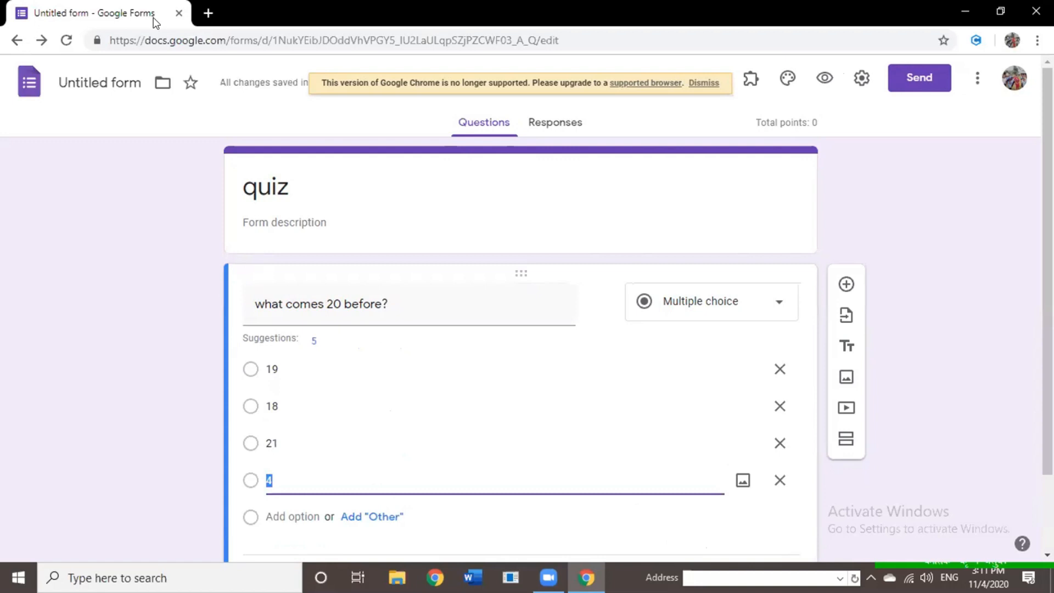
type("13")
scroll(275, 494, "down", 2)
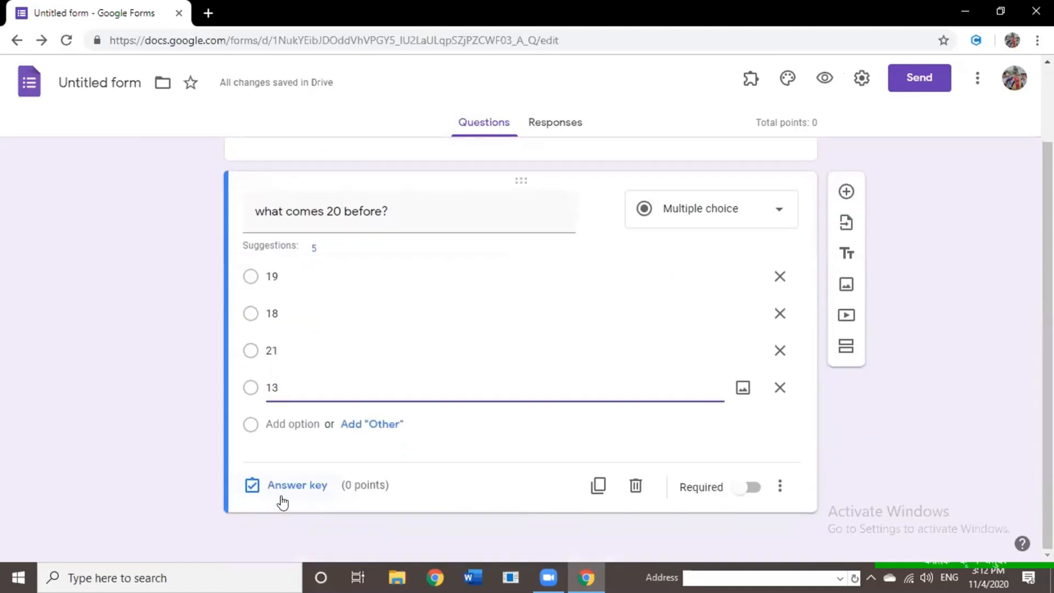
- Key 19 as the correct answer for 1 point, then insert a new section below
left_click(249, 487)
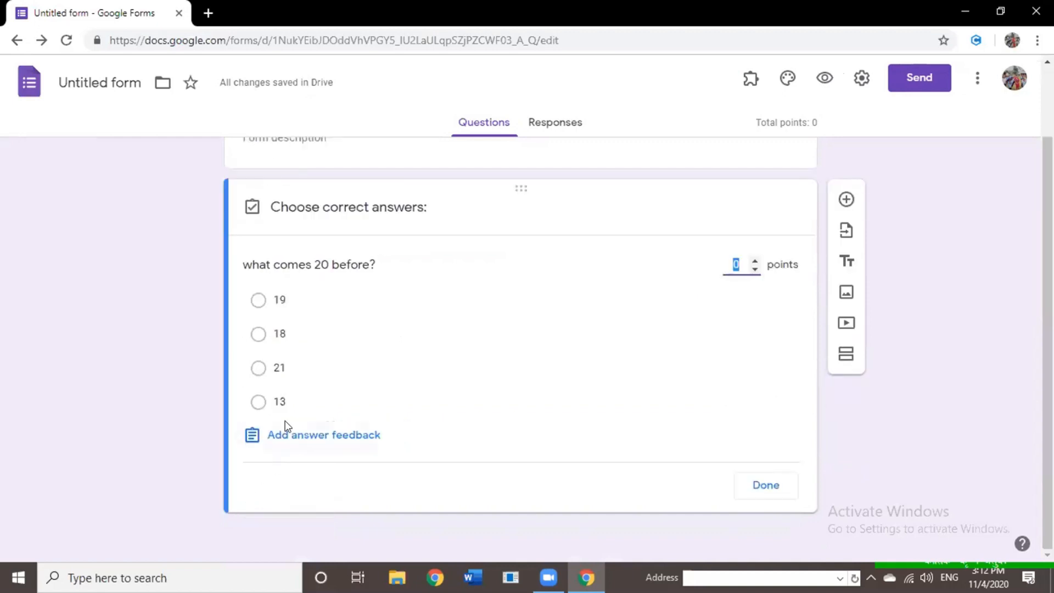
left_click(258, 301)
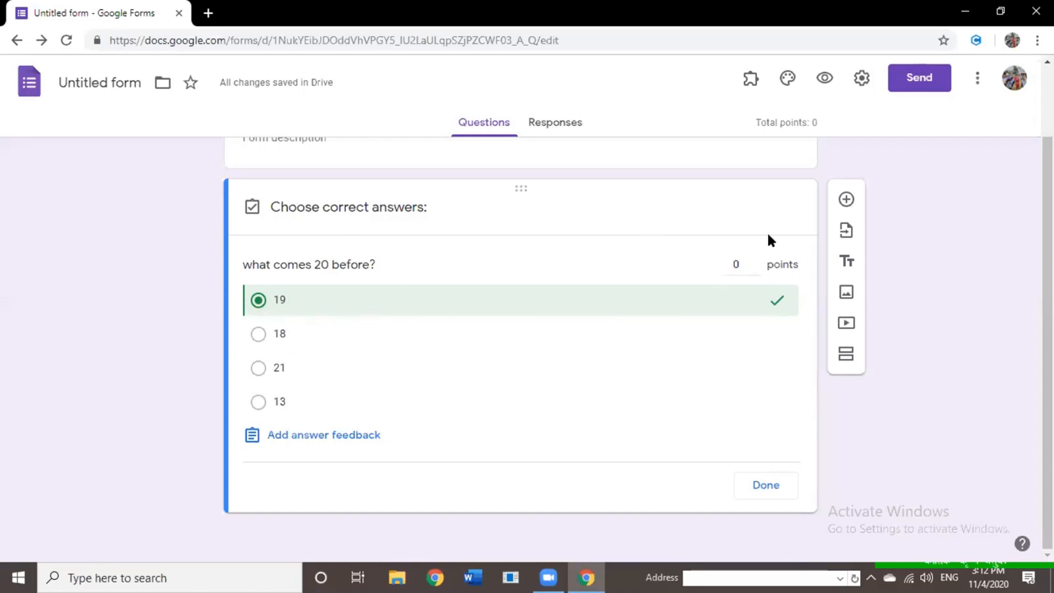
left_click(755, 261)
left_click(760, 488)
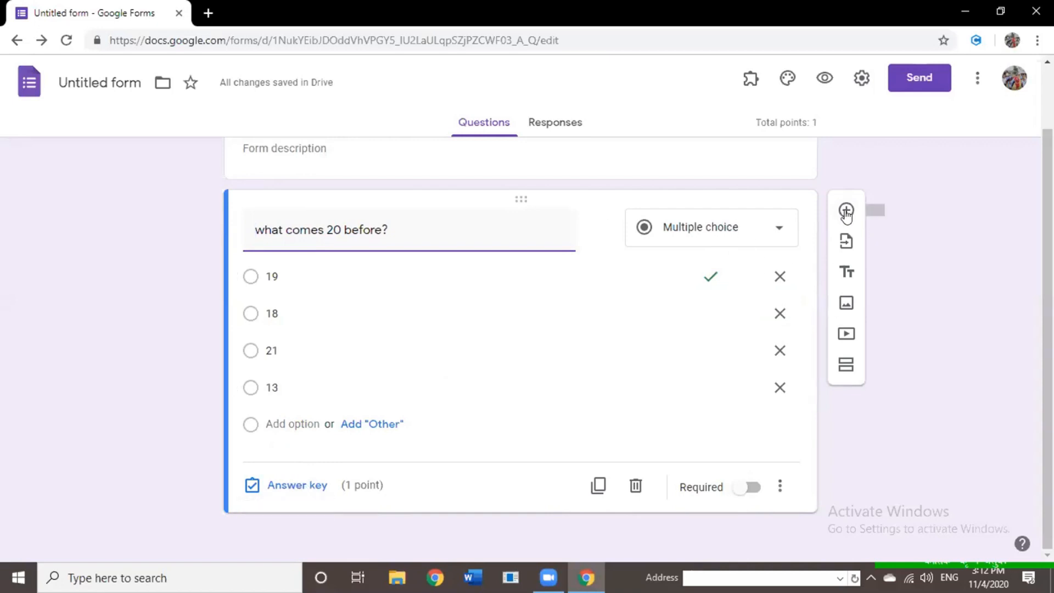
left_click(846, 365)
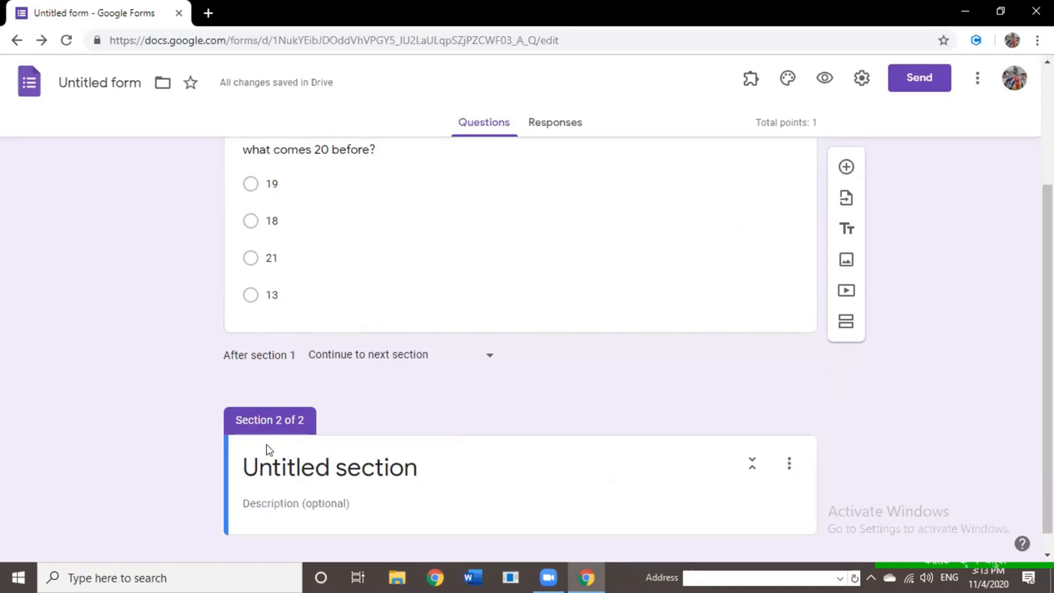
- Name the new section 'unit 2' and move to its description field
left_click(287, 462)
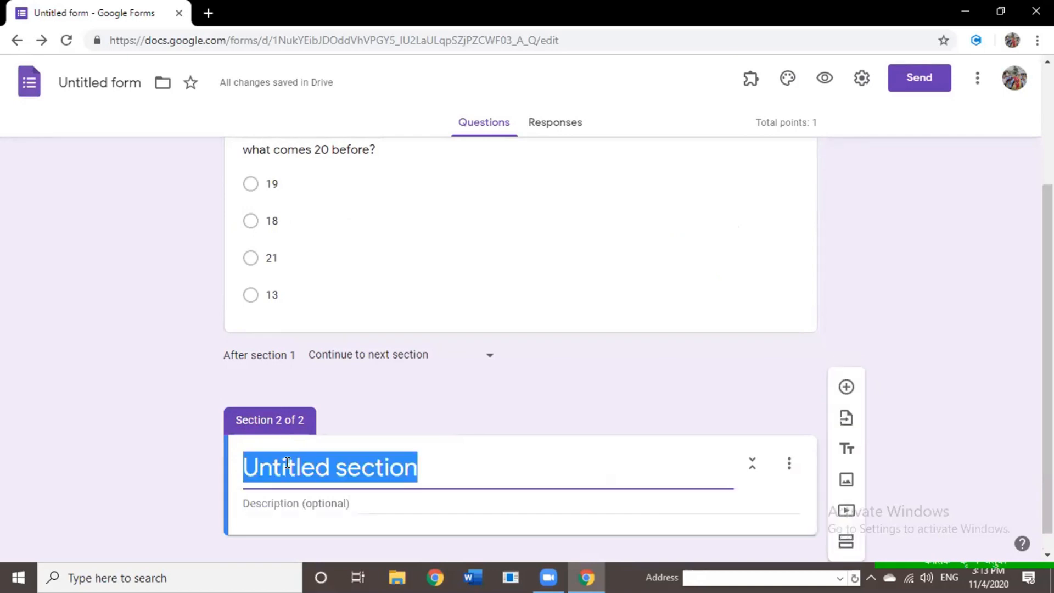
type("uni")
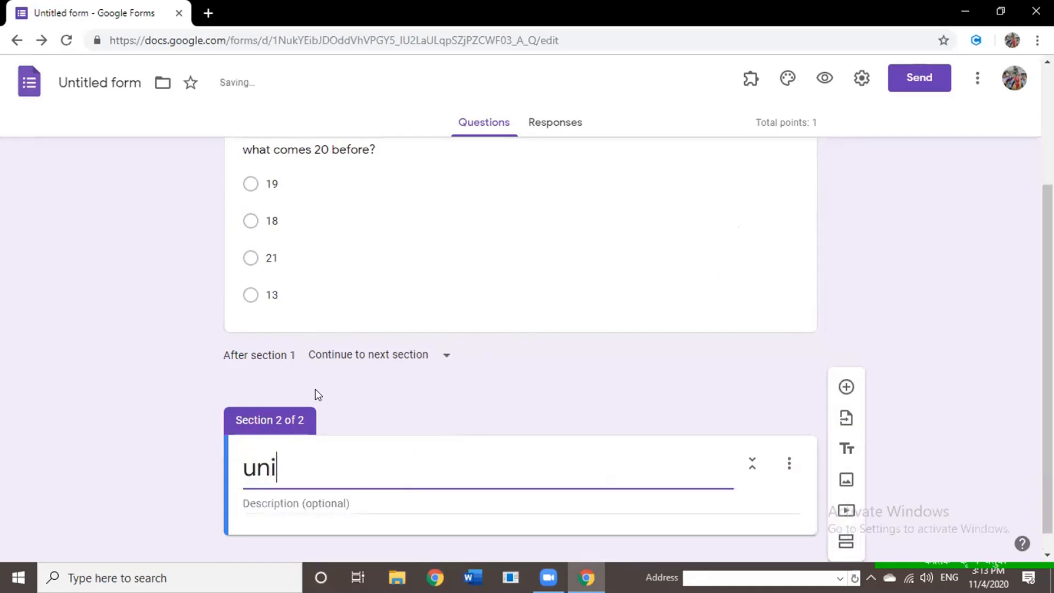
type("t 2")
scroll(306, 355, "down", 1)
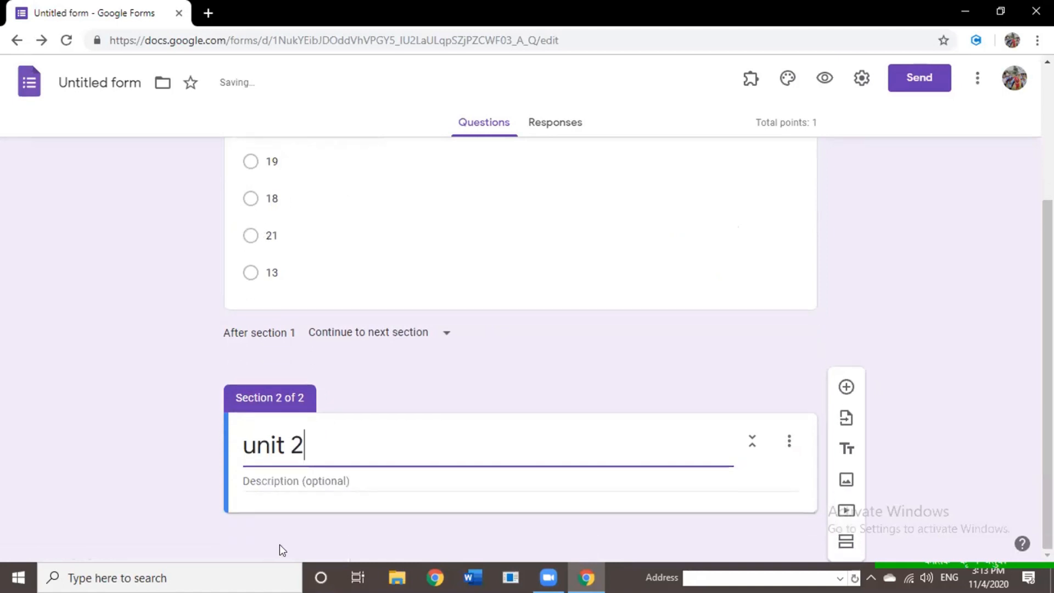
left_click(308, 480)
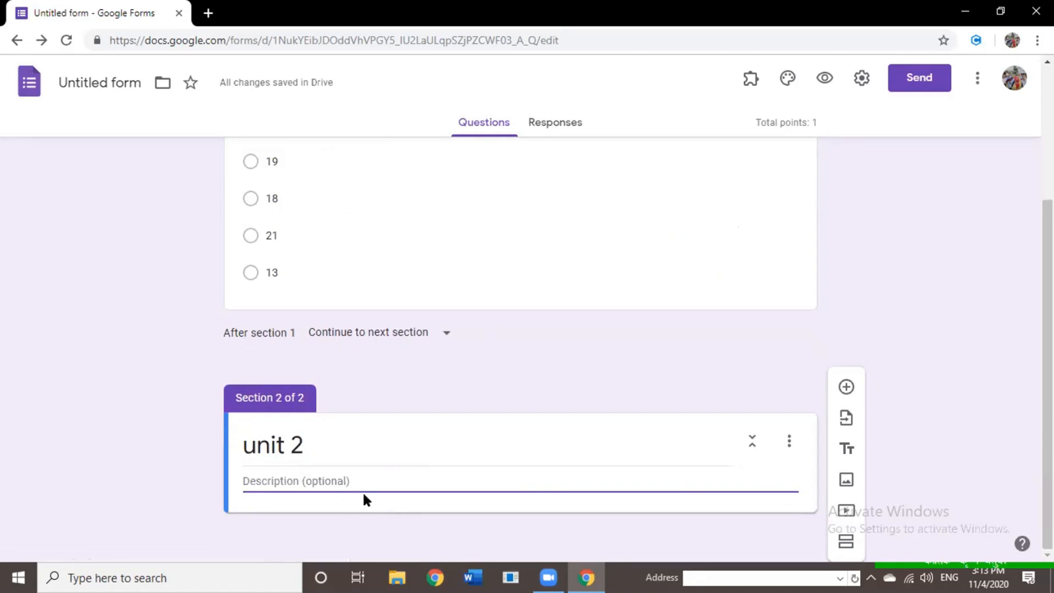
- Add a question 'what comes after 67 ?' to the unit 2 section
left_click(845, 386)
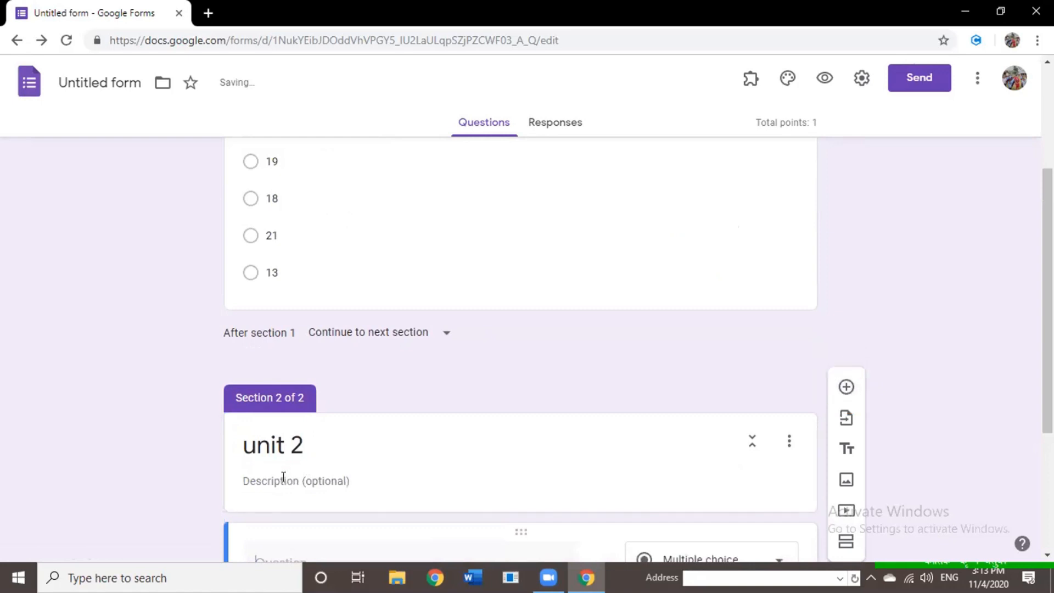
scroll(269, 548, "down", 1)
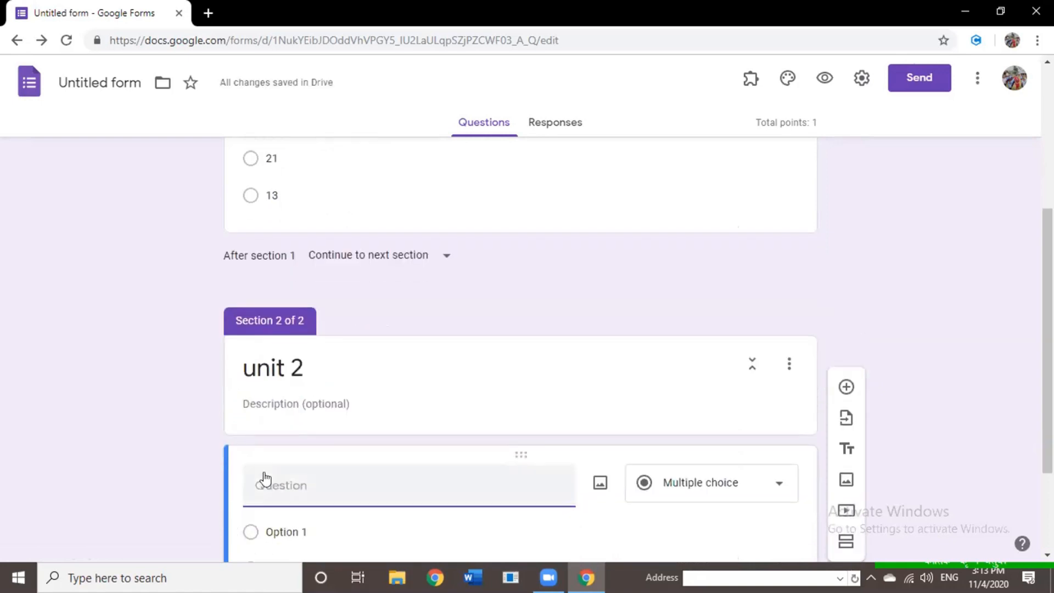
type("wh")
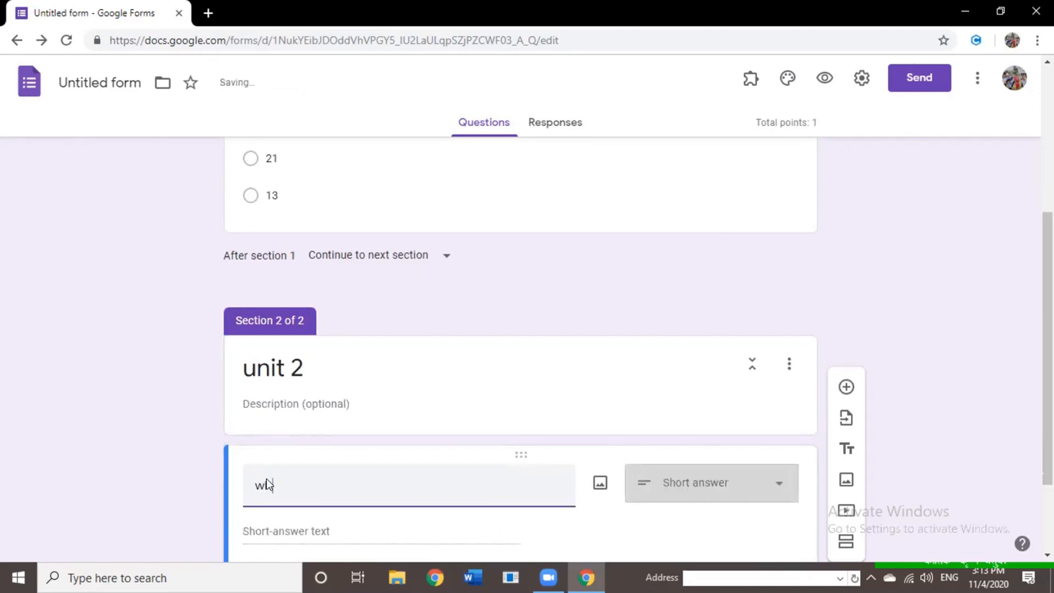
type("at")
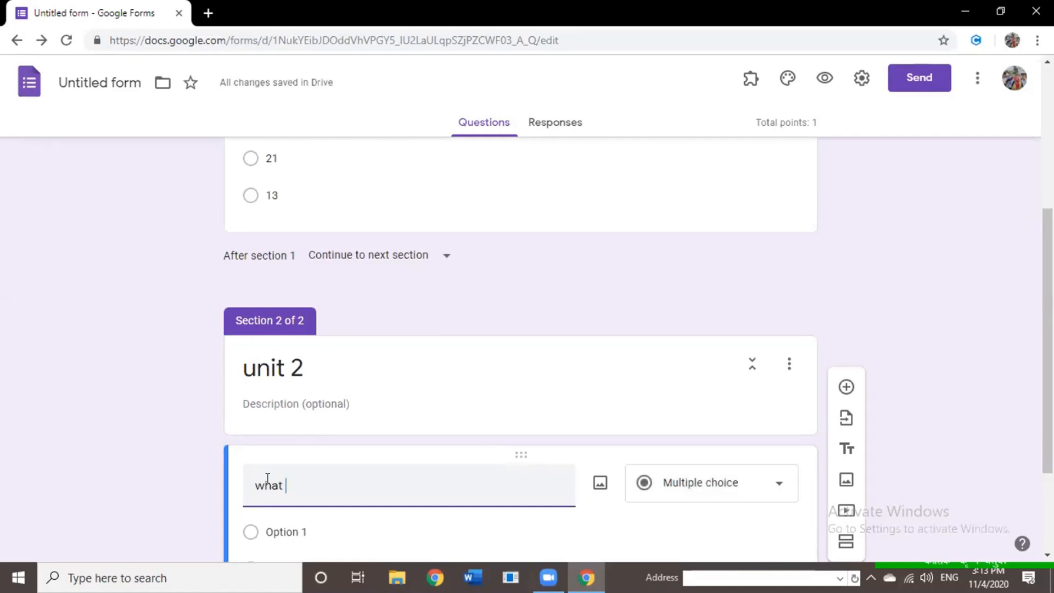
type("  comes a")
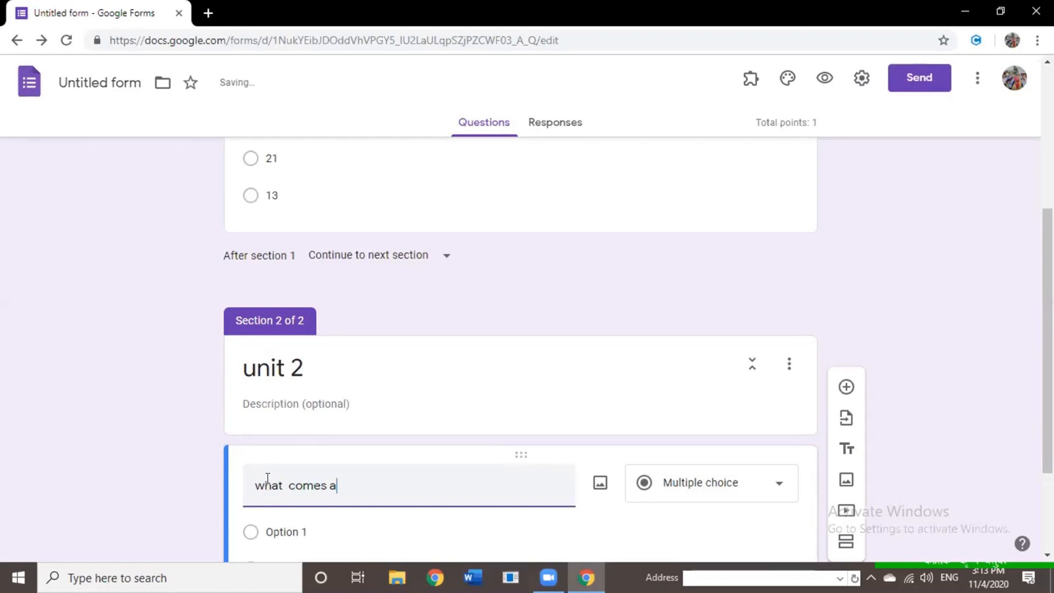
type("fter 67 ?")
scroll(292, 507, "down", 1)
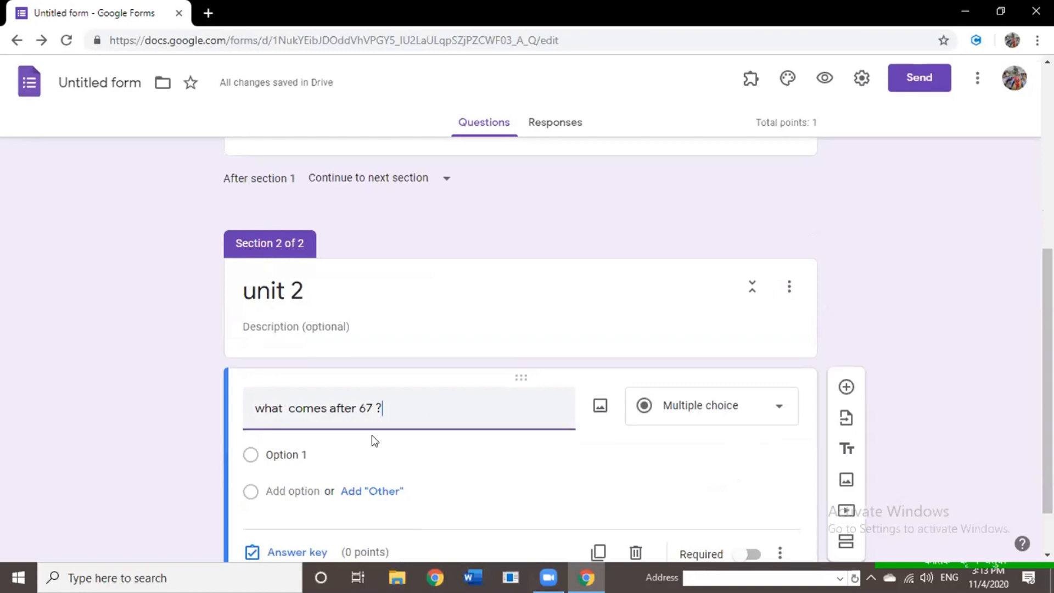
- Give the question answer choices 68, 69, 65 and 60
left_click(260, 453)
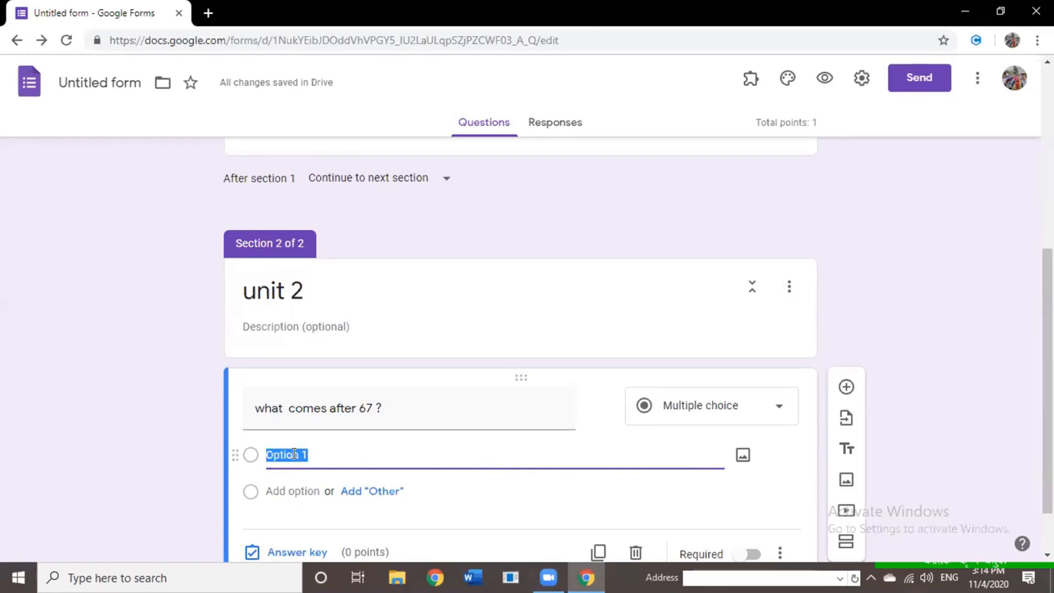
type("68")
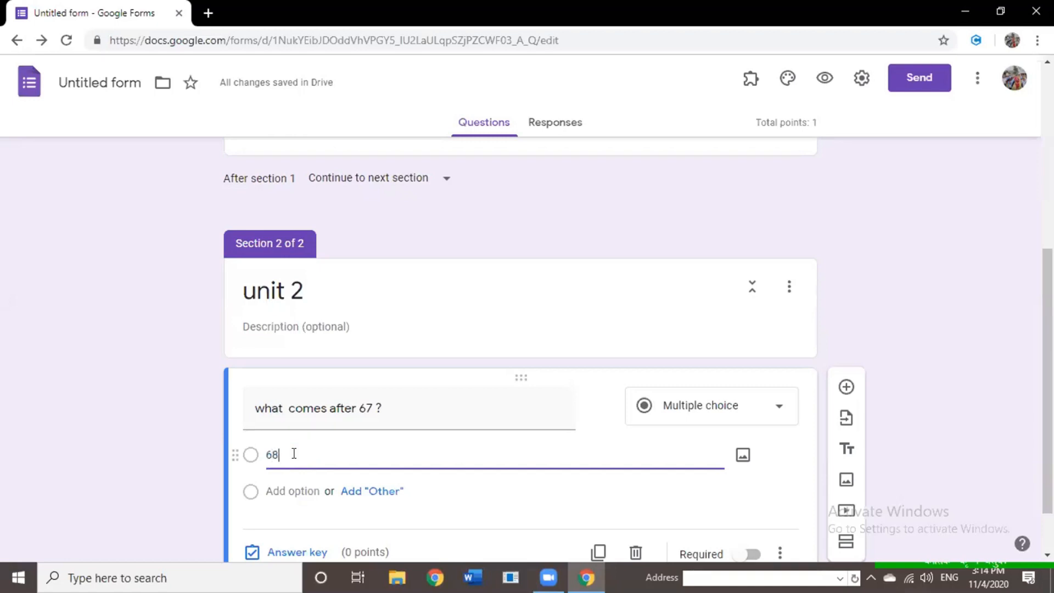
scroll(313, 468, "down", 1)
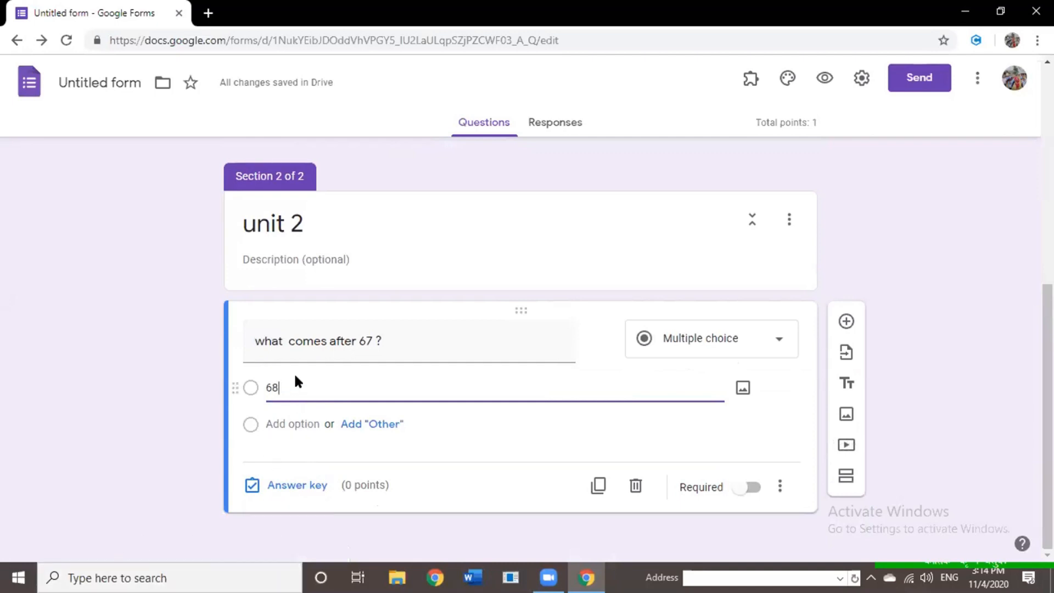
key("Return")
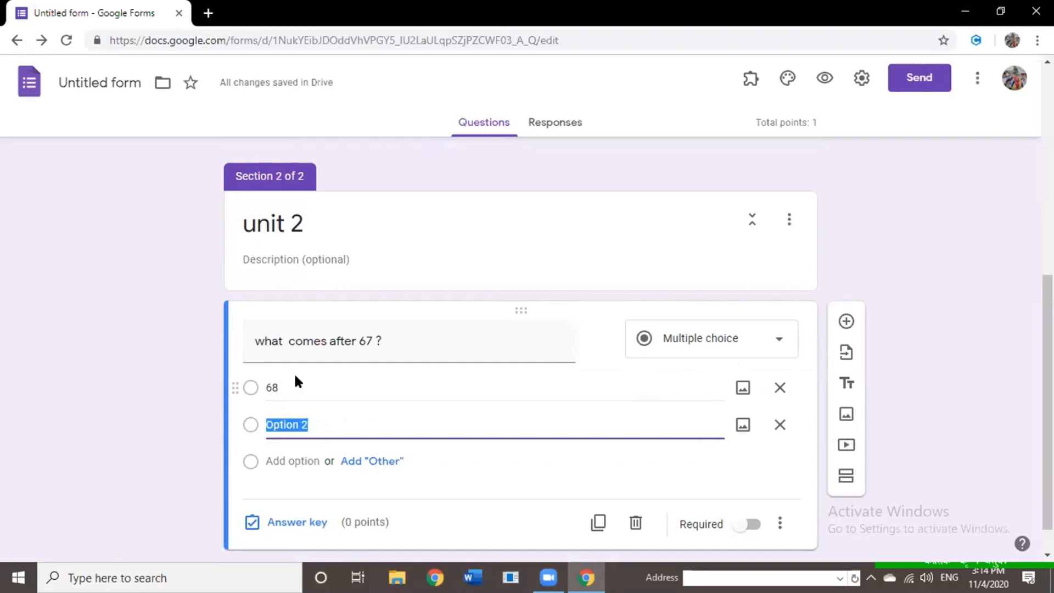
type("69")
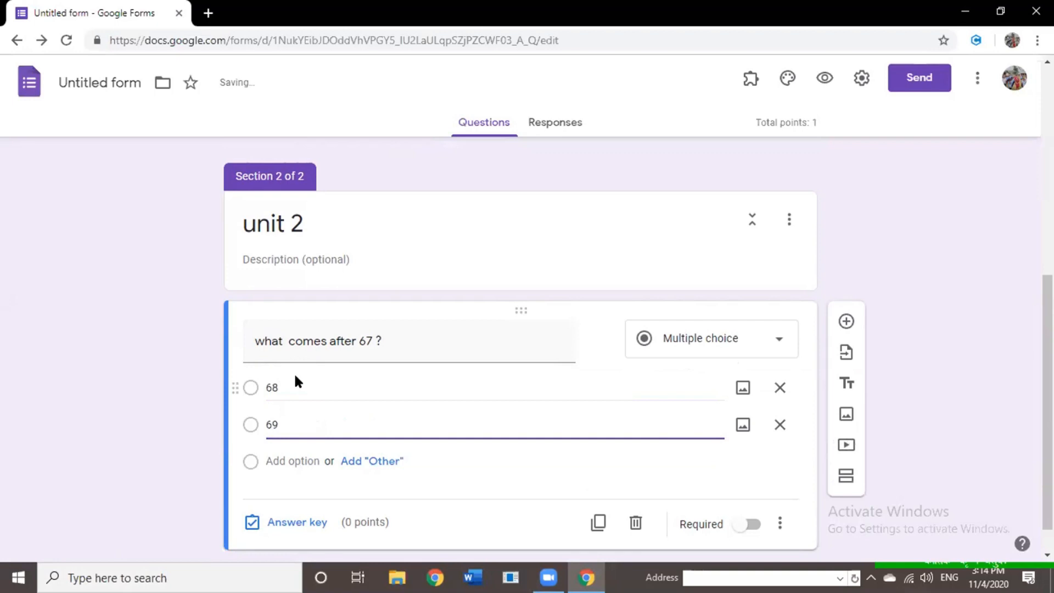
key("Return")
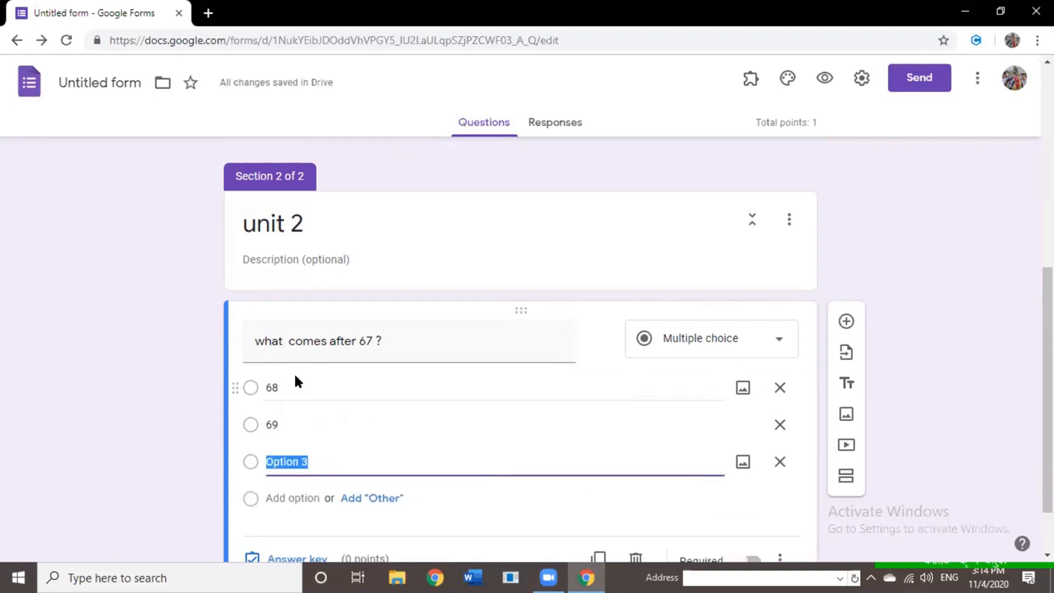
type("65")
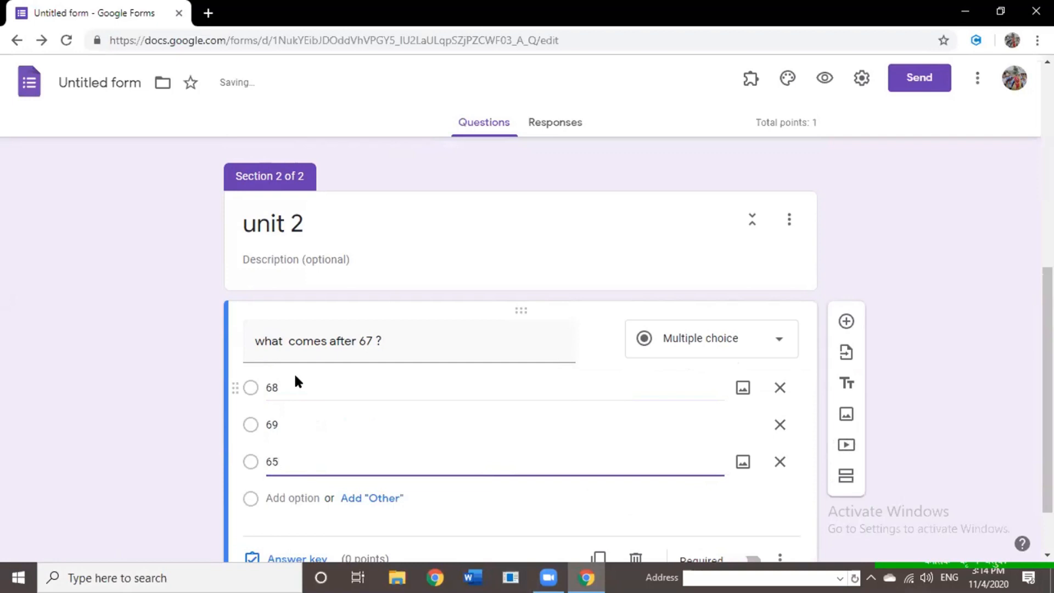
key("Return")
type("60")
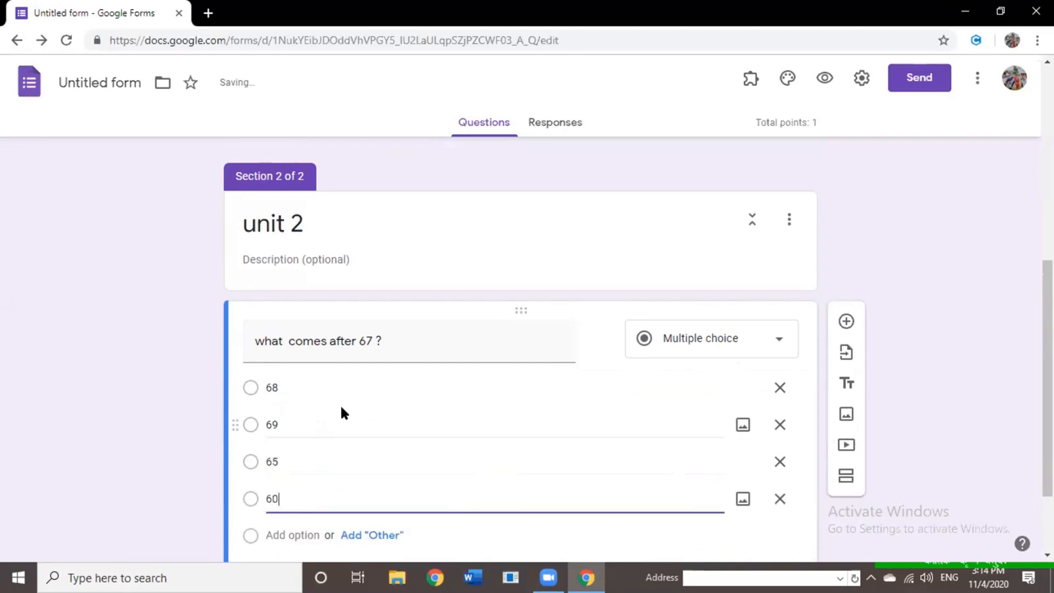
scroll(340, 406, "down", 2)
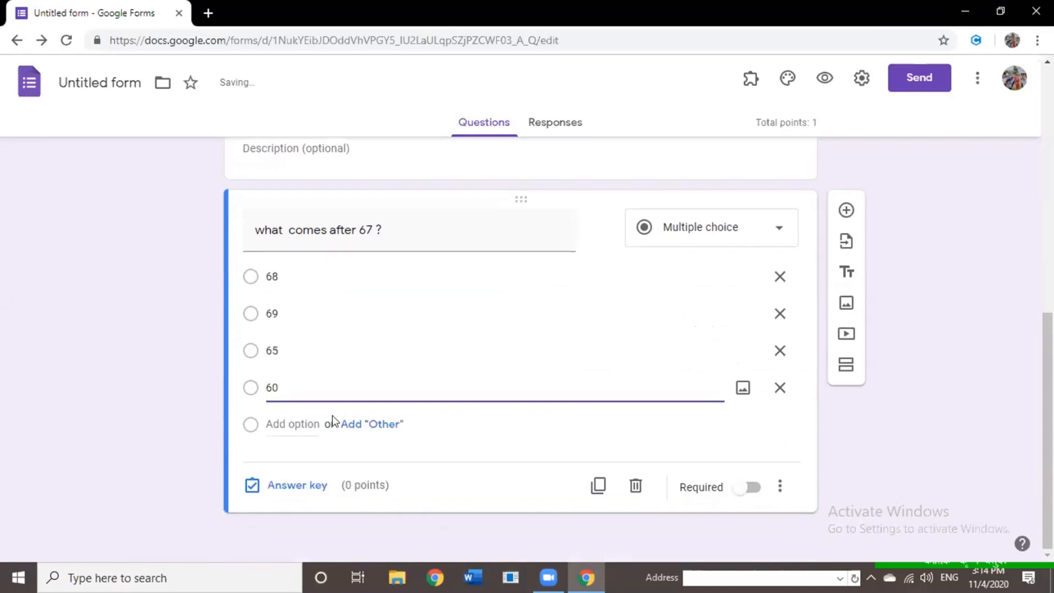
- Mark 68 as the correct answer and make the question worth 2 points
left_click(252, 486)
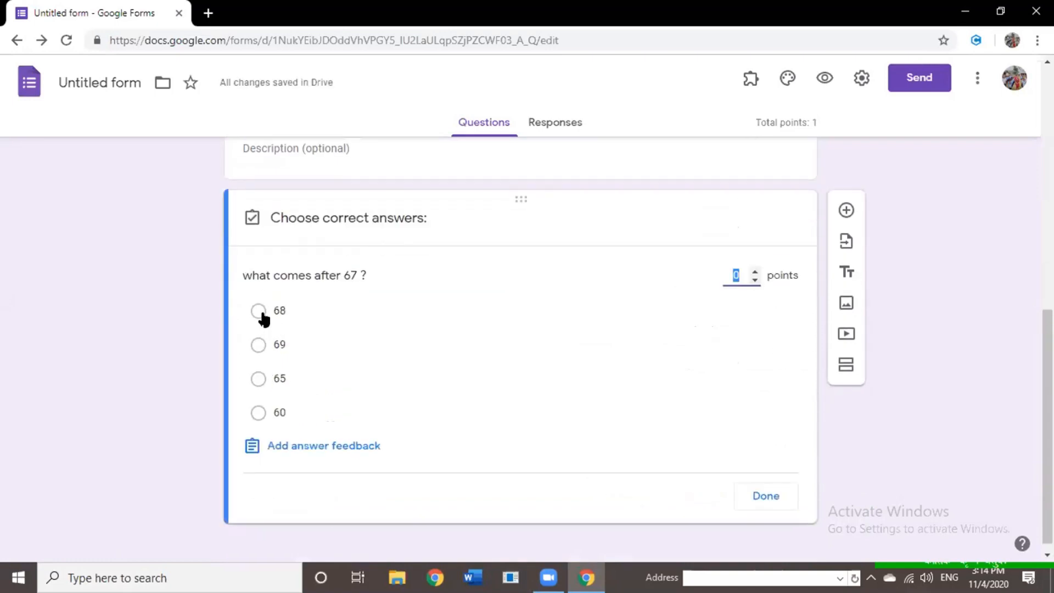
left_click(258, 311)
left_click(258, 311)
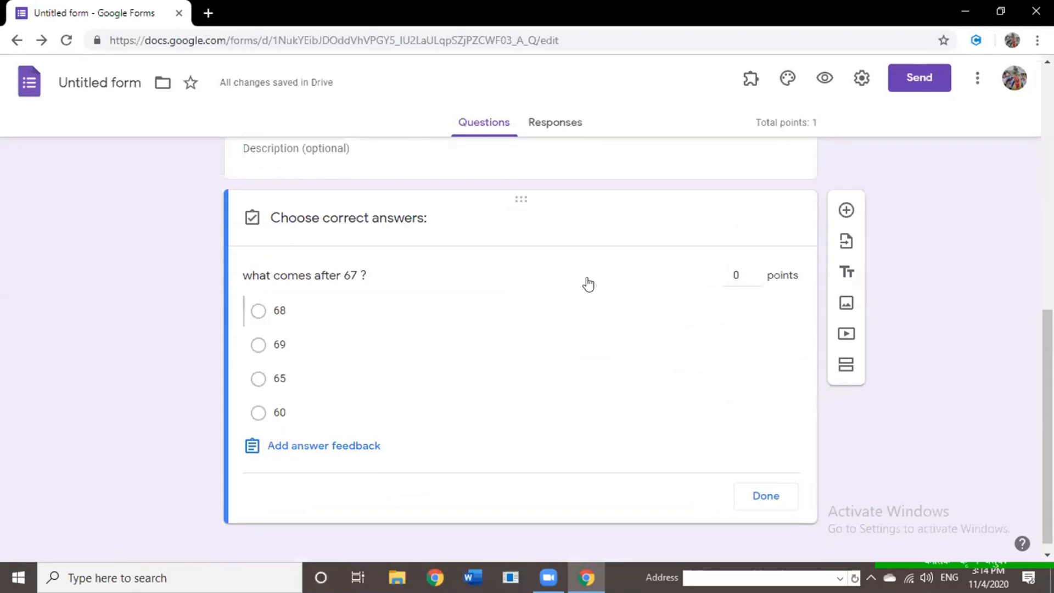
left_click(754, 271)
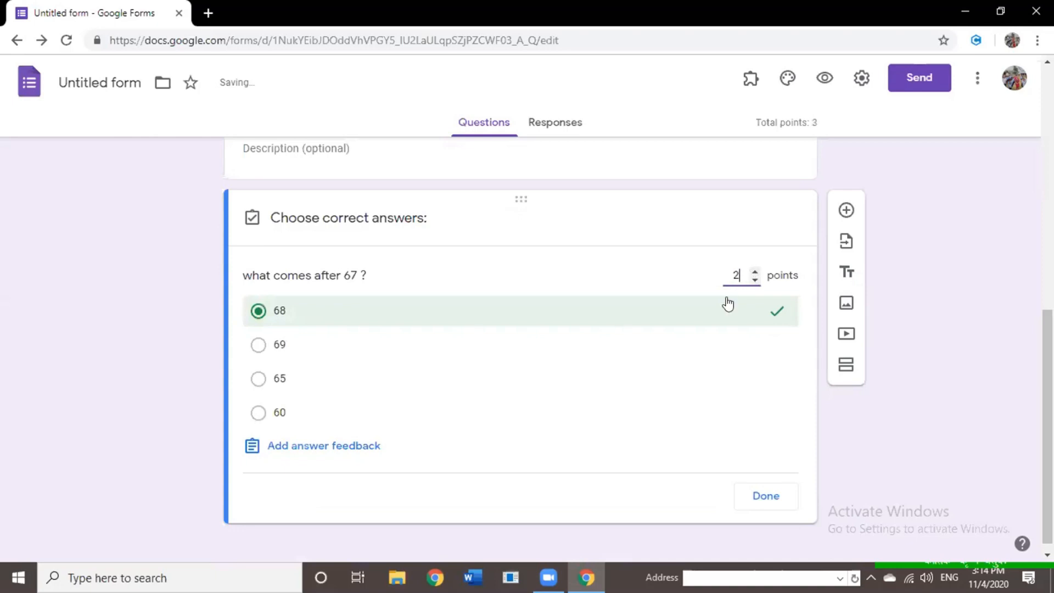
scroll(685, 371, "down", 1)
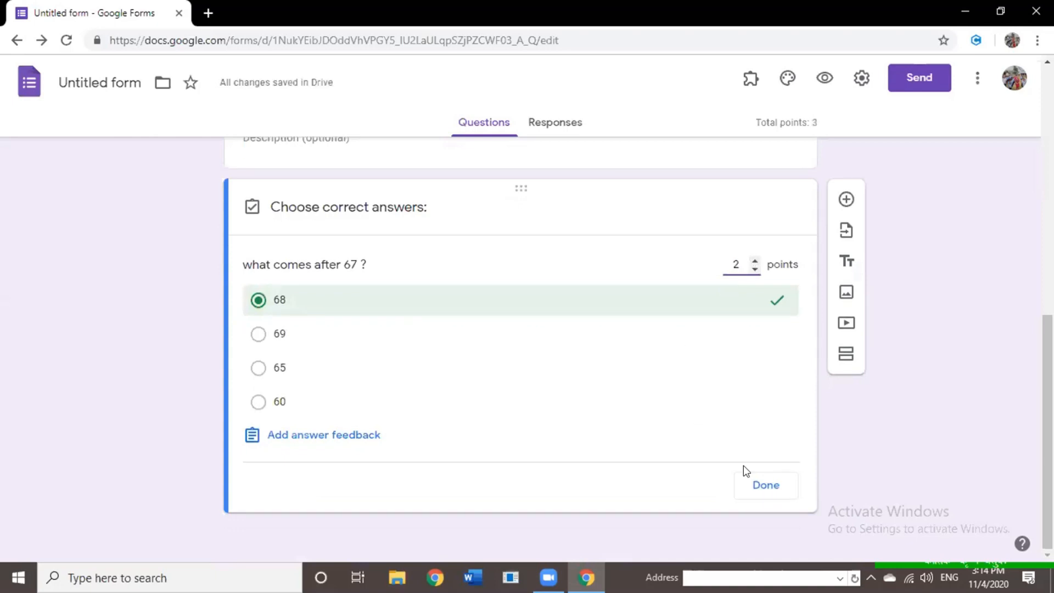
left_click(763, 485)
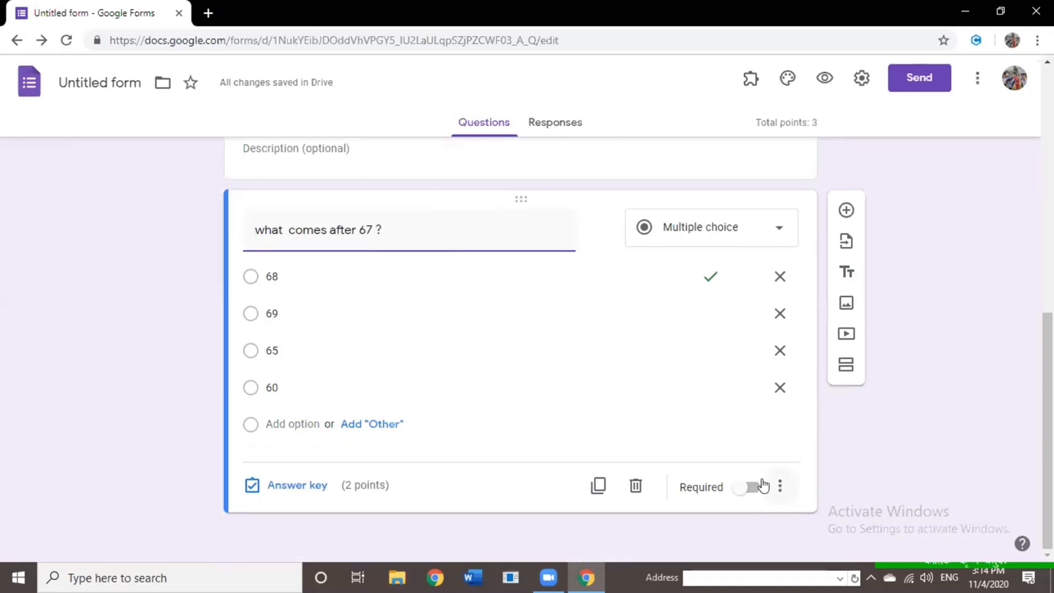
left_click(912, 80)
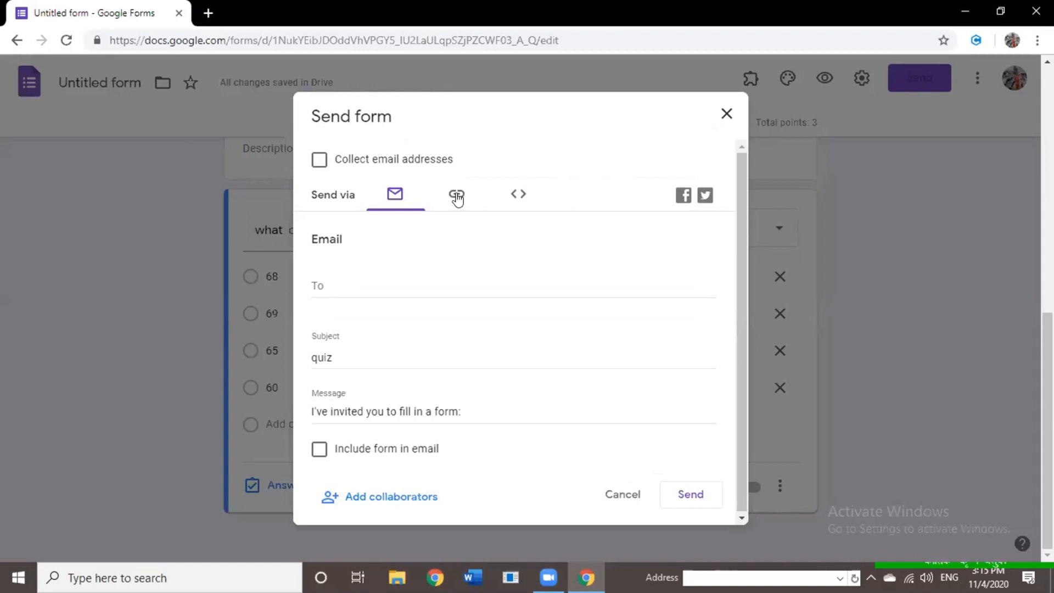
- Copy a shortened share link for the quiz and close the Send form dialog
left_click(457, 197)
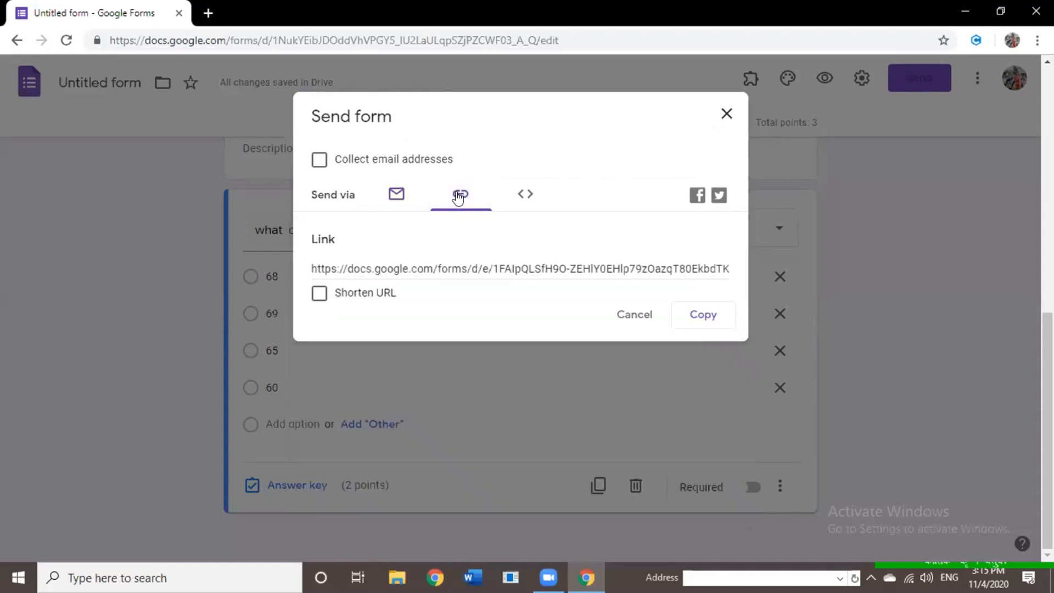
left_click(320, 293)
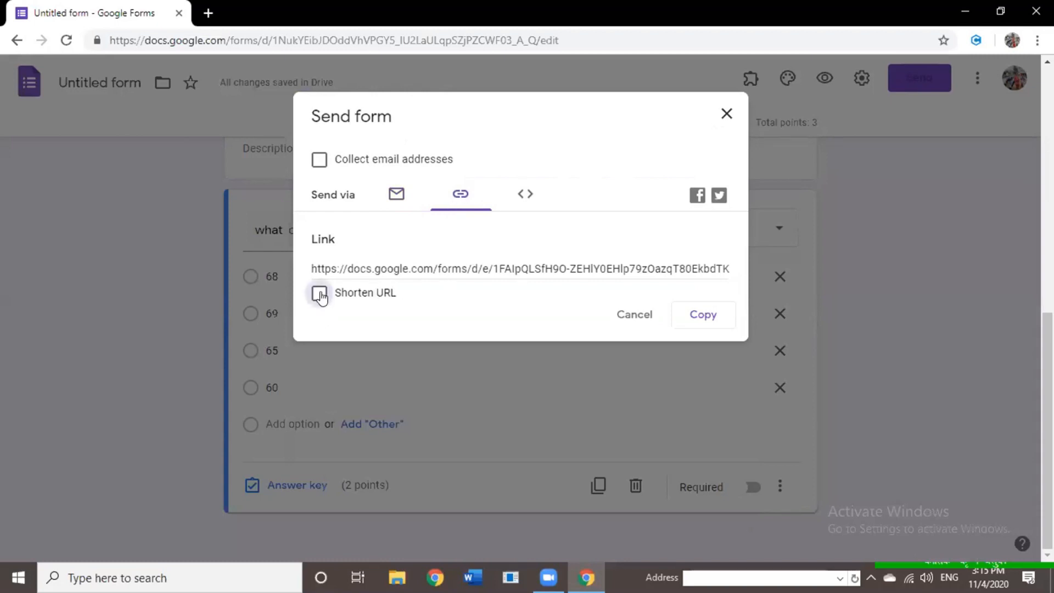
left_click(702, 317)
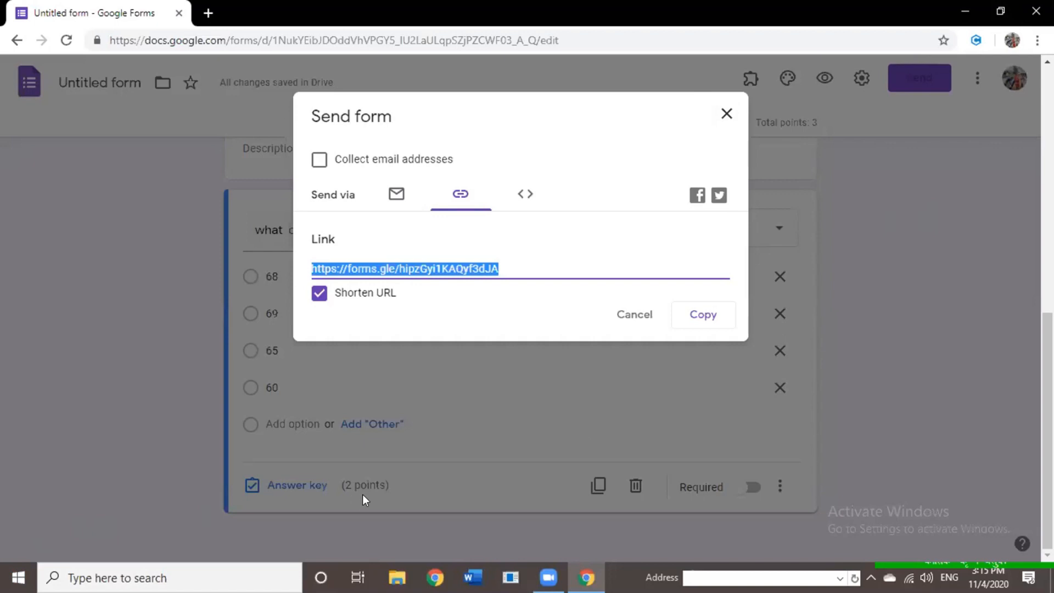
left_click(727, 111)
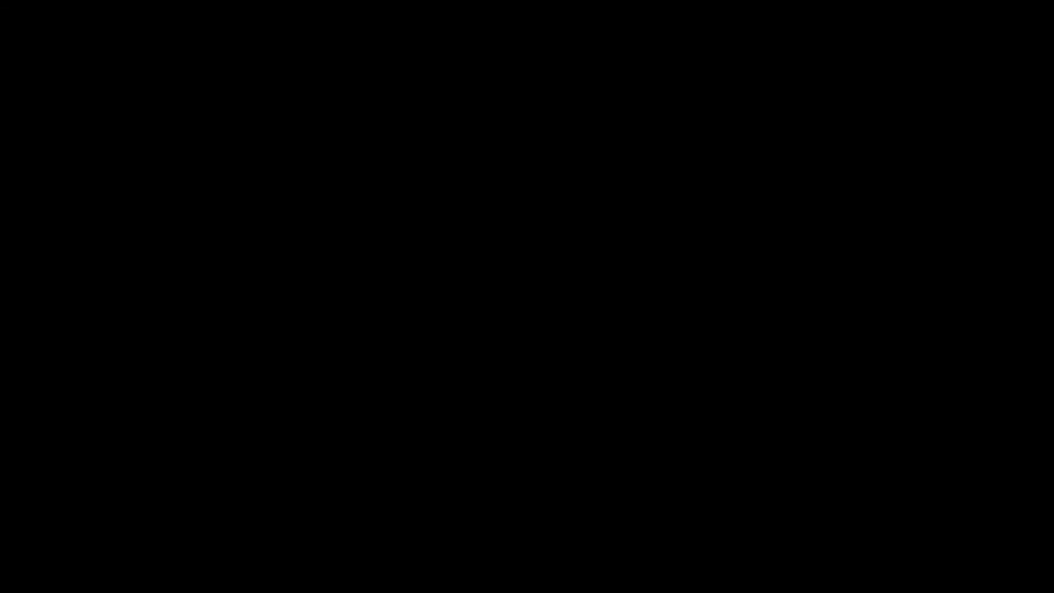
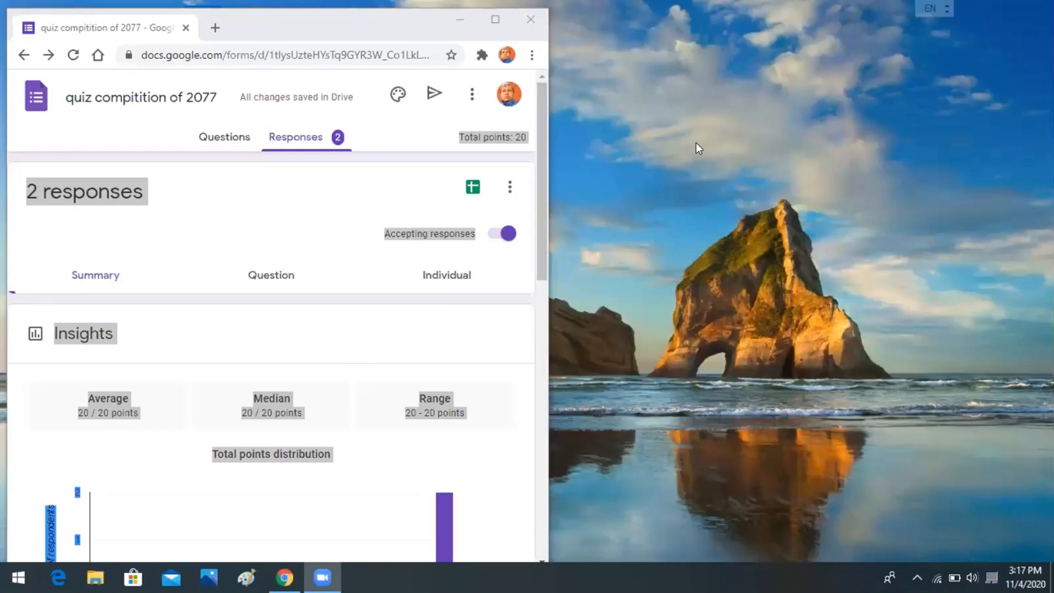
- Dismiss the tip, resize the browser, and switch off Accepting responses at 11 responses
left_click(485, 26)
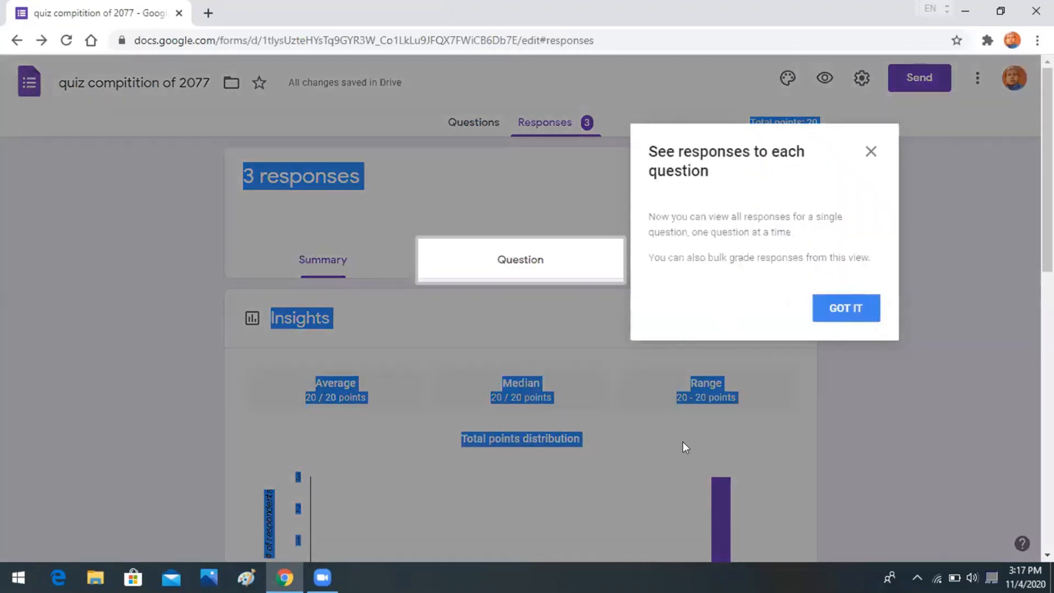
left_click(854, 308)
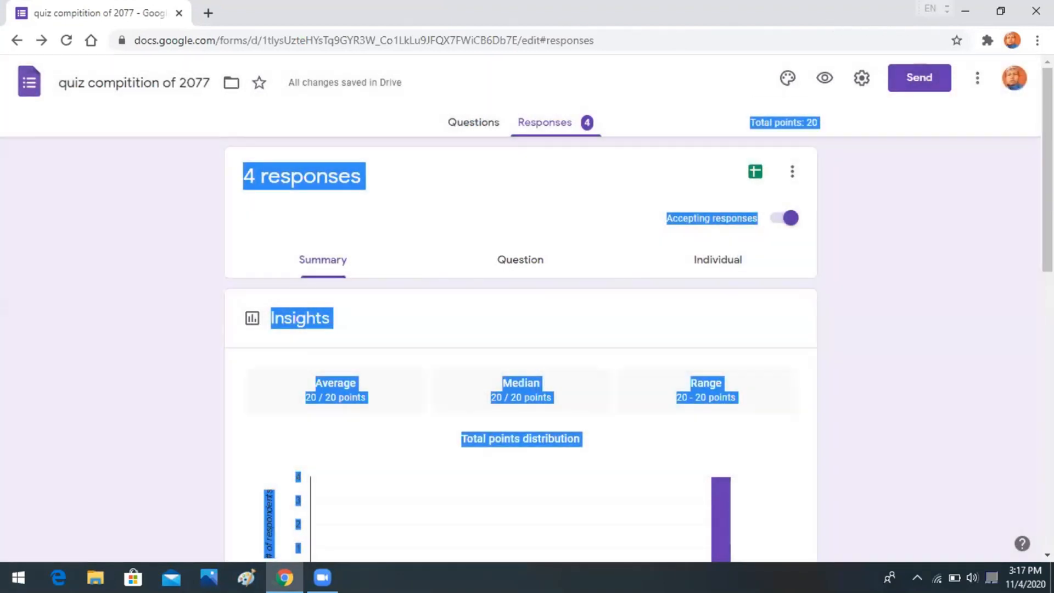
left_click(1008, 19)
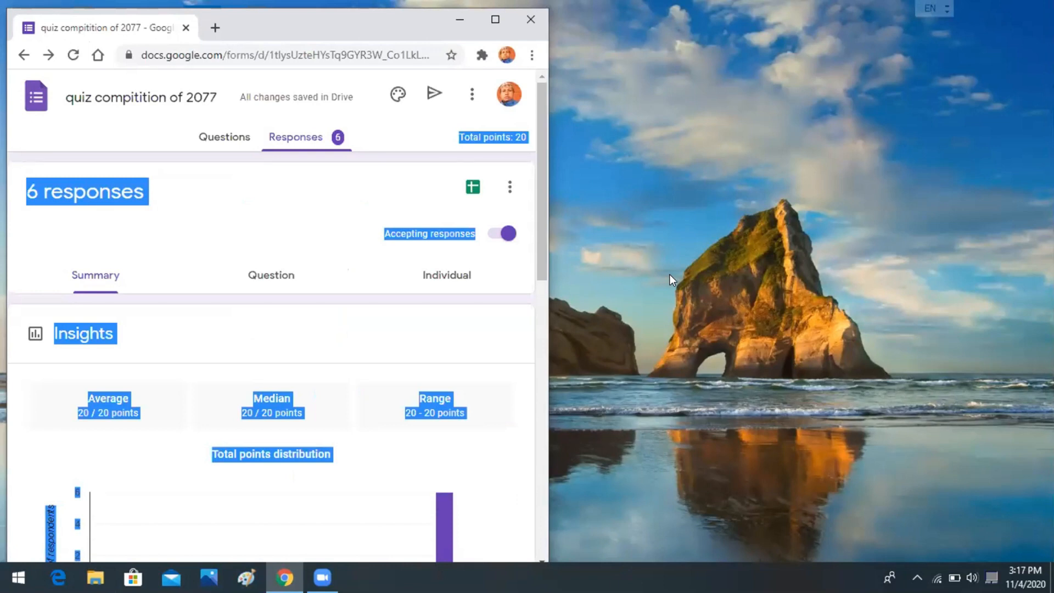
left_click(474, 319)
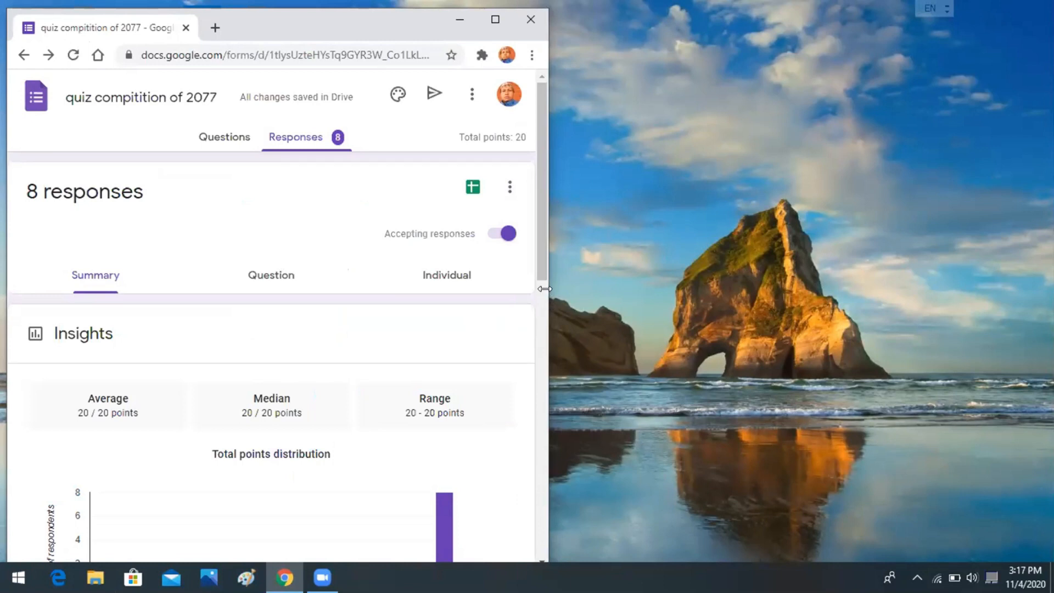
left_click_drag(545, 289, 1052, 404)
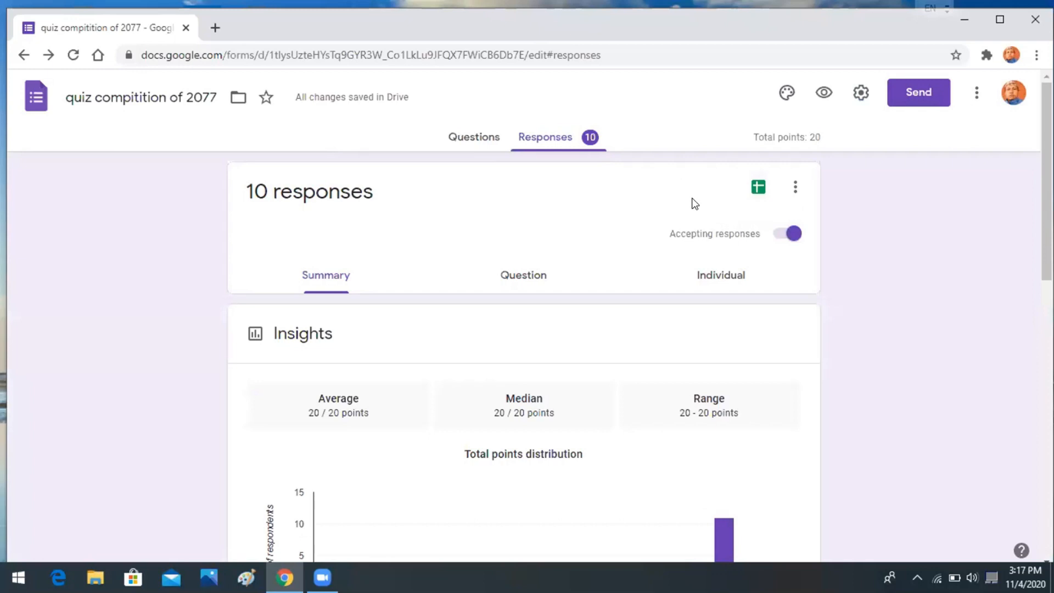
left_click(788, 233)
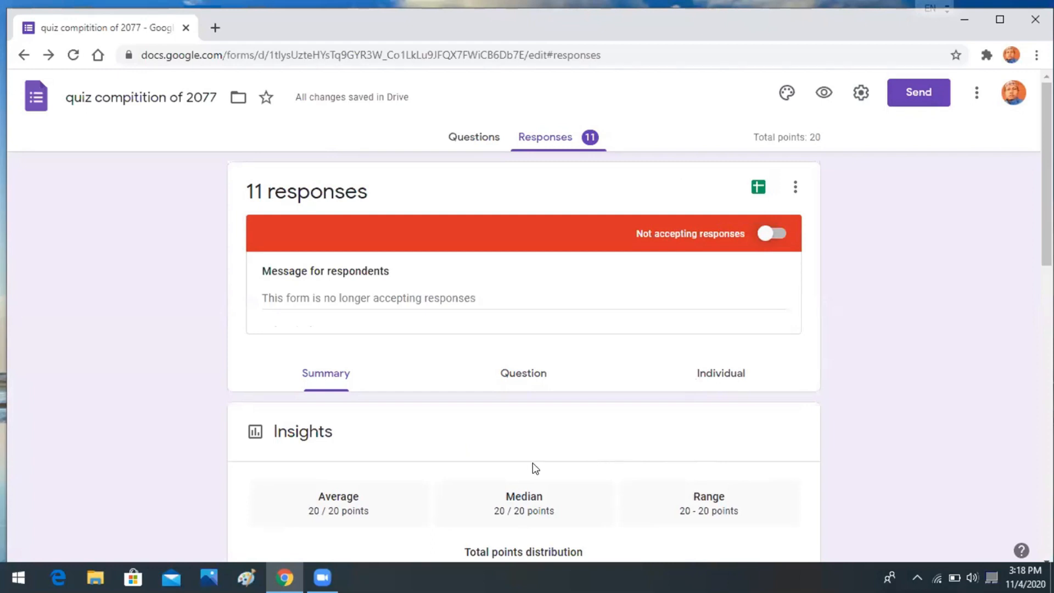
- Choose Download responses (.csv) from the responses card's more-options menu
scroll(544, 461, "down", 15)
scroll(552, 461, "up", 15)
left_click(793, 188)
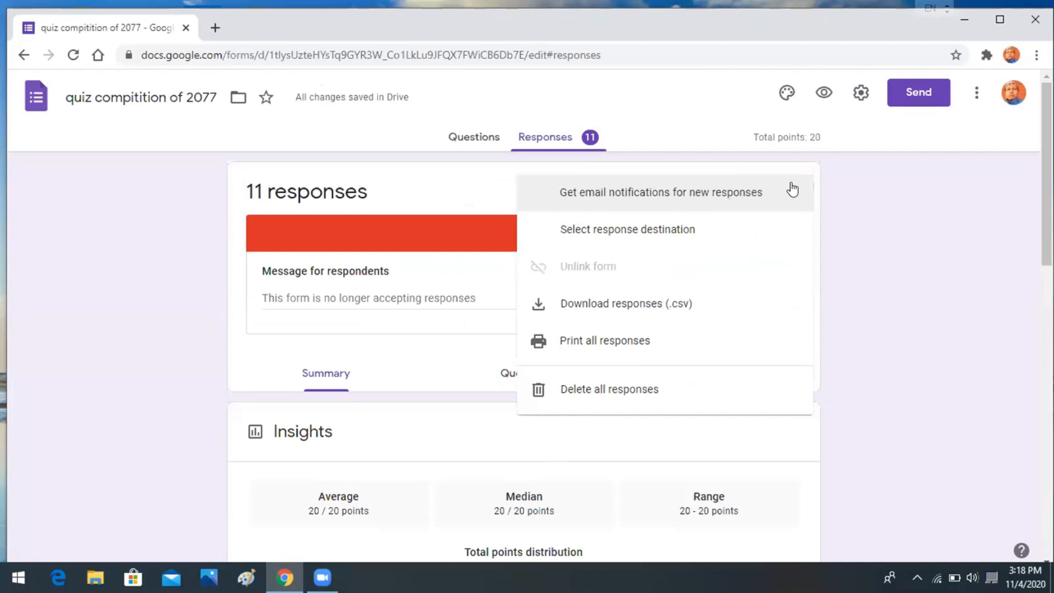
left_click(671, 307)
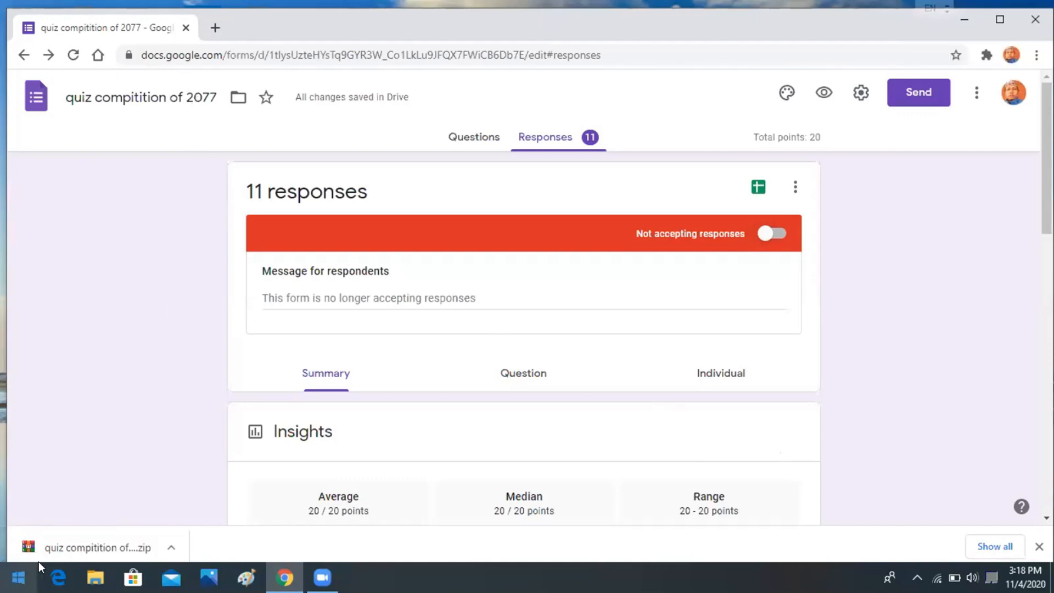
- Open the downloaded responses zip in WinRAR and open the quiz CSV inside it
left_click(99, 546)
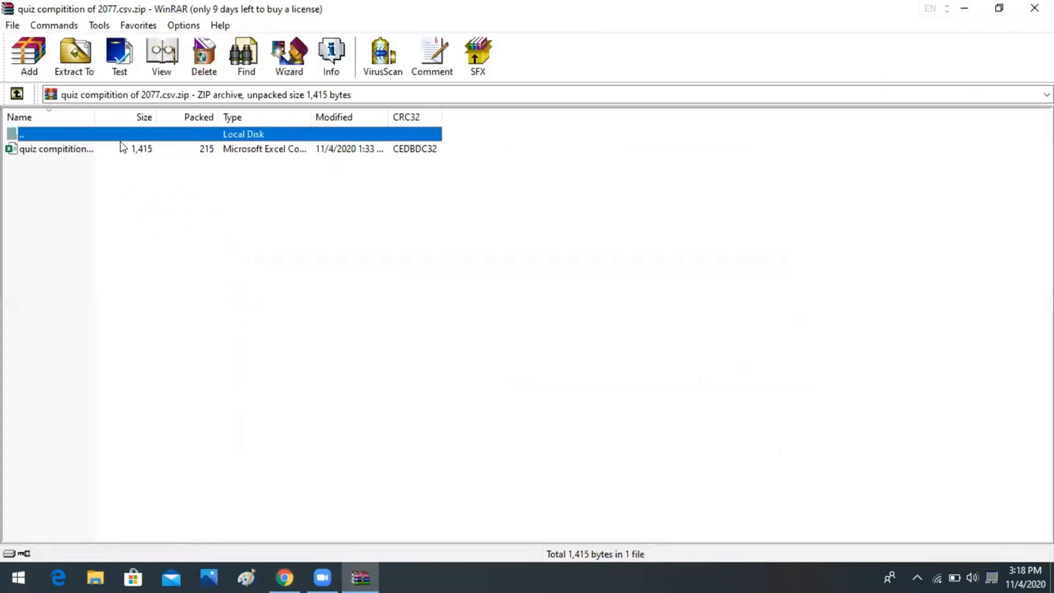
double_click(212, 153)
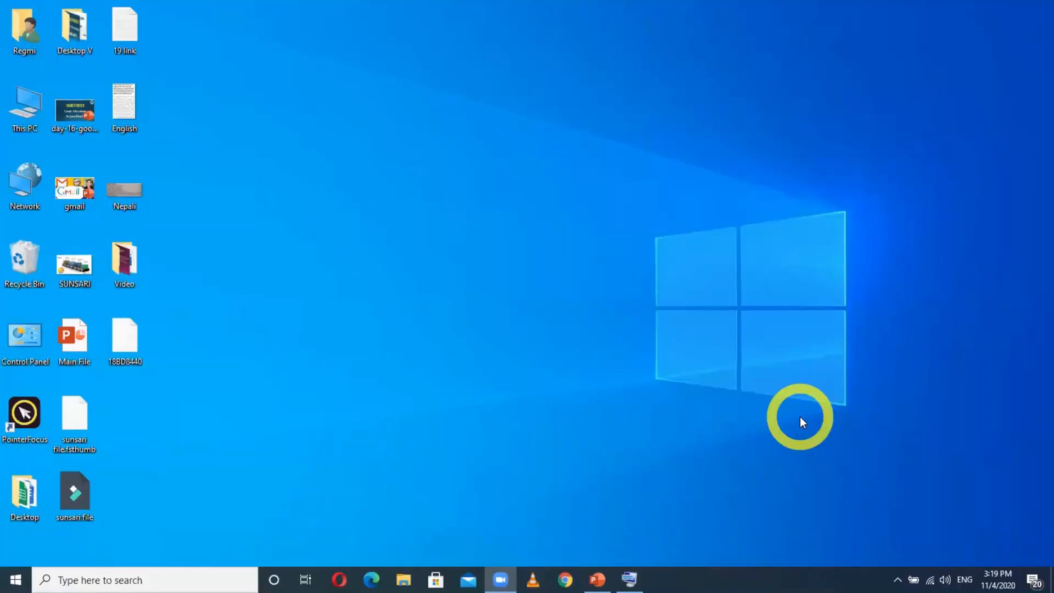
- Launch and maximize Chrome, go to Google Forms via 'form', and create a Blank form
left_click(842, 155)
left_click(565, 580)
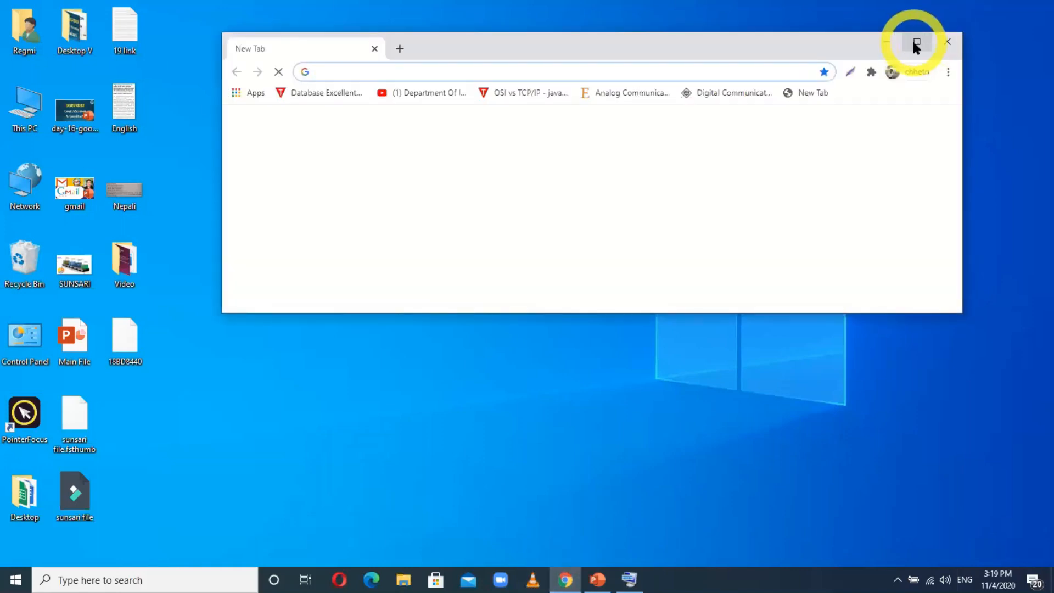
left_click(917, 43)
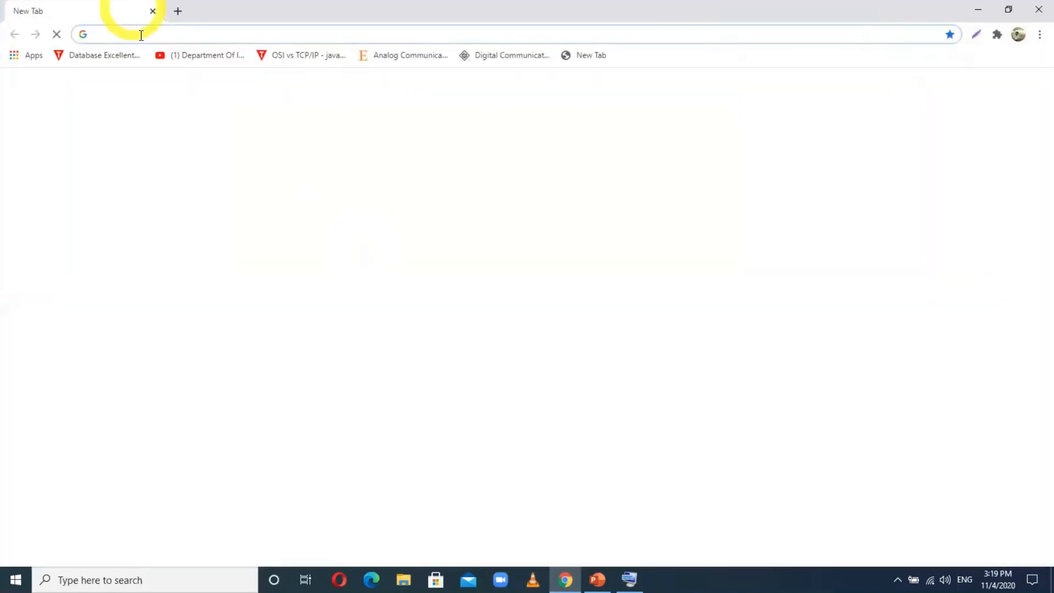
left_click(147, 34)
type("form")
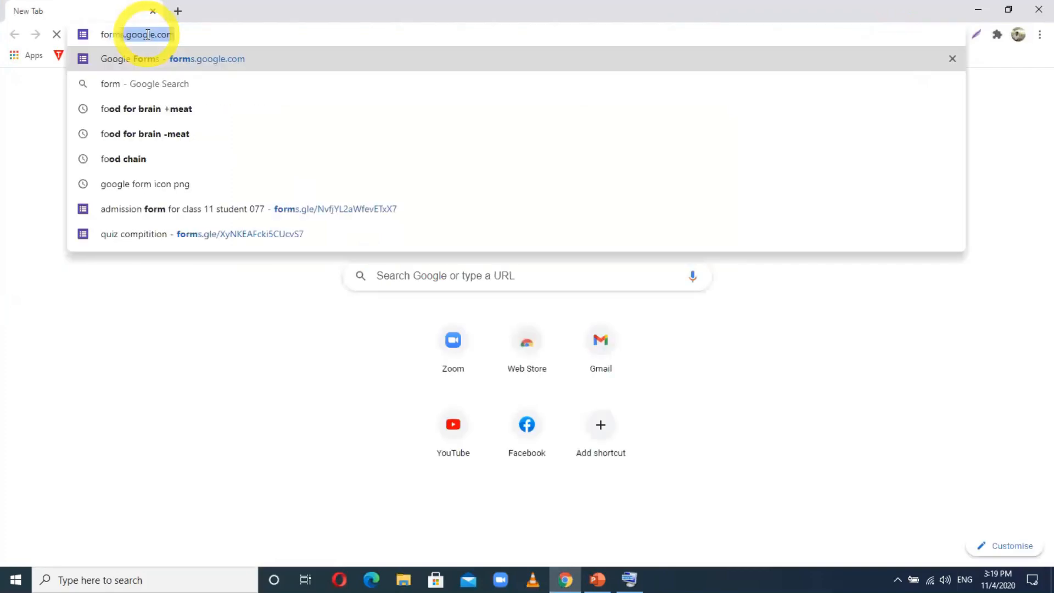
key("Return")
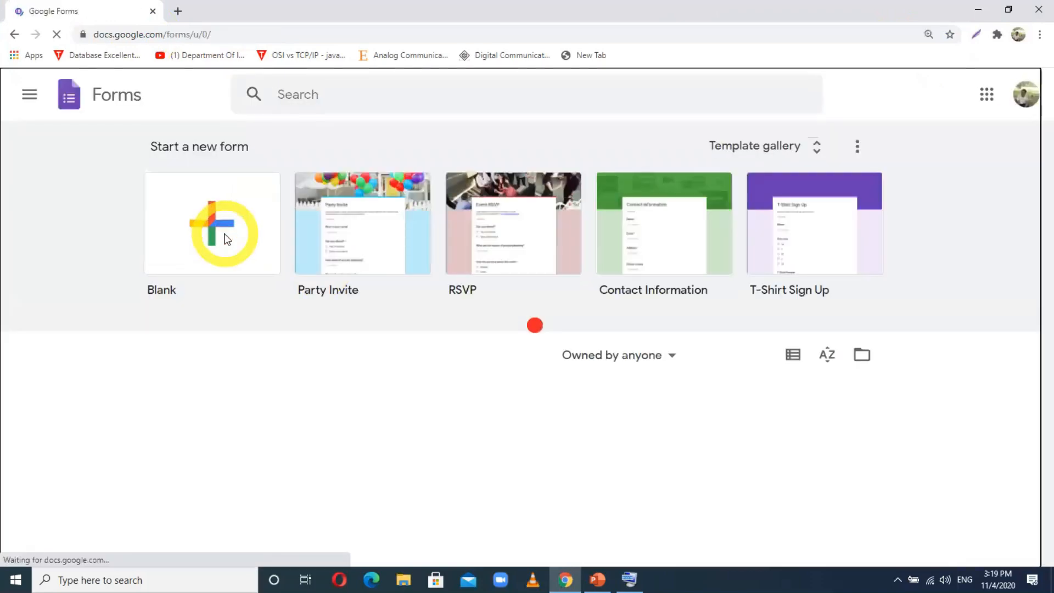
left_click(224, 233)
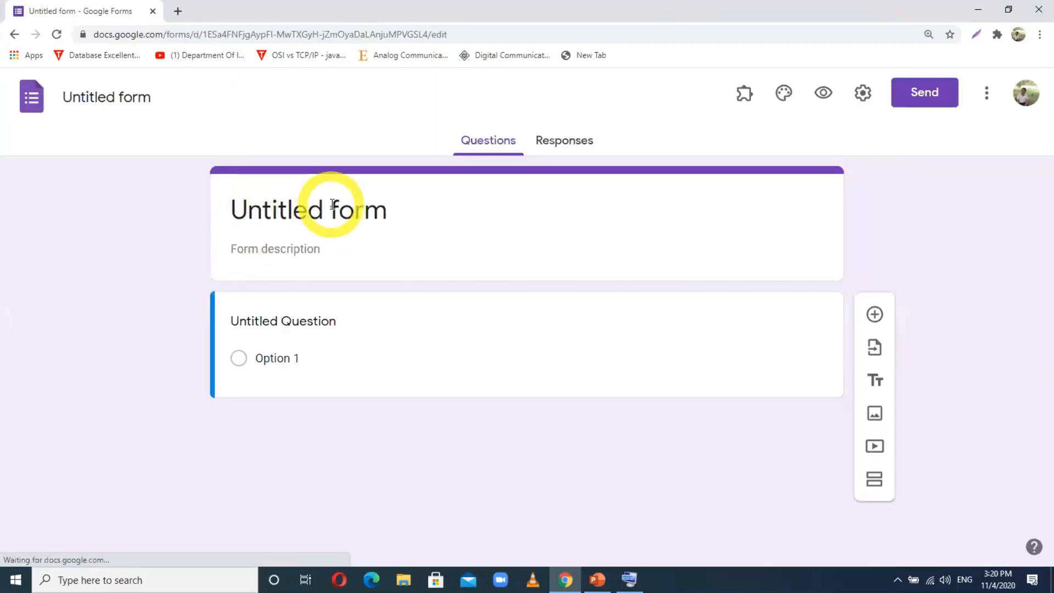
- Title the form 'Quiz' and name the first question 'Full name'
left_click(332, 205)
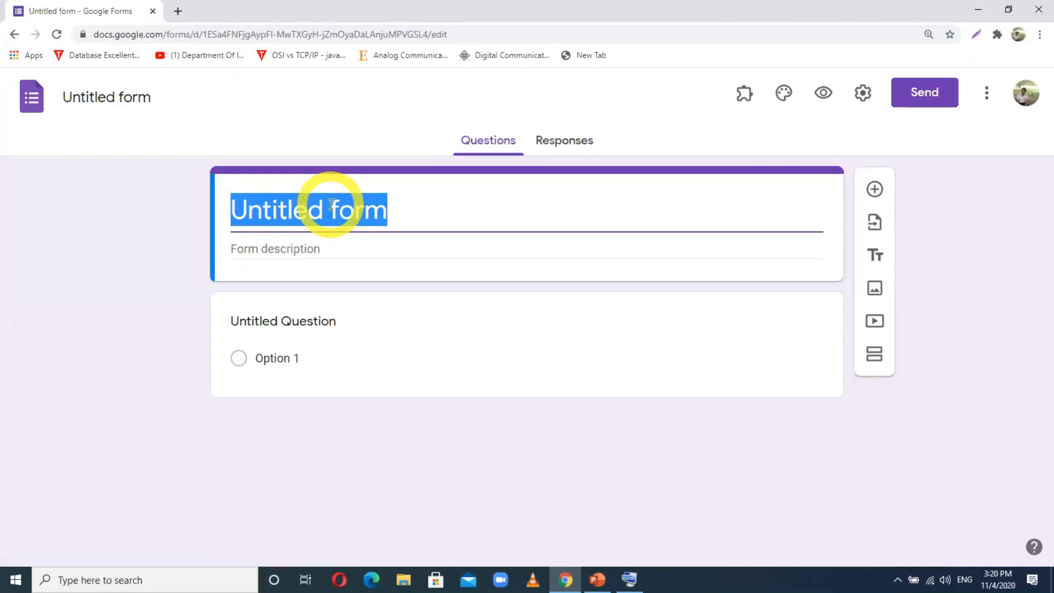
type("Quiz")
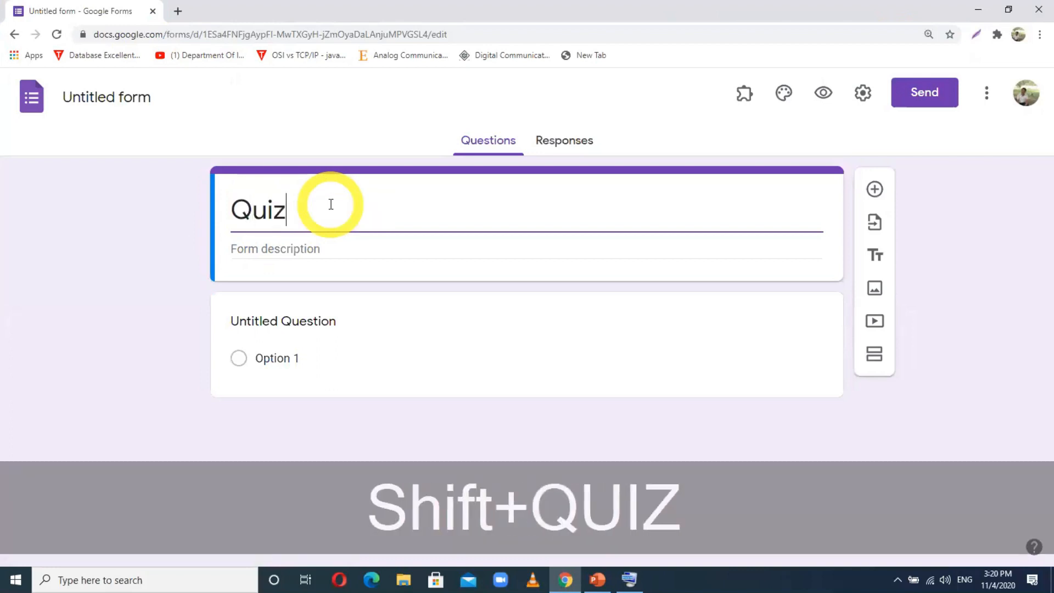
left_click(291, 327)
type("F")
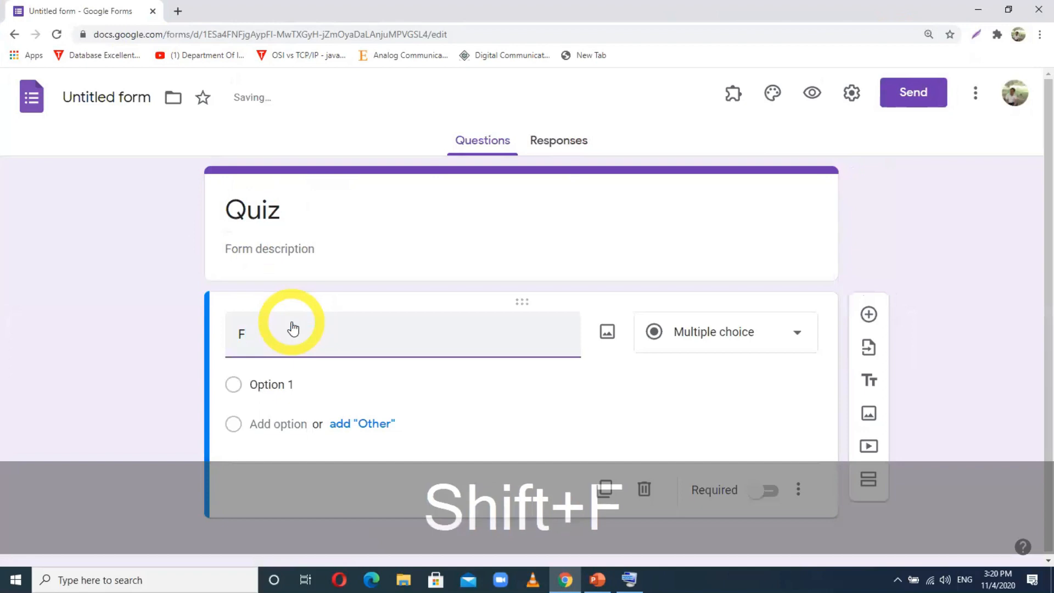
type("ull name")
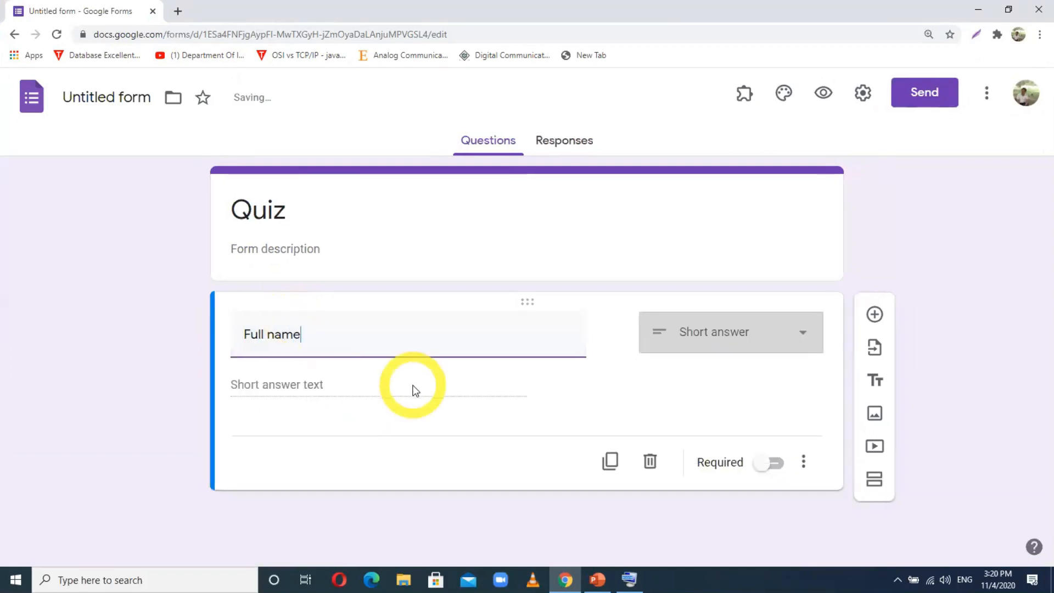
- Add a second question titled 'School's Name'
left_click(873, 315)
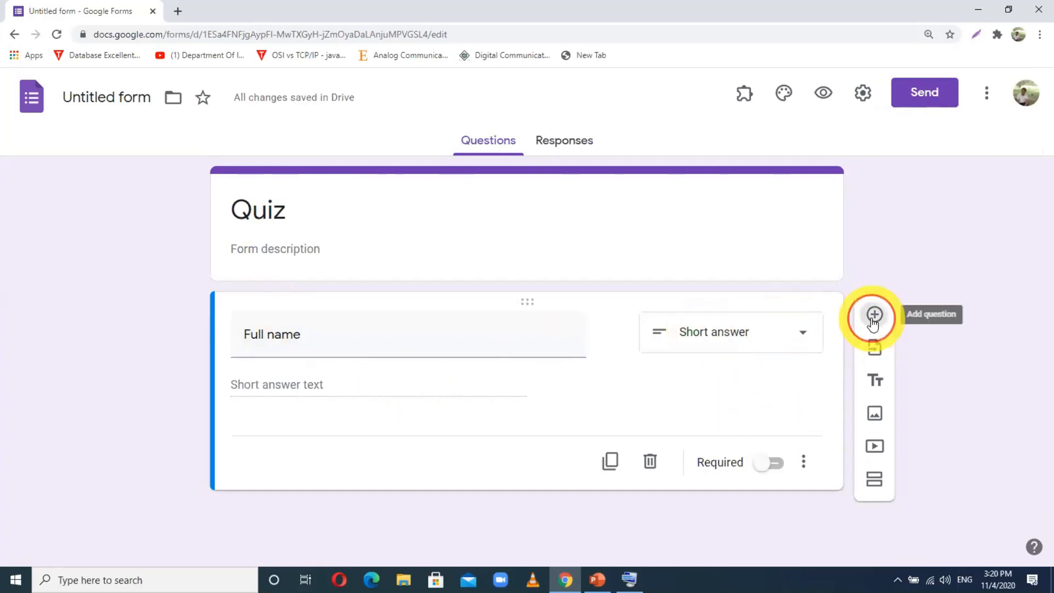
type("chool")
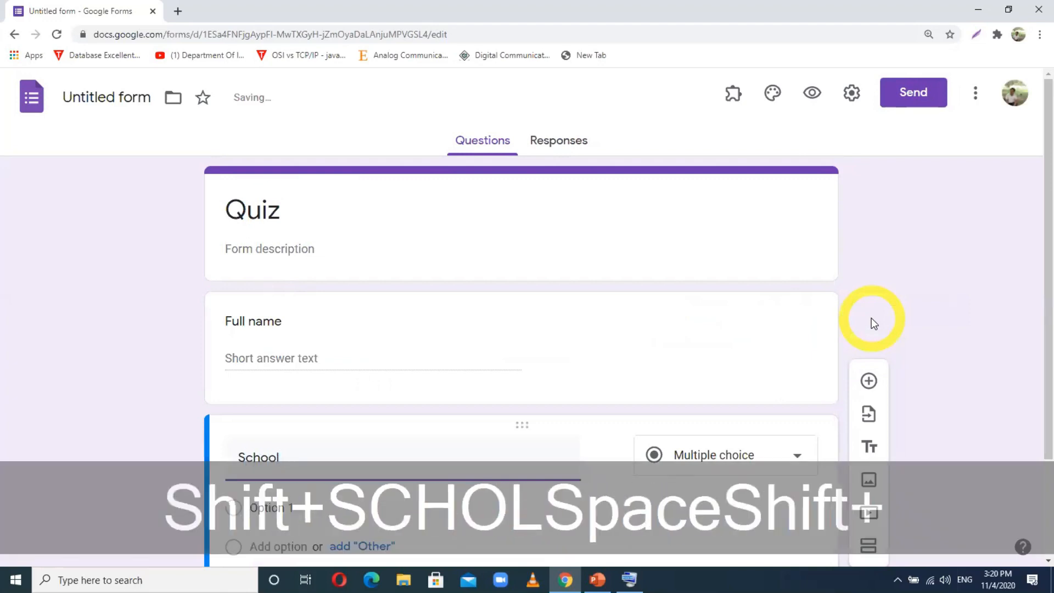
key("shift+BackSpace")
type("'s Name")
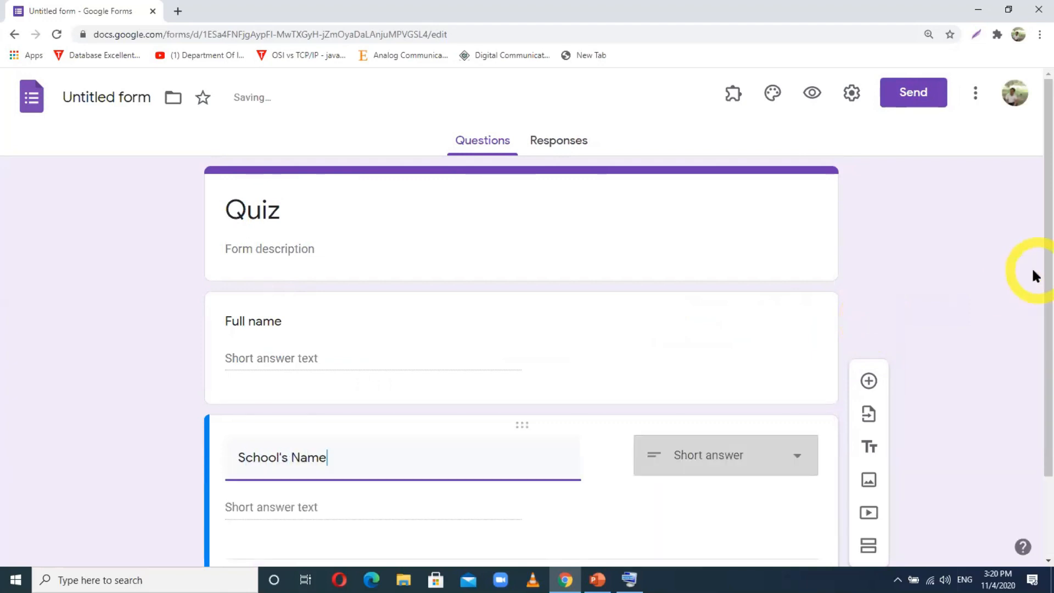
- Make both the School's Name and Full name questions required
scroll(1031, 272, "down", 2)
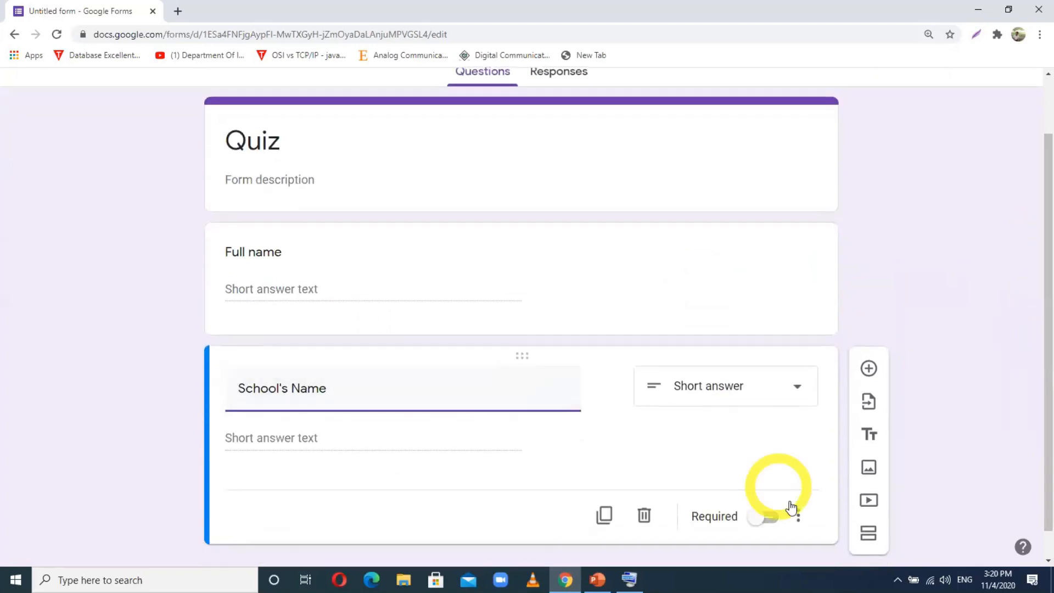
left_click(771, 519)
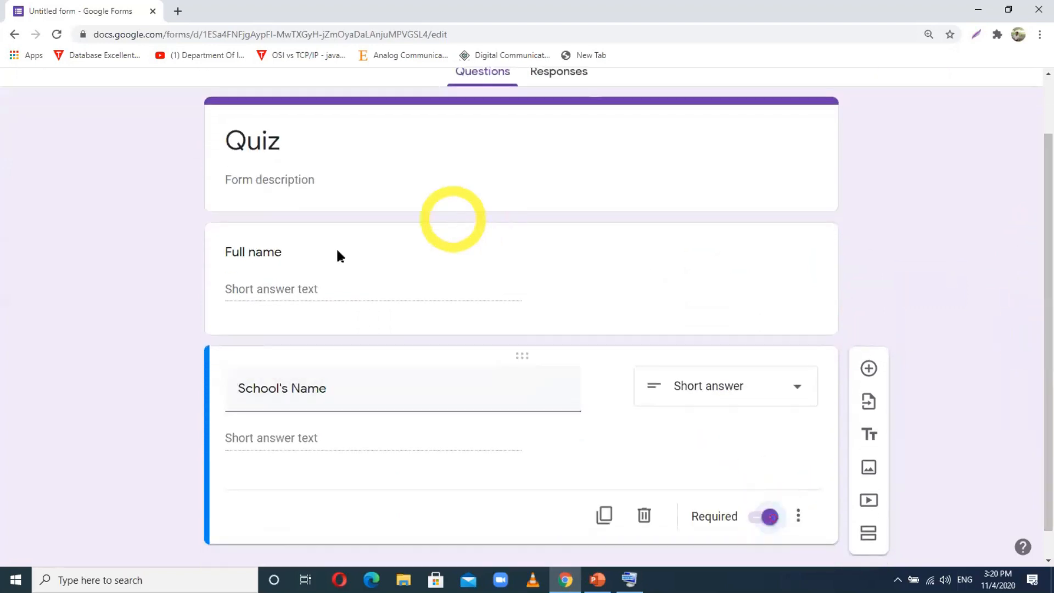
left_click(328, 292)
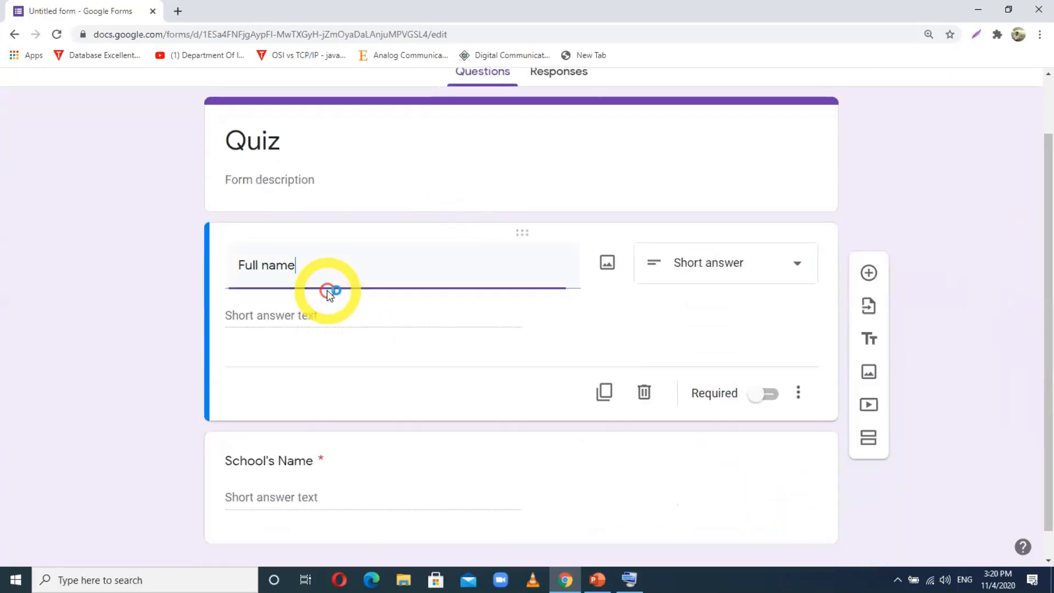
left_click(773, 398)
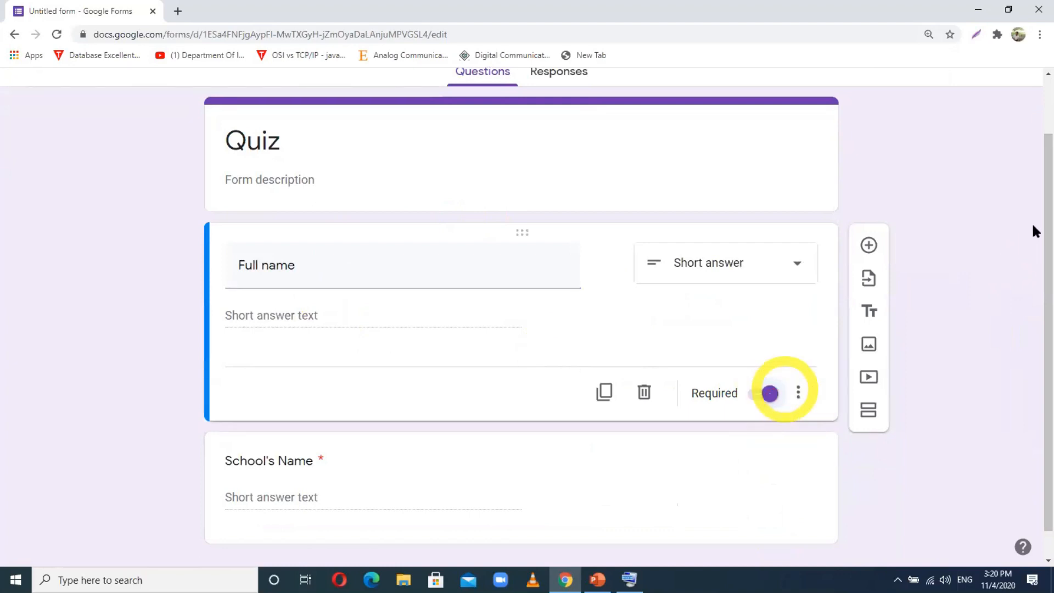
left_click_drag(1048, 224, 1033, 364)
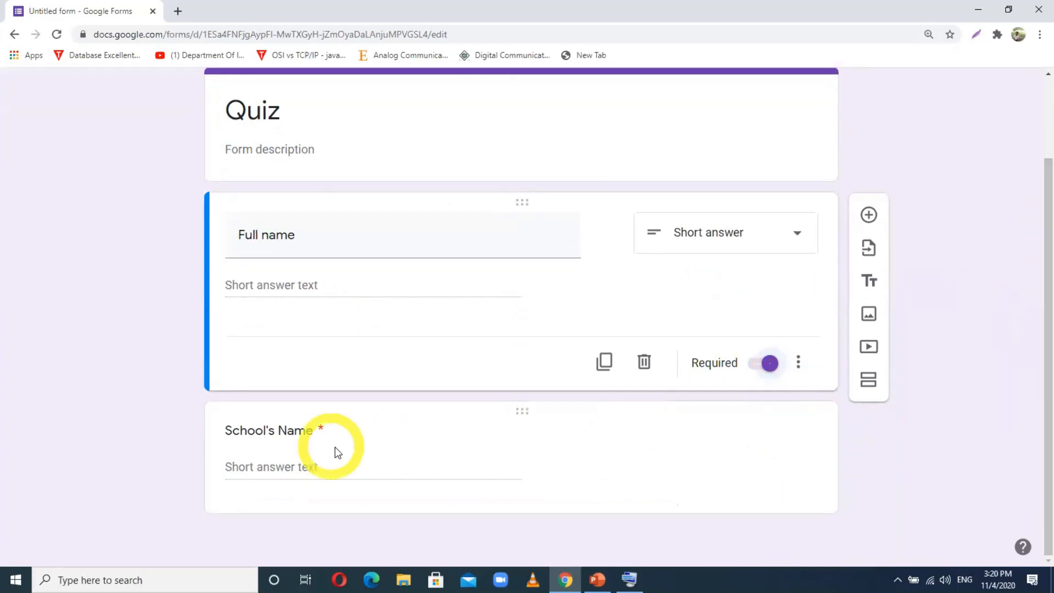
left_click_drag(1033, 211, 1035, 198)
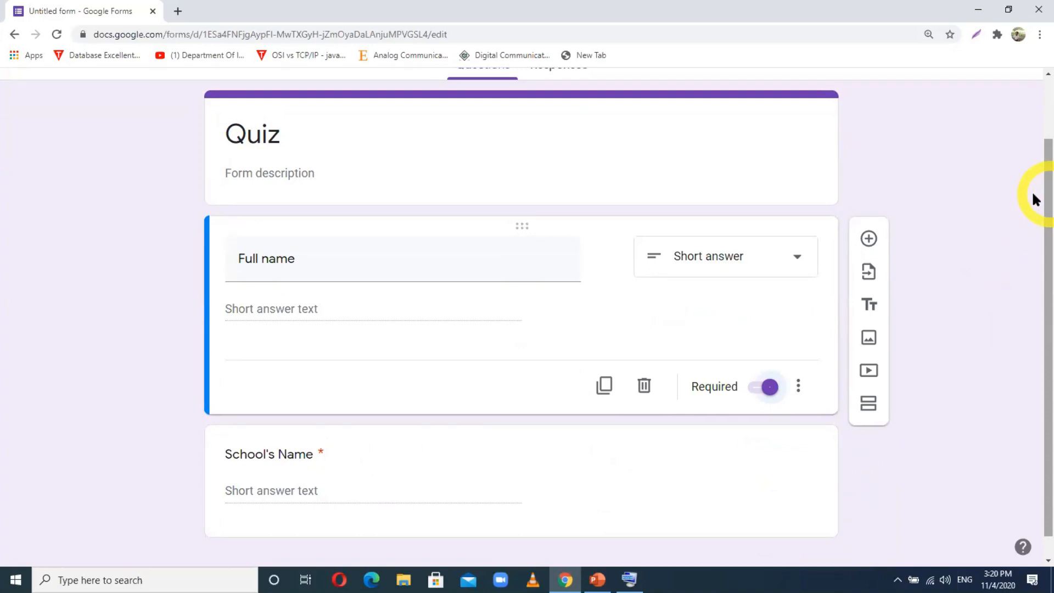
left_click_drag(1035, 199, 1035, 137)
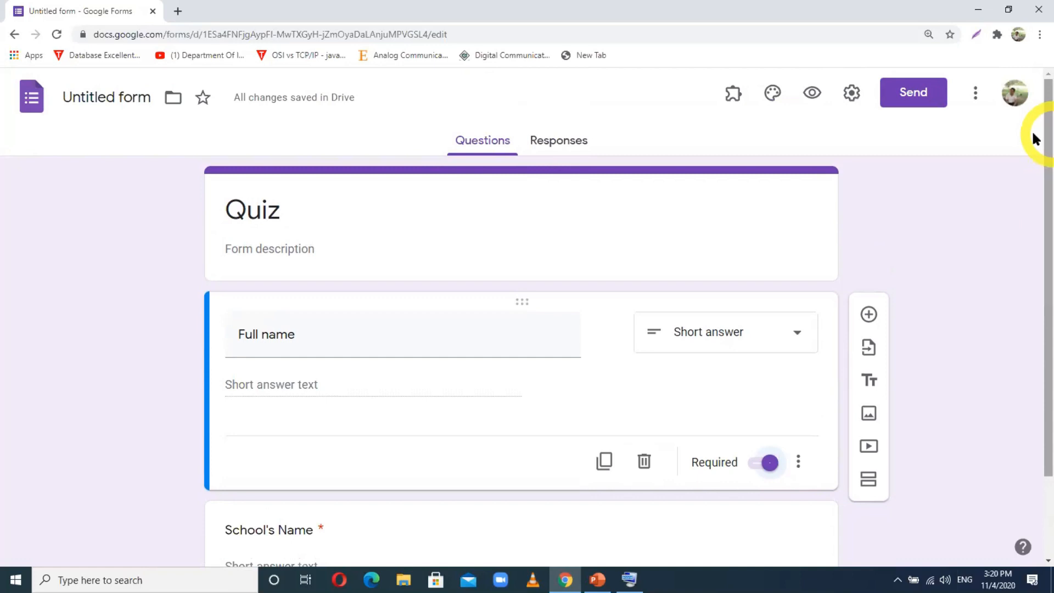
- Switch on 'Make this a quiz' in the Quizzes settings, save, and select School's Name
left_click(851, 94)
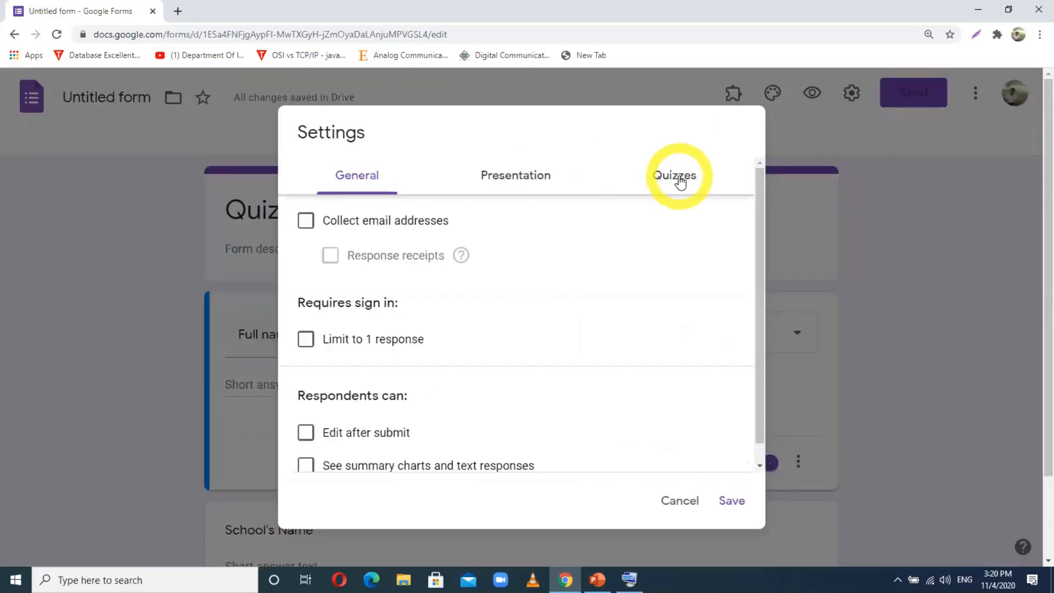
left_click(680, 182)
left_click(319, 216)
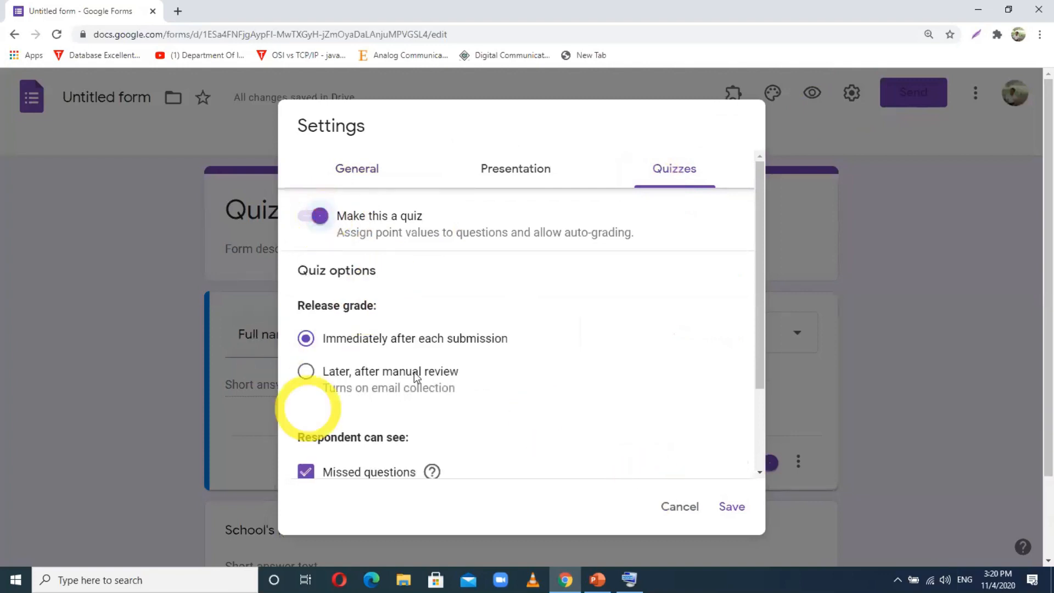
left_click(732, 506)
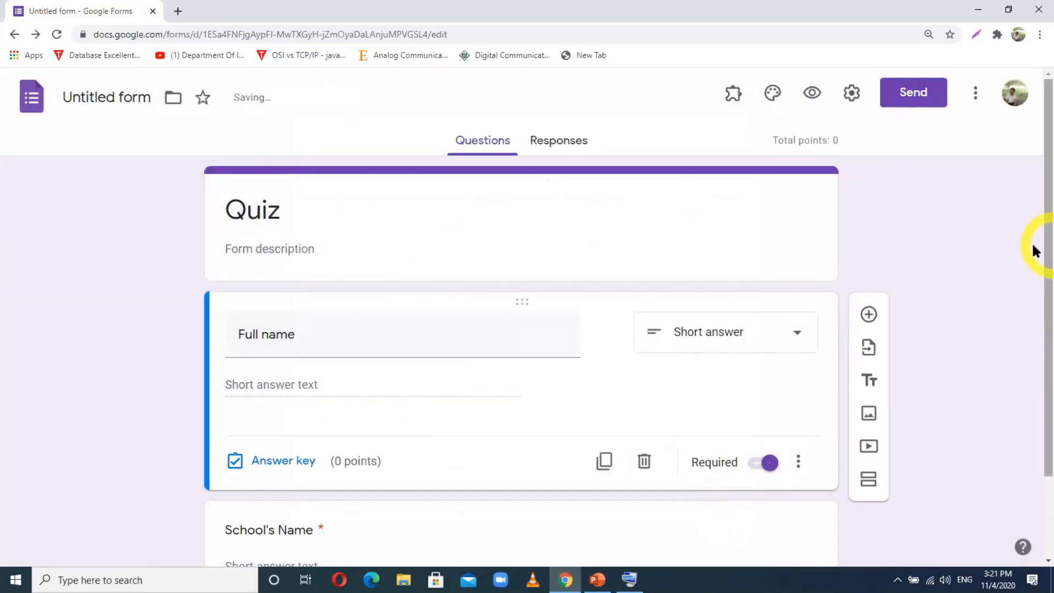
scroll(1032, 251, "down", 2)
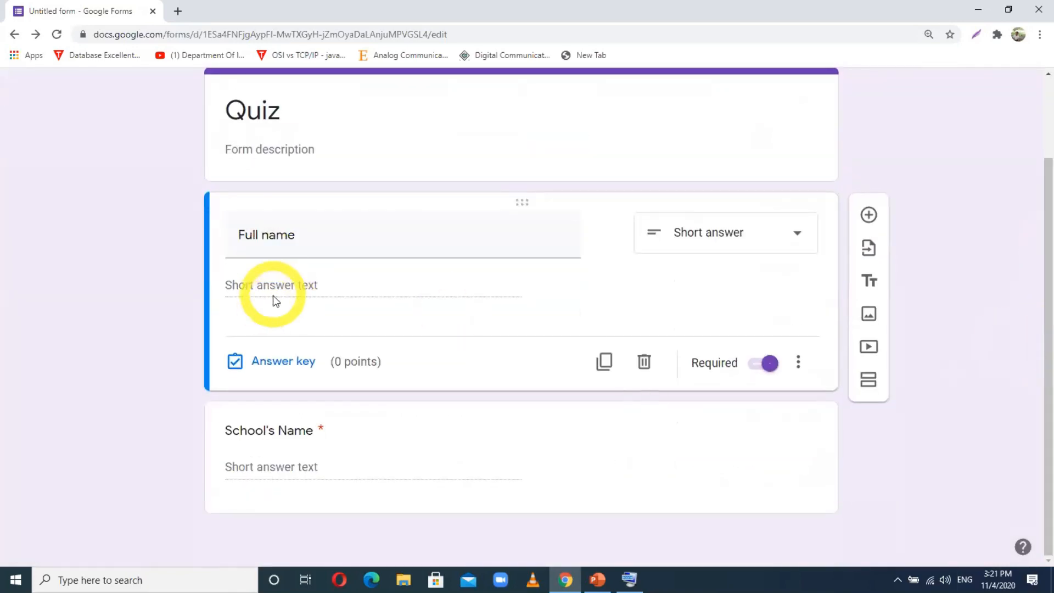
left_click(291, 443)
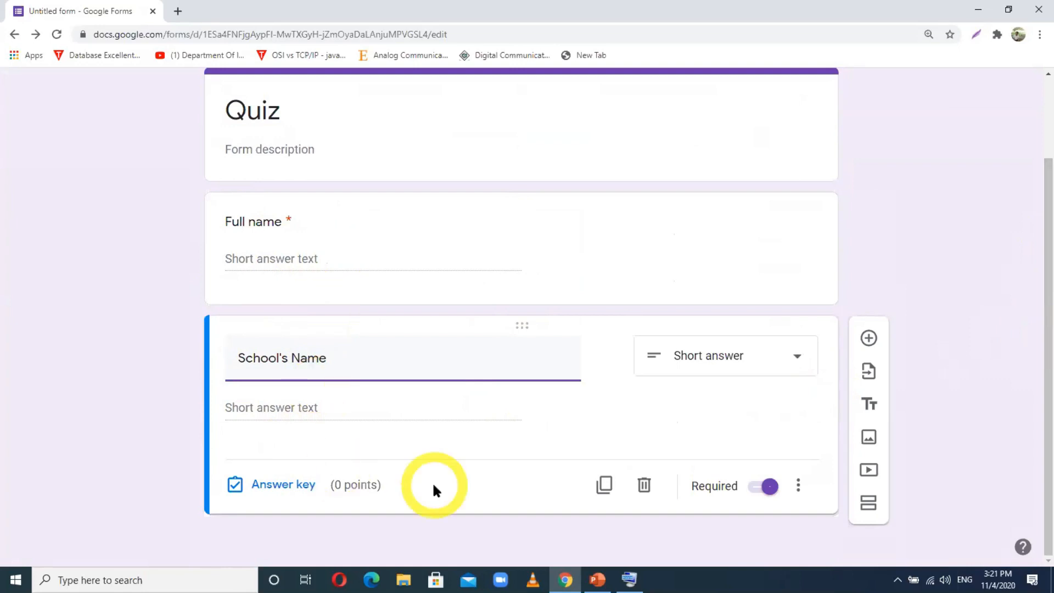
- Add a new section titled 'Quiz begins here'
left_click(869, 504)
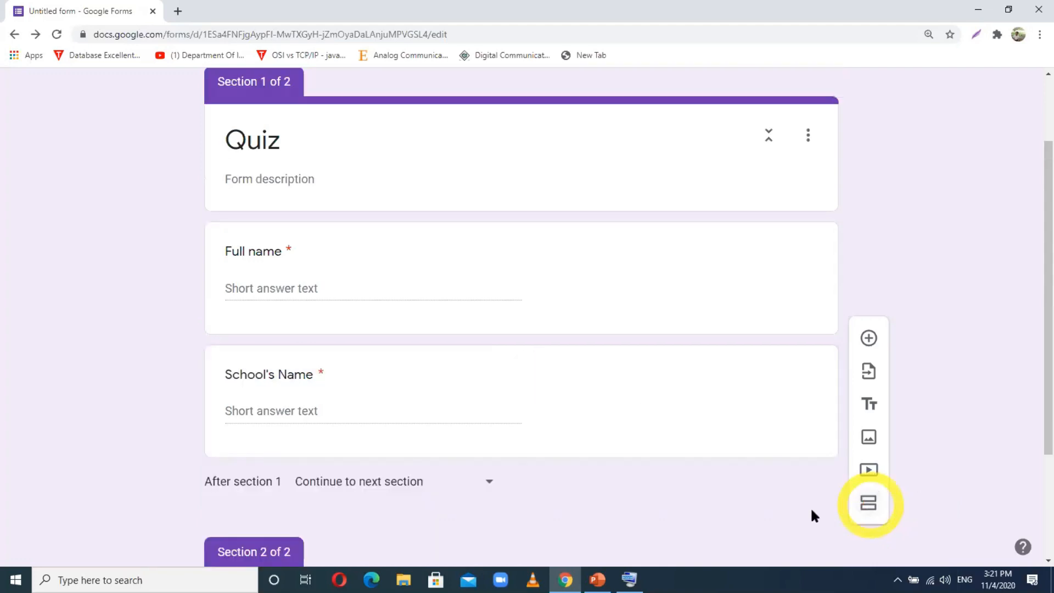
scroll(1032, 288, "down", 1)
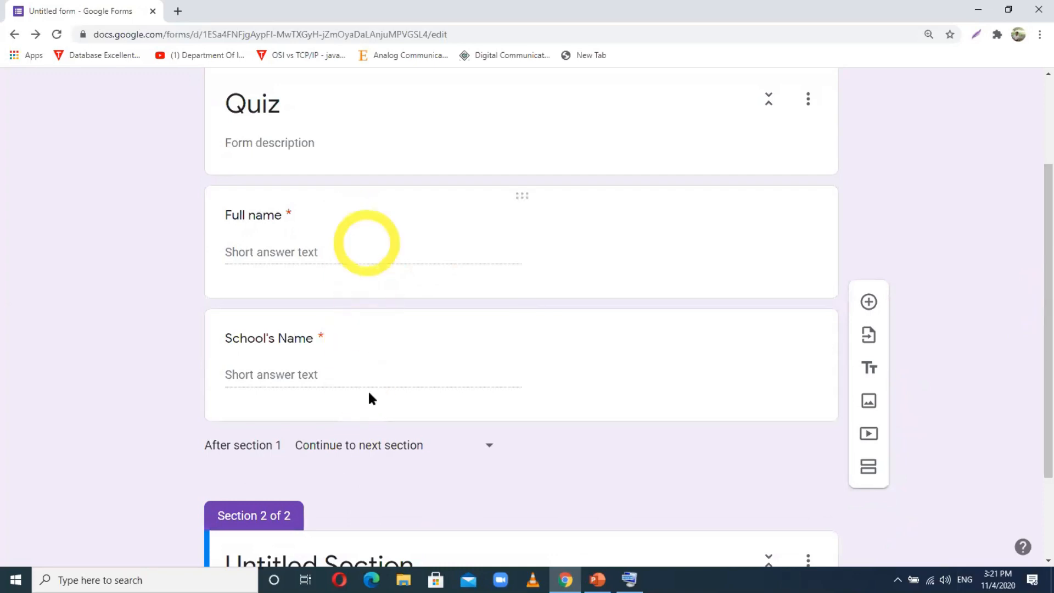
scroll(1032, 271, "down", 2)
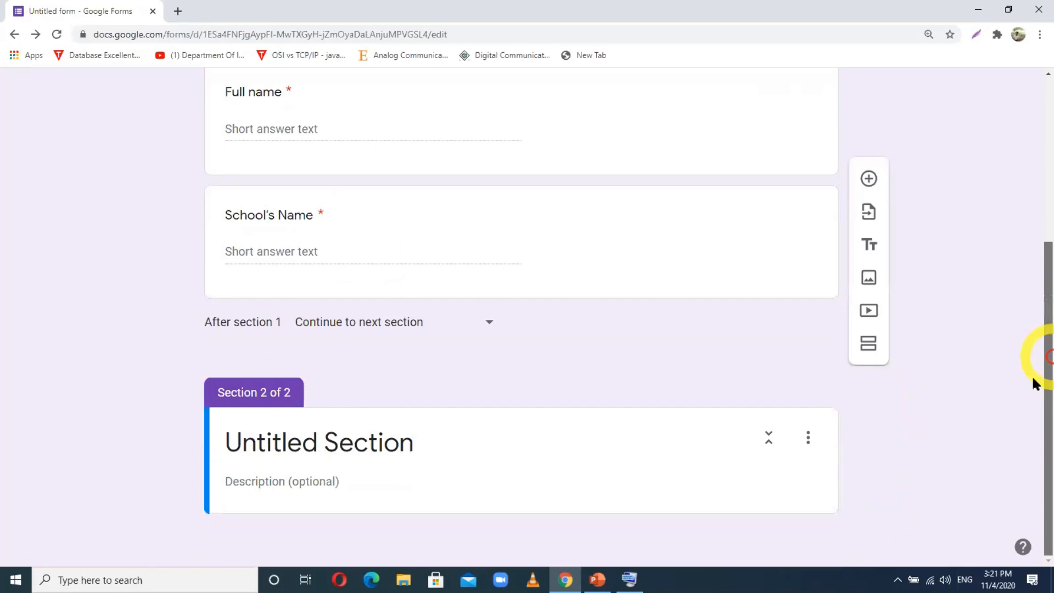
left_click(290, 443)
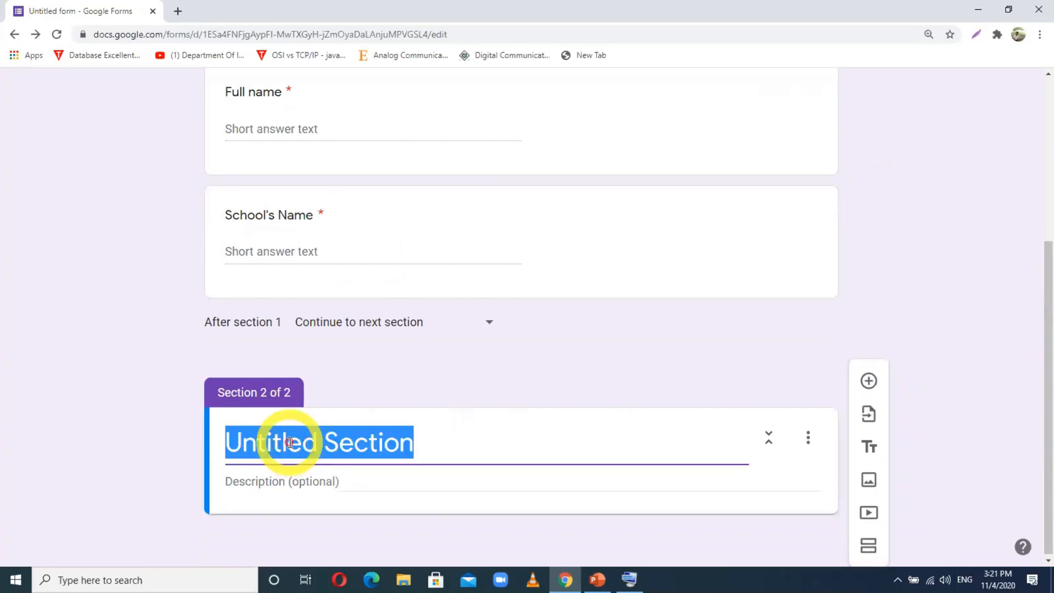
type("Quiz begins here")
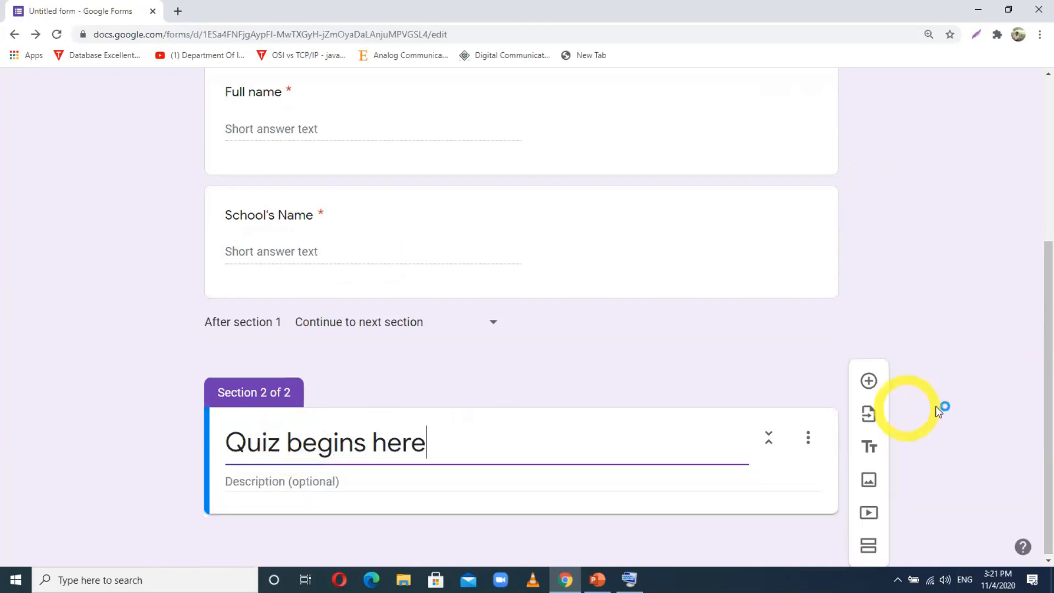
left_click_drag(1048, 315, 1048, 398)
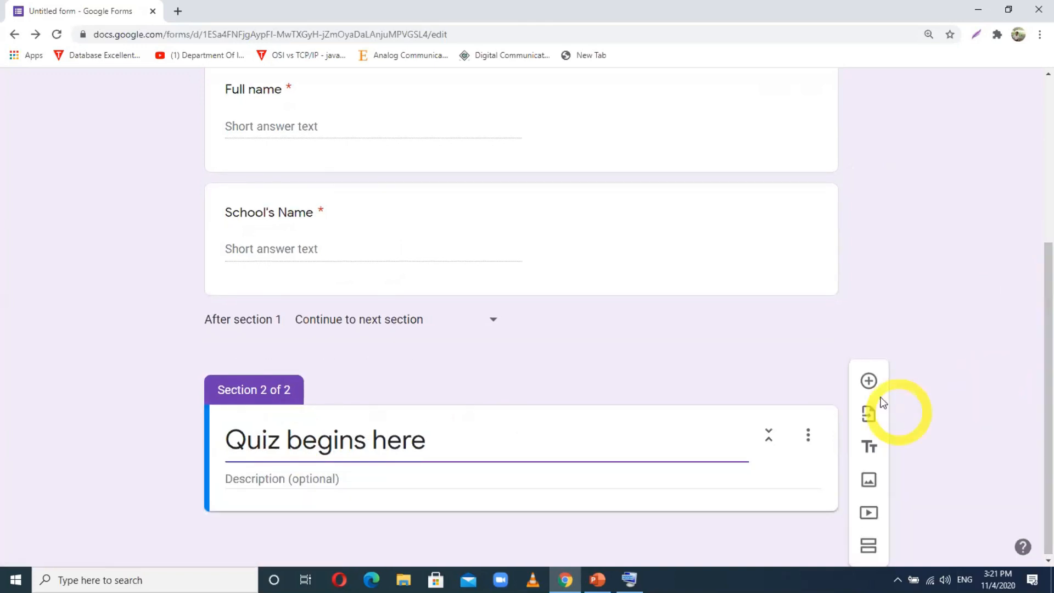
- Add a question to the section titled 'First Question'
left_click(869, 383)
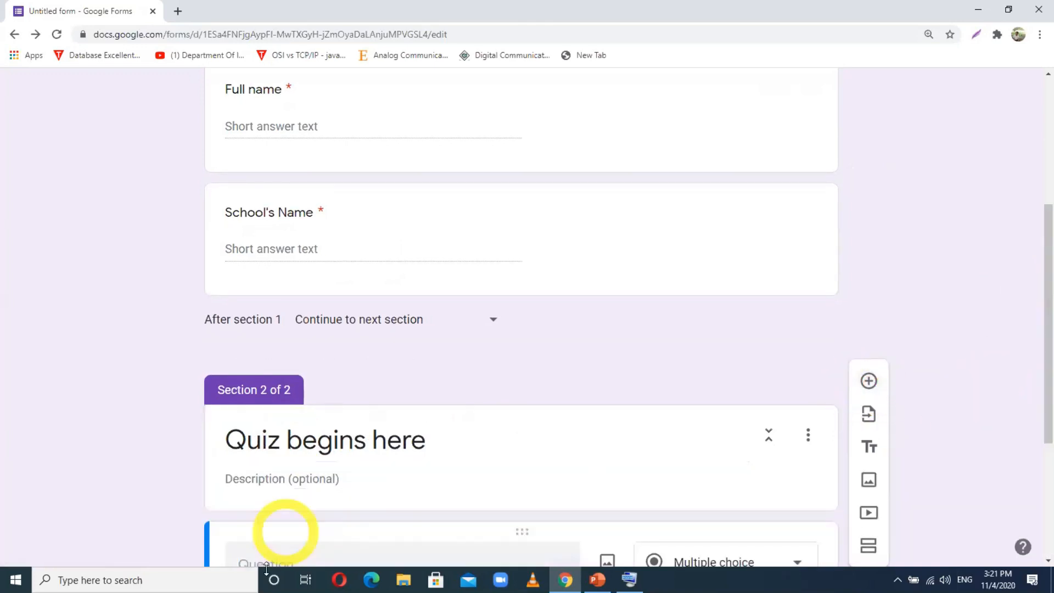
left_click_drag(1034, 273, 1038, 388)
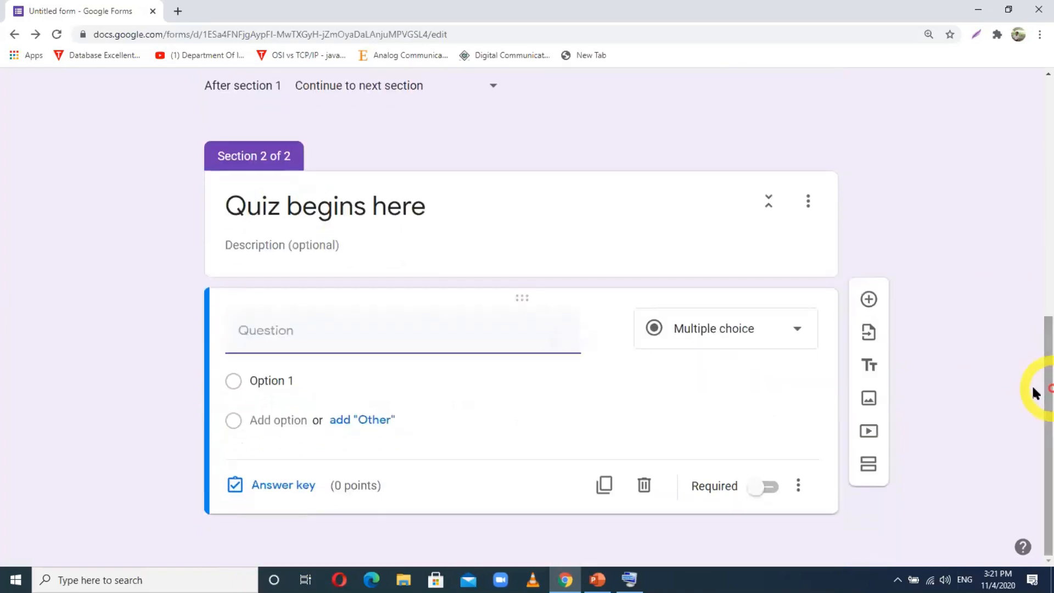
type("First W")
key("BackSpace")
type("Question")
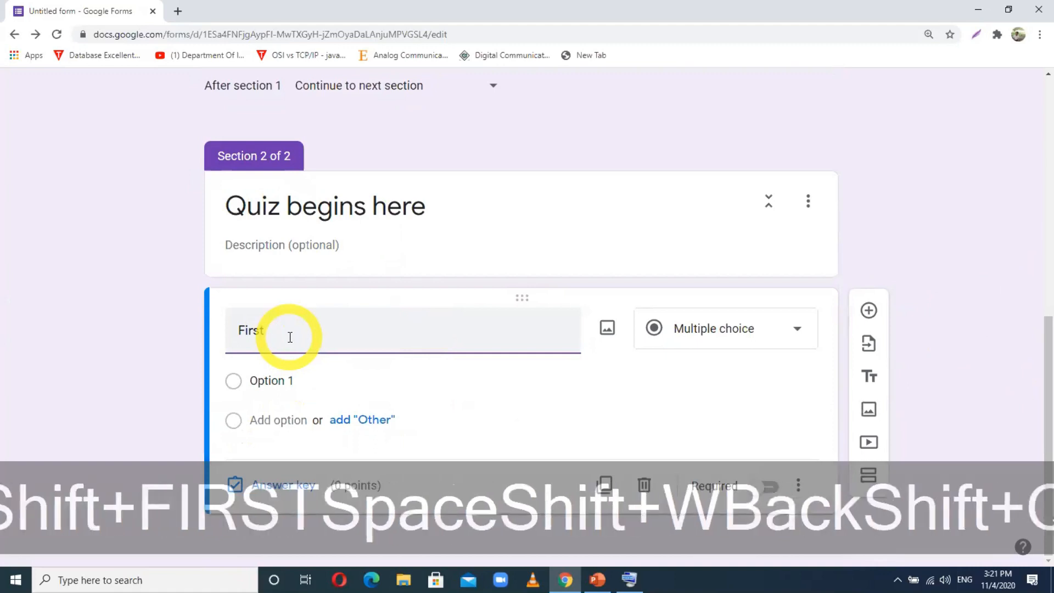
- Give First Question the answer choices A, B, C and D
left_click(285, 379)
type("A")
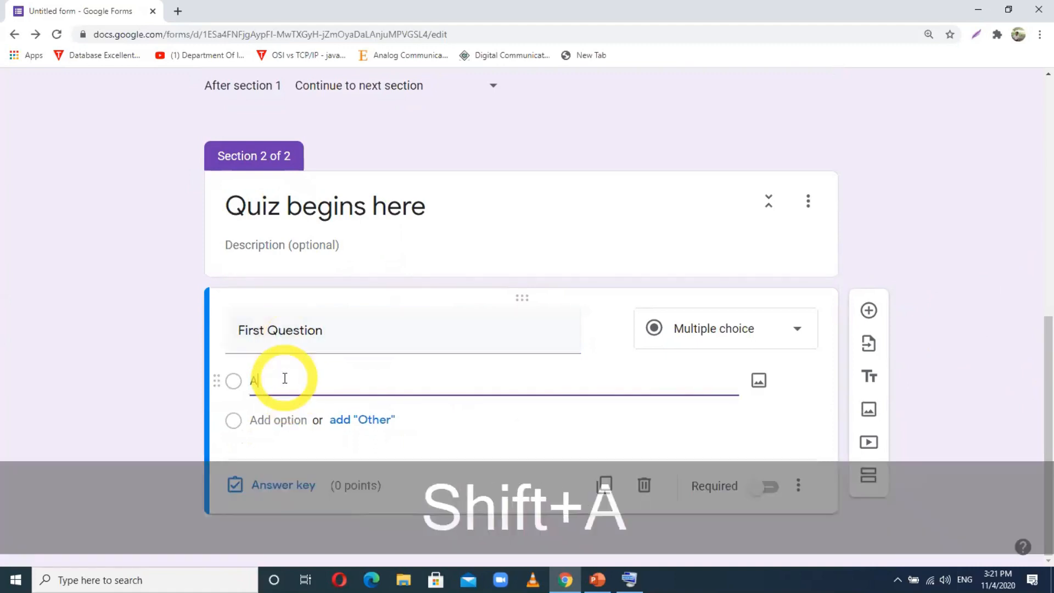
key("Down")
type("B")
key("Down")
key("Up")
type("C")
key("Up")
key("Down")
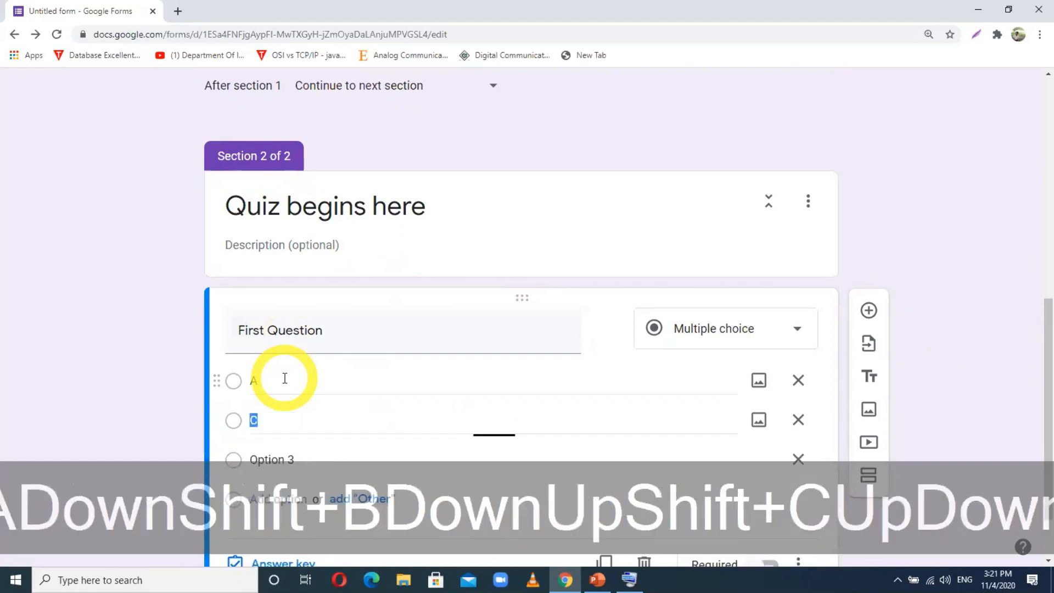
type("B")
key("Down")
type("C")
key("Down")
type("D")
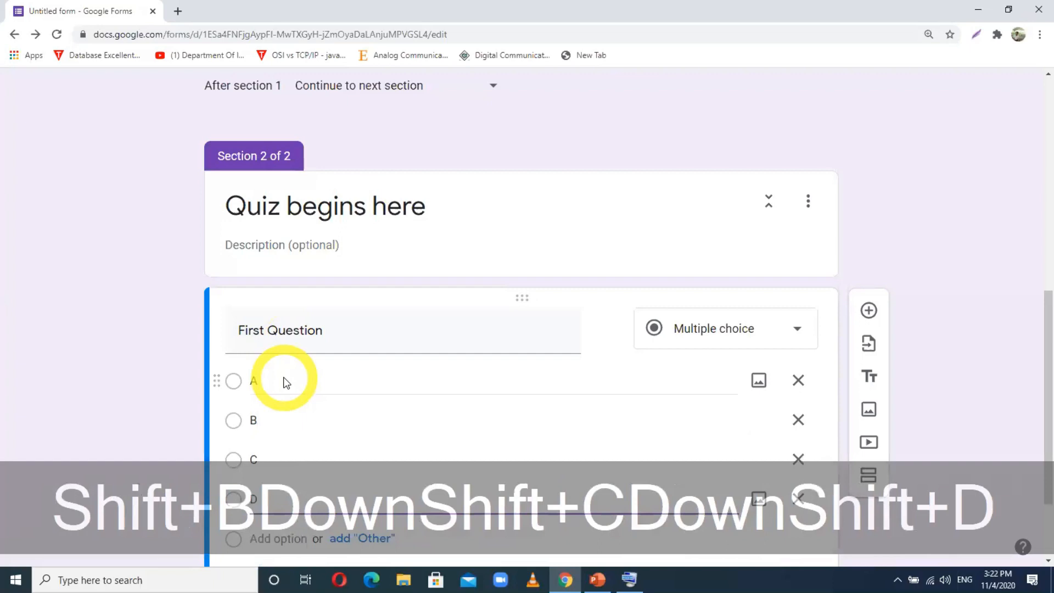
left_click_drag(1035, 305, 1036, 333)
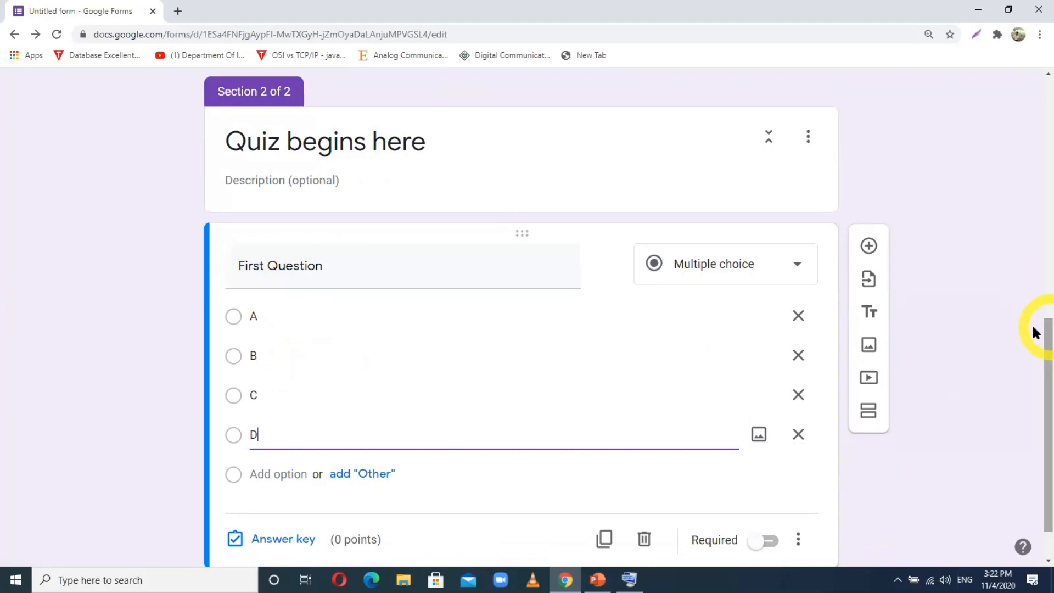
- In First Question's answer key, mark B correct, set 2 points, and finish with Done
left_click(264, 538)
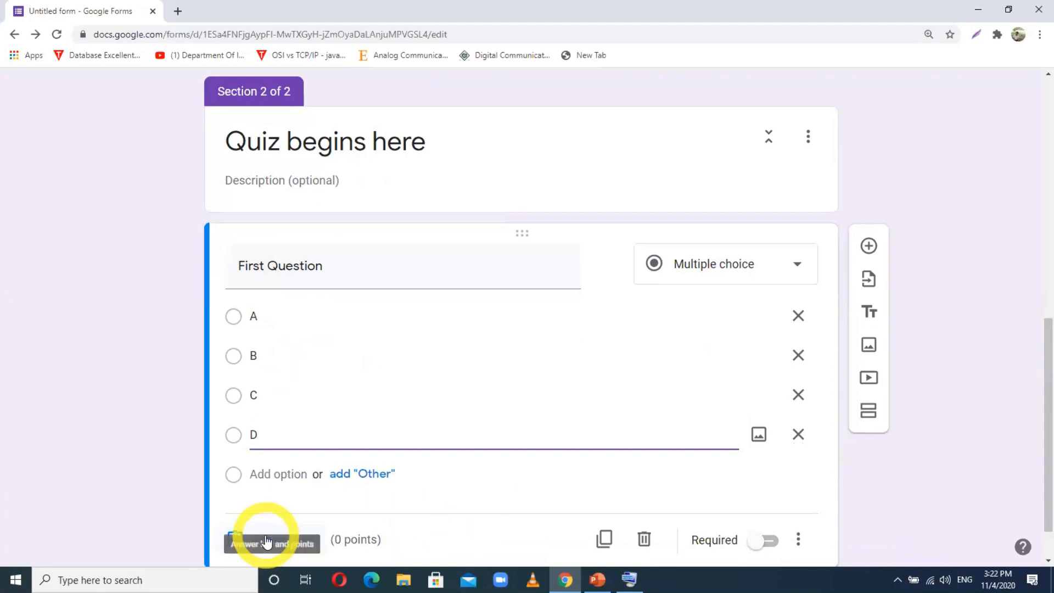
left_click(241, 389)
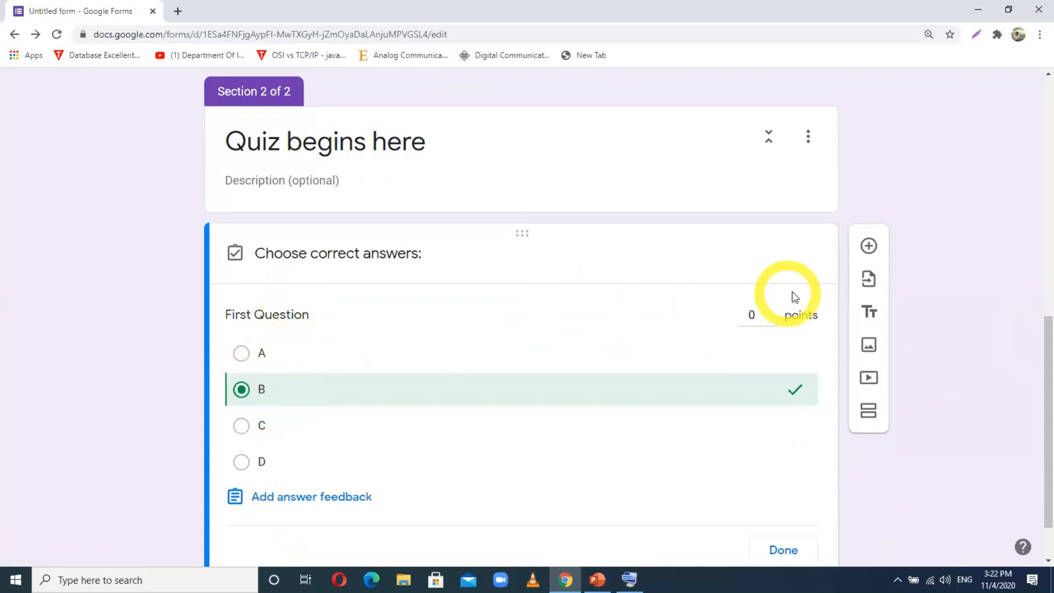
left_click(772, 311)
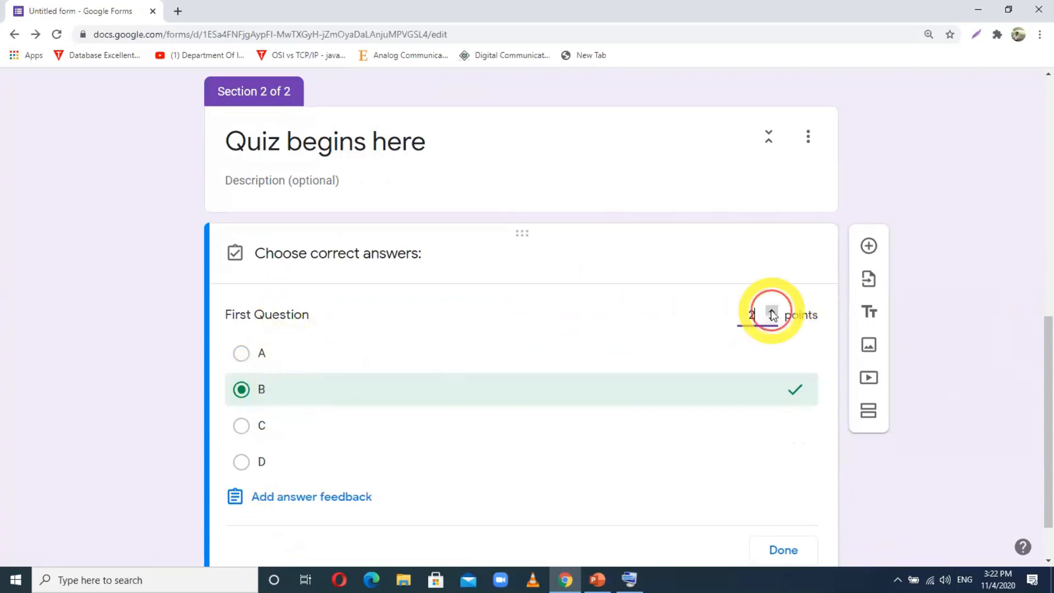
scroll(1035, 406, "down", 1)
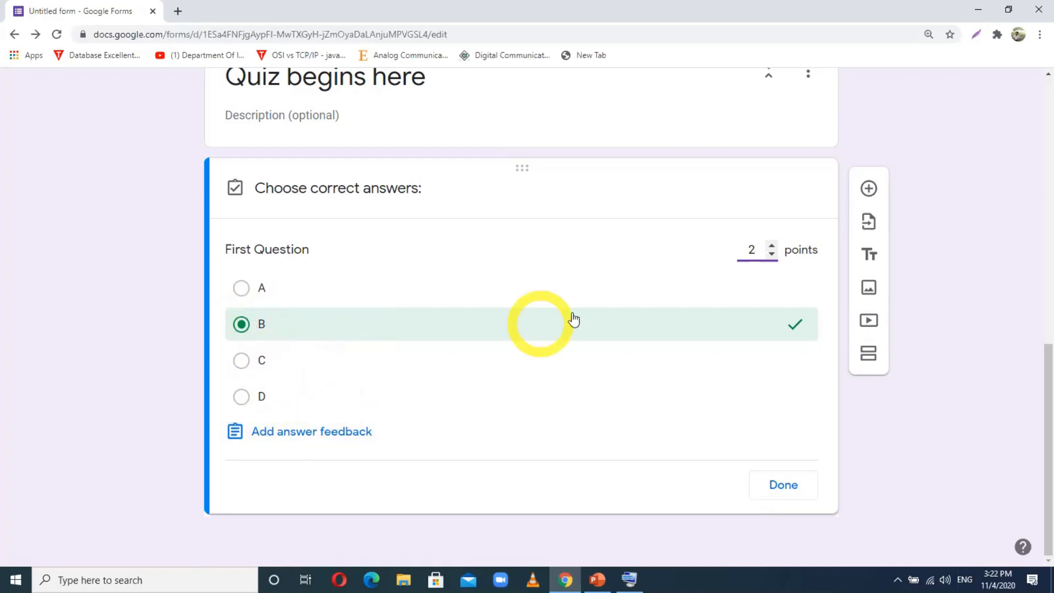
left_click(770, 487)
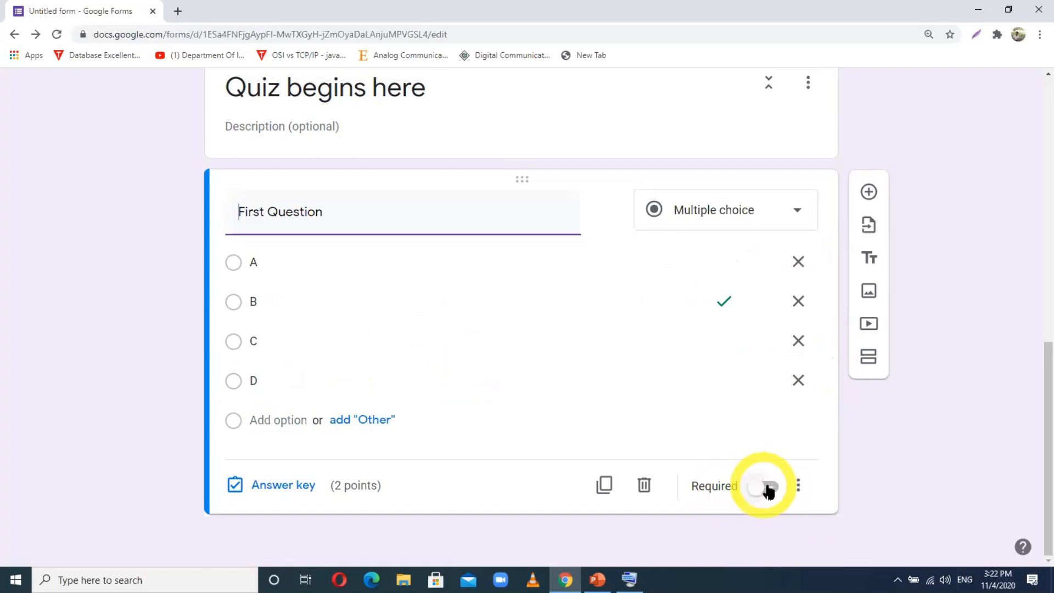
- Add a 'Second Question' with answer choices A, B, C and D
left_click(869, 195)
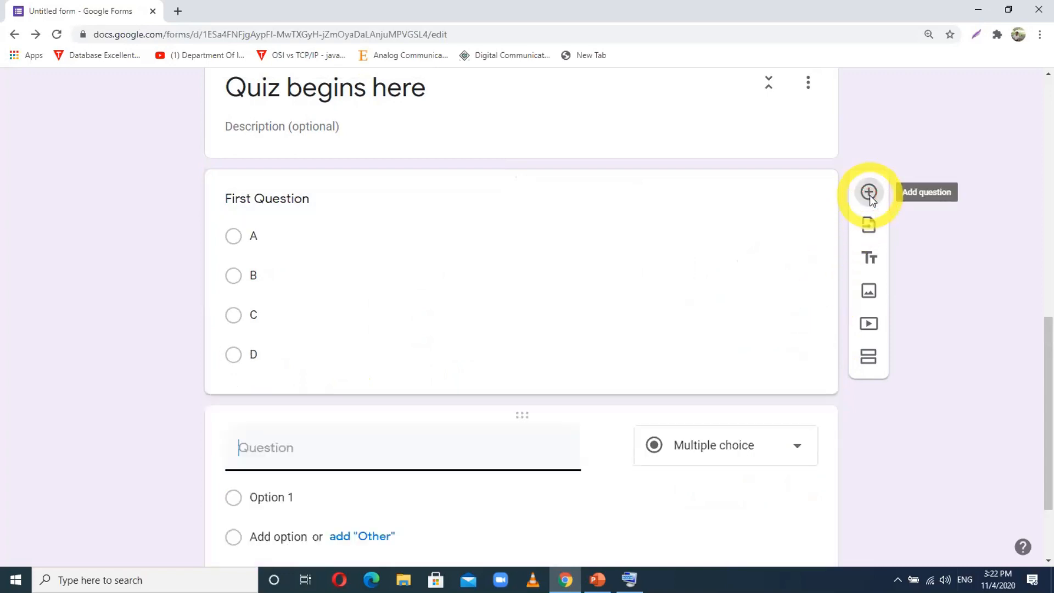
type("Se")
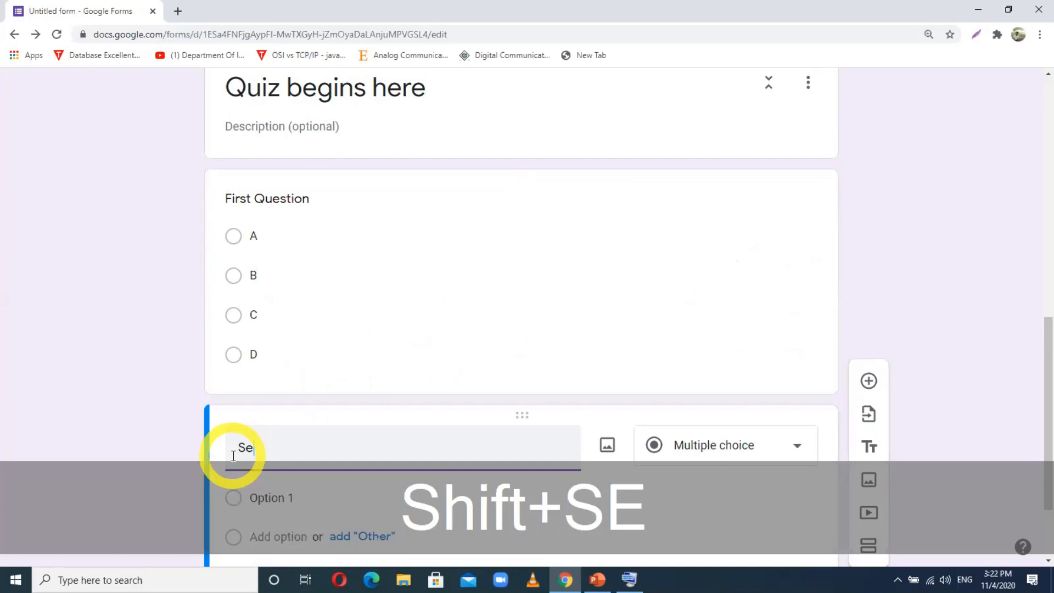
type("cond Question")
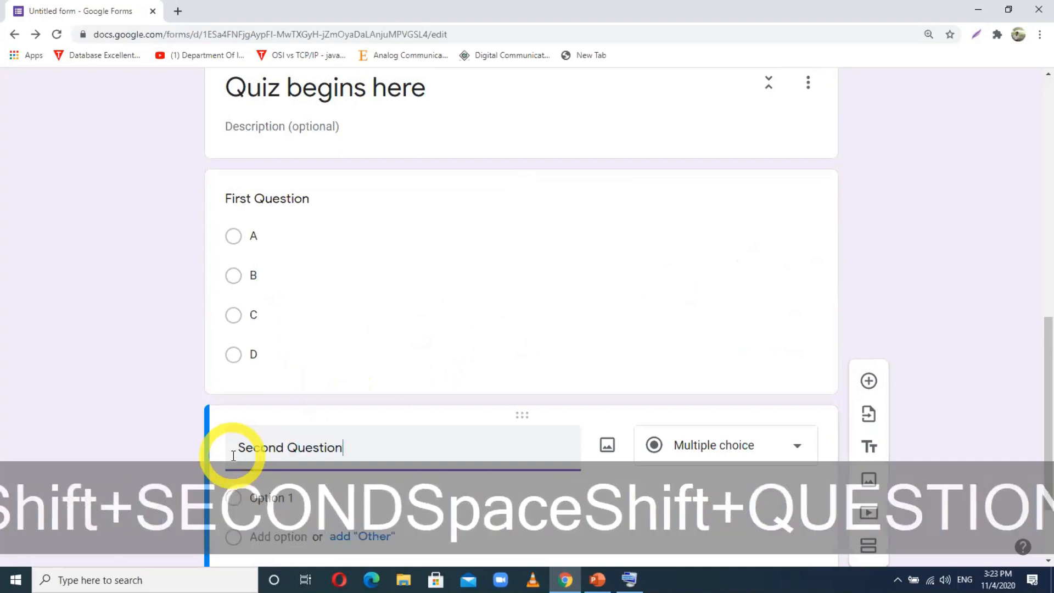
left_click(251, 496)
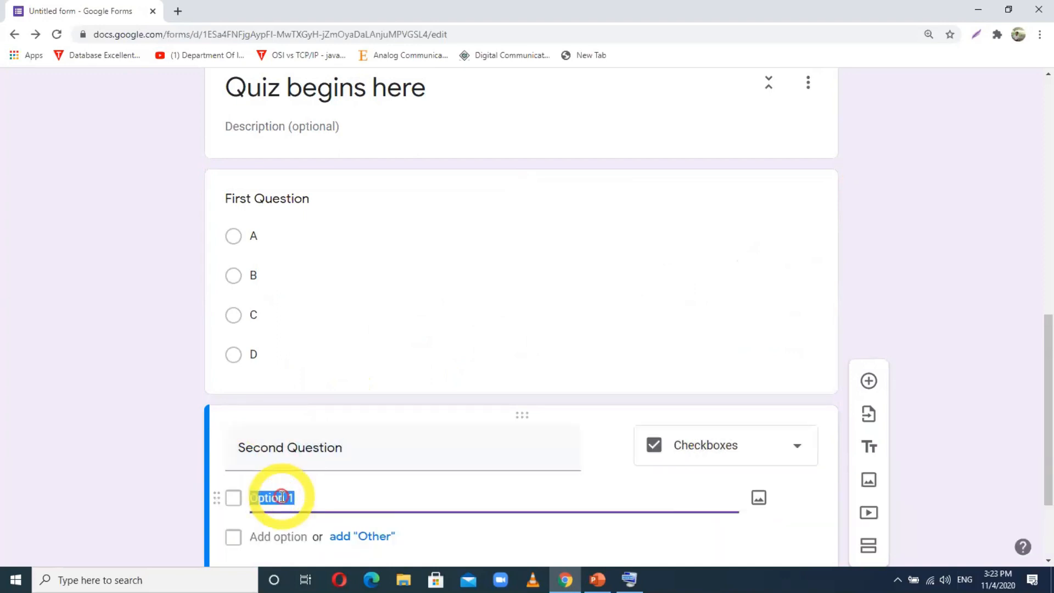
type("A")
key("Down")
type("B")
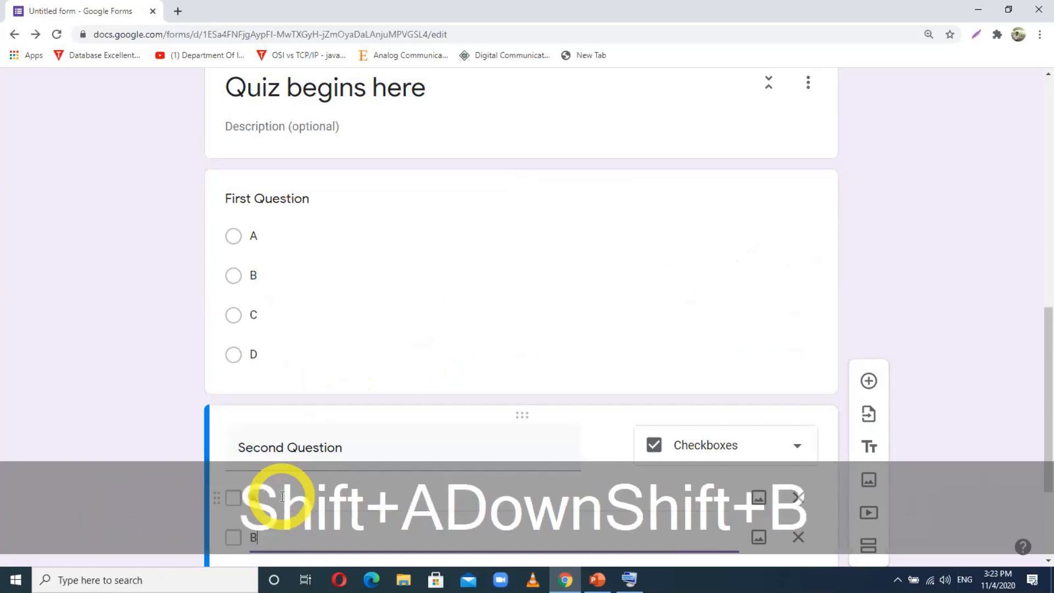
key("Down")
type("C")
key("Up")
type("D")
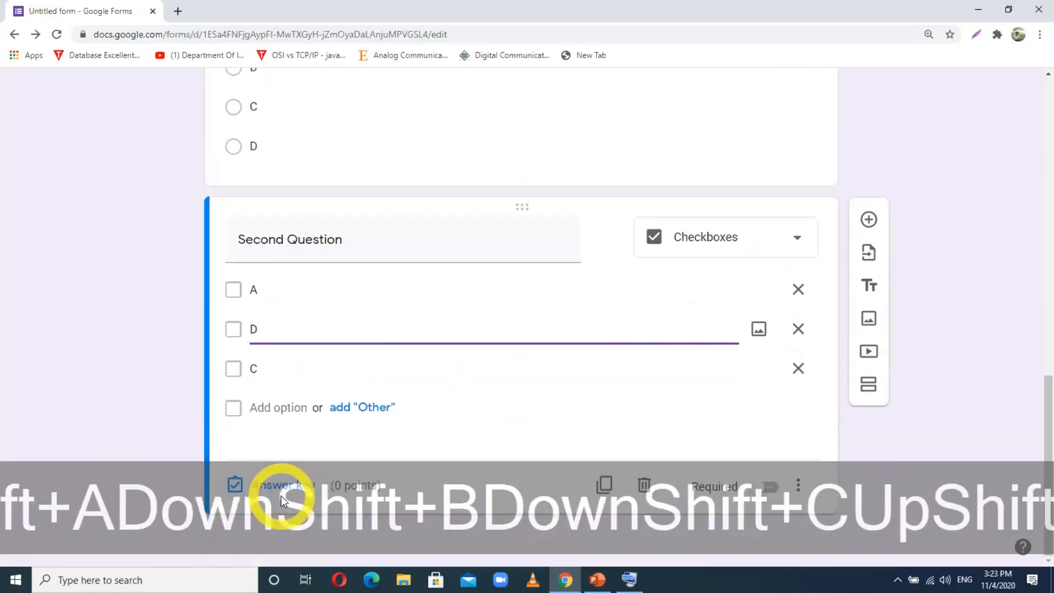
key("BackSpace")
type("B")
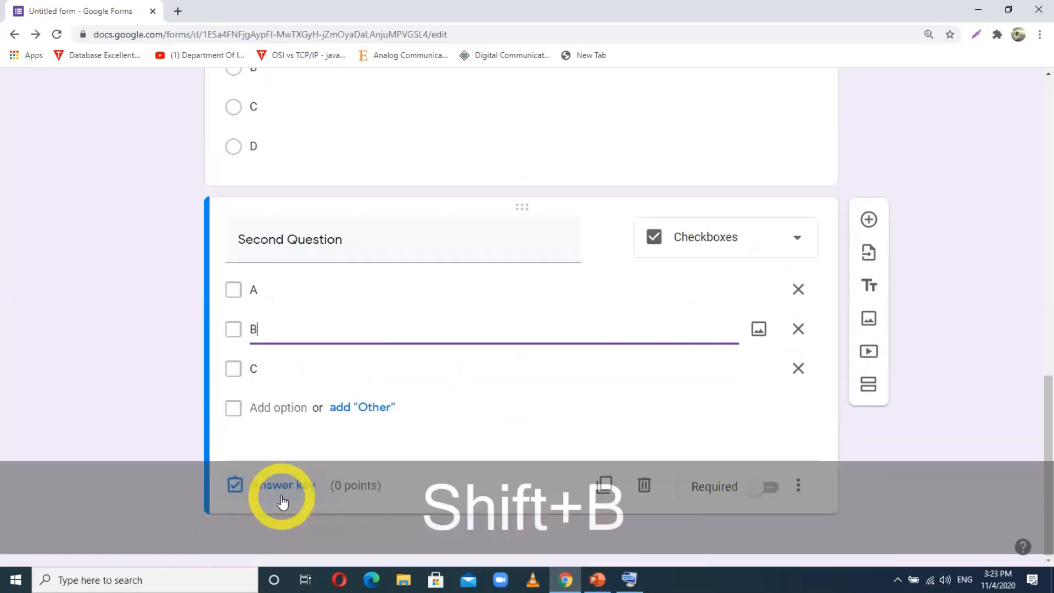
key("Down")
key("Down")
type("D")
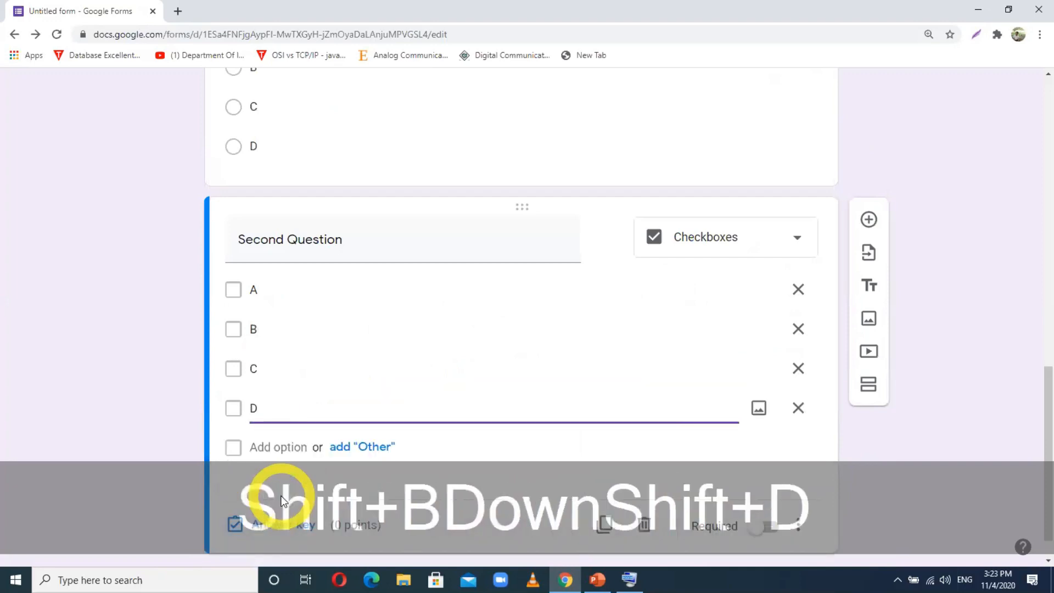
- In its answer key, mark D correct and set the question to 2 points
left_click(258, 526)
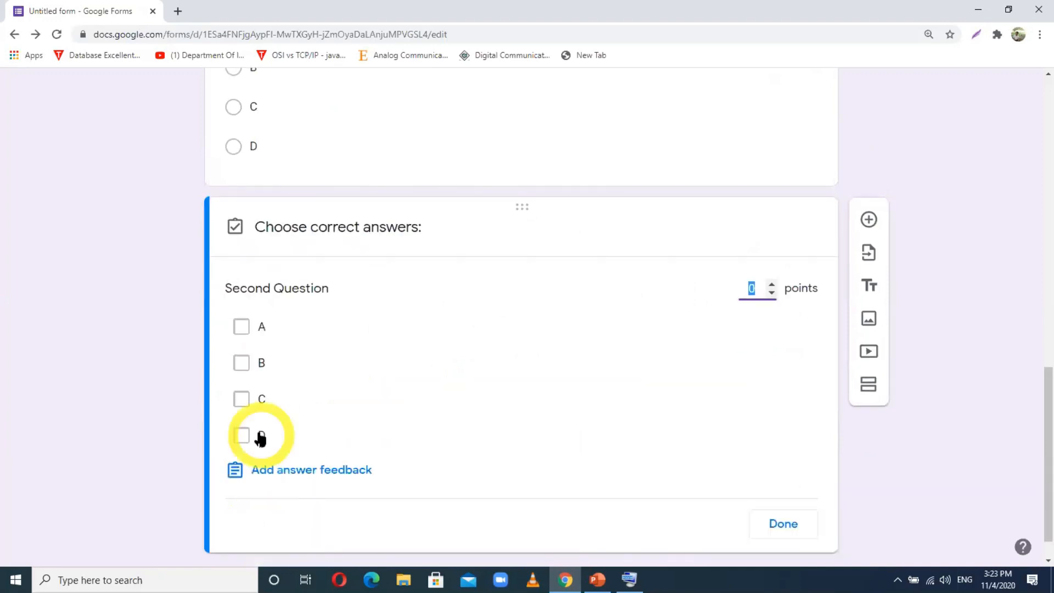
left_click(244, 437)
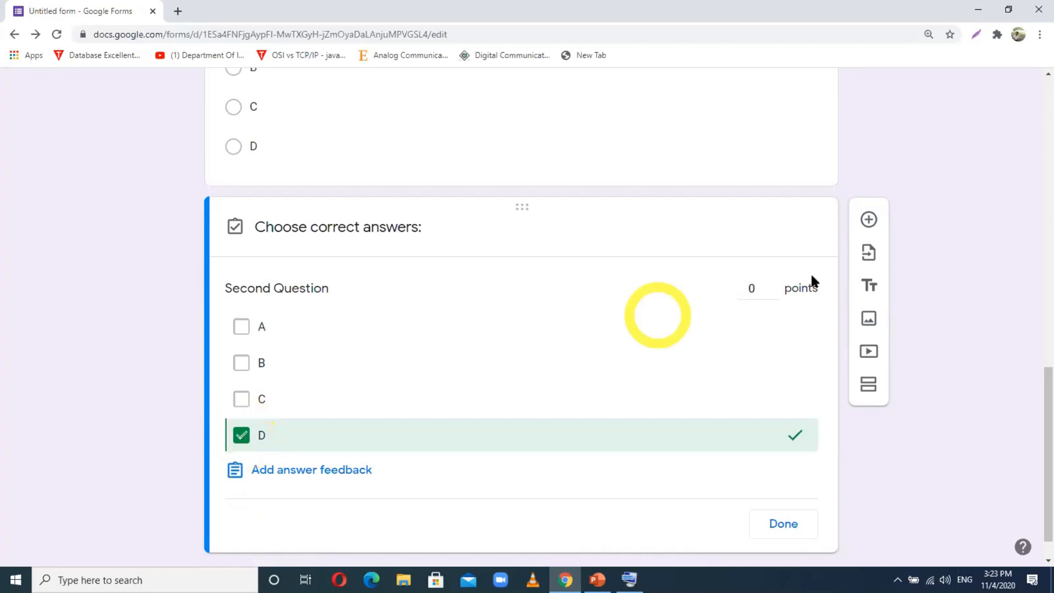
left_click(773, 284)
left_click(773, 283)
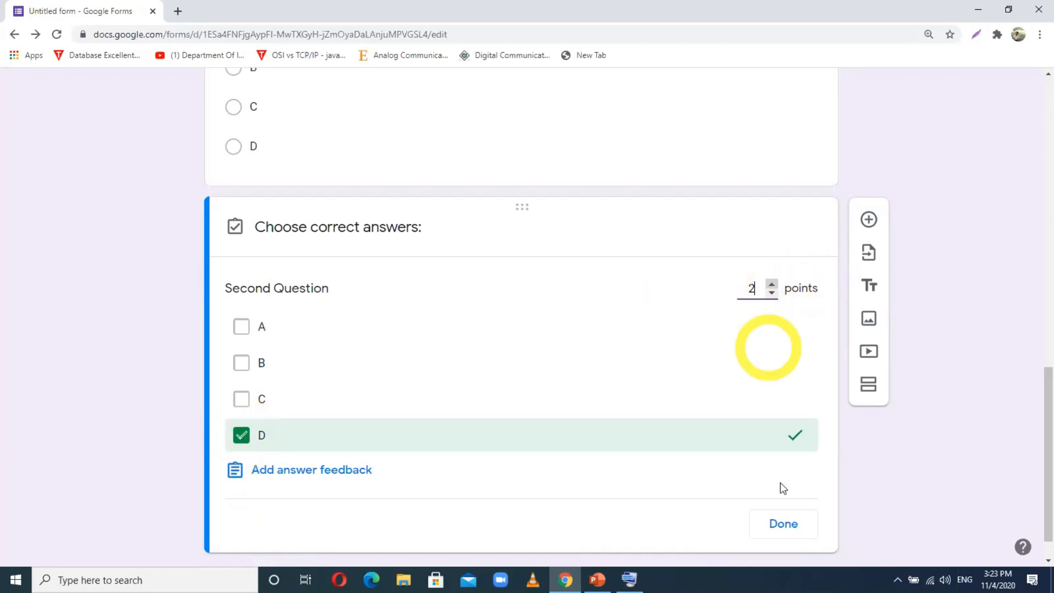
left_click(783, 523)
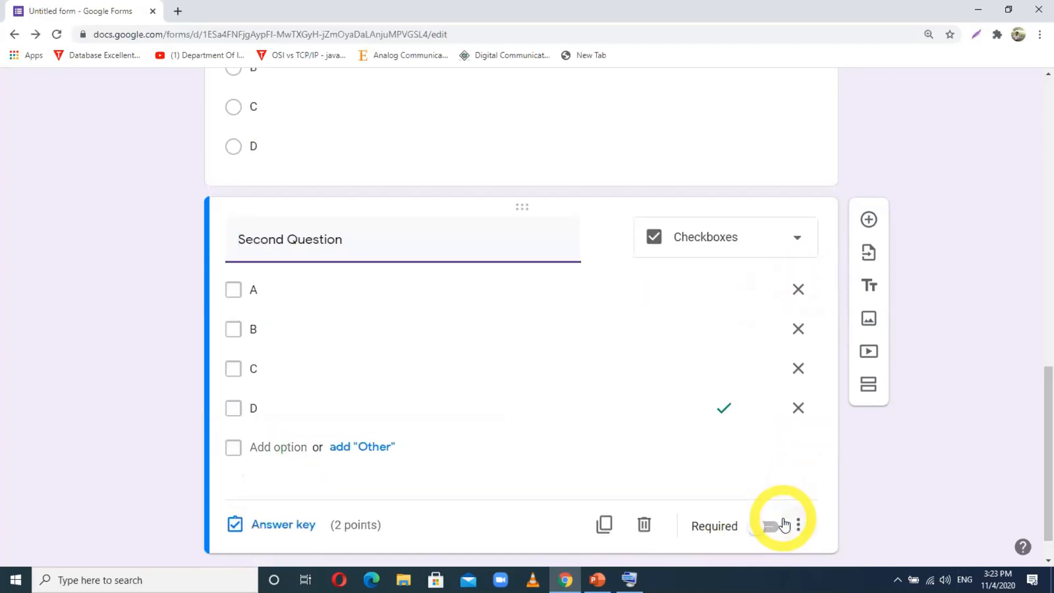
left_click_drag(1032, 436, 1033, 107)
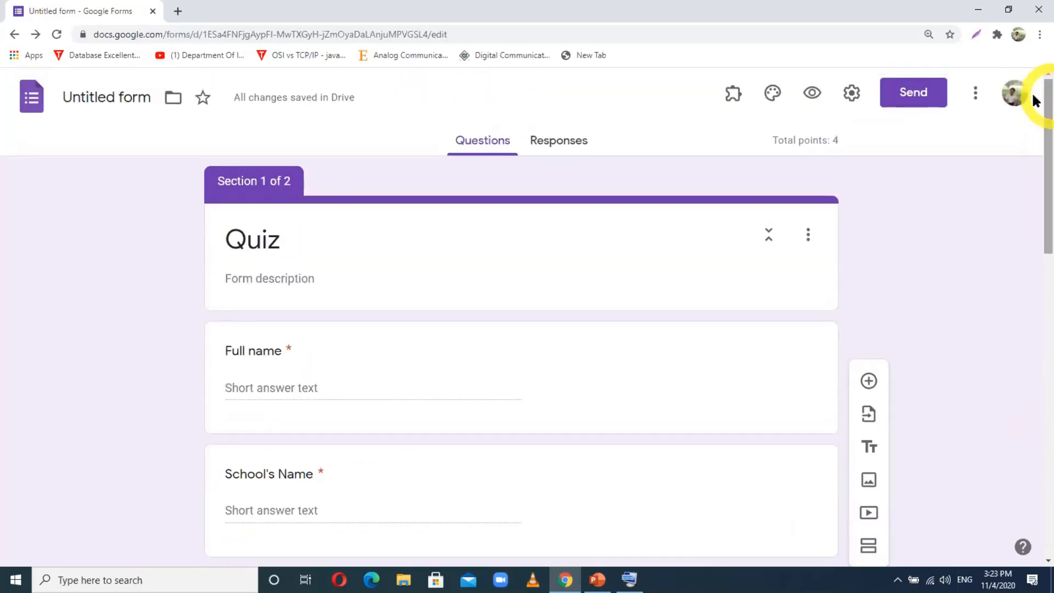
- Copy the Quiz form's shortened link from the Send dialog, then close it
left_click(923, 106)
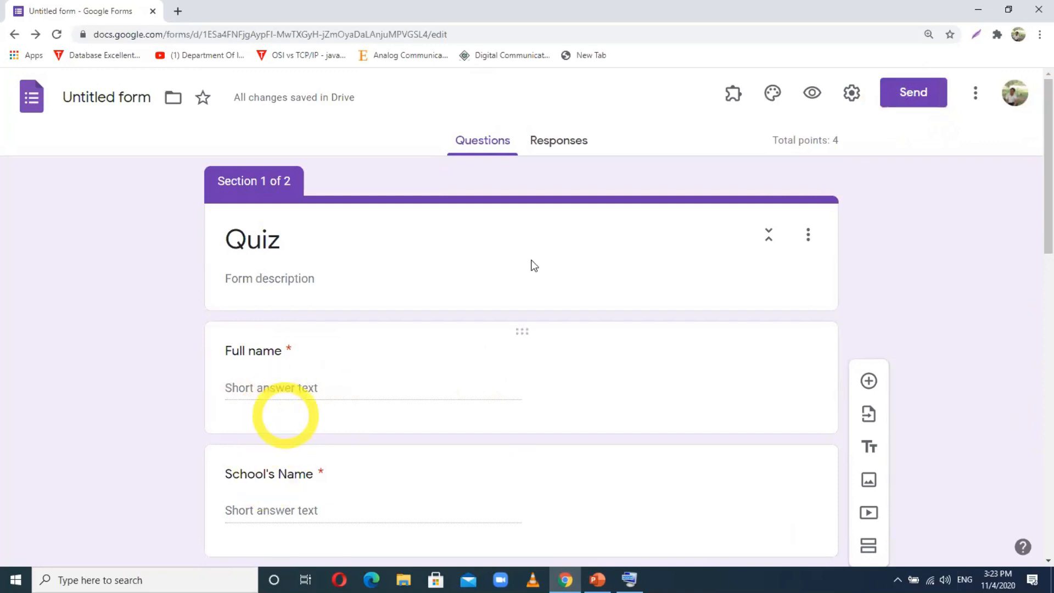
left_click(915, 101)
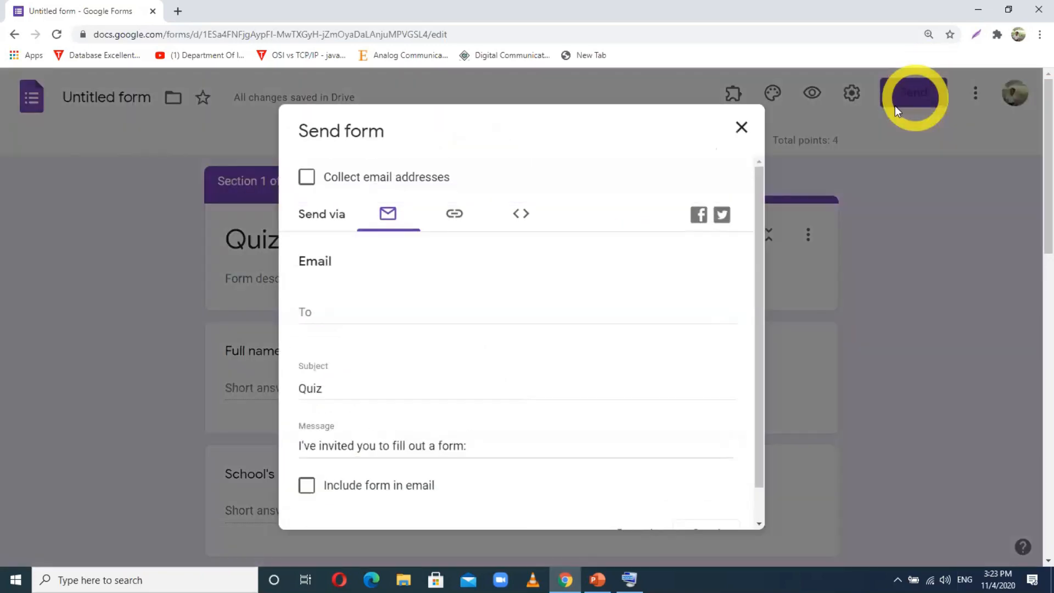
left_click(457, 217)
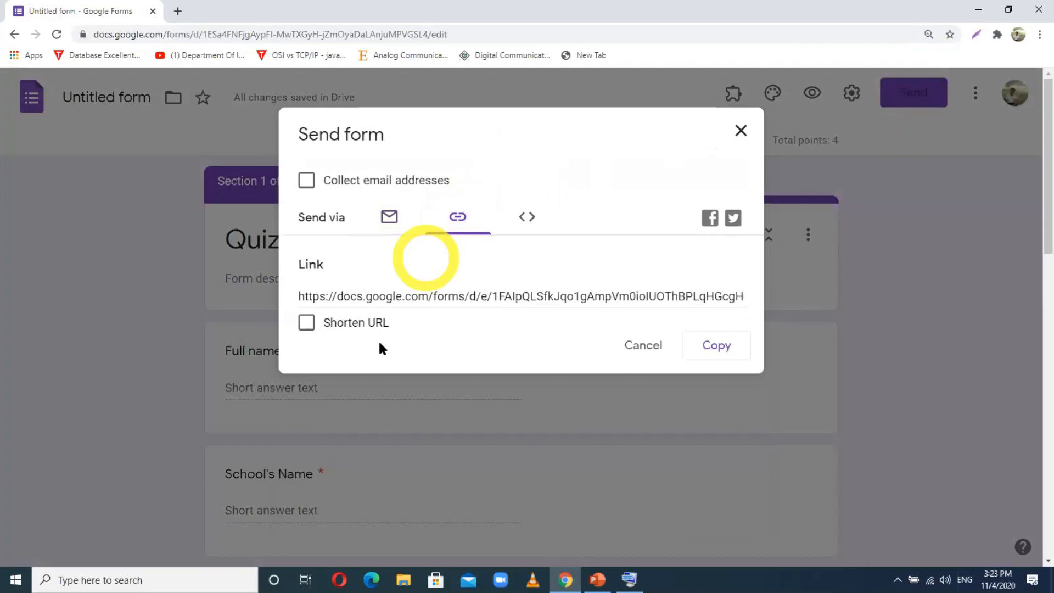
left_click(323, 328)
left_click(714, 346)
left_click(740, 130)
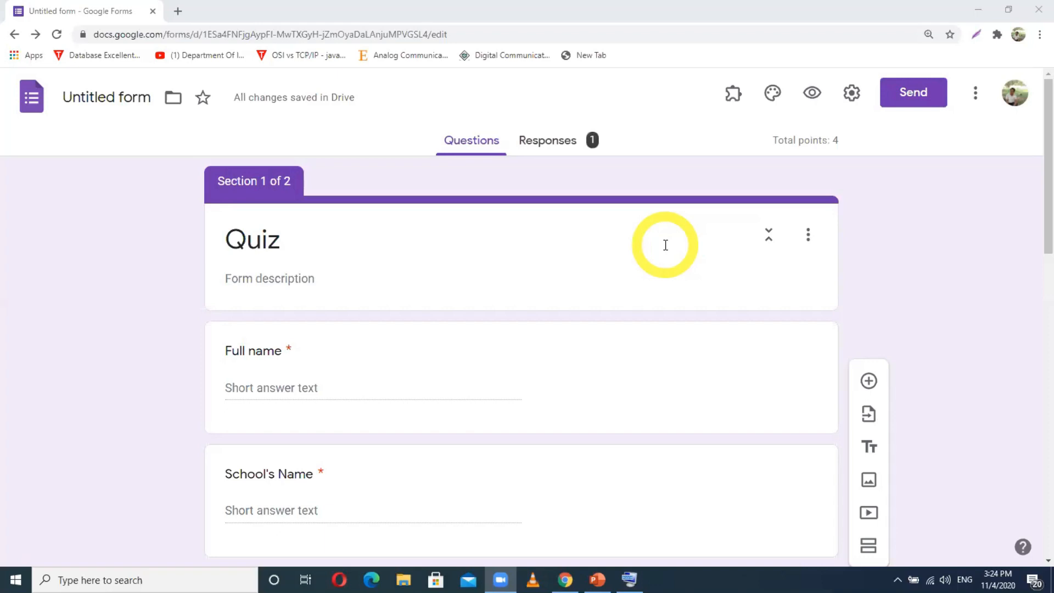
- Switch off Accepting responses for the Quiz and download the responses as Untitled form.csv.zip
left_click(570, 143)
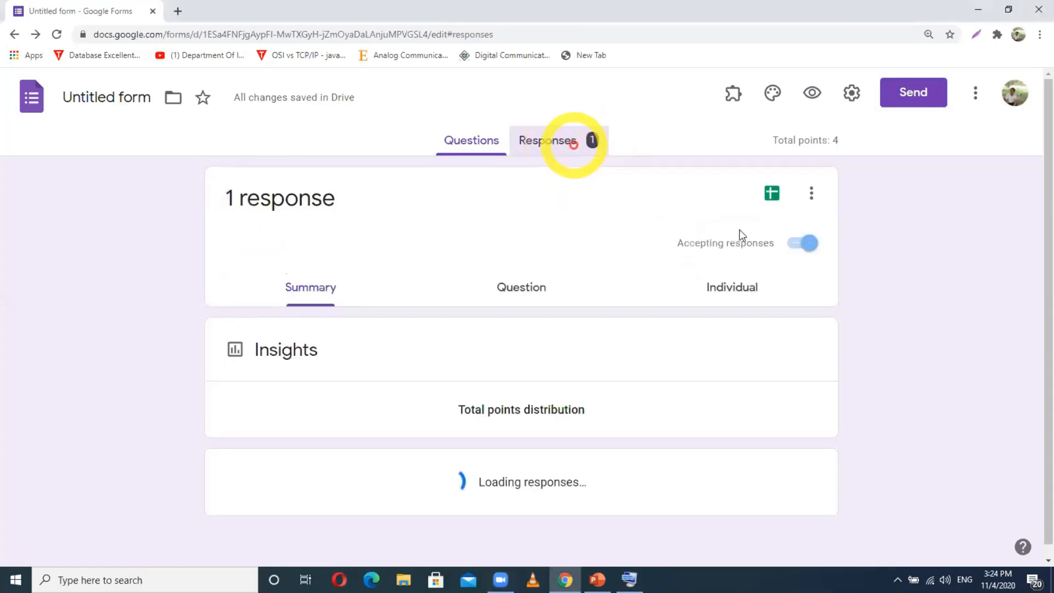
left_click(799, 244)
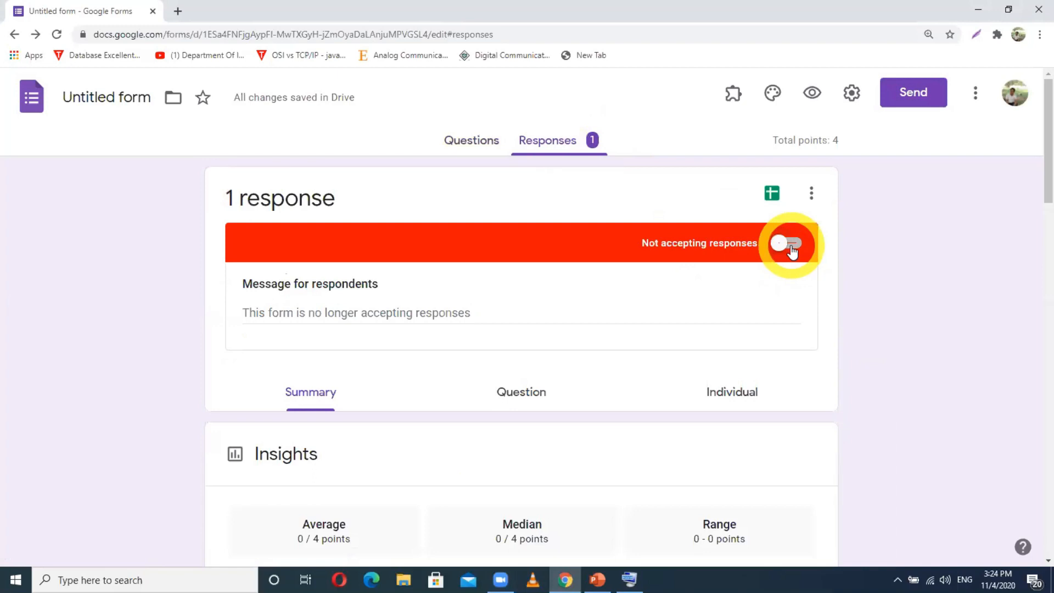
left_click(812, 198)
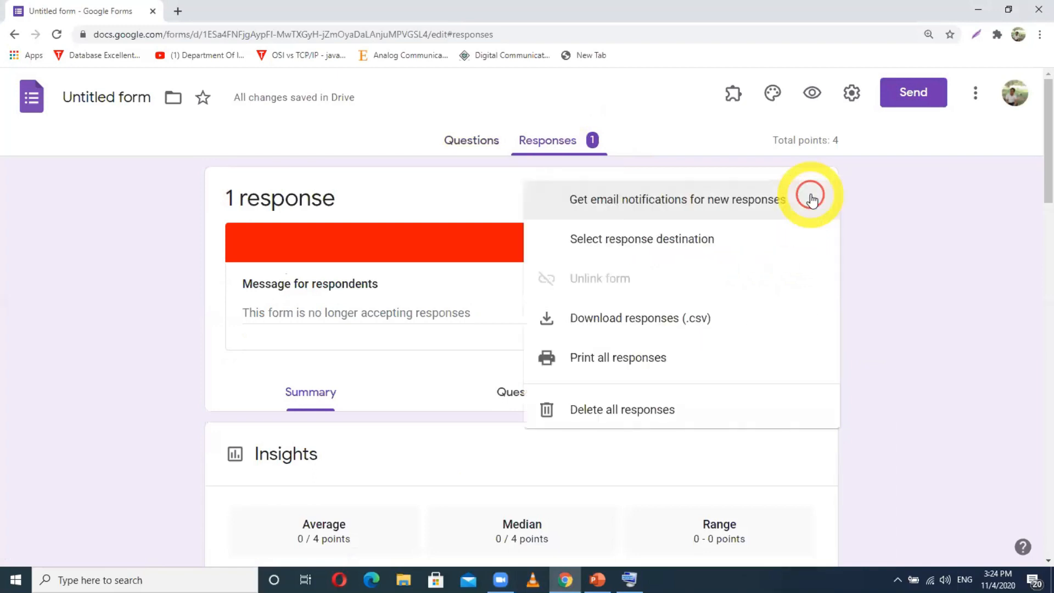
left_click(618, 324)
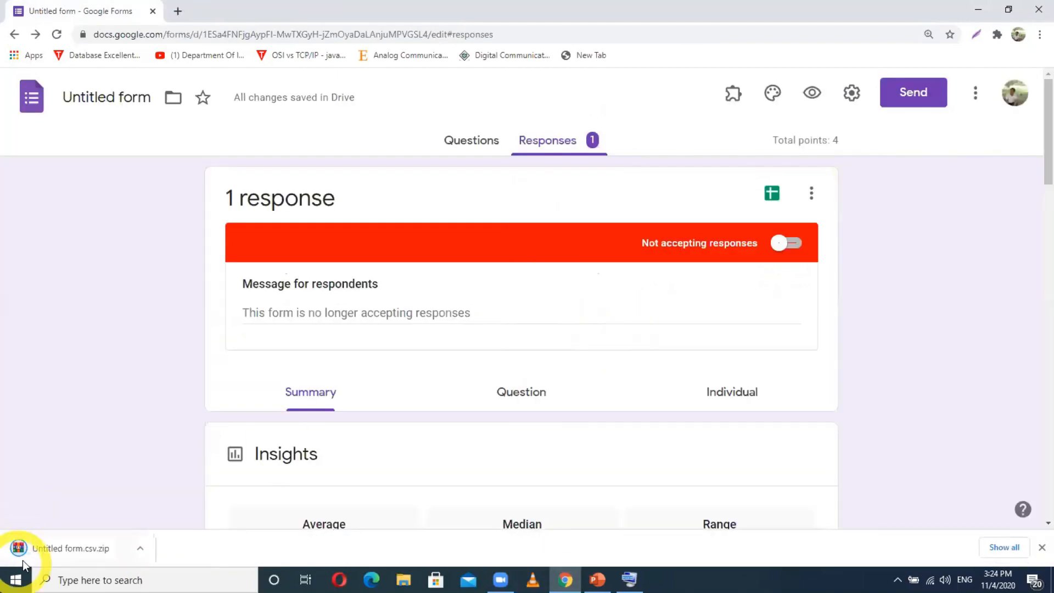
- Open Untitled form.csv.zip in WinRAR, dismiss the licence reminder, and select Untitled form.csv
left_click(51, 543)
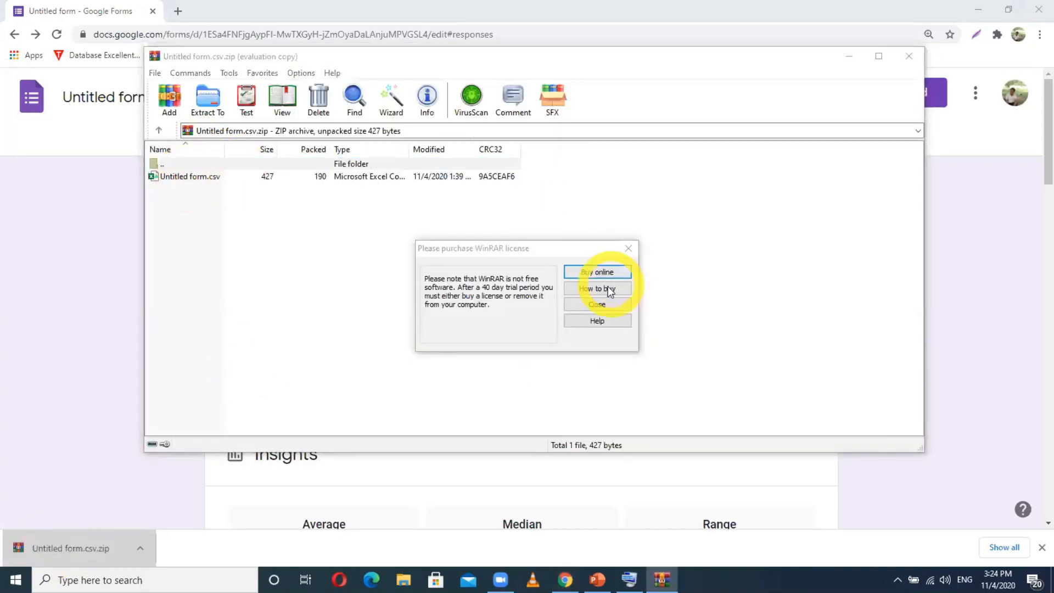
left_click(605, 303)
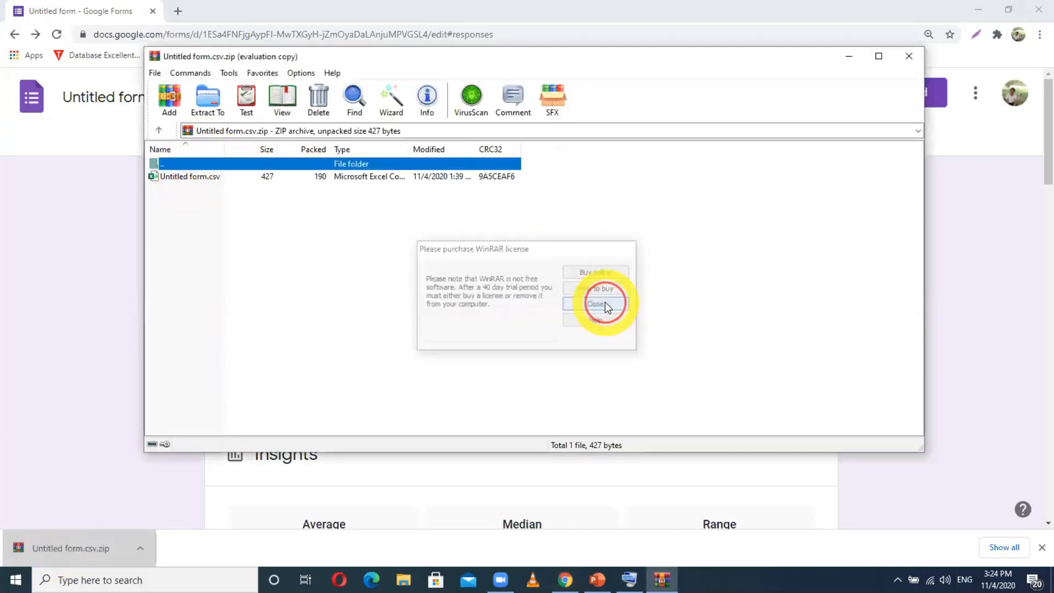
left_click(220, 177)
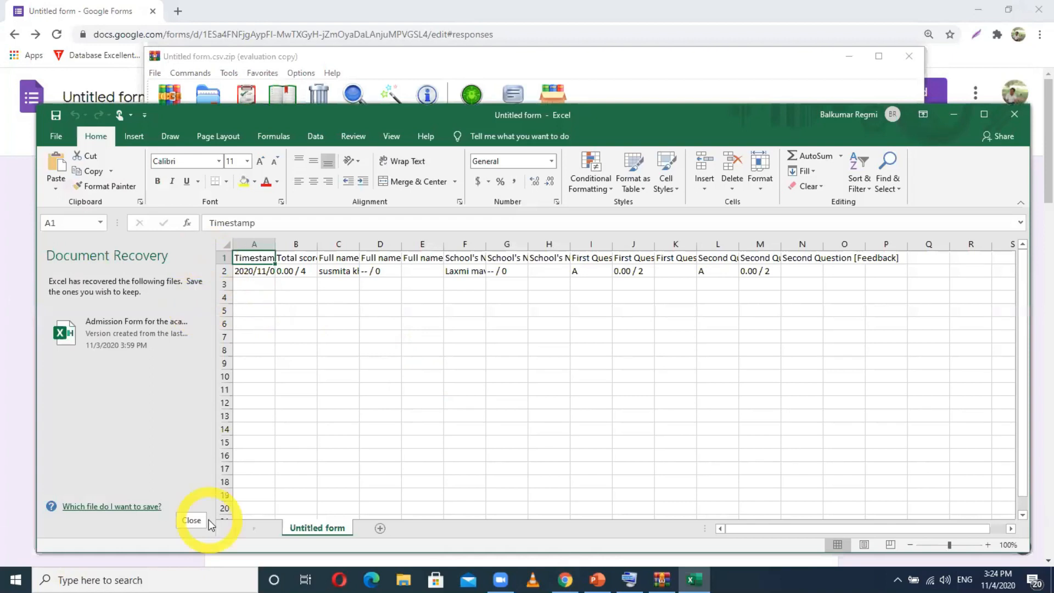
- Dismiss Document Recovery and AutoFit every column of the Untitled form.csv sheet
left_click(187, 521)
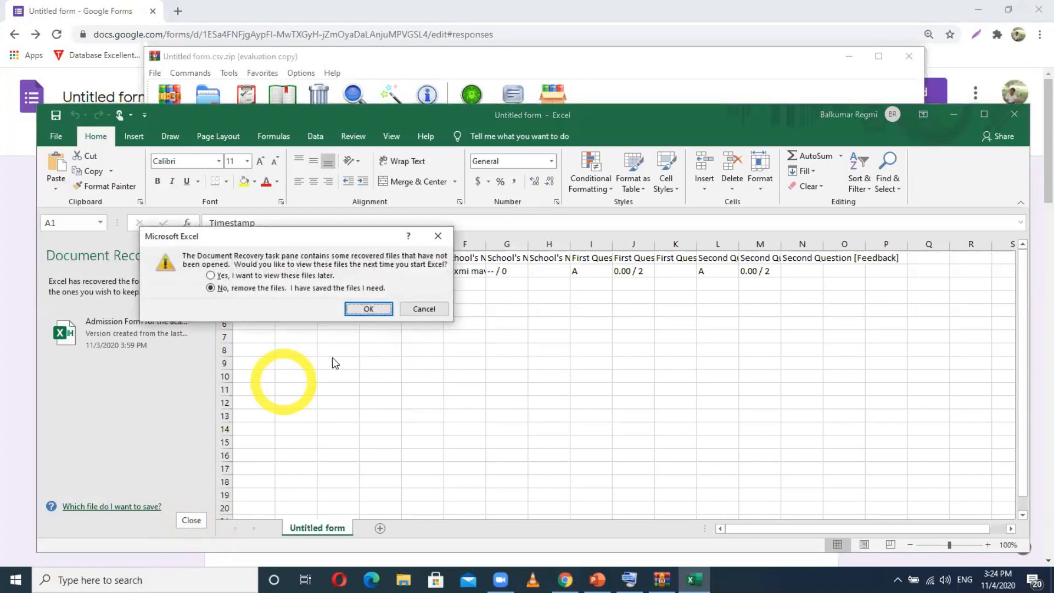
left_click(369, 309)
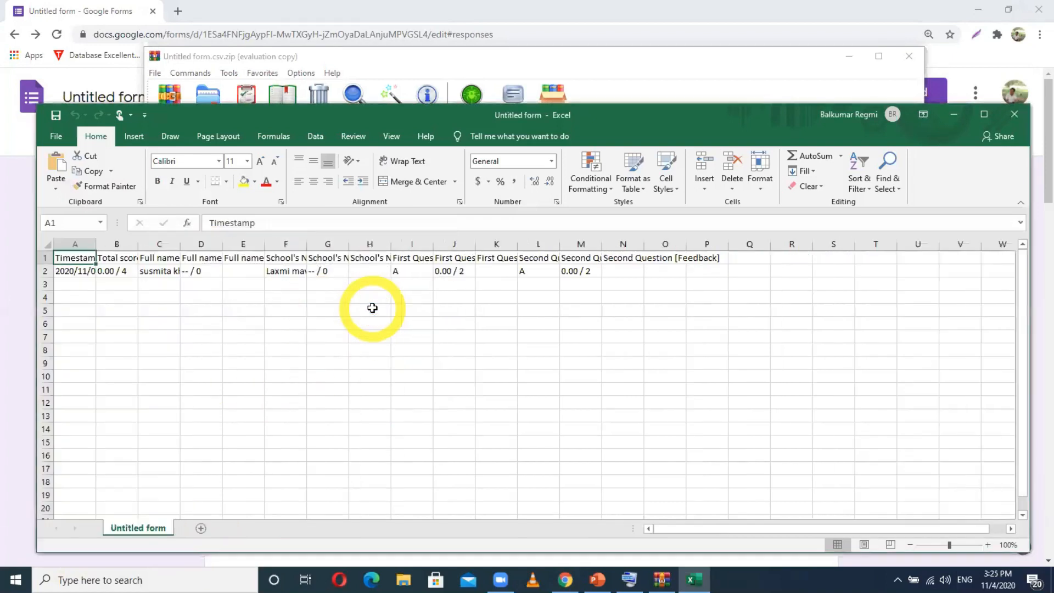
left_click(44, 244)
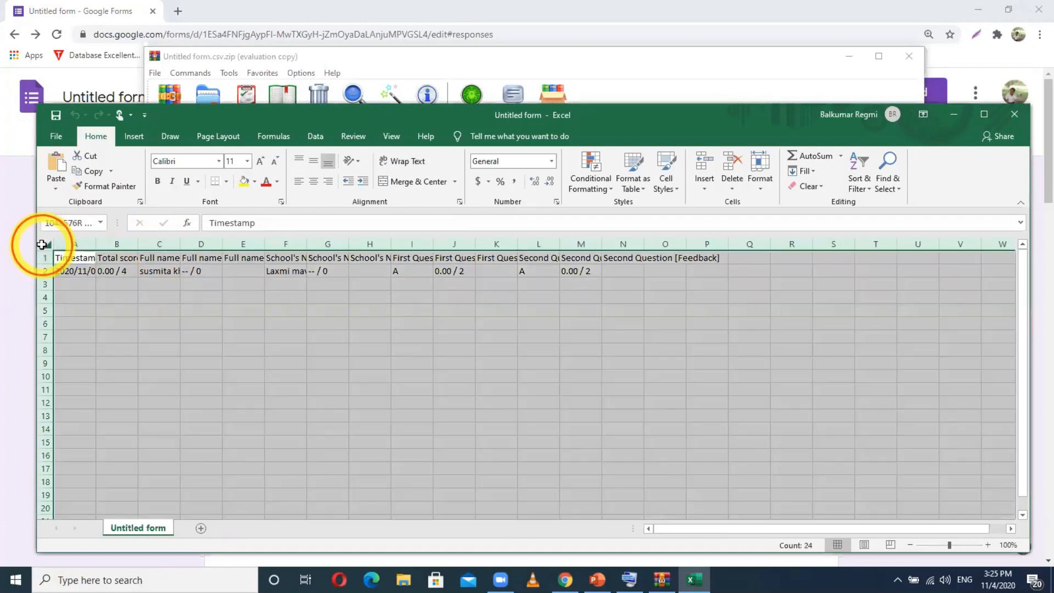
double_click(179, 245)
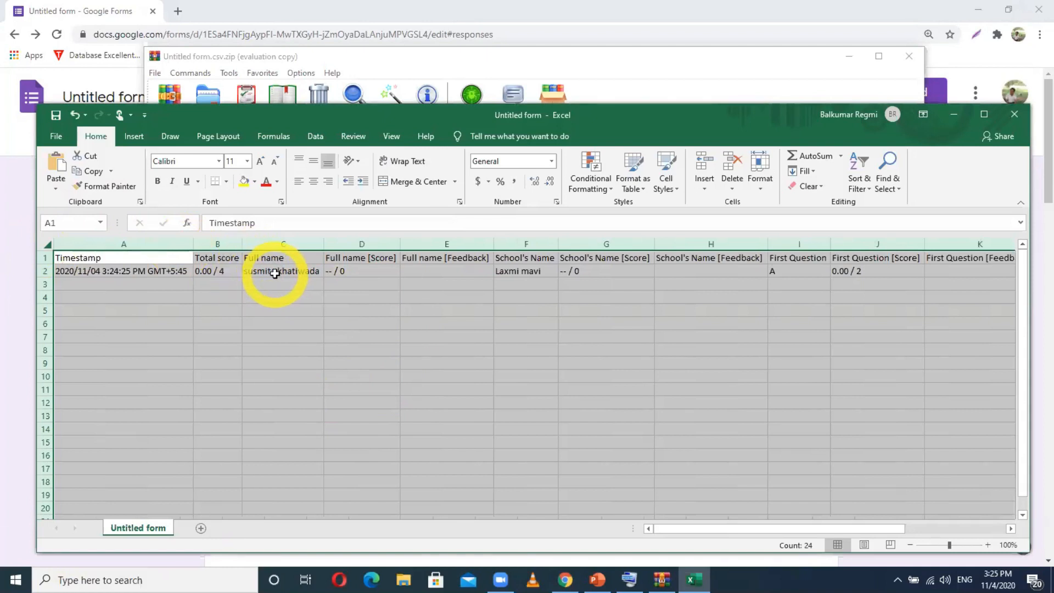
- Check the respondent's name in C2 and school in F2, then close Excel
left_click(269, 273)
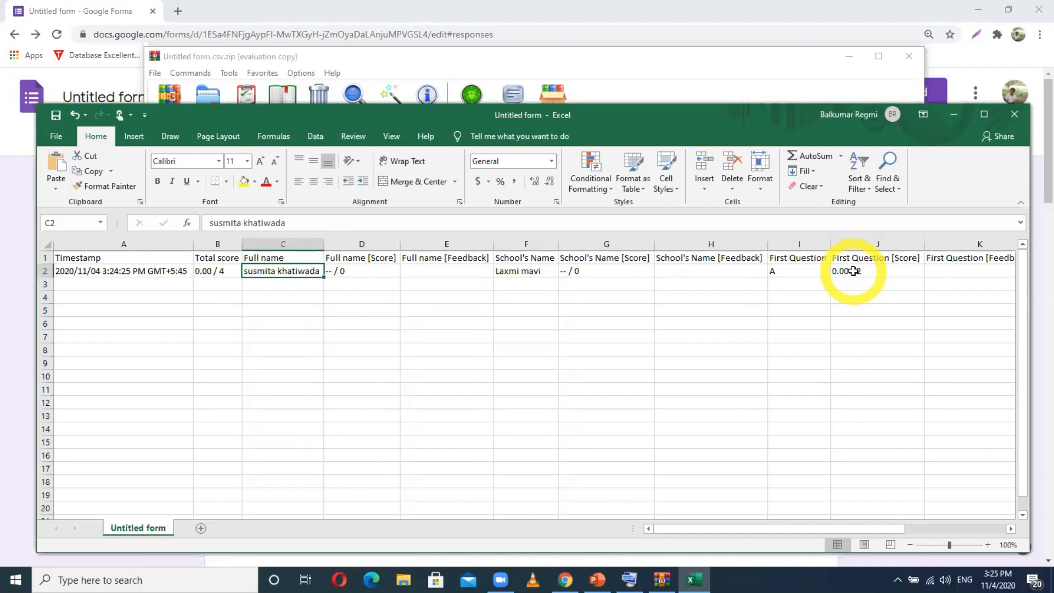
left_click_drag(806, 531, 686, 527)
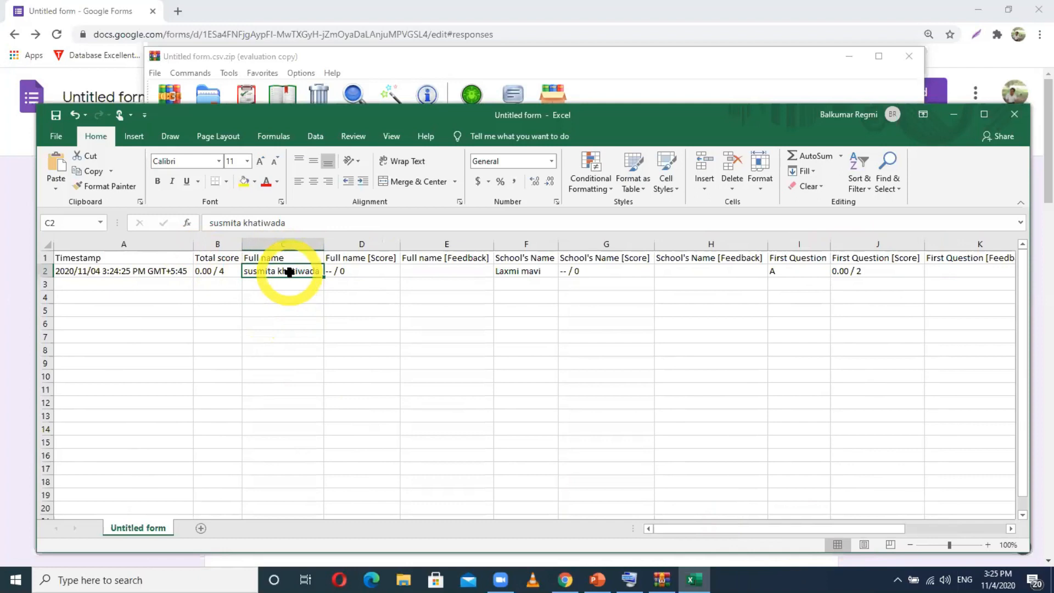
left_click(526, 267)
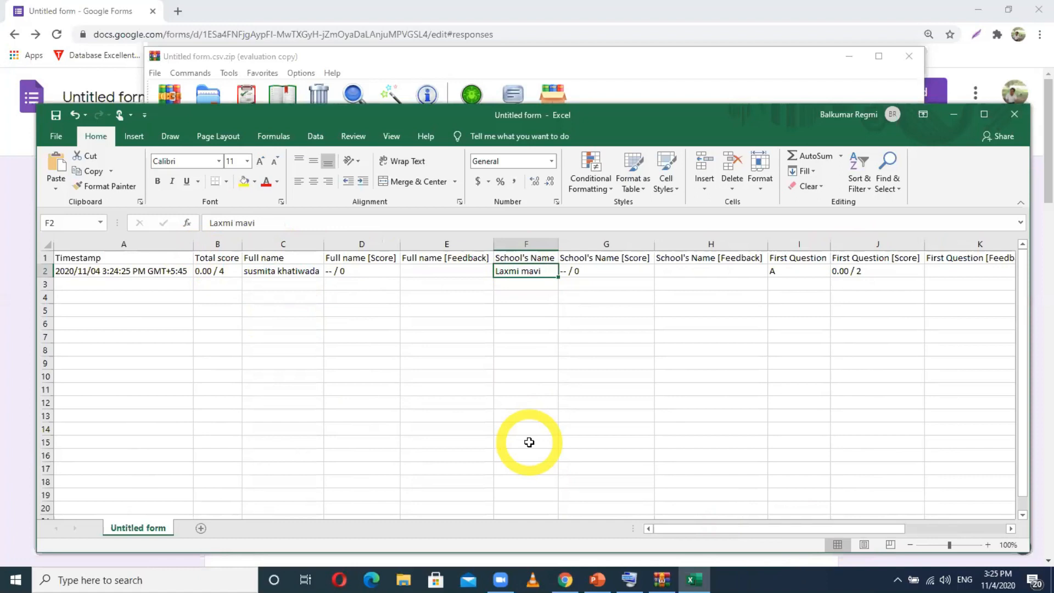
left_click(1013, 116)
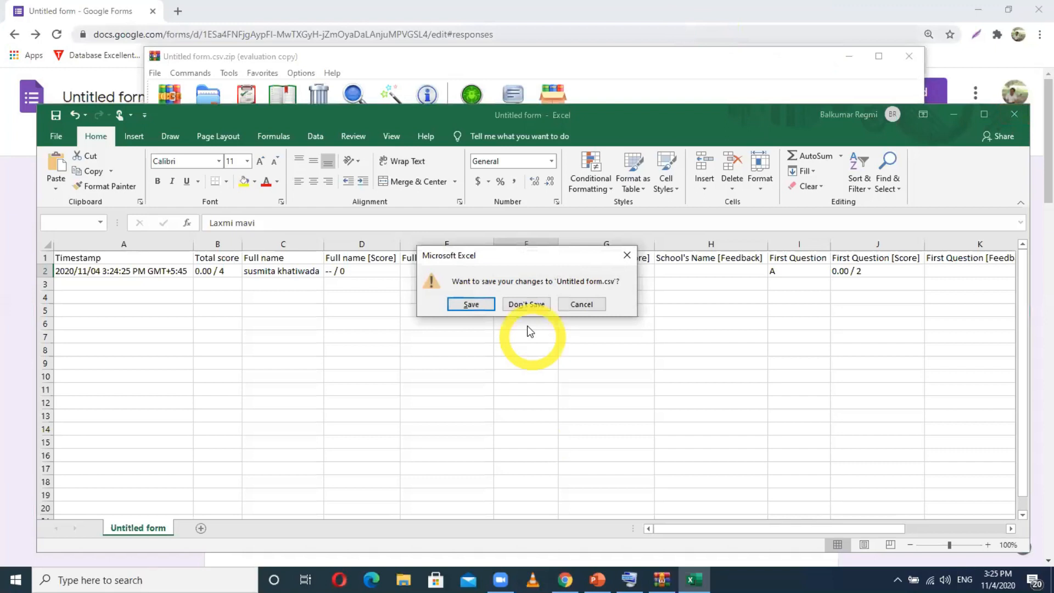
- Discard the Excel changes, close WinRAR, and return to the Quiz's Questions tab
left_click(527, 305)
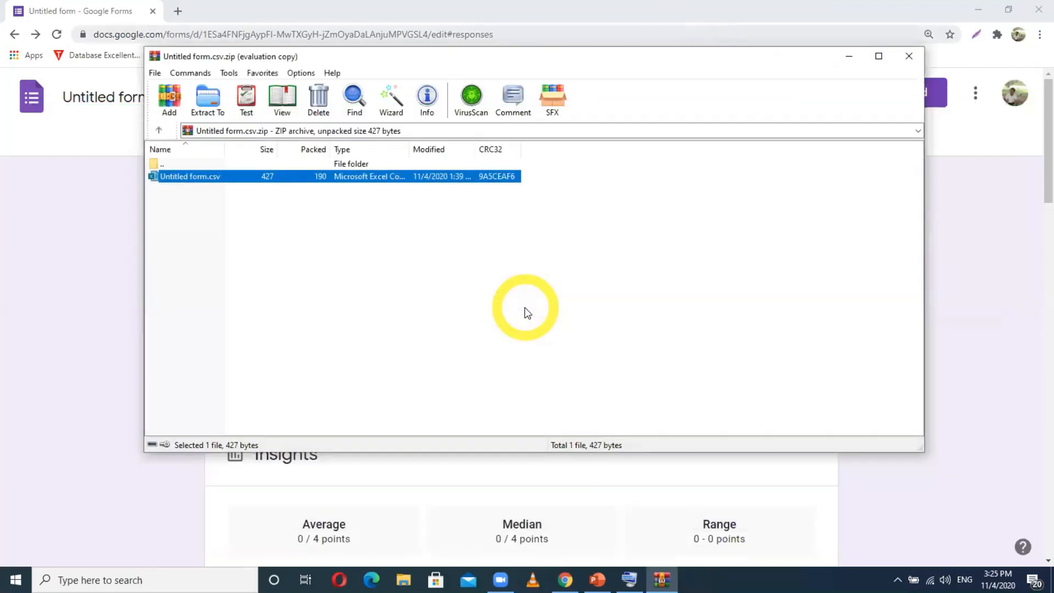
left_click(908, 58)
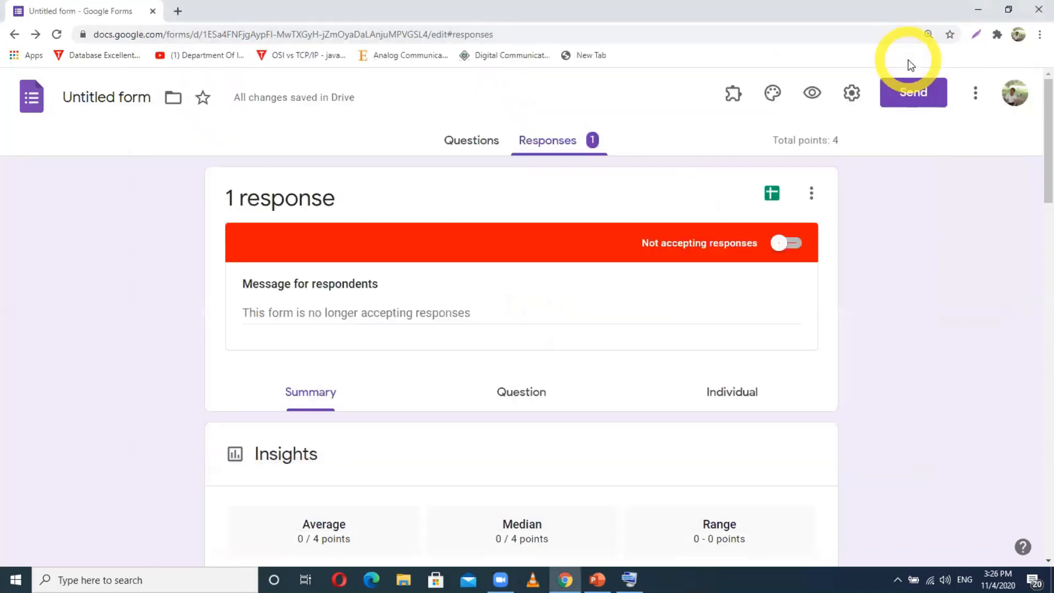
left_click(470, 147)
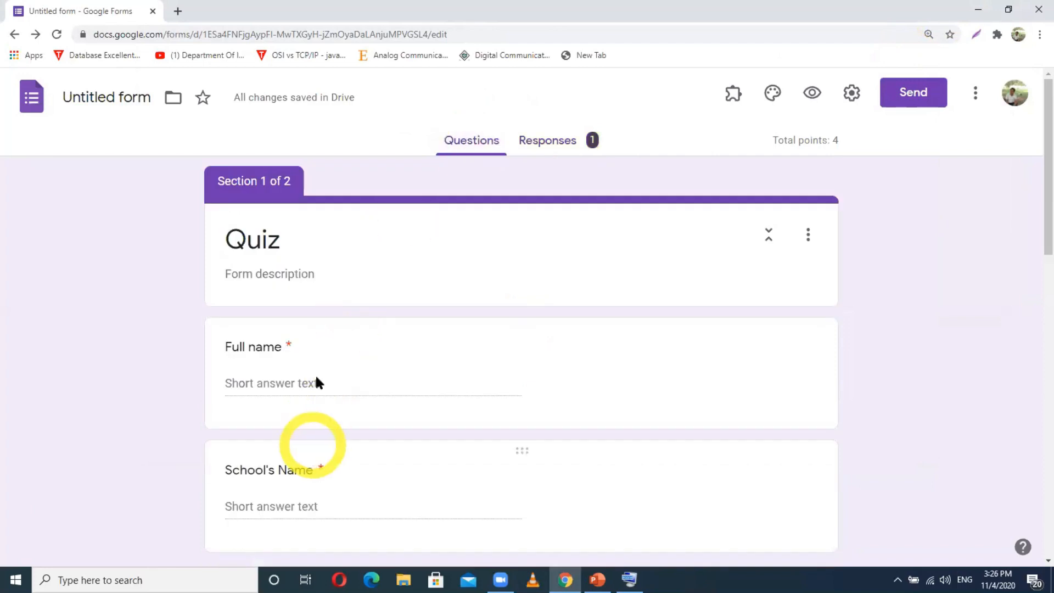
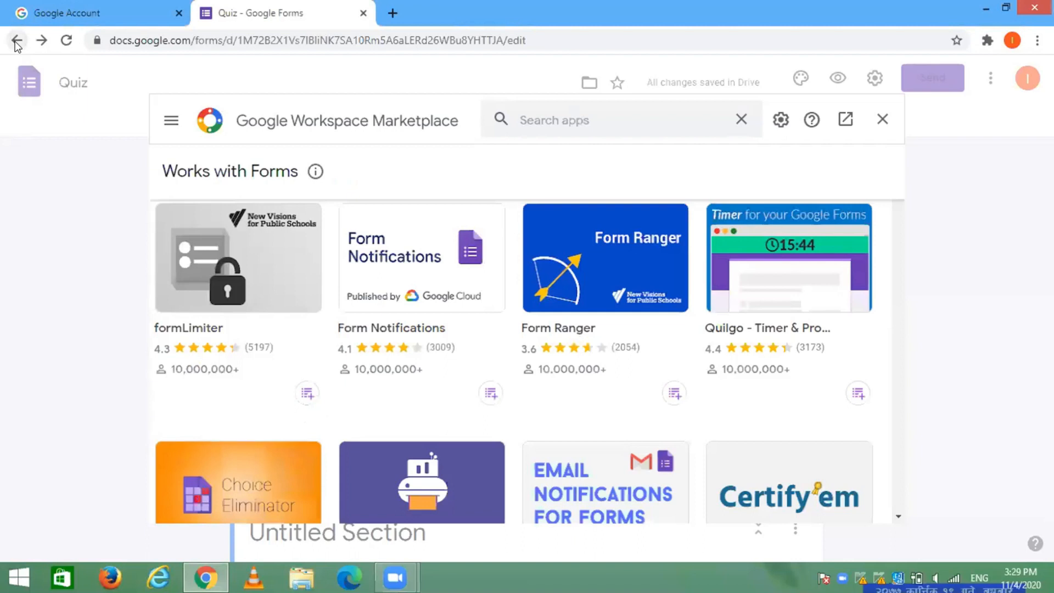
- Go back a page, then start a new Blank form from forms.google.com
left_click(16, 42)
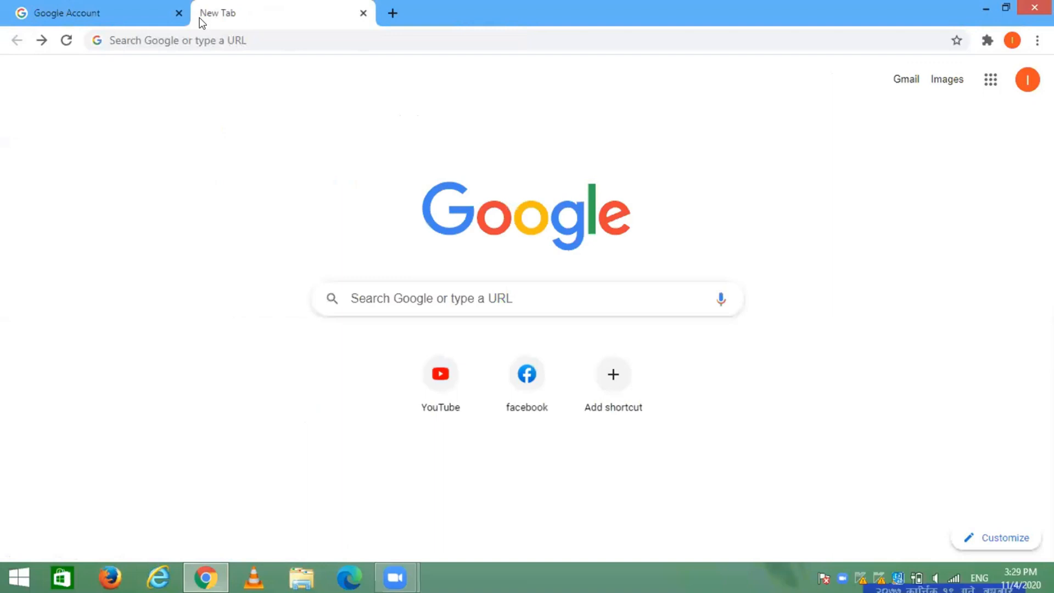
left_click(195, 47)
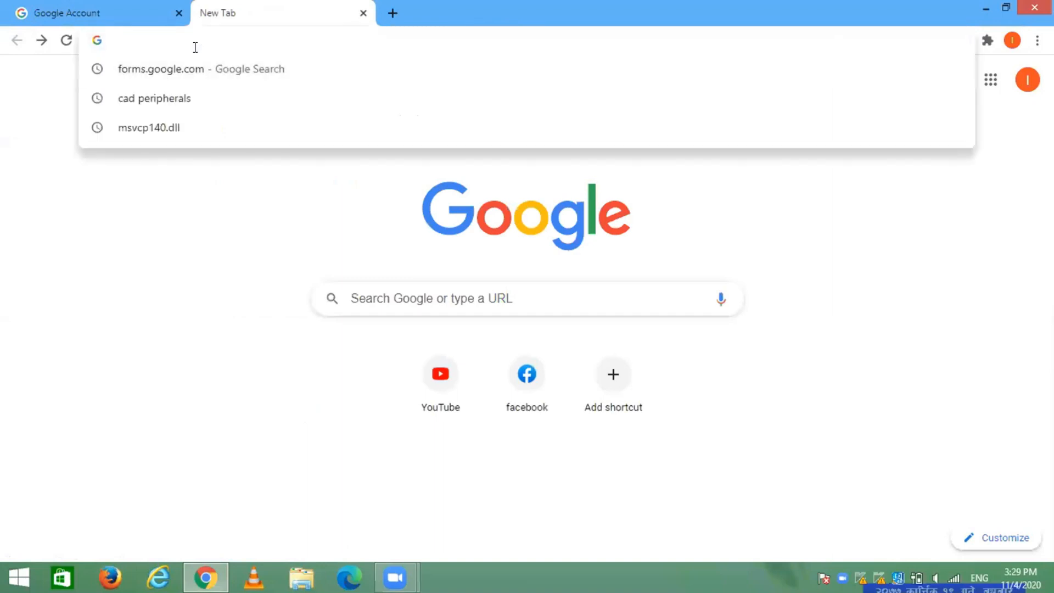
type("forms.google.com")
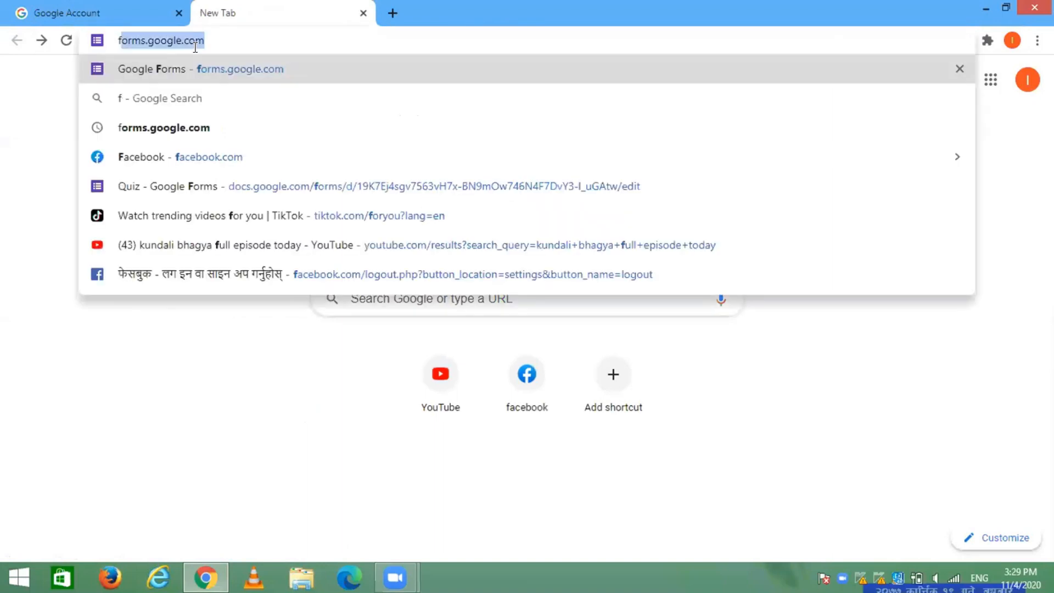
key("Return")
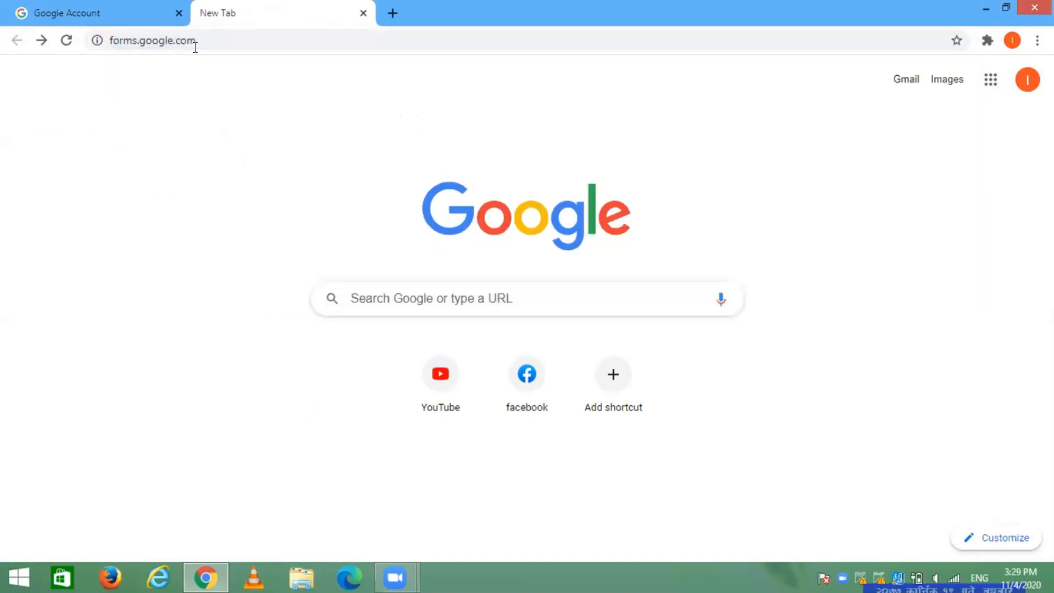
left_click(194, 47)
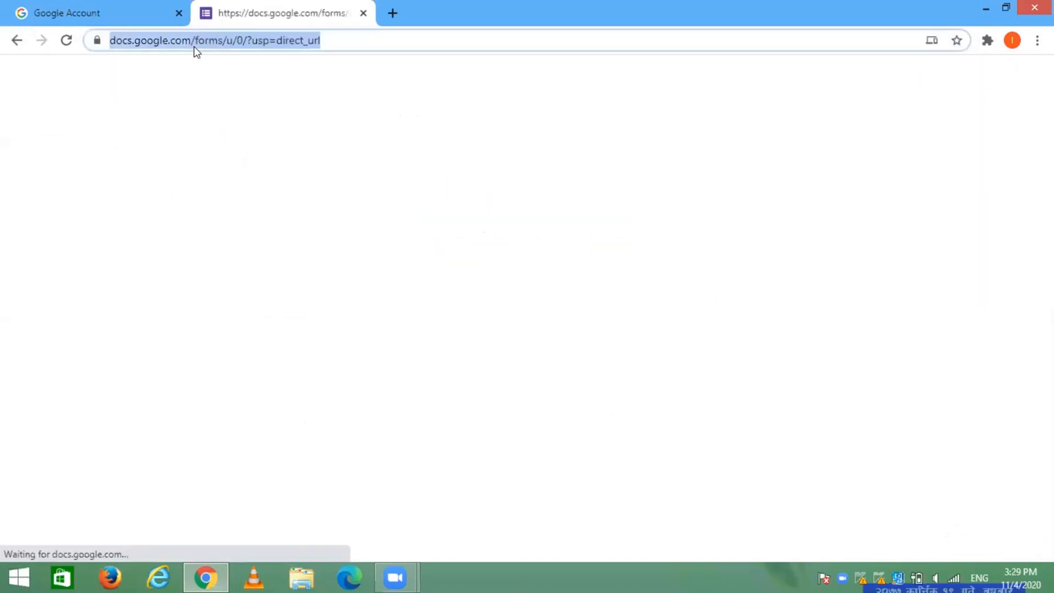
left_click(224, 91)
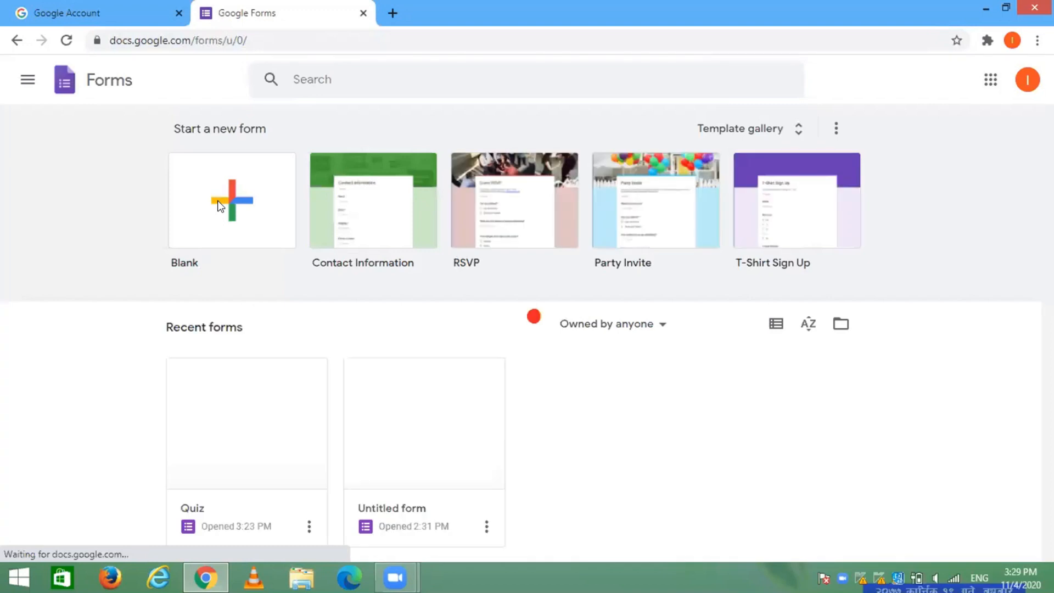
left_click(218, 201)
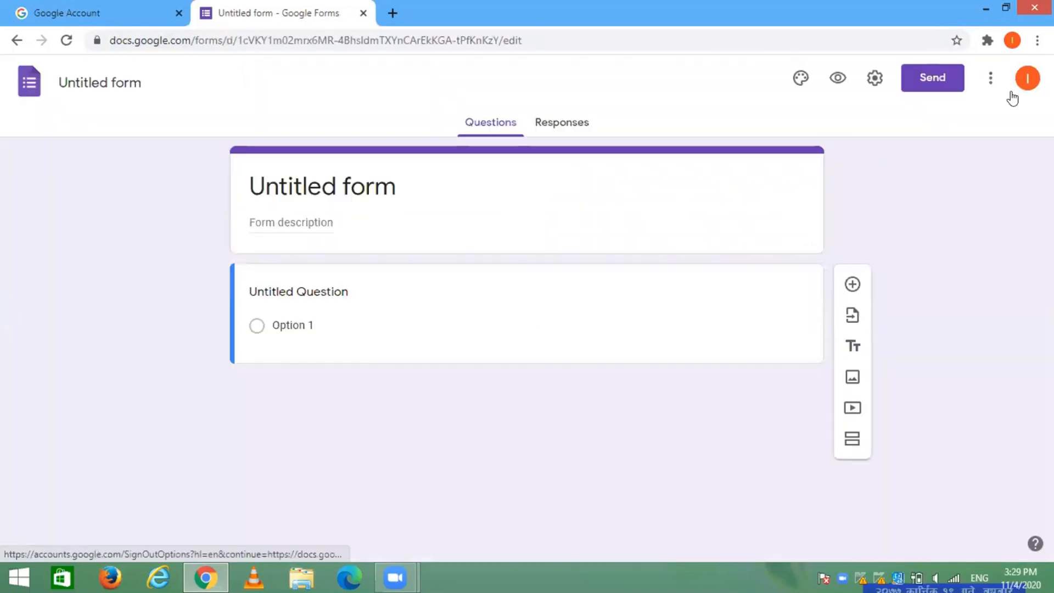
- From the More menu's Add-ons, search the Marketplace for Certify'em and open its listing
left_click(989, 80)
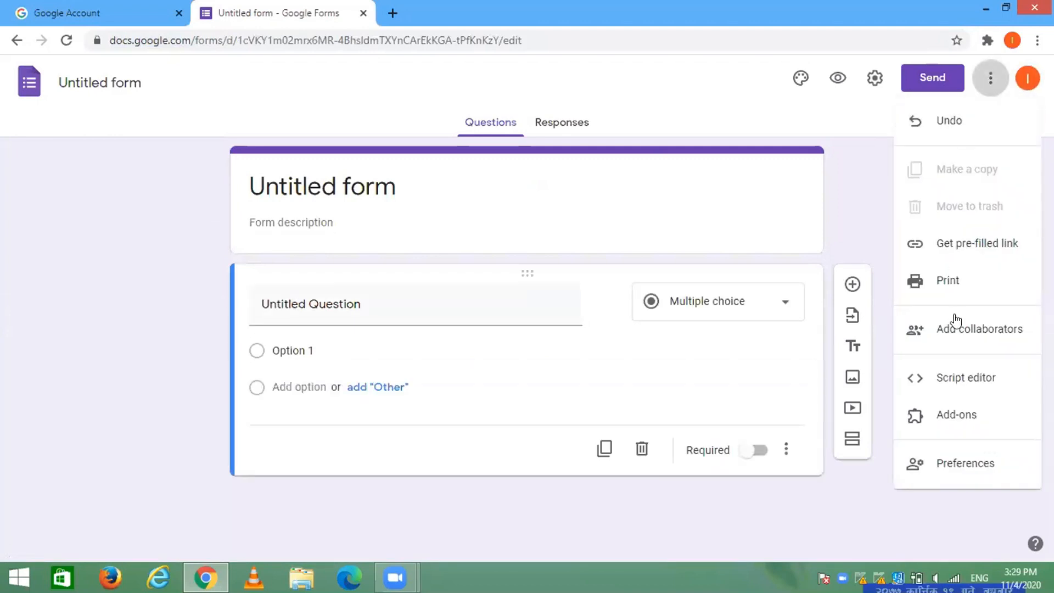
left_click(945, 417)
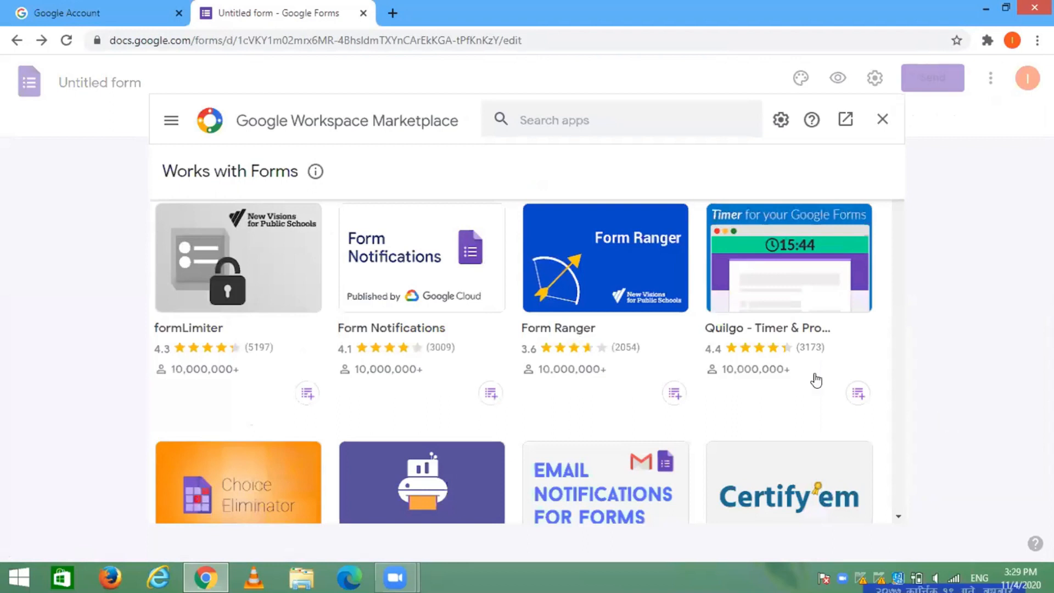
left_click(553, 117)
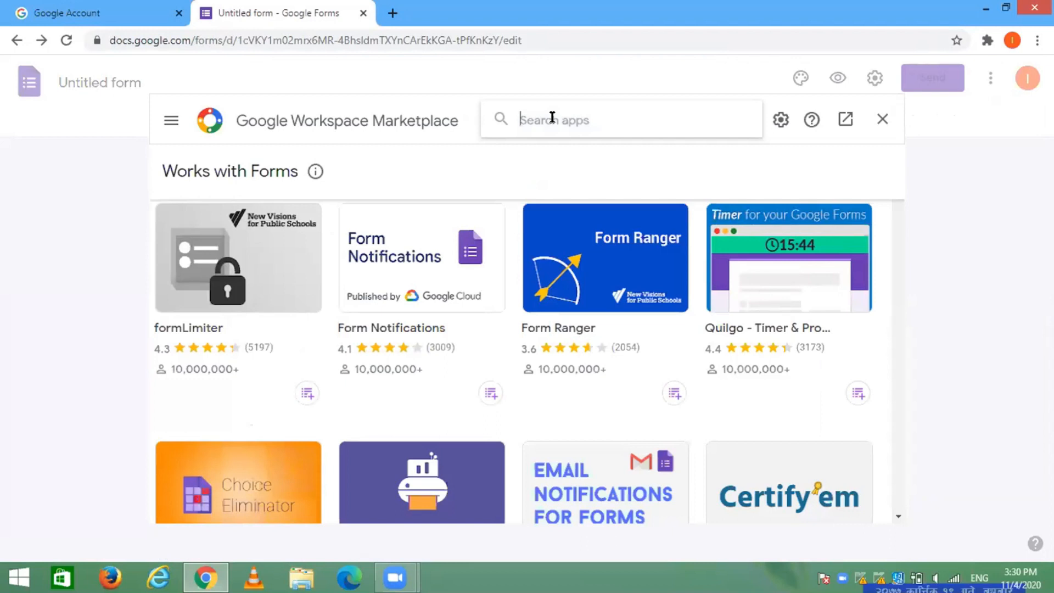
type("s")
key("BackSpace")
type("certi")
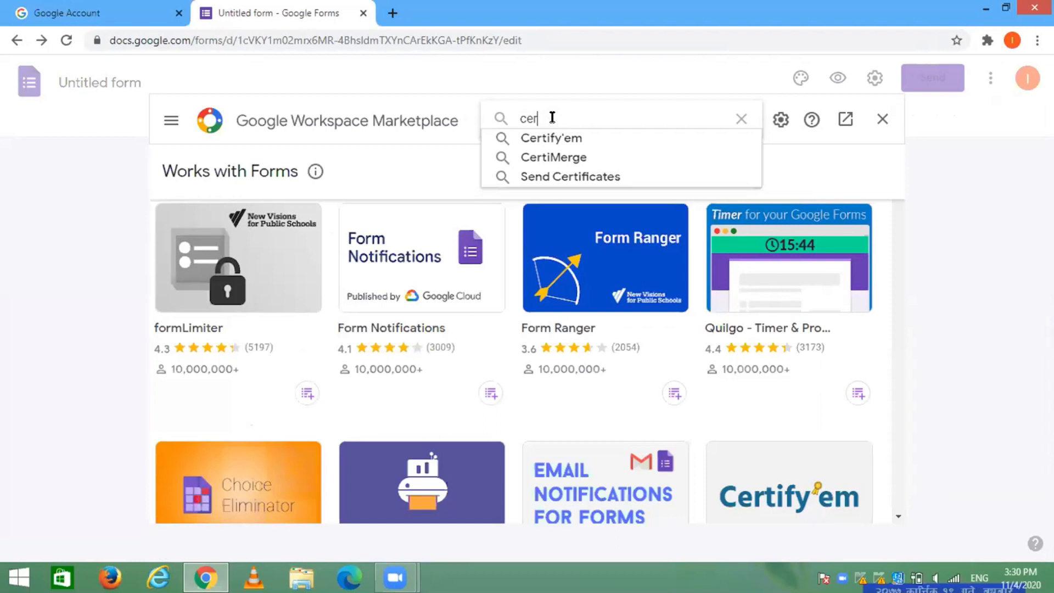
key("Down")
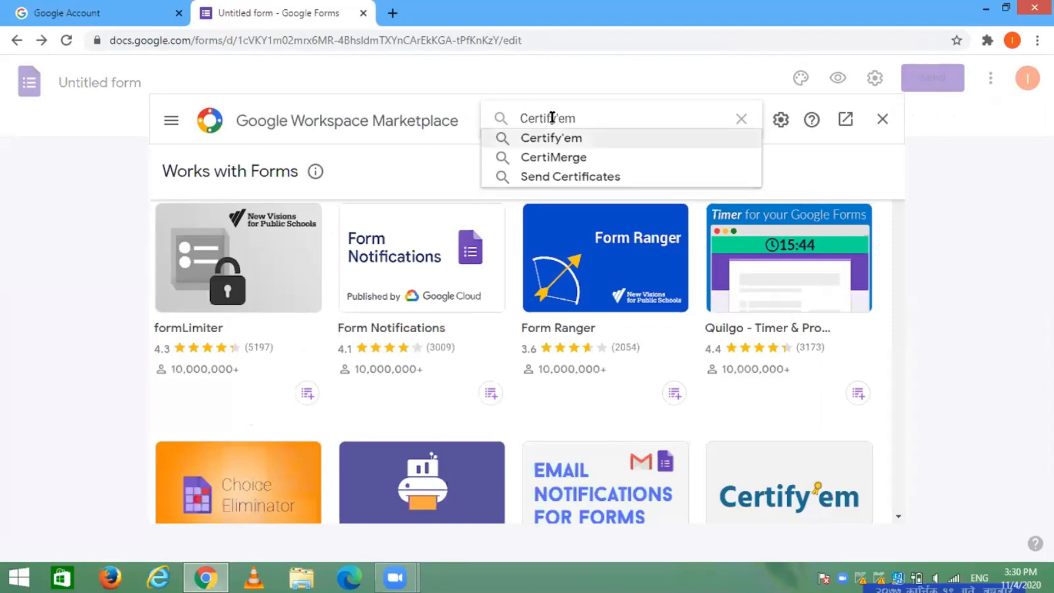
key("Return")
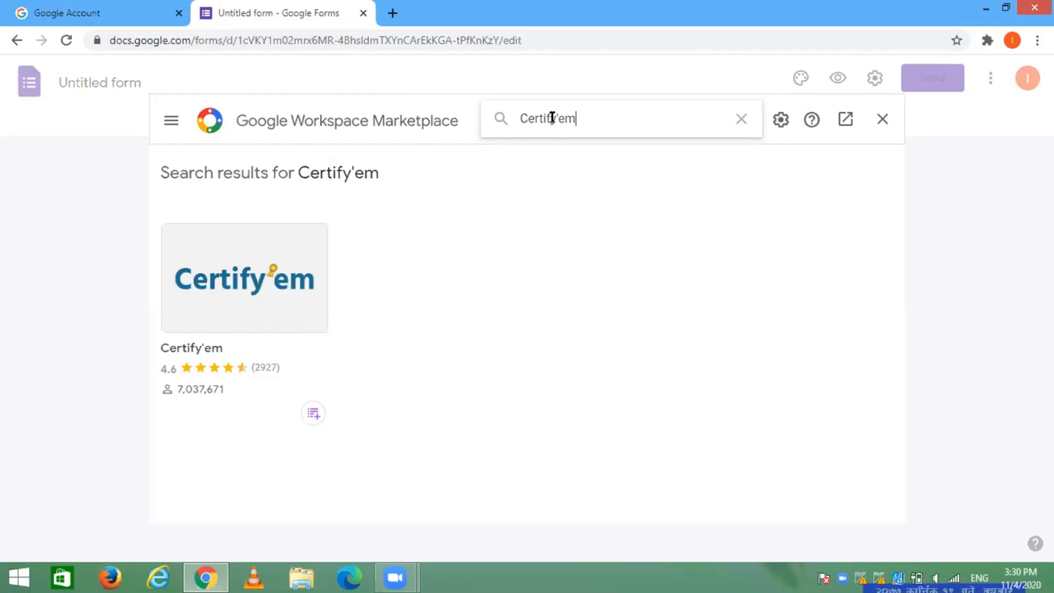
left_click(261, 275)
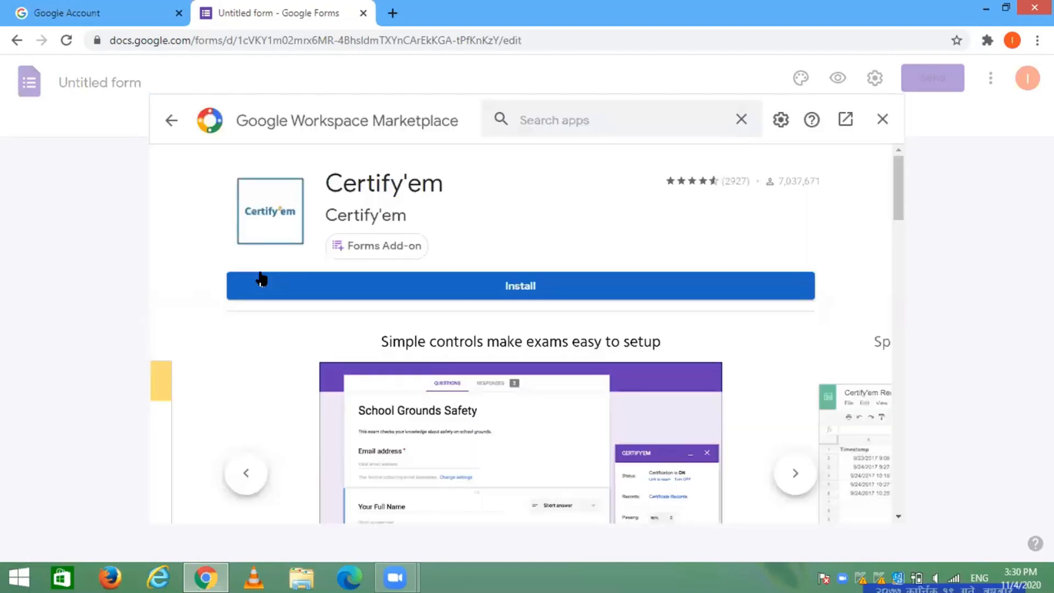
- Install Certify'em, choosing the Google account and allowing its requested access
left_click(515, 290)
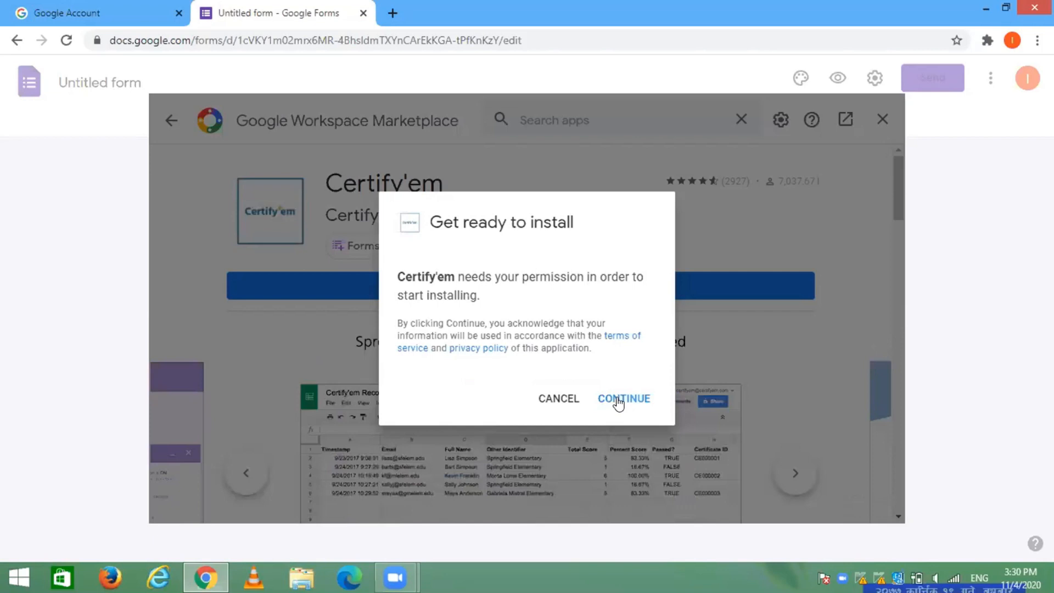
left_click(619, 401)
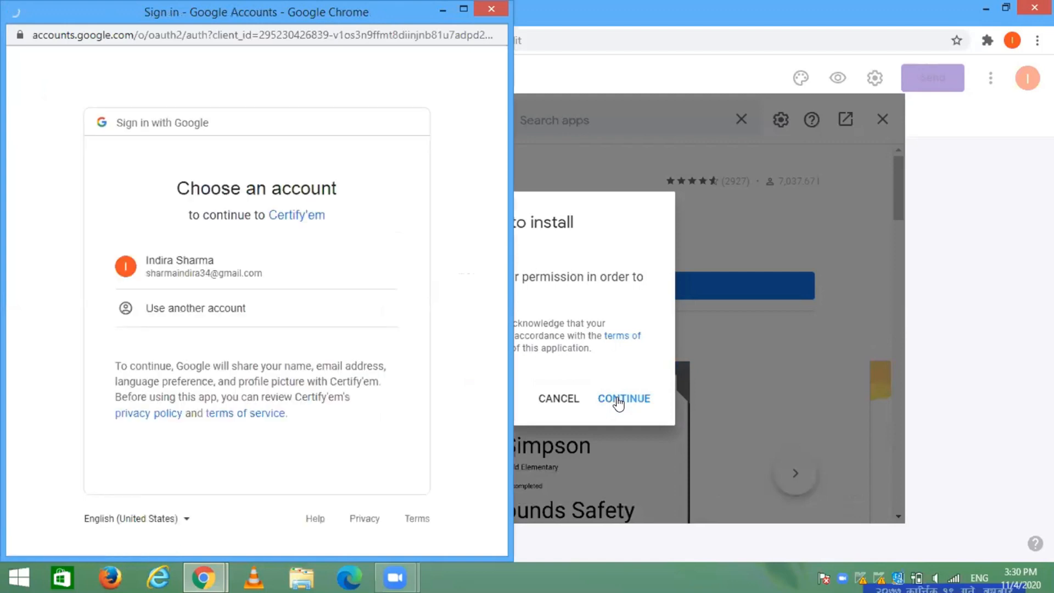
left_click(165, 264)
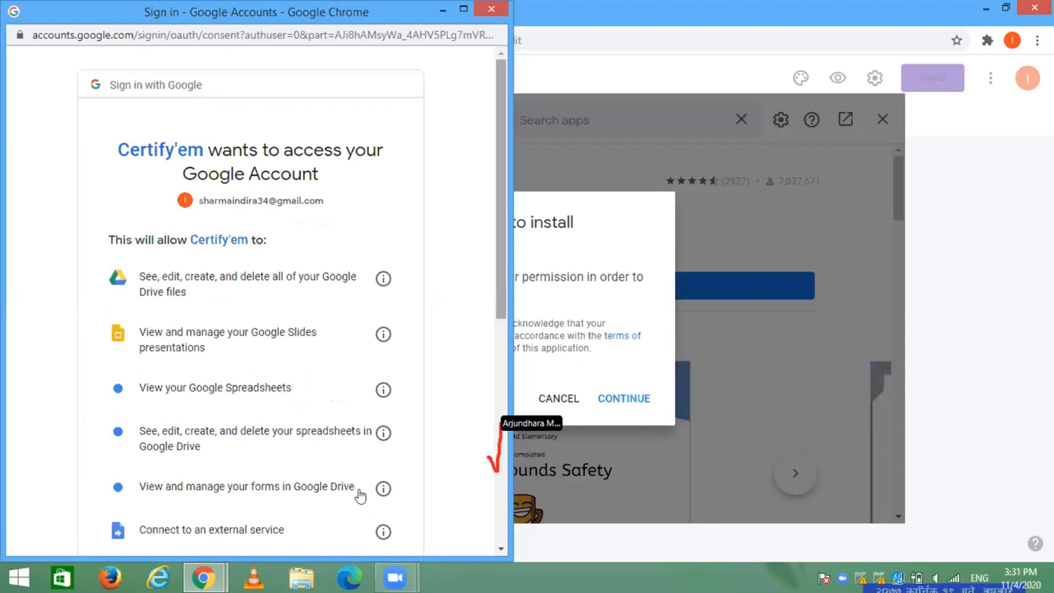
left_click_drag(500, 310, 499, 513)
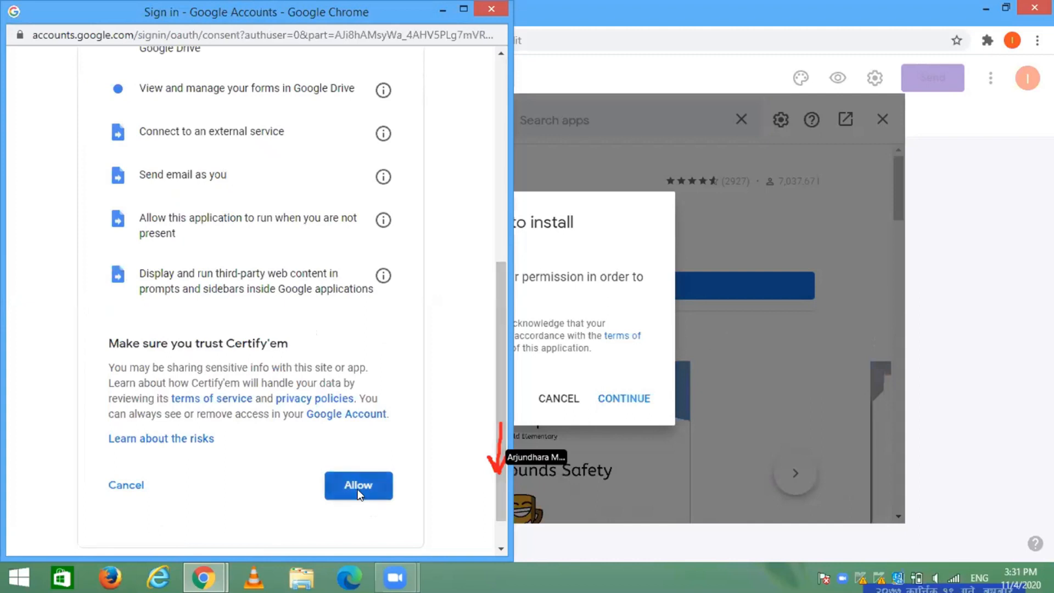
left_click(359, 494)
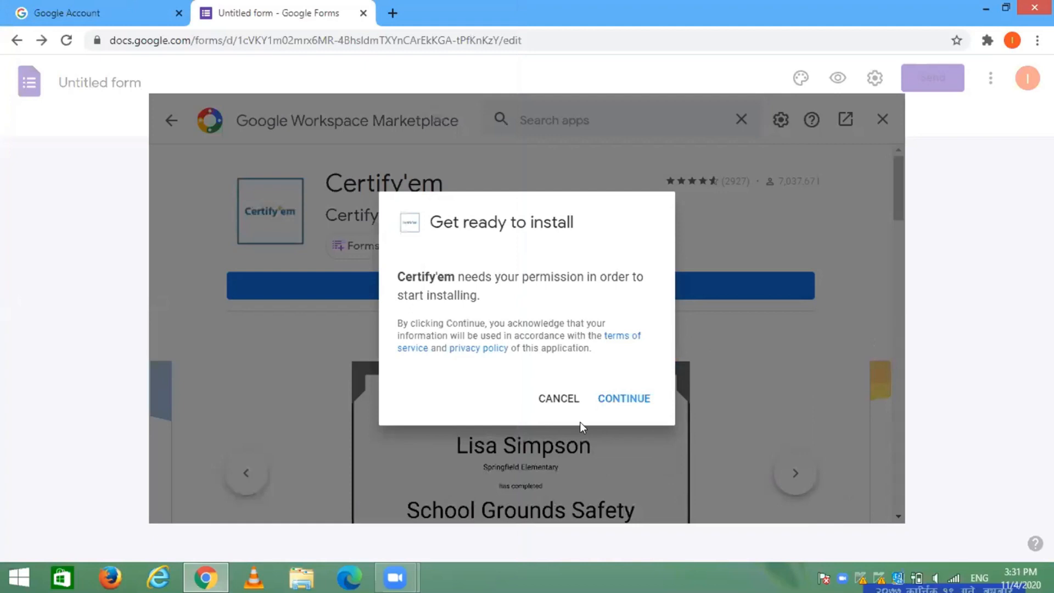
left_click(591, 409)
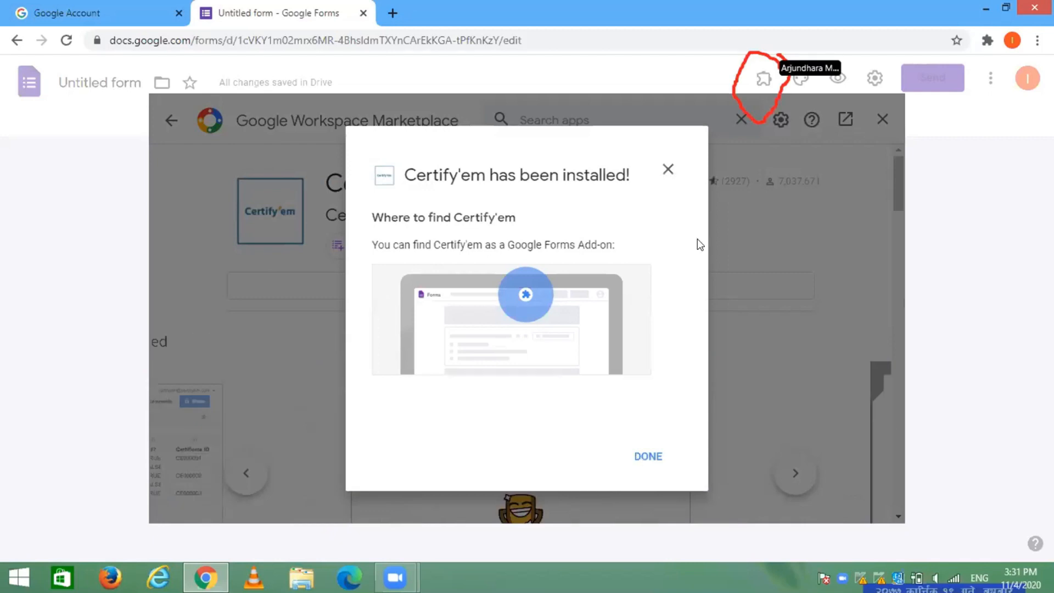
- Dismiss the install confirmation, close the Marketplace, and open the Certify'em add-on menu
left_click(759, 107)
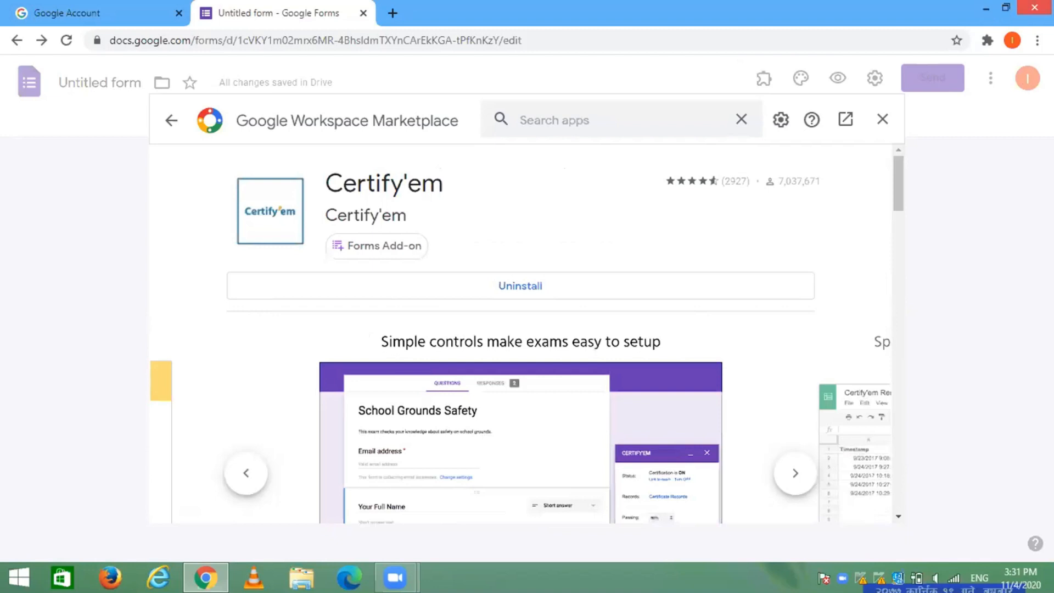
left_click(881, 120)
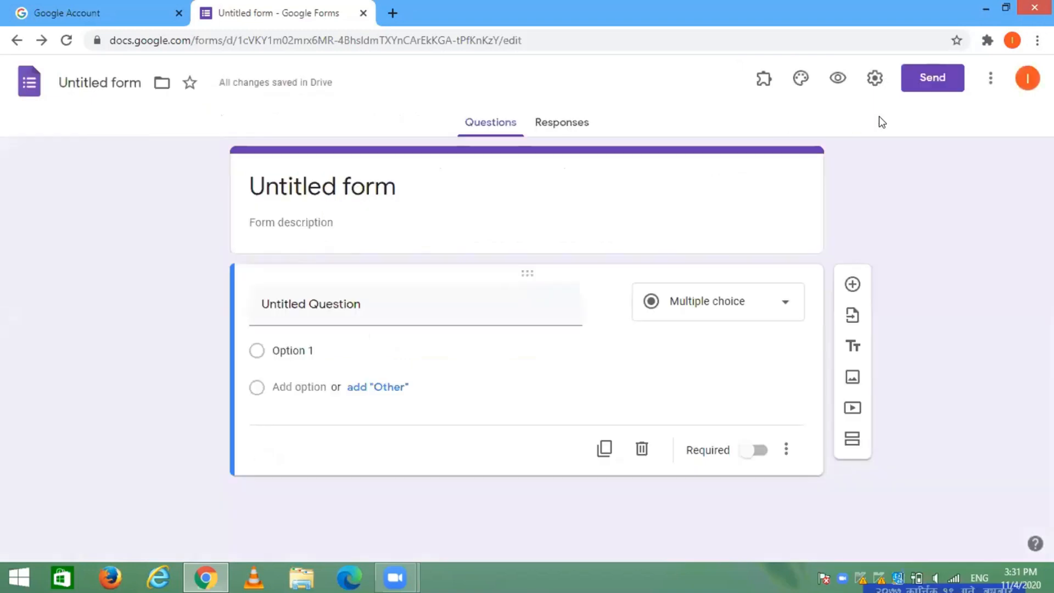
left_click(336, 304)
left_click(408, 298)
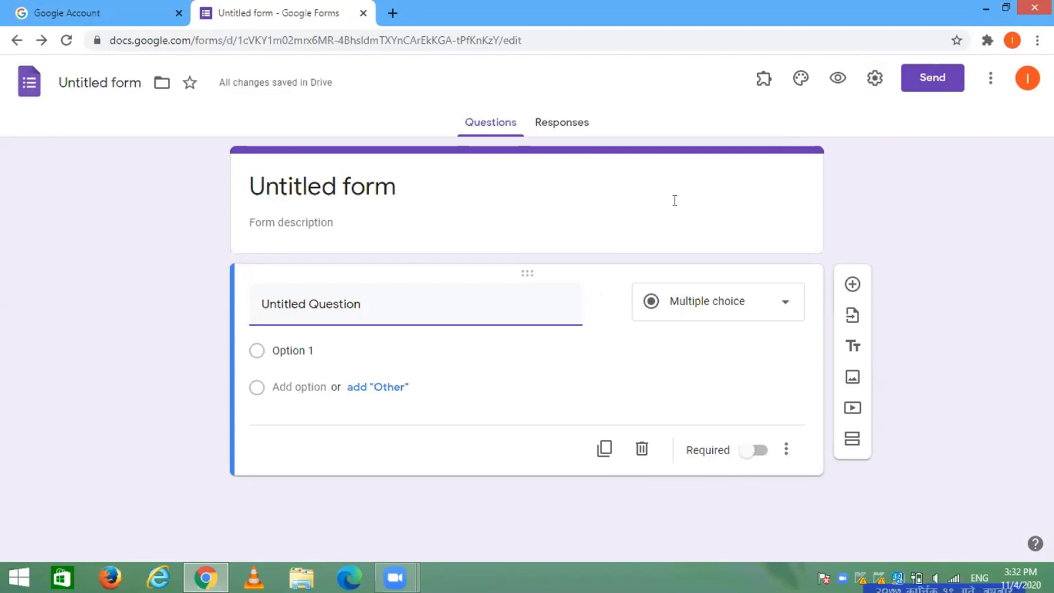
left_click(761, 81)
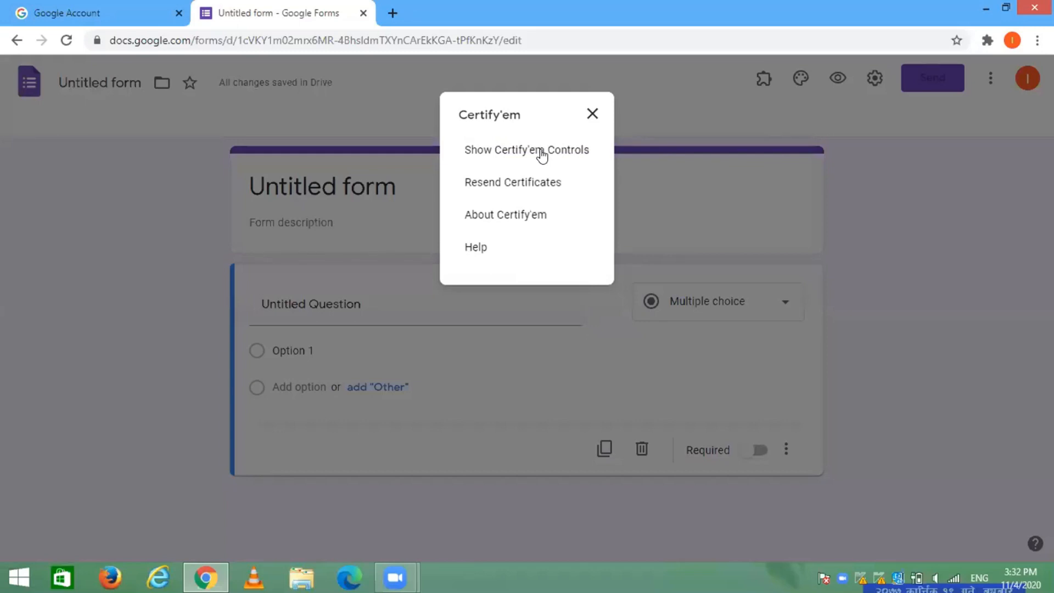
- Show the Certify'em controls, confirm its terms, and try turning certification on
left_click(542, 153)
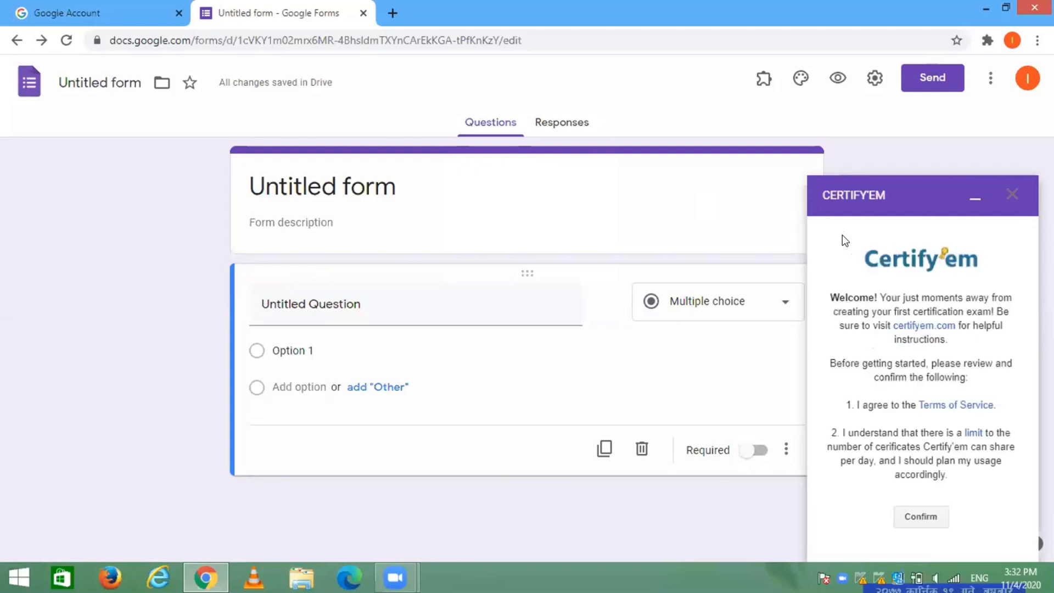
left_click(914, 515)
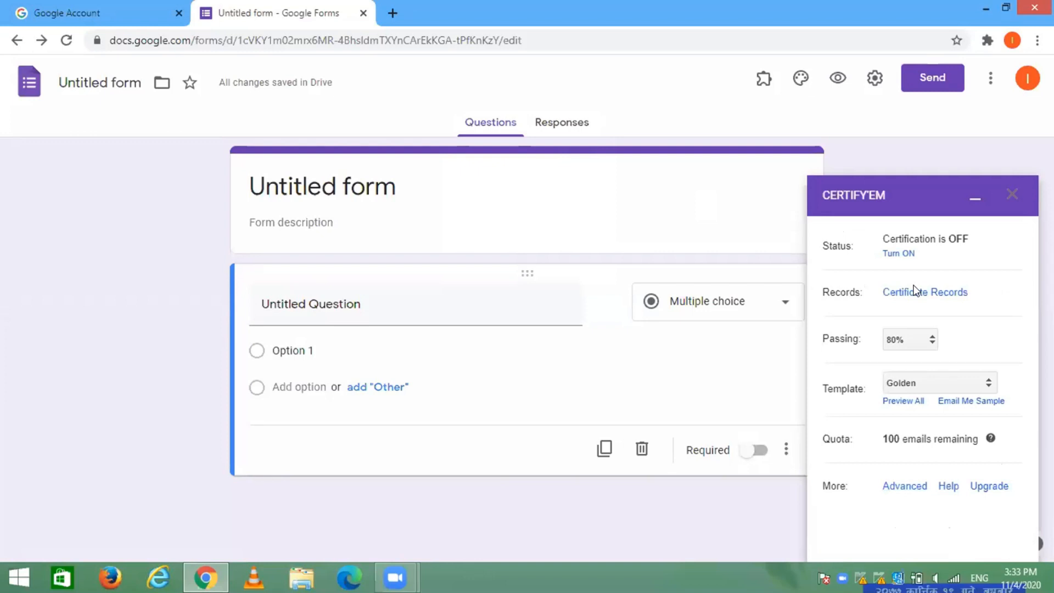
left_click(903, 254)
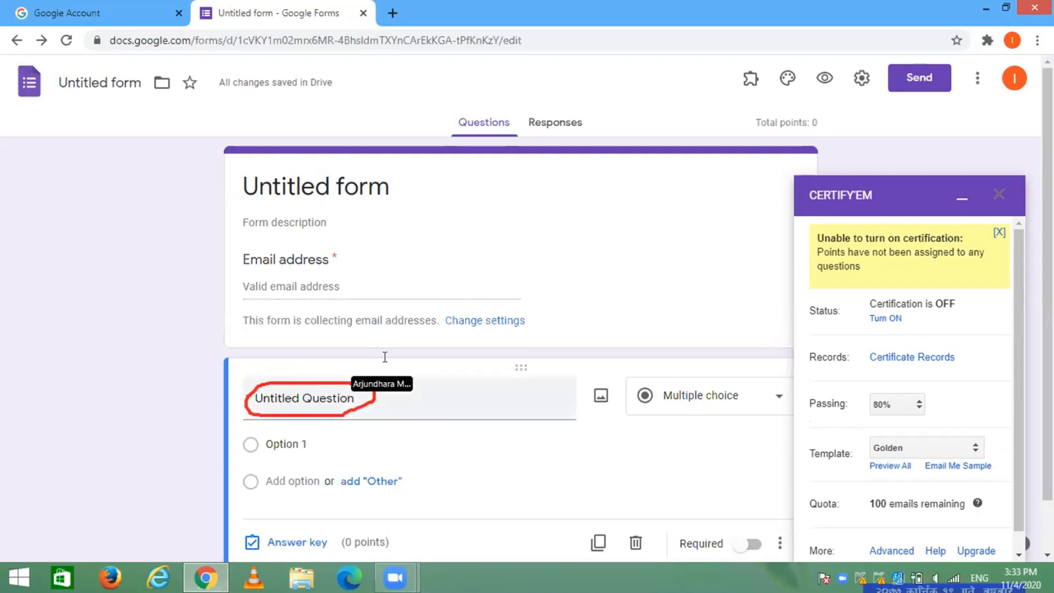
- Title the question 'What is Computer ?' with option 'Electronic Devices' plus a second option
left_click(345, 395)
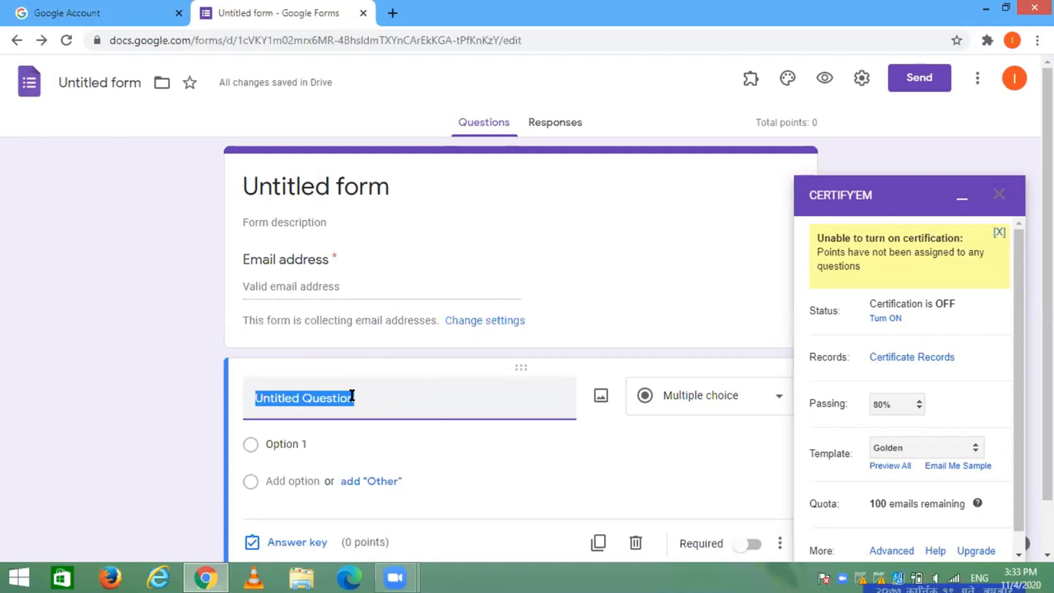
type("What is Computer")
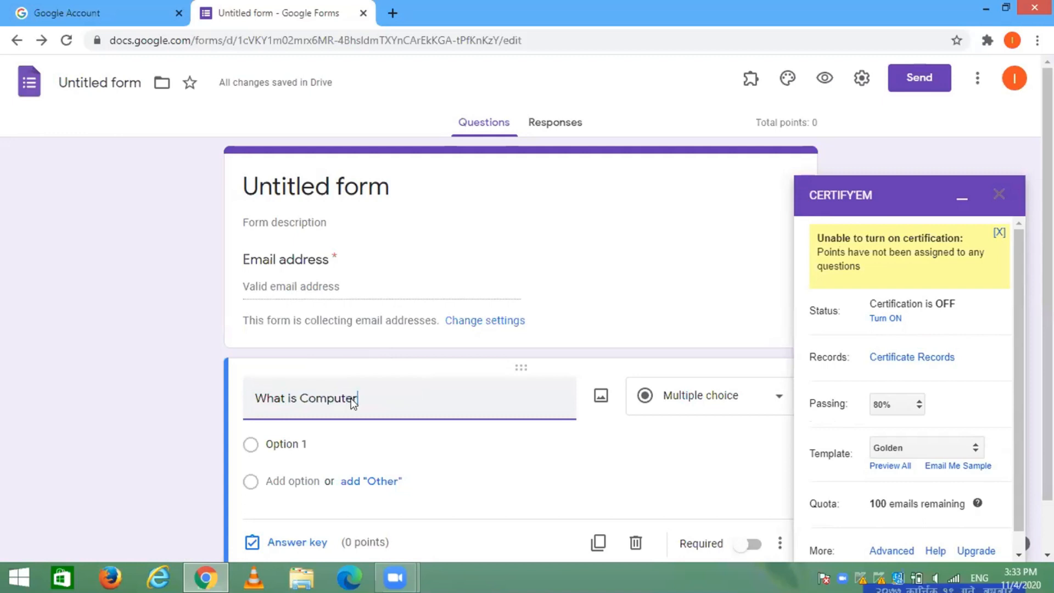
type(" ?")
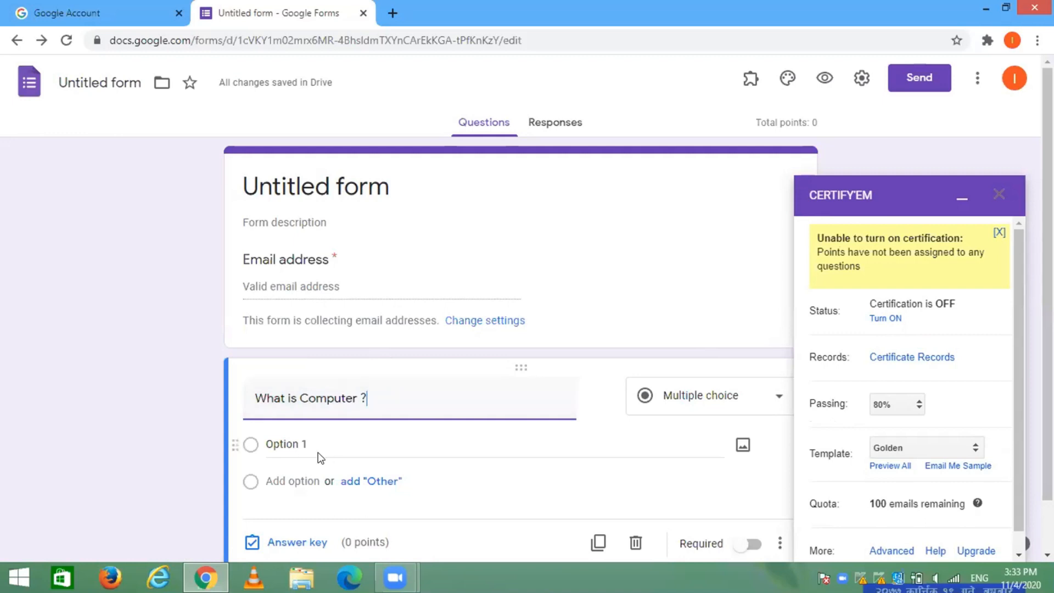
left_click(250, 445)
left_click(282, 444)
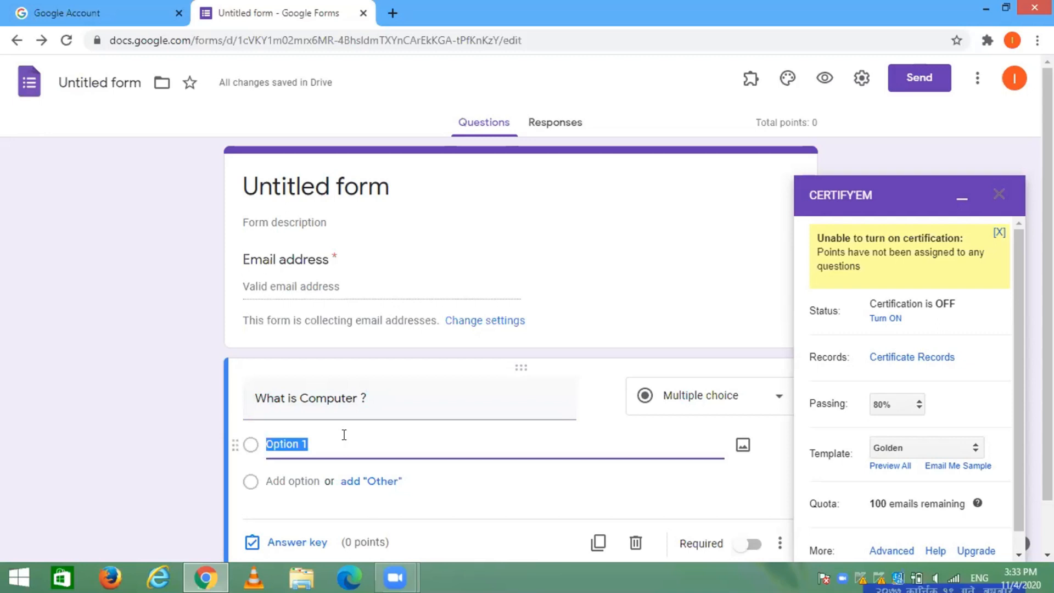
type("Electr")
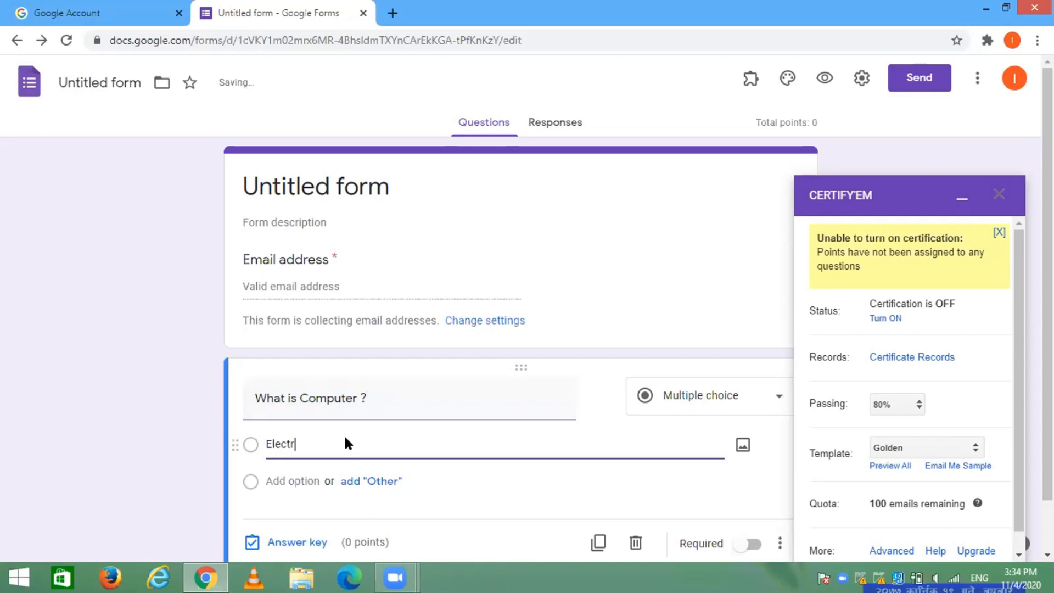
type("onic Devices")
left_click(266, 469)
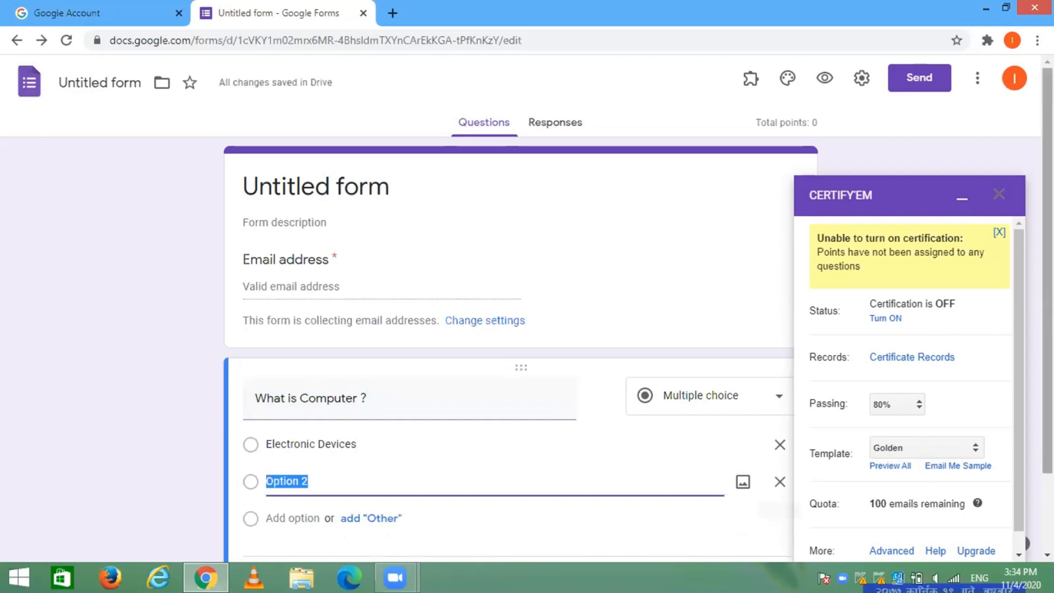
scroll(335, 510, "down", 2)
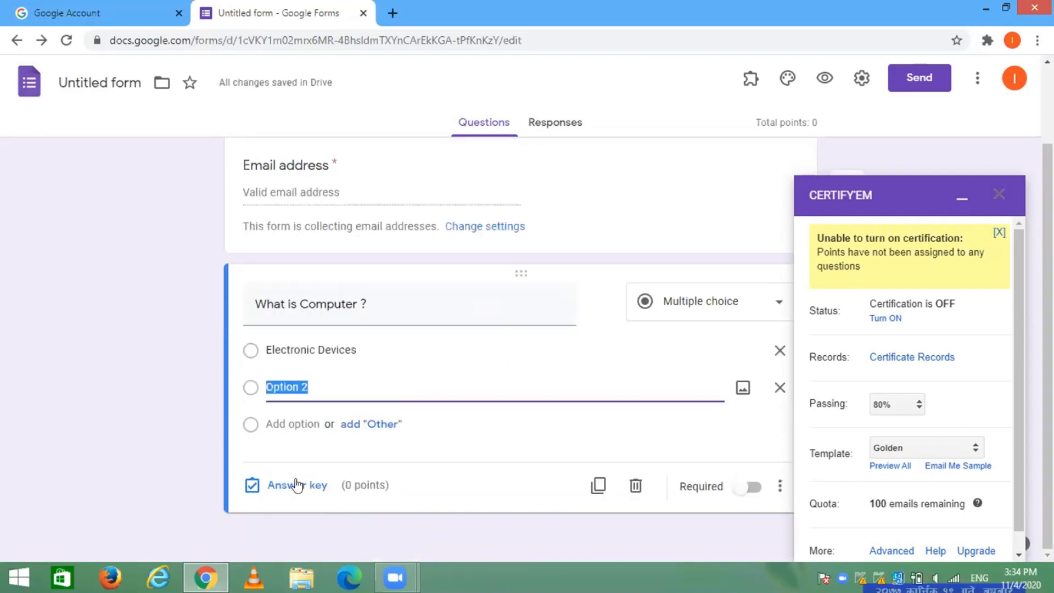
- Mark Electronic Devices correct for 2 points, retry Certify'em's Turn ON, then switch windows
left_click(297, 484)
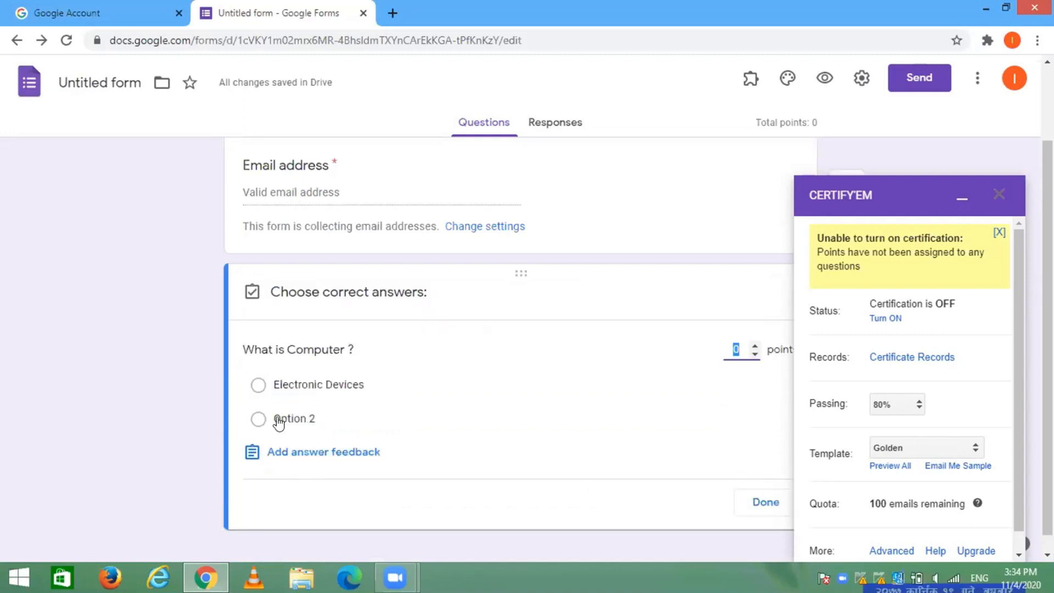
left_click(258, 386)
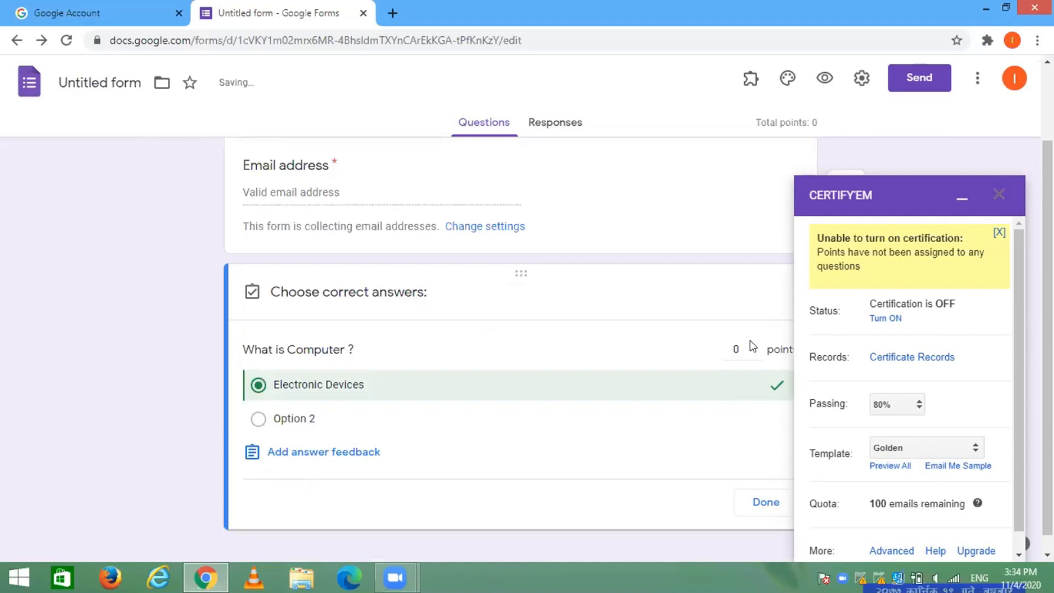
double_click(755, 345)
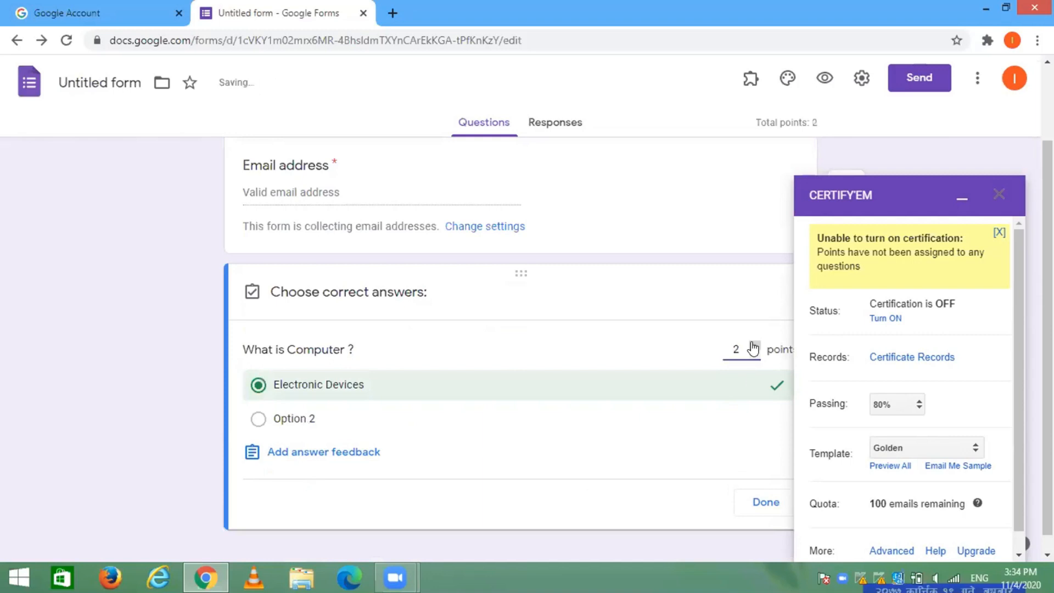
left_click(763, 503)
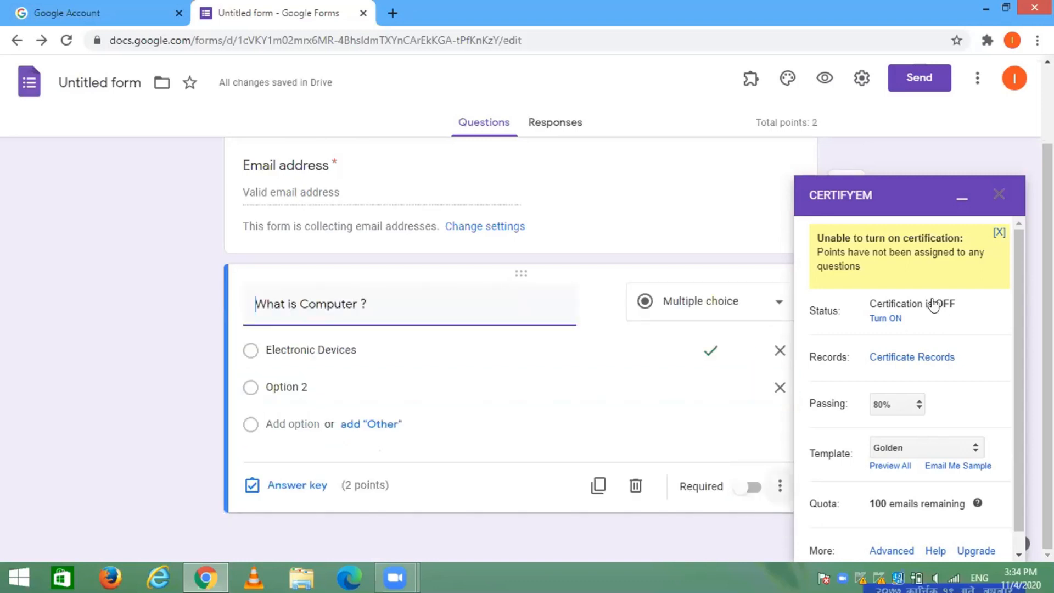
left_click(884, 321)
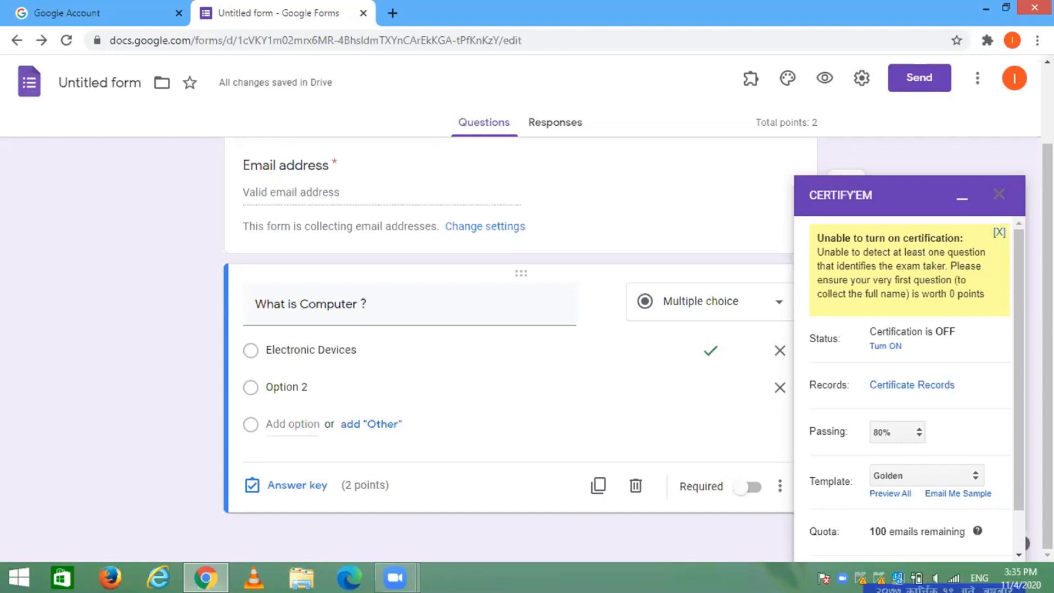
left_click(396, 579)
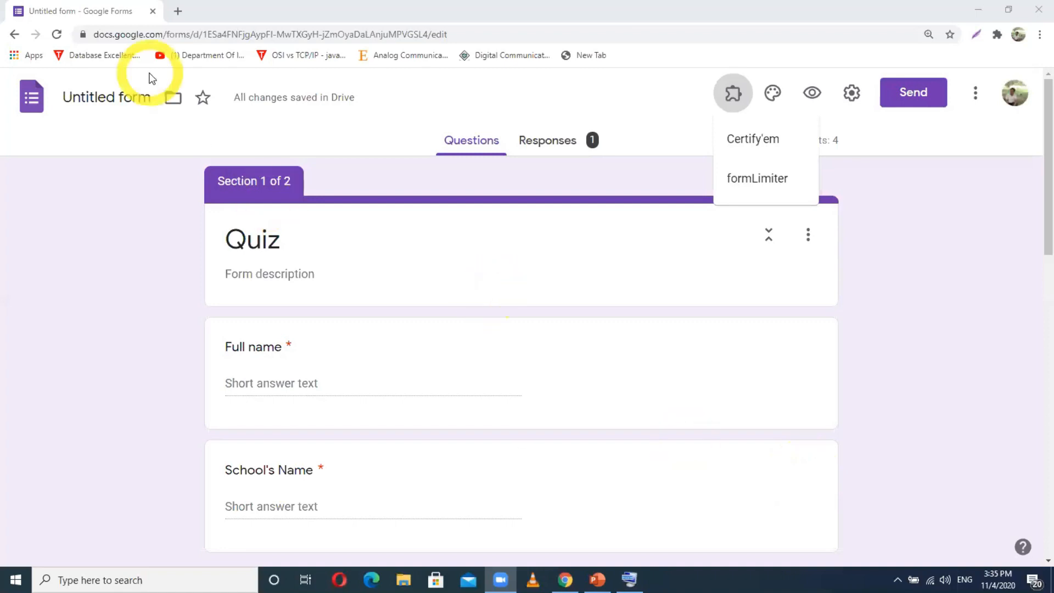
- In a new tab, create another Blank form from forms.google.com and list its add-ons
key("ctrl+t")
left_click(182, 39)
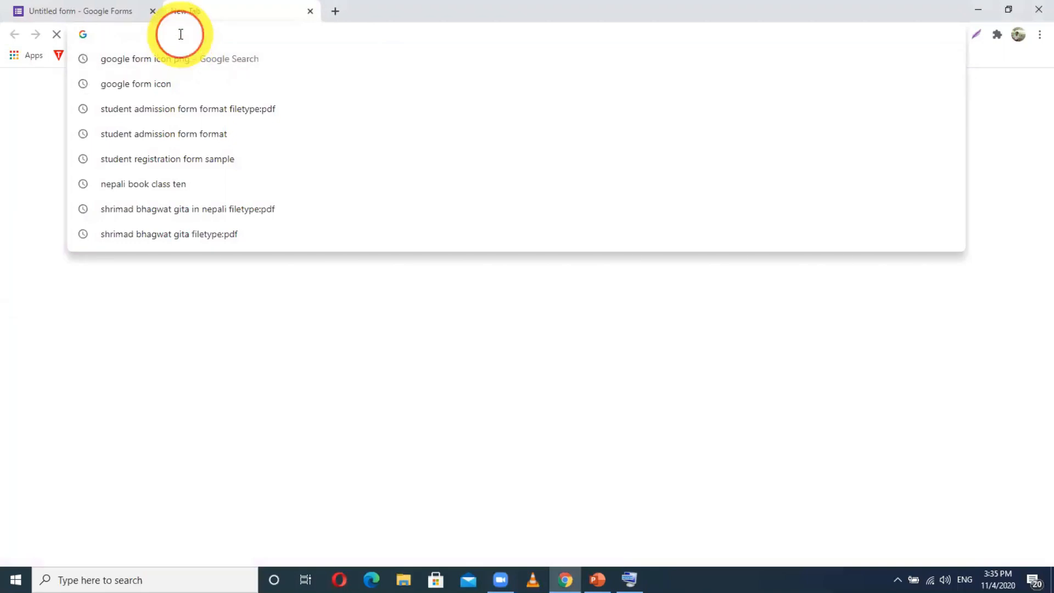
type("form")
key("Return")
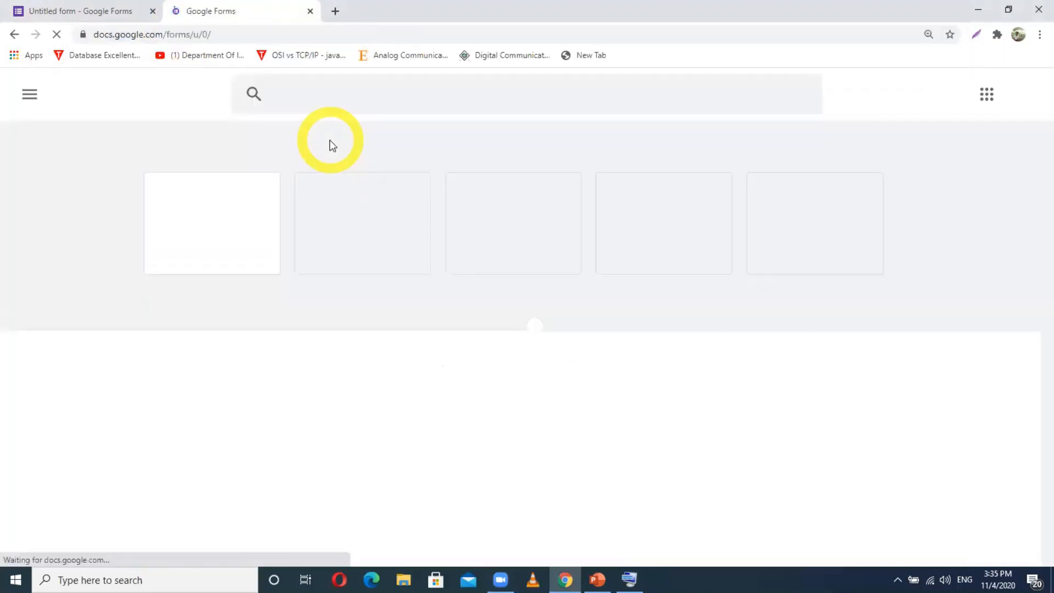
left_click(213, 235)
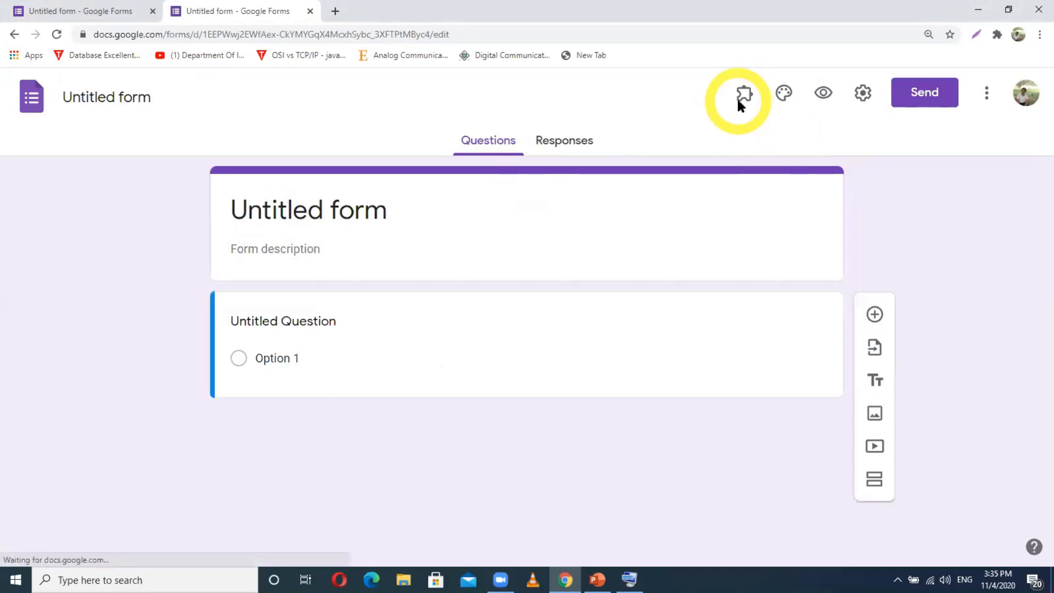
left_click(742, 100)
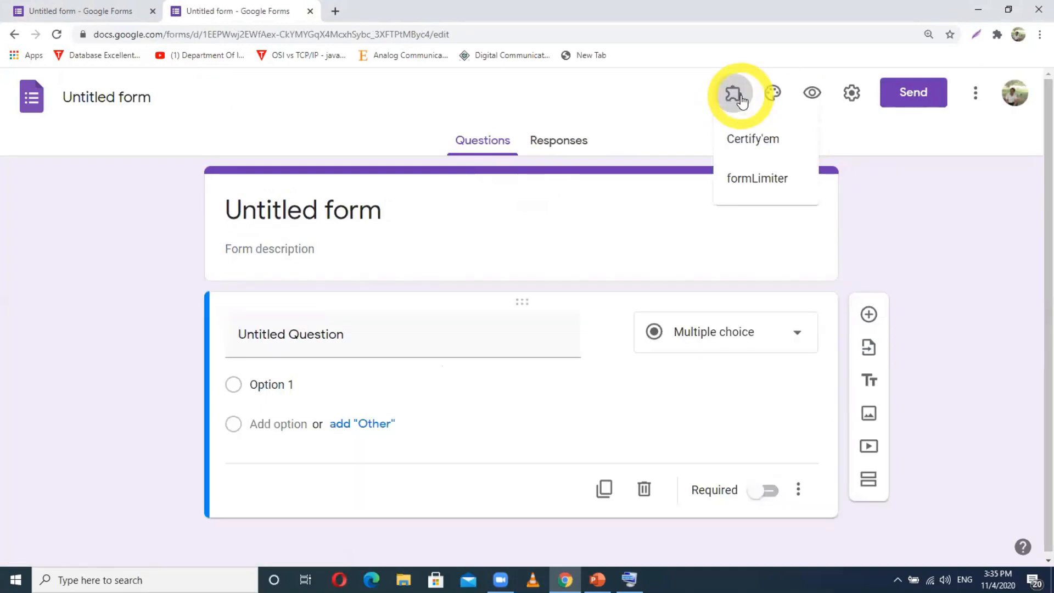
- Enable Certify'em for this quiz and generate its sample exam with Get Started
left_click(739, 141)
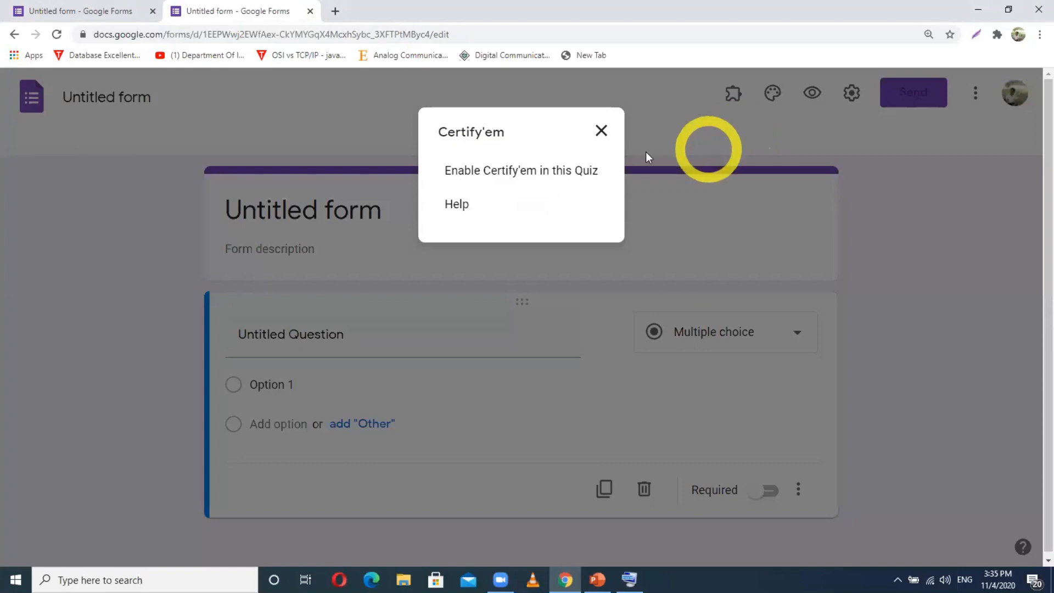
left_click(559, 173)
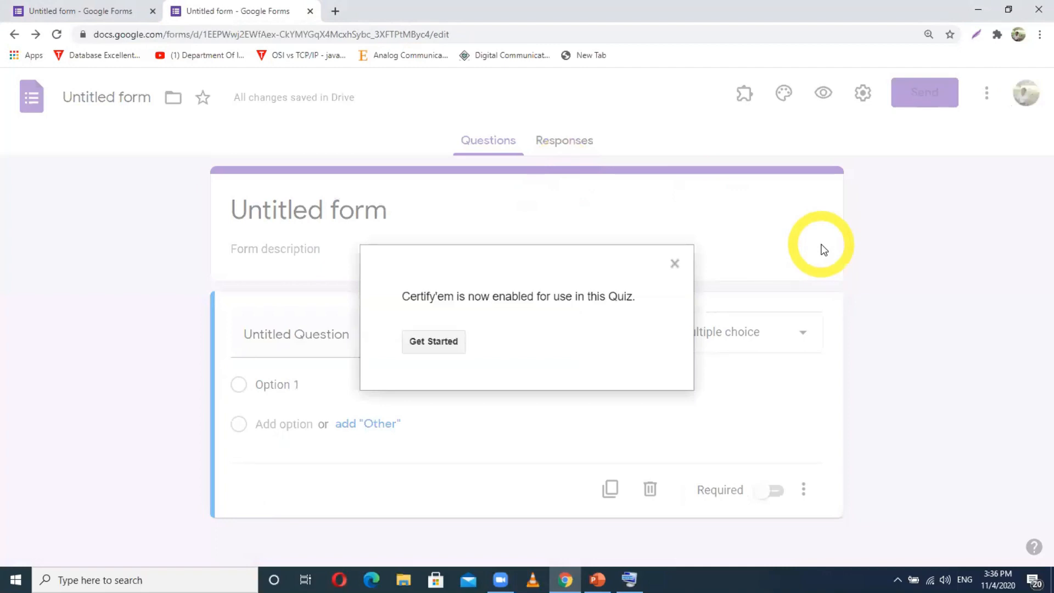
left_click(449, 343)
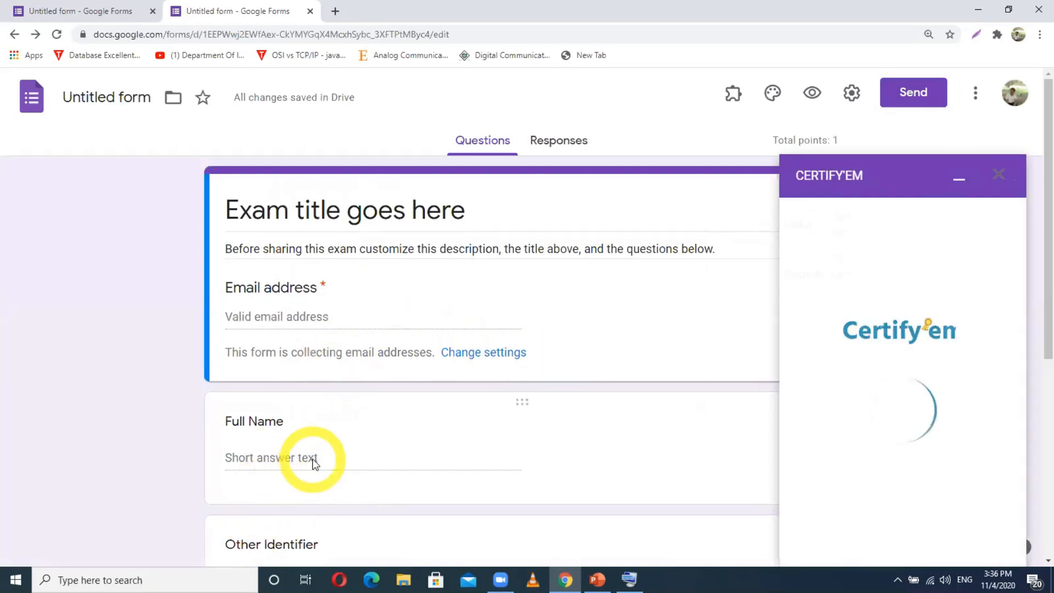
- Turn Certify'em certification on, keep the Golden certificate template, and close the panel
left_click(878, 239)
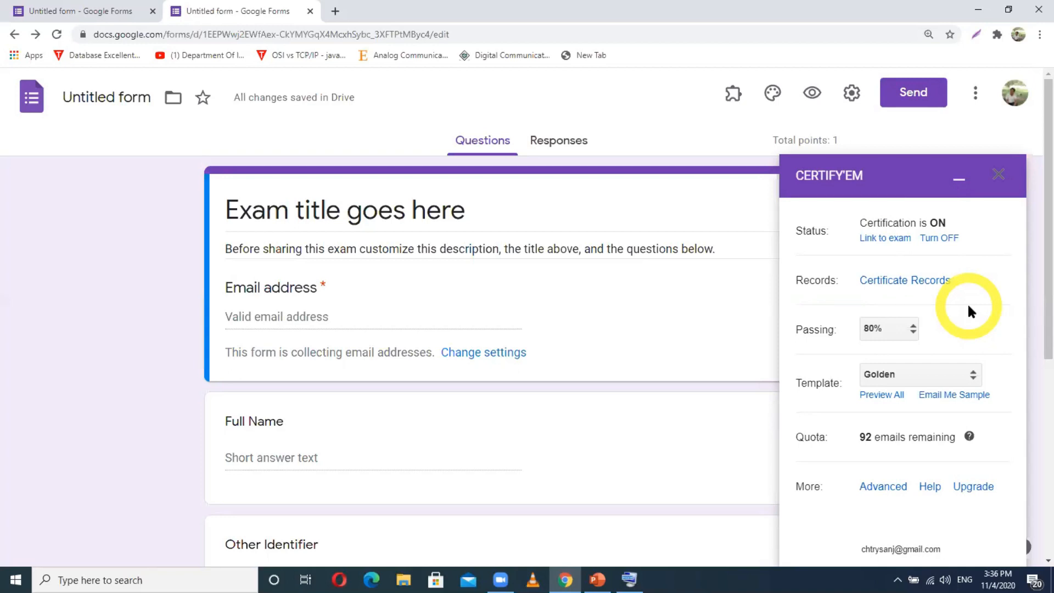
left_click(921, 379)
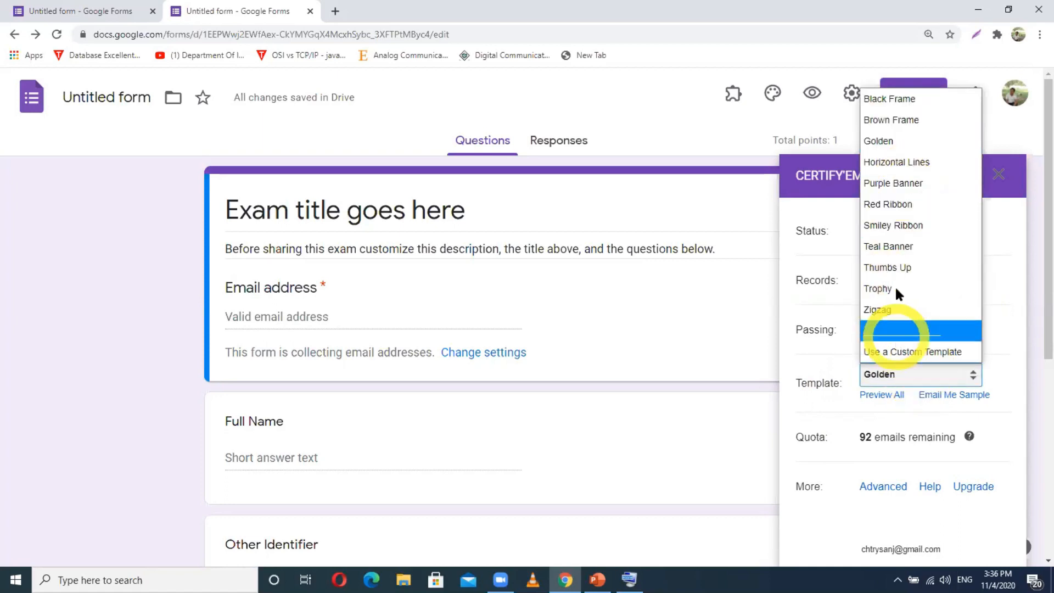
left_click(882, 143)
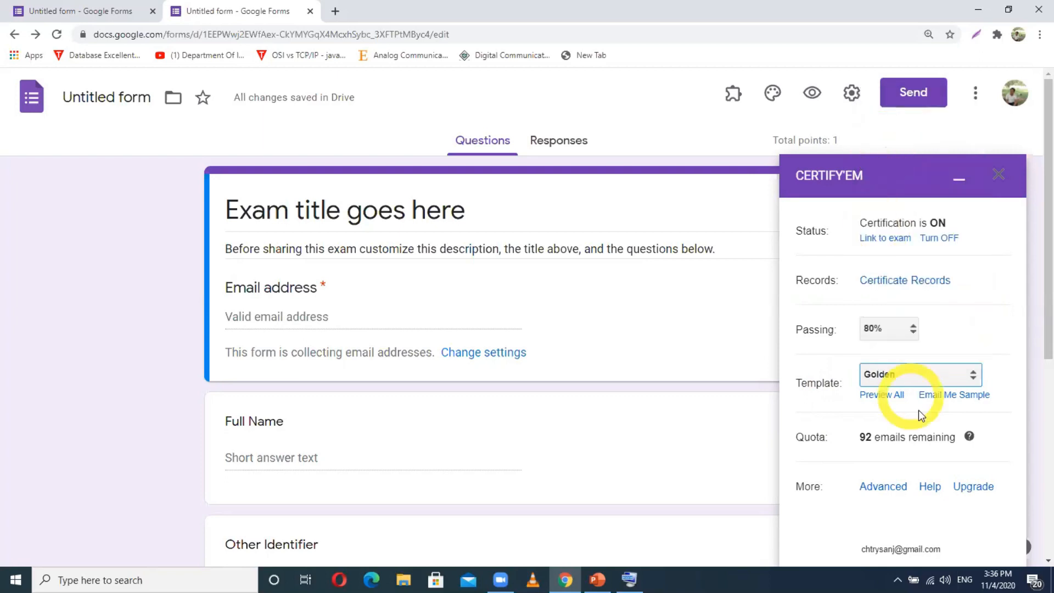
left_click(918, 375)
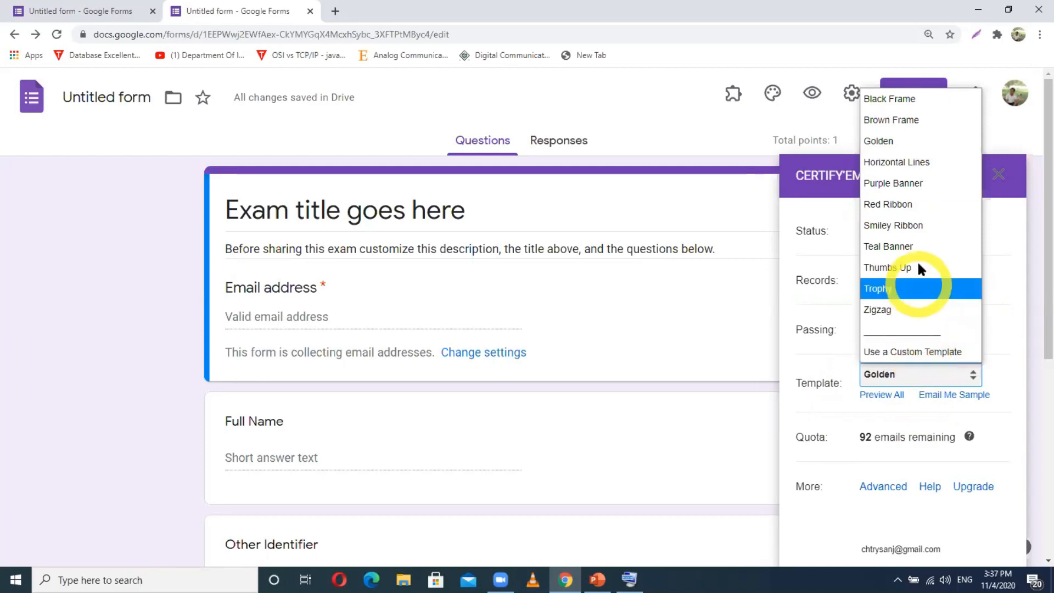
left_click(891, 144)
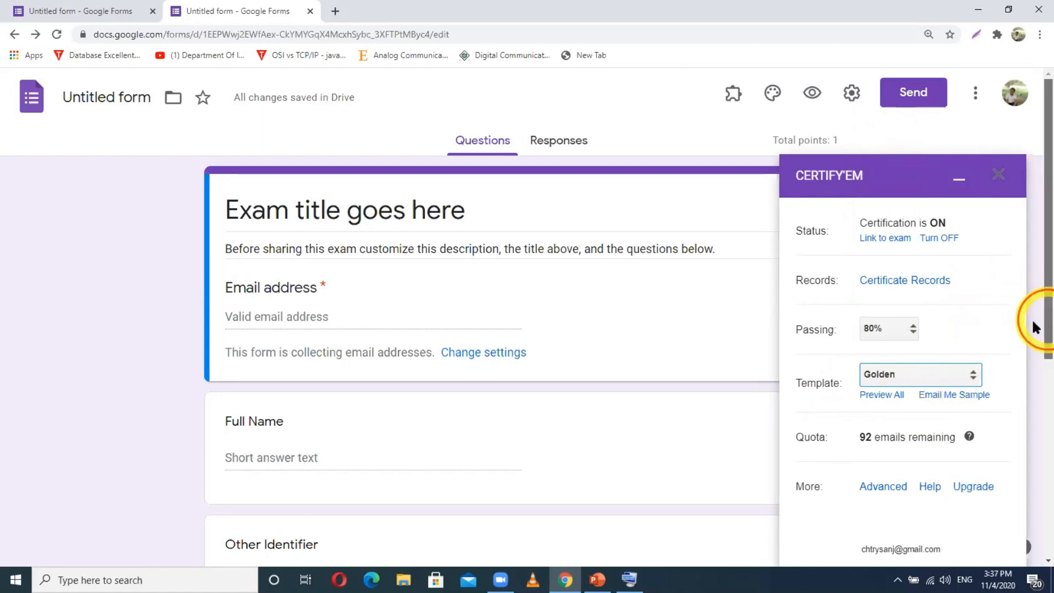
scroll(1032, 351, "down", 1)
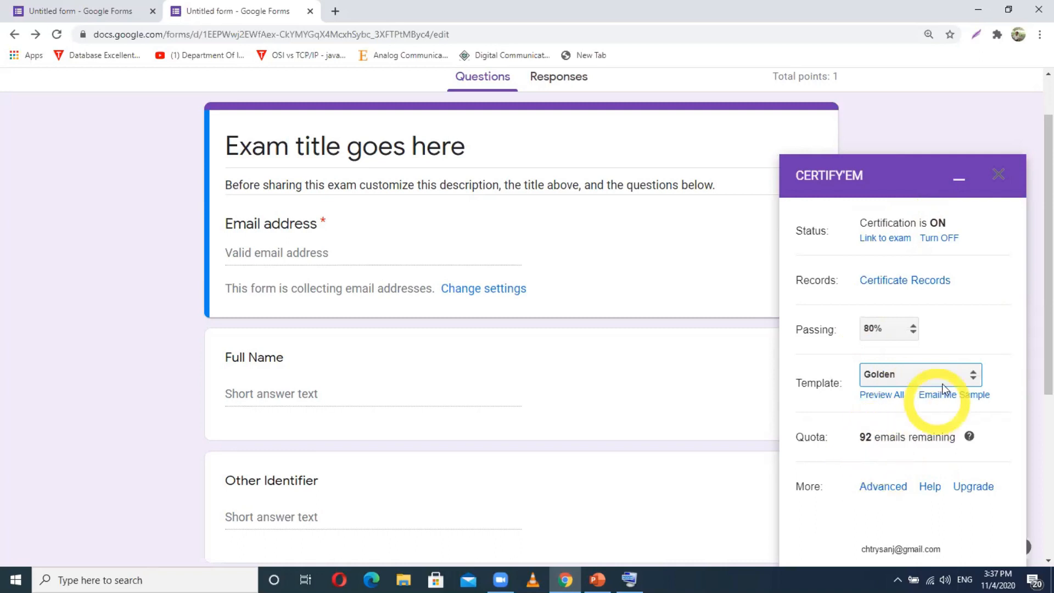
left_click(998, 174)
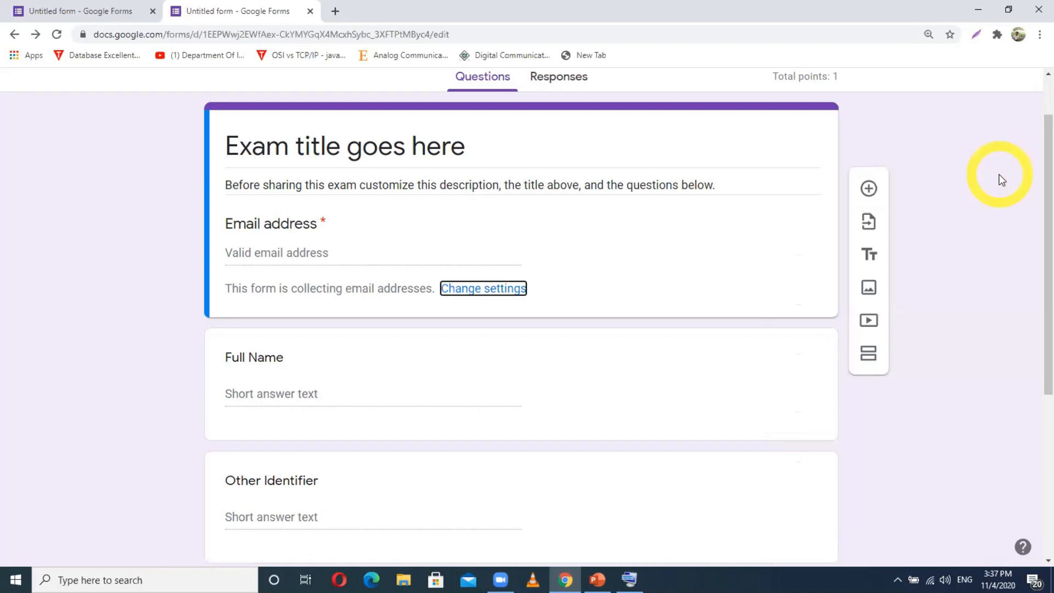
- Replace the form title with 'First Terminal Examination 2077', fixing typos along the way
left_click_drag(1032, 180, 1035, 188)
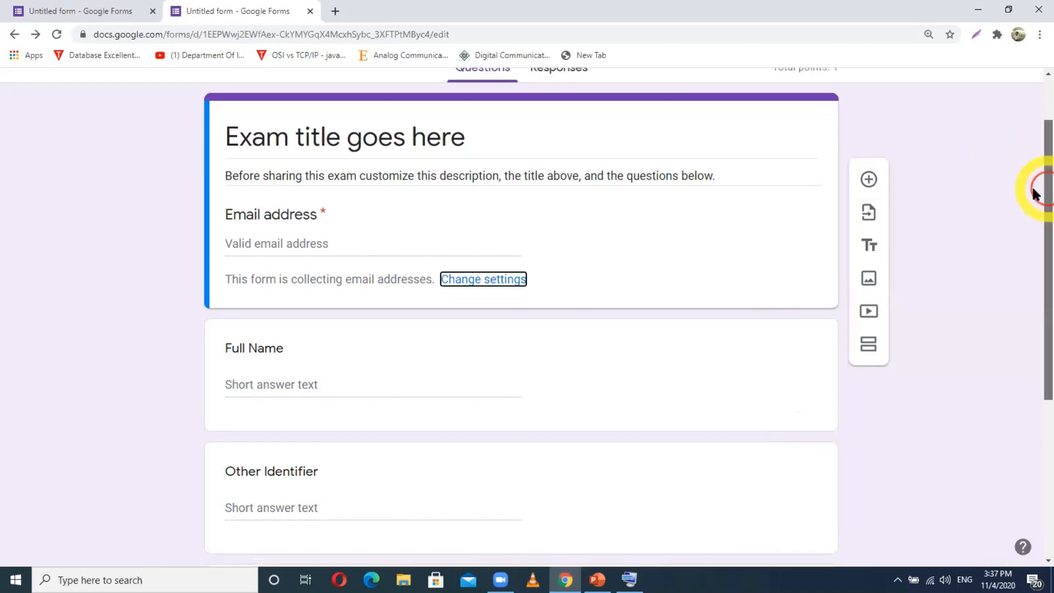
triple_click(351, 136)
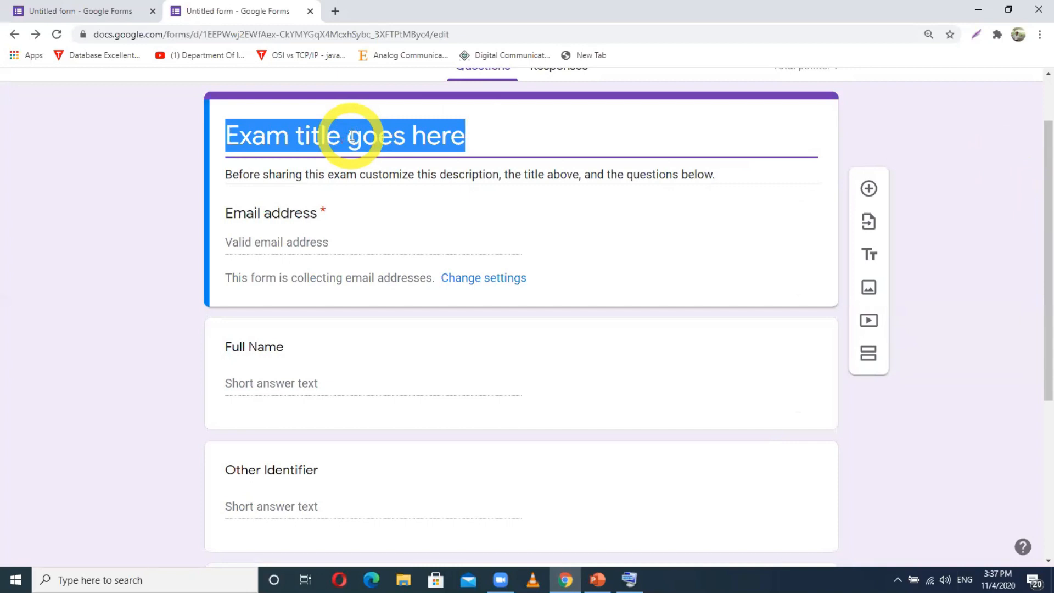
type("Fir")
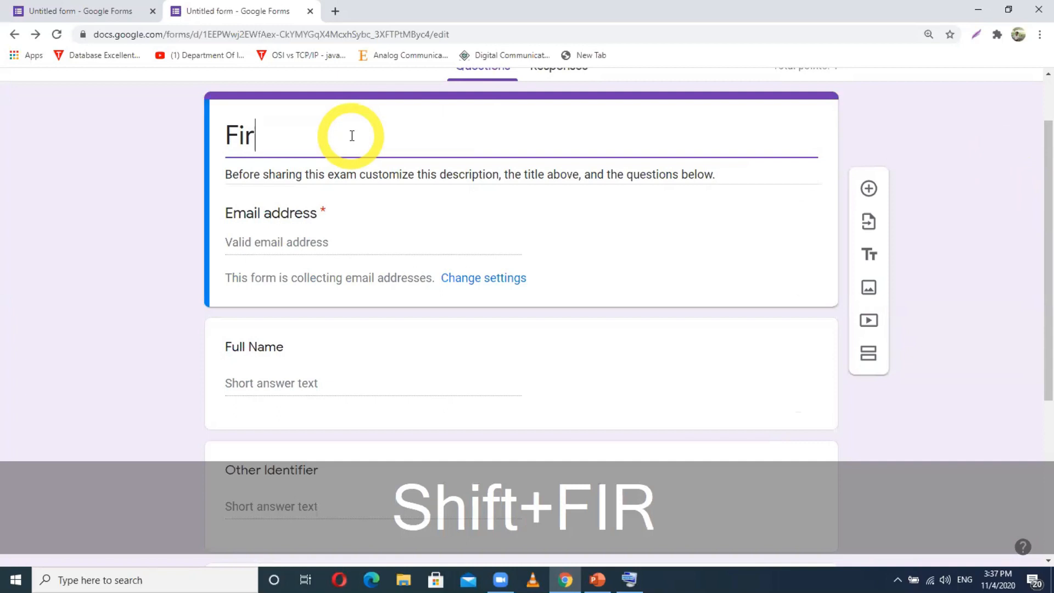
type("st Terminal Examoinat")
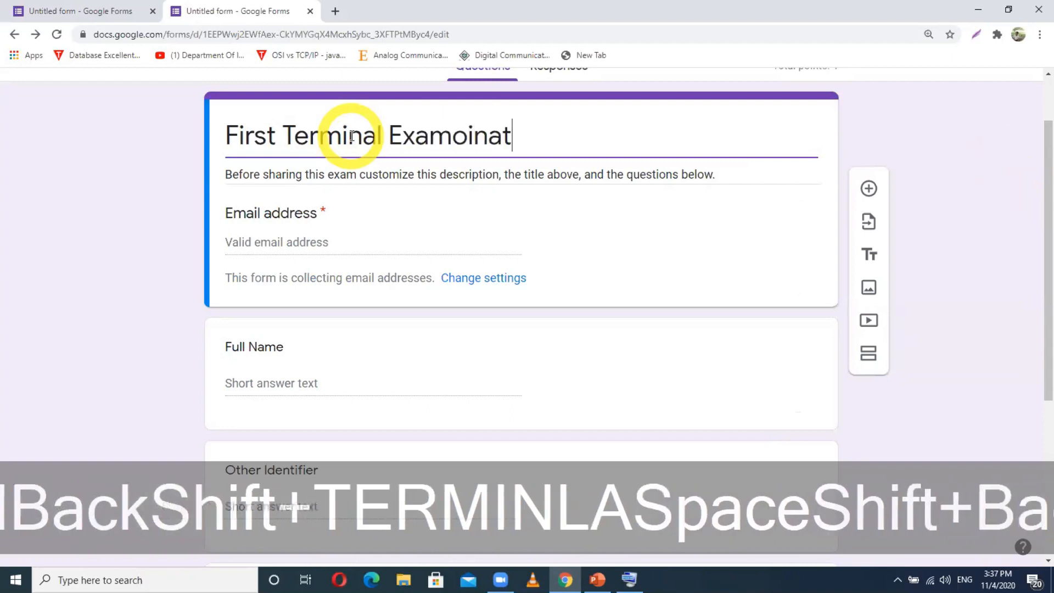
key("BackSpace")
key("BackSpace")
key("BackSpace")
key("BackSpace")
type("i")
key("BackSpace")
key("BackSpace")
type("ination")
type(" w0")
key("BackSpace")
key("BackSpace")
key("BackSpace")
type("2077")
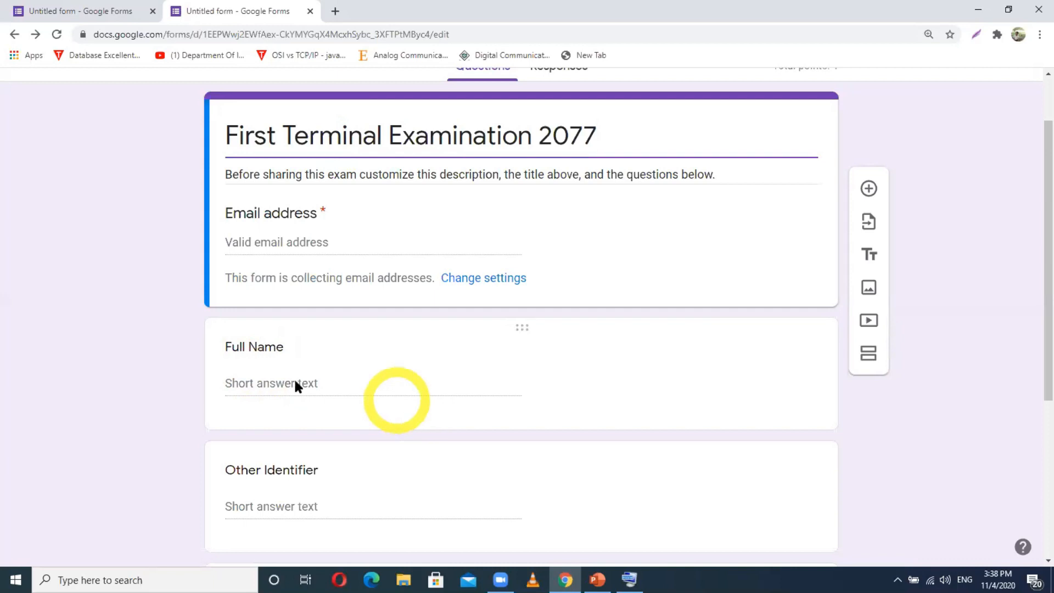
- Make the Full Name question required
left_click(252, 369)
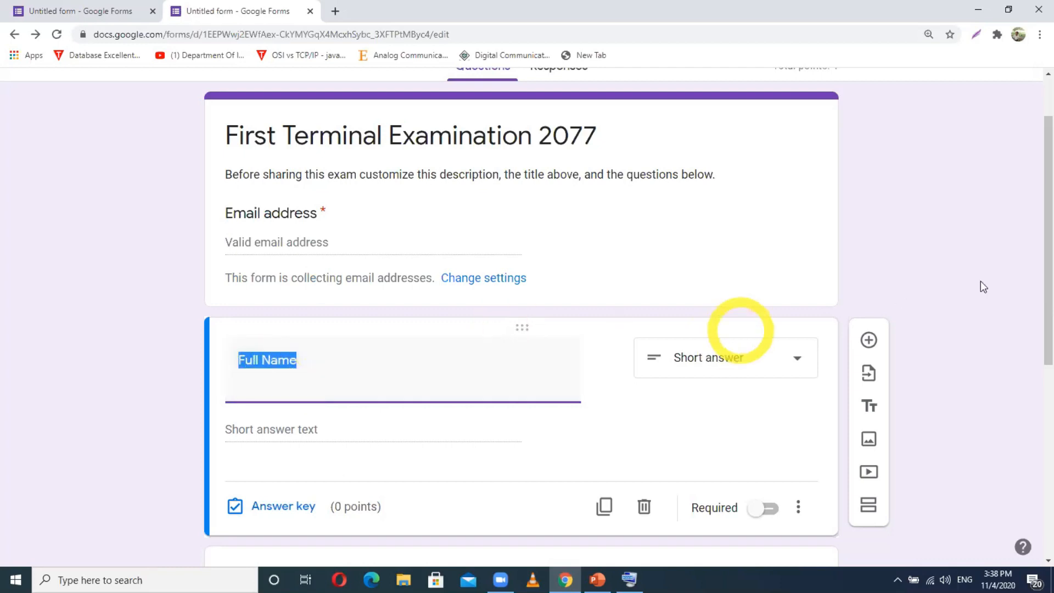
left_click_drag(1036, 281, 1036, 345)
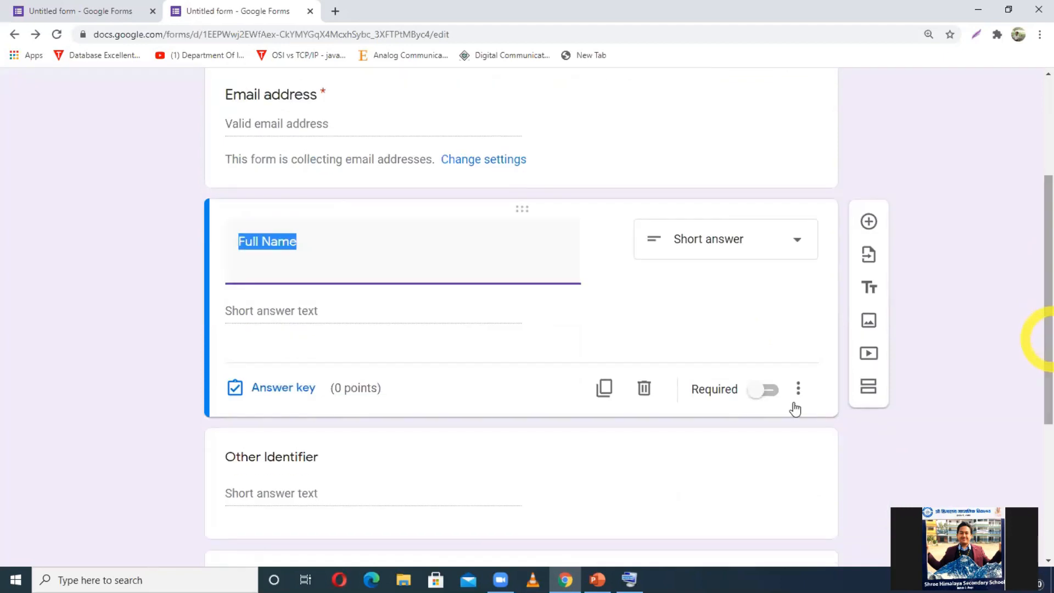
left_click(768, 390)
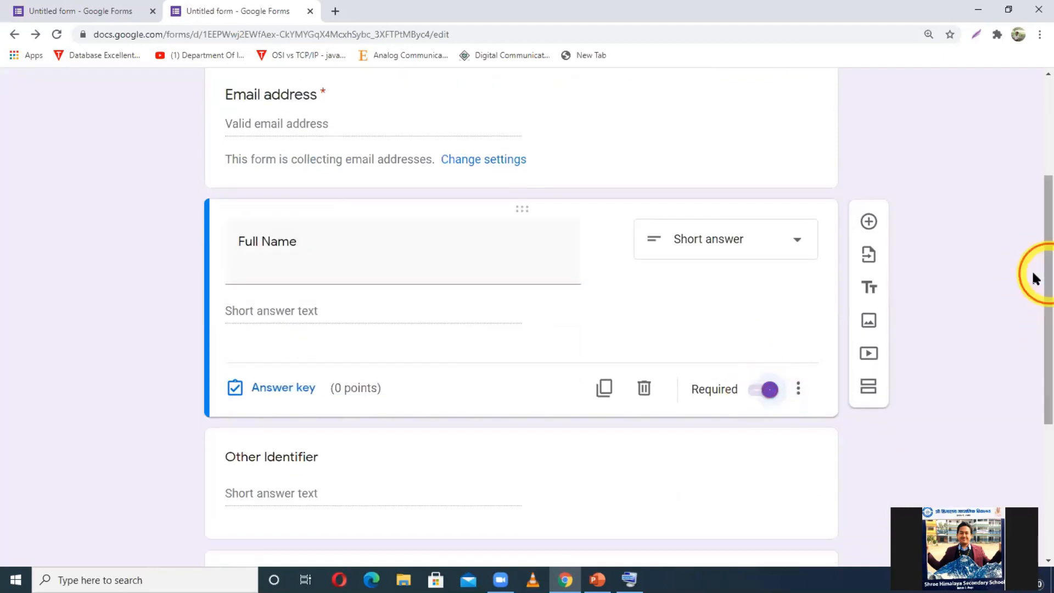
left_click_drag(1035, 278, 1035, 302)
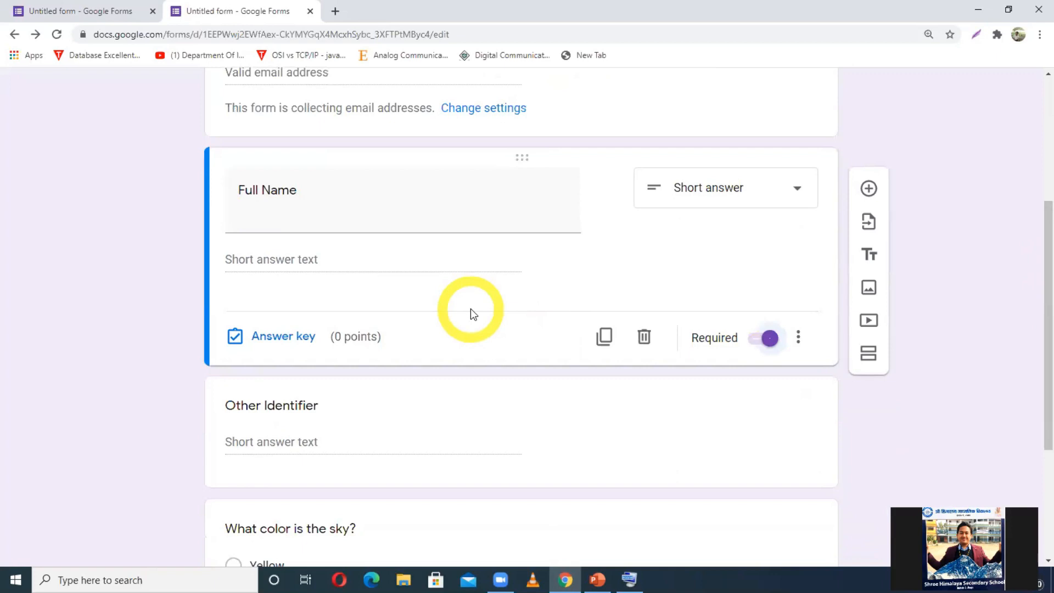
- Rename the Other Identifier question to 'School's Name'
left_click(259, 418)
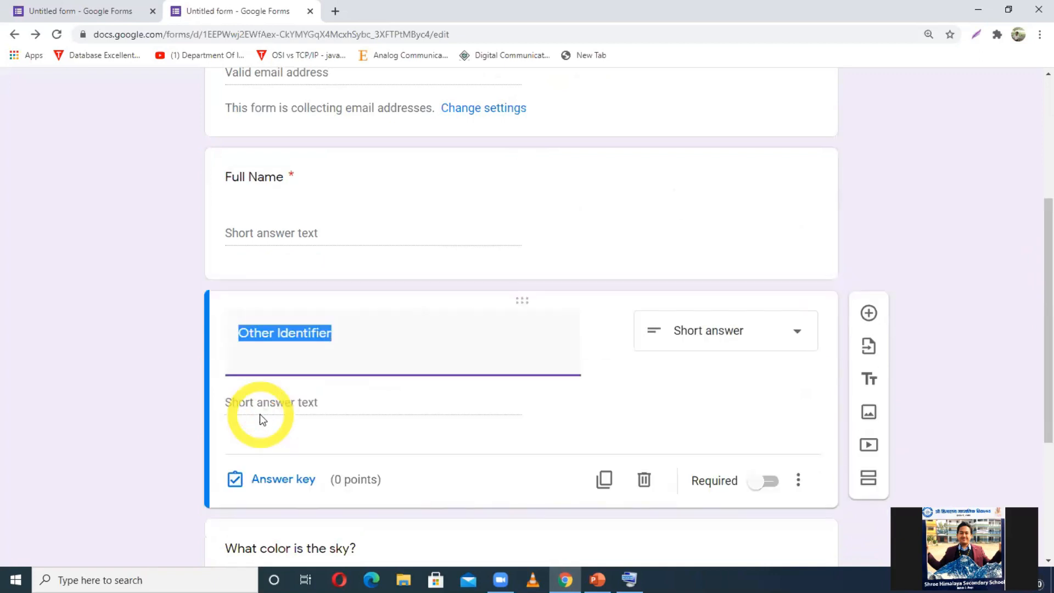
type("School \\")
key("BackSpace")
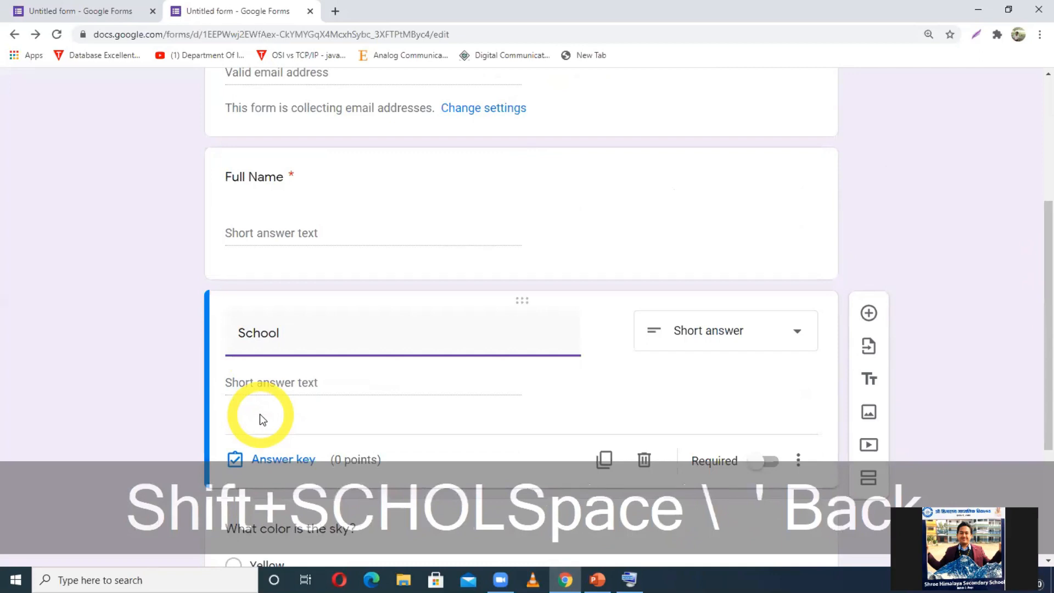
type("'s Name")
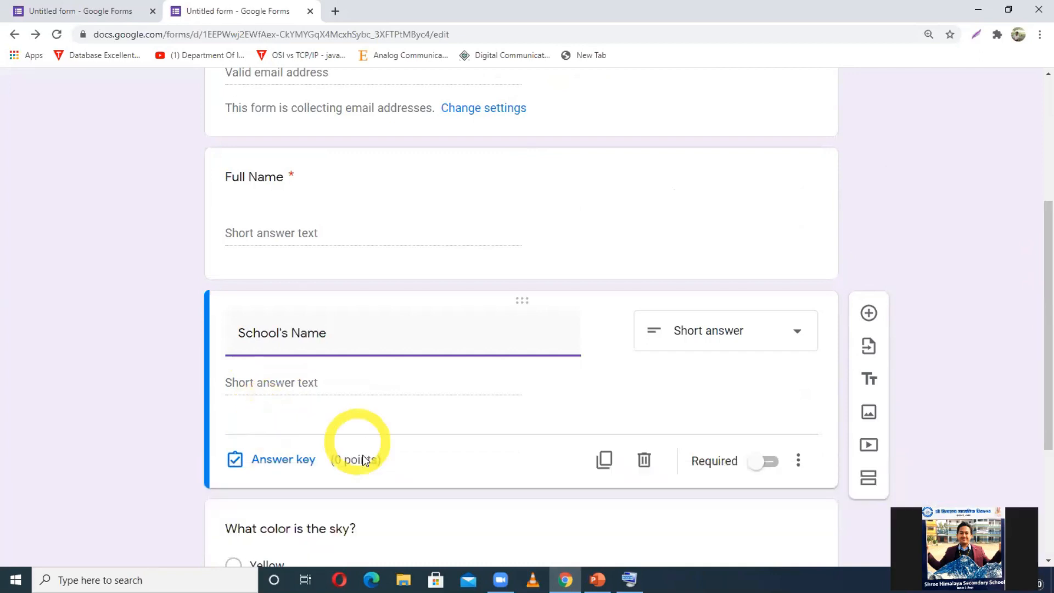
left_click_drag(1036, 300, 1036, 401)
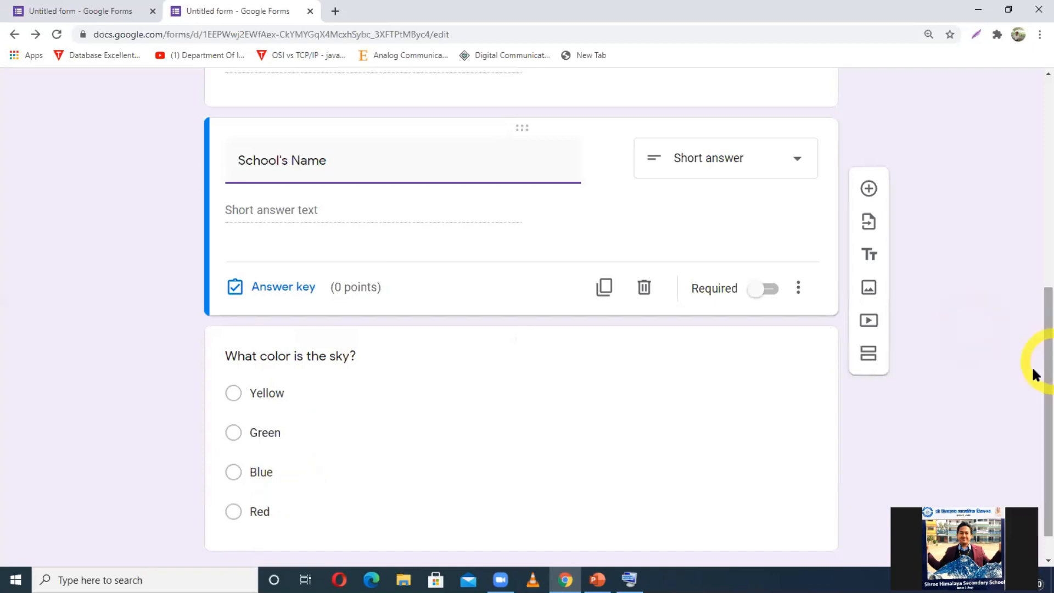
- Turn on Required for the School's Name question
left_click_drag(1037, 372, 1035, 258)
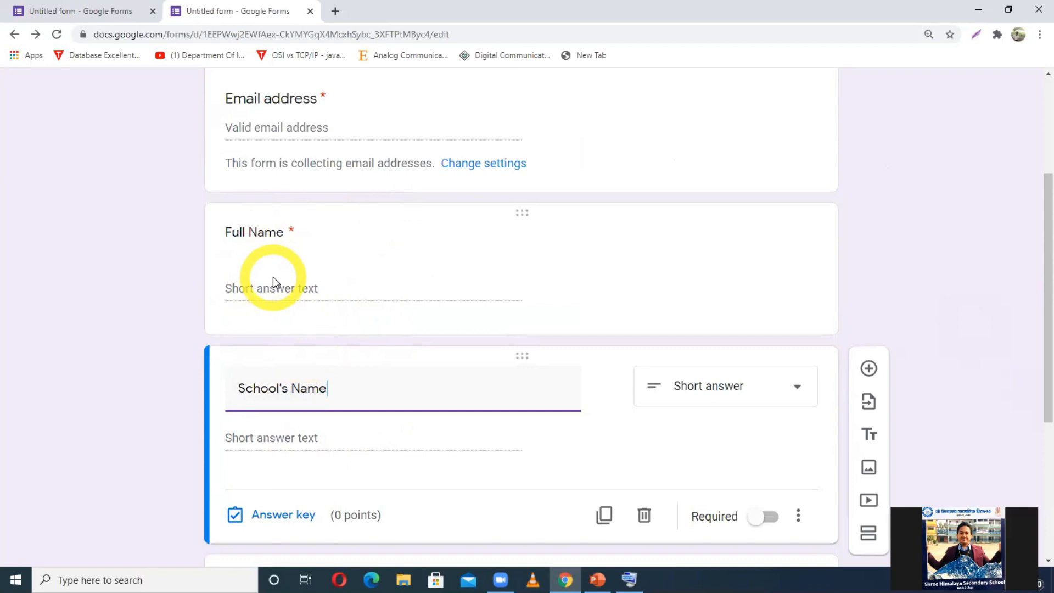
left_click(242, 237)
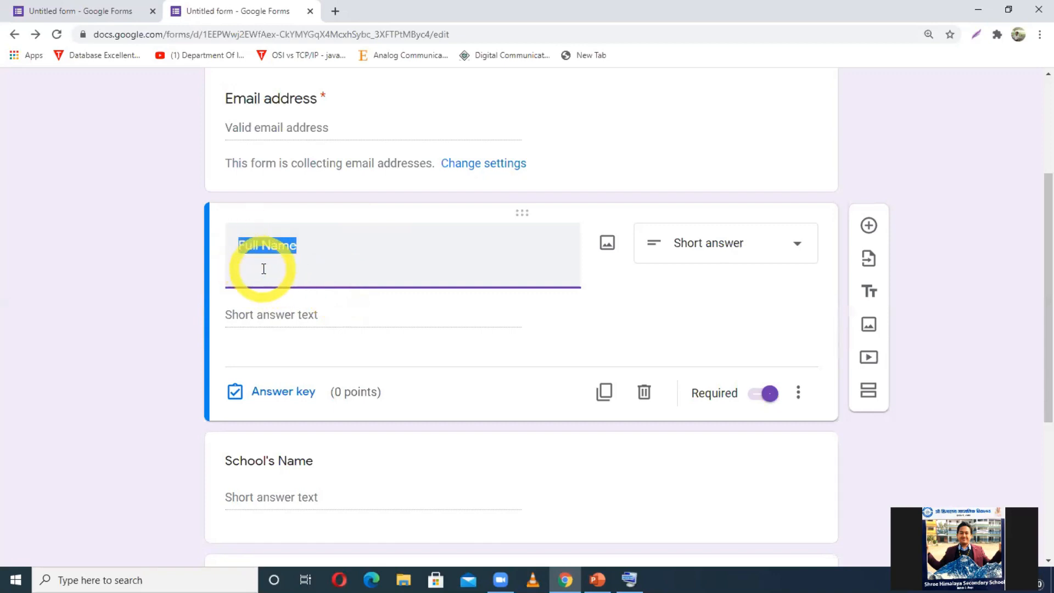
left_click_drag(1034, 230, 1036, 275)
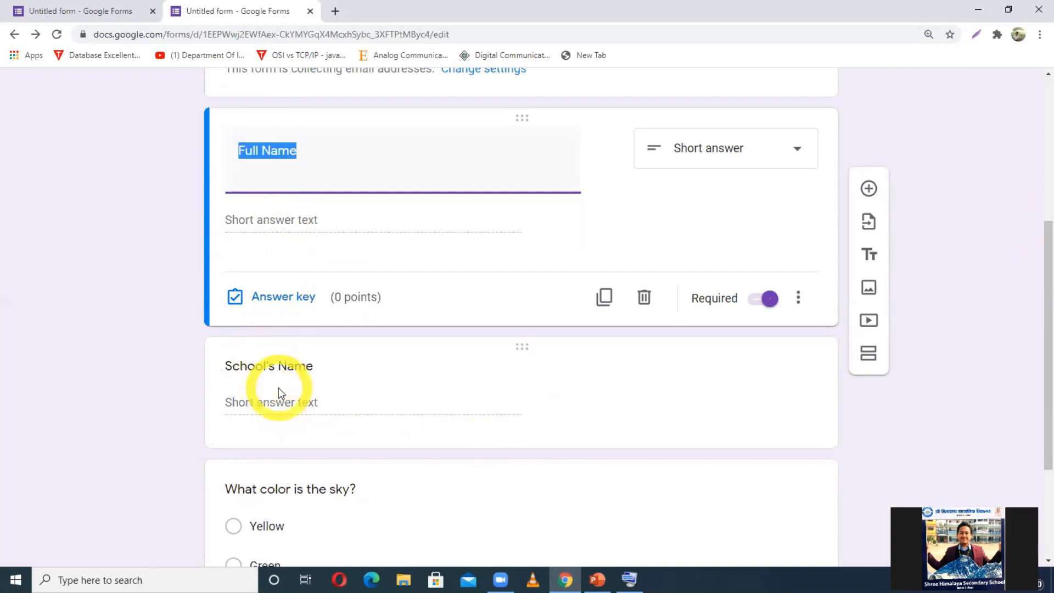
left_click(308, 392)
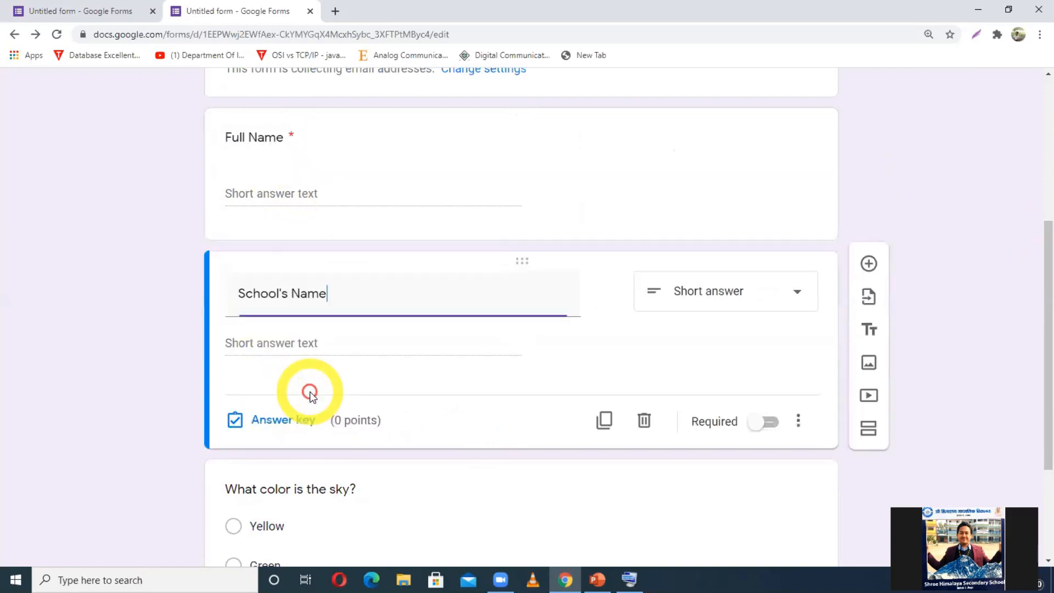
left_click(767, 421)
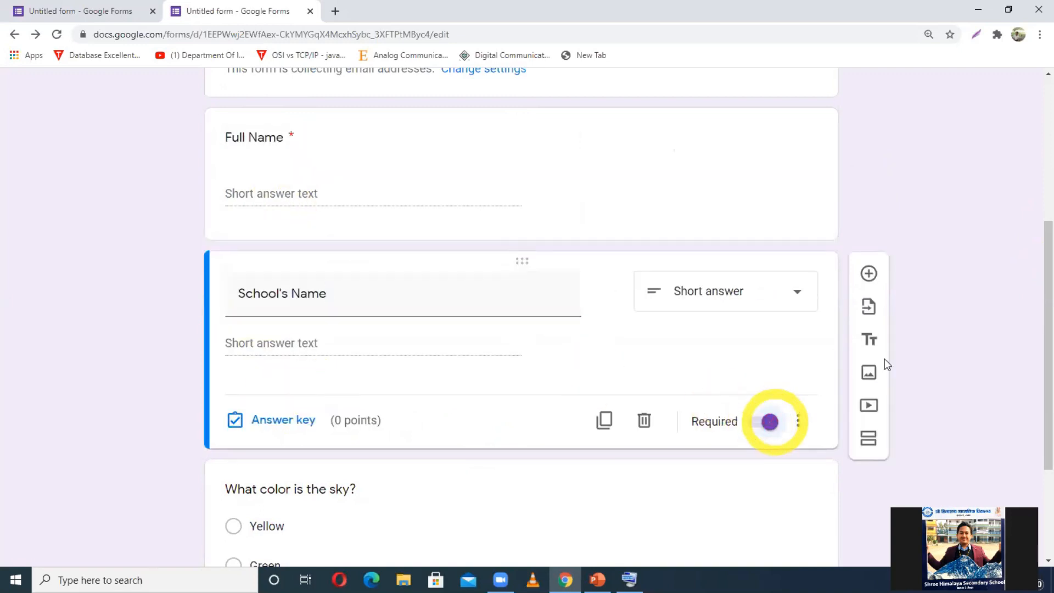
left_click_drag(1035, 279, 1033, 383)
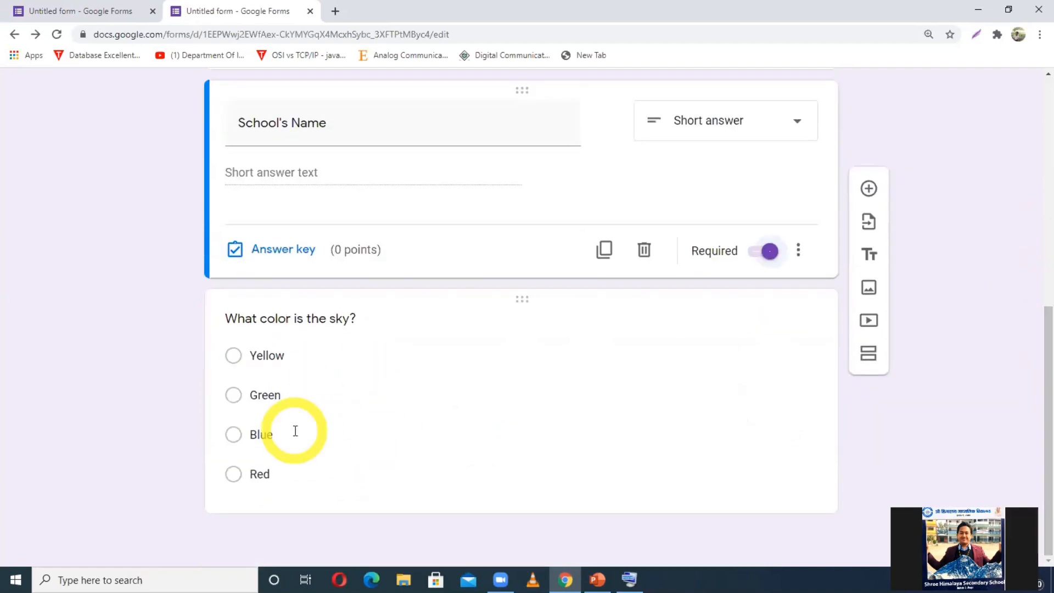
- Set the sky colour question's answer key to Blue, worth 2 points
left_click(295, 392)
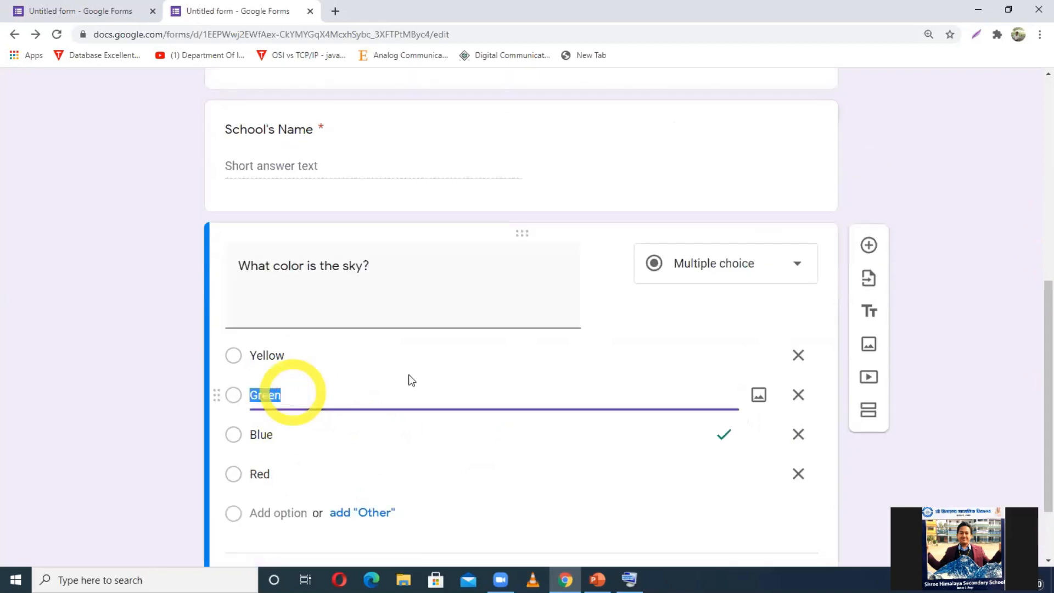
left_click_drag(1049, 299, 1049, 354)
left_click(283, 487)
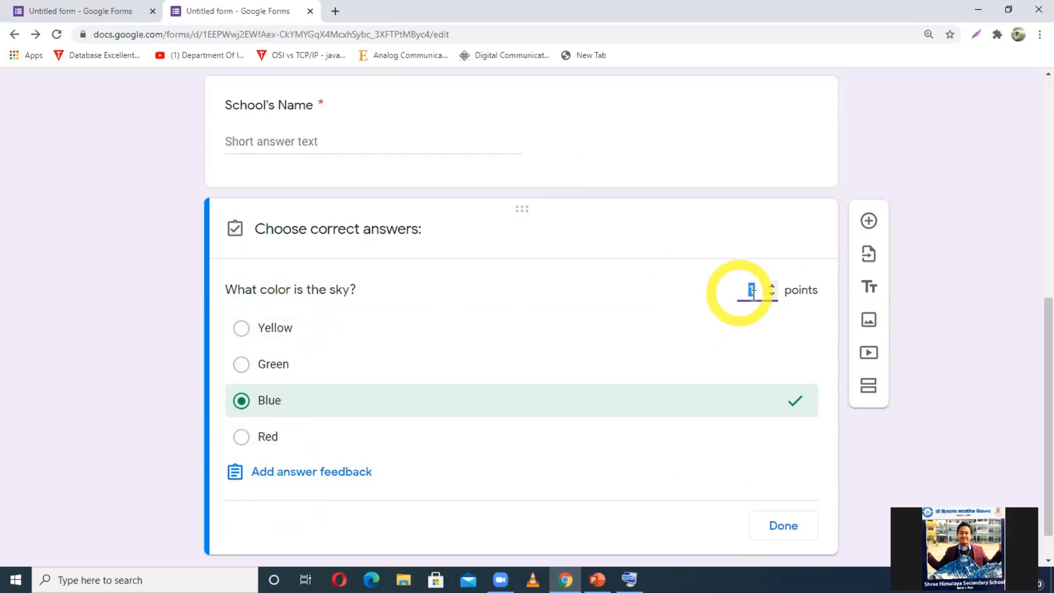
left_click(770, 288)
left_click(770, 288)
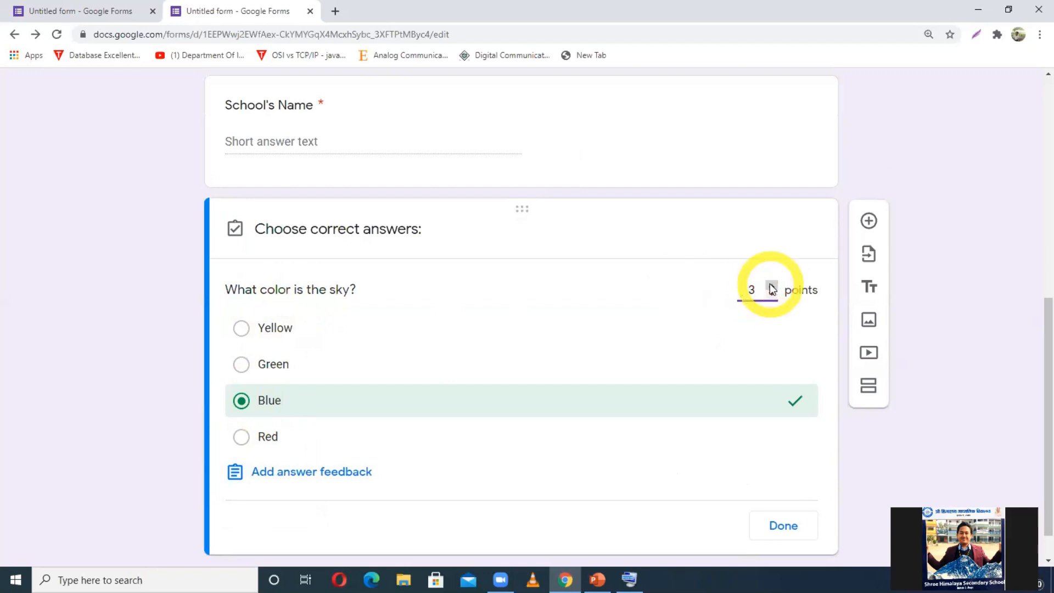
left_click(772, 294)
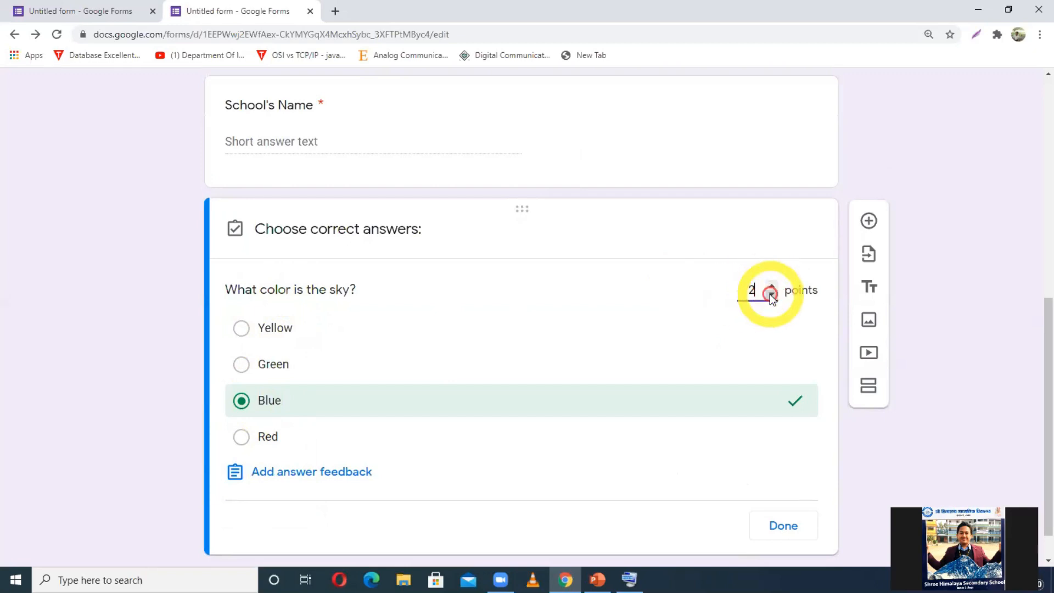
left_click(775, 527)
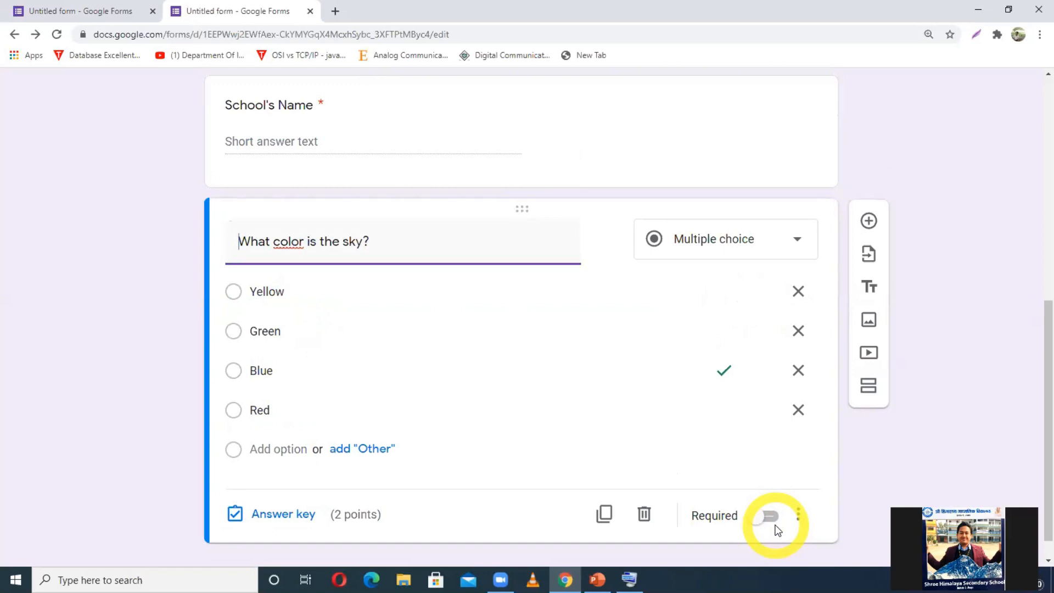
left_click_drag(1046, 333, 1046, 346)
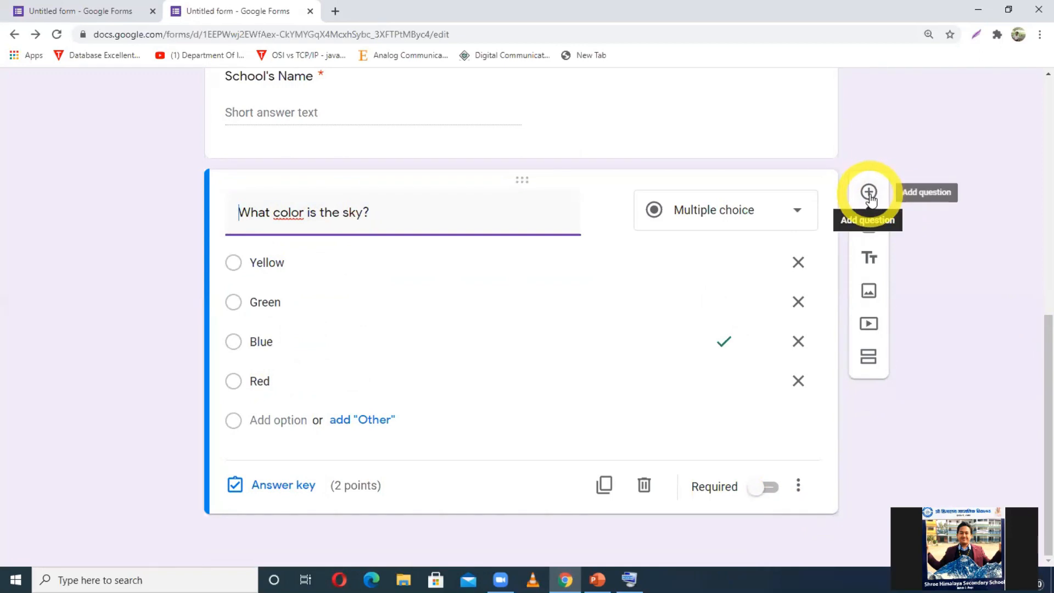
left_click_drag(1036, 379, 1036, 142)
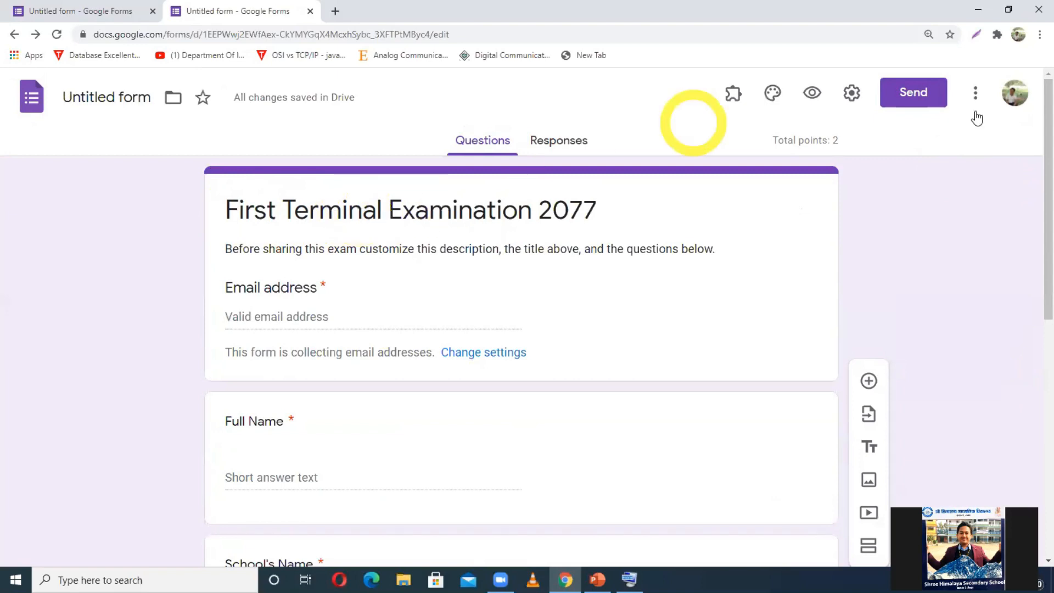
- Copy the form's shortened share link, then minimize Chrome to the desktop
left_click(908, 94)
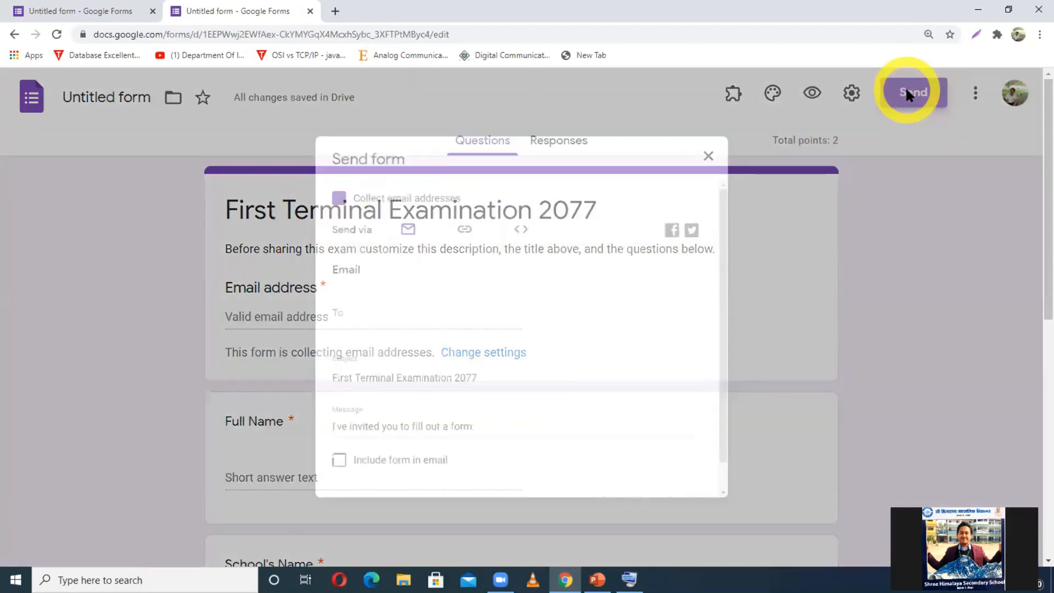
left_click(455, 218)
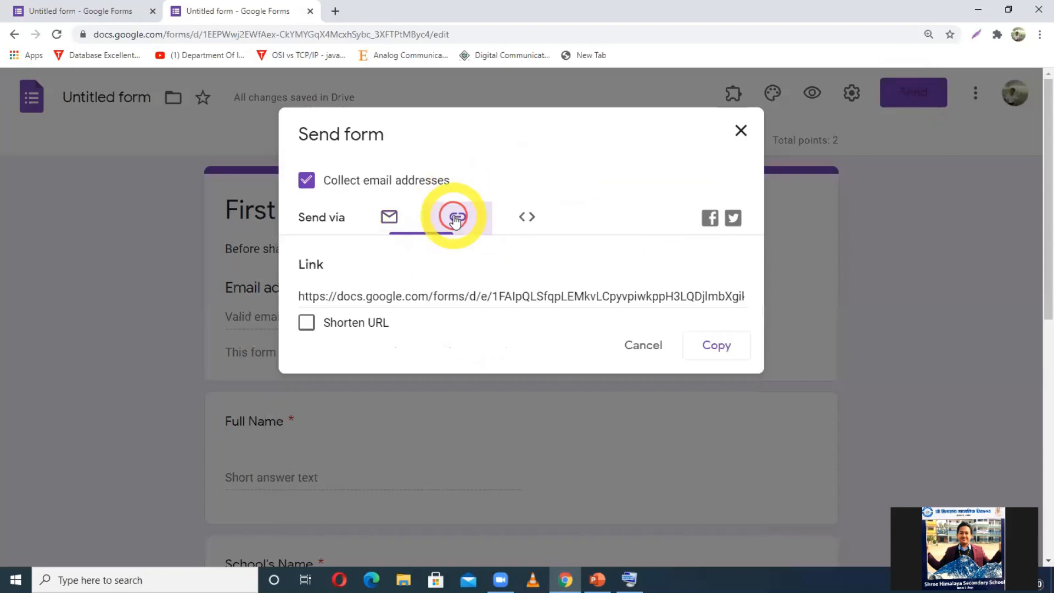
left_click(307, 323)
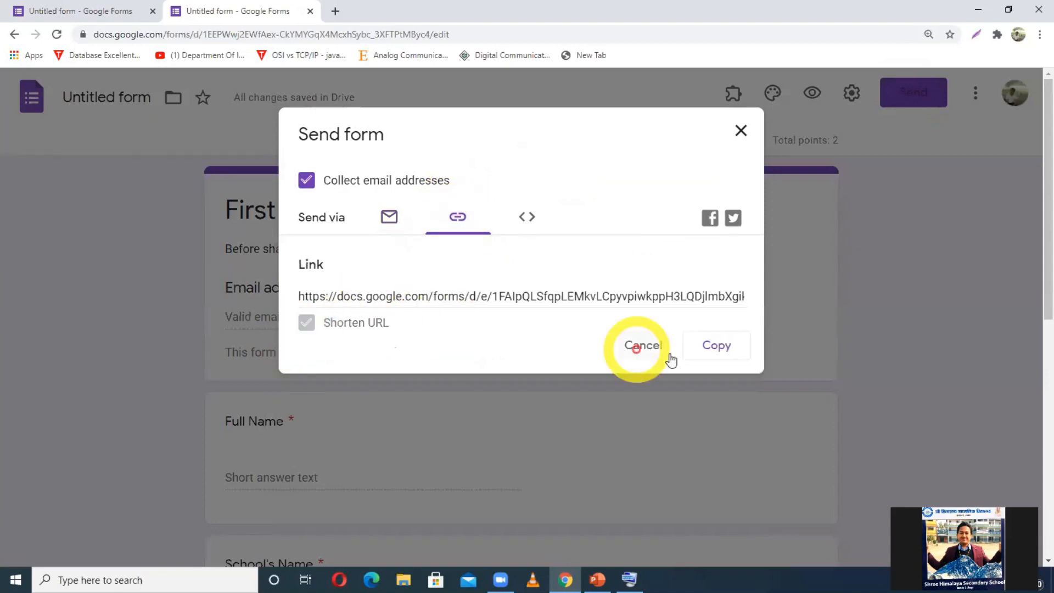
left_click(711, 347)
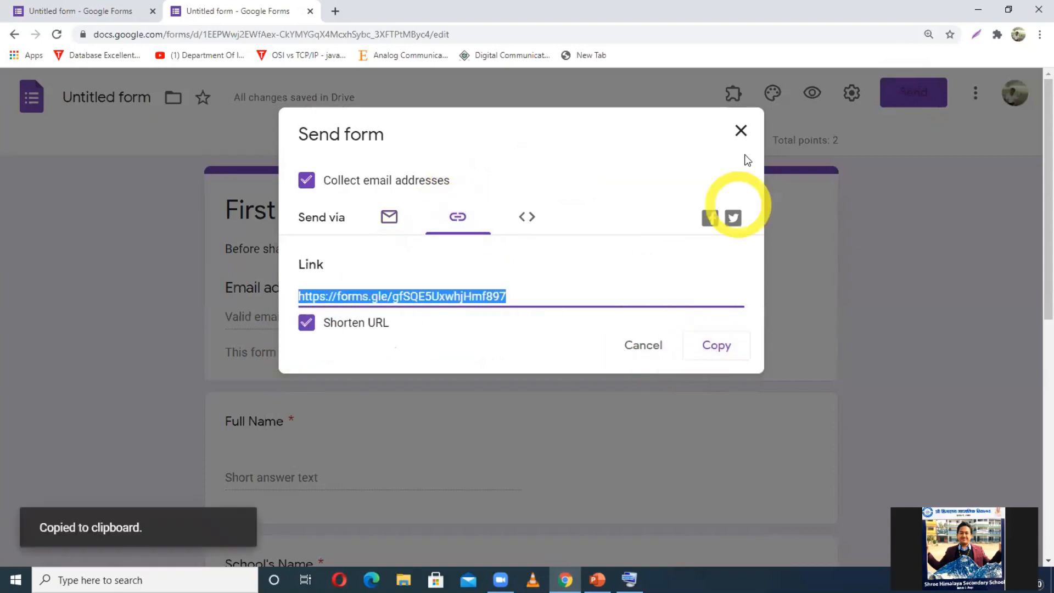
left_click(739, 133)
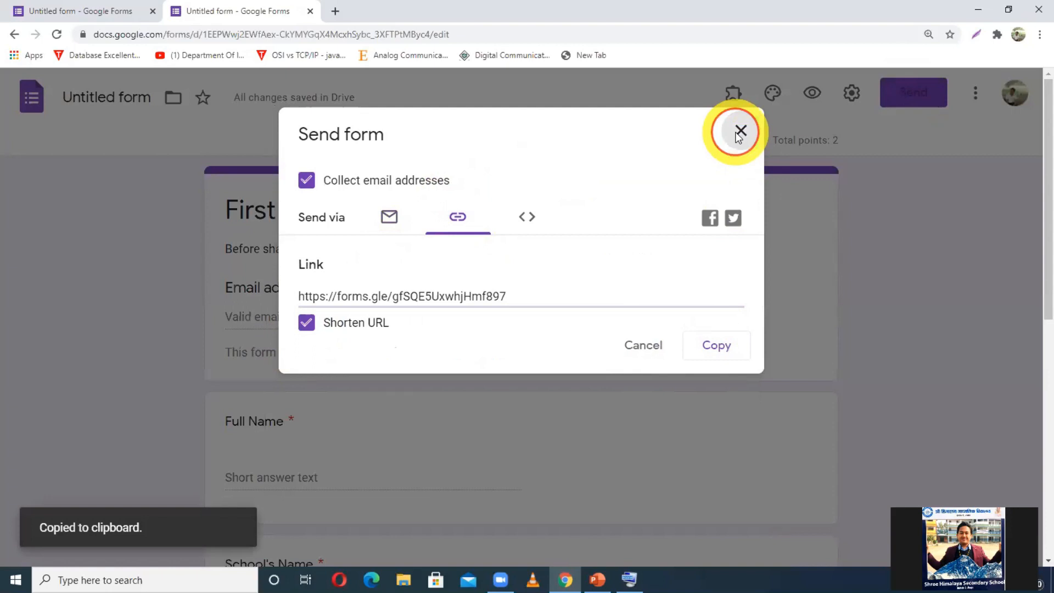
key("super+d")
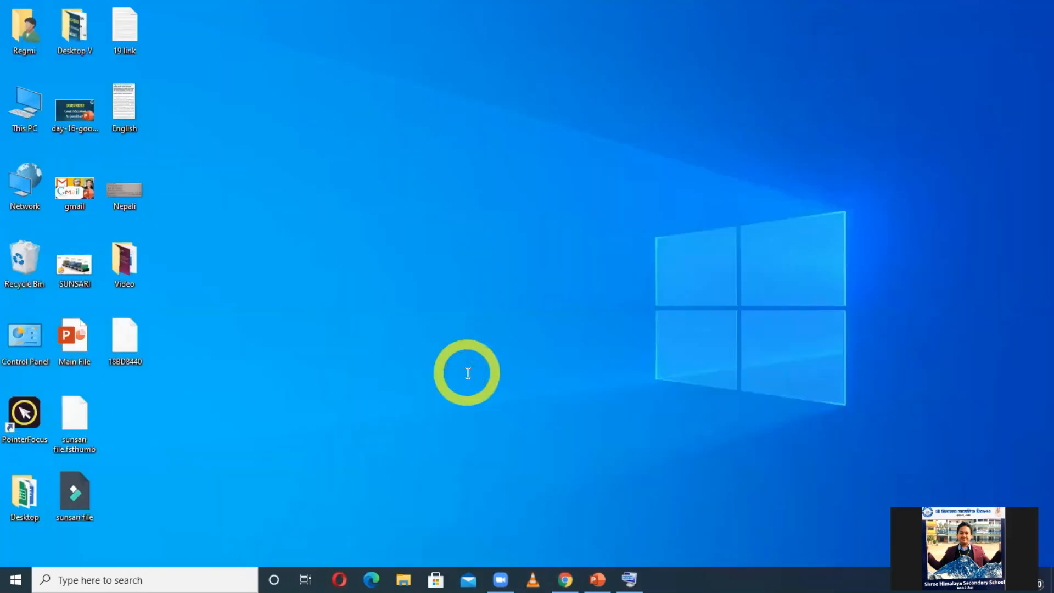
- Paste the link to open a blank Untitled form and maximize the browser window
key("ctrl+v")
key("Return")
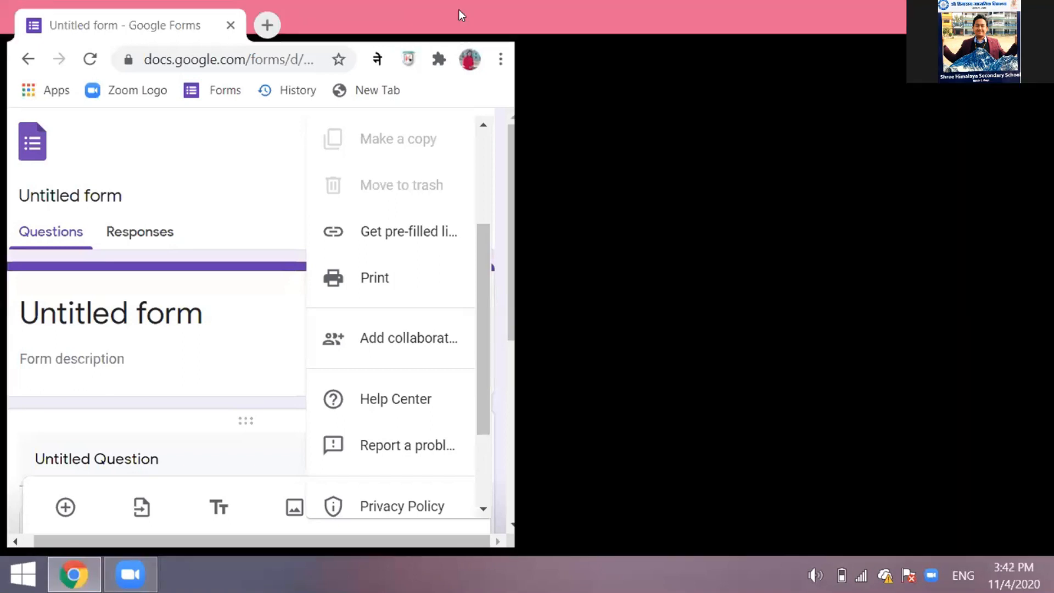
left_click(457, 12)
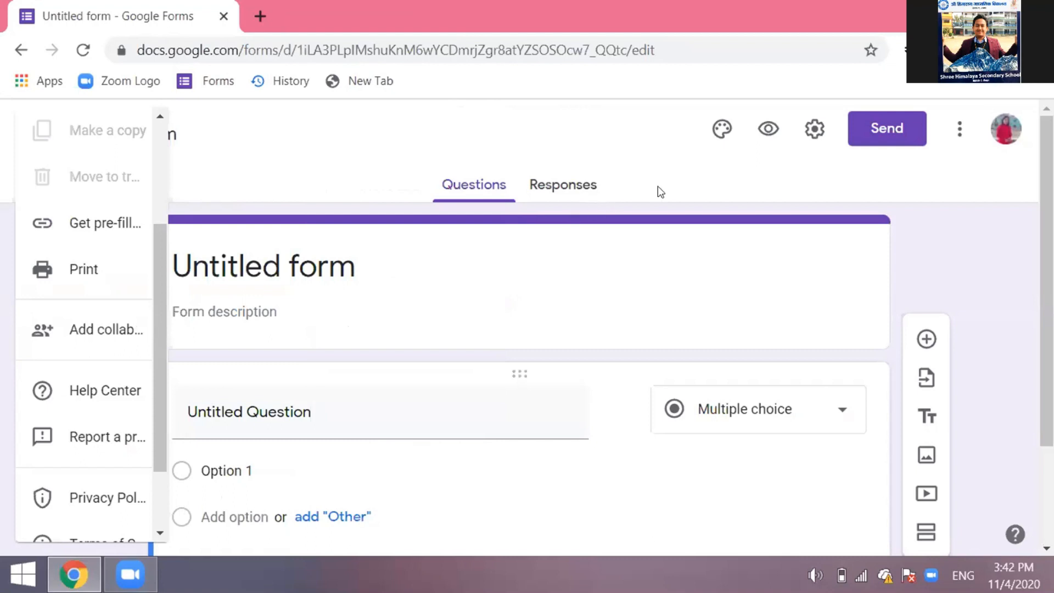
- Search the add-on marketplace for 'cert' and open the Certify'em listing
left_click(958, 136)
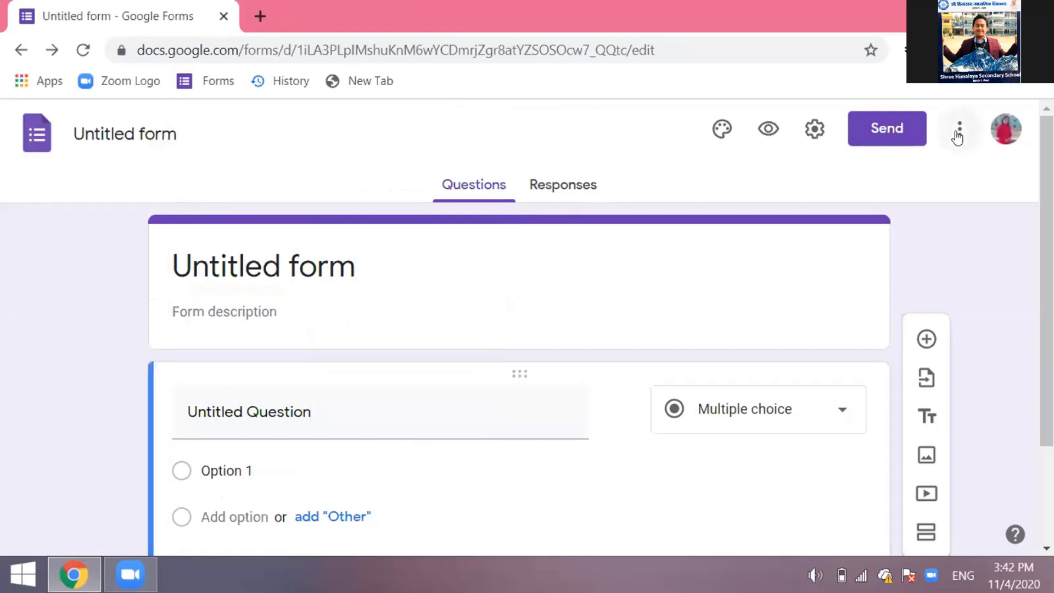
left_click(958, 136)
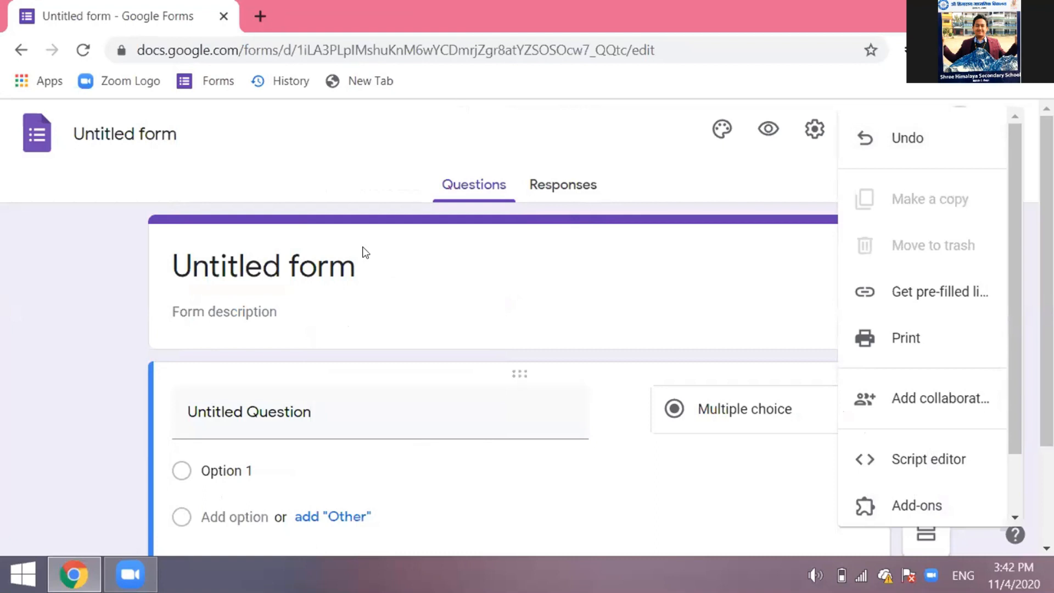
left_click_drag(1011, 430, 1007, 465)
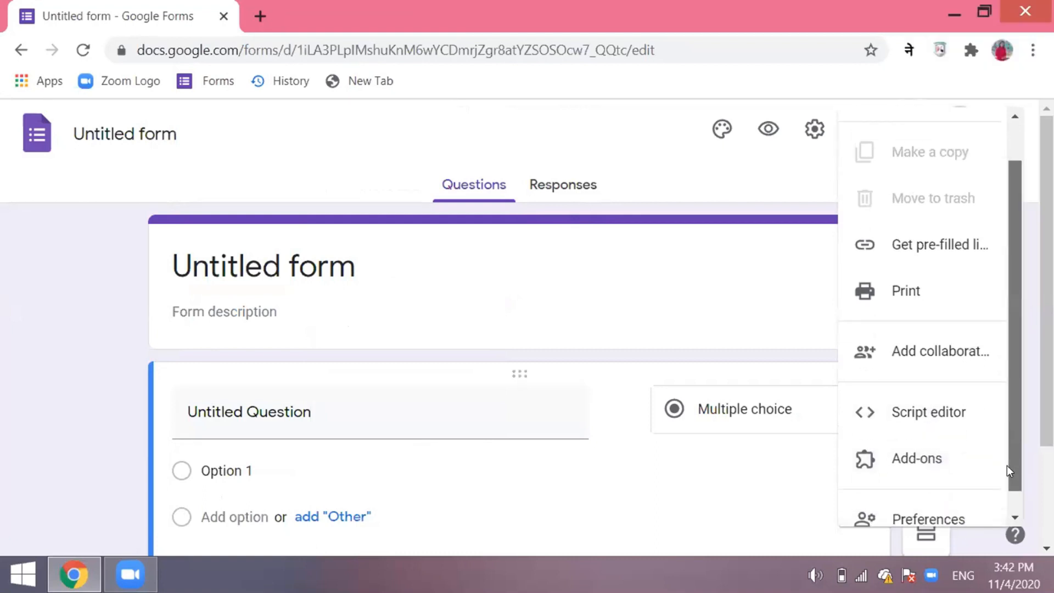
left_click(935, 470)
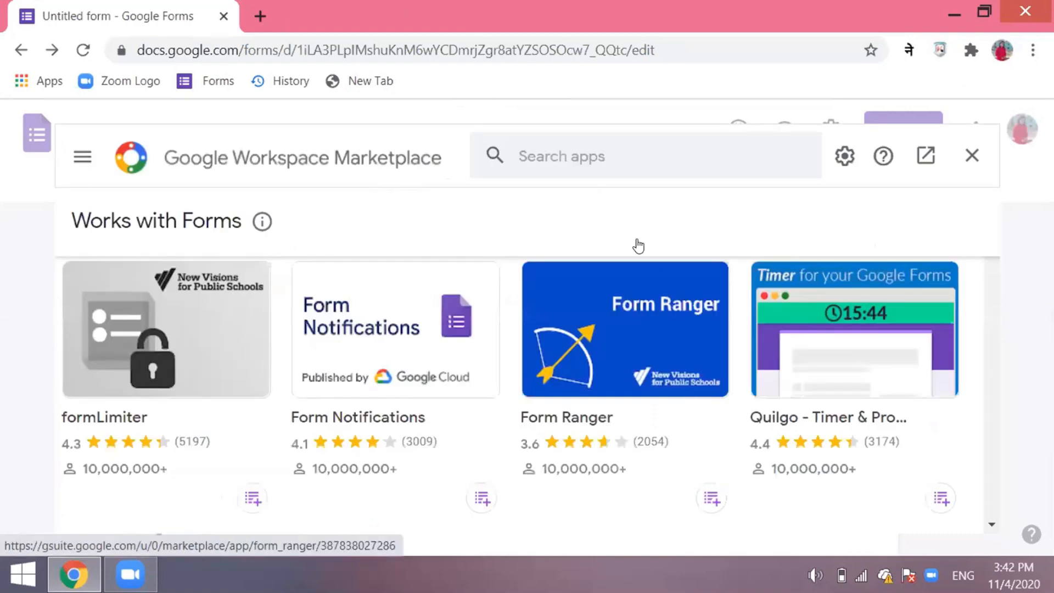
left_click(599, 155)
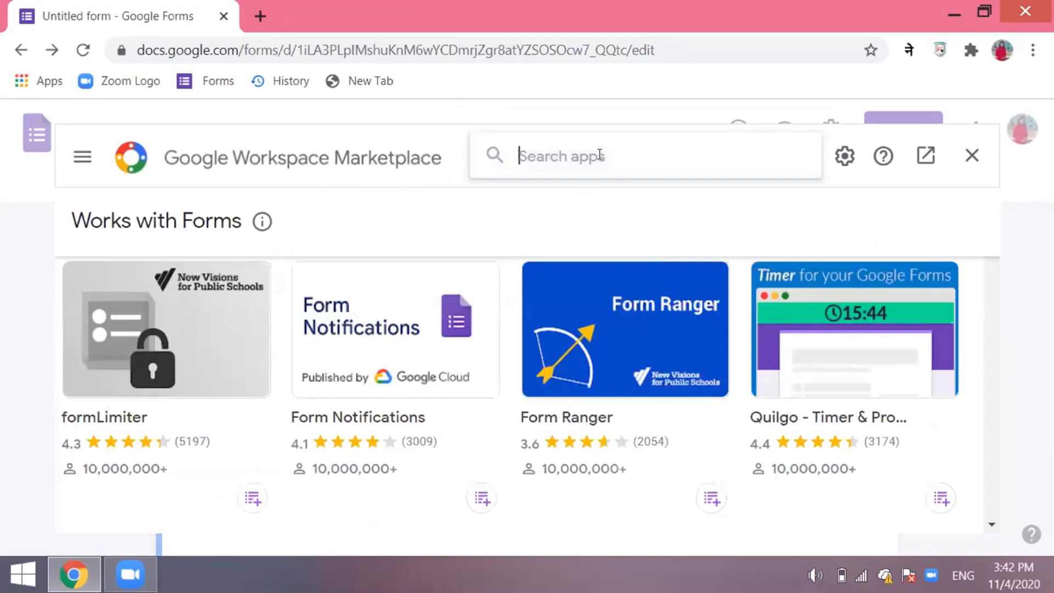
type("cert")
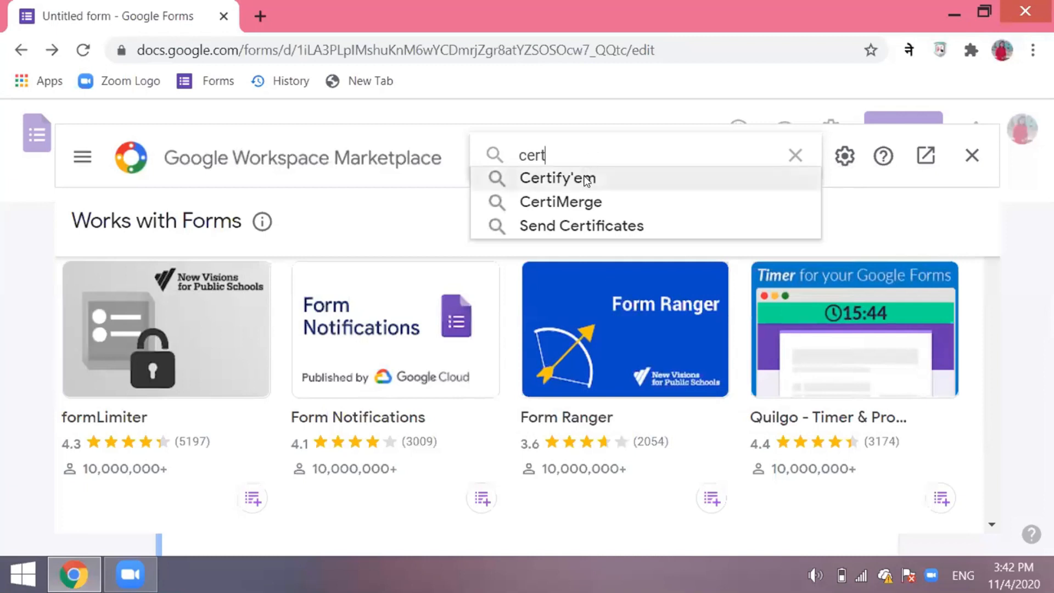
key("Down")
left_click(588, 180)
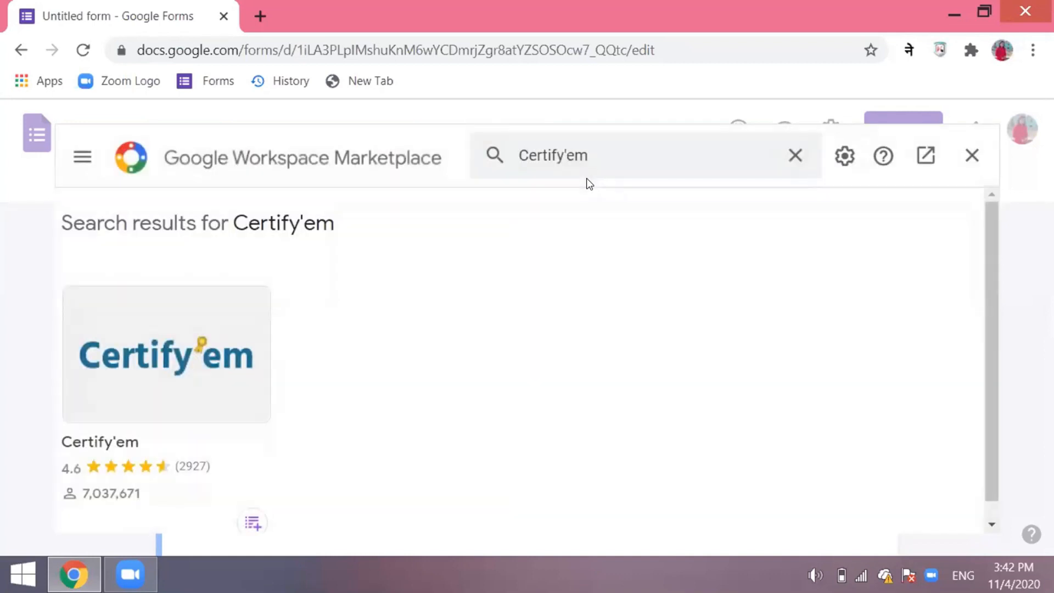
left_click(111, 412)
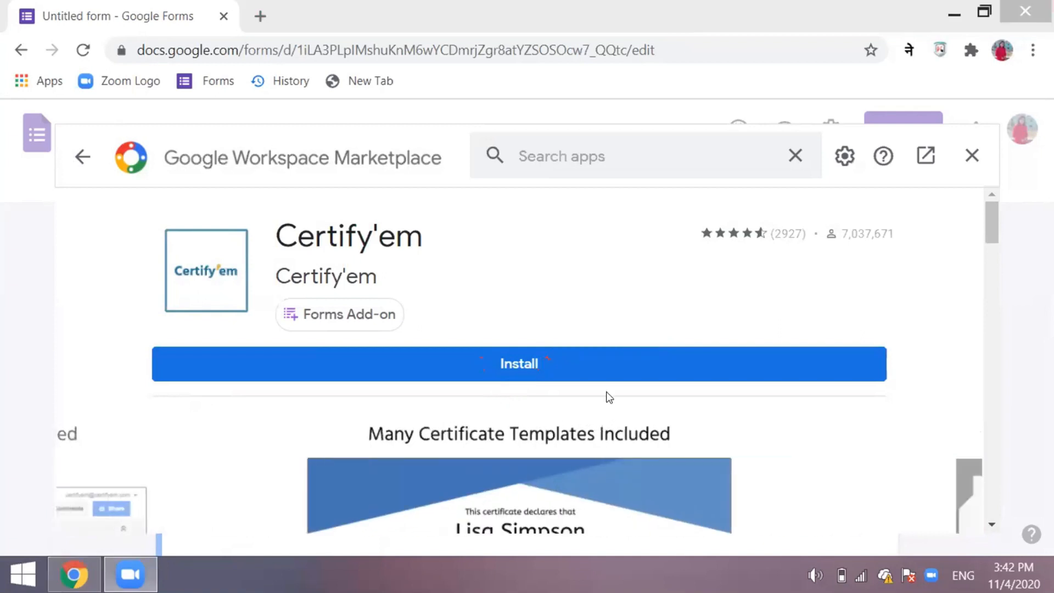
- Install Certify'em and allow it access to the chosen Google account
left_click(517, 352)
left_click(649, 443)
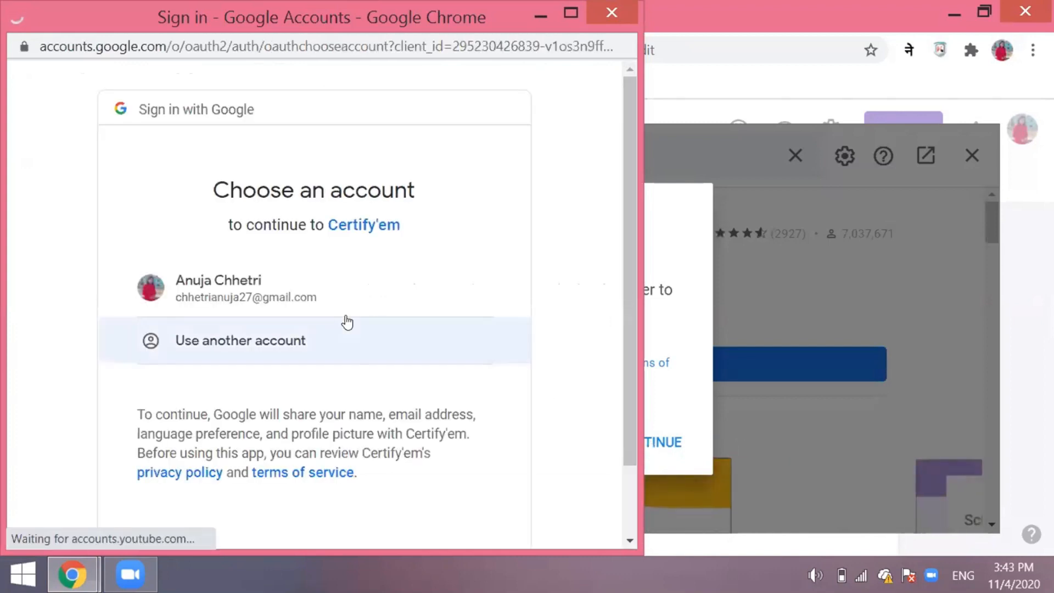
left_click(263, 290)
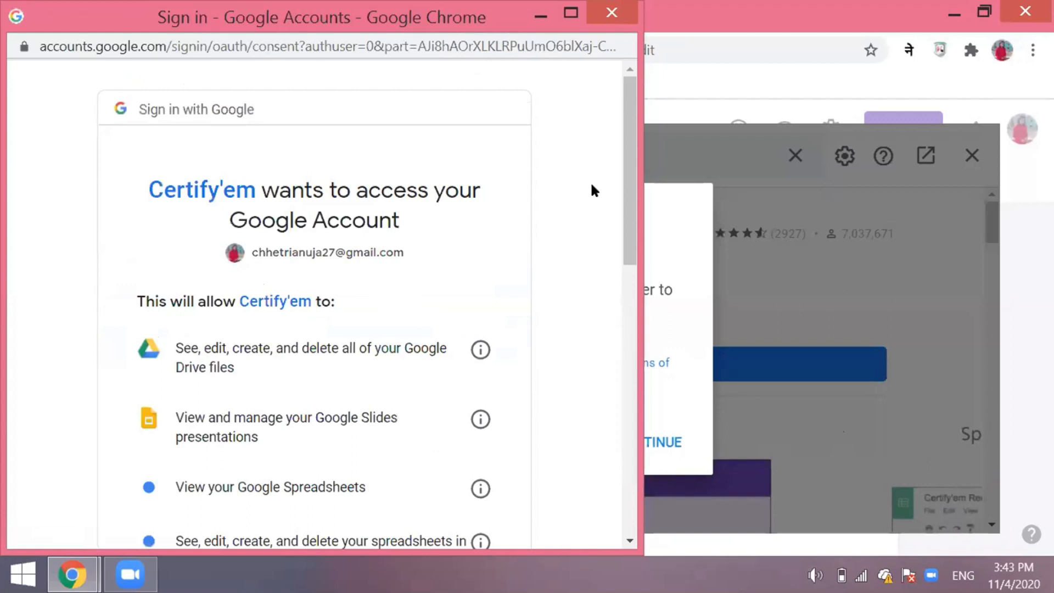
scroll(548, 372, "down", 10)
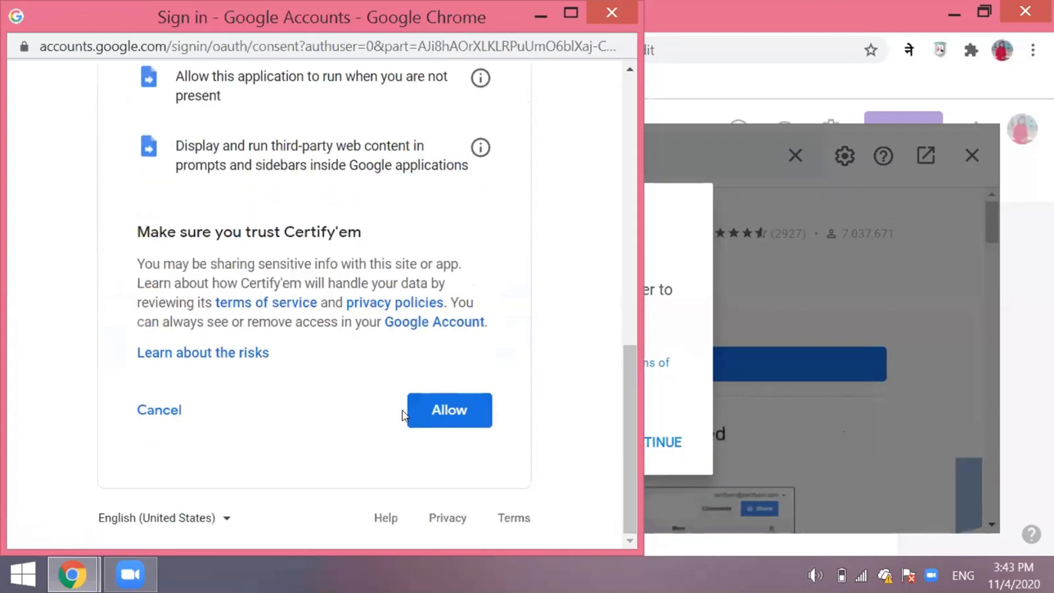
left_click(432, 410)
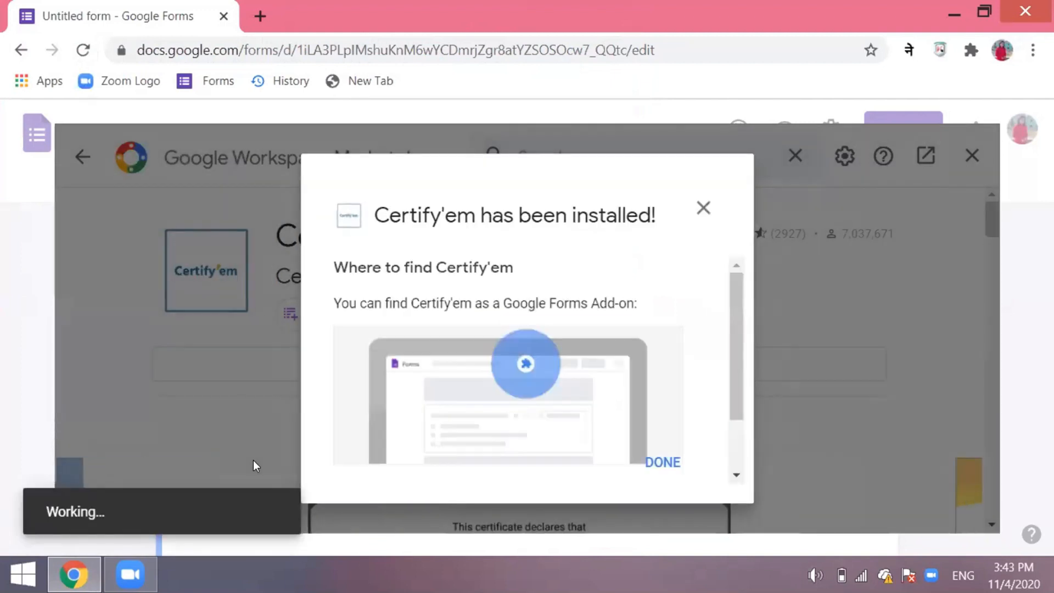
left_click(662, 463)
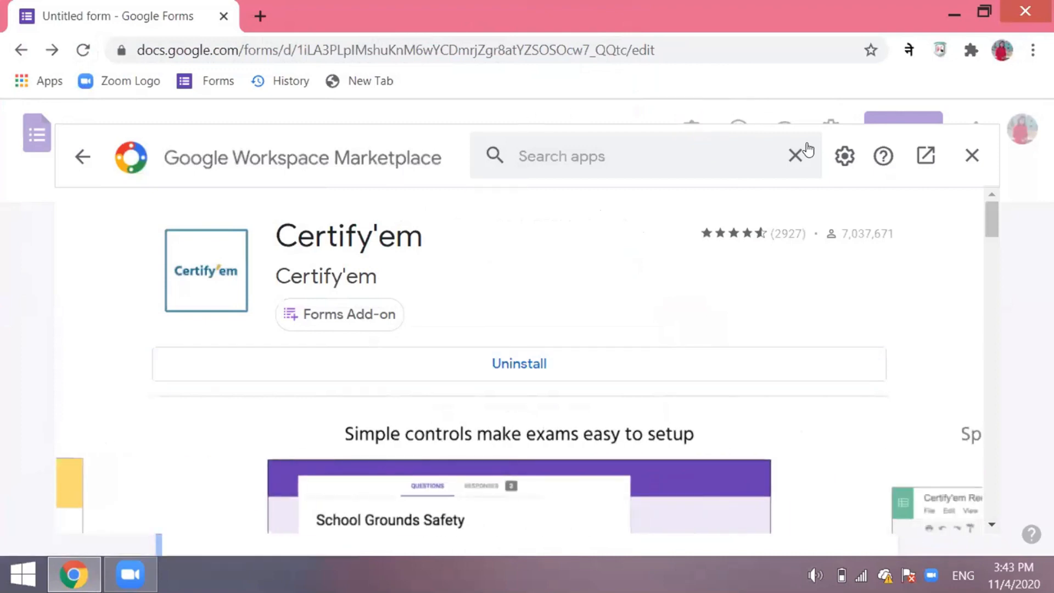
- Return to the form and show the Certify'em controls from the Add-ons menu
left_click(967, 158)
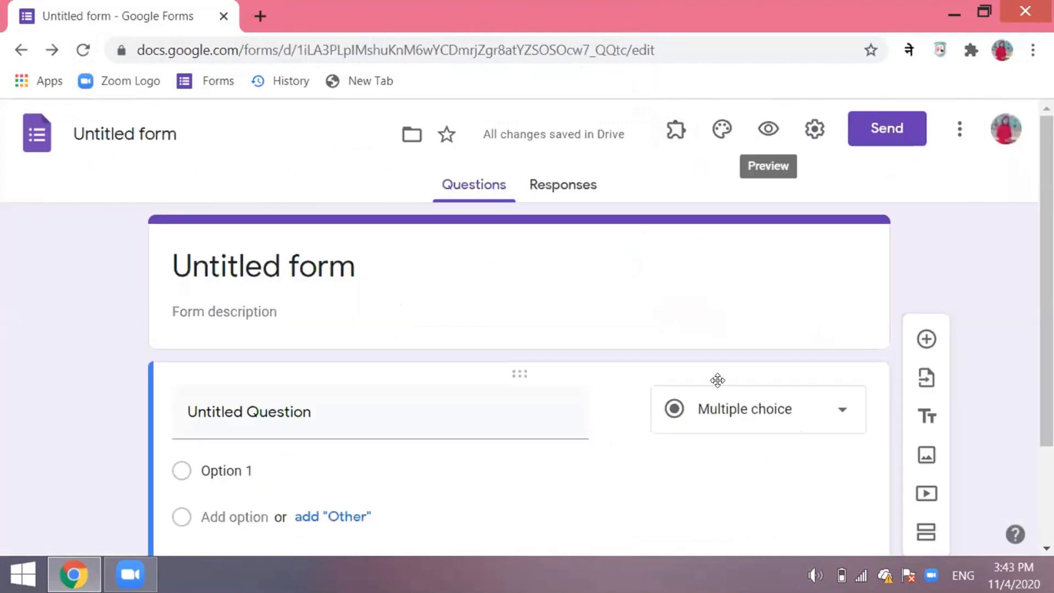
left_click(556, 487)
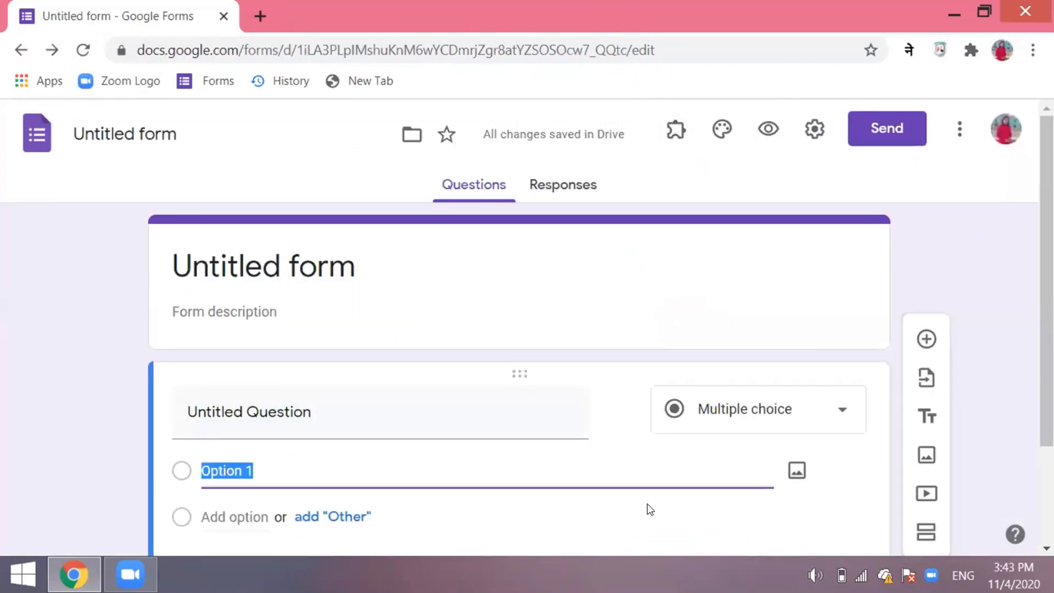
left_click(848, 465)
left_click(488, 473)
left_click(676, 130)
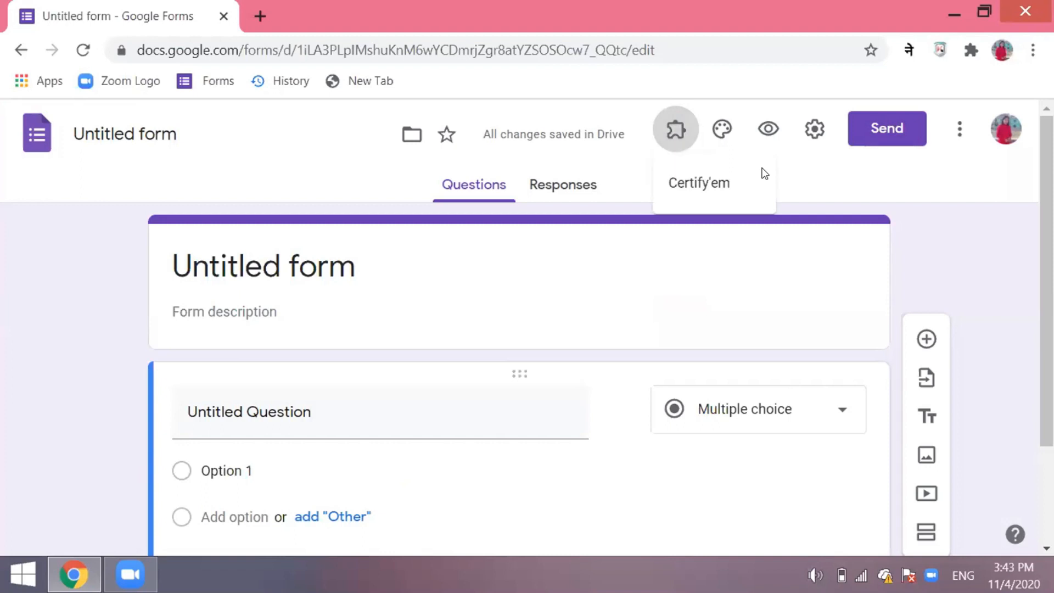
left_click(716, 173)
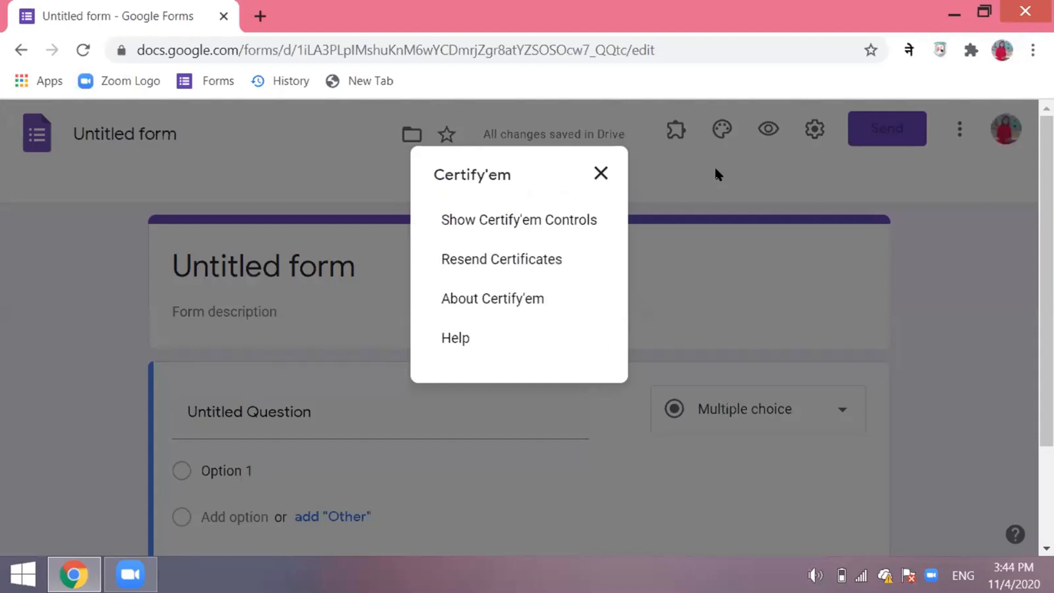
left_click(555, 224)
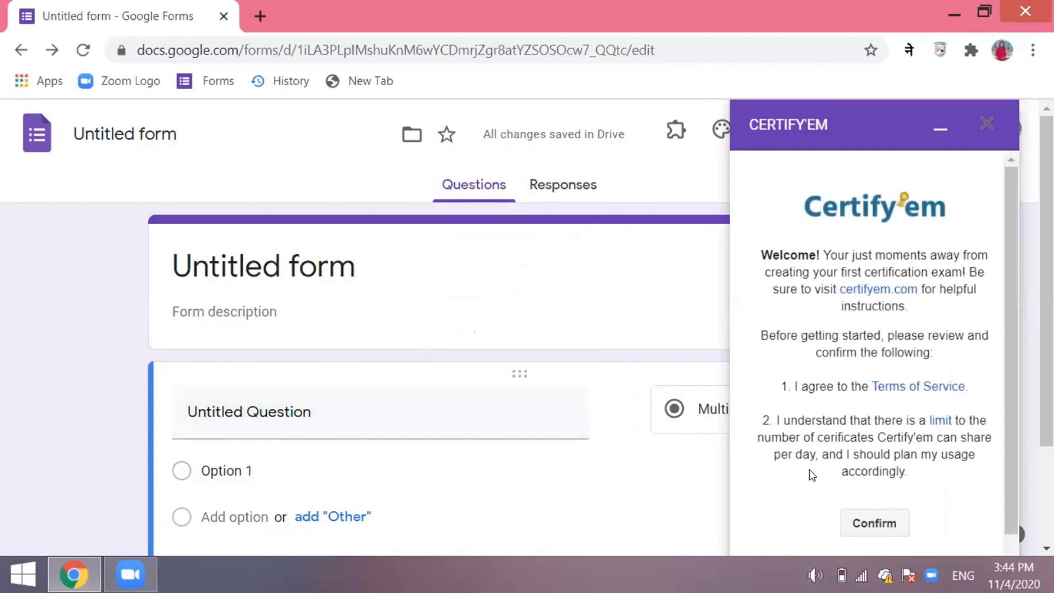
- Confirm Certify'em's terms, turn on email collection in Advanced options, then close its windows
left_click(865, 510)
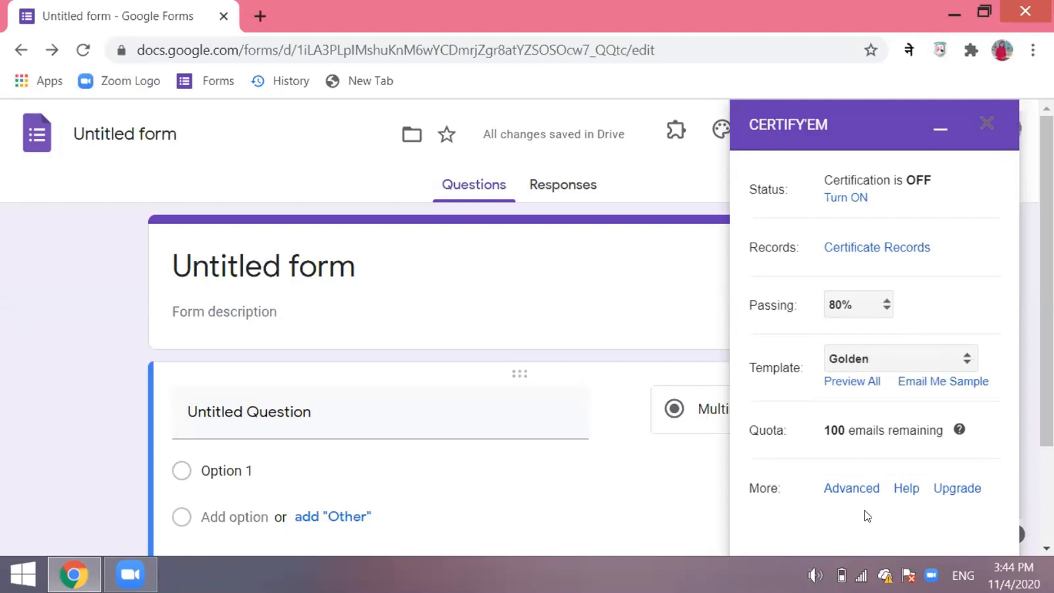
left_click(850, 492)
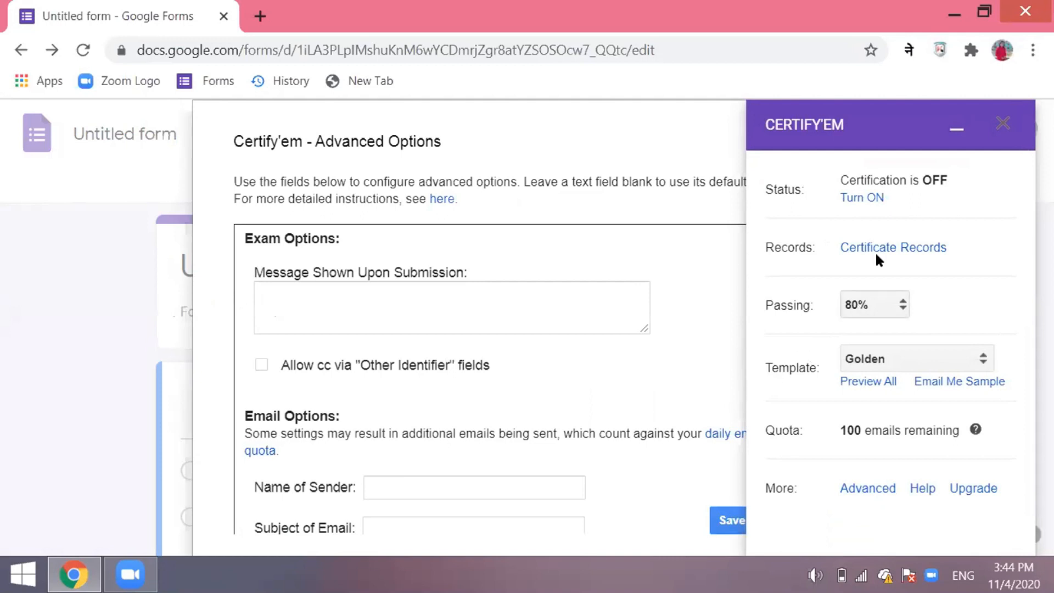
left_click(862, 199)
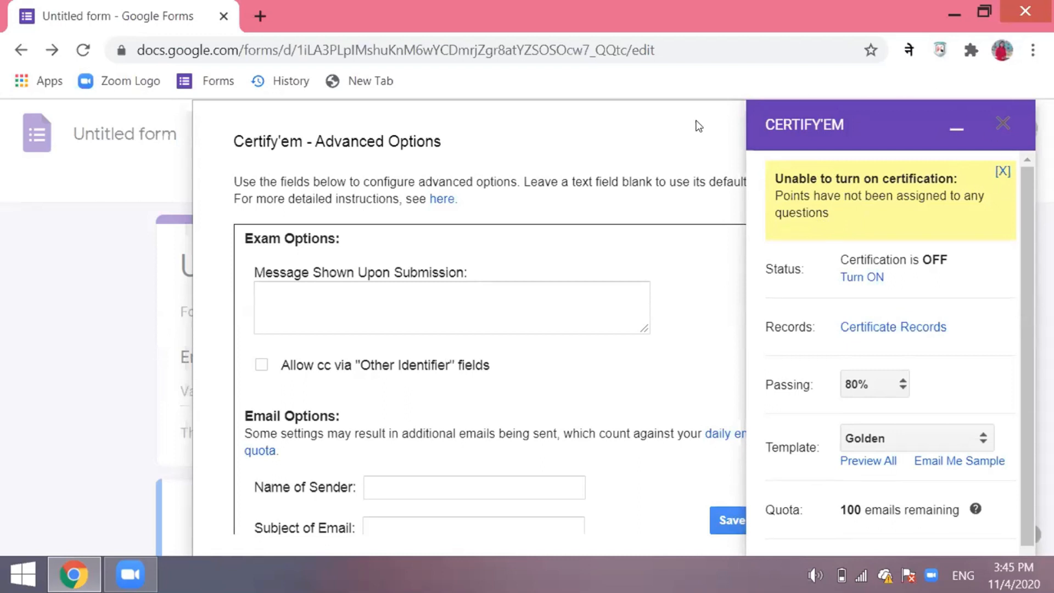
left_click(1004, 173)
left_click(1001, 125)
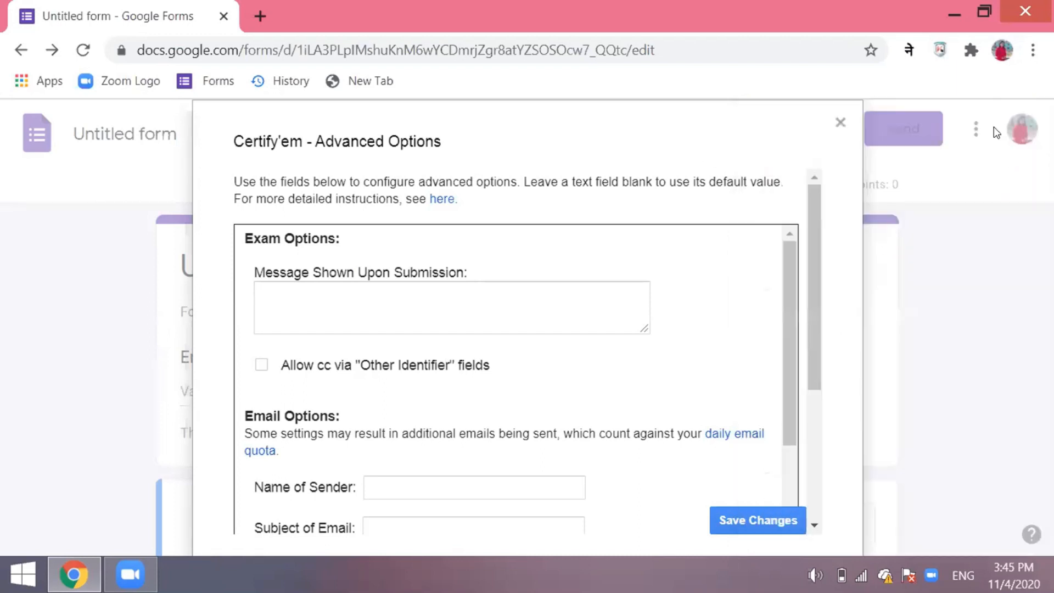
left_click(836, 124)
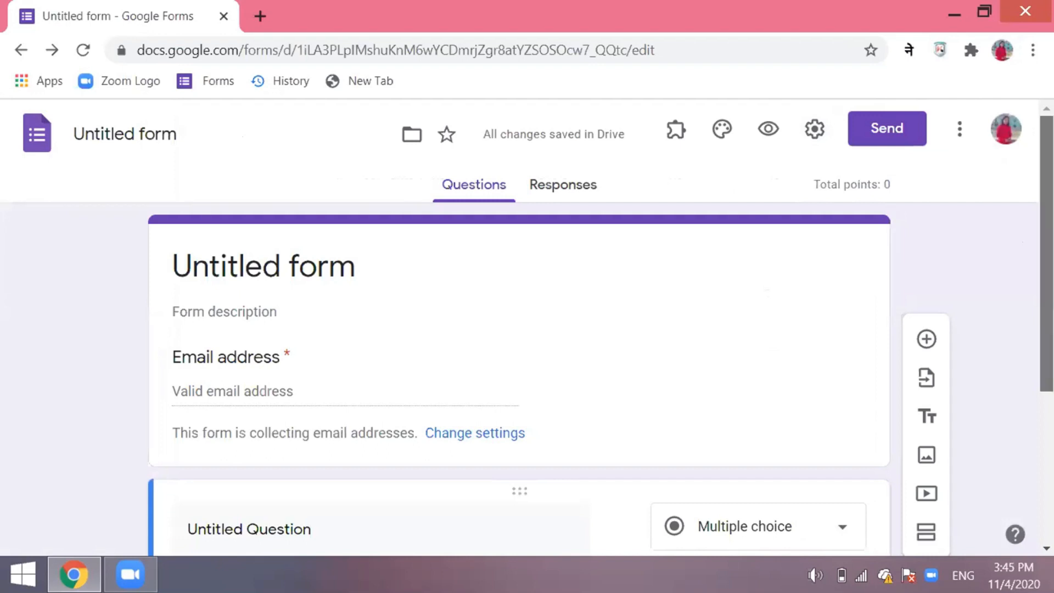
- Replace the placeholder first question title with 'Full name'
scroll(527, 329, "down", 2)
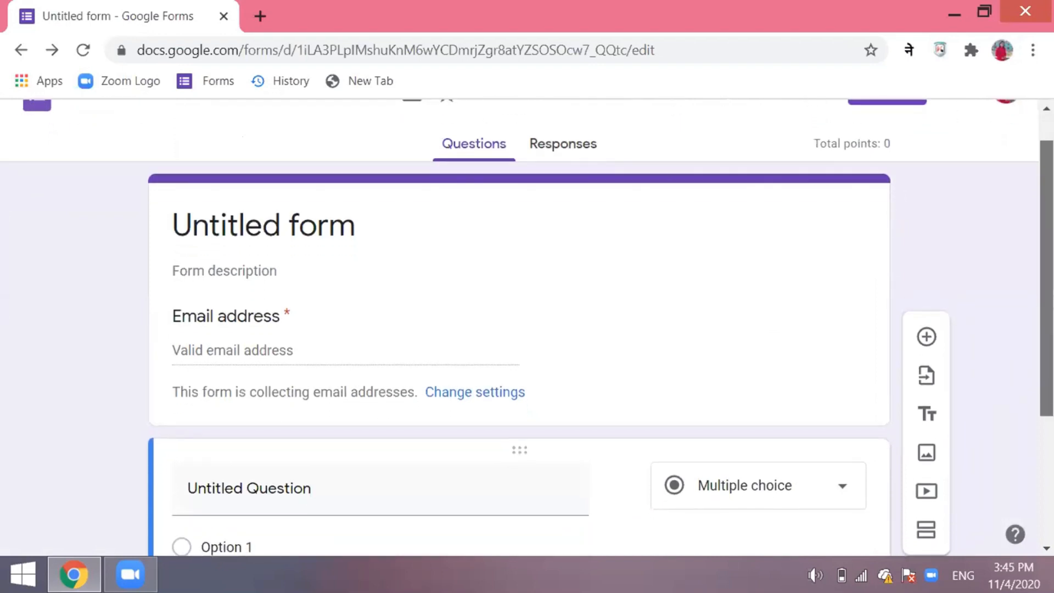
scroll(527, 329, "up", 2)
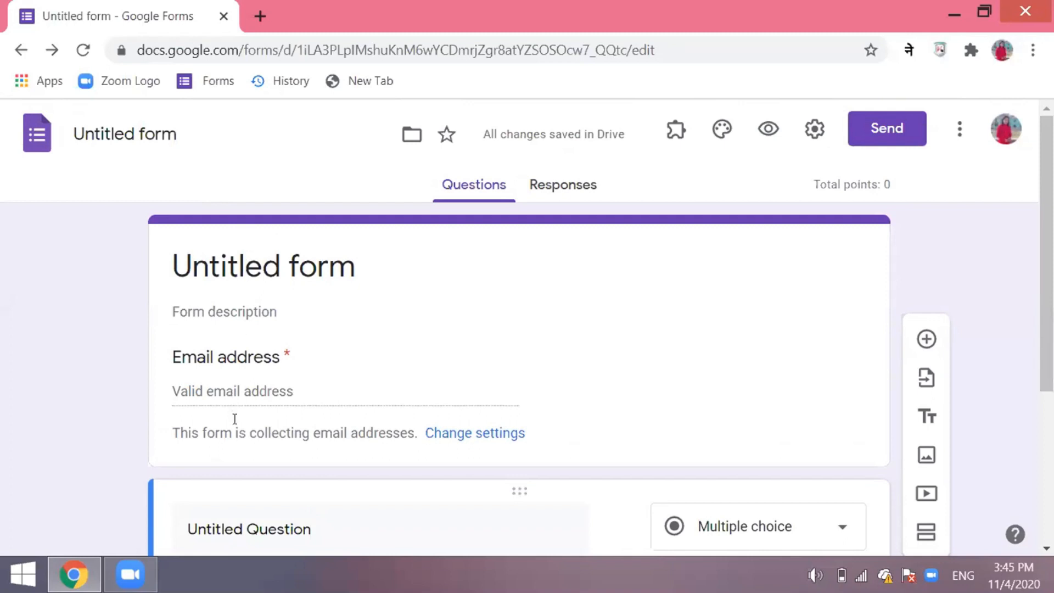
left_click(259, 520)
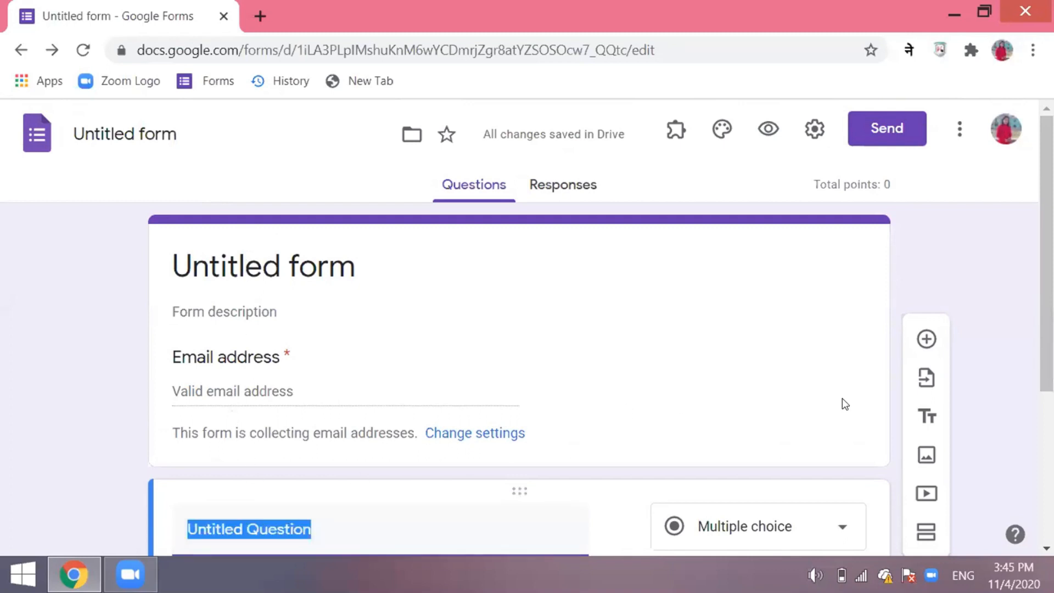
left_click_drag(1047, 253, 1047, 312)
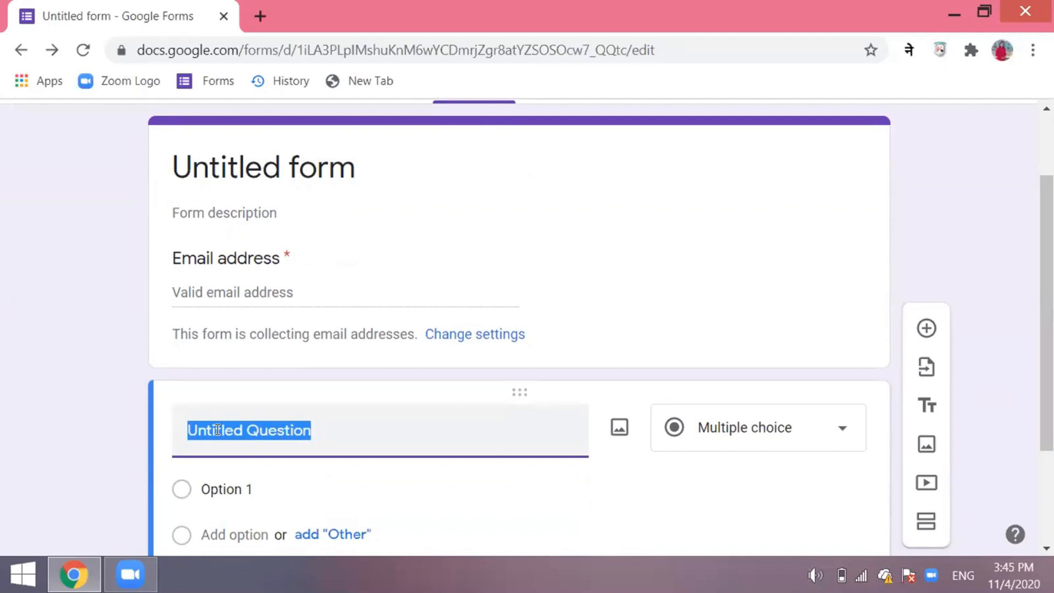
type("F")
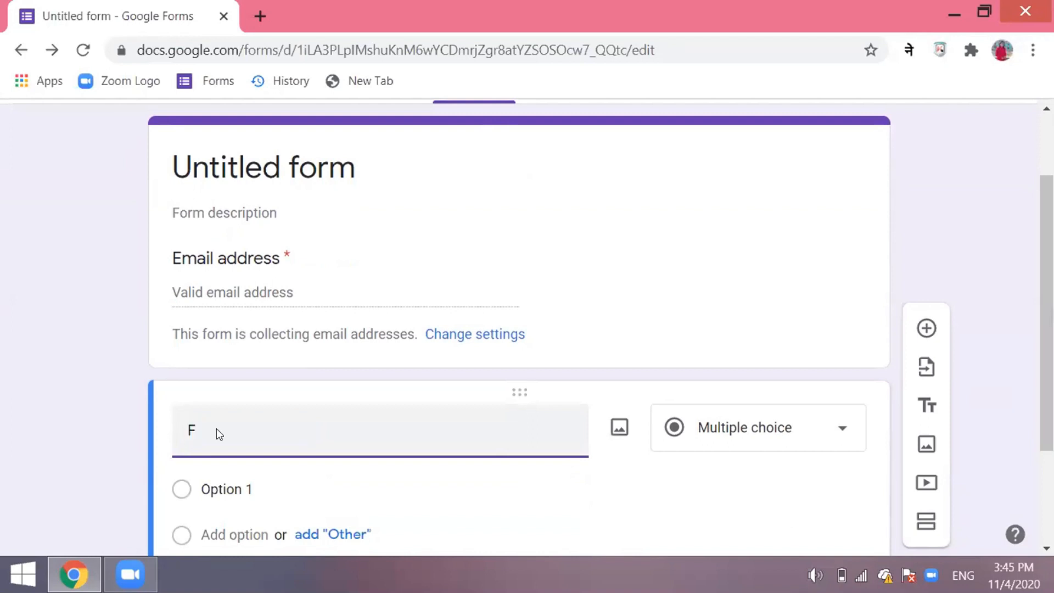
type("ull name")
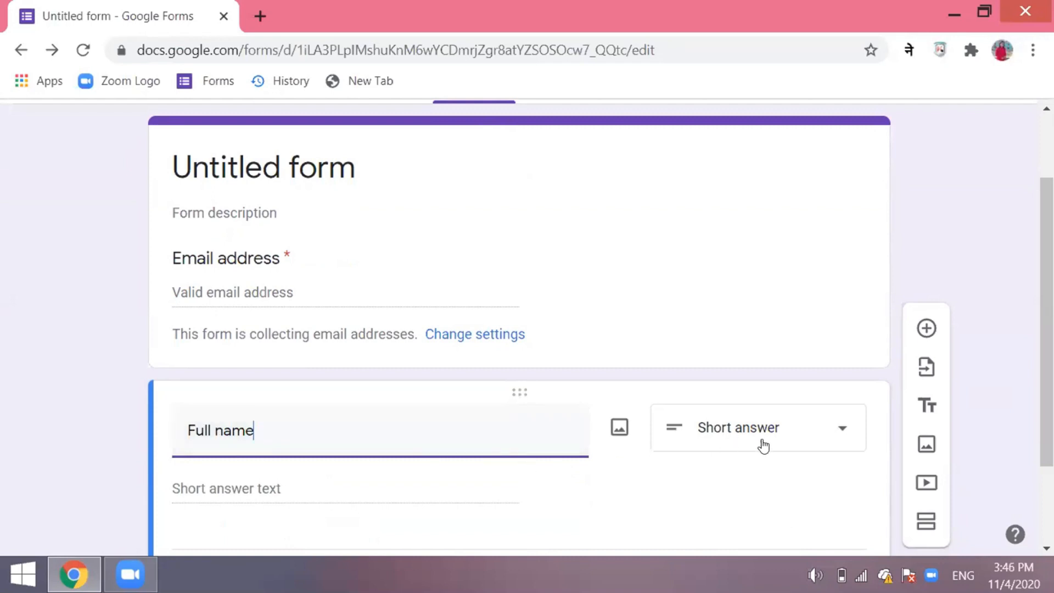
- Make the Full name question required and add a new blank question below it
scroll(518, 330, "down", 2)
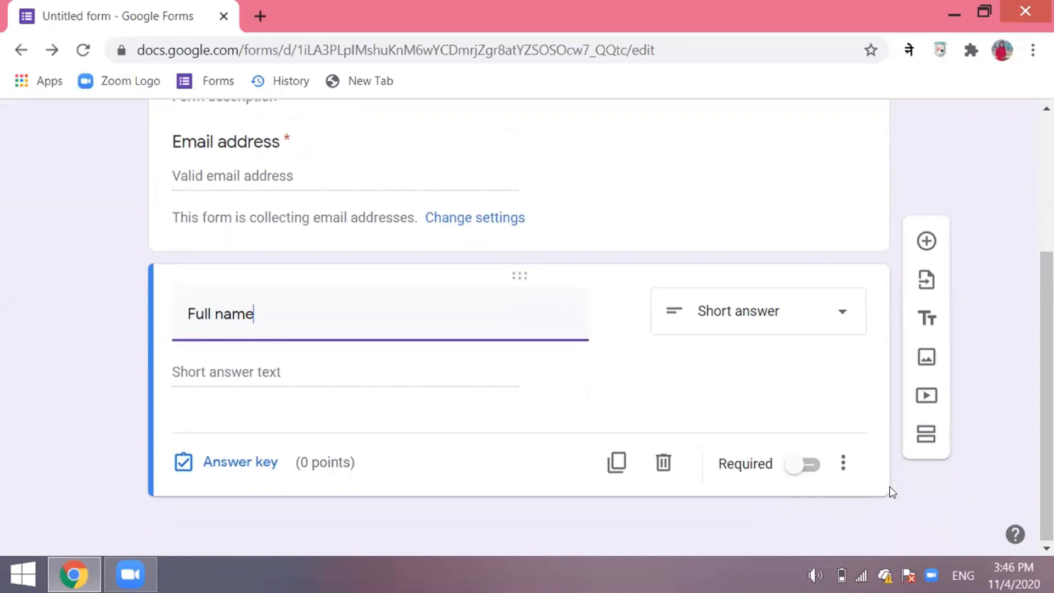
left_click(800, 476)
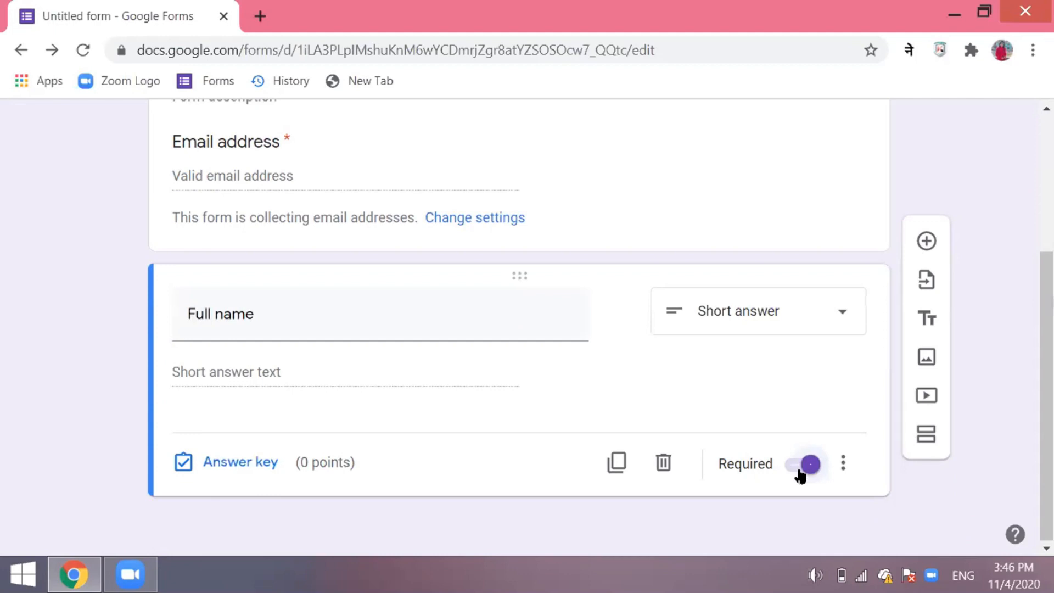
left_click(926, 241)
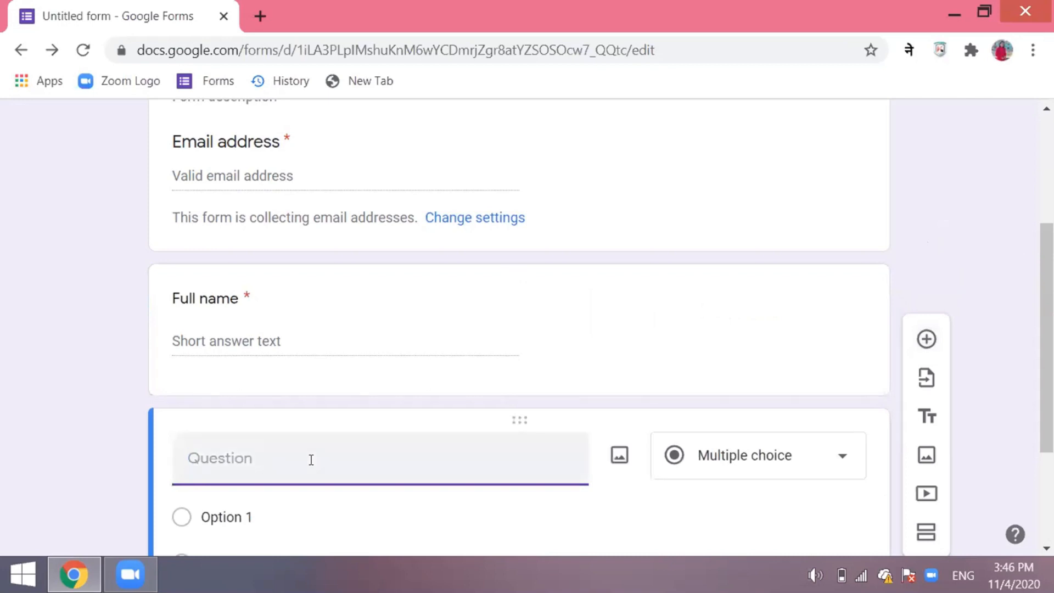
- Title the new question 'School's name', make it required, and add another question after it
type("Sc")
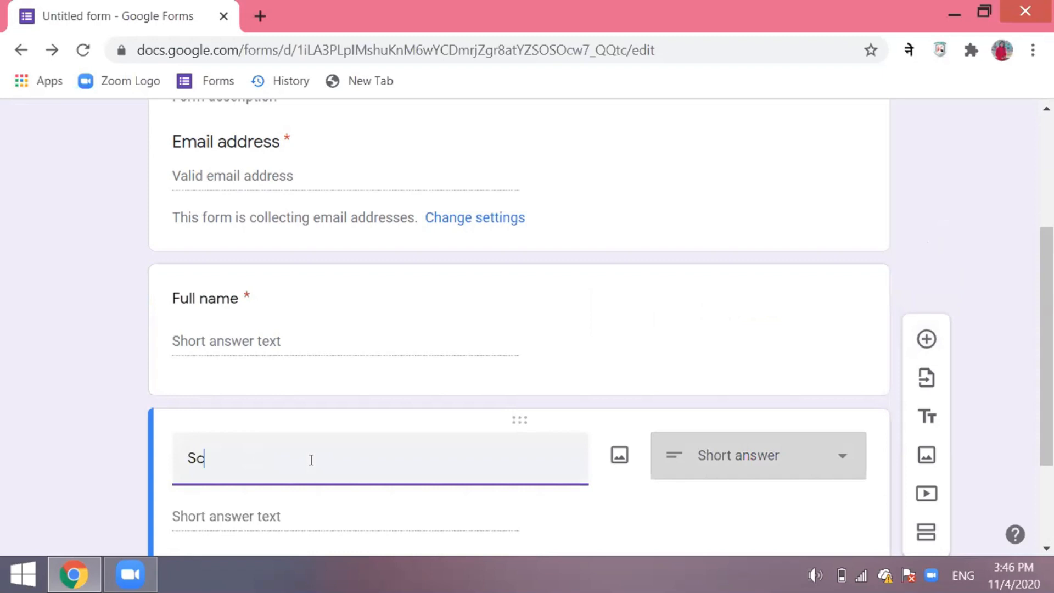
type("hool")
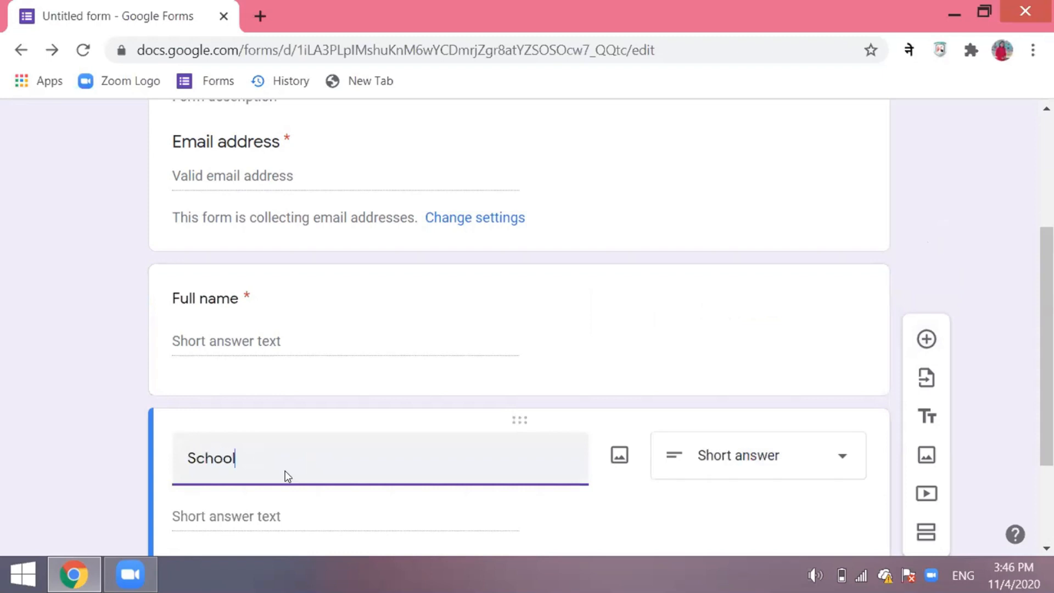
type("'s name")
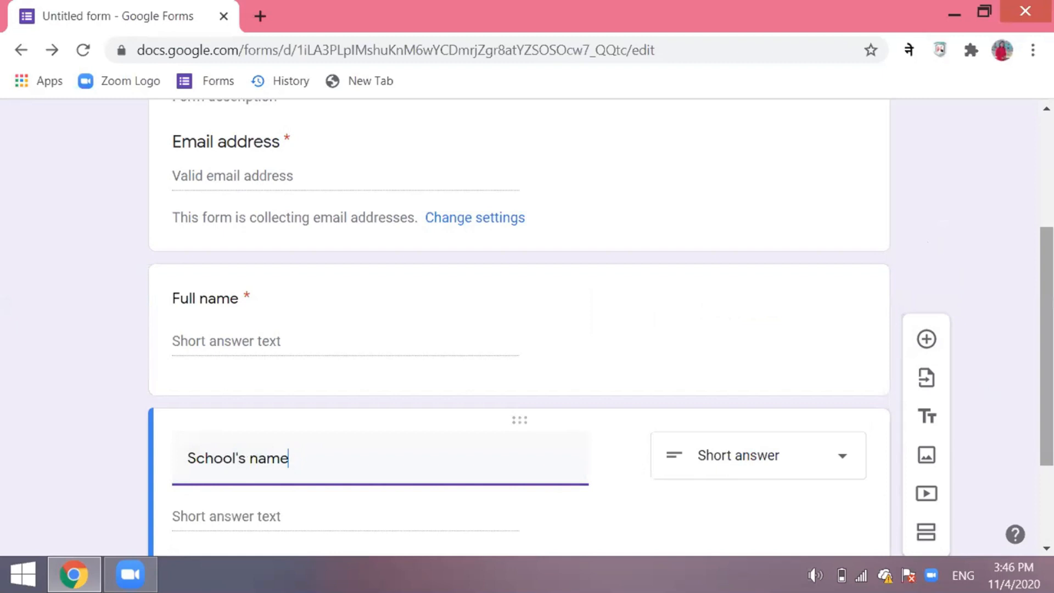
left_click_drag(1047, 379, 1047, 454)
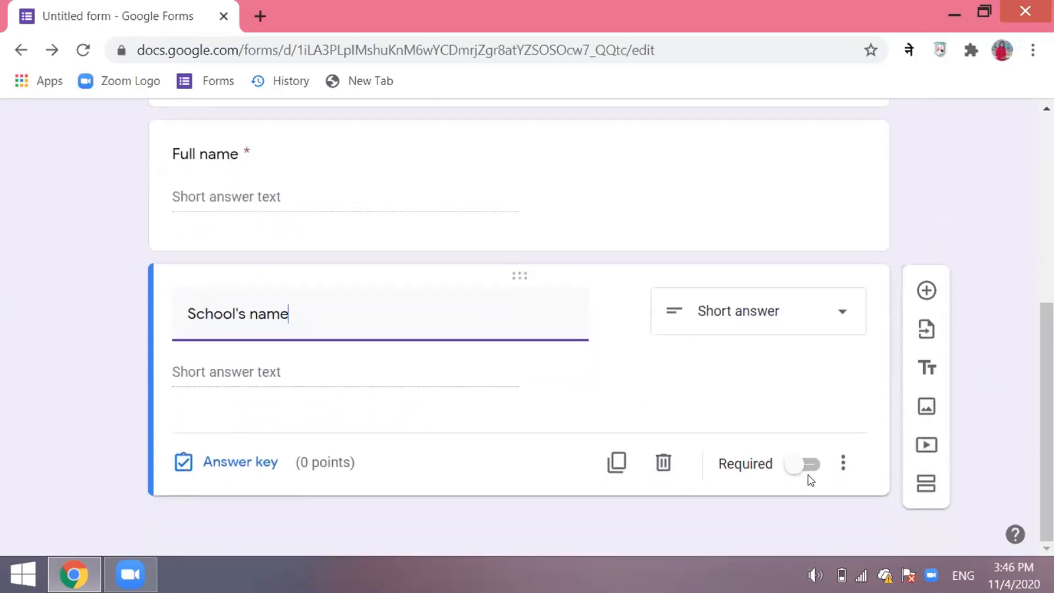
left_click(800, 473)
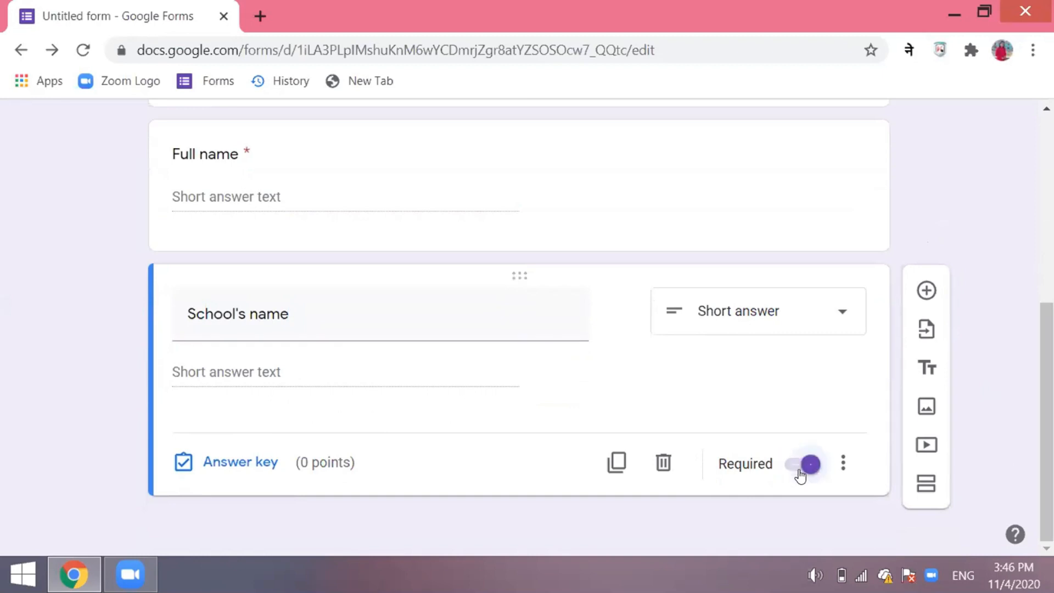
left_click(925, 291)
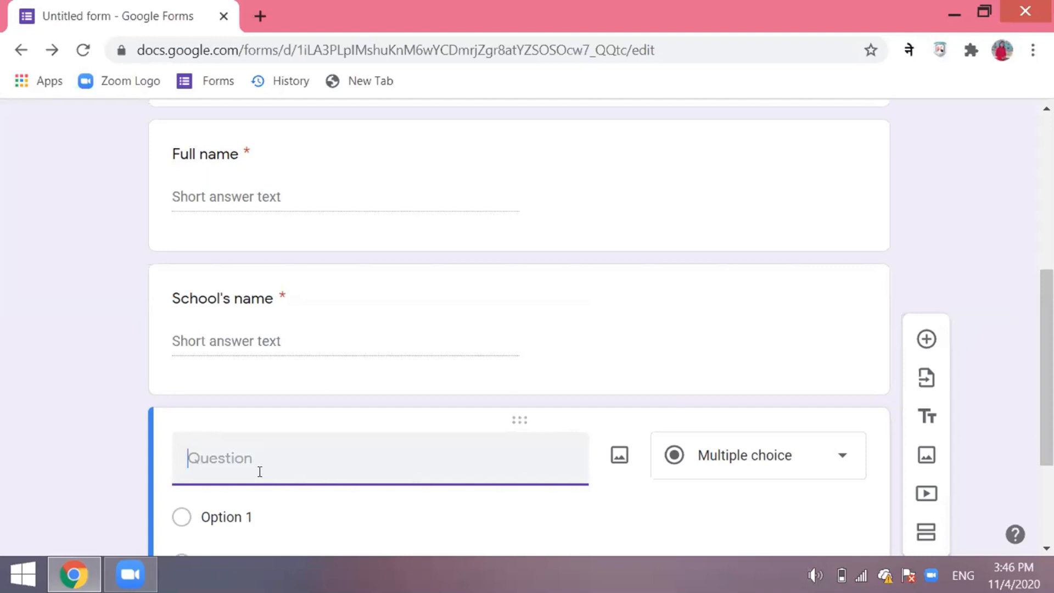
- Word the third question 'Which is domestic animal?', correcting 'What' to 'Which'
type("Wh")
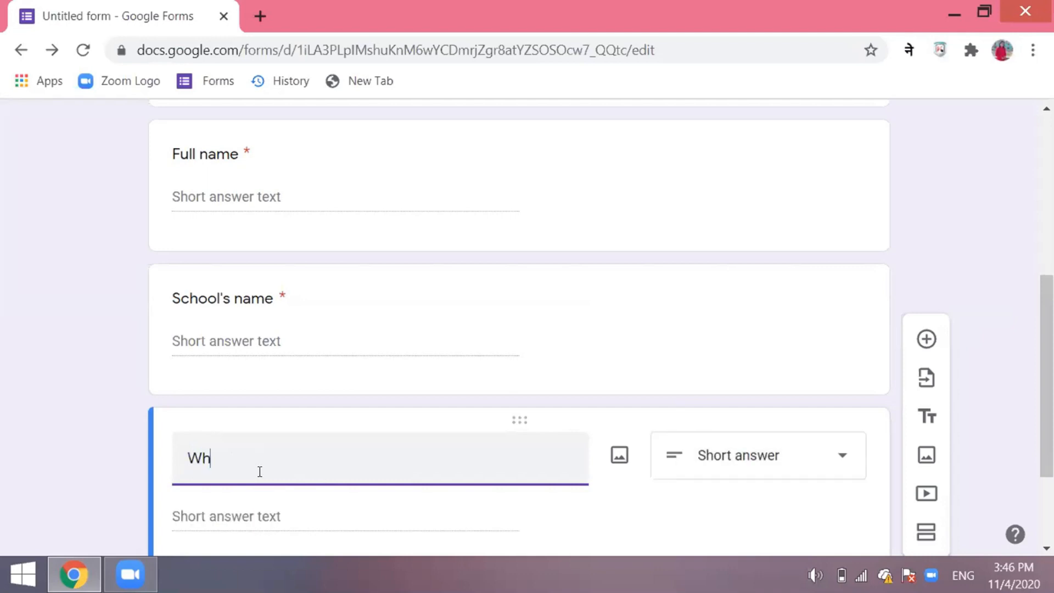
type("at is domestic animal")
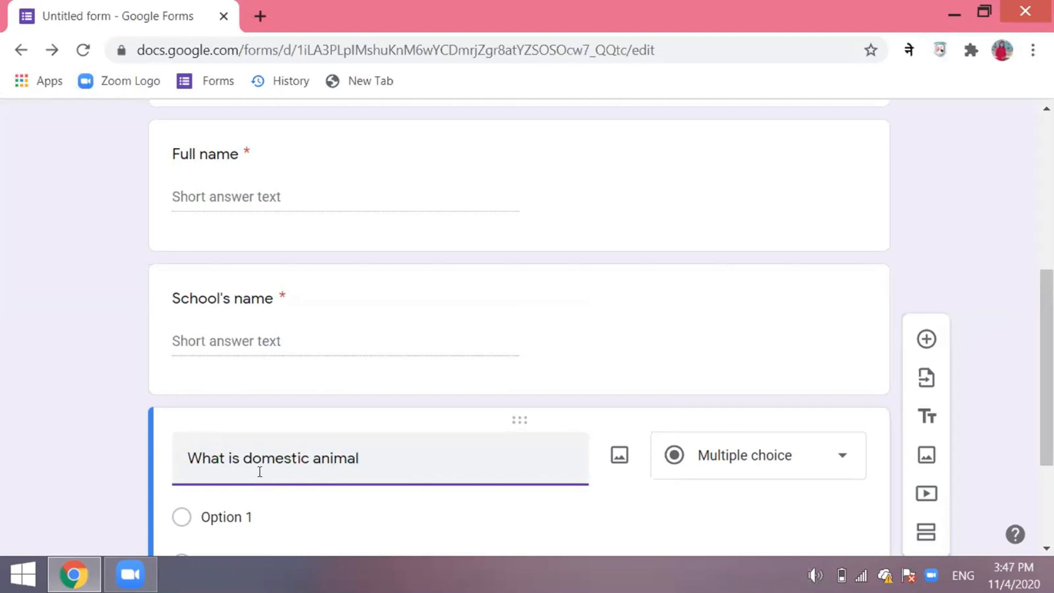
type("?")
scroll(569, 360, "down", 2)
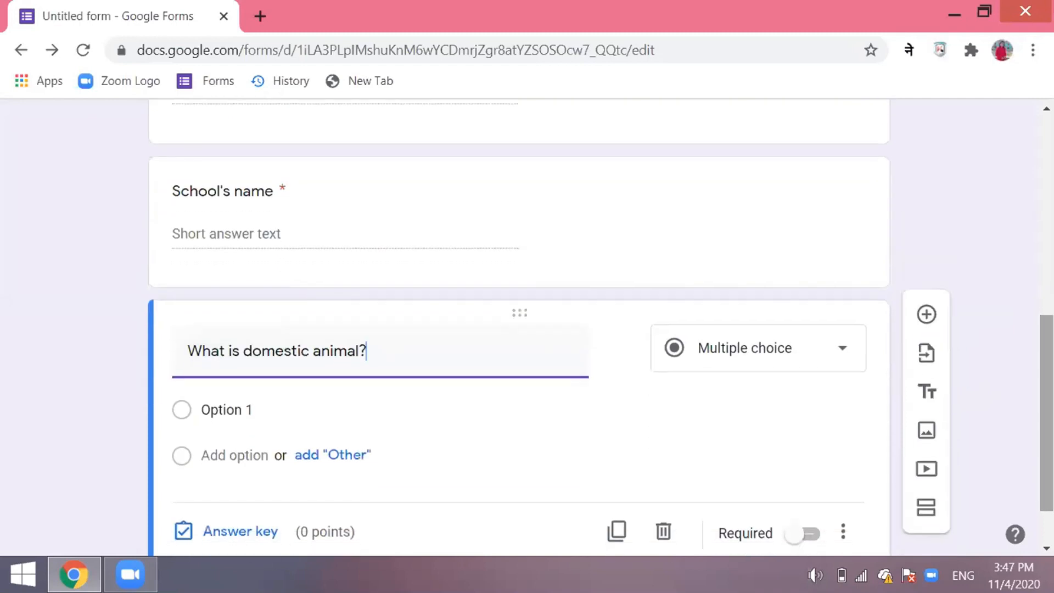
left_click(225, 411)
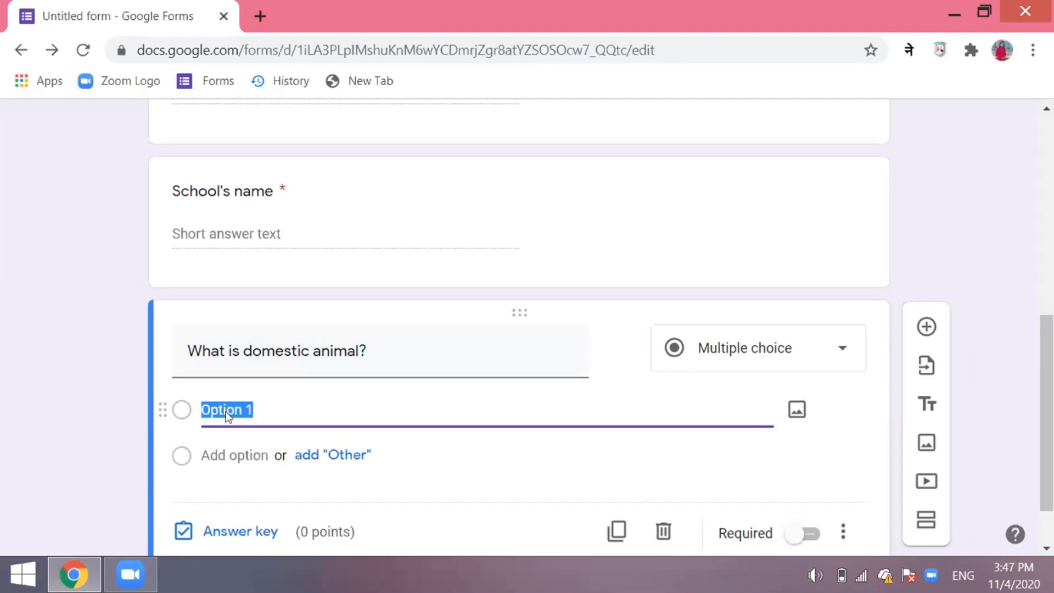
left_click(222, 350)
left_click(222, 349)
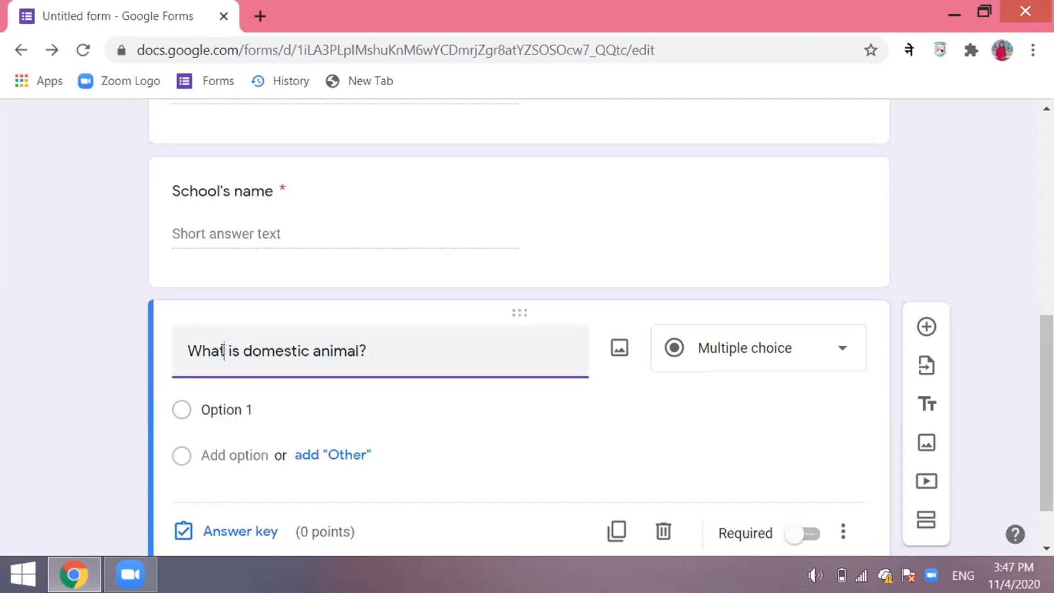
key("BackSpace")
key("BackSpace")
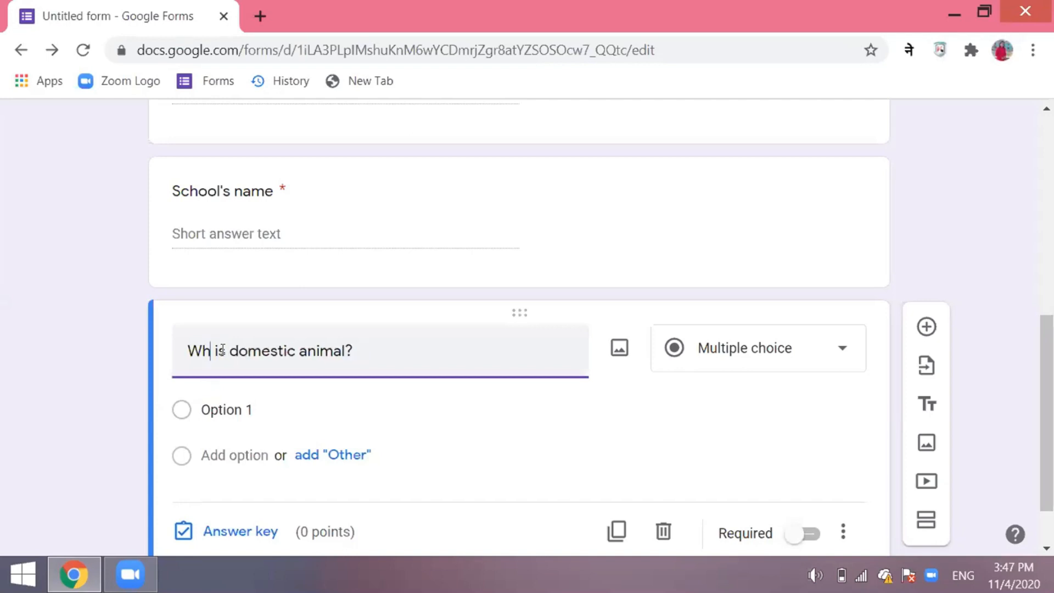
type("ich")
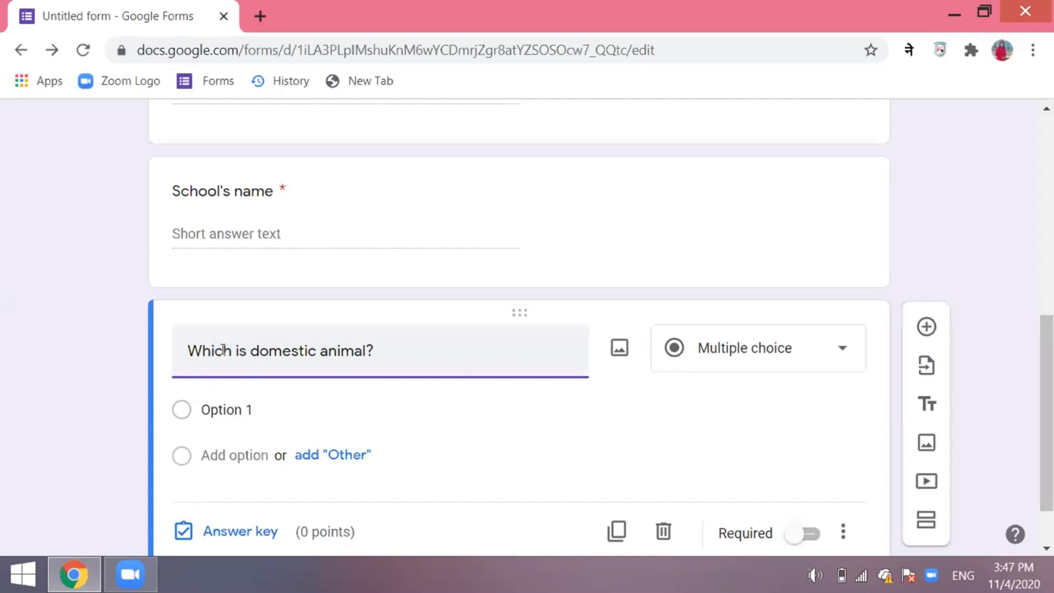
- Fill in the answer options Elephant, Tiger, Cow and Lion
left_click(226, 407)
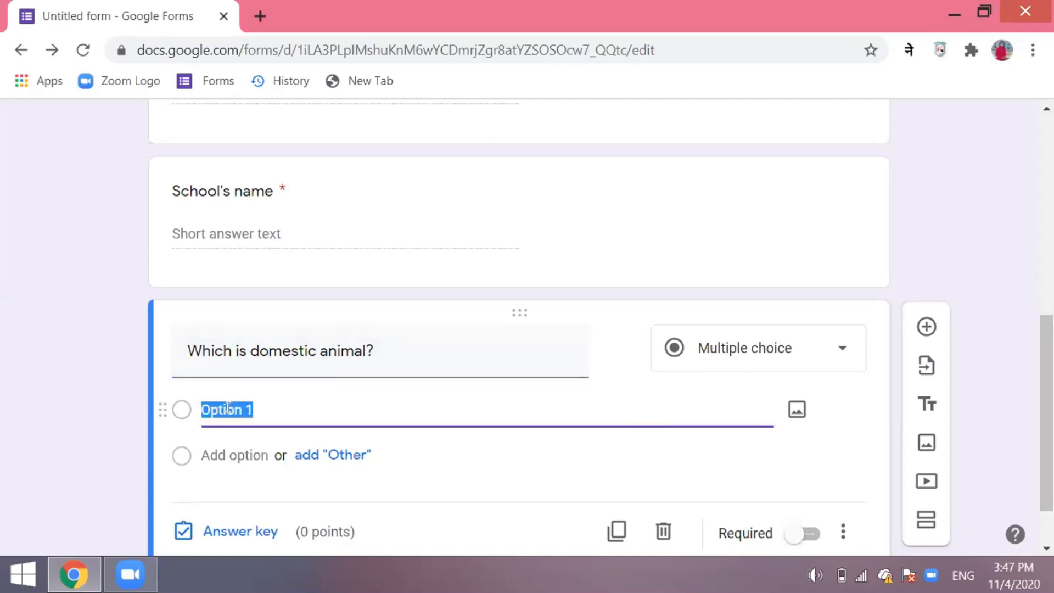
type("Elephant")
left_click(214, 455)
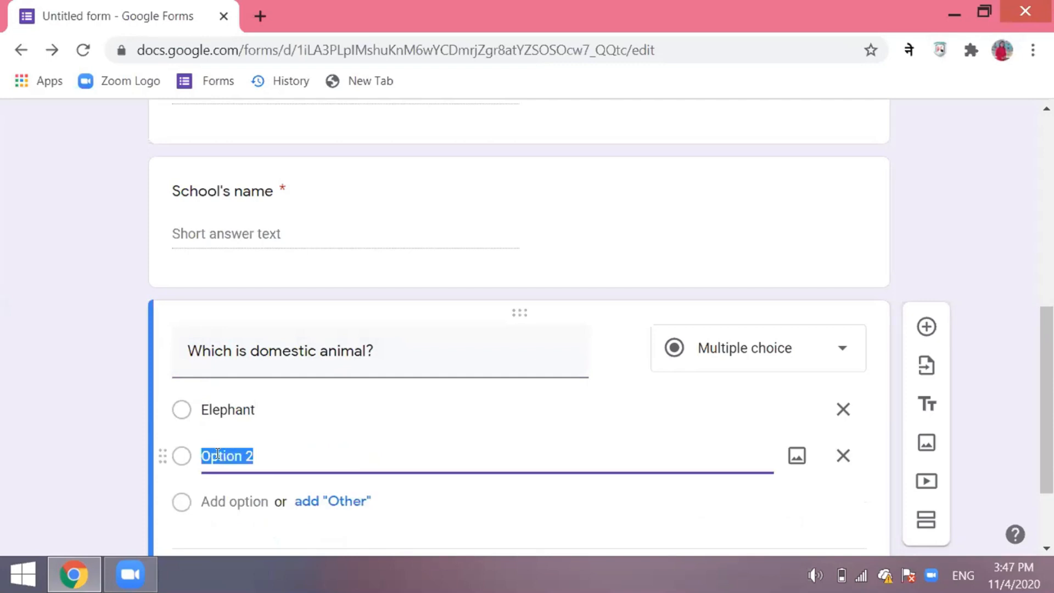
type("Tiger")
left_click(225, 499)
type("Cow")
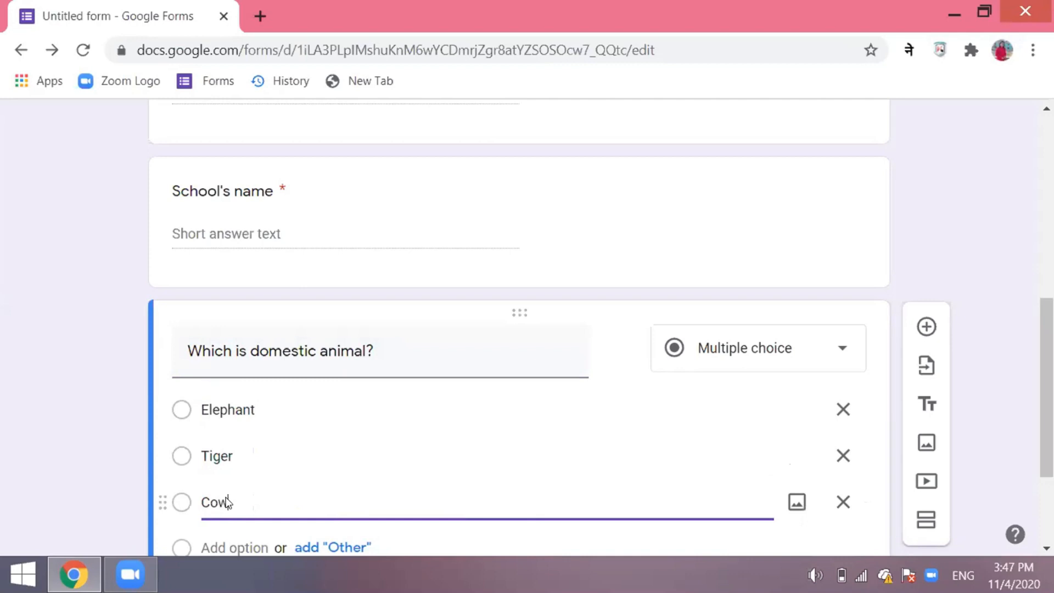
key("Return")
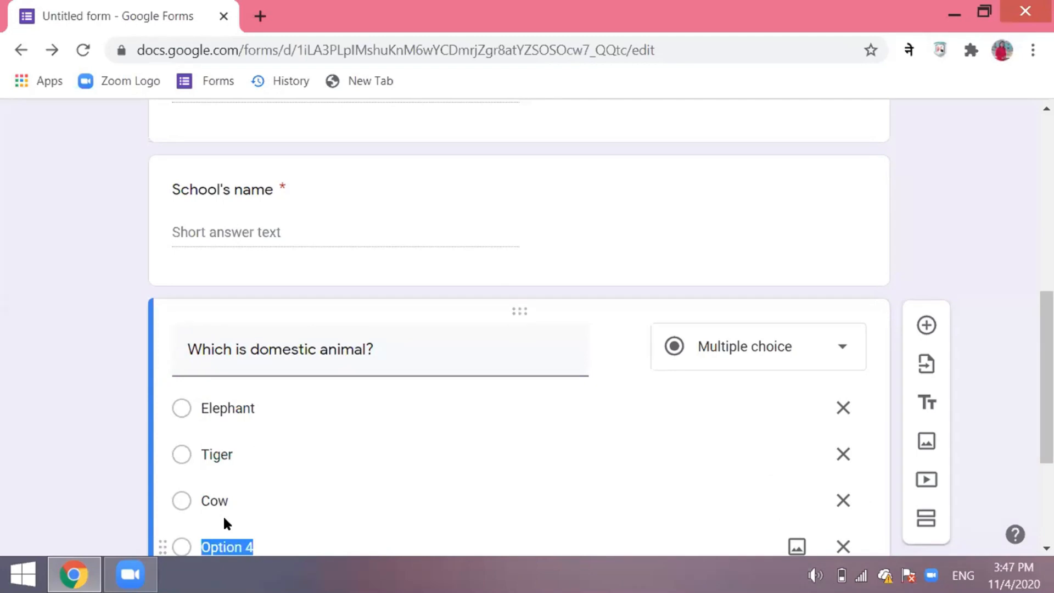
type("L")
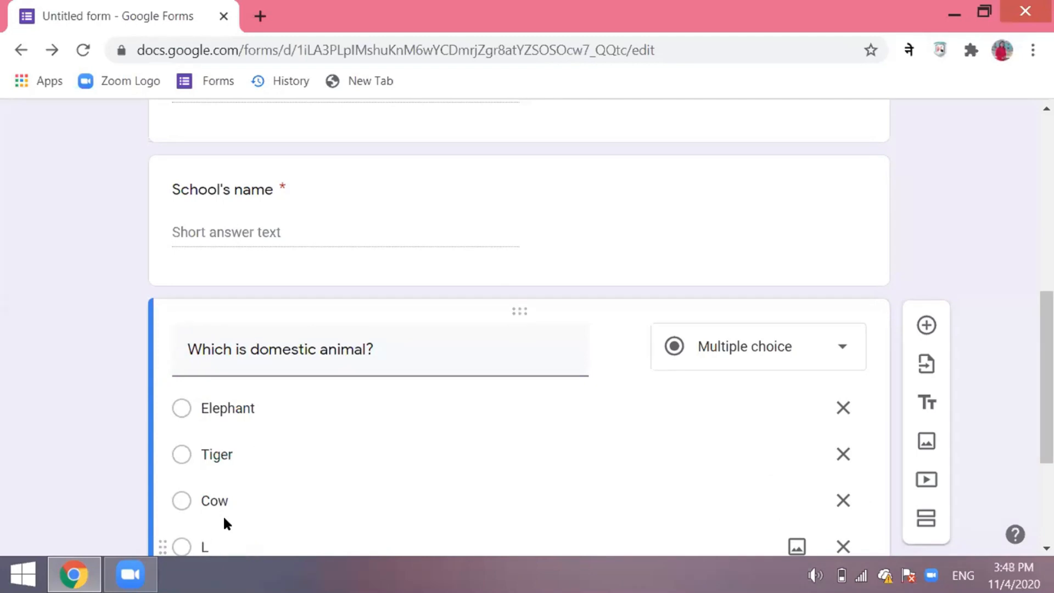
type("ION")
key("BackSpace")
key("BackSpace")
key("BackSpace")
type("o")
key("BackSpace")
type("ion")
left_click_drag(1047, 439, 1047, 504)
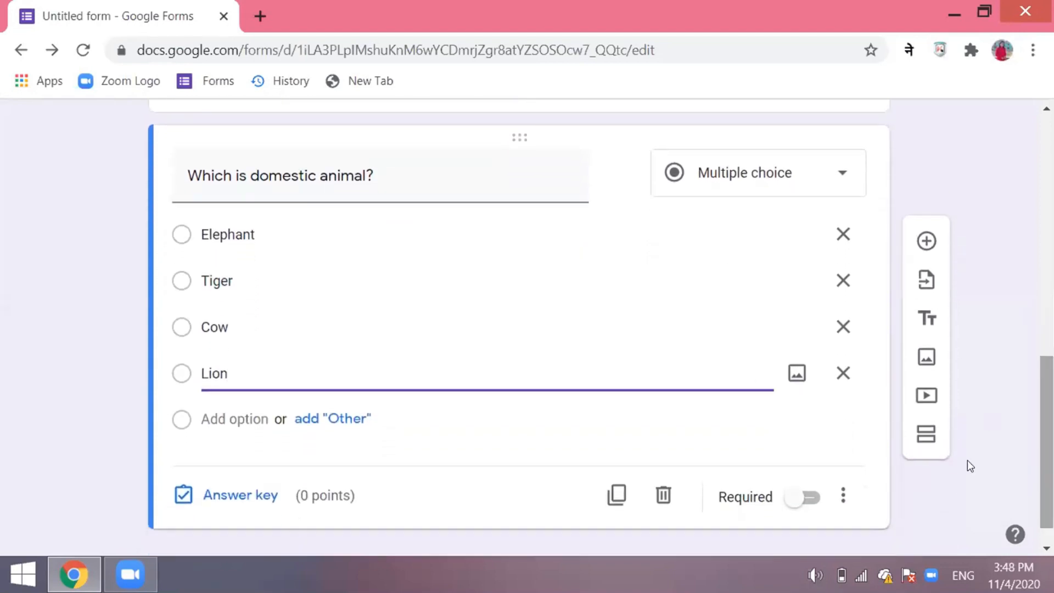
- In the answer key, mark Cow as correct and set the question to 2 points
left_click(189, 506)
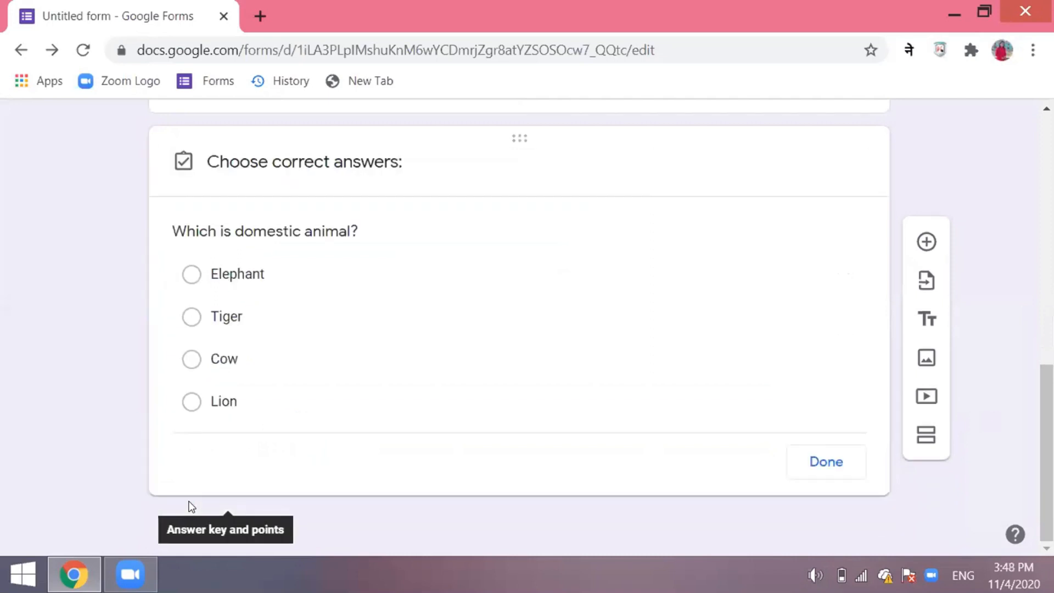
left_click(190, 363)
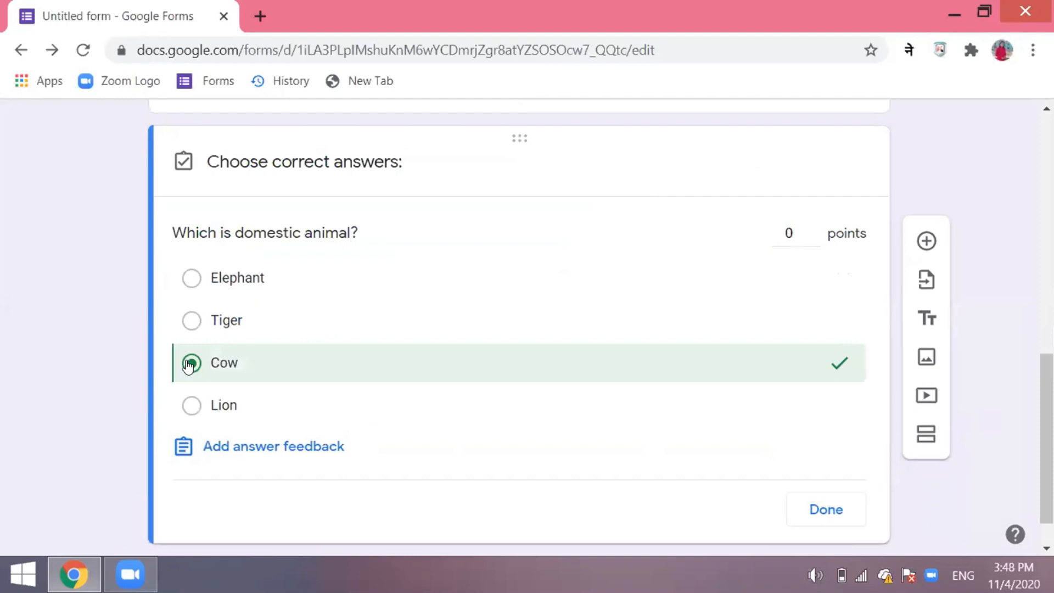
left_click(811, 225)
left_click(796, 516)
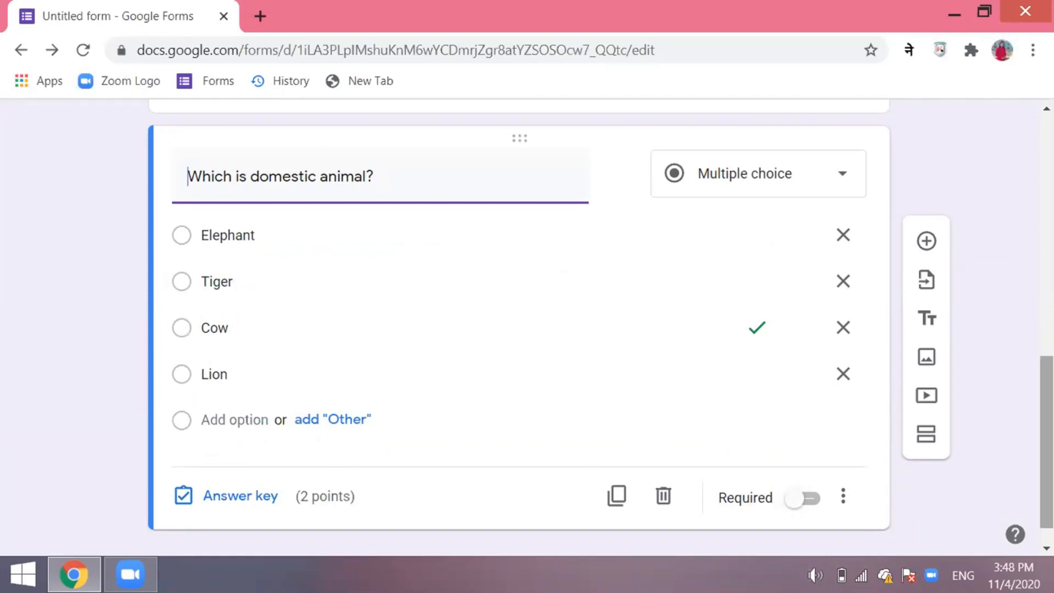
scroll(518, 329, "up", 3)
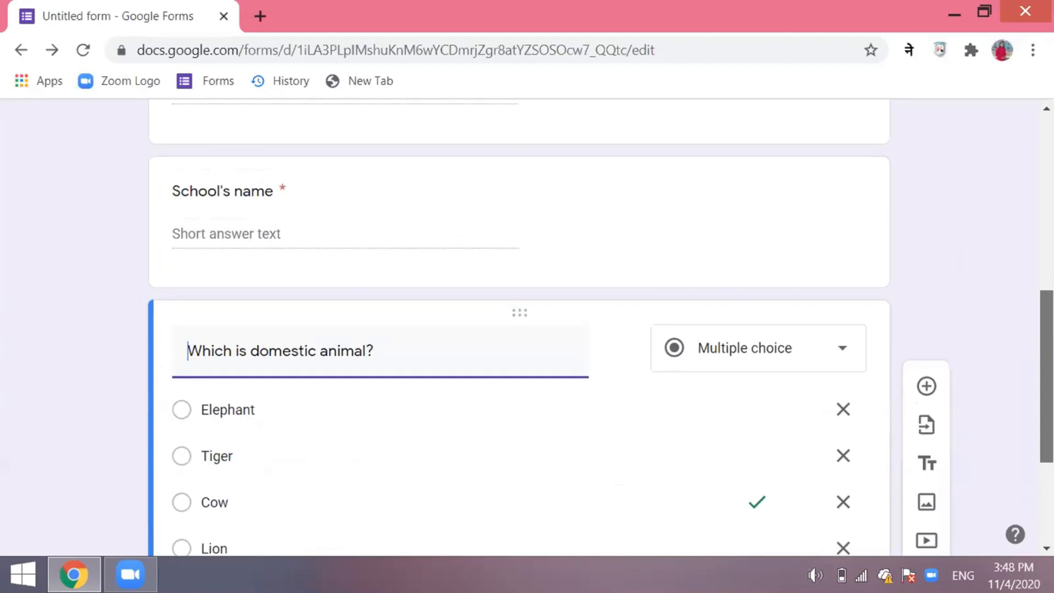
- Show the Certify'em controls panel from the add-ons list, reporting certification OFF
scroll(519, 329, "up", 10)
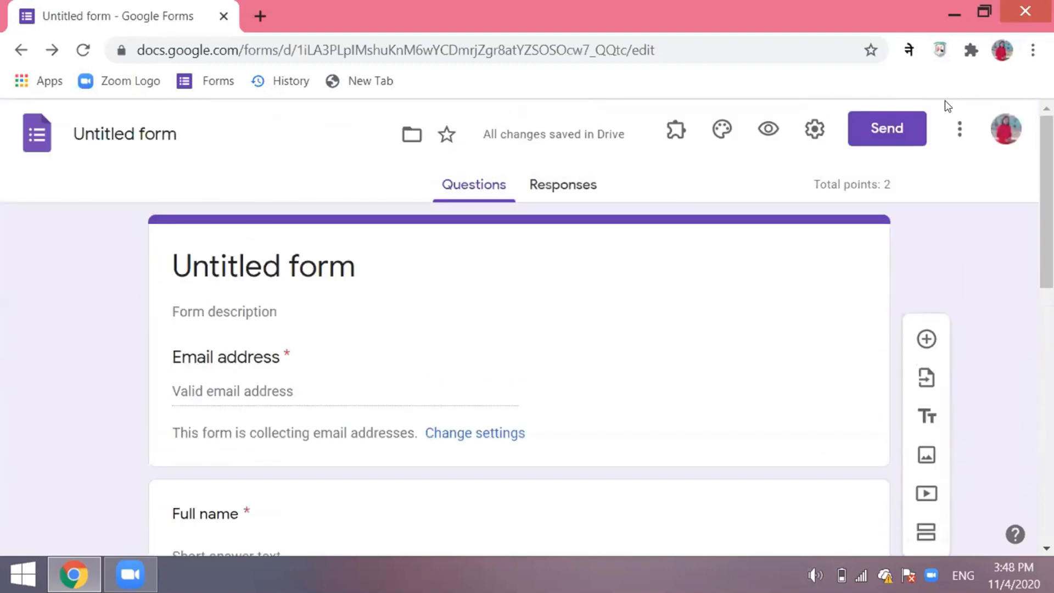
left_click(668, 137)
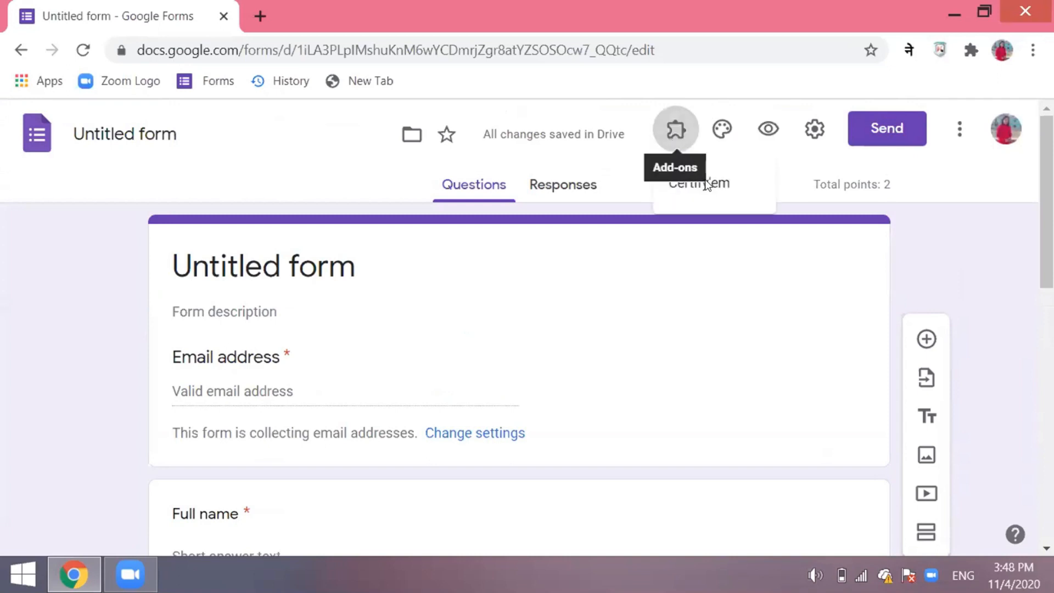
left_click(707, 184)
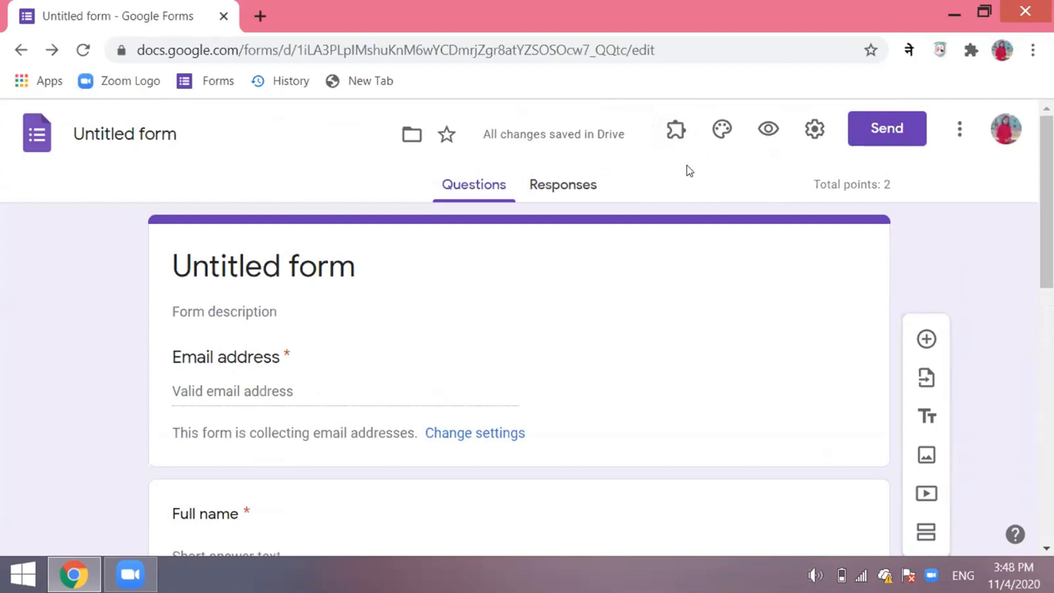
left_click(675, 138)
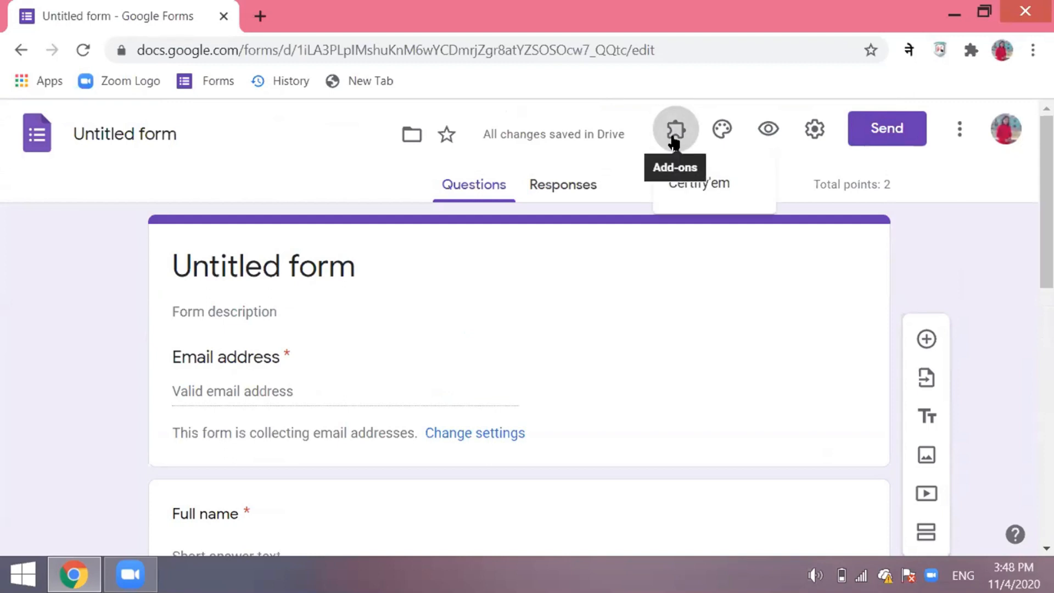
left_click(694, 194)
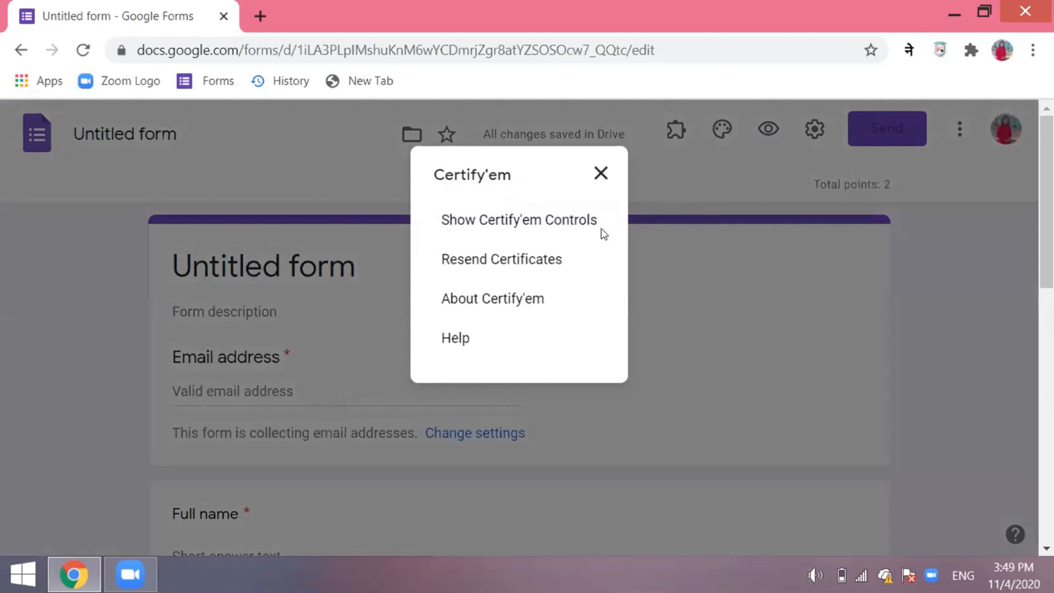
left_click(529, 221)
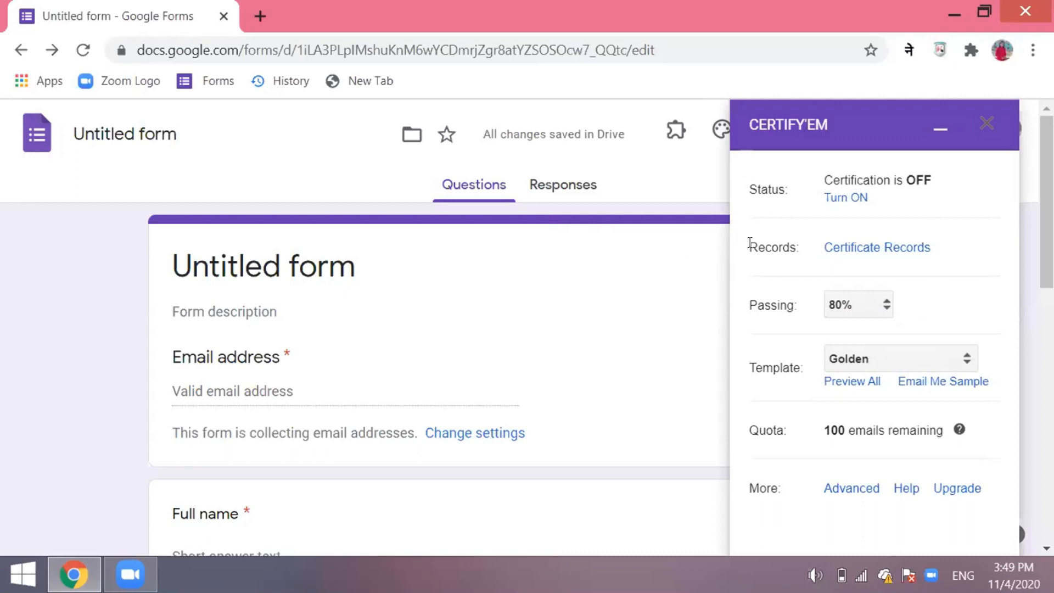
- Turn Certify'em certification ON, check the 80% passing score, and close its panel
left_click(844, 199)
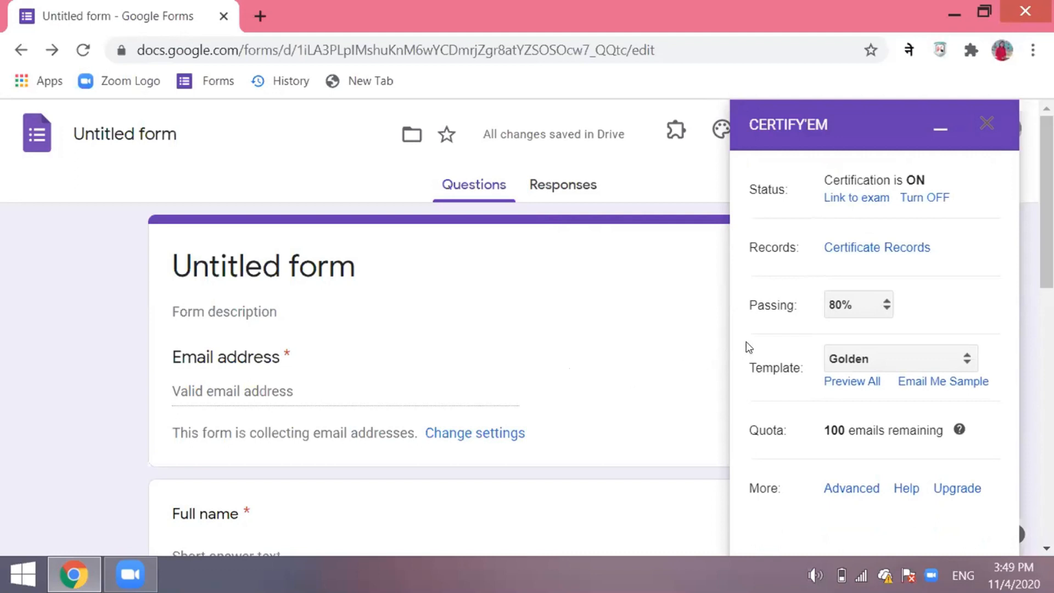
left_click(884, 299)
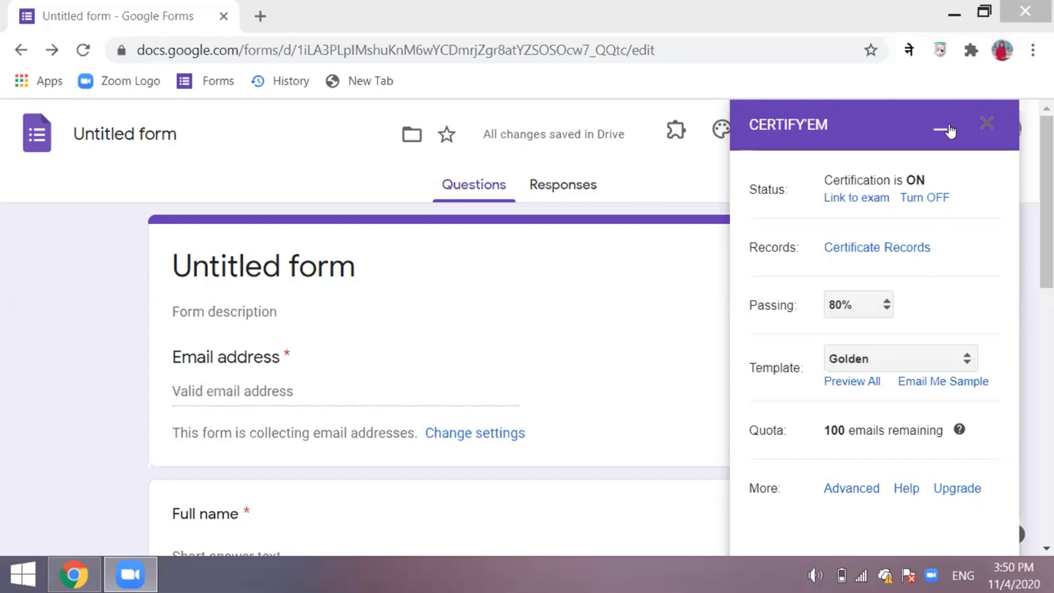
left_click(986, 130)
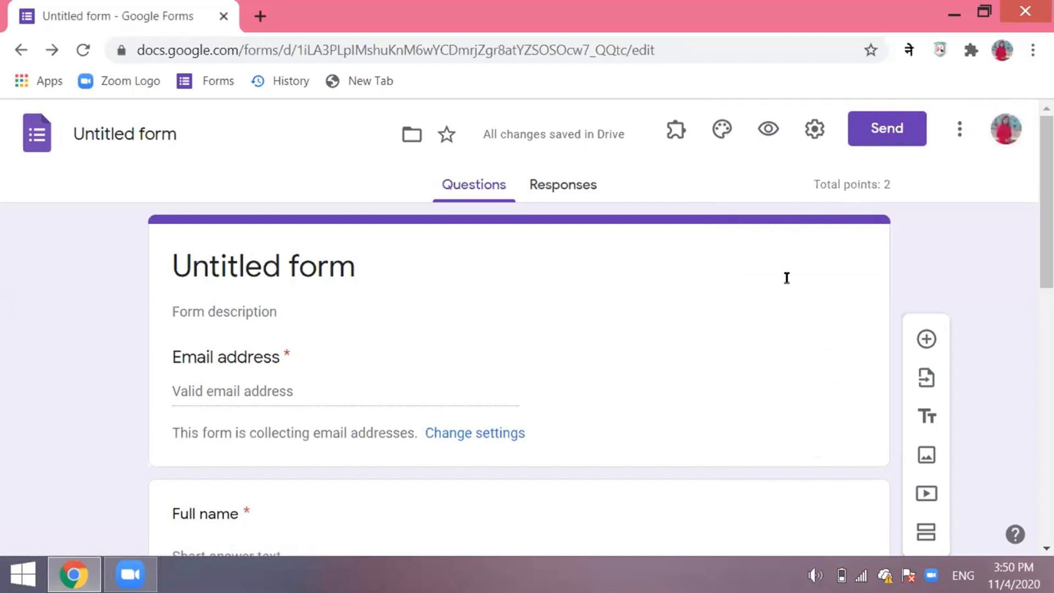
- Copy the form's shortened forms.gle share link from the Send dialog
left_click(900, 135)
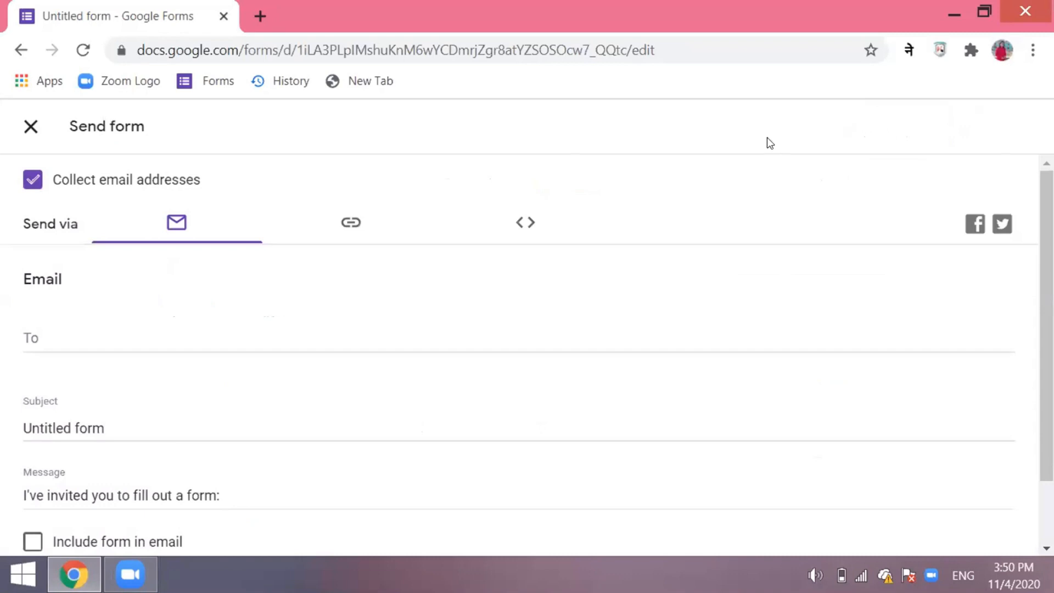
left_click(338, 233)
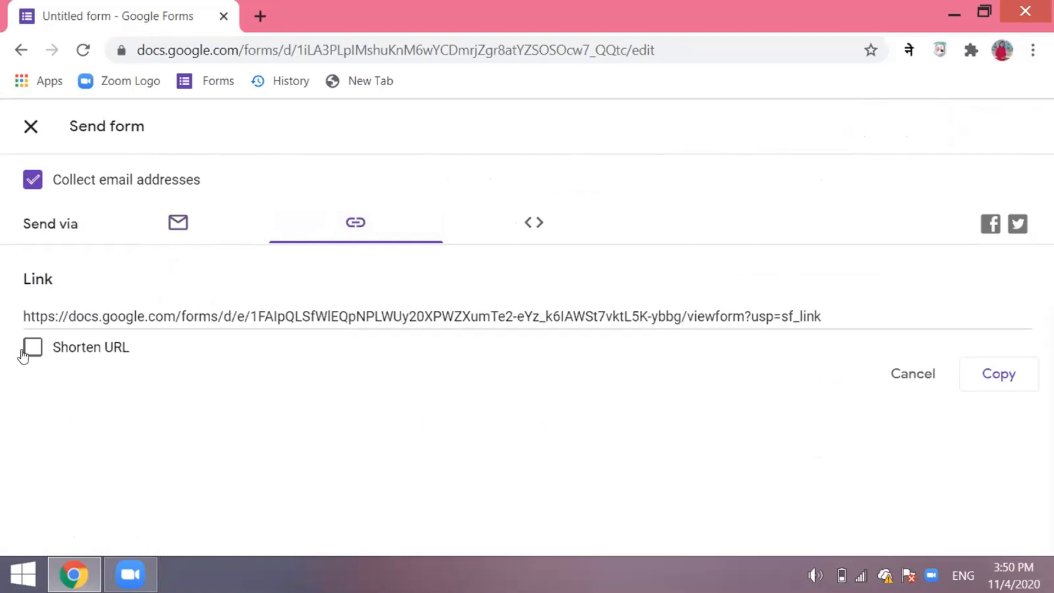
left_click(29, 351)
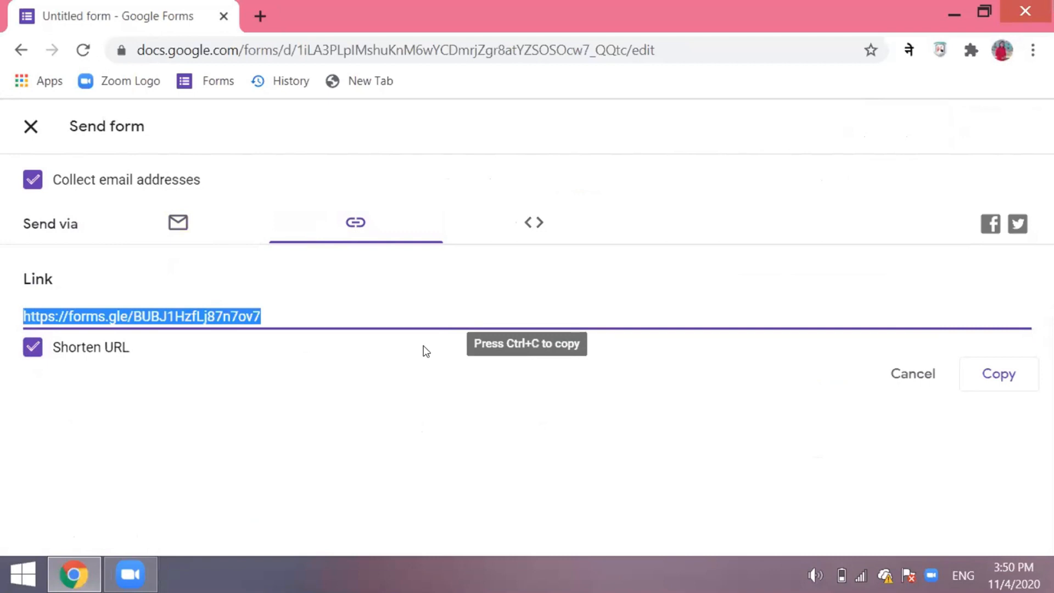
left_click(977, 377)
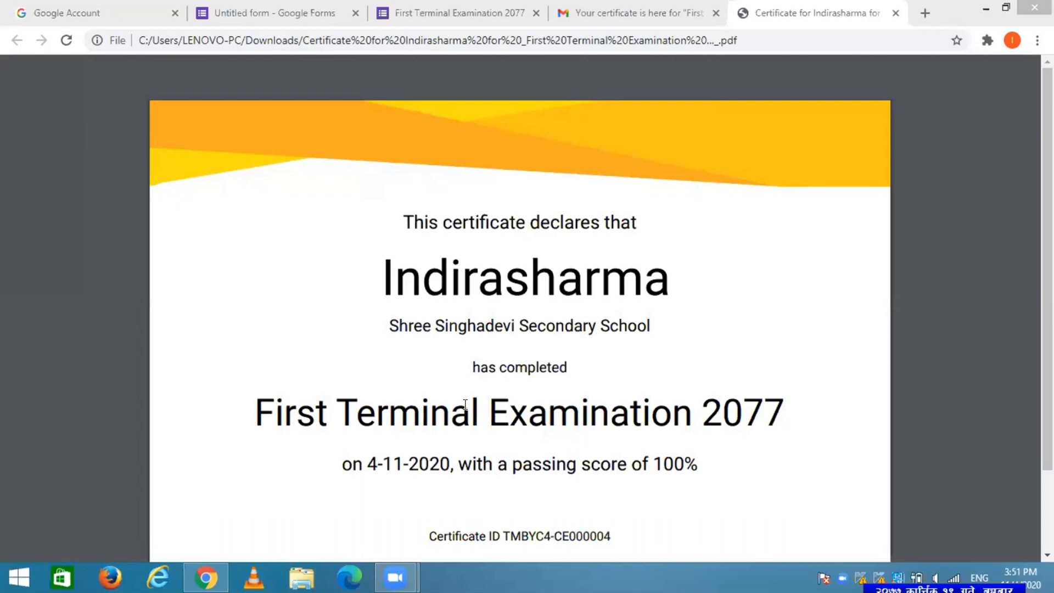
- Preview the open Zoom windows from the taskbar, then dismiss the previews
left_click_drag(628, 334, 635, 334)
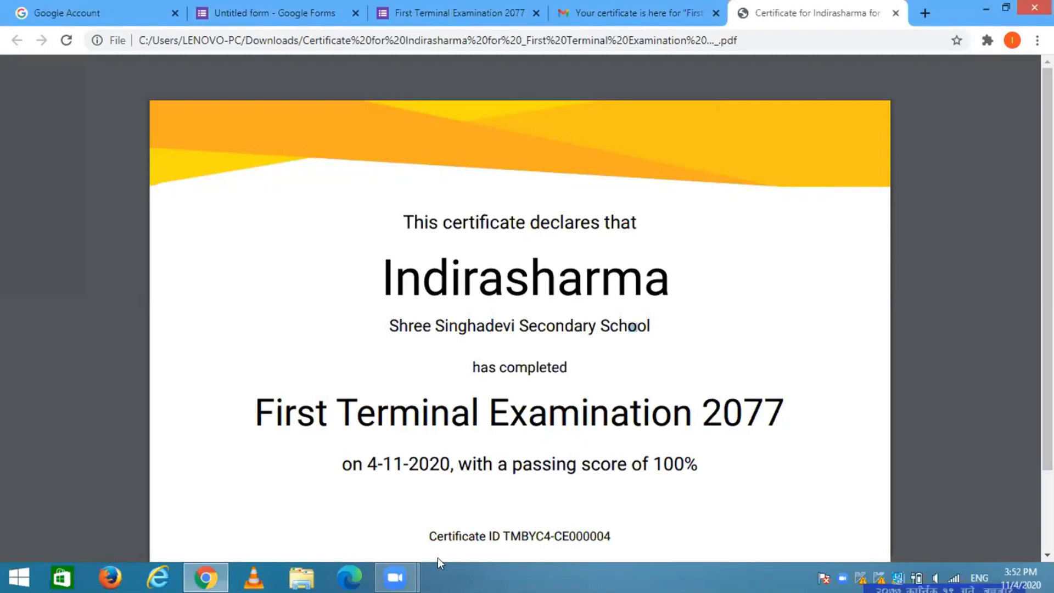
left_click(396, 577)
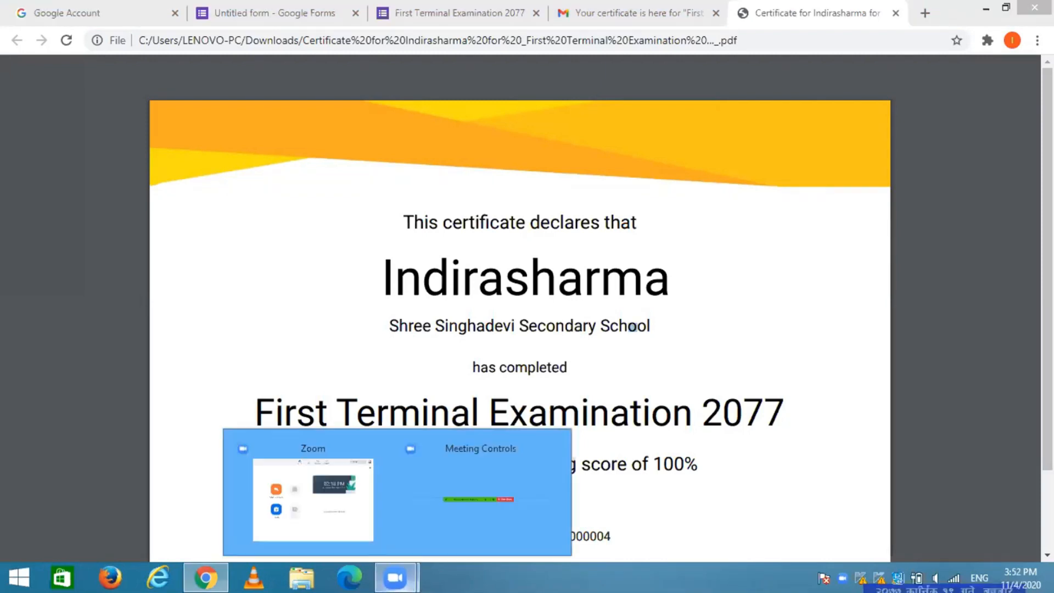
left_click(484, 478)
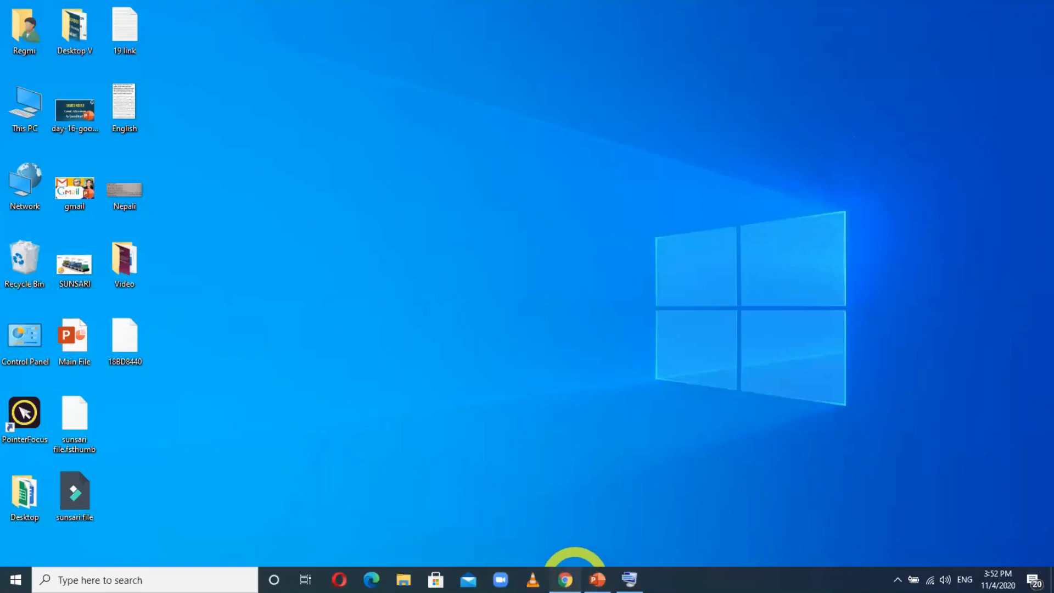
- View the exam form's responses summary with 26 responses, then open a new browser tab
left_click(569, 579)
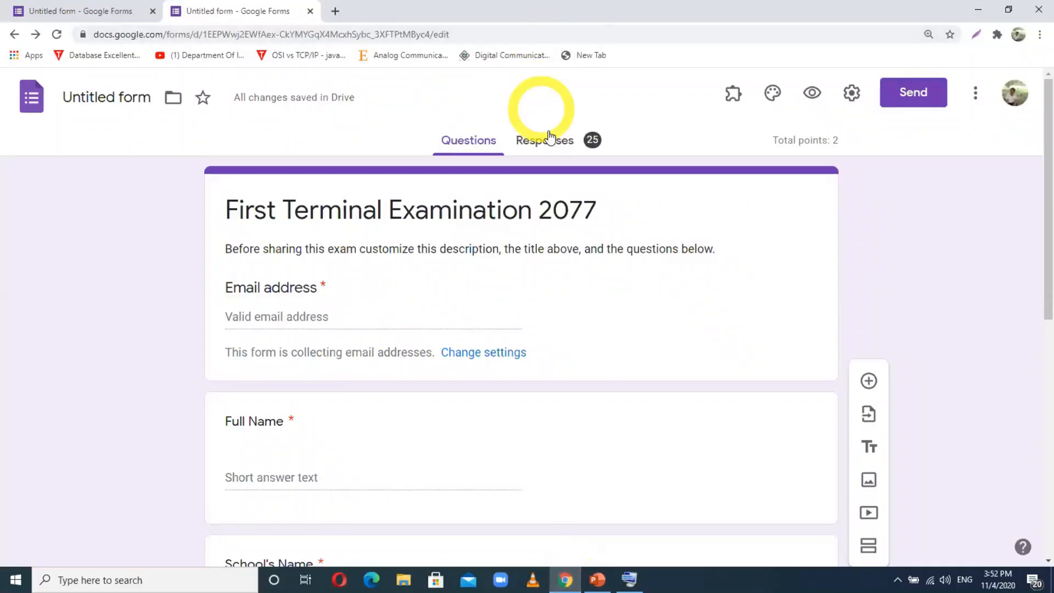
left_click(550, 145)
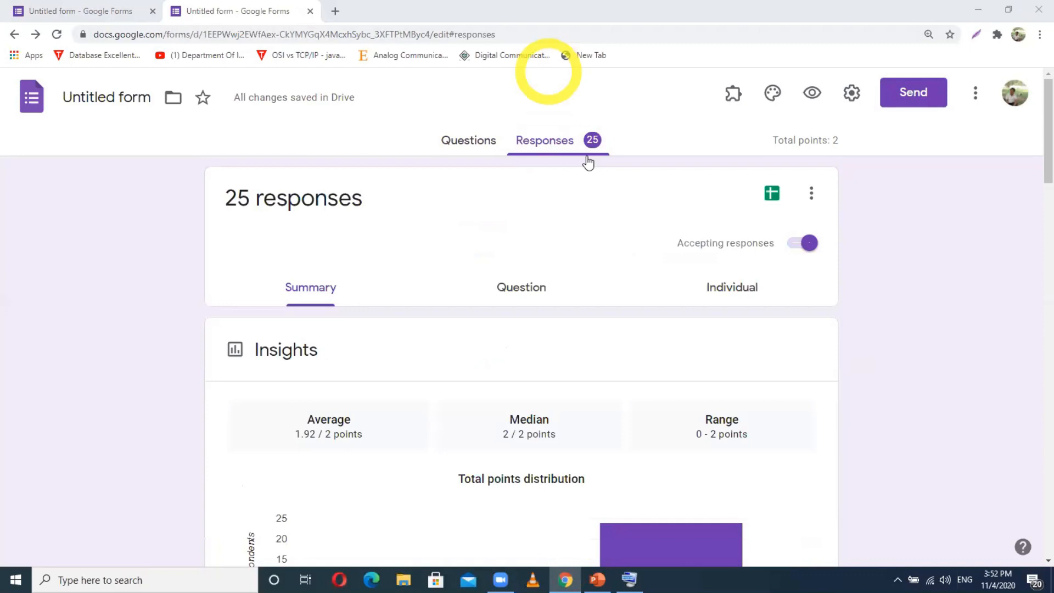
left_click(582, 284)
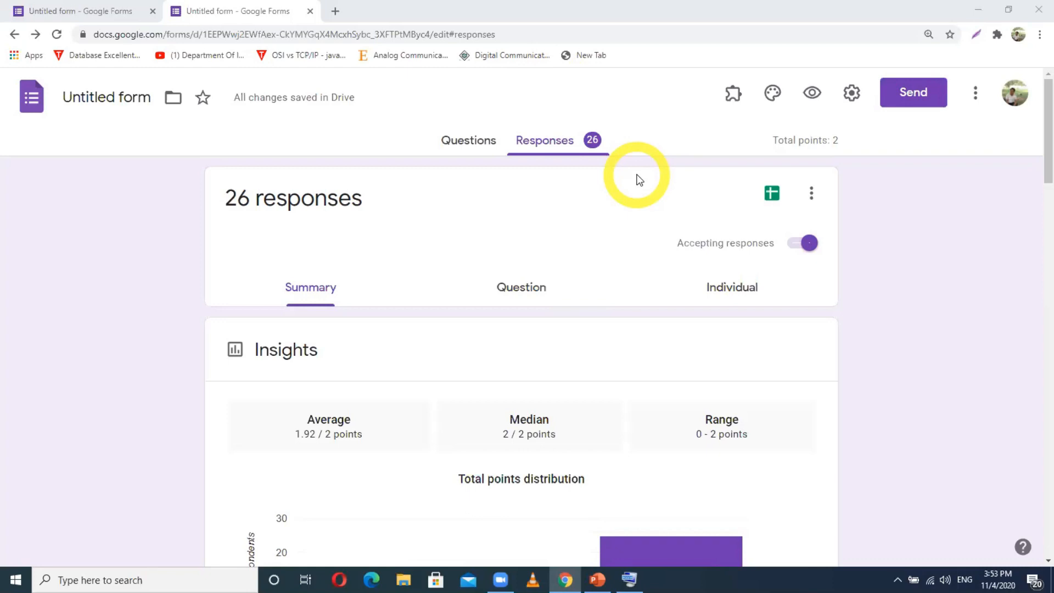
left_click(334, 11)
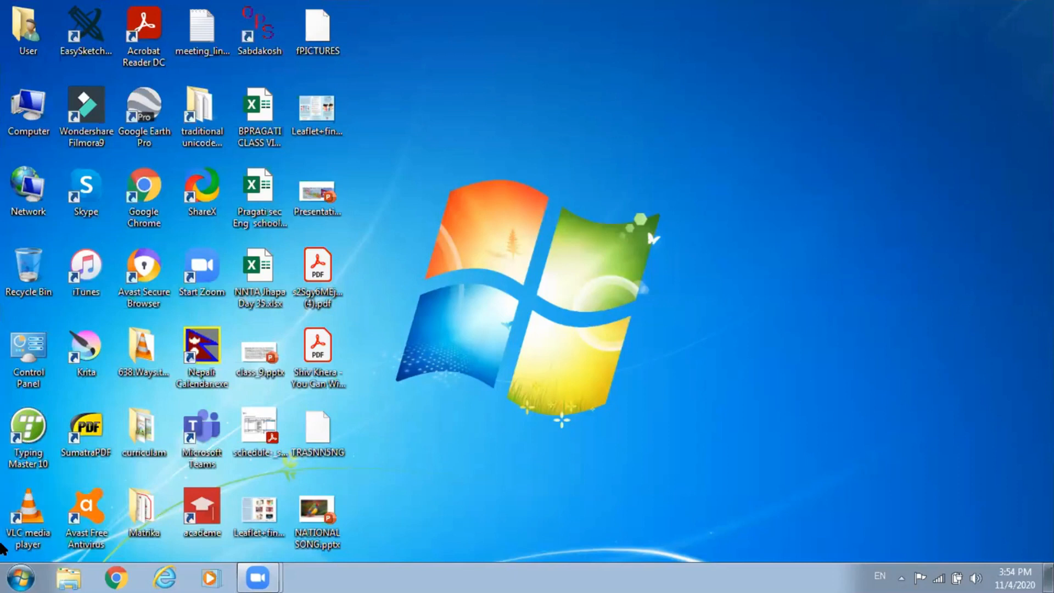
- Relaunch Chrome and go to forms.google.com by typing 'for' in the address bar
left_click(118, 576)
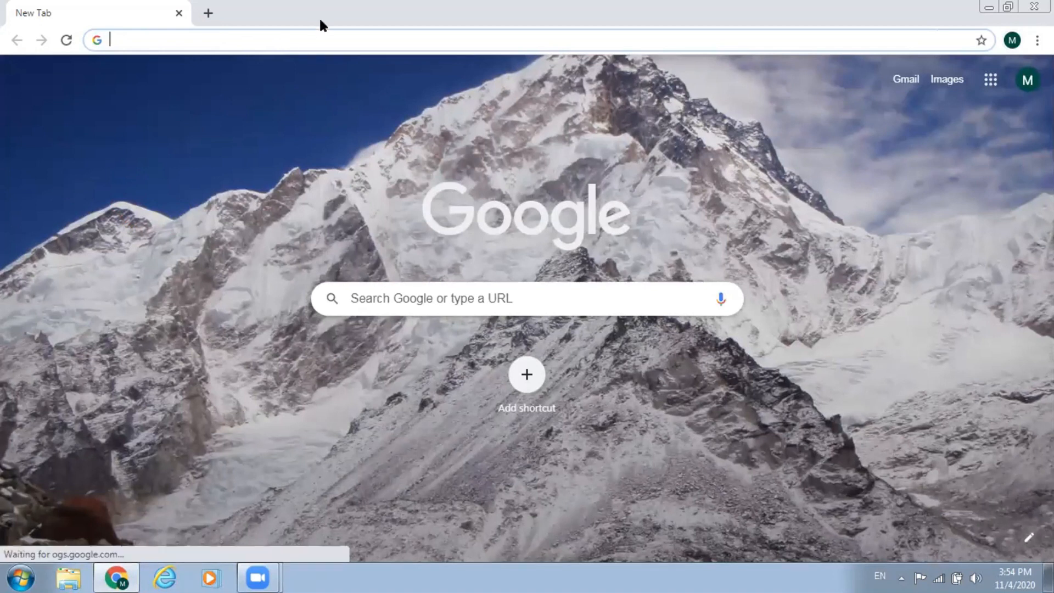
type("fo")
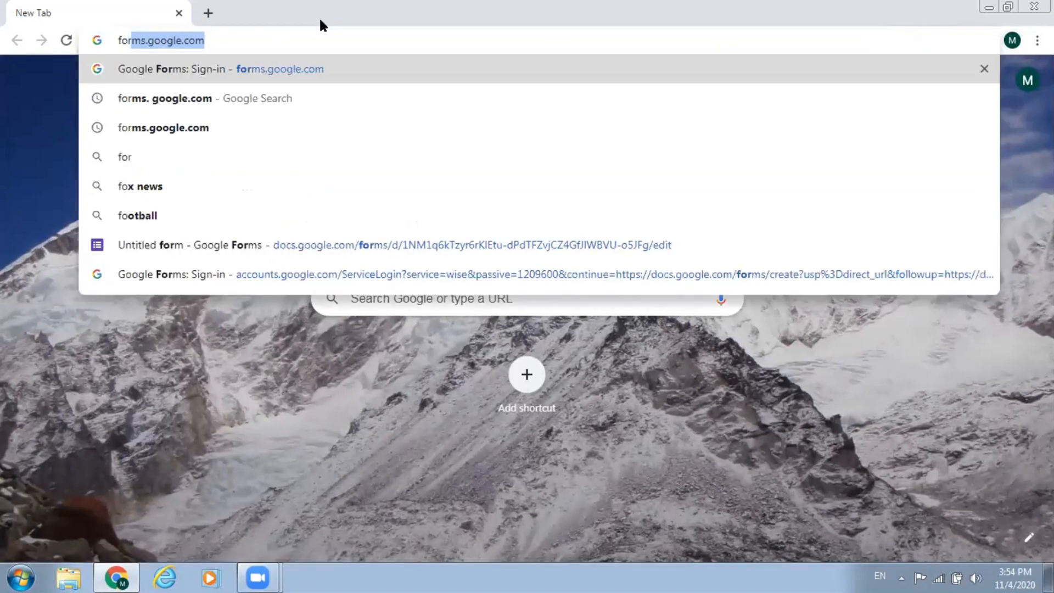
type("r")
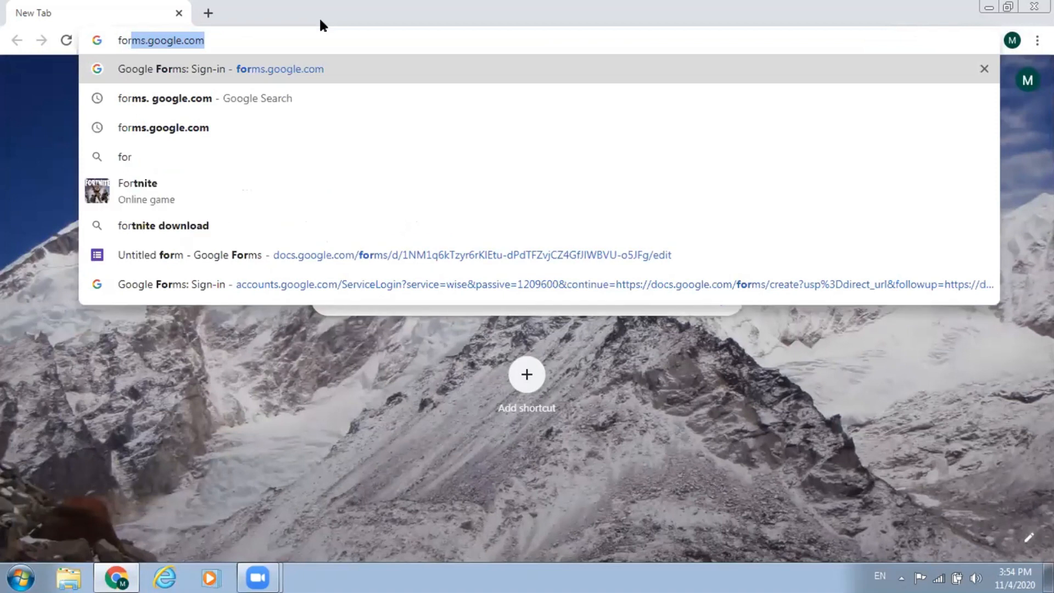
key("Return")
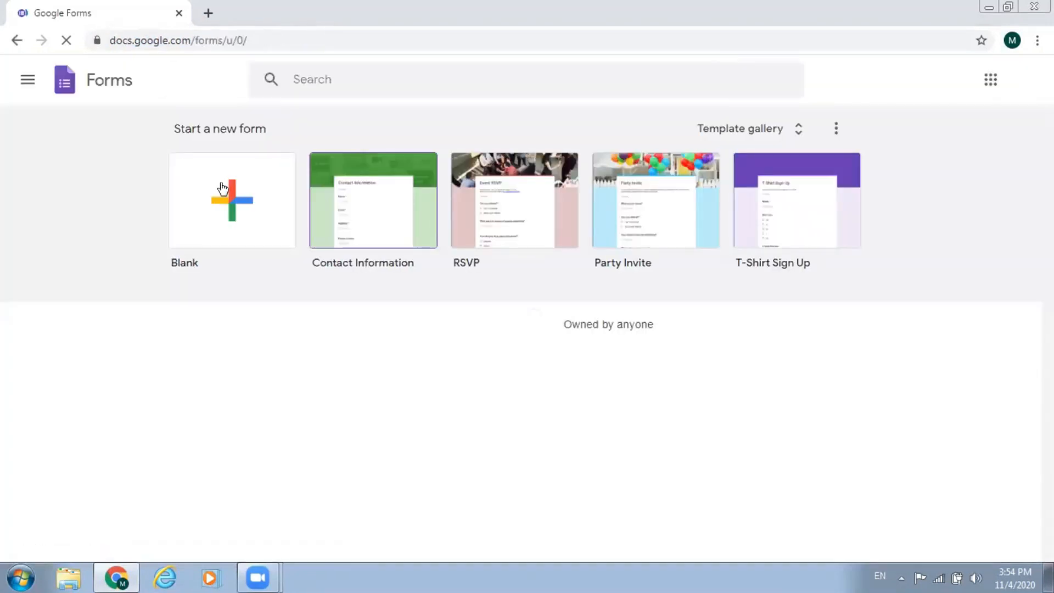
- Start a new blank form and open the editor's More actions menu
left_click(222, 189)
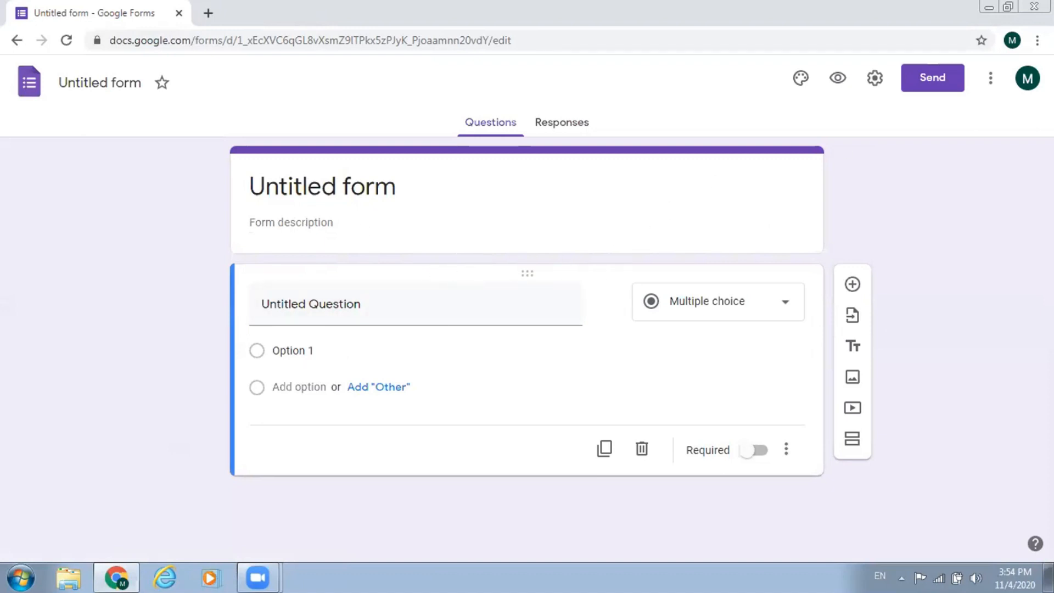
left_click(987, 80)
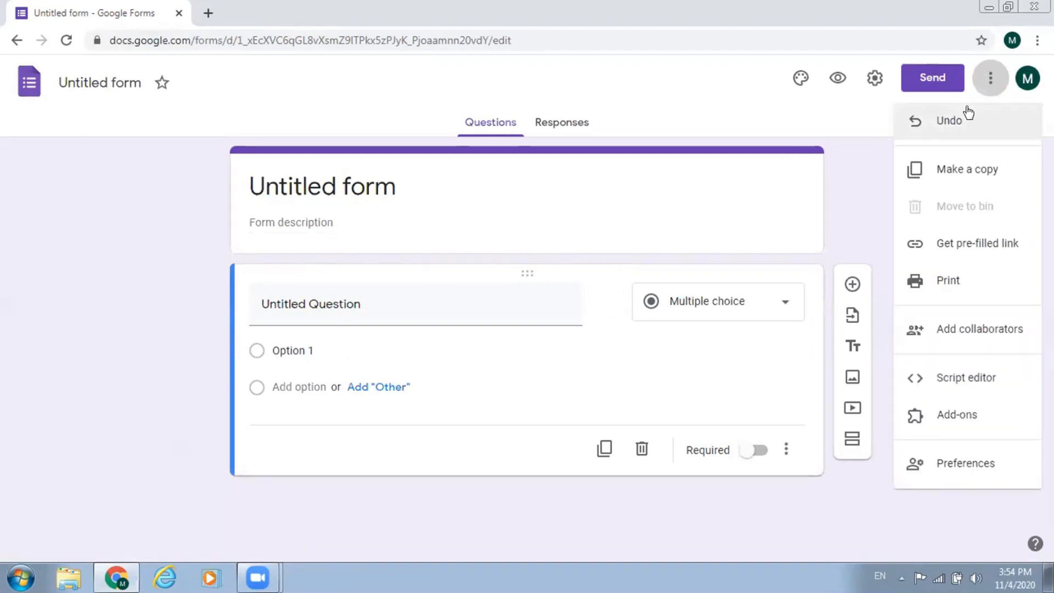
- Browse the form add-ons in Google Workspace Marketplace and open the formLimiter listing
left_click(911, 422)
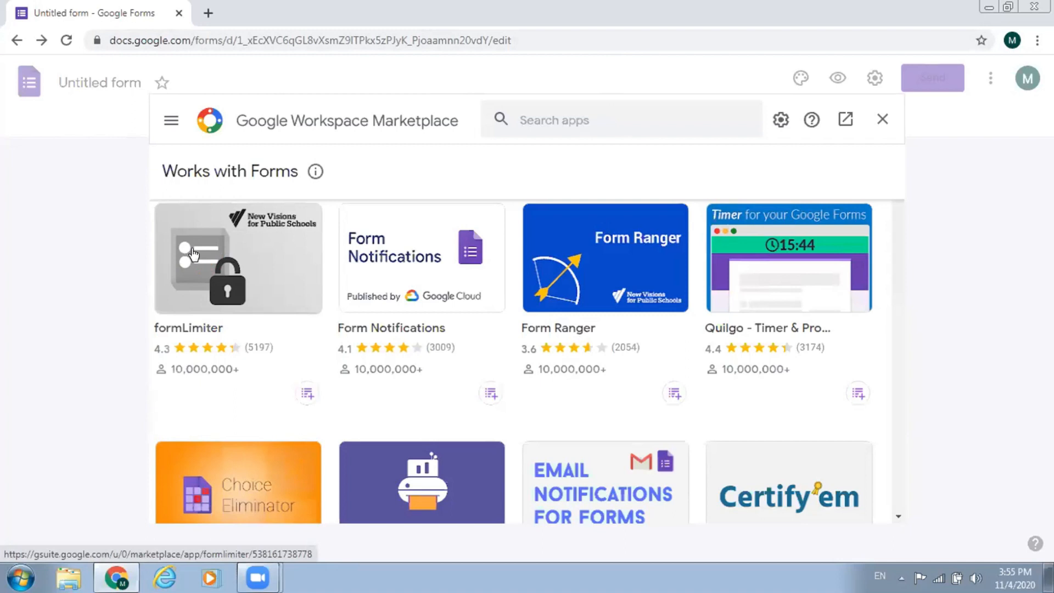
left_click(557, 118)
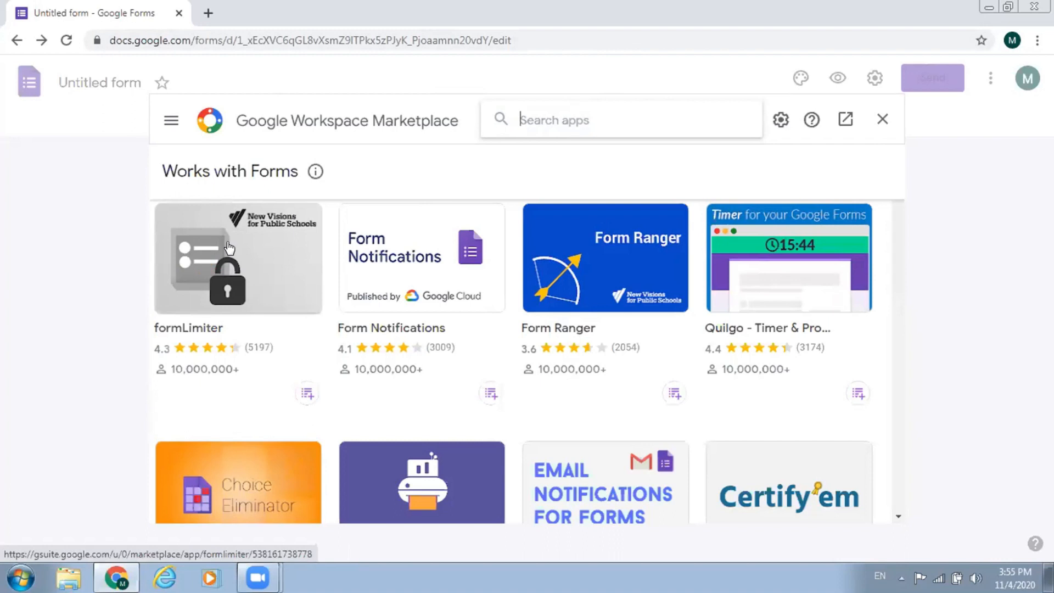
left_click(184, 326)
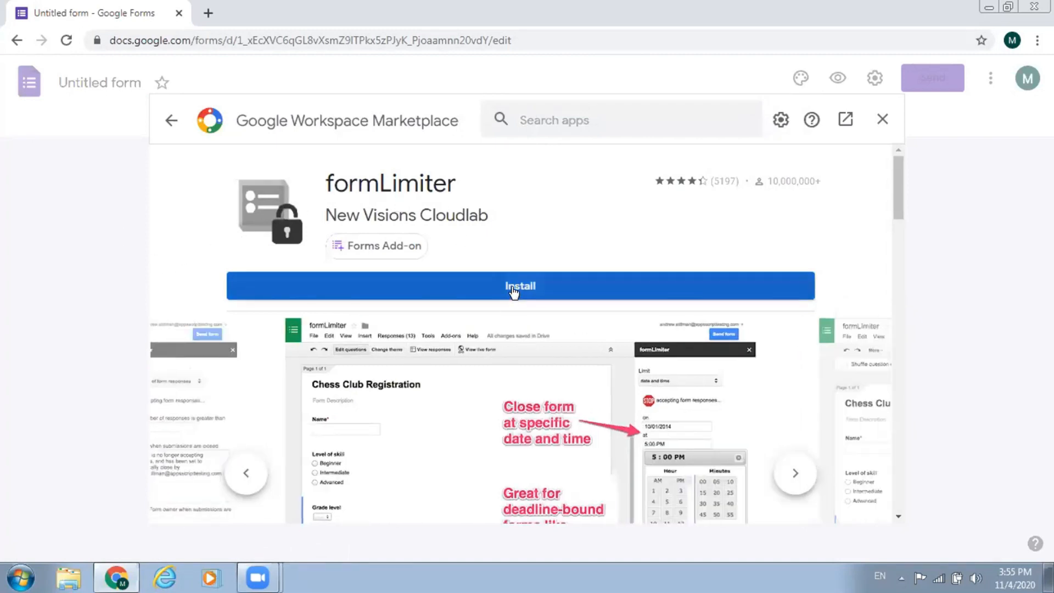
- Install formLimiter for your Google account, allow its access, and dismiss the confirmation
left_click(511, 285)
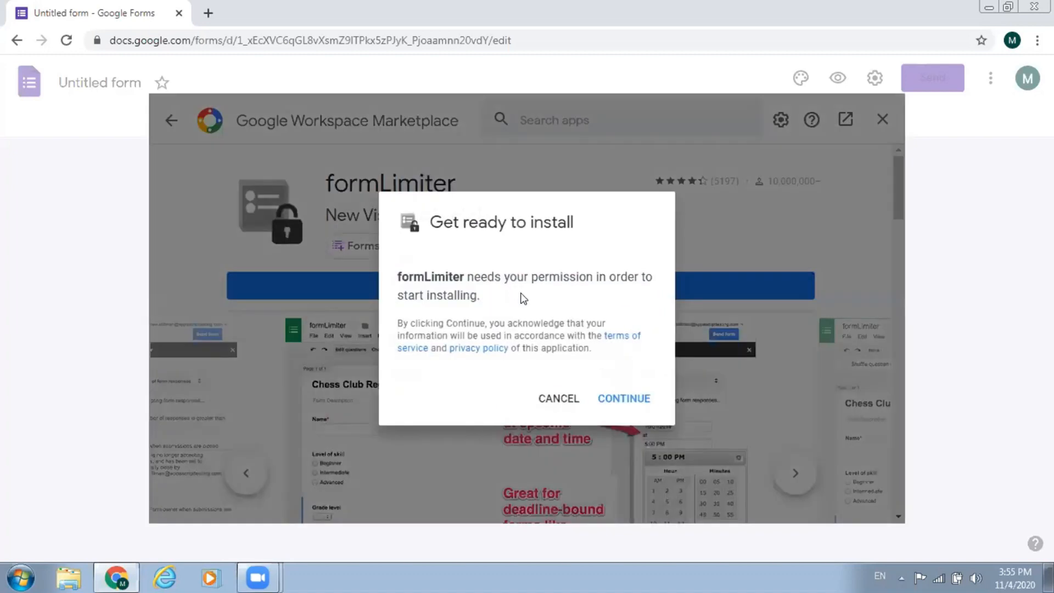
left_click(625, 401)
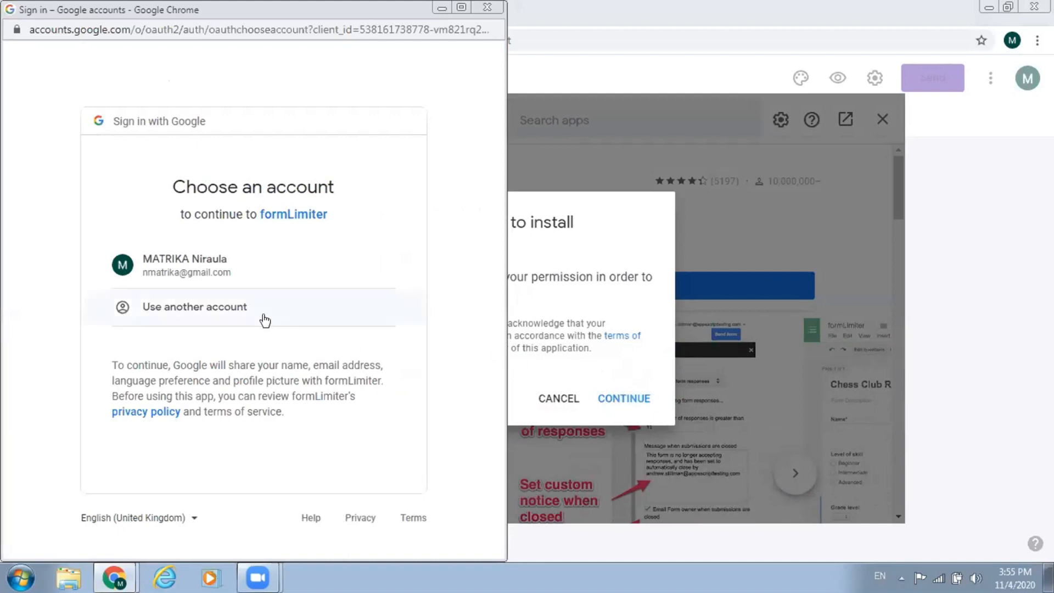
left_click(177, 249)
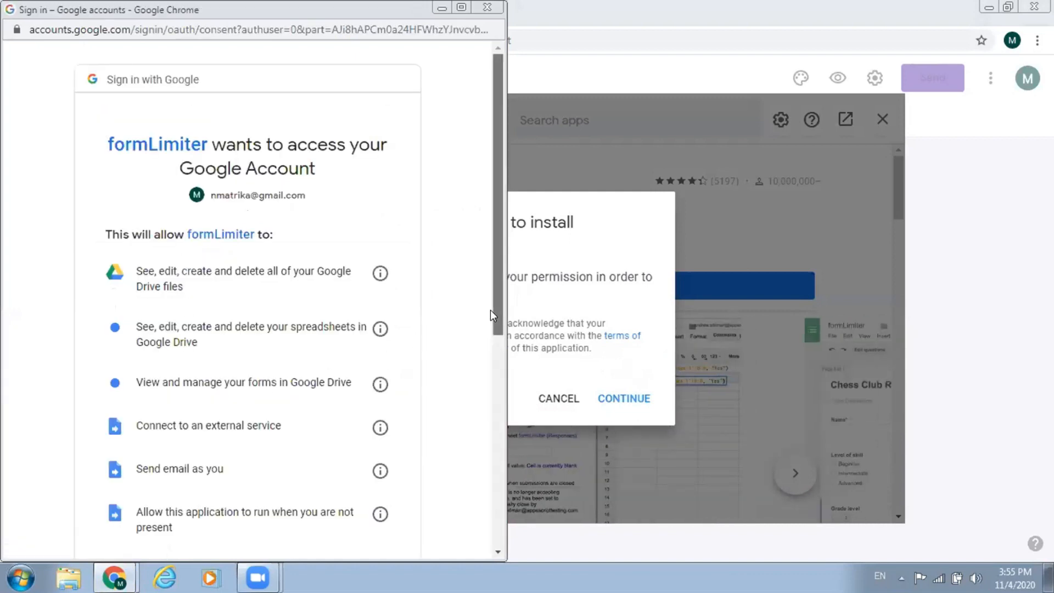
scroll(490, 309, "down", 5)
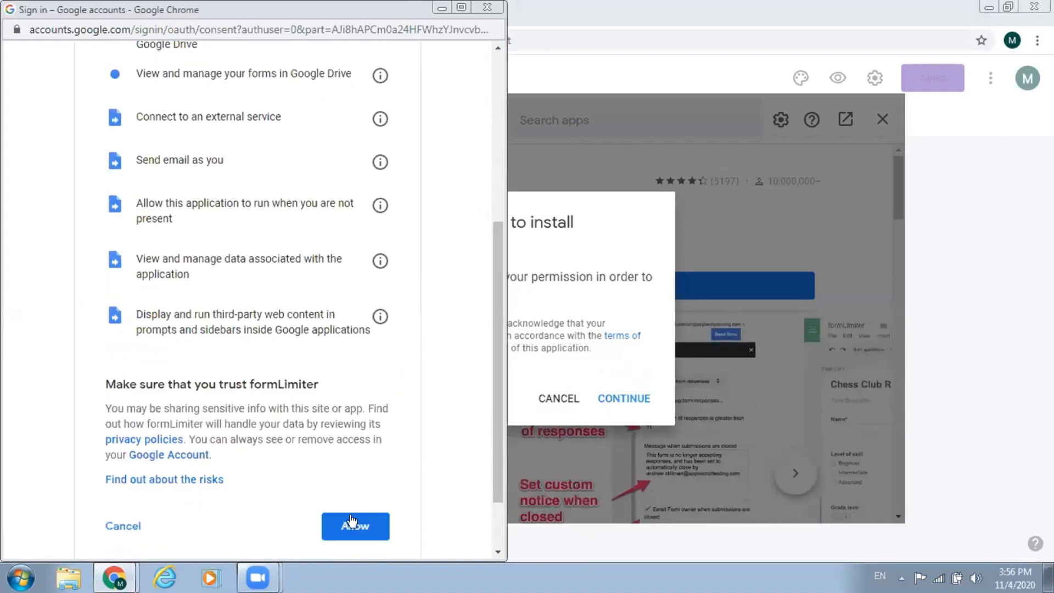
left_click(354, 525)
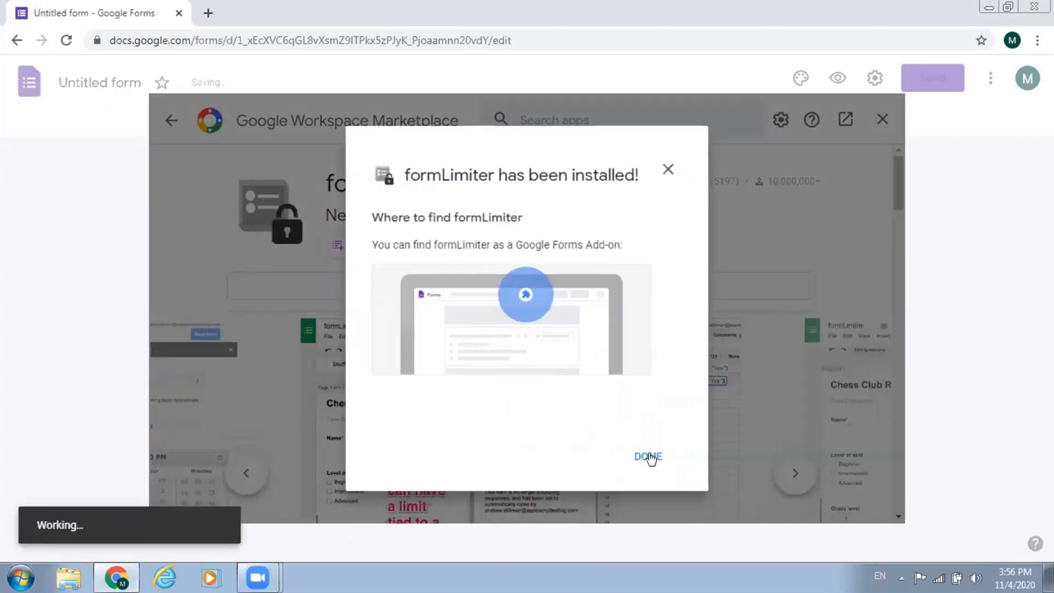
left_click(647, 456)
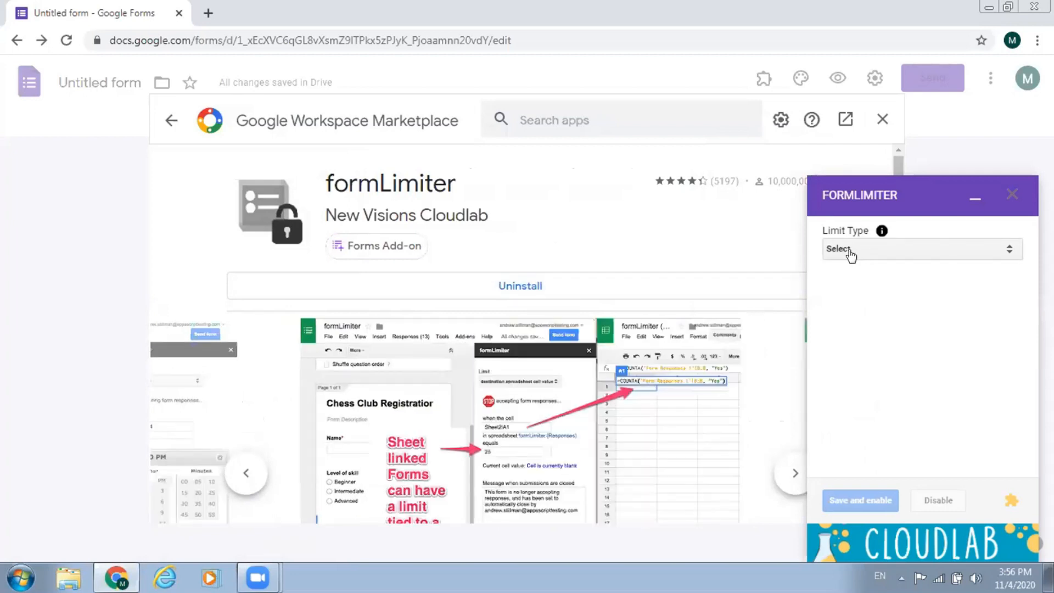
- Choose 'date and time' as the formLimiter Limit Type
left_click(851, 248)
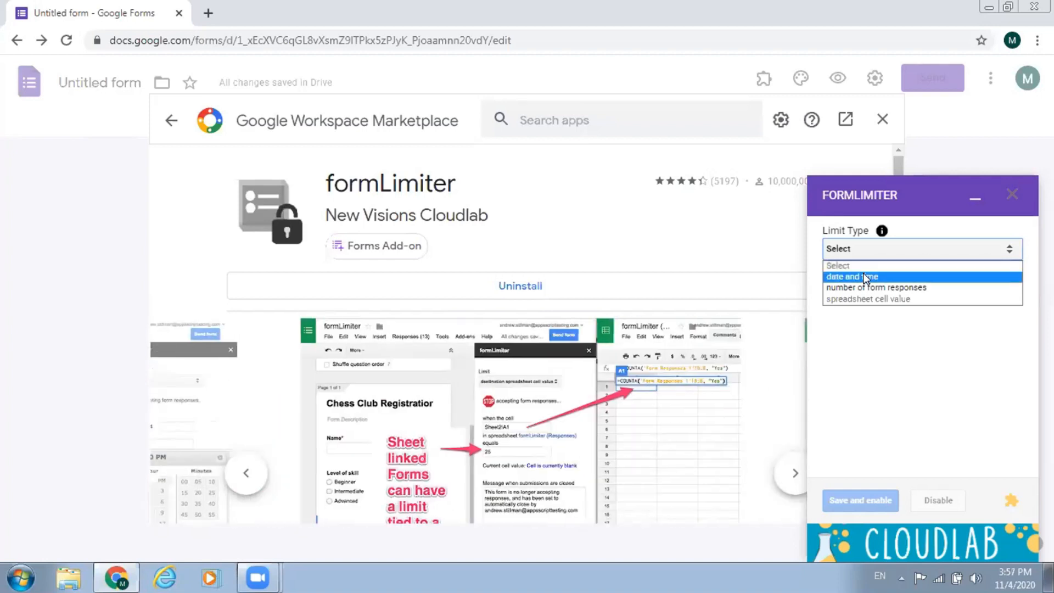
left_click(862, 276)
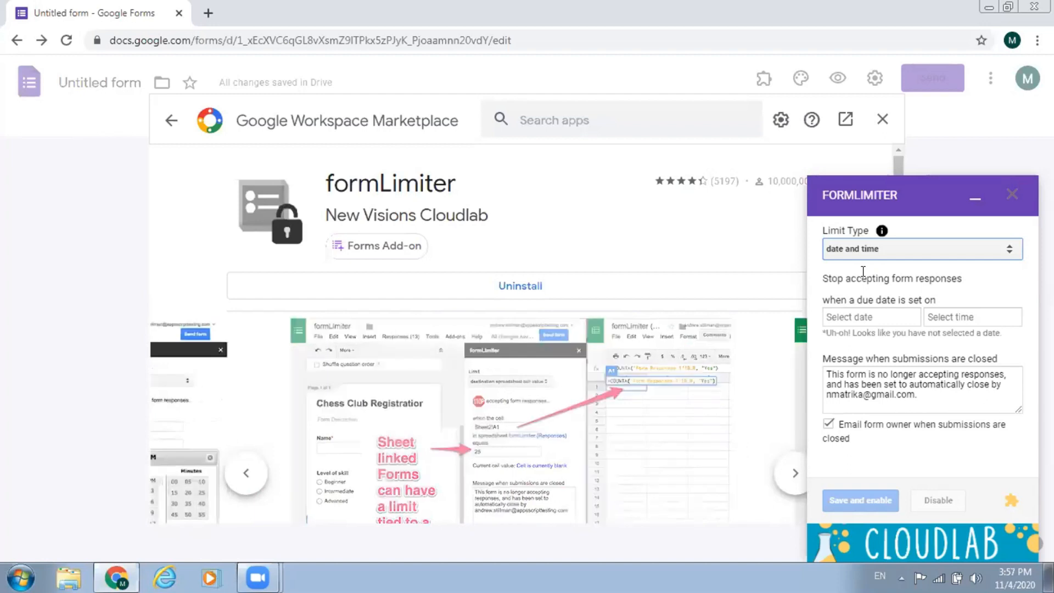
left_click(872, 319)
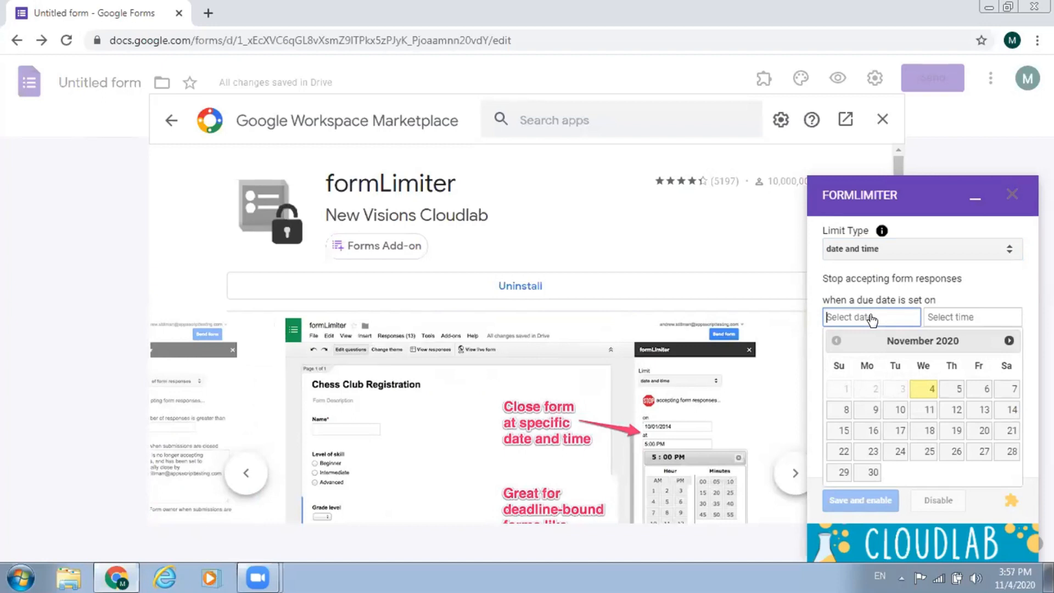
- Set the closing to 11/04/2020 at 5:20 PM, save and enable it, then close the sidebar
left_click(926, 390)
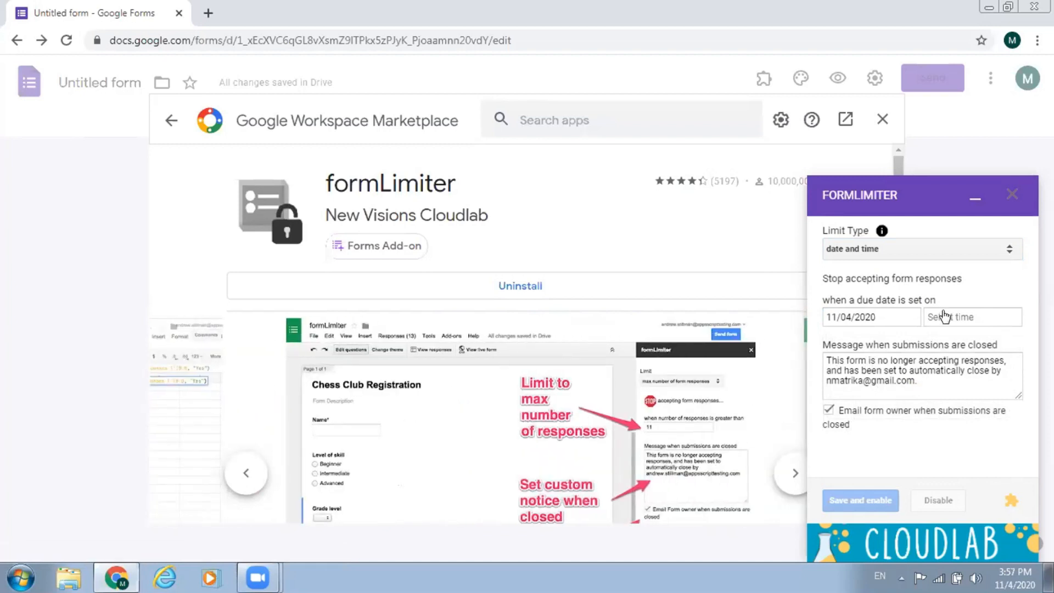
left_click(945, 317)
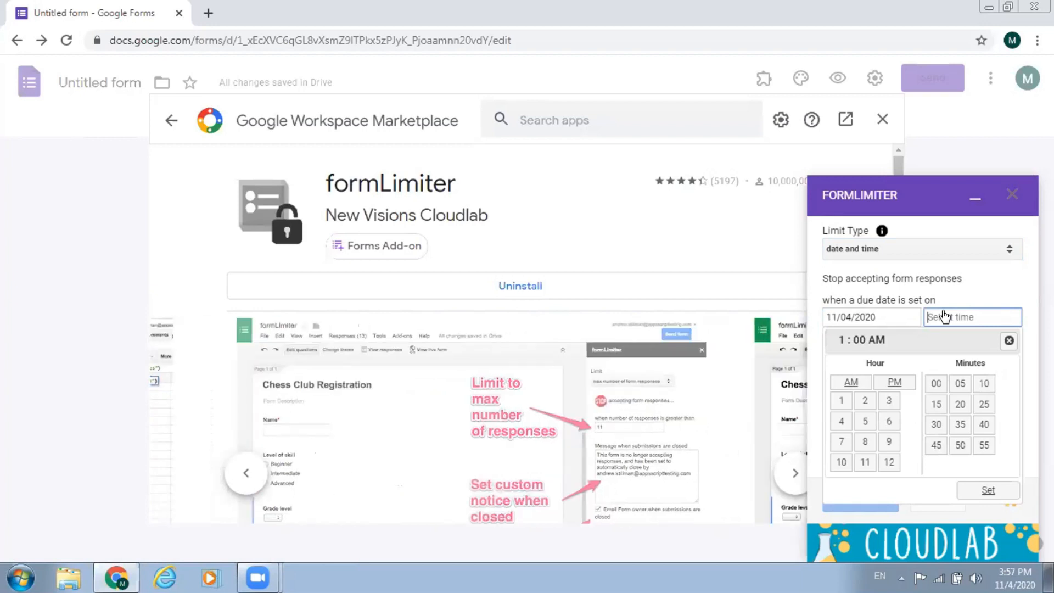
left_click(960, 385)
left_click(960, 385)
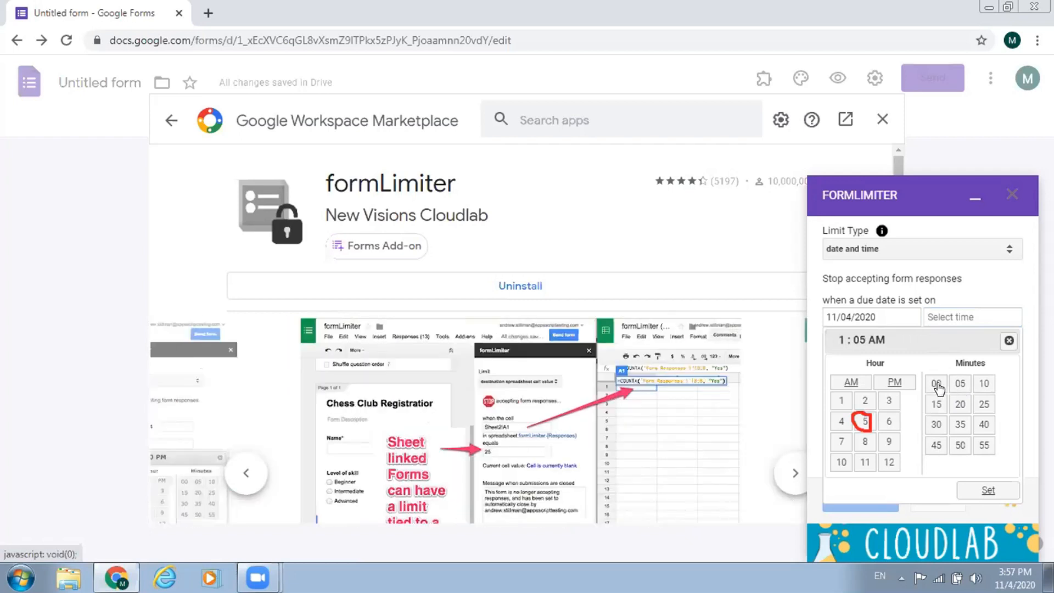
left_click(861, 421)
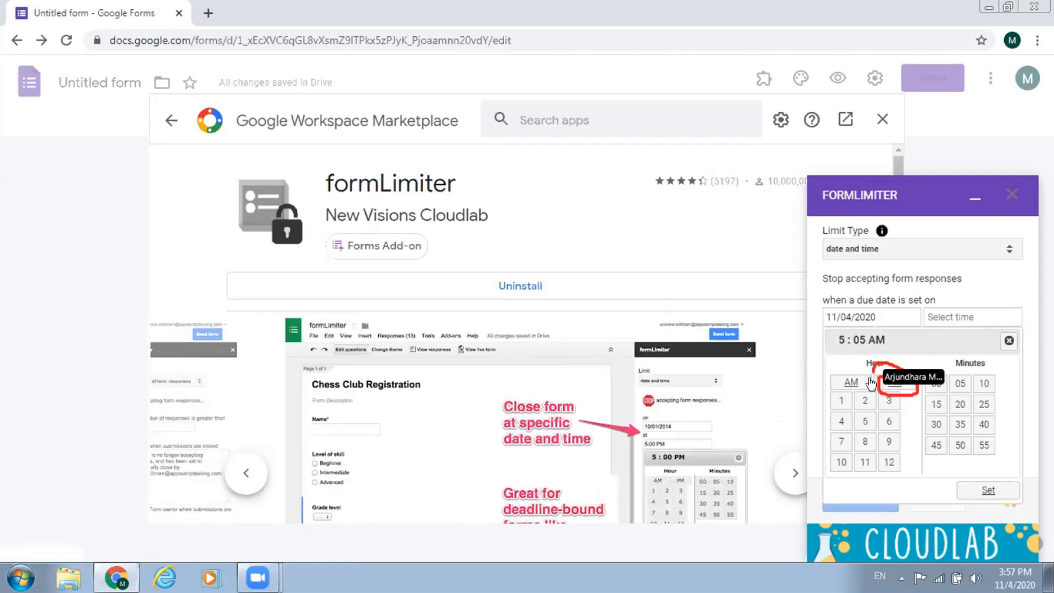
left_click(889, 382)
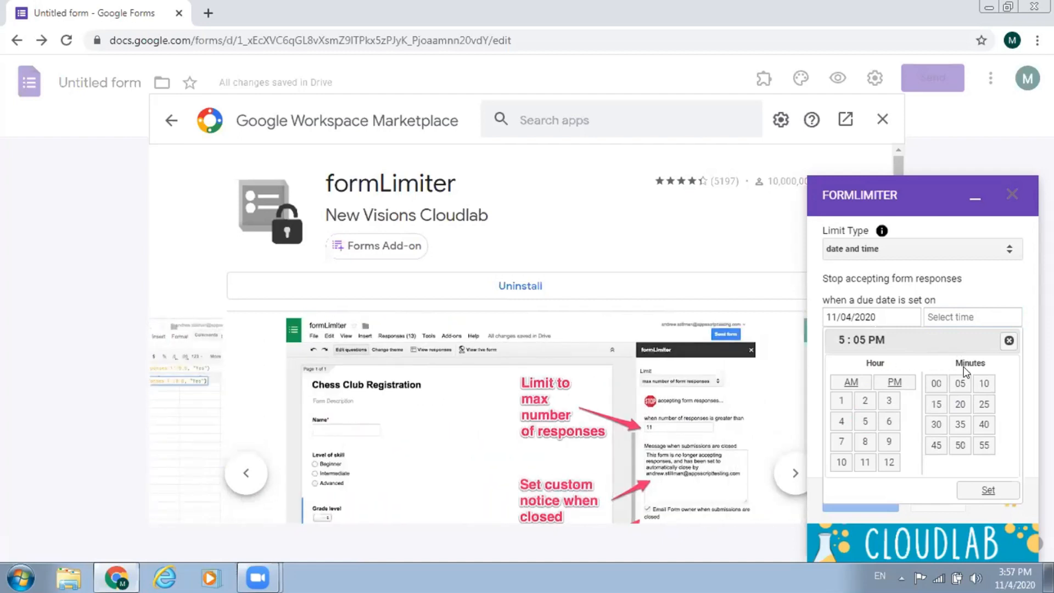
left_click(958, 406)
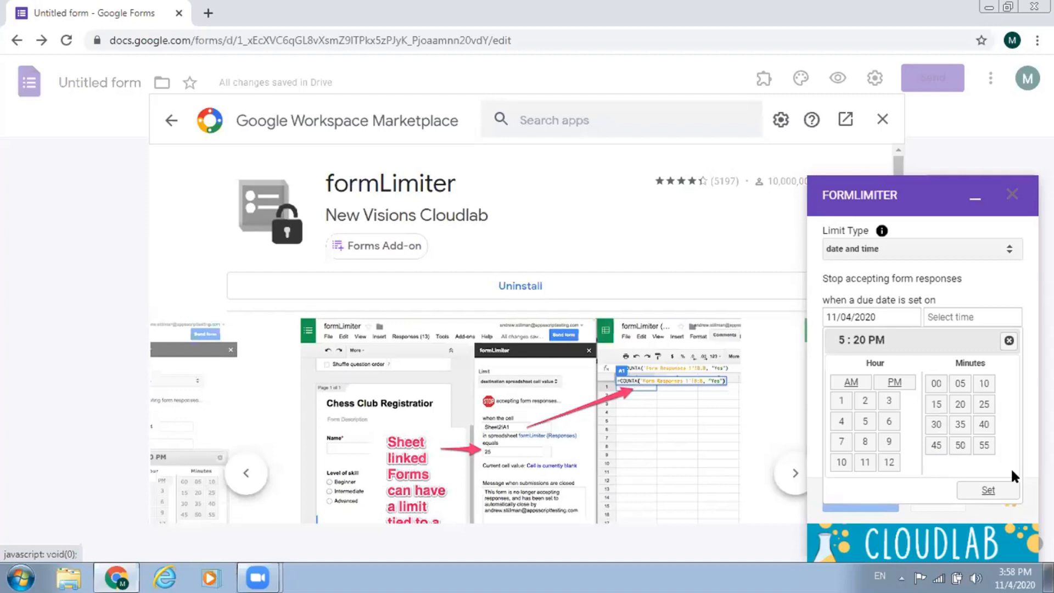
left_click(981, 488)
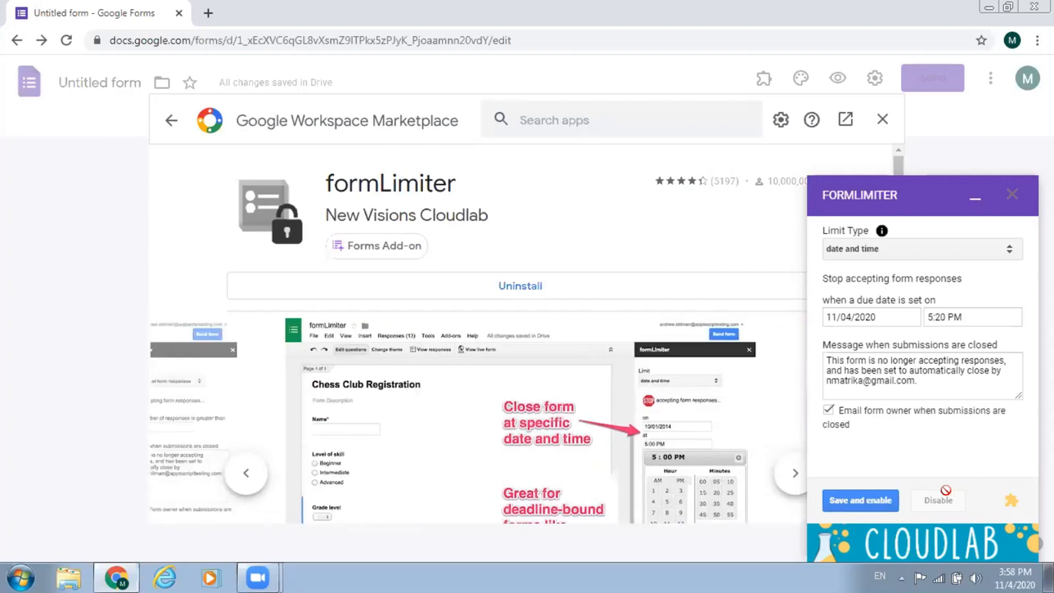
left_click(848, 495)
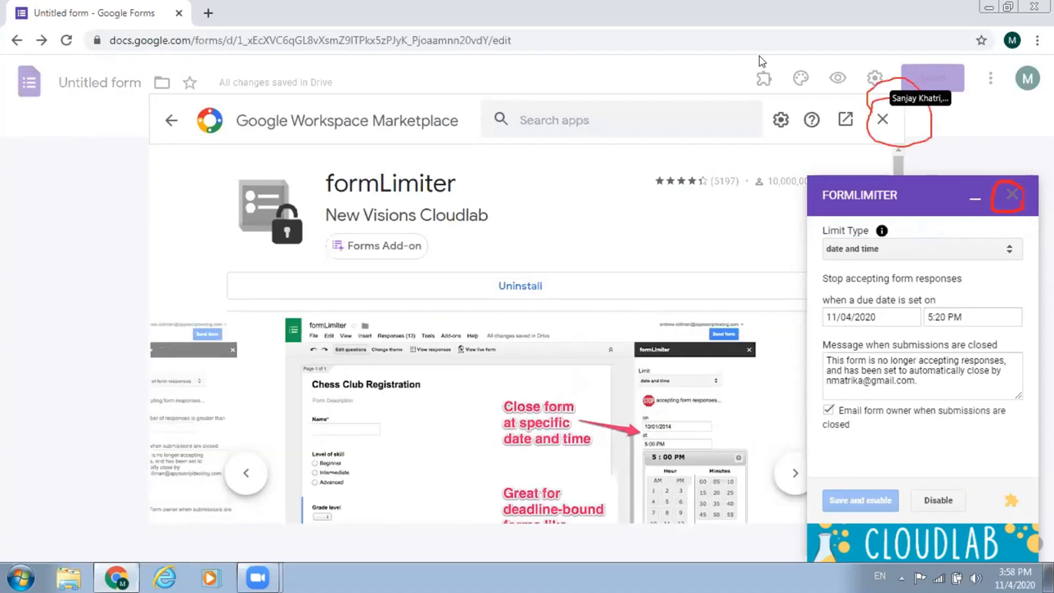
left_click(1009, 194)
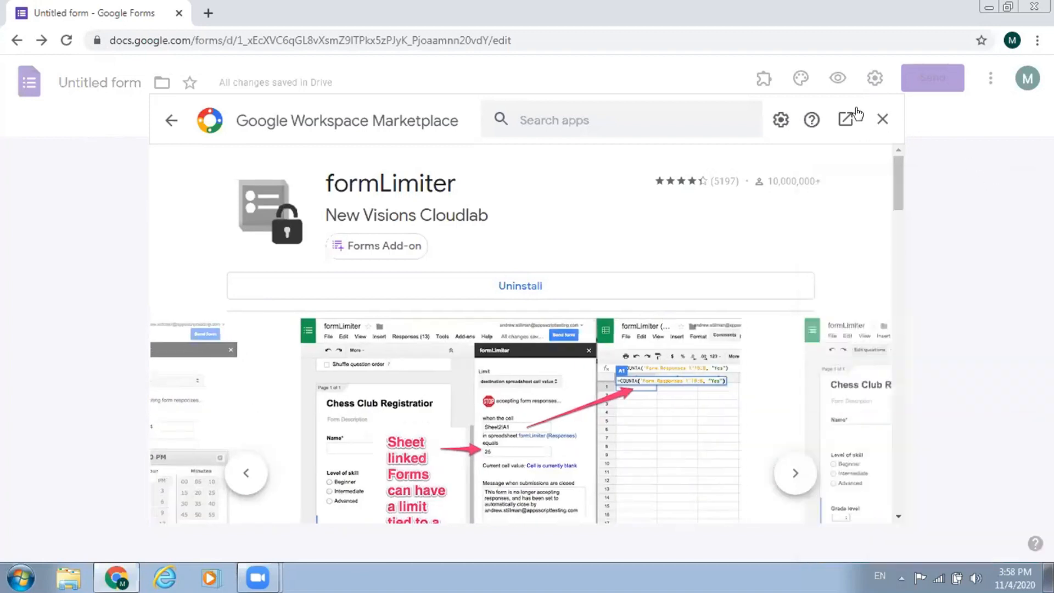
- Close the Google Workspace Marketplace dialog to return to the blank form
left_click(882, 120)
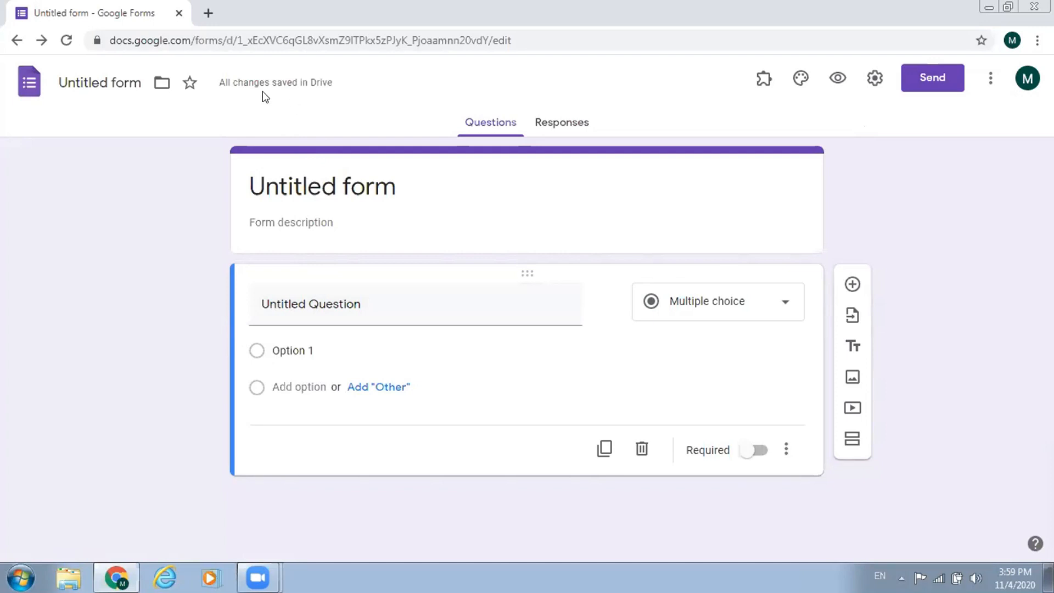
- On the Responses page, switch Accepting responses off and back on
left_click(562, 123)
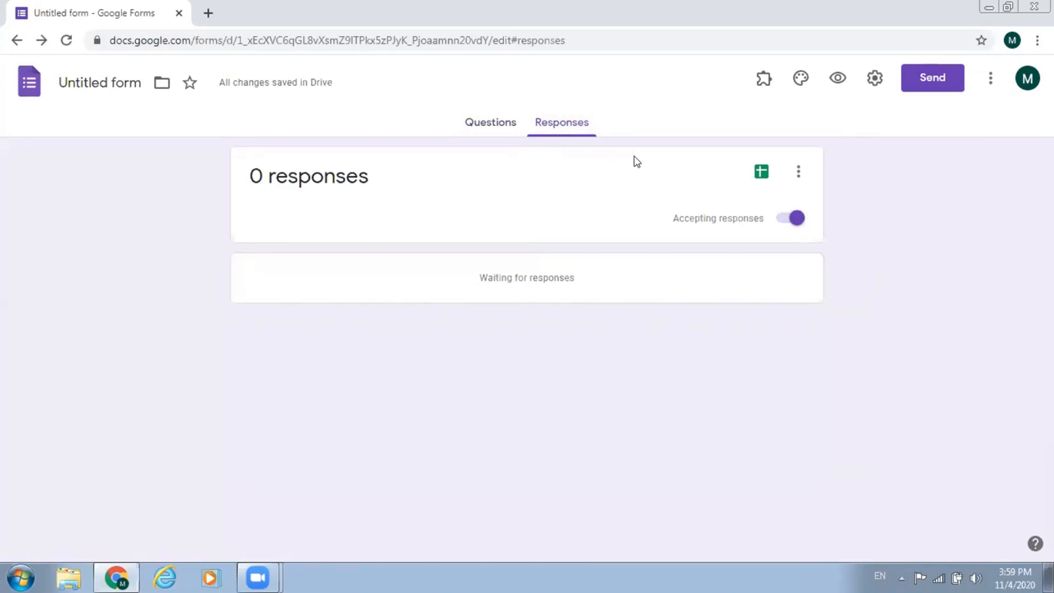
left_click(778, 221)
left_click(783, 220)
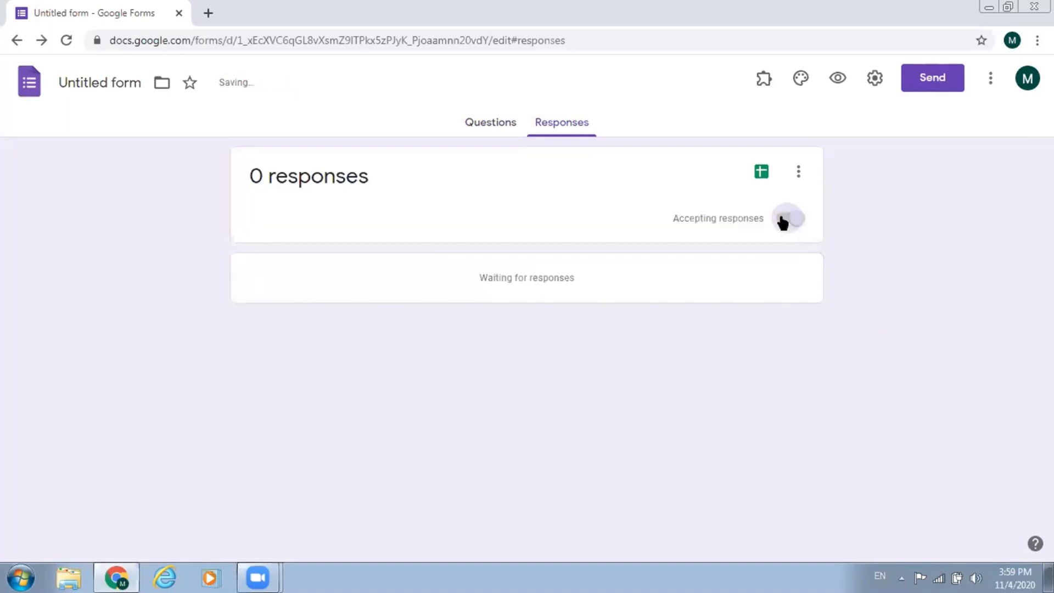
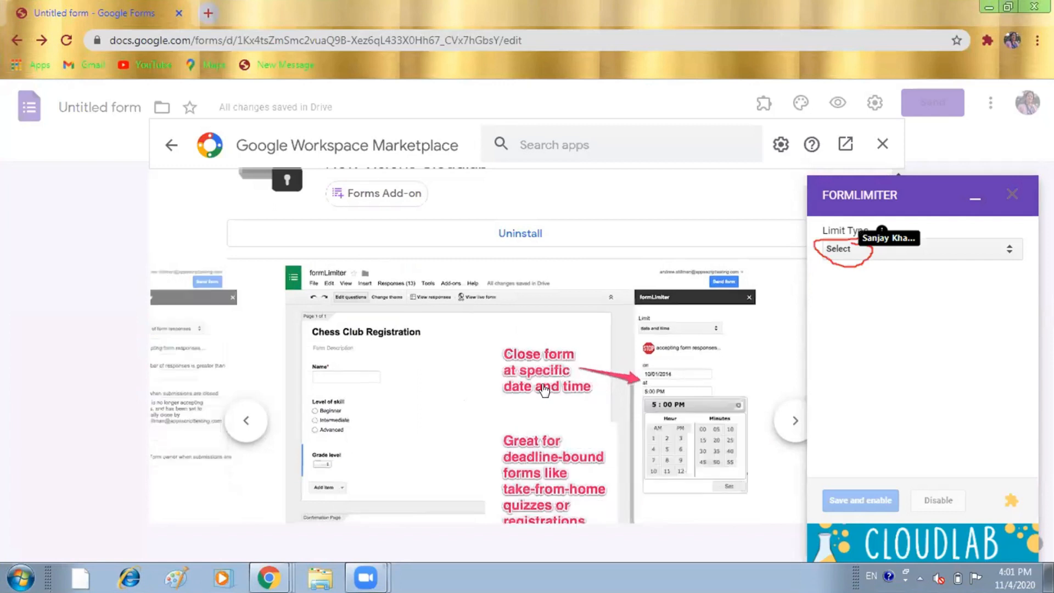
- Choose "date and time" as the formLimiter limit type
left_click(833, 249)
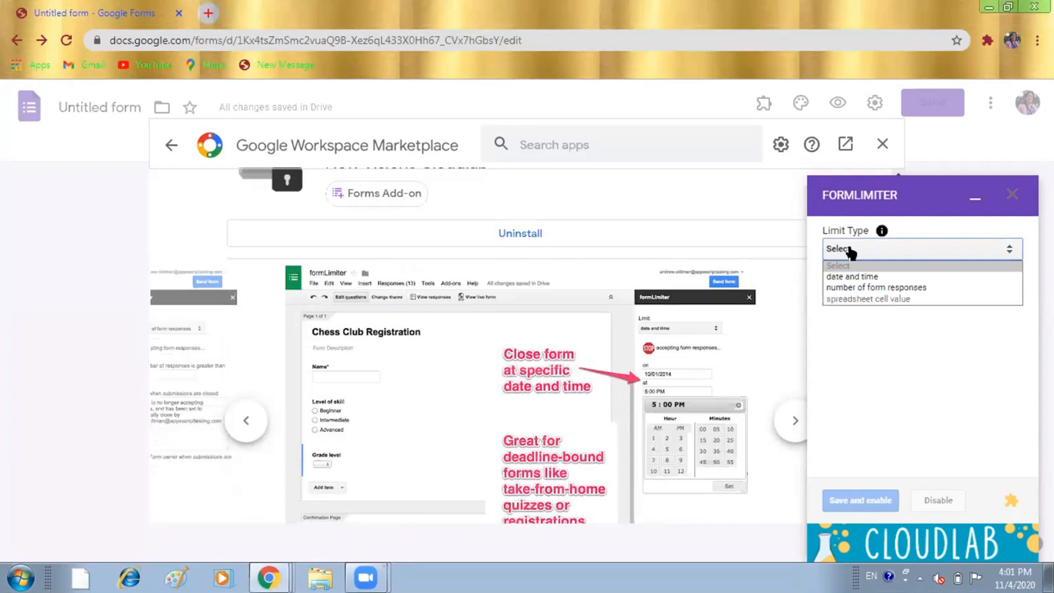
left_click(836, 276)
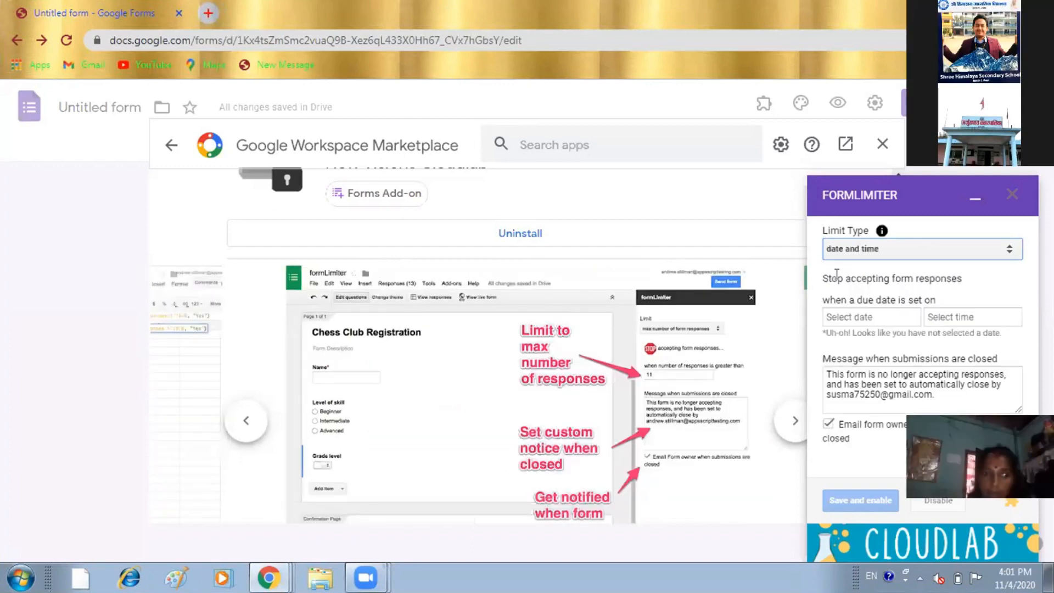
- Pick November 6, 2020 as the due date and 5:15 AM as the closing time
left_click(830, 319)
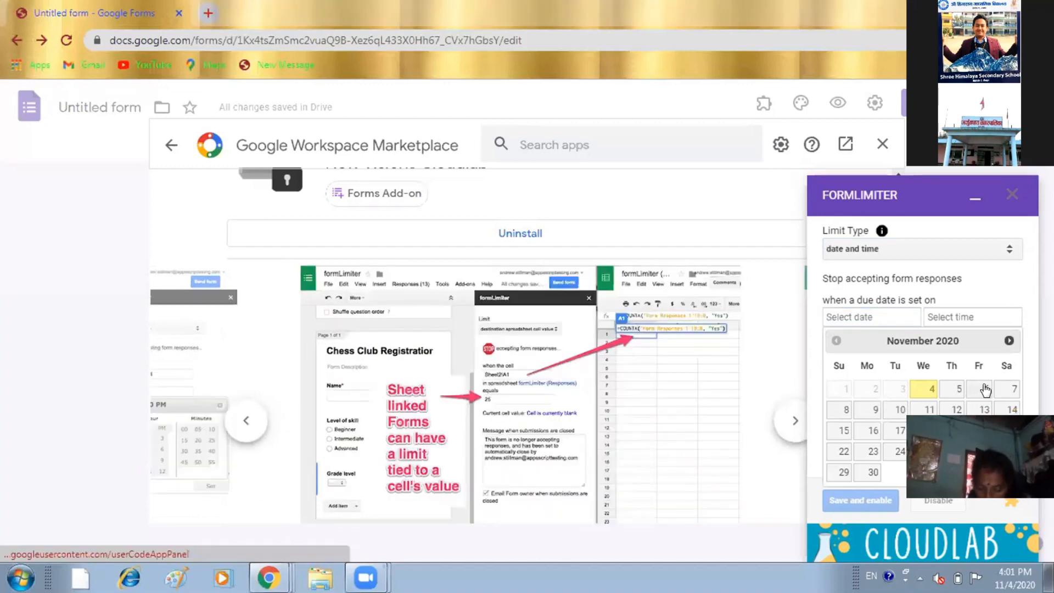
left_click(985, 390)
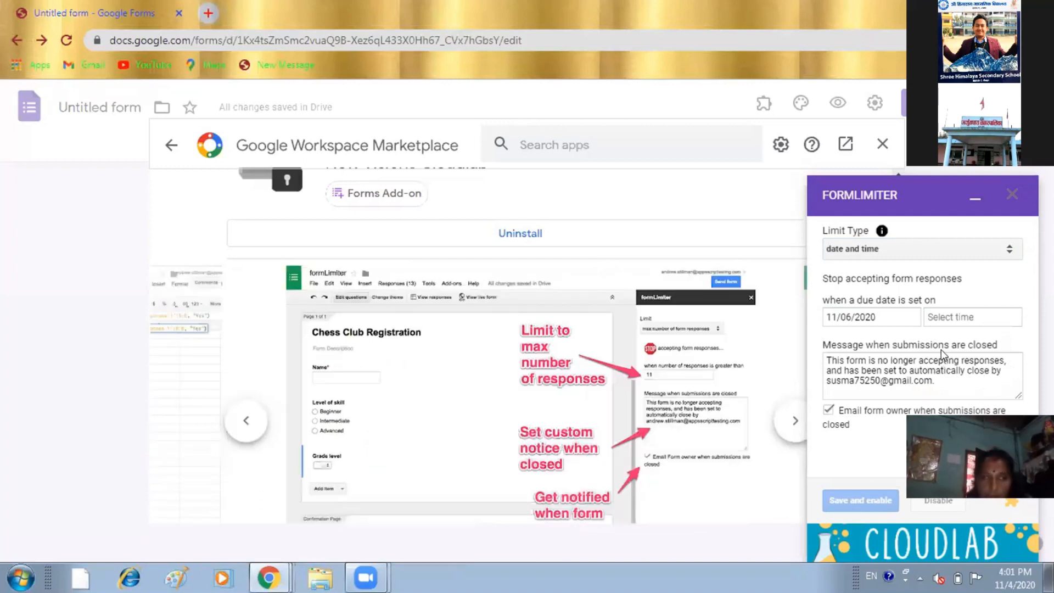
left_click(962, 318)
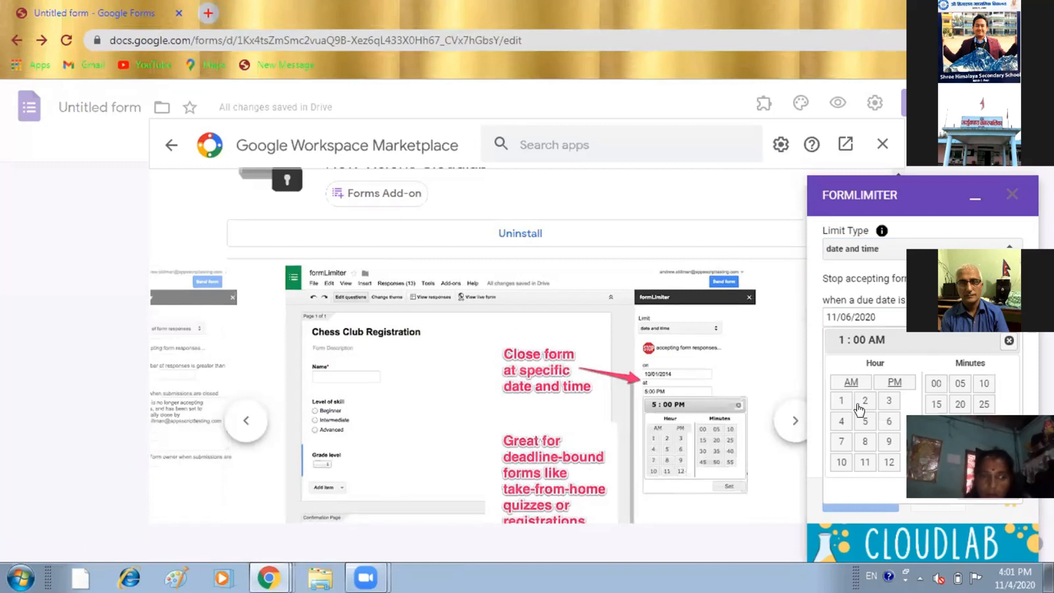
left_click(866, 421)
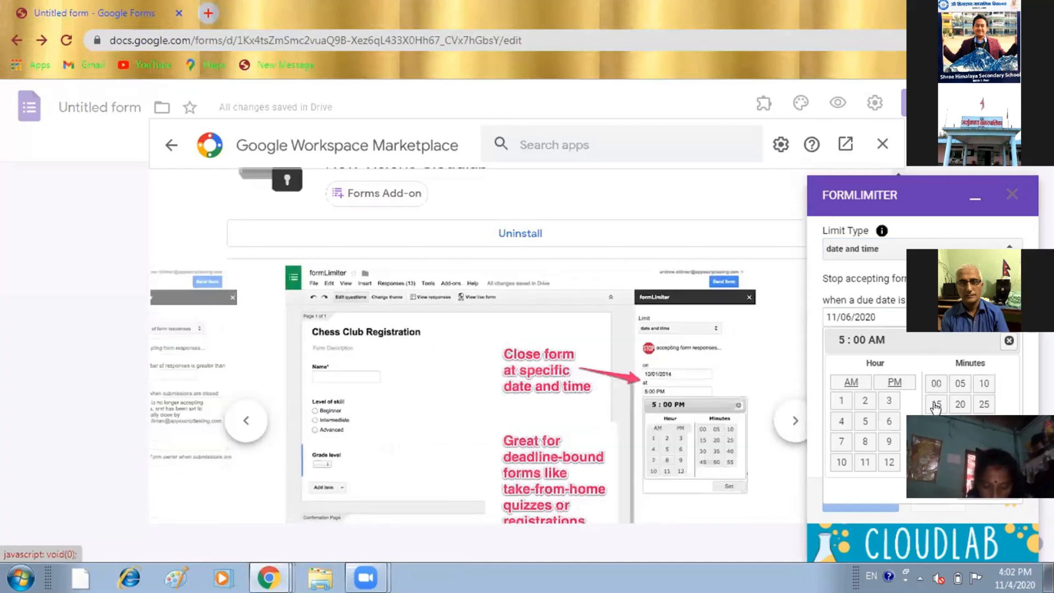
left_click(936, 405)
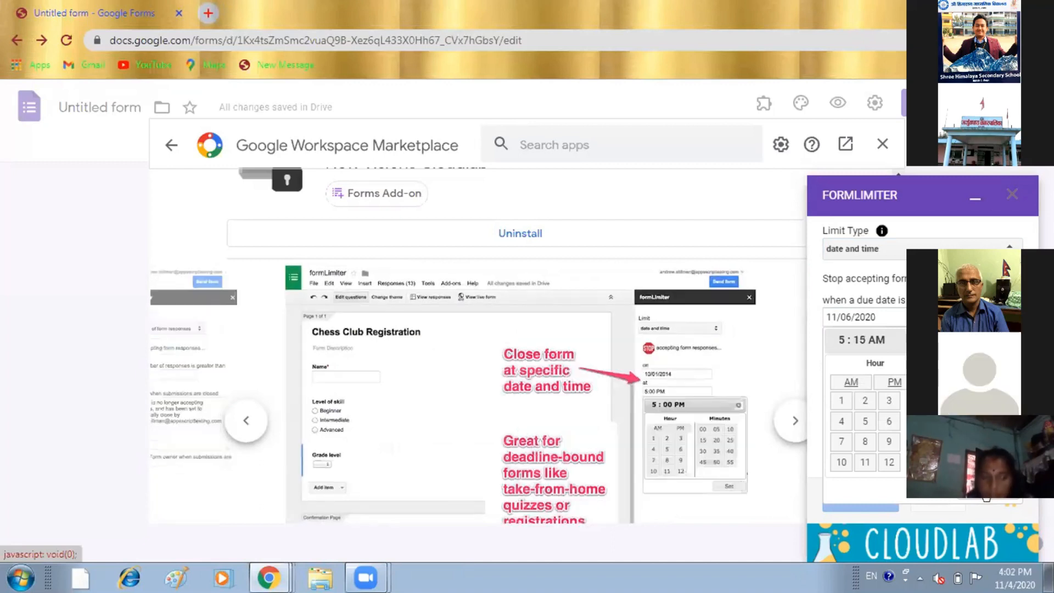
left_click(986, 494)
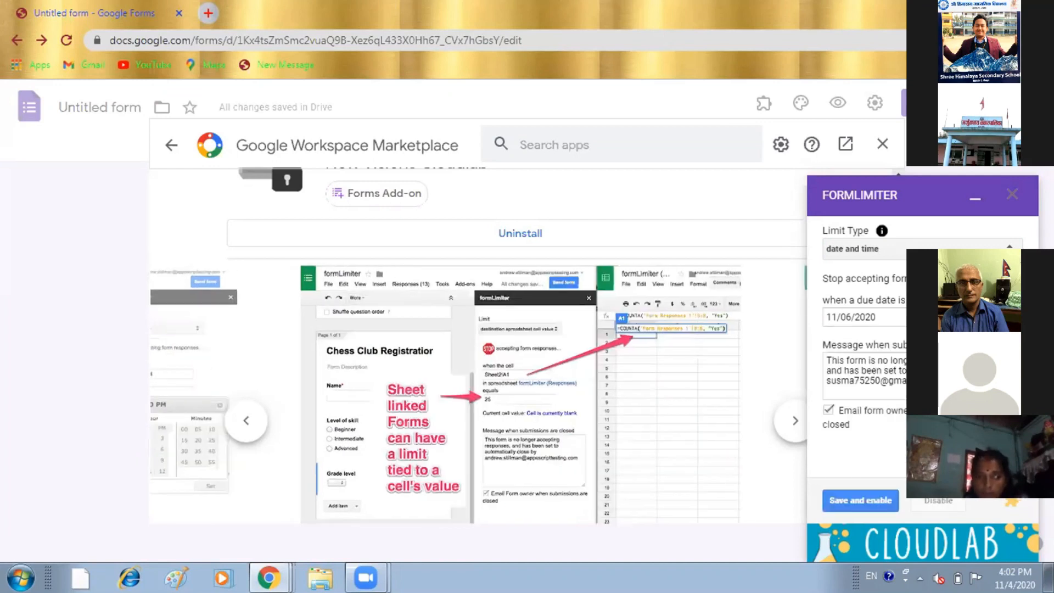
- Save and enable the 11/06/2020 5:15 AM response limit
left_click(858, 501)
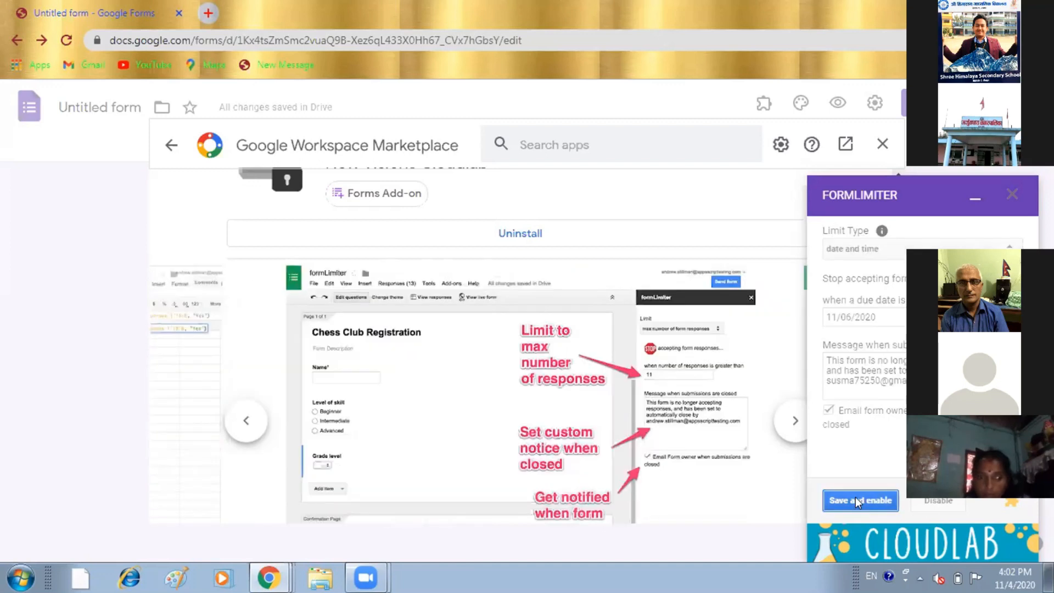
left_click(855, 496)
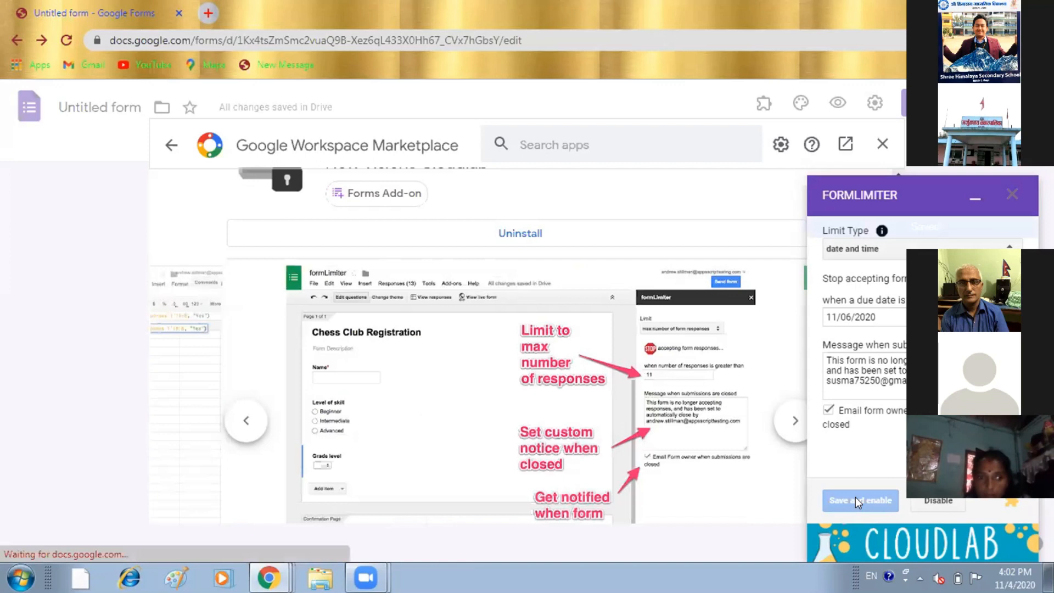